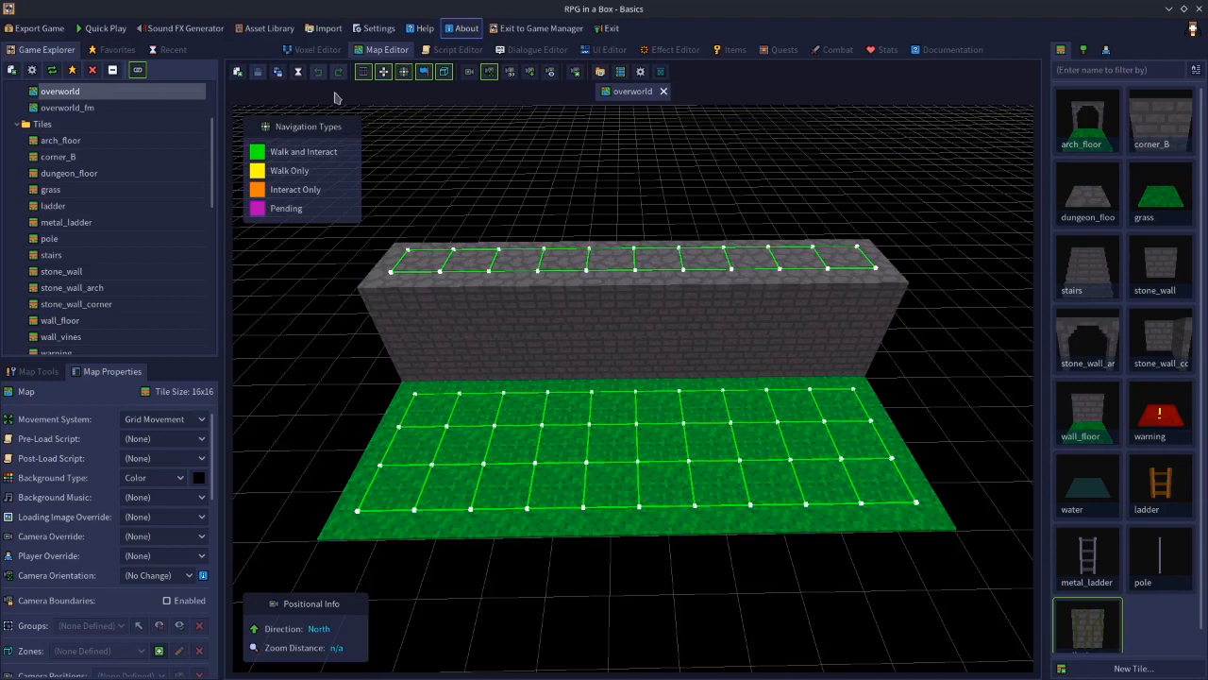
pyautogui.click(238, 72)
pyautogui.click(553, 319)
pyautogui.click(543, 340)
pyautogui.click(540, 318)
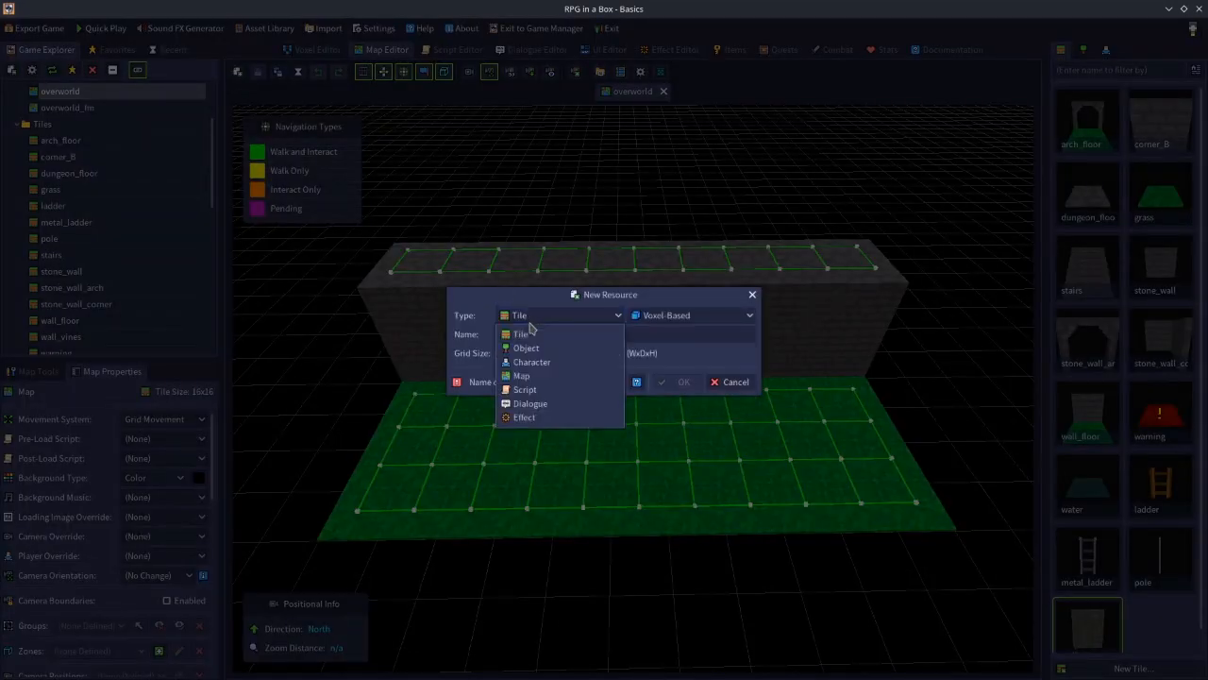
pyautogui.click(533, 349)
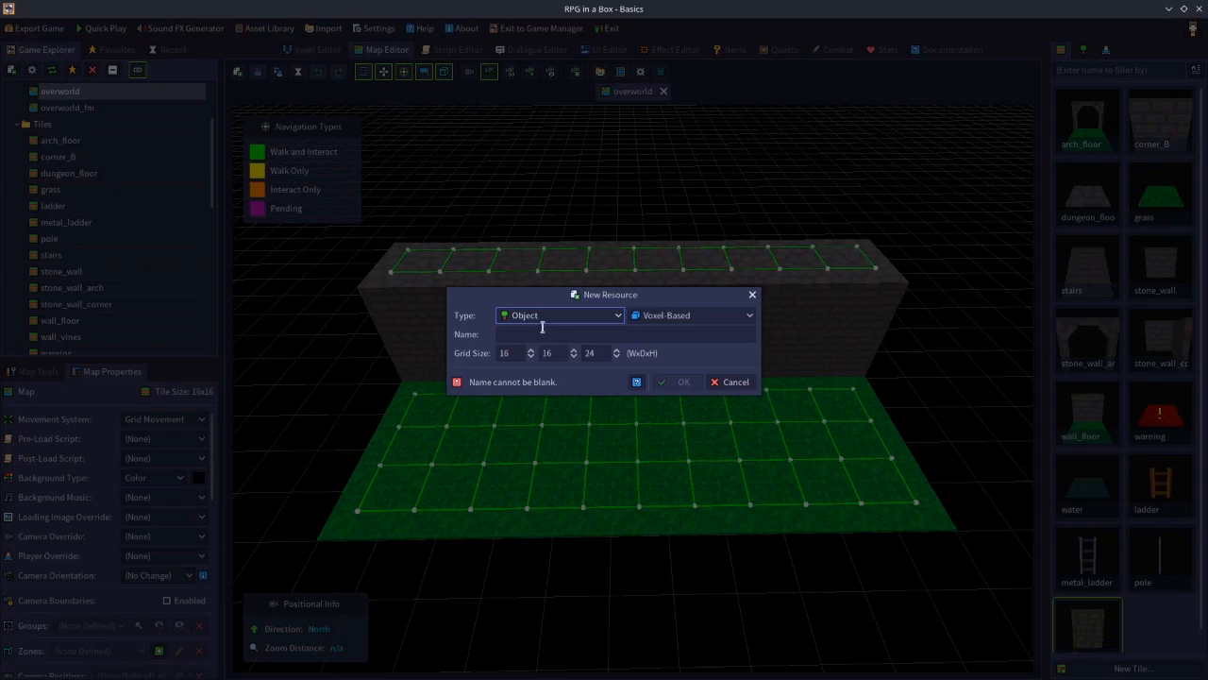
pyautogui.click(728, 382)
# Open the stairs_obj object in the Voxel Editor and orbit it to a front view
pyautogui.click(1083, 52)
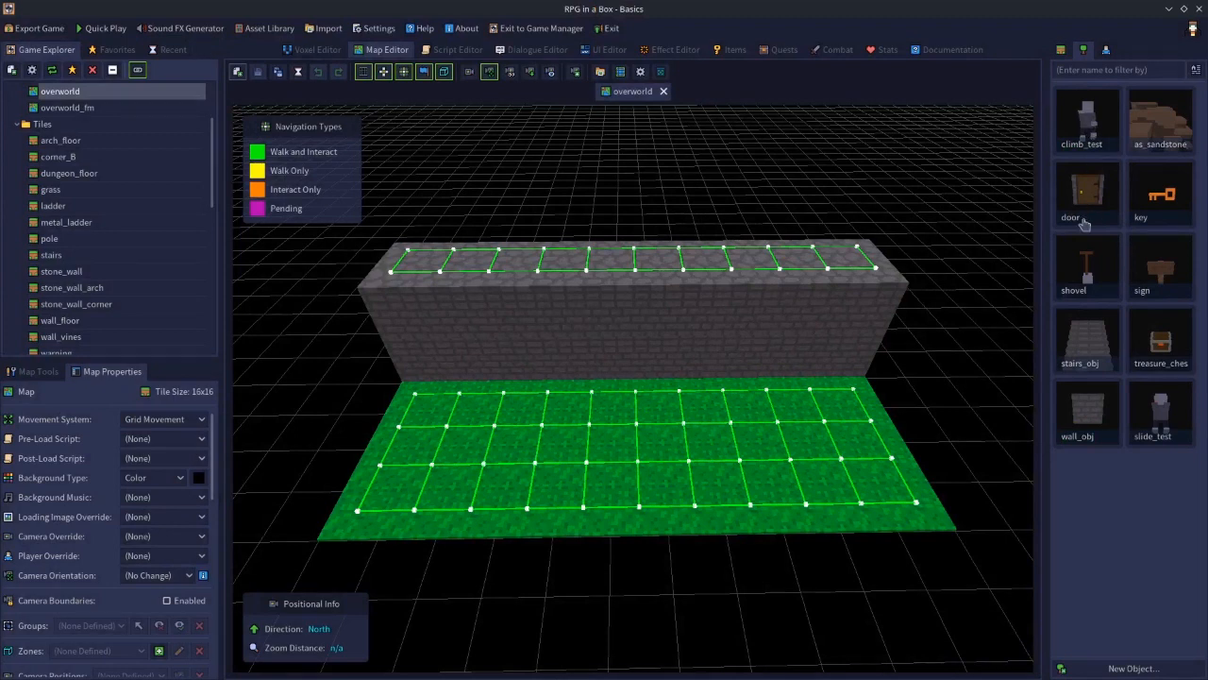
pyautogui.click(1095, 337)
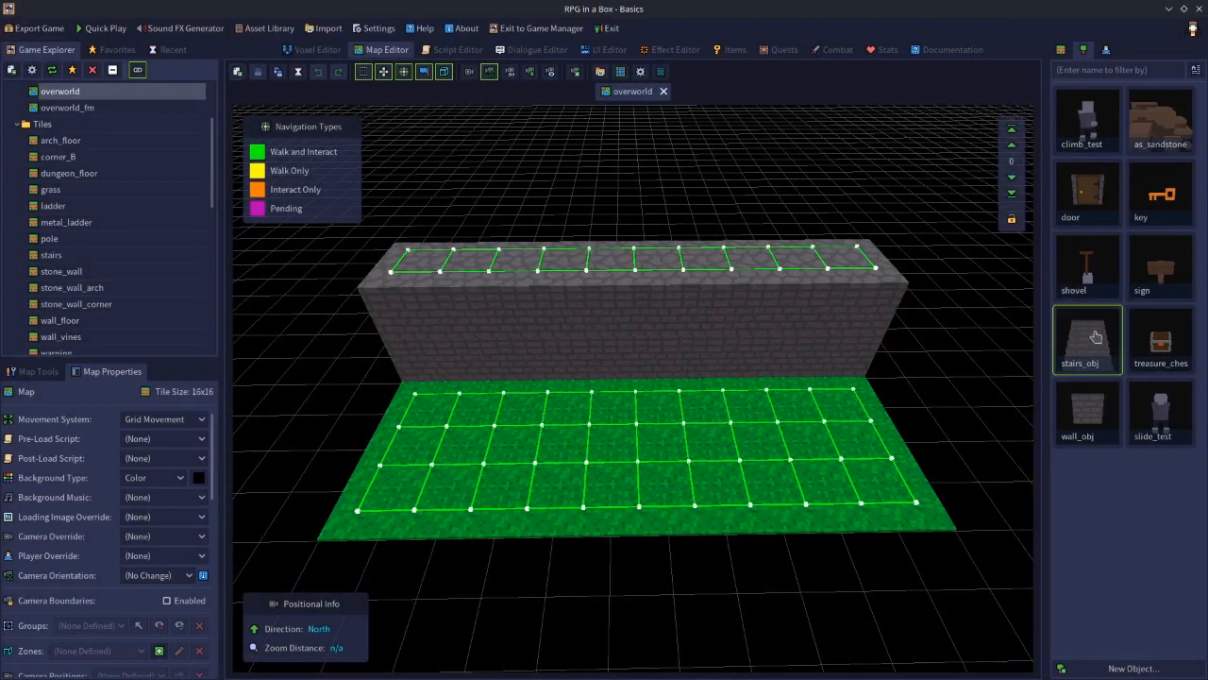
pyautogui.doubleClick(1095, 337)
pyautogui.moveTo(853, 485); pyautogui.dragTo(652, 483, button='middle')
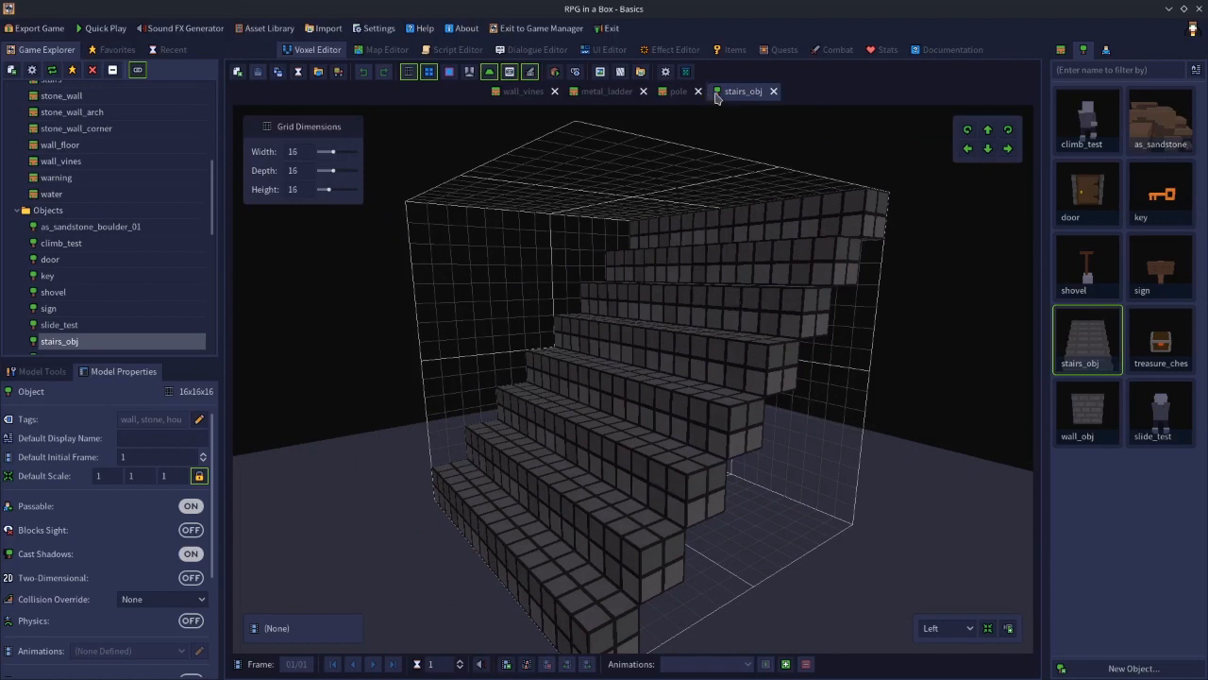
pyautogui.moveTo(578, 304); pyautogui.dragTo(689, 283, button='middle')
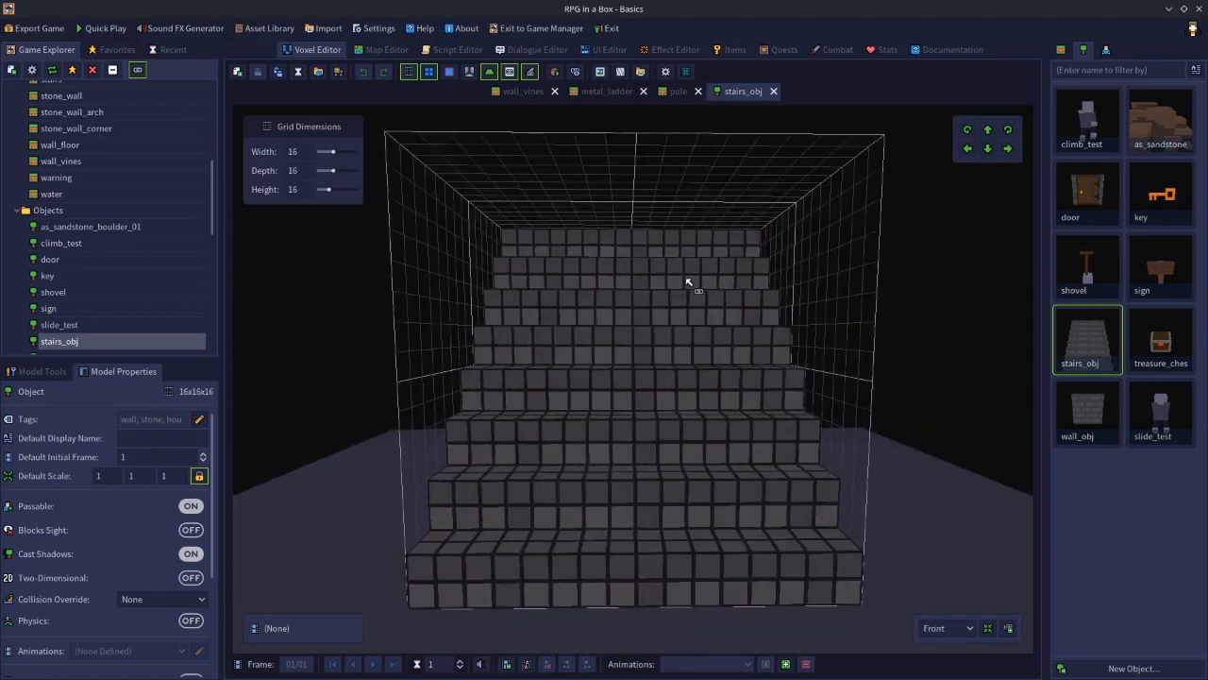
pyautogui.click(279, 79)
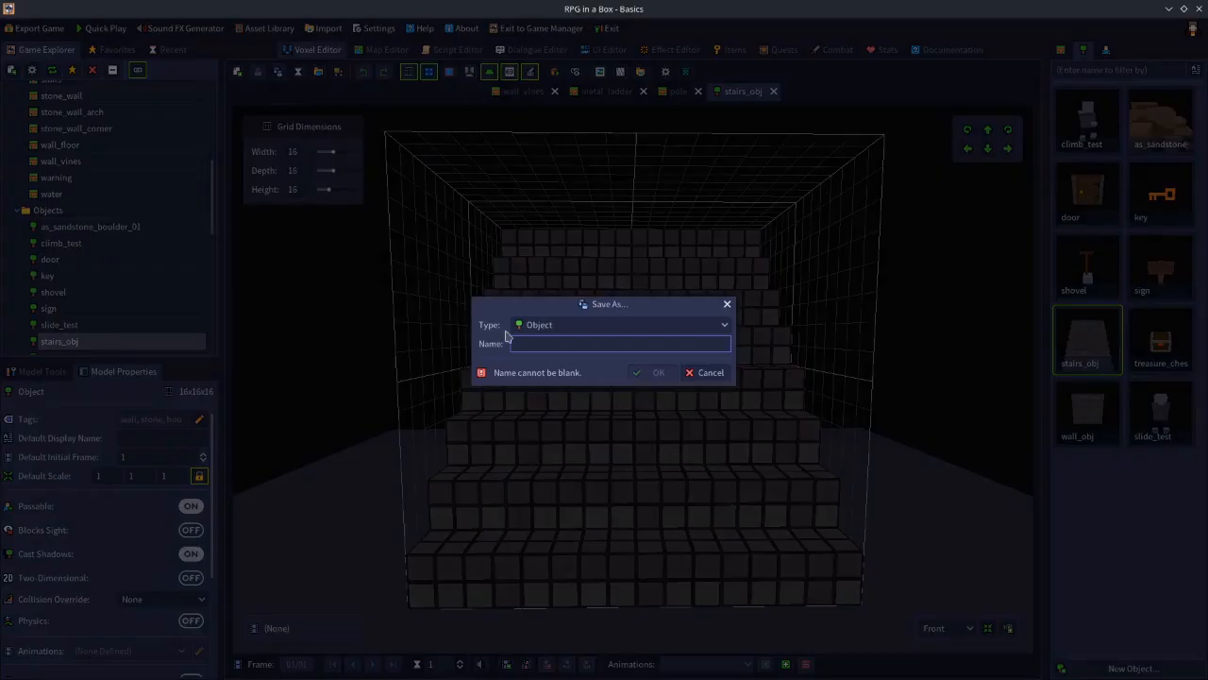
pyautogui.click(555, 325)
pyautogui.click(552, 343)
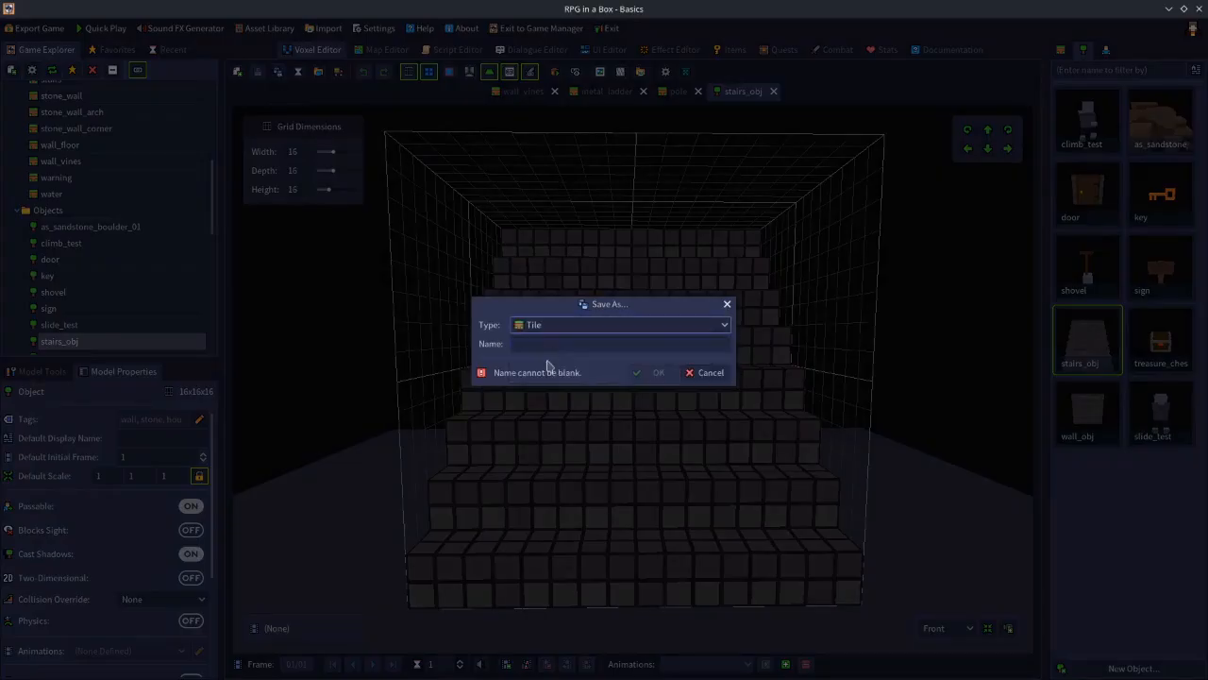
pyautogui.click(544, 343)
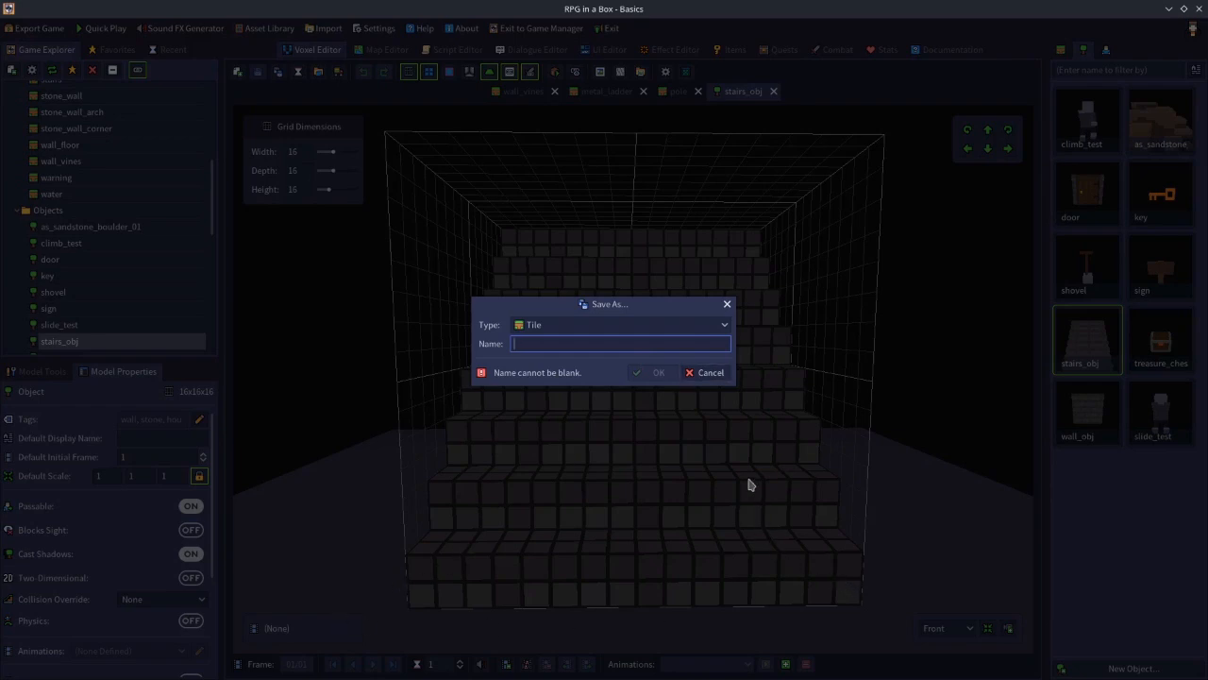
pyautogui.click(713, 374)
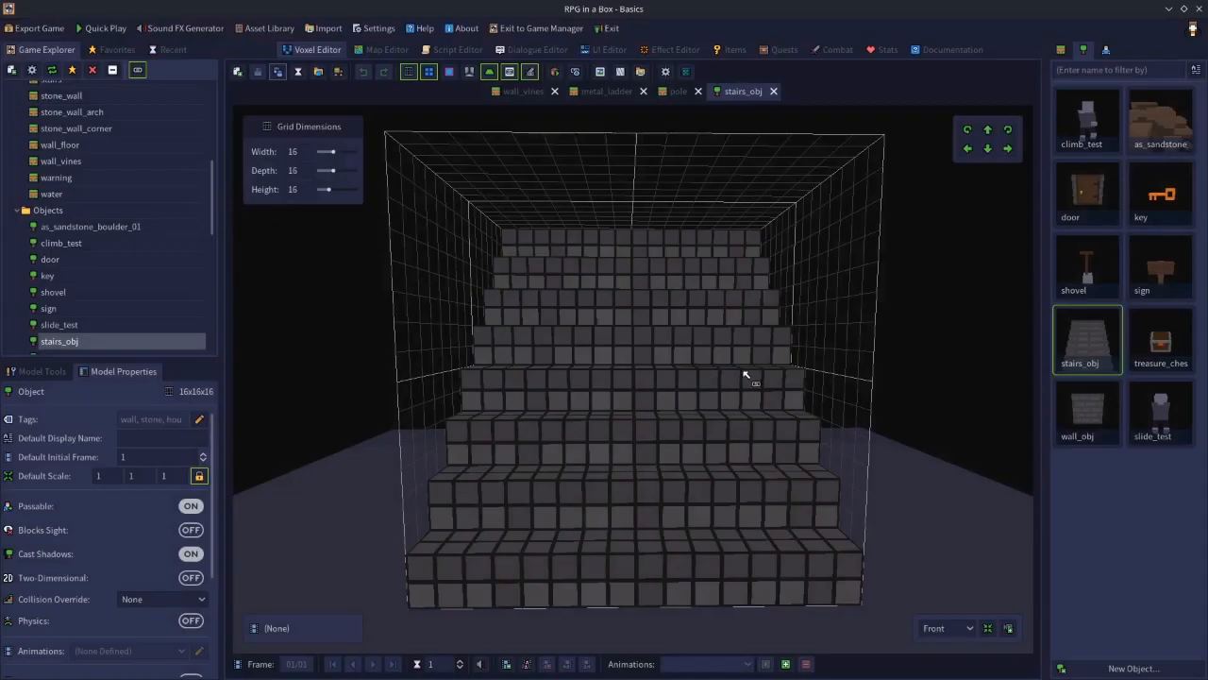
# Switch the model browser to tiles and browse the Asset Library's models
pyautogui.click(1063, 49)
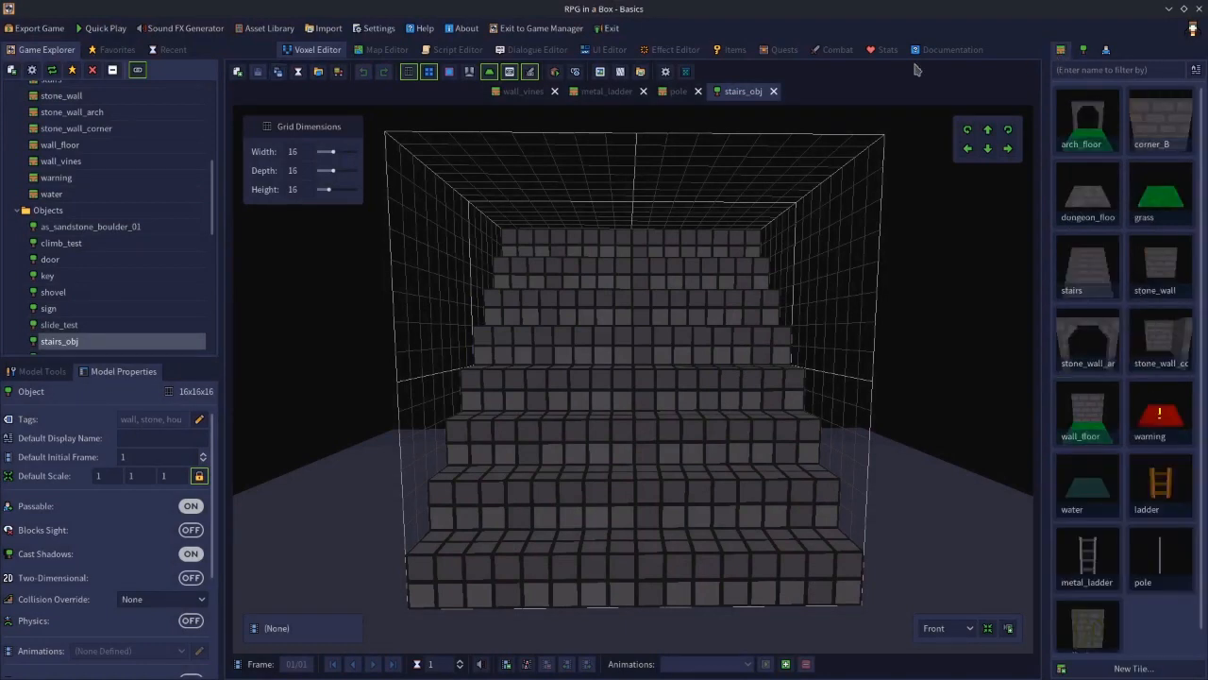
pyautogui.click(263, 31)
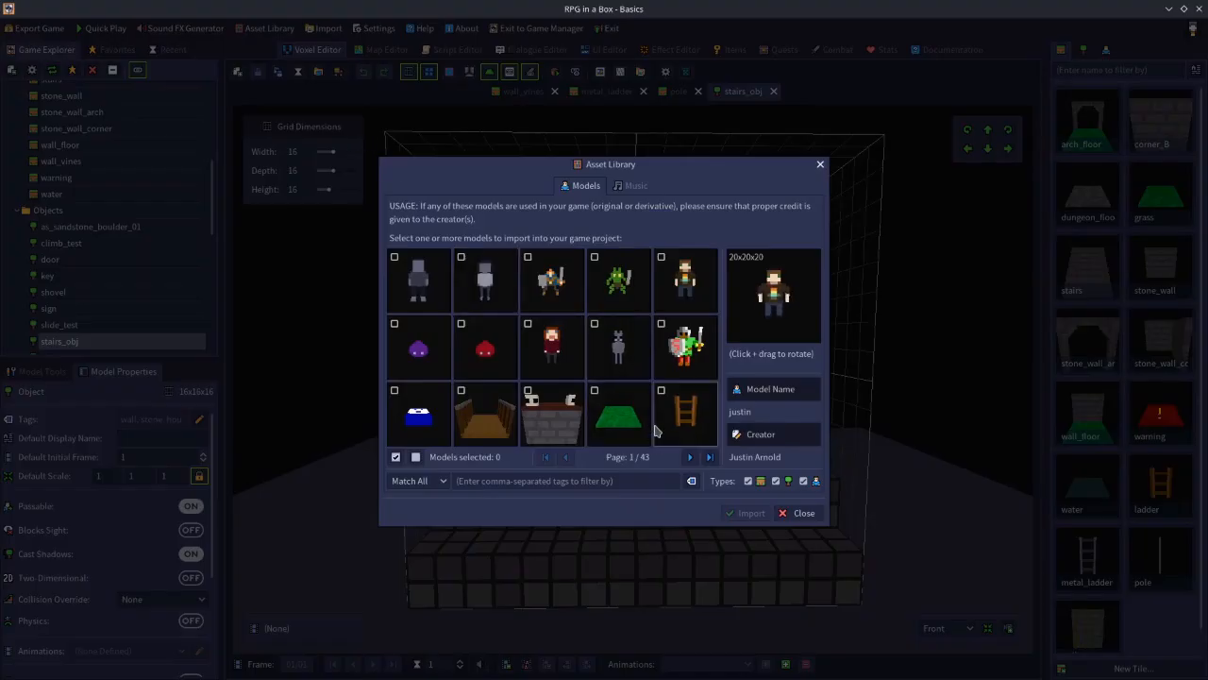
pyautogui.click(804, 514)
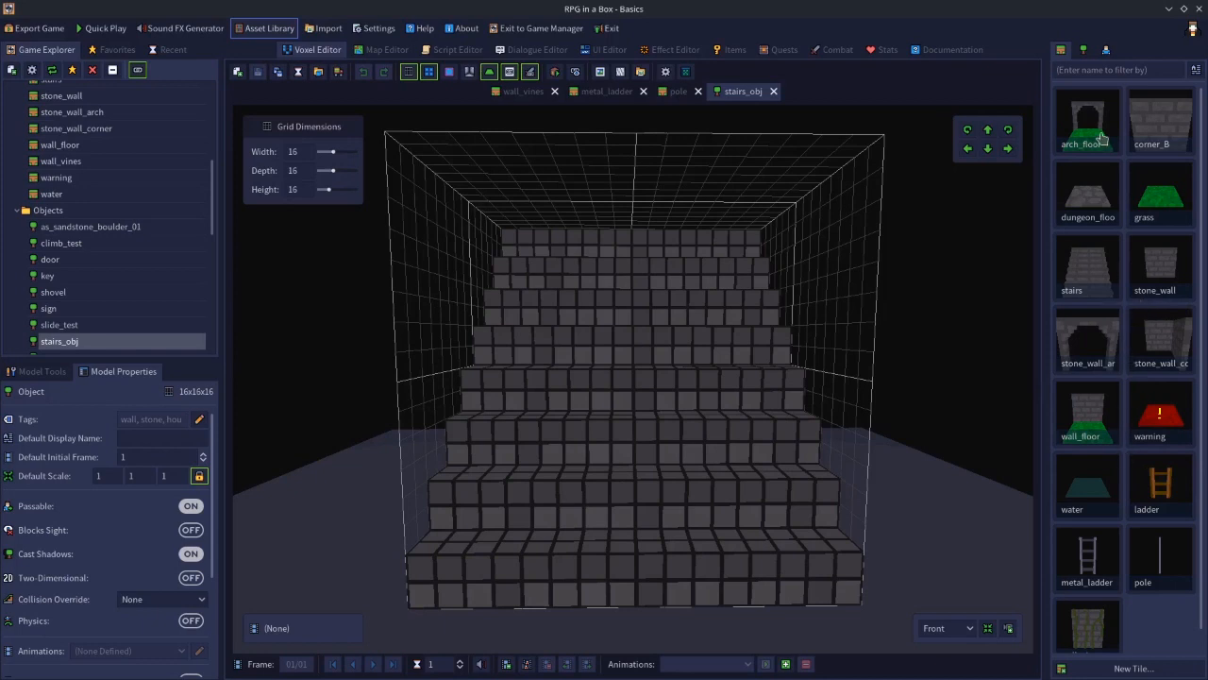
# Open the metal_ladder tile in the Voxel Editor, compare it with stairs_obj, and orbit around the ladder
pyautogui.doubleClick(1087, 567)
pyautogui.moveTo(873, 481); pyautogui.dragTo(831, 494, button='right')
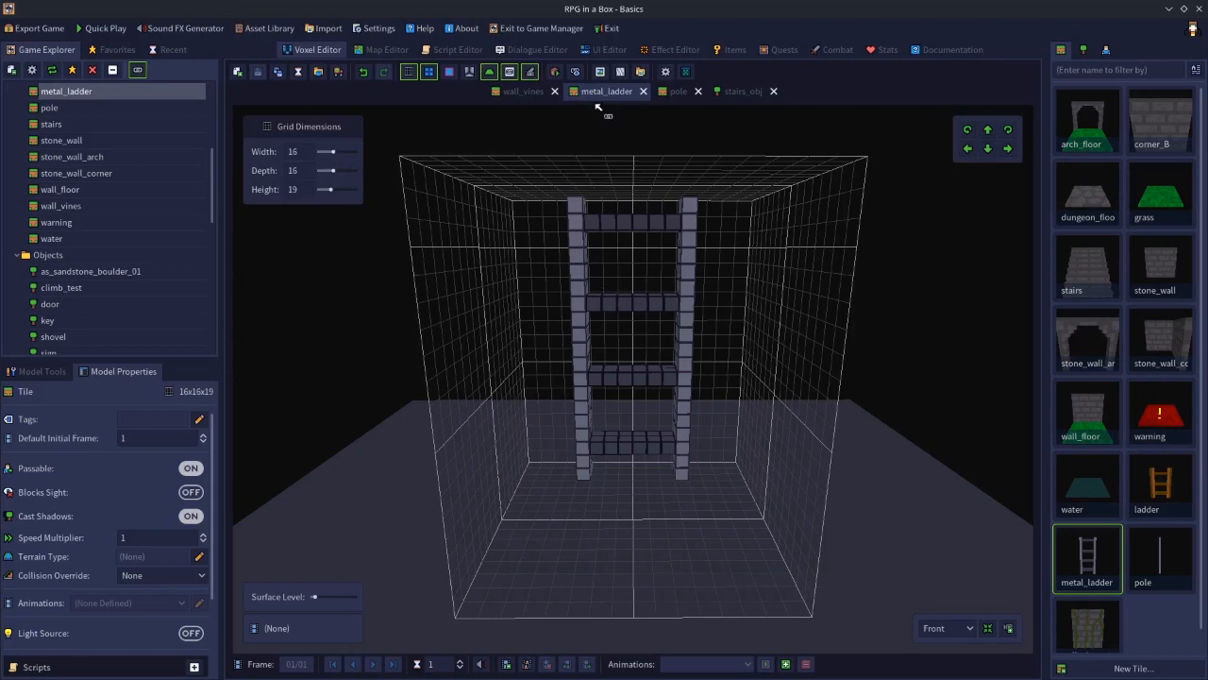
pyautogui.click(743, 90)
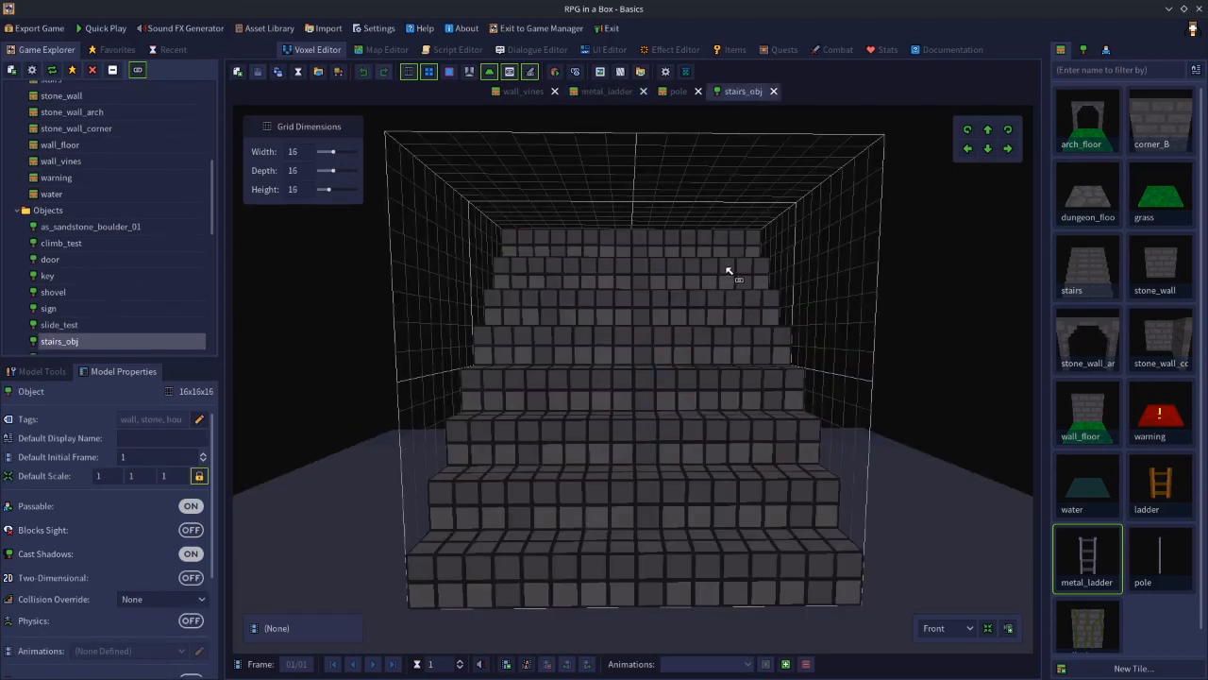
pyautogui.click(389, 52)
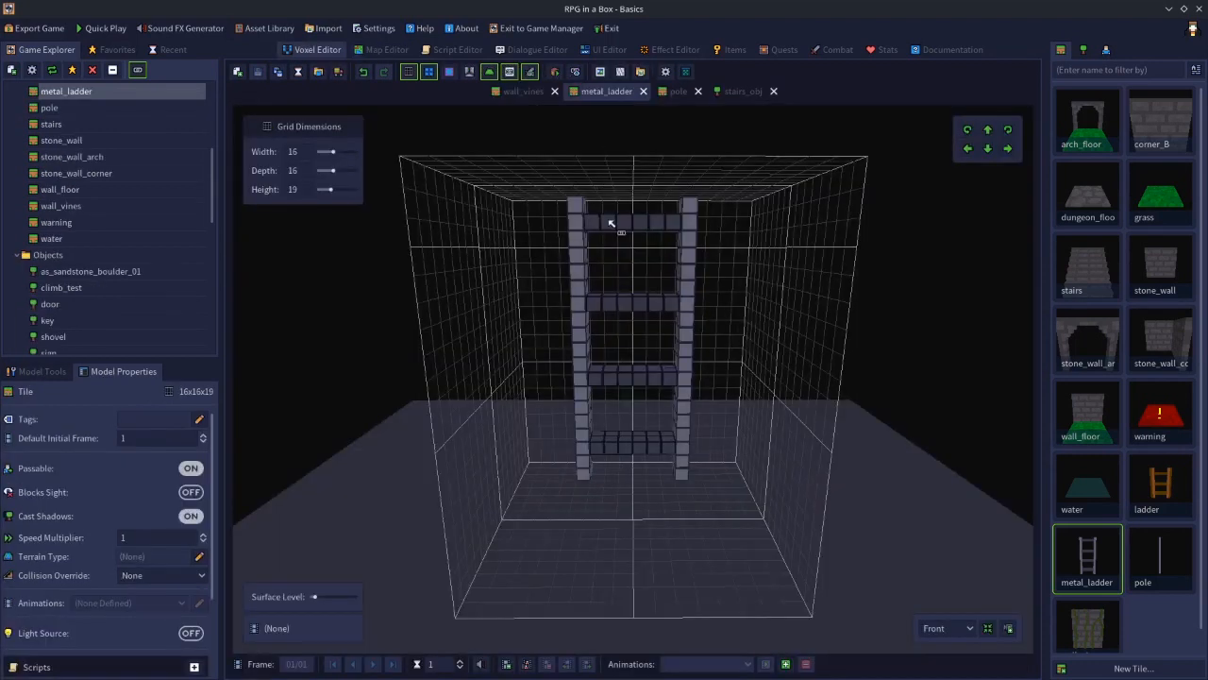
pyautogui.moveTo(510, 302); pyautogui.dragTo(447, 272, button='right')
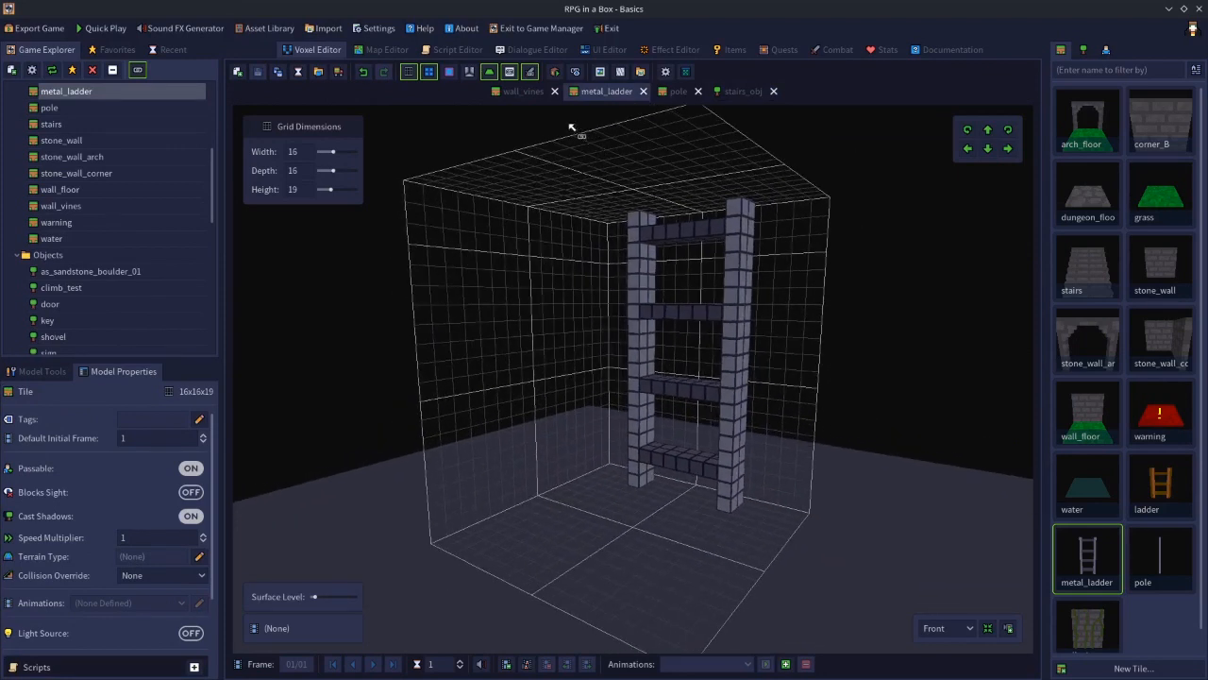
pyautogui.moveTo(442, 376); pyautogui.dragTo(413, 424, button='right')
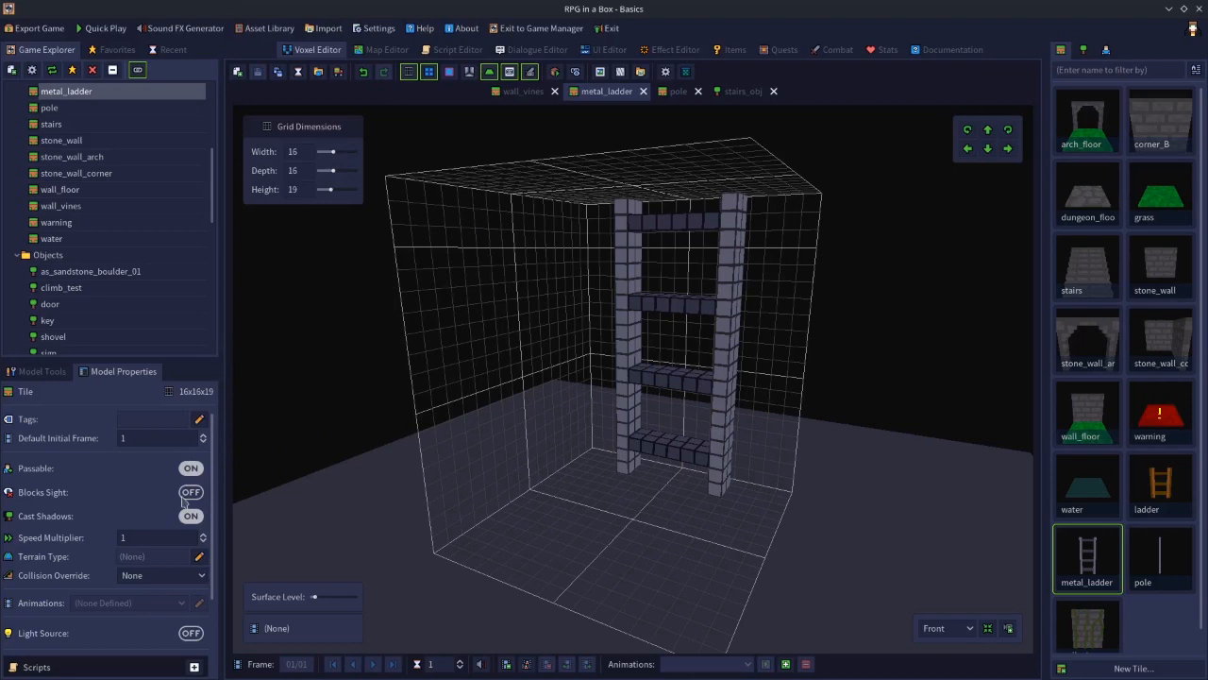
# Create a new voxel-based tile named ladder2 with a 16 × 16 × 24 grid size
pyautogui.click(238, 72)
pyautogui.click(530, 321)
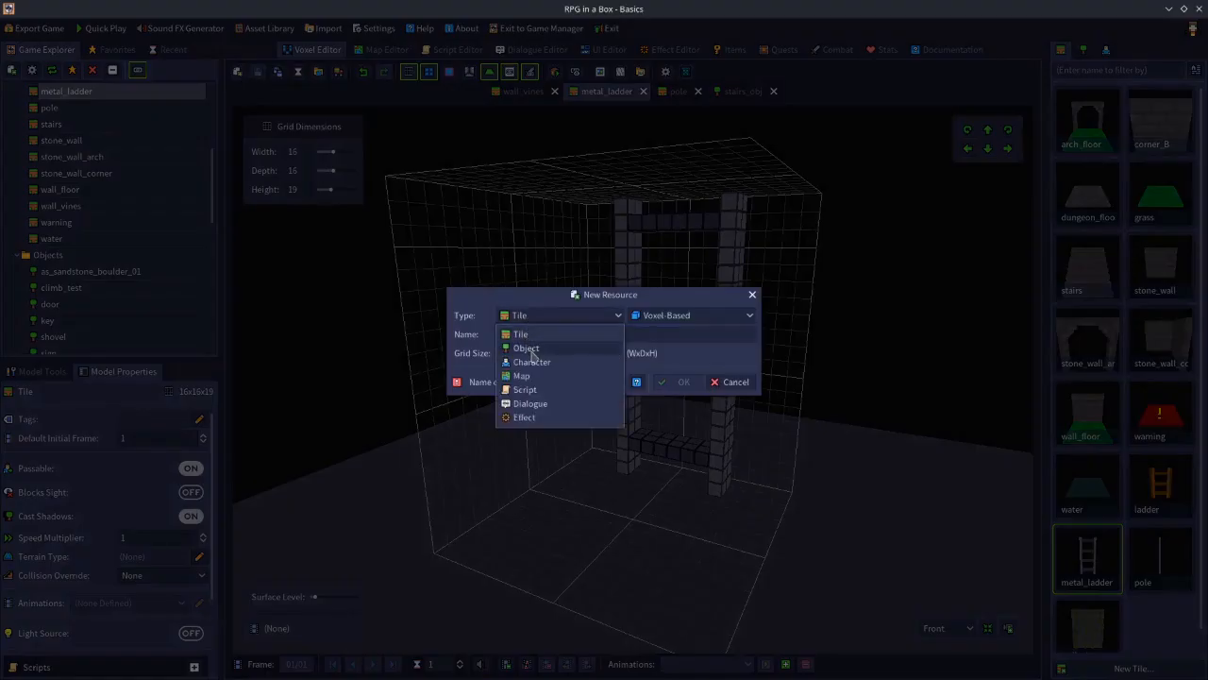
pyautogui.click(522, 336)
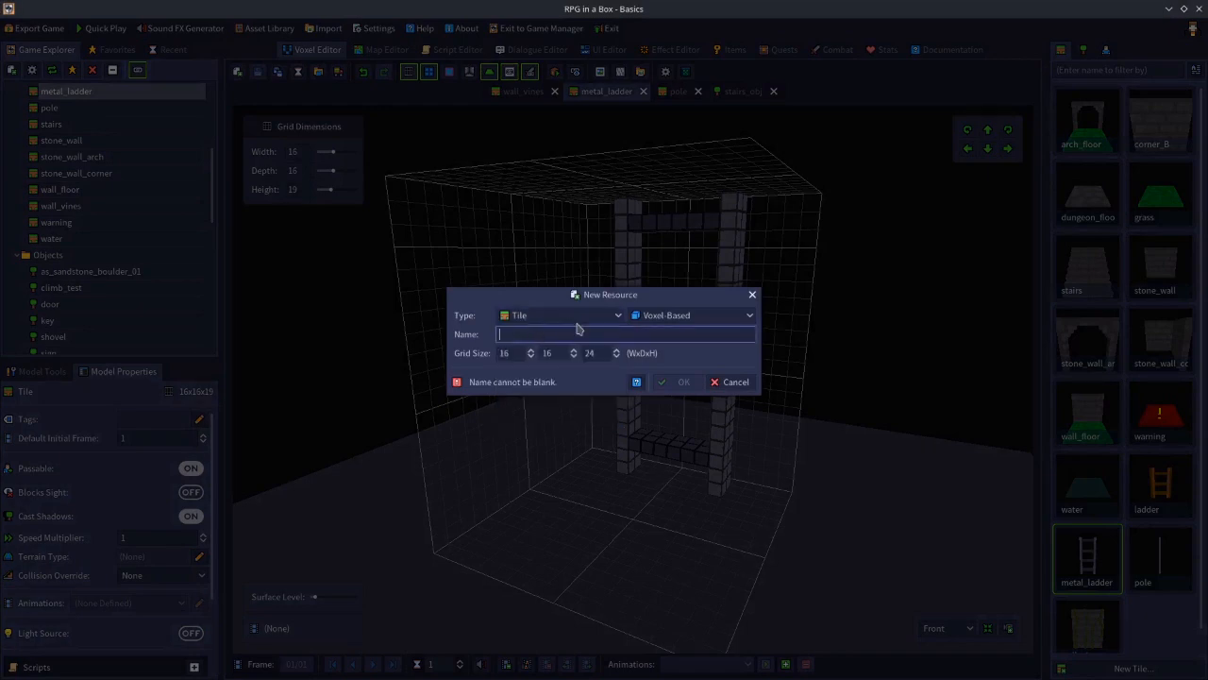
pyautogui.write('laddr')
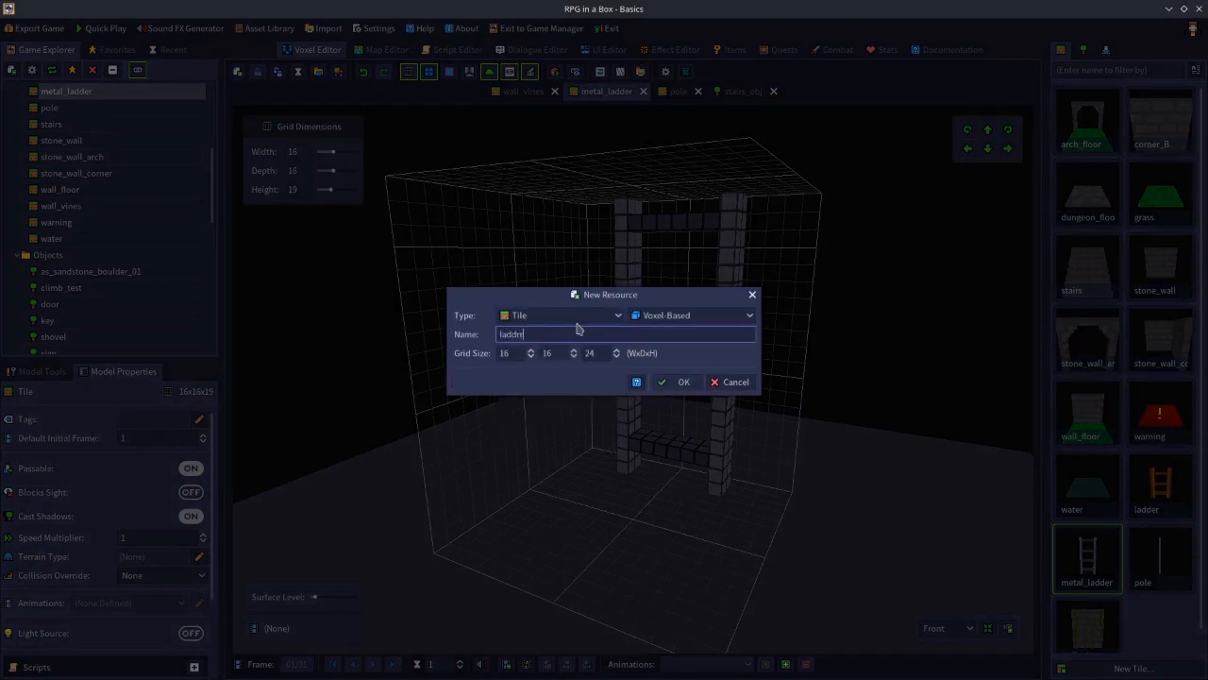
pyautogui.write('ddd')
pyautogui.press('BackSpace')
pyautogui.write('er2')
pyautogui.click(682, 382)
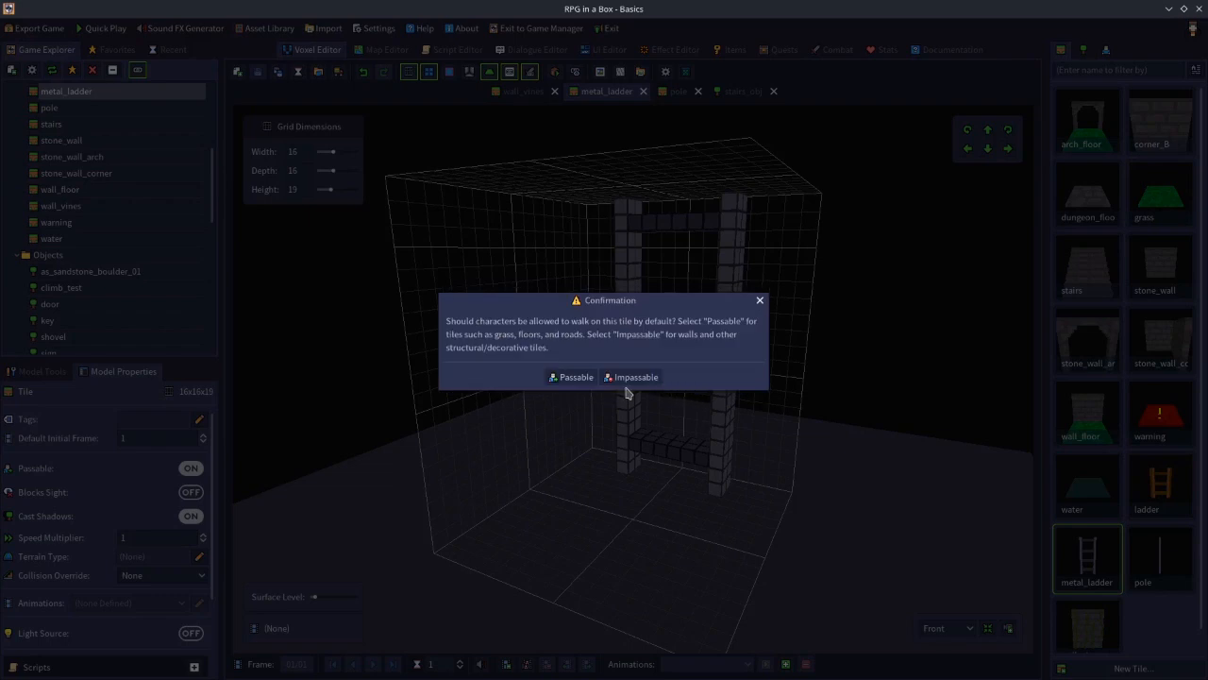
pyautogui.click(759, 302)
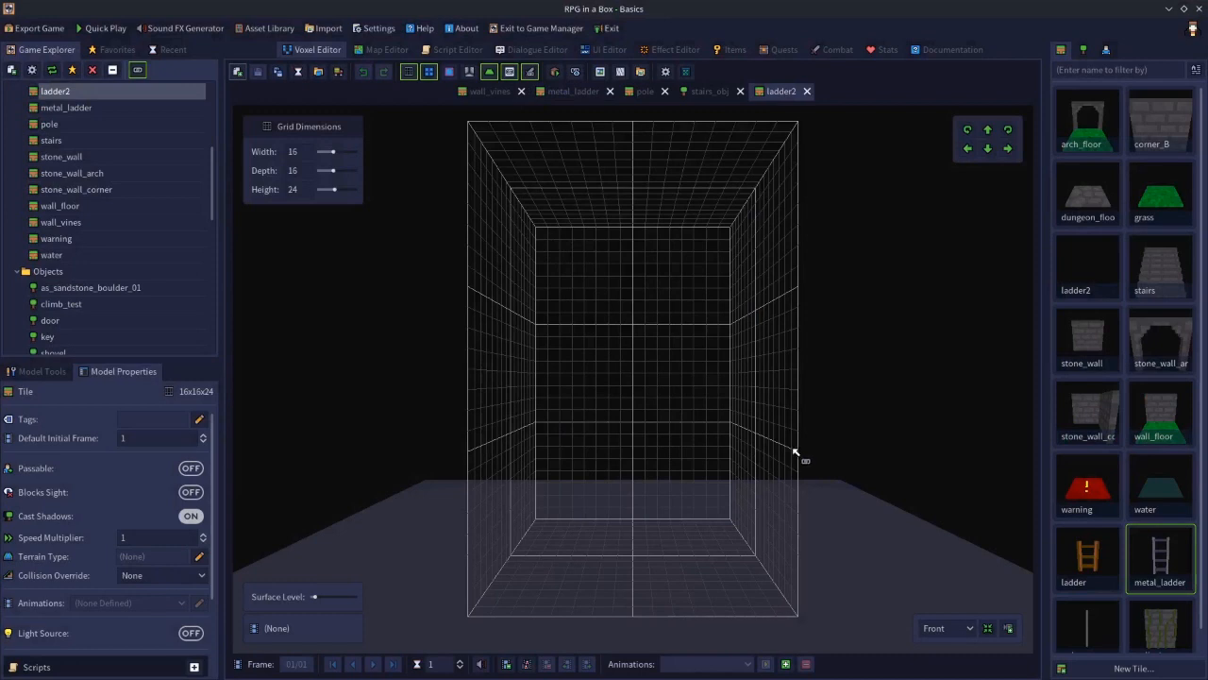
# Close the ladder2 tab and delete the ladder2 tile
pyautogui.scroll(-1, 948, 514)
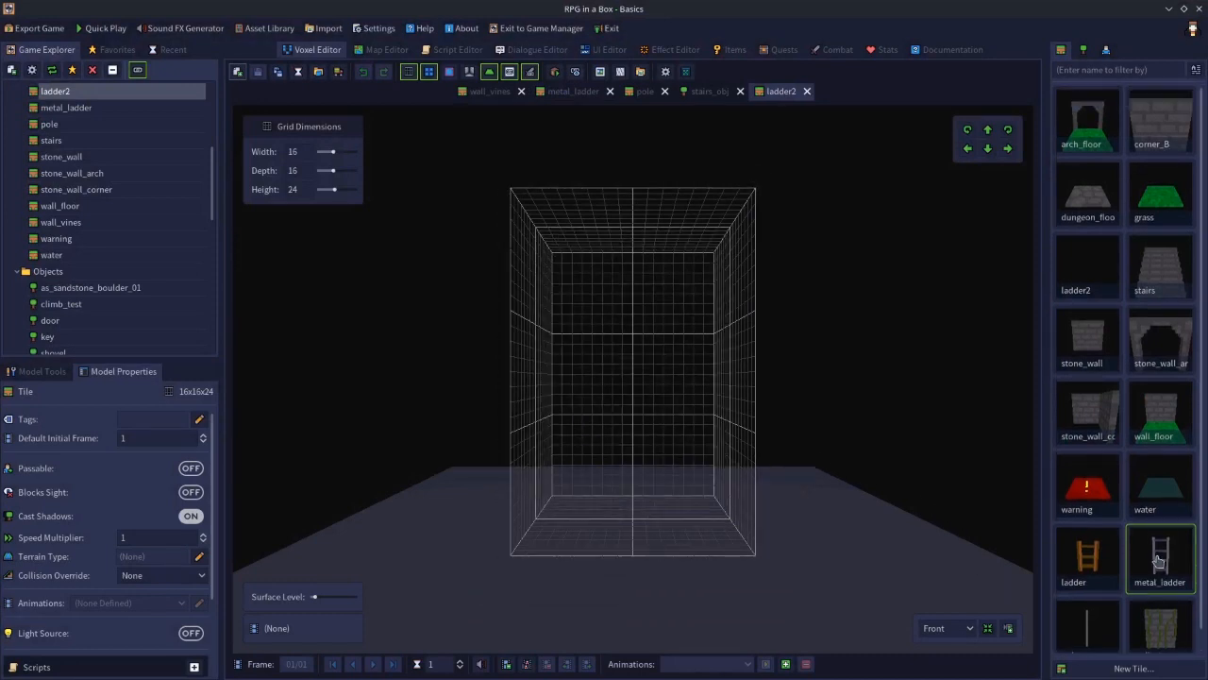
pyautogui.click(1078, 273)
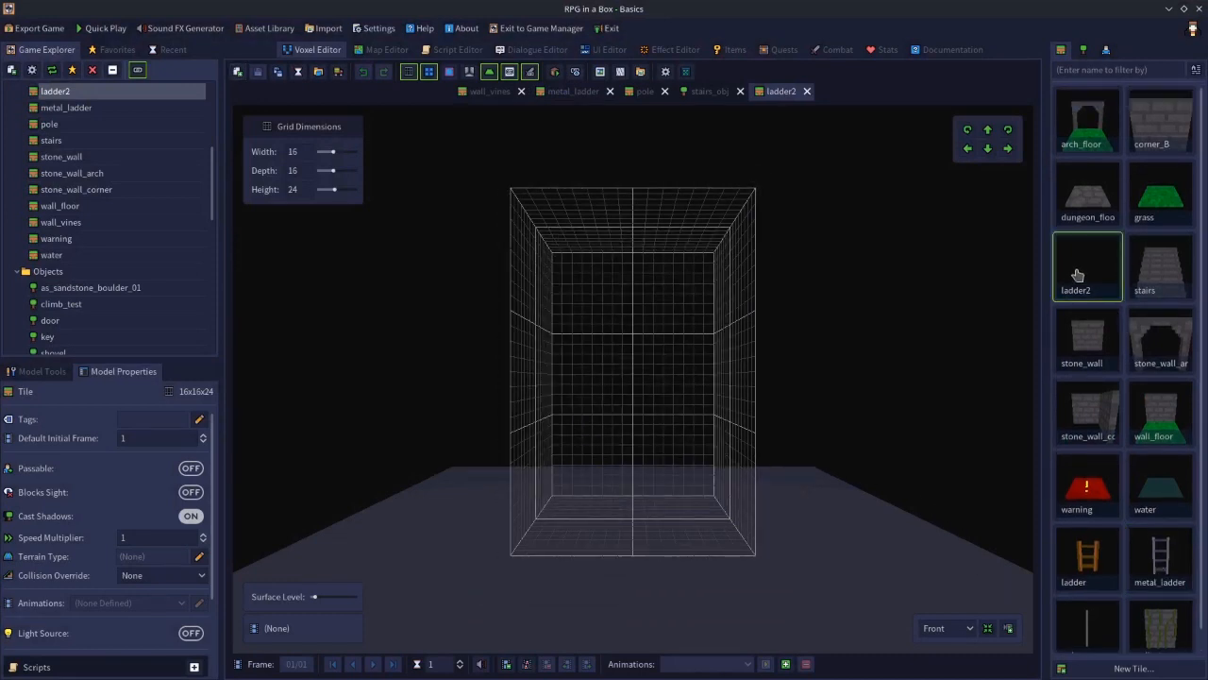
pyautogui.click(808, 94)
pyautogui.rightClick(1082, 277)
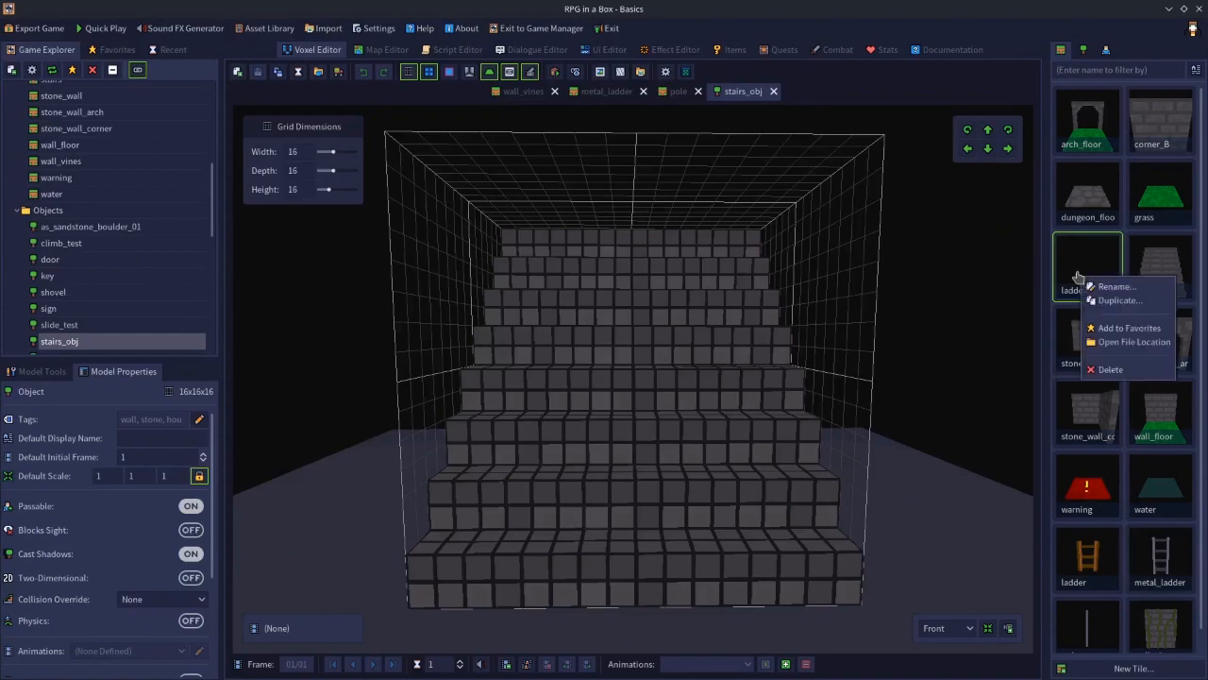
pyautogui.click(1113, 370)
pyautogui.click(583, 374)
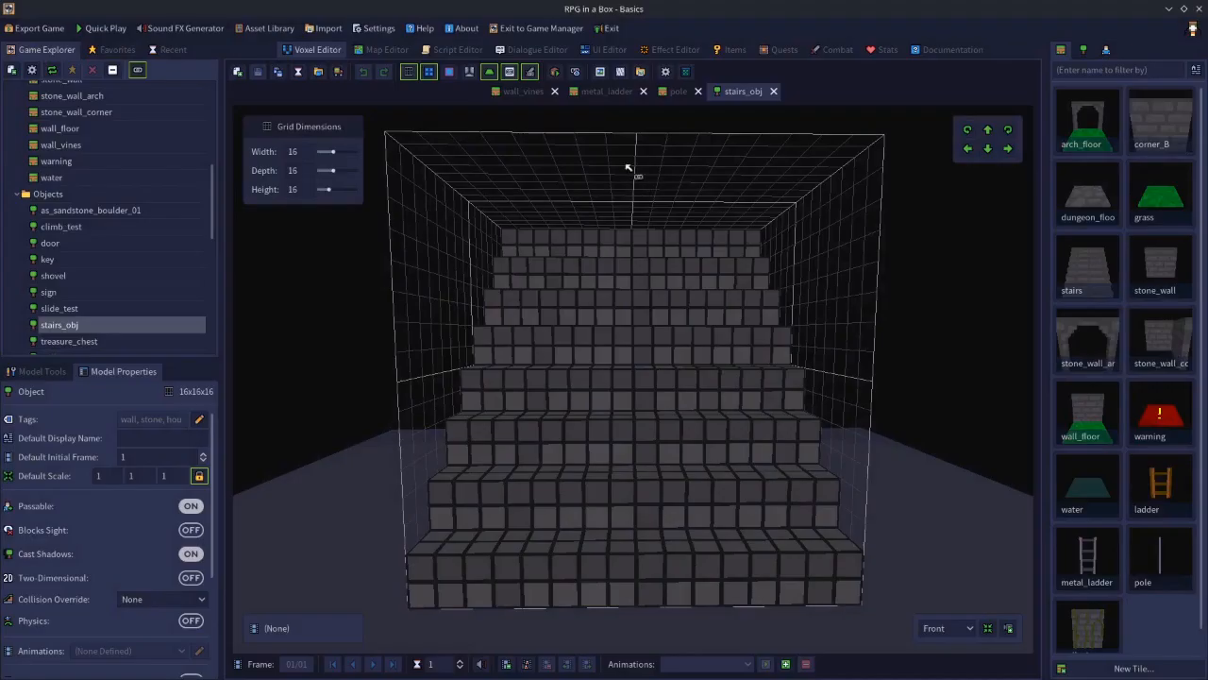
# In the metal_ladder tile, add an attach point named climb on a voxel of the ladder's second rung
pyautogui.click(610, 92)
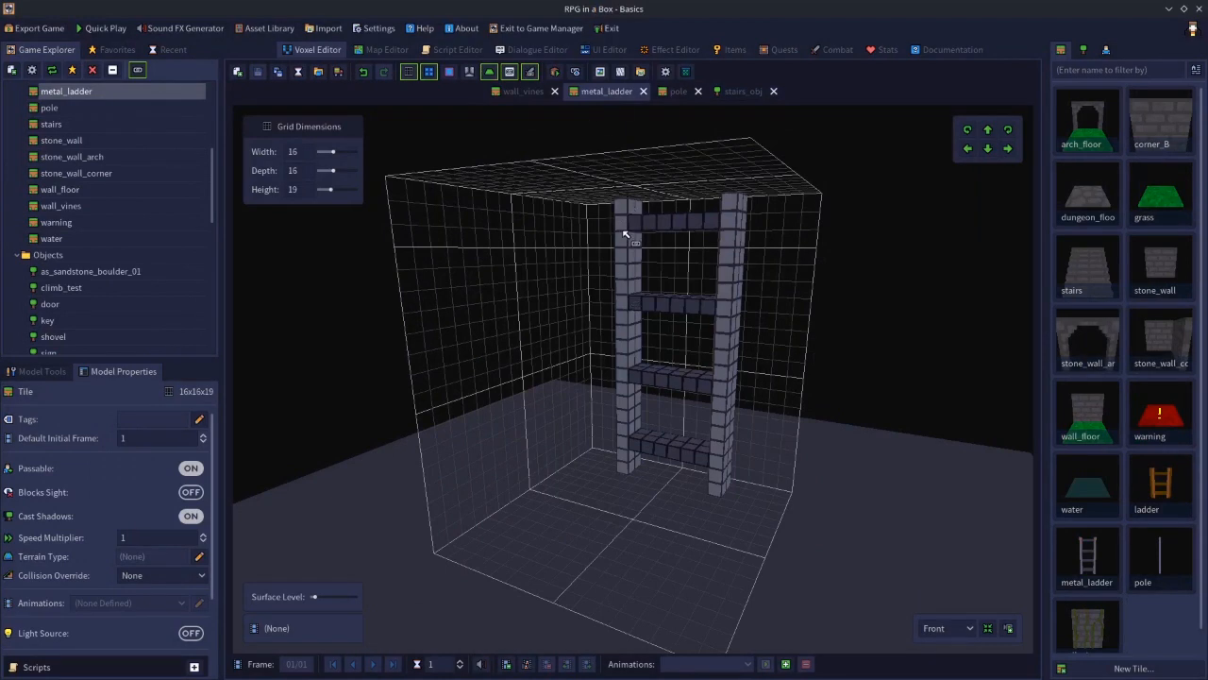
pyautogui.moveTo(622, 418); pyautogui.dragTo(733, 424, button='right')
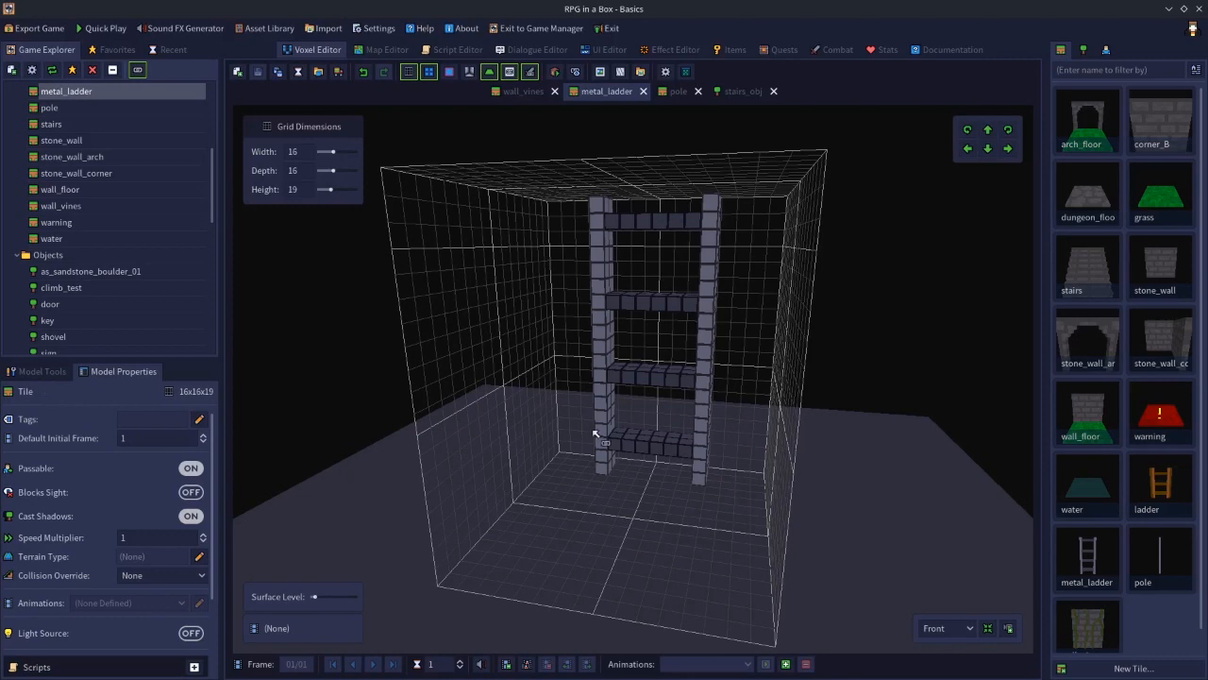
pyautogui.click(33, 374)
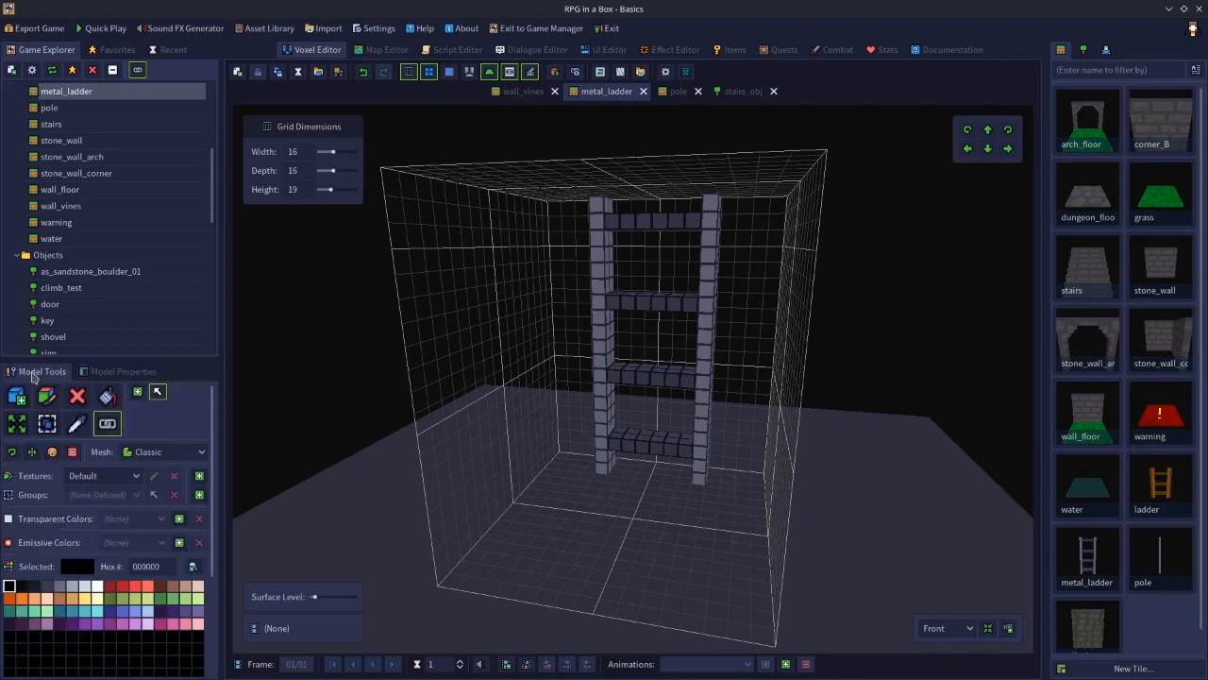
pyautogui.click(136, 393)
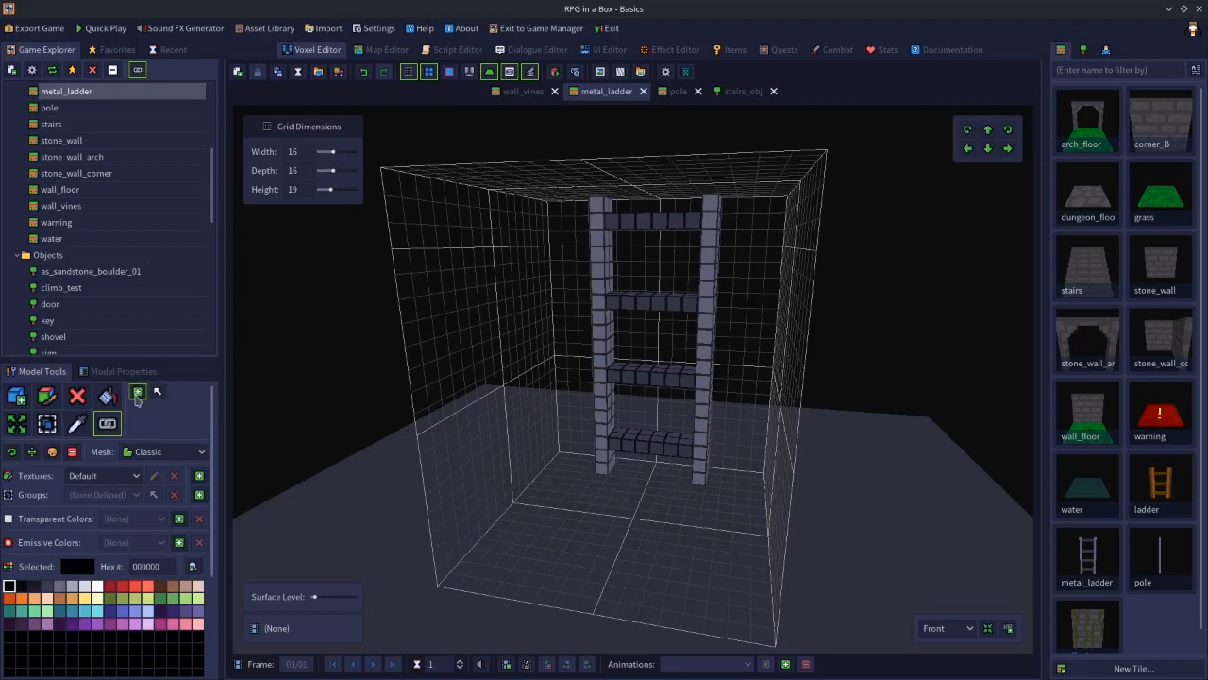
pyautogui.click(634, 306)
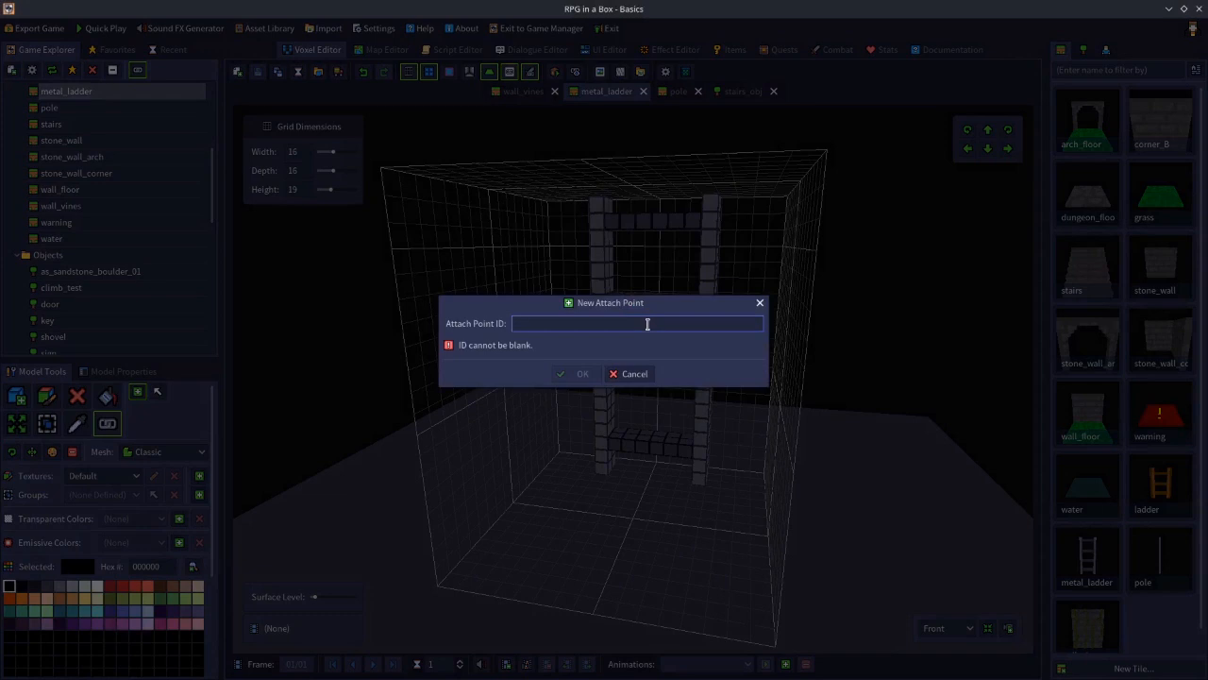
pyautogui.write('climb')
pyautogui.click(583, 374)
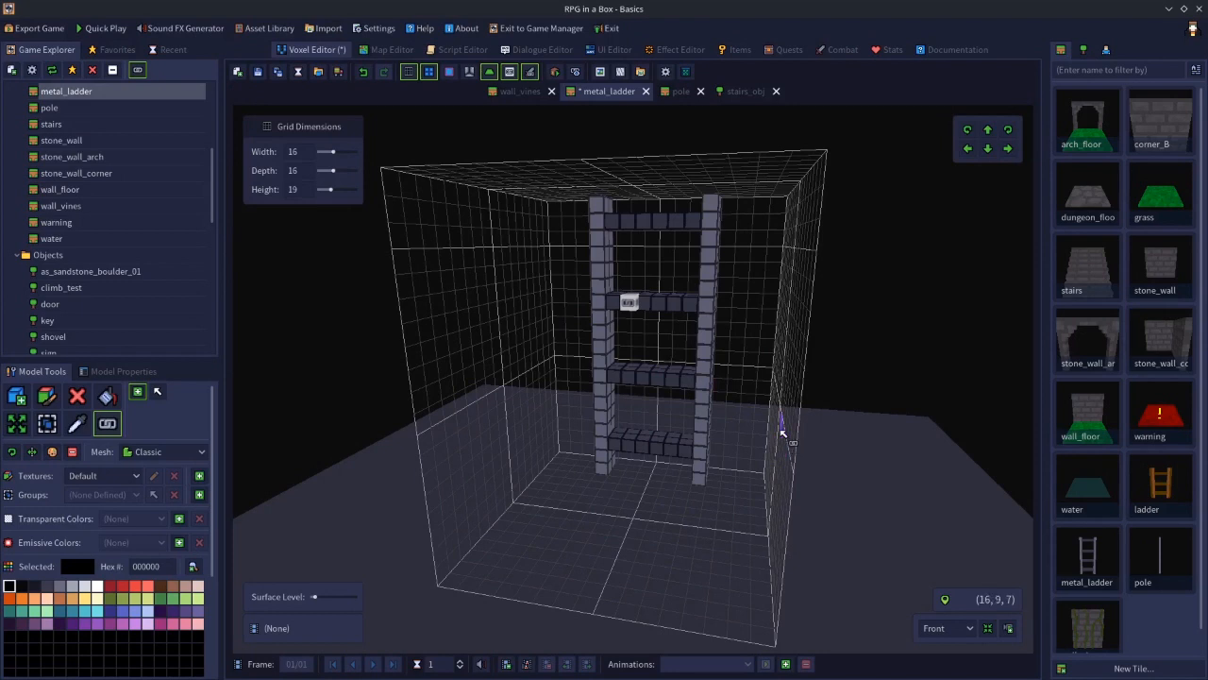
pyautogui.moveTo(781, 431)
pyautogui.mouseDown(button='middle')
pyautogui.moveTo(726, 433)
pyautogui.moveTo(776, 426)
pyautogui.mouseUp(button='middle')
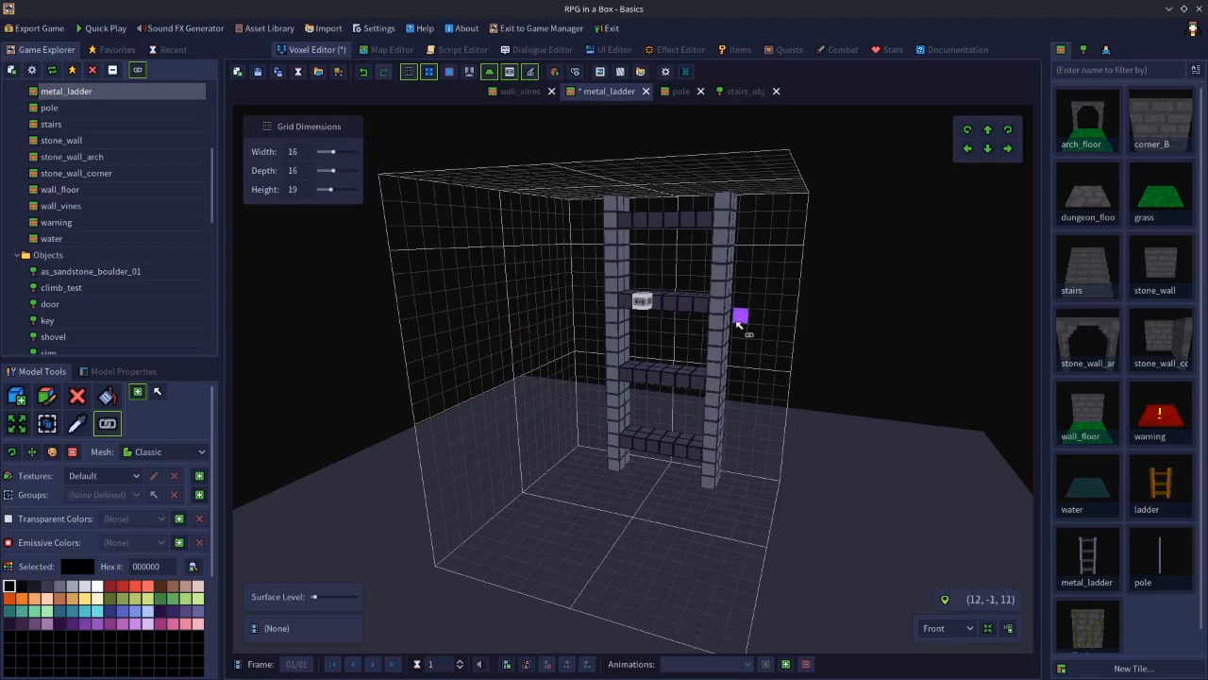
# Save the metal_ladder voxel model
pyautogui.moveTo(783, 378)
pyautogui.mouseDown(button='right')
pyautogui.moveTo(763, 405)
pyautogui.moveTo(698, 405)
pyautogui.moveTo(784, 397)
pyautogui.mouseUp(button='right')
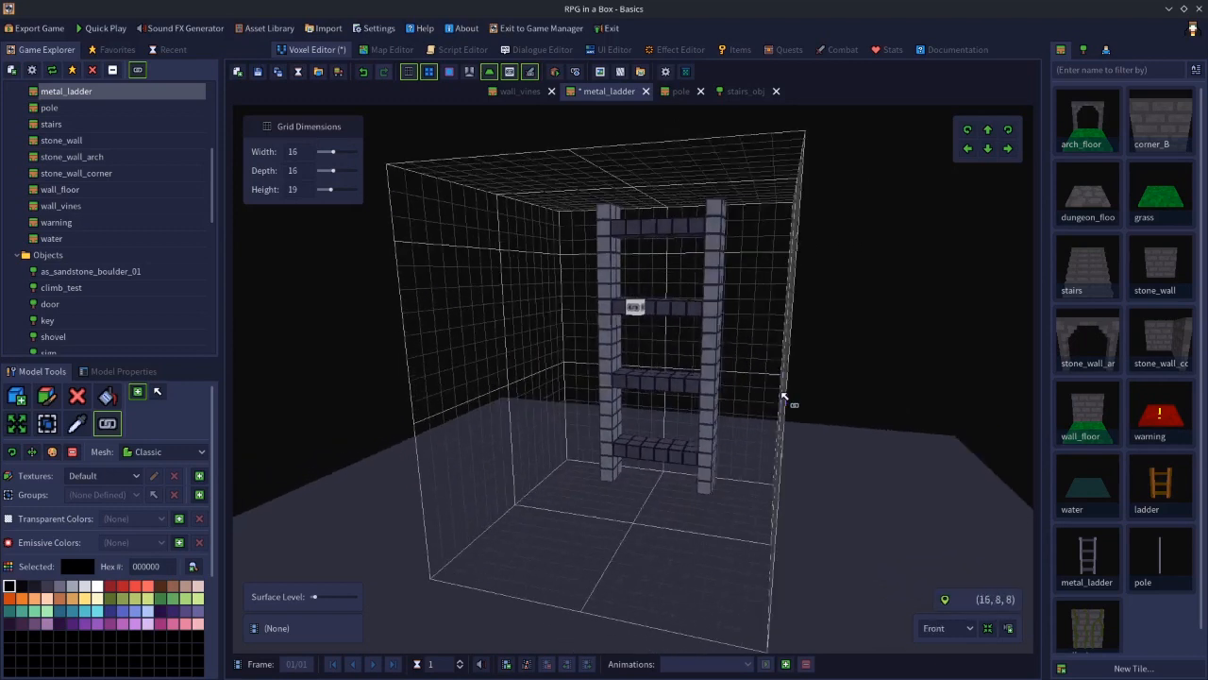
pyautogui.click(261, 80)
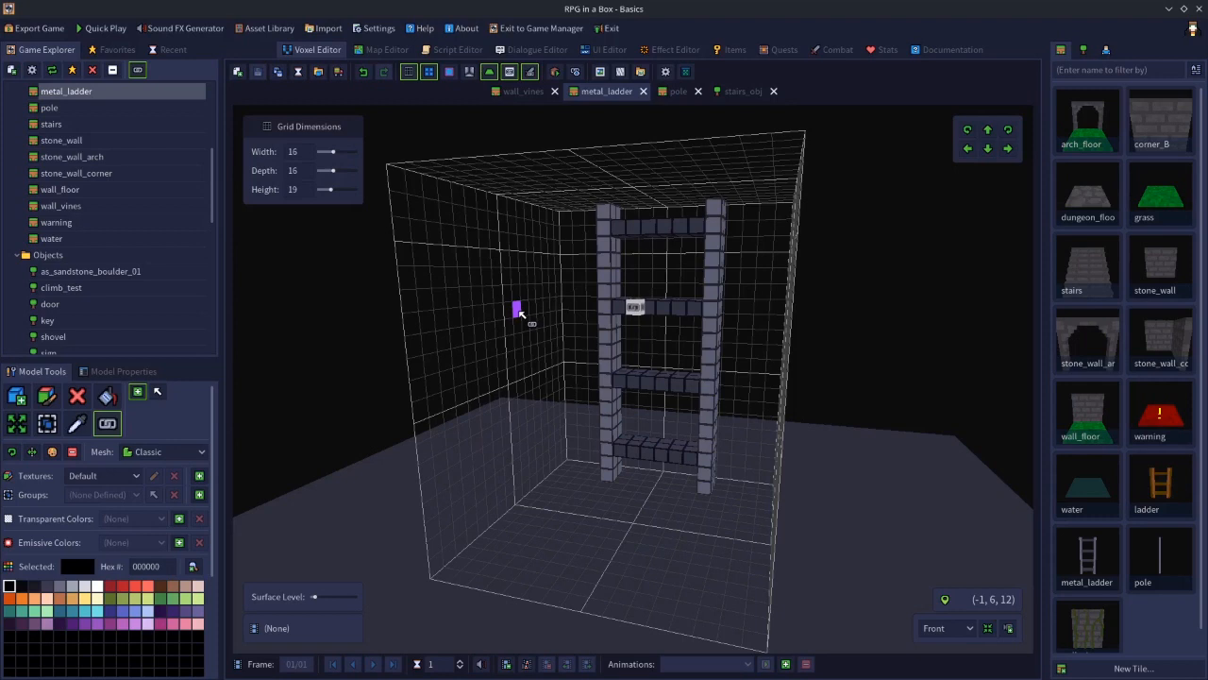
# Paint a few grass tiles beside the overworld map's grass area, then undo all three placements
pyautogui.click(382, 50)
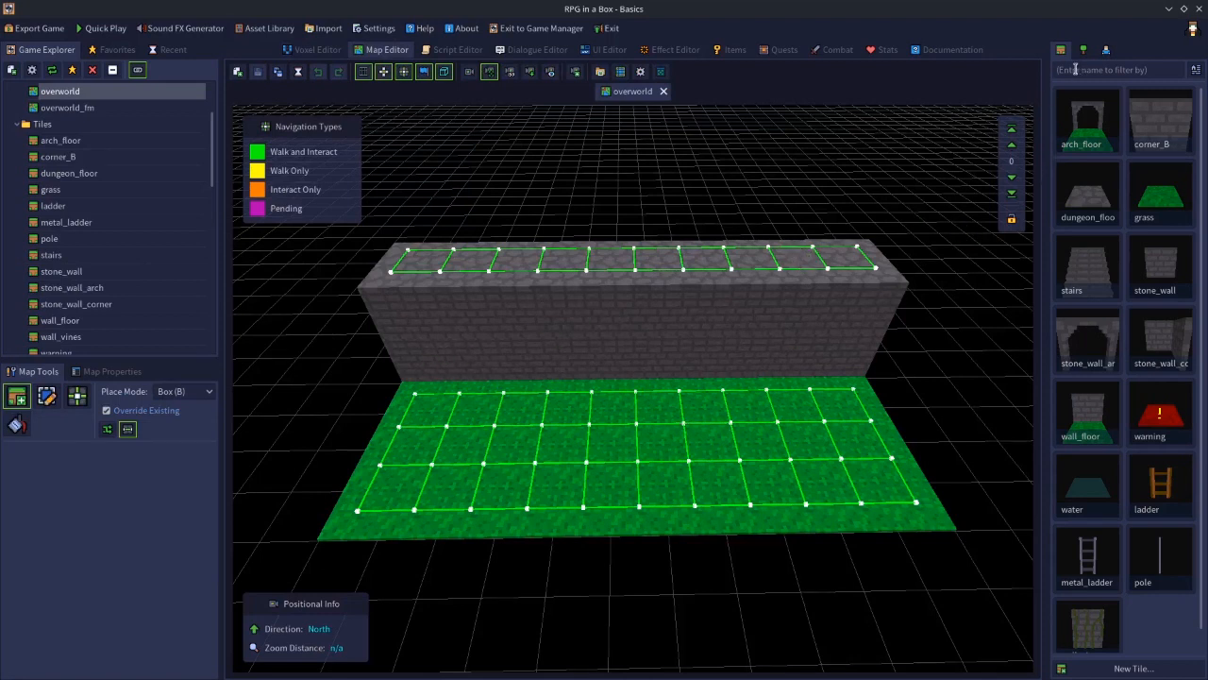
pyautogui.click(1174, 191)
pyautogui.click(342, 441)
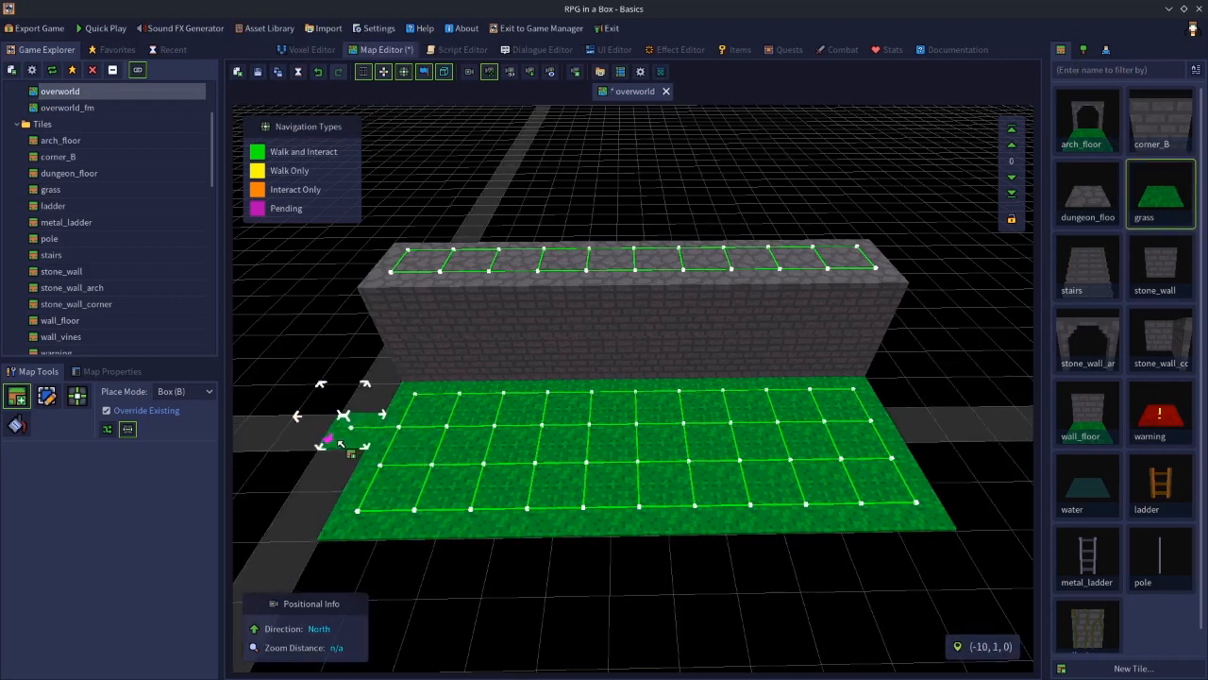
pyautogui.click(329, 481)
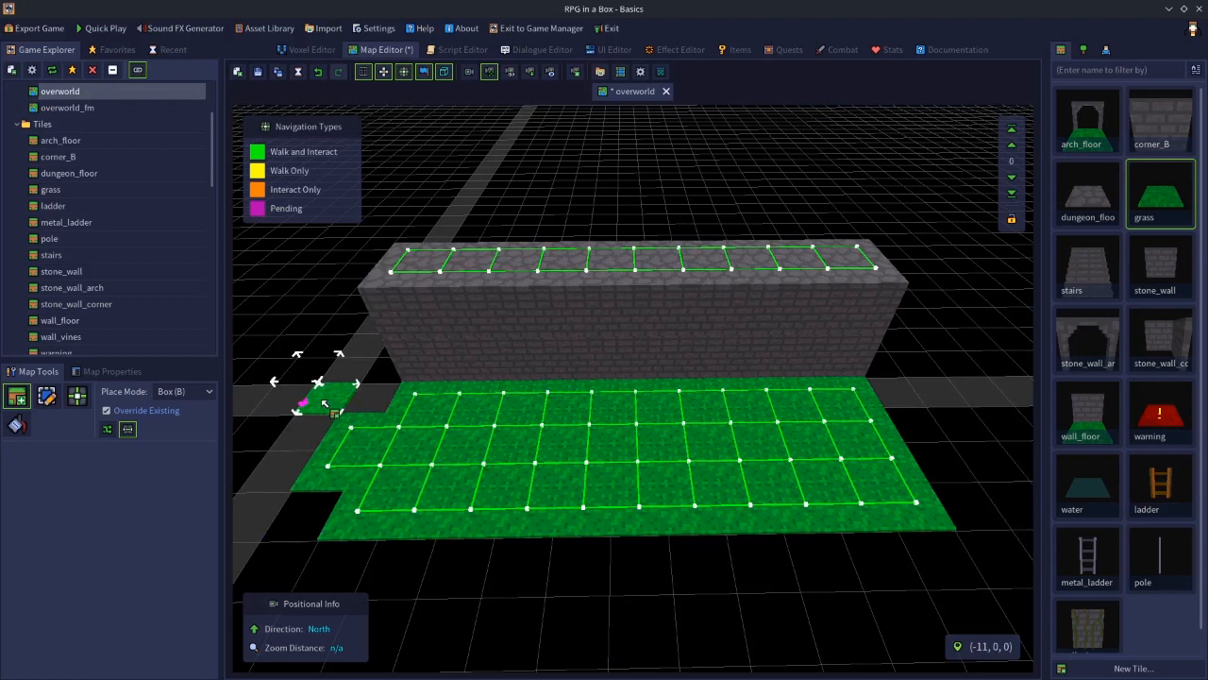
pyautogui.click(323, 404)
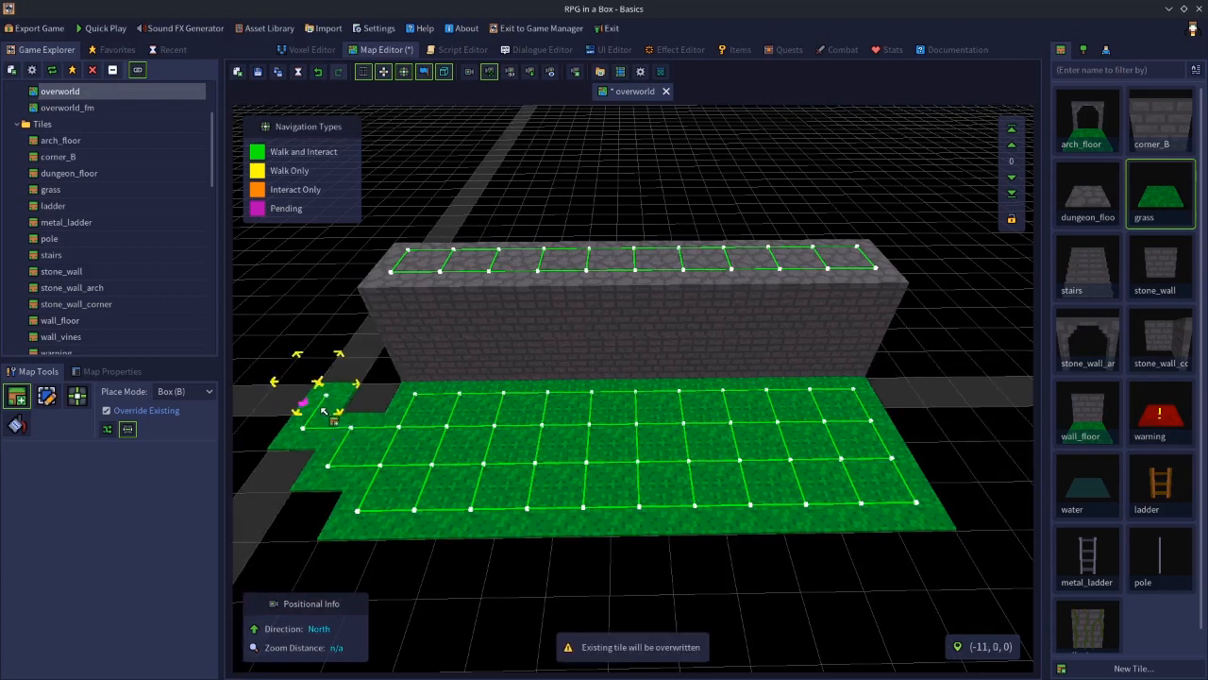
pyautogui.hotkey('ctrl', 'z')
pyautogui.hotkey('ctrl', 'z')
pyautogui.hotkey('ctrl', 'z')
pyautogui.hotkey('ctrl', 'z')
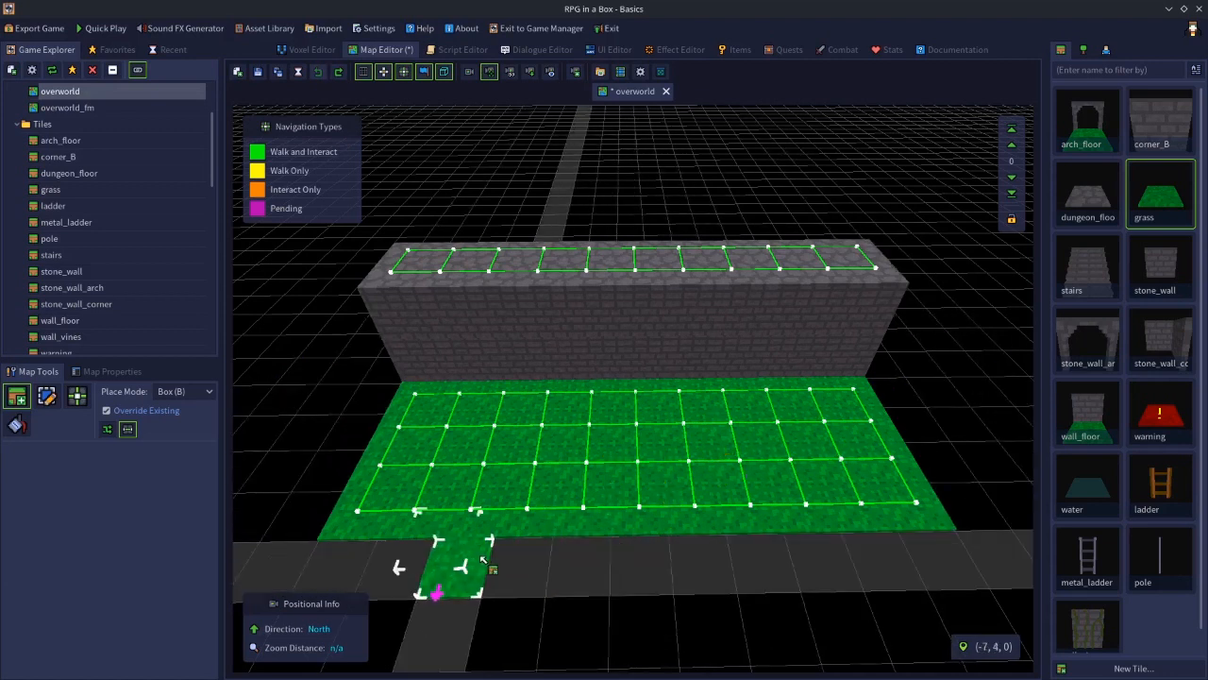
# Open the grass tile in the Voxel Editor and view its model properties
pyautogui.doubleClick(1145, 209)
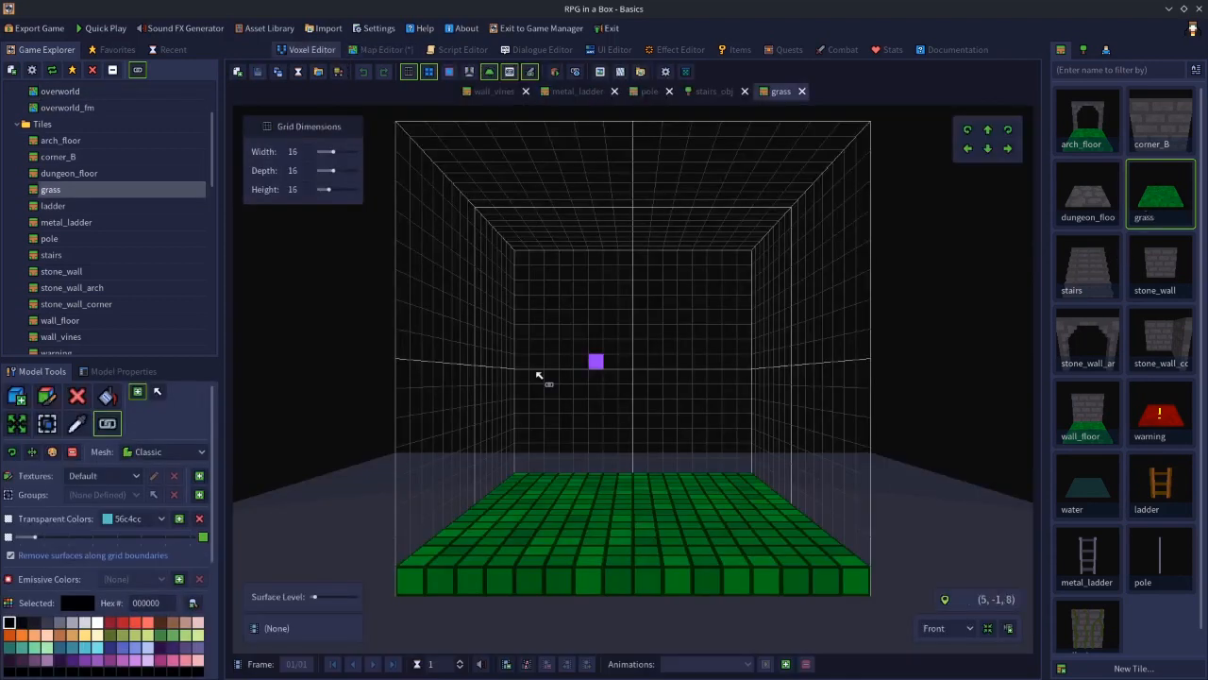
pyautogui.click(113, 372)
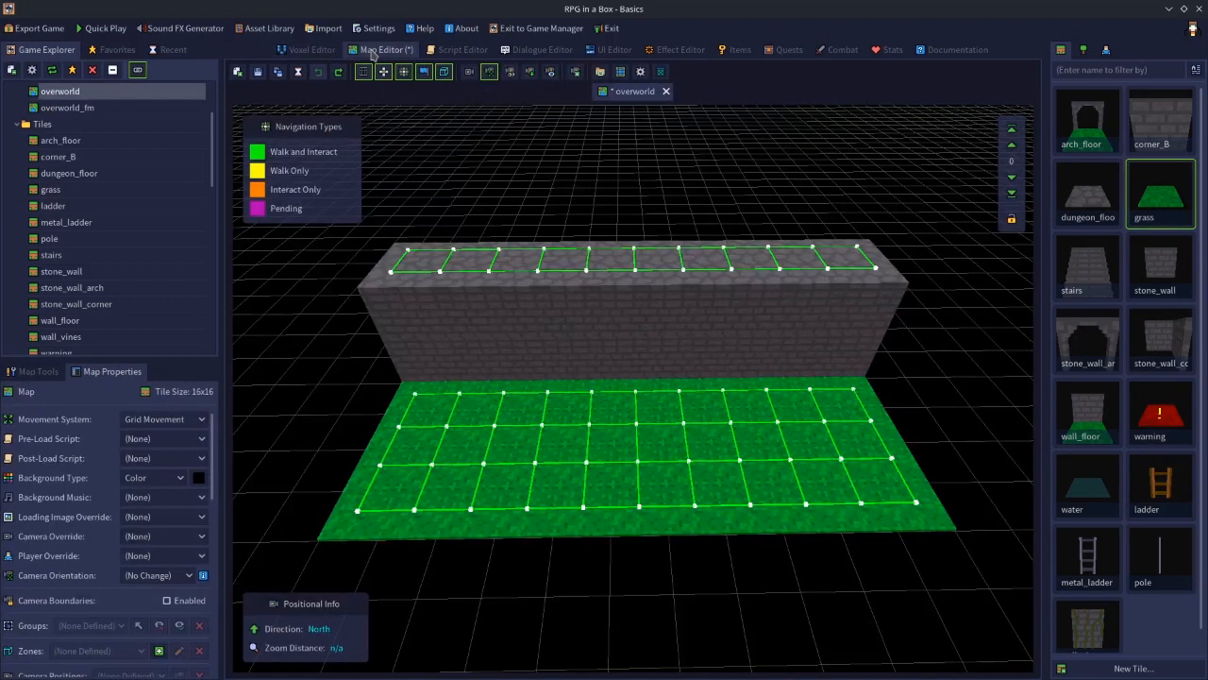
# Place extra grass tiles along the front edge of the overworld grass and auto-connect navigation
pyautogui.click(378, 49)
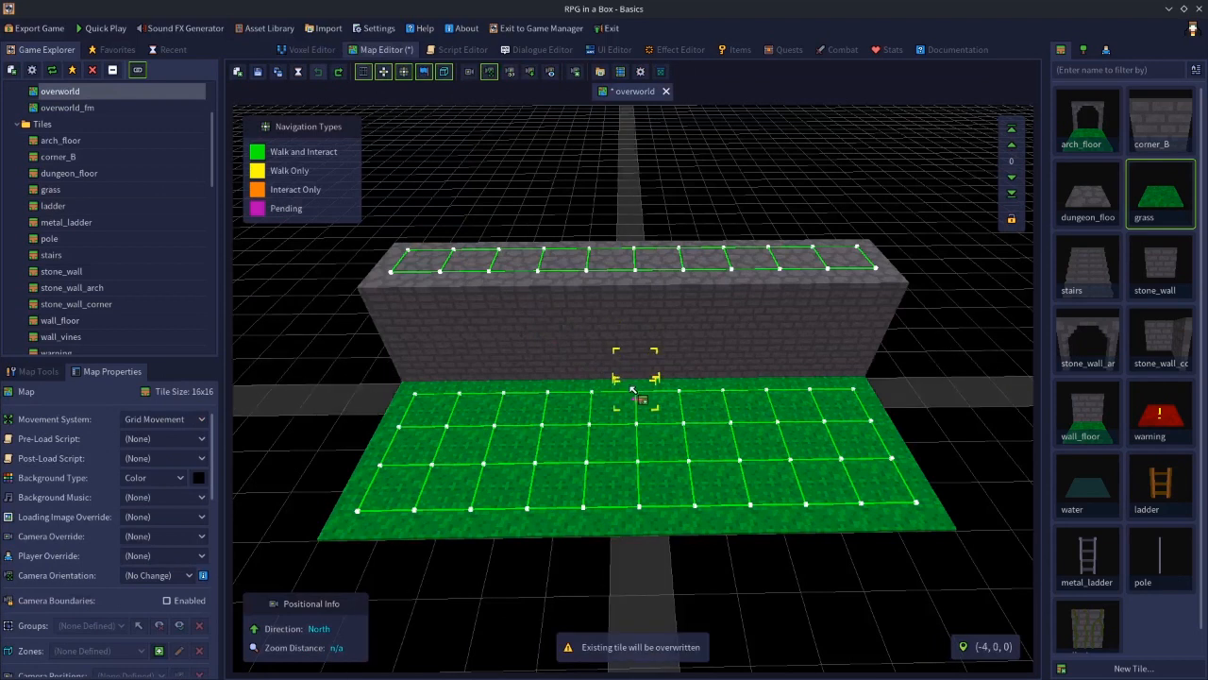
pyautogui.moveTo(439, 593); pyautogui.dragTo(660, 586)
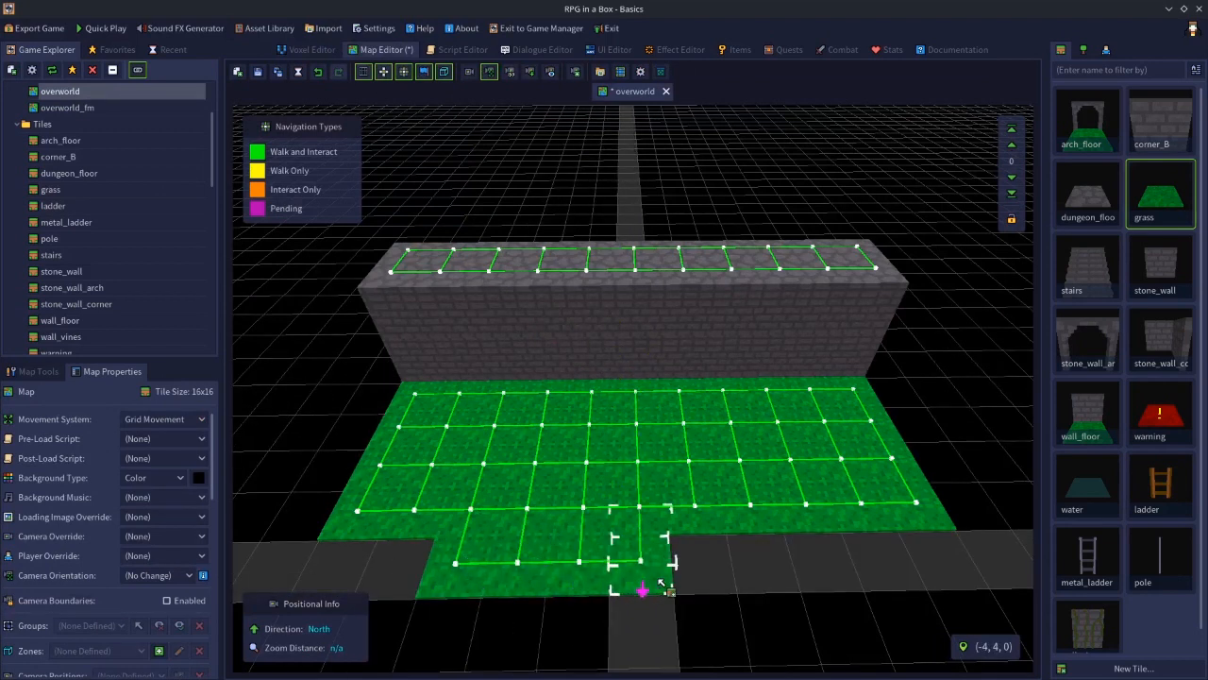
pyautogui.click(57, 374)
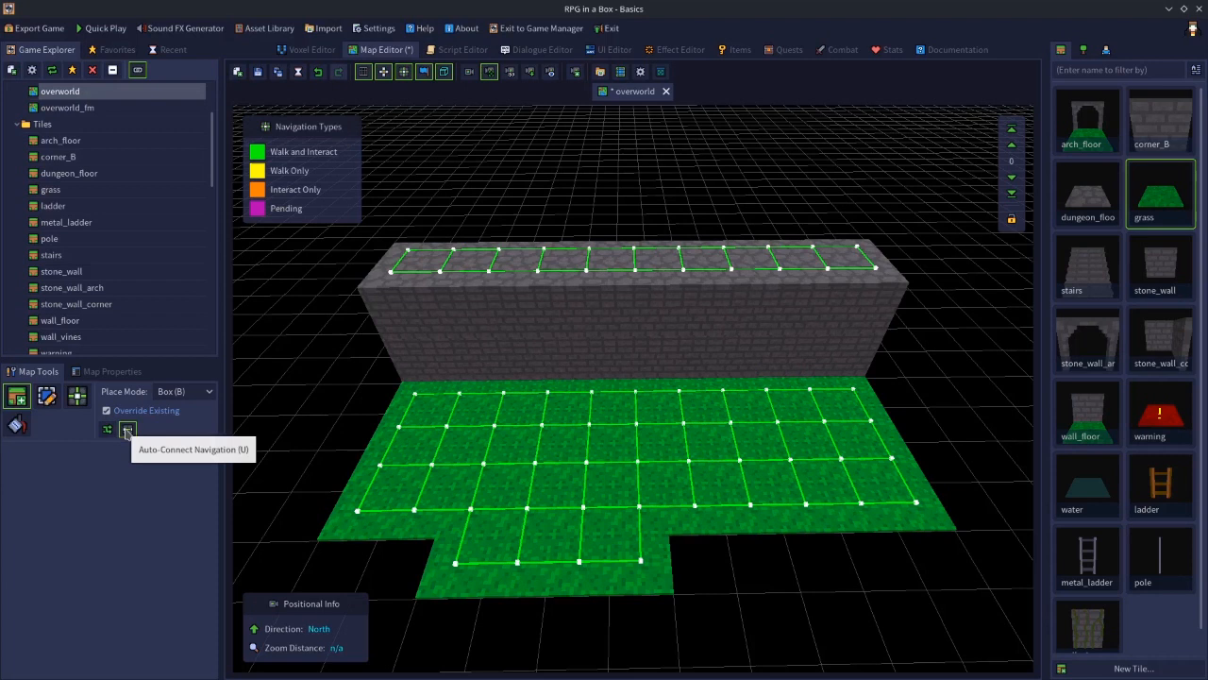
pyautogui.click(127, 432)
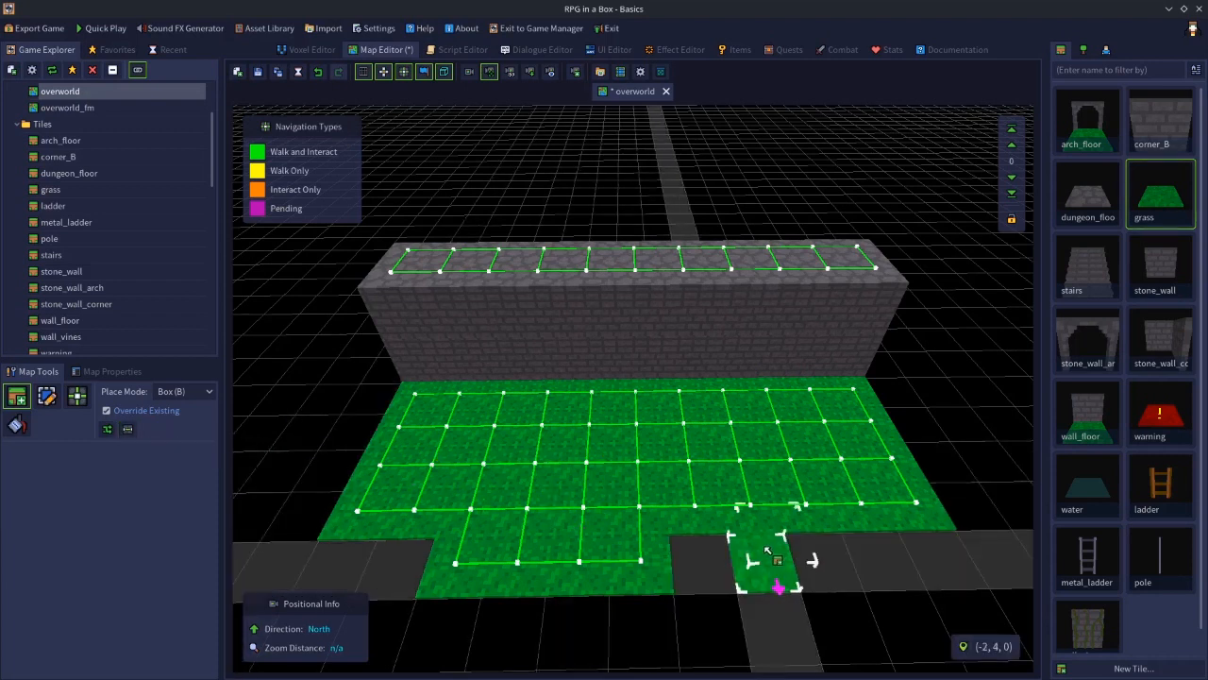
pyautogui.moveTo(777, 559); pyautogui.dragTo(887, 561)
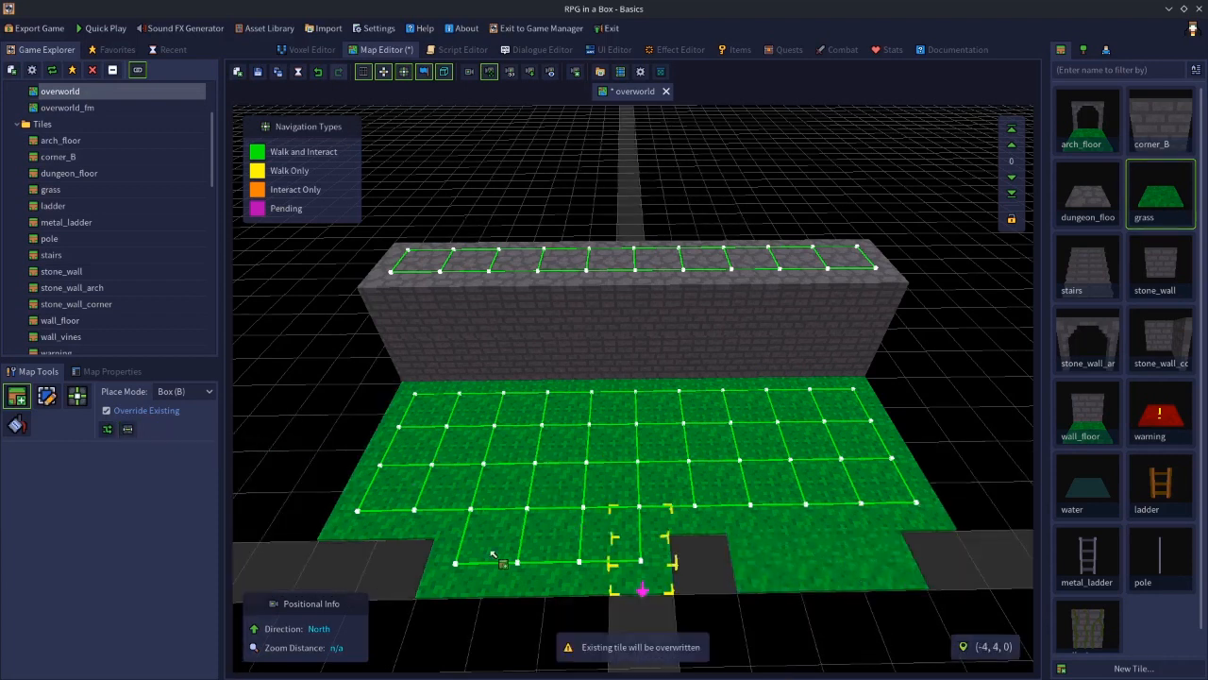
pyautogui.click(135, 432)
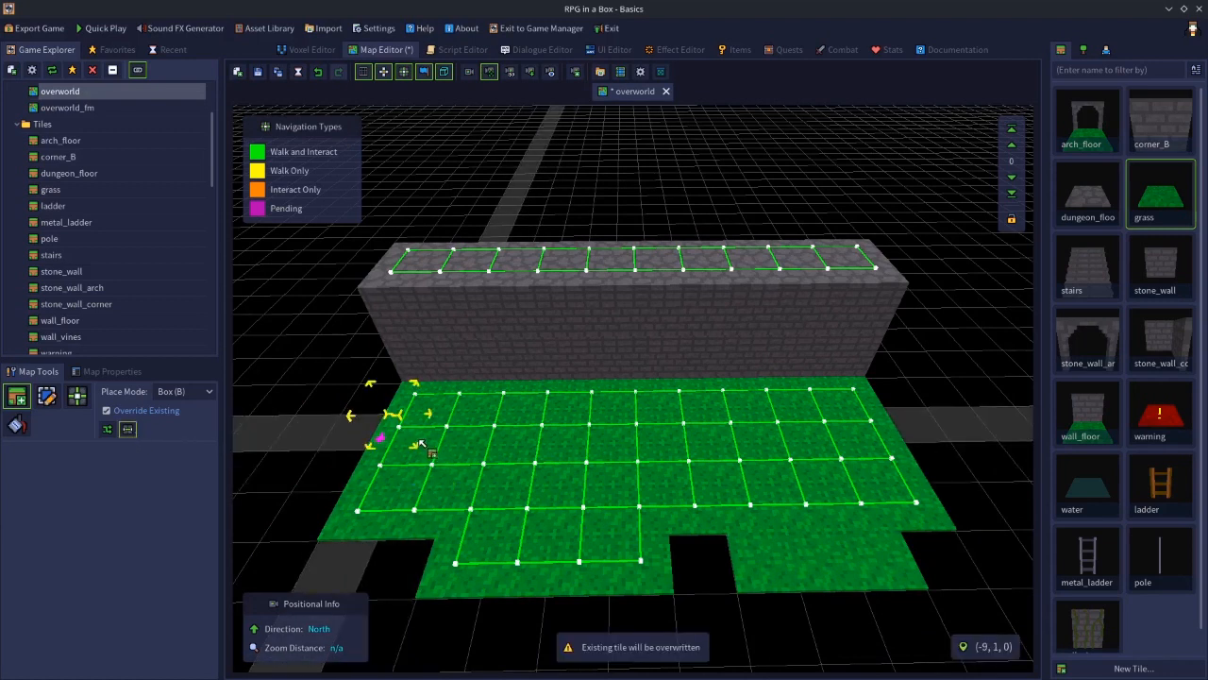
# Select and delete the added grass tiles along the front edge of the grass
pyautogui.press('e')
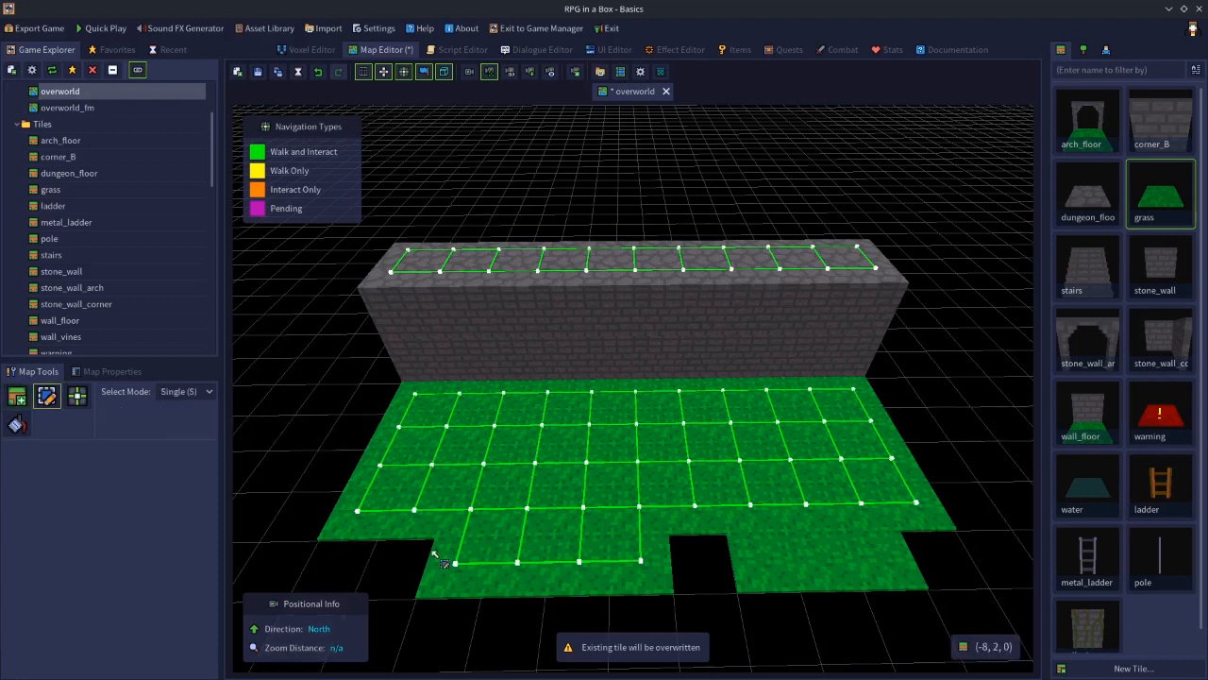
pyautogui.click(460, 594)
pyautogui.press('Delete')
pyautogui.click(522, 592)
pyautogui.press('Delete')
pyautogui.click(588, 571)
pyautogui.press('Delete')
pyautogui.click(644, 568)
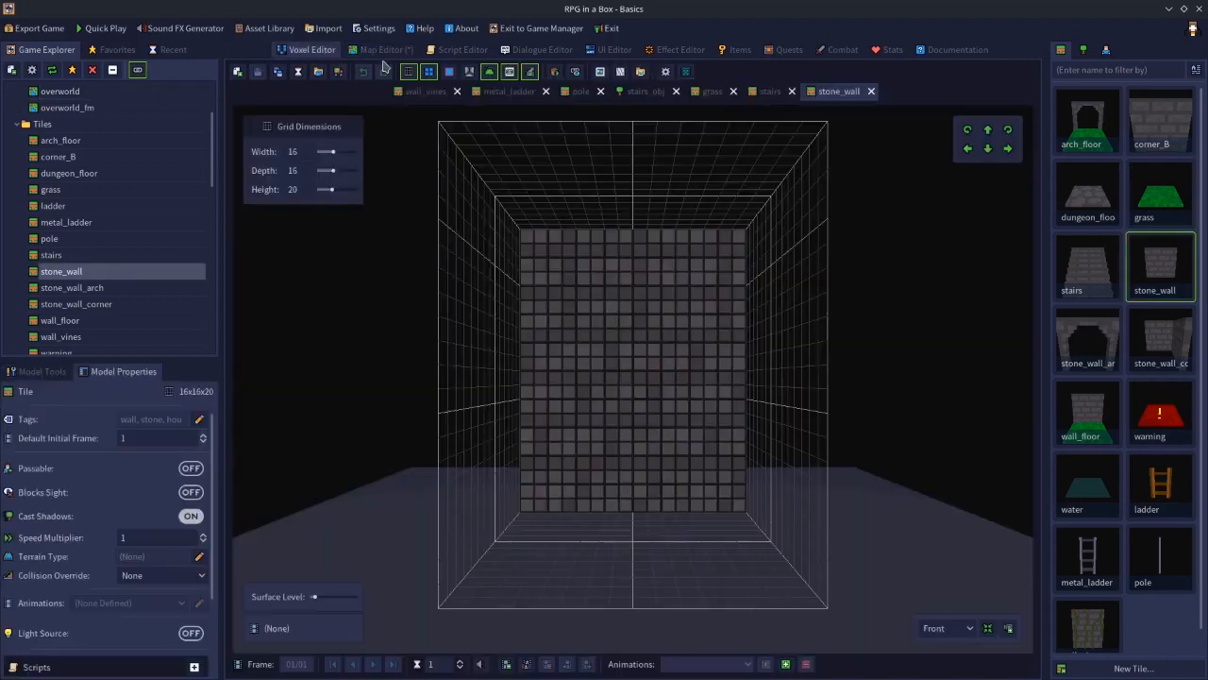
# Raise the map placement level to 1 and place a row of stone_wall tiles across the grass
pyautogui.click(380, 49)
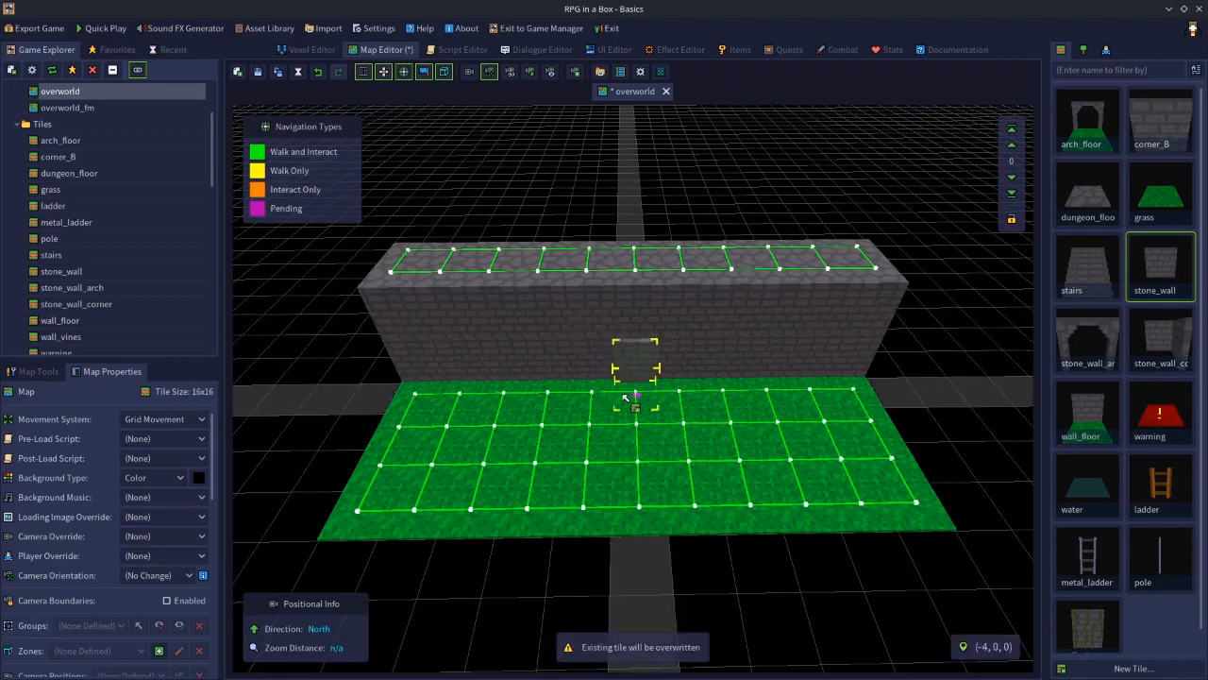
pyautogui.click(1012, 147)
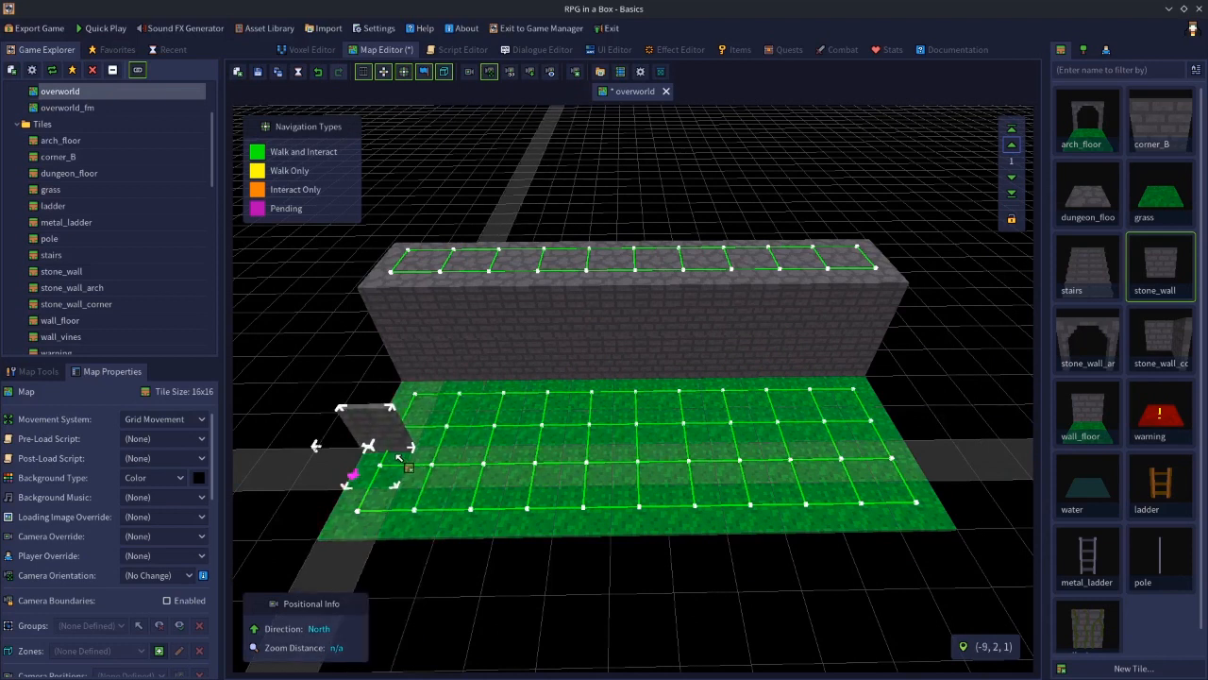
pyautogui.moveTo(398, 457)
pyautogui.mouseDown()
pyautogui.moveTo(557, 450)
pyautogui.moveTo(691, 472)
pyautogui.moveTo(638, 460)
pyautogui.moveTo(765, 436)
pyautogui.moveTo(785, 414)
pyautogui.moveTo(751, 463)
pyautogui.mouseUp()
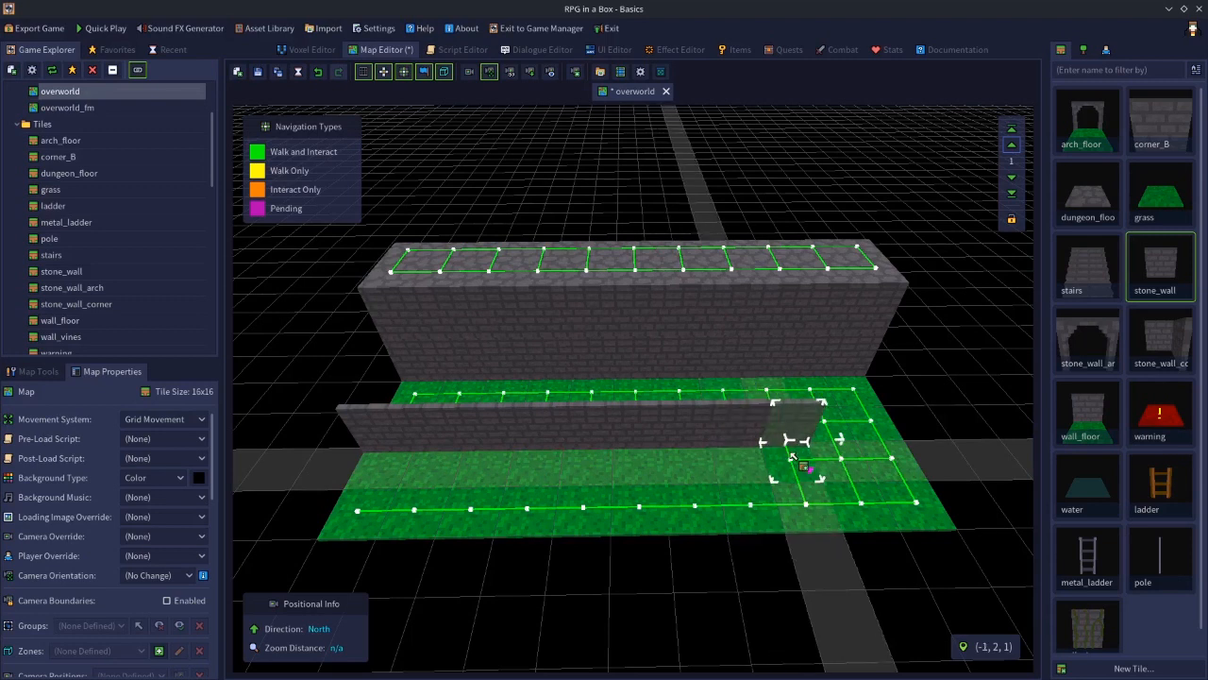
pyautogui.click(821, 422)
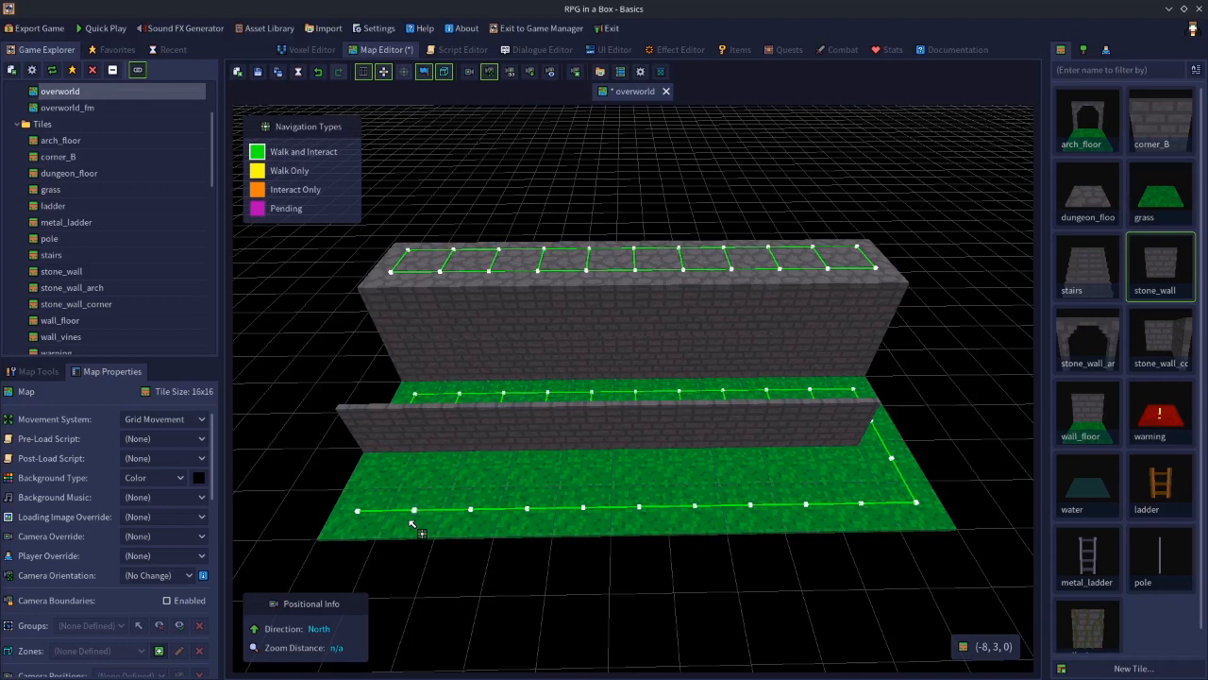
# Select and delete the stone wall row on level 1
pyautogui.click(59, 373)
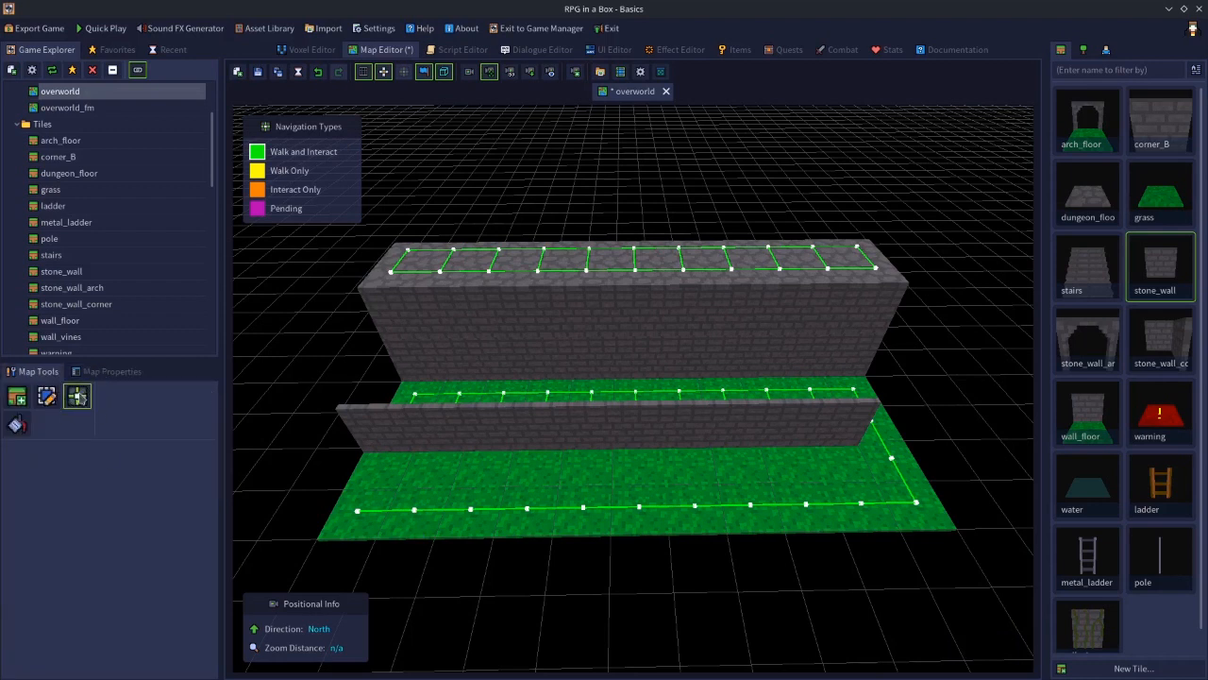
pyautogui.click(54, 402)
pyautogui.click(80, 402)
pyautogui.click(24, 401)
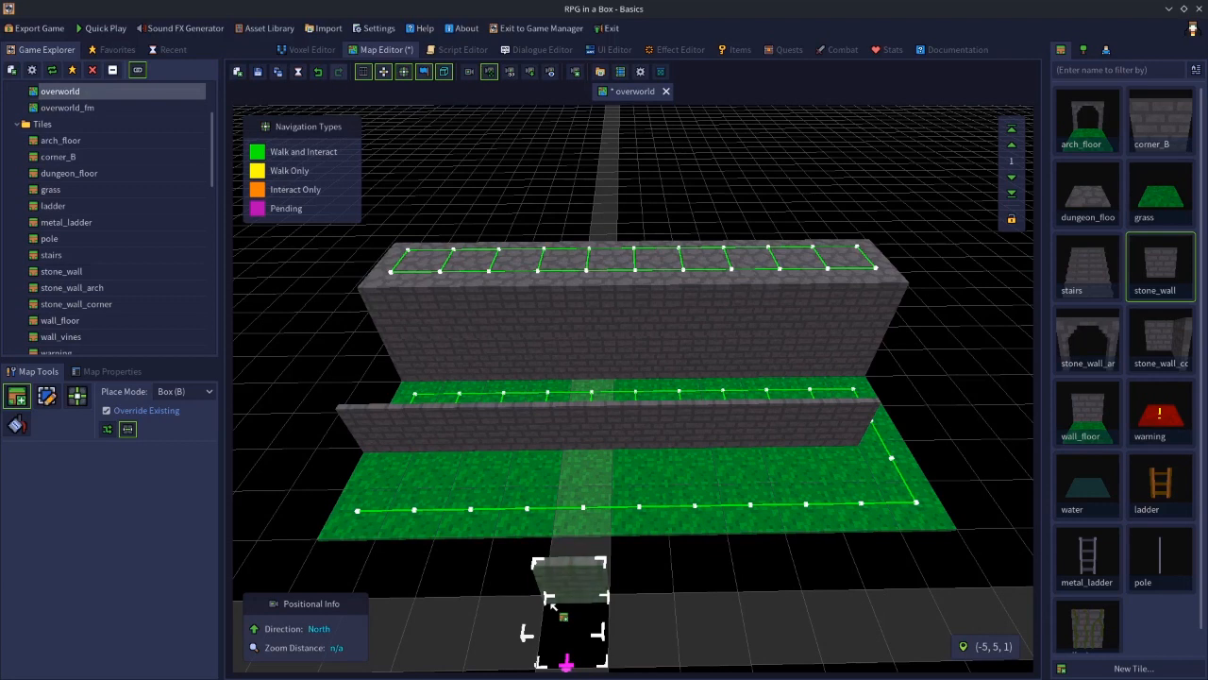
pyautogui.press('Escape')
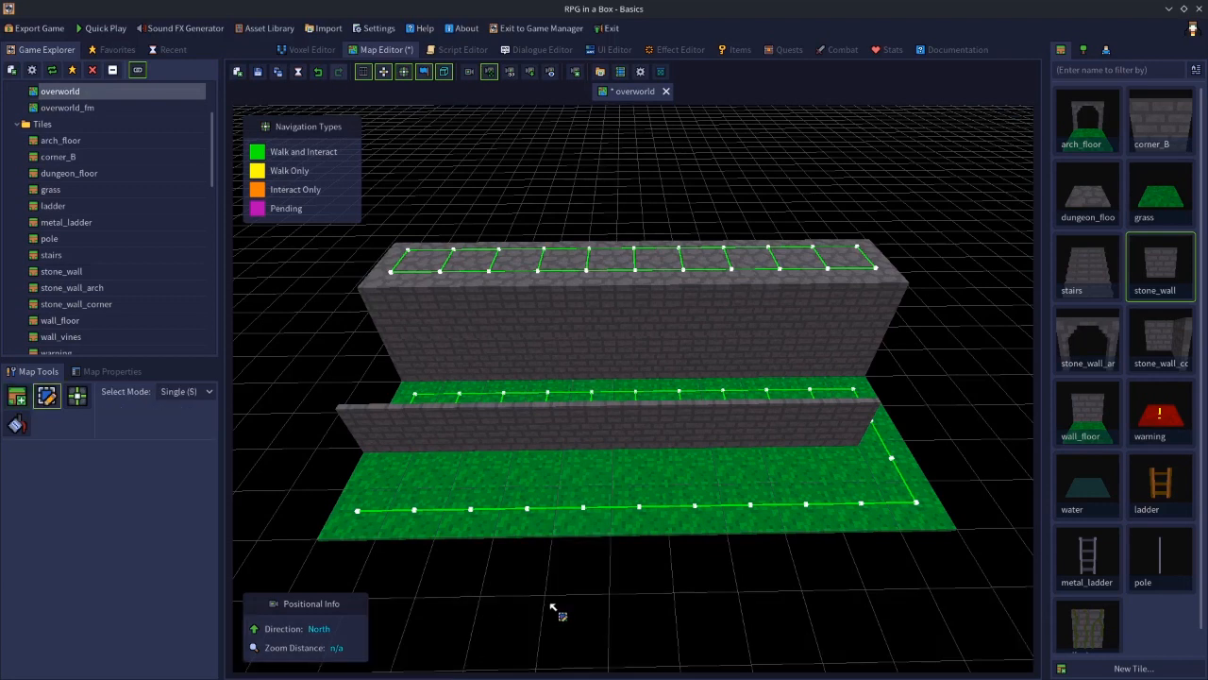
pyautogui.click(384, 439)
pyautogui.moveTo(384, 439); pyautogui.dragTo(685, 436)
pyautogui.press('Delete')
pyautogui.click(742, 435)
pyautogui.press('Delete')
pyautogui.click(799, 435)
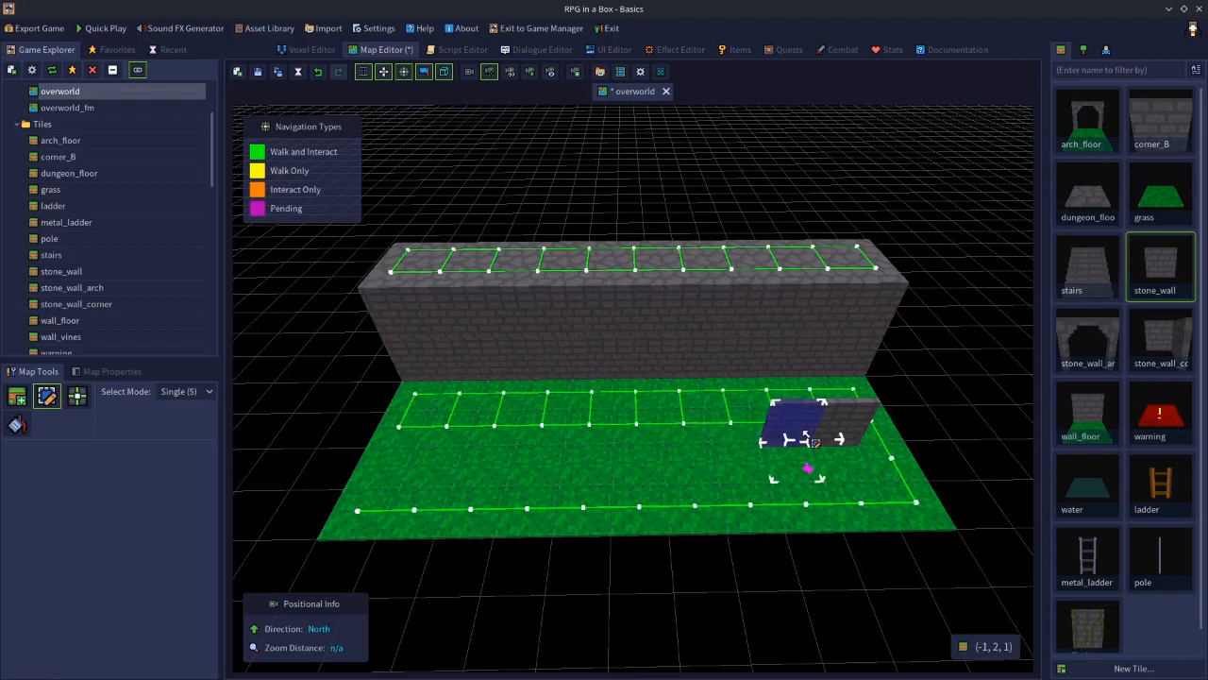
pyautogui.press('Delete')
pyautogui.click(852, 432)
pyautogui.press('Delete')
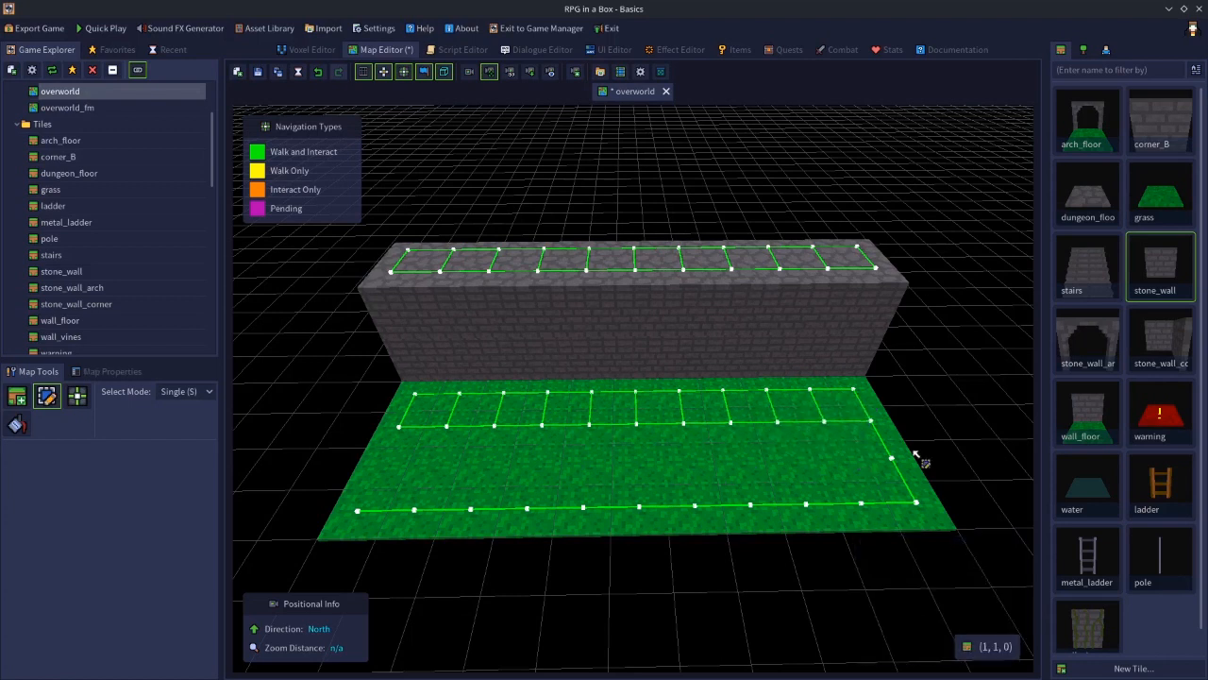
# Open the metal_ladder tile in the Voxel Editor and view its model properties
pyautogui.doubleClick(1091, 562)
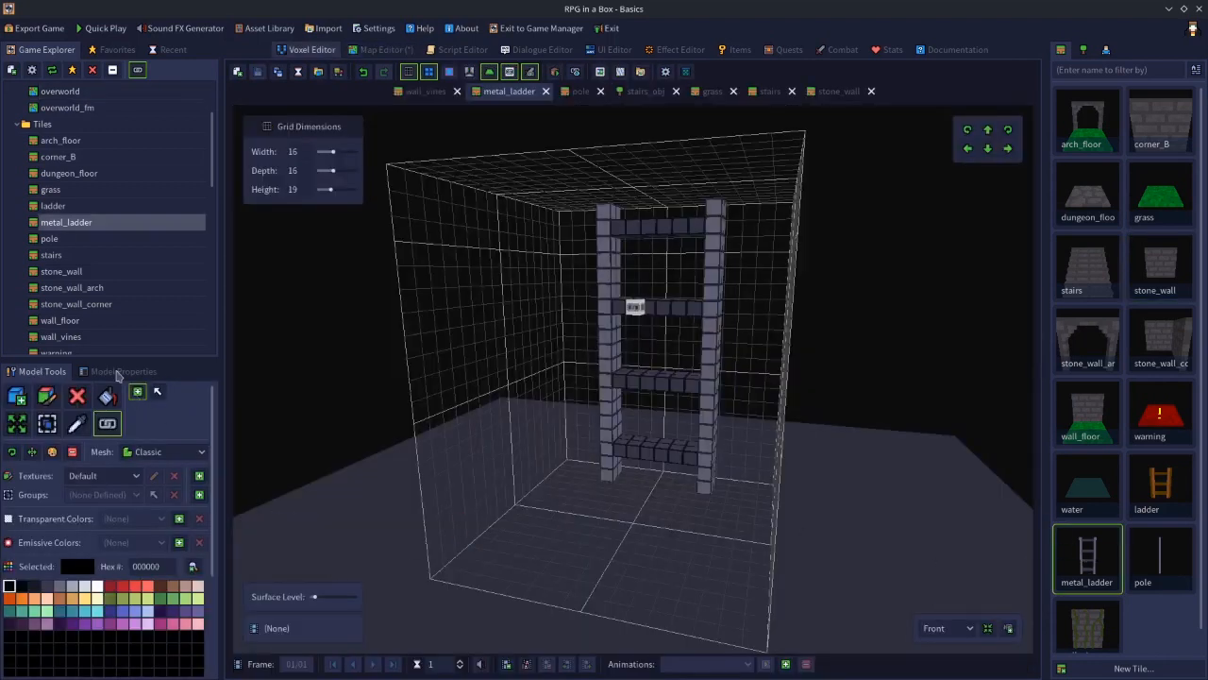
pyautogui.click(118, 372)
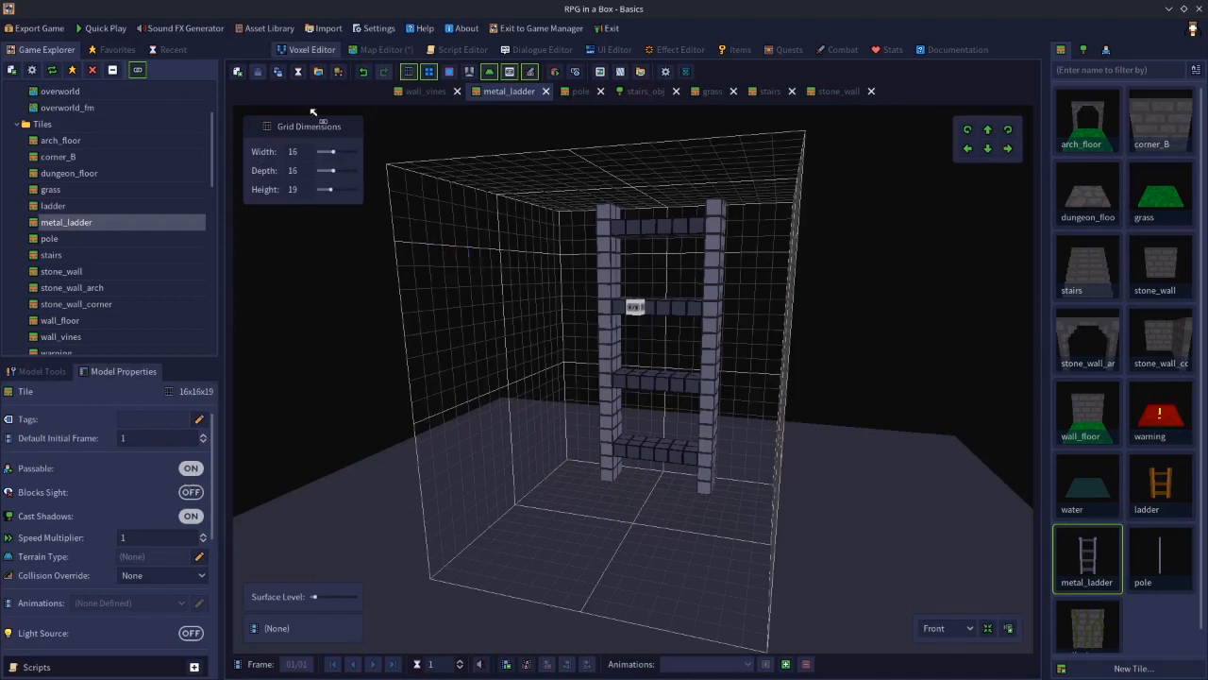
# Place a metal_ladder tile on level 1 against the tall stone wall in the overworld map
pyautogui.click(378, 49)
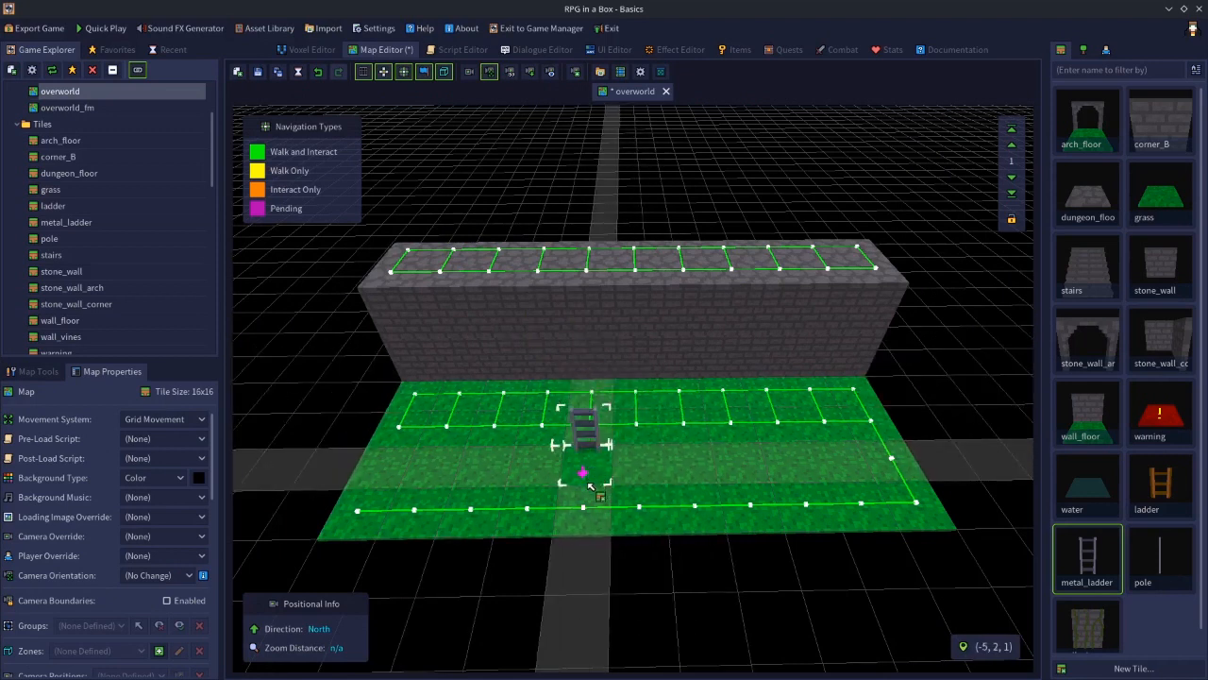
pyautogui.press('Tab')
pyautogui.press('w')
pyautogui.moveTo(586, 483); pyautogui.dragTo(805, 474, button='middle')
pyautogui.press('a')
pyautogui.press('w')
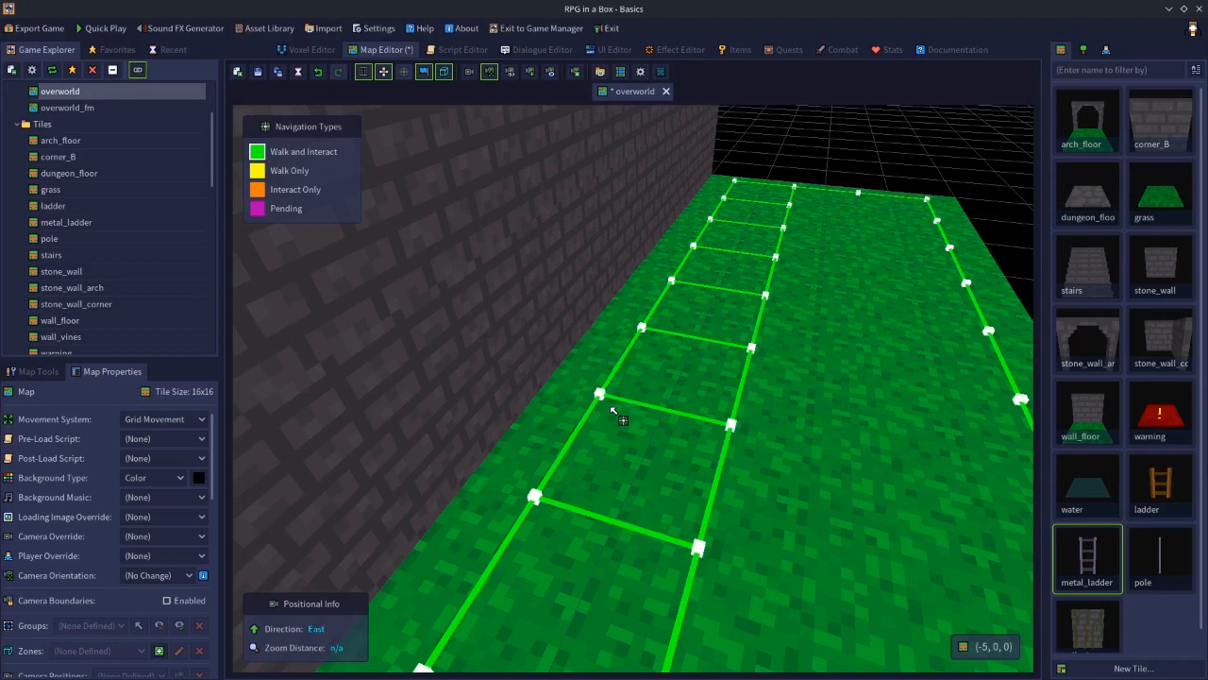
pyautogui.click(1089, 567)
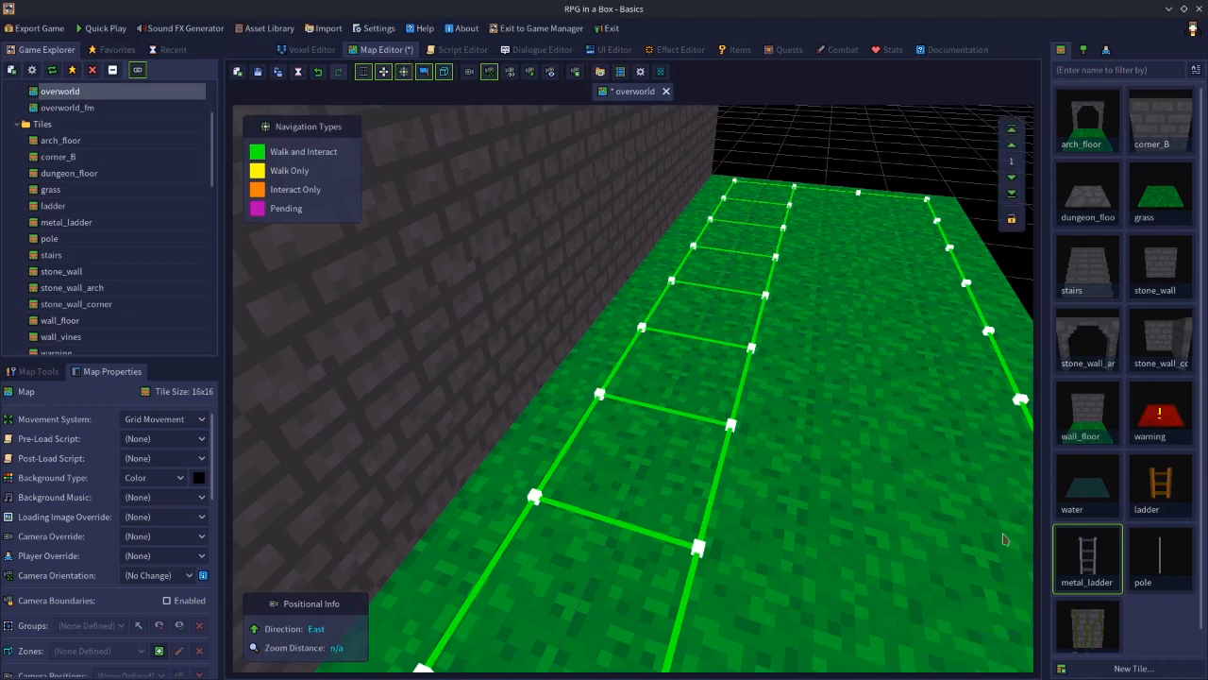
pyautogui.click(544, 385)
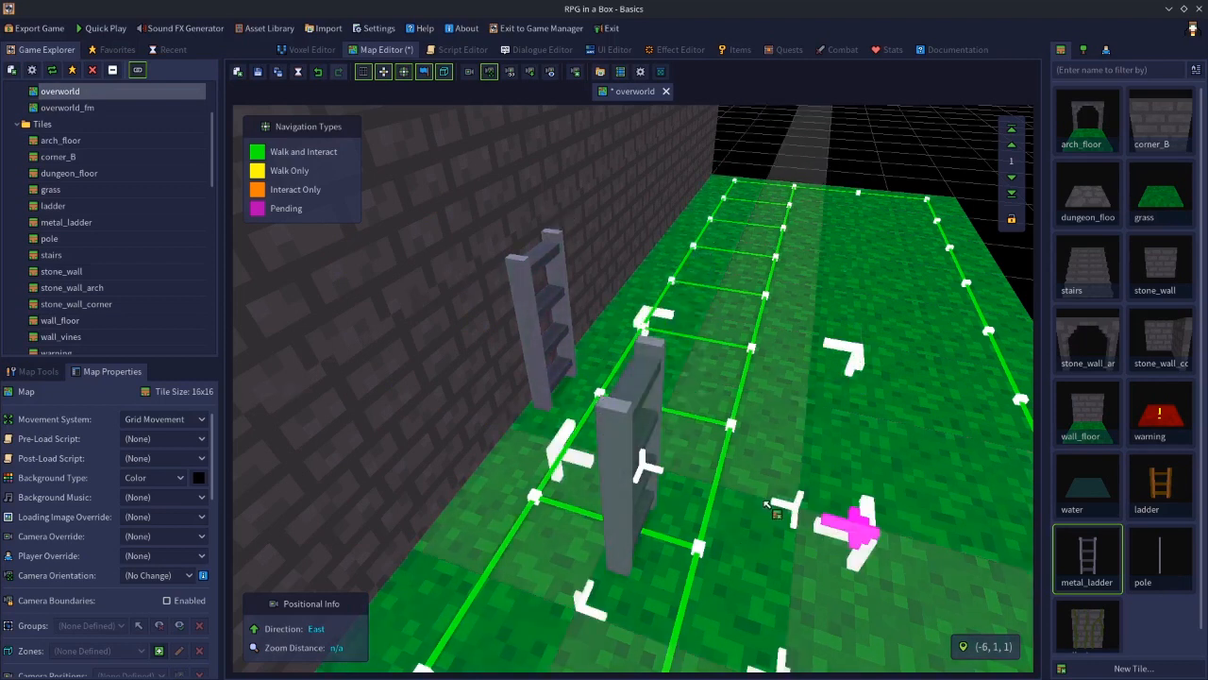
# Select the placed metal ladder on the map to inspect its entity details
pyautogui.press('e')
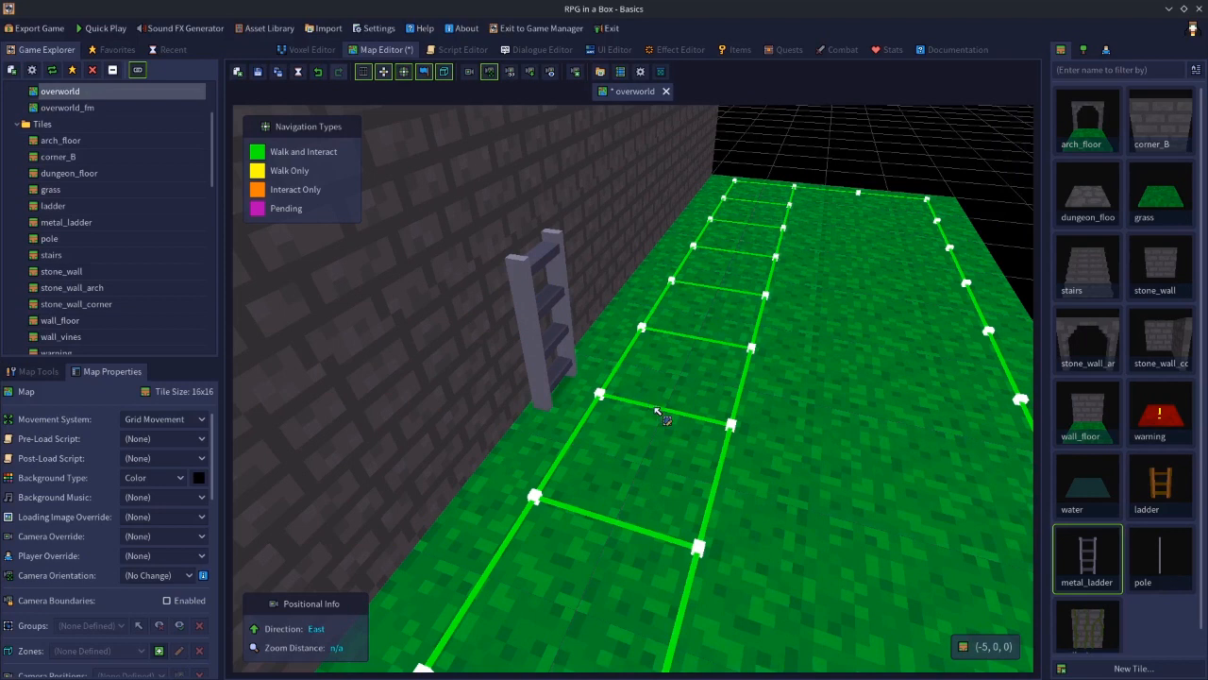
pyautogui.press('n')
pyautogui.click(47, 372)
pyautogui.click(17, 398)
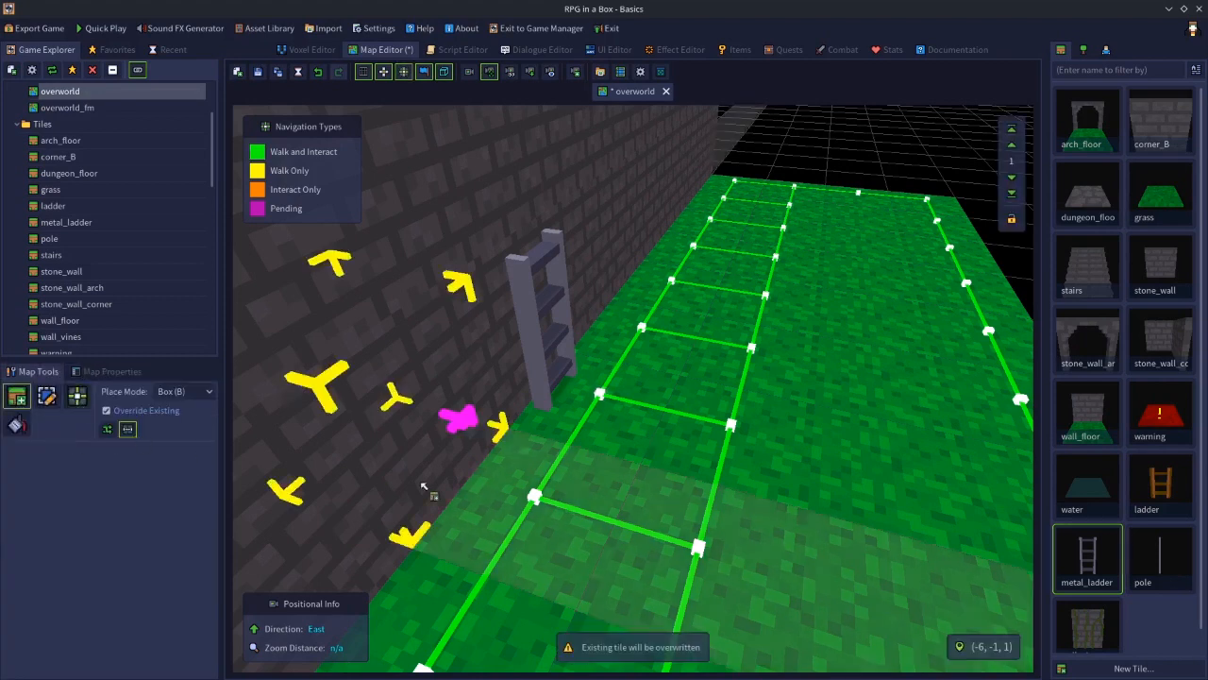
pyautogui.press('e')
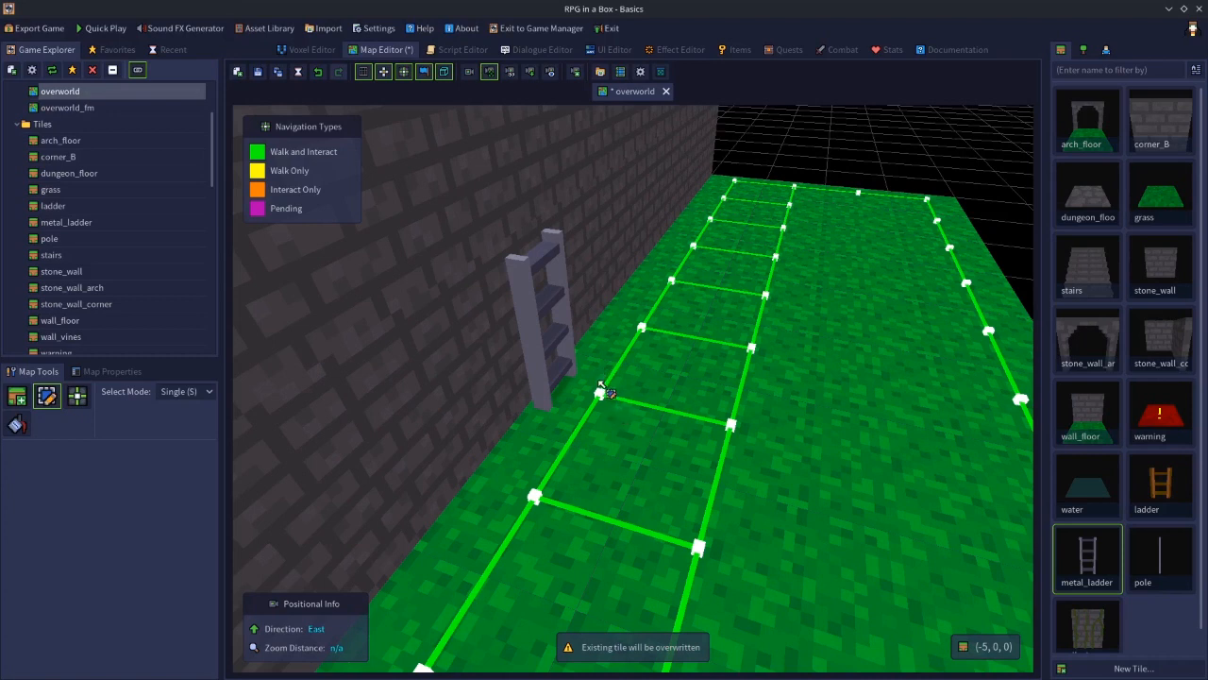
pyautogui.click(530, 328)
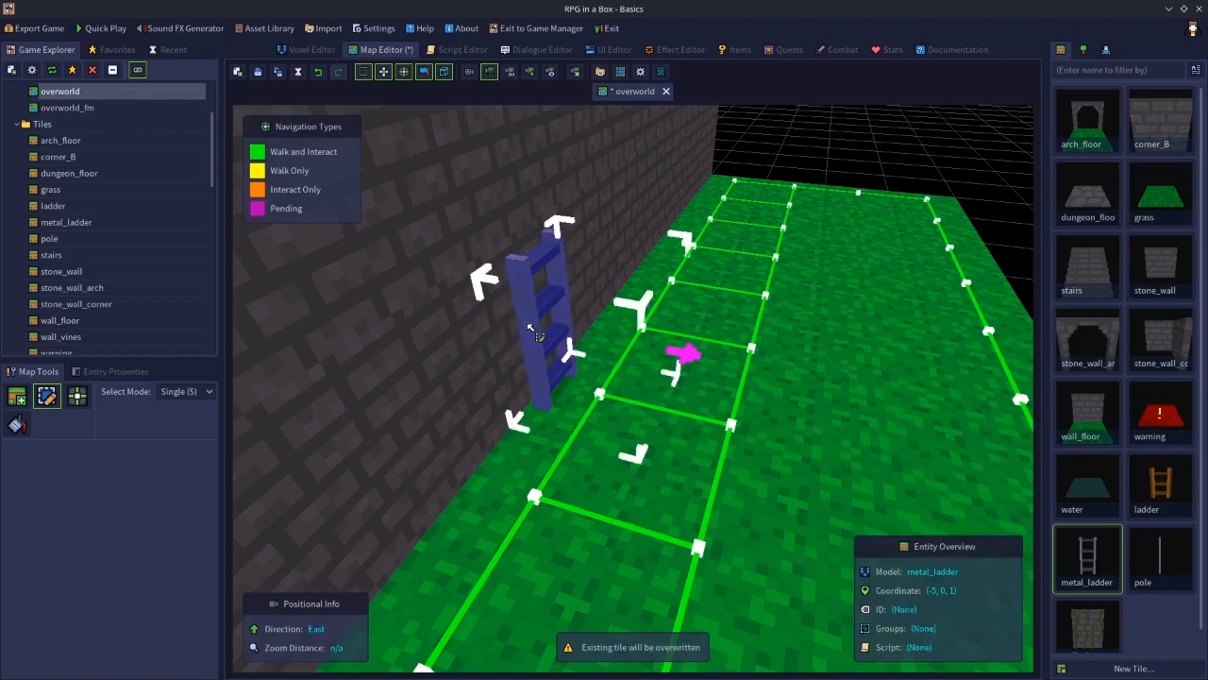
# Delete the placed metal ladder from the overworld map
pyautogui.press('Delete')
pyautogui.click(1087, 564)
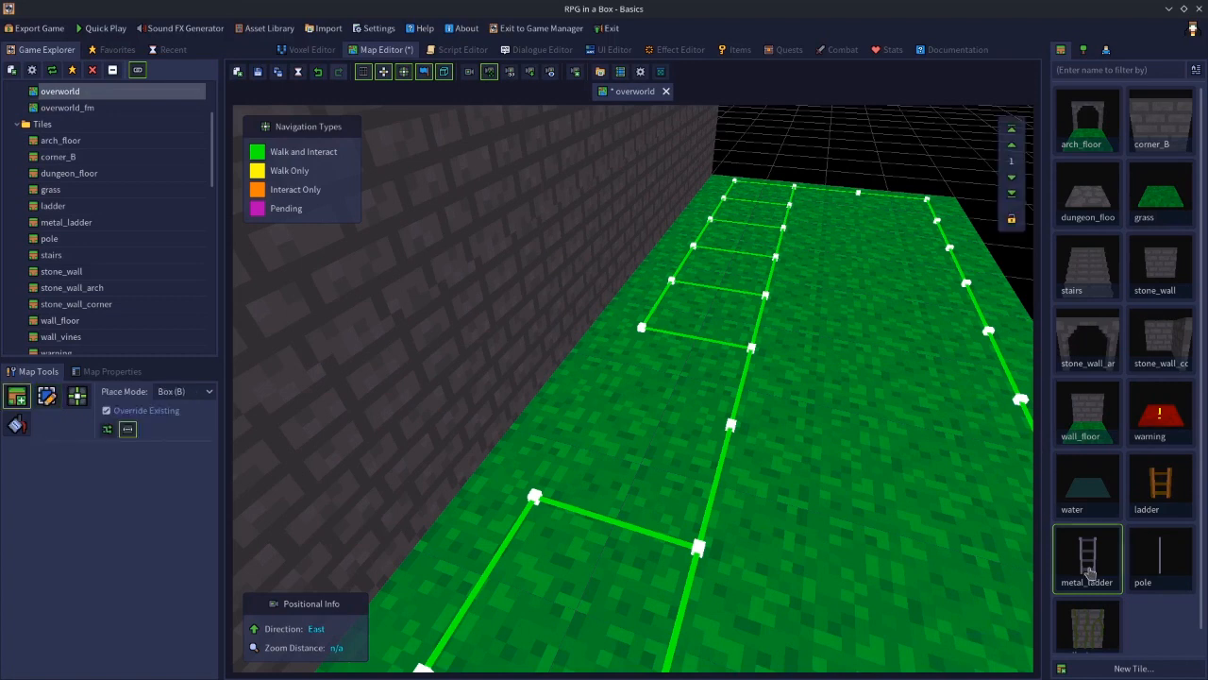
# Open the metal_ladder tile in the Voxel Editor, turn its Passable property off, and save it
pyautogui.doubleClick(1088, 564)
pyautogui.click(114, 373)
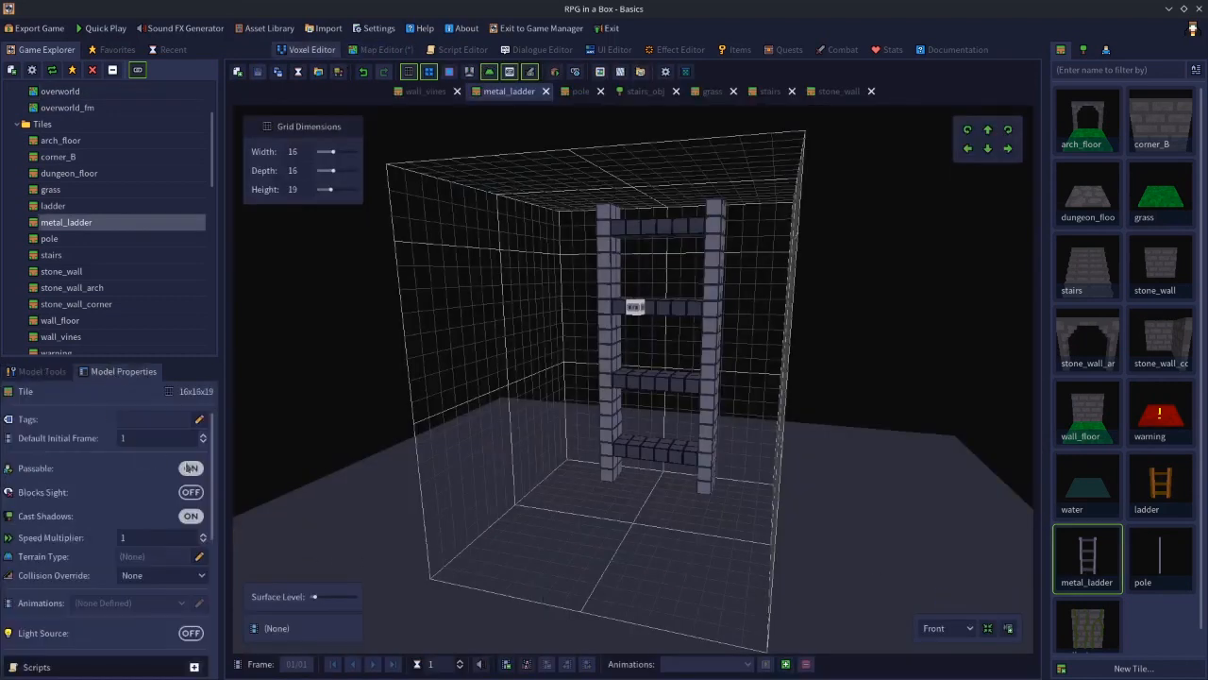
pyautogui.click(191, 467)
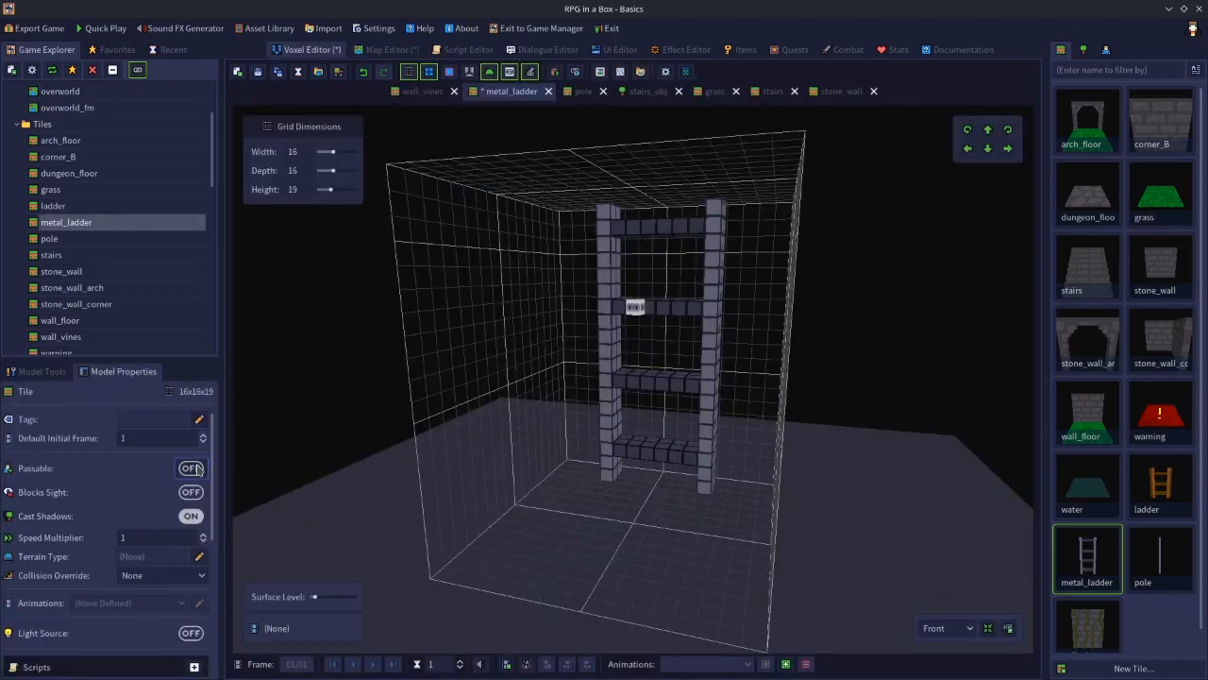
pyautogui.click(258, 72)
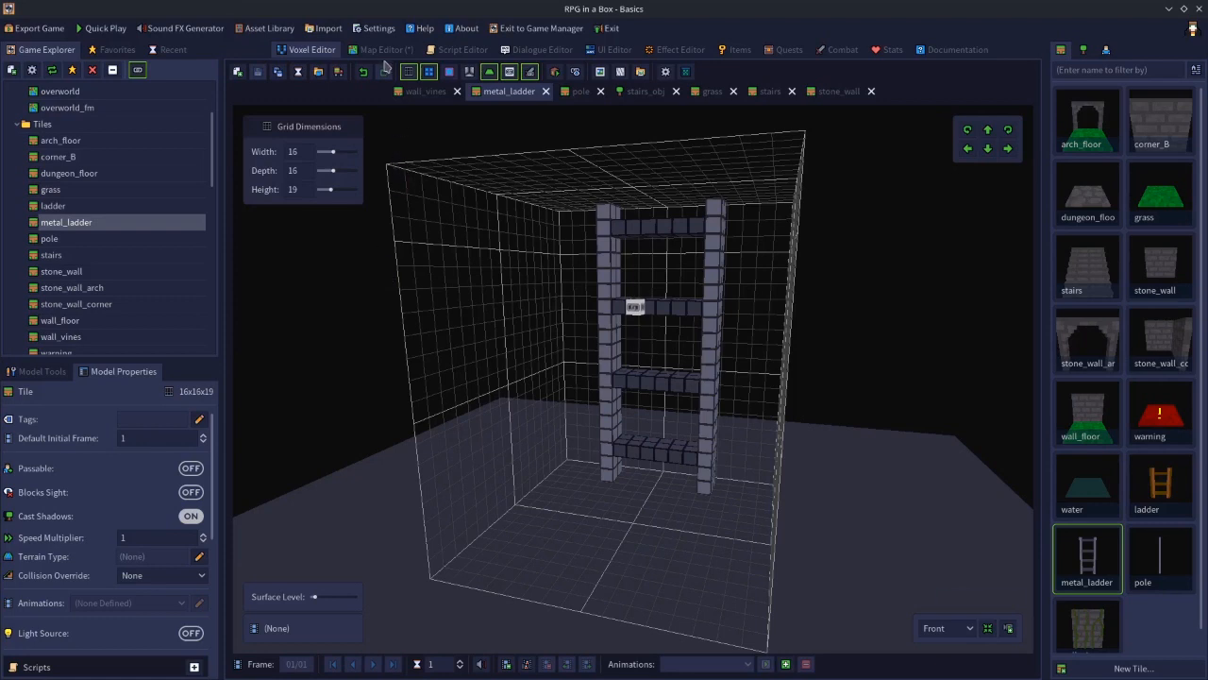
pyautogui.click(381, 49)
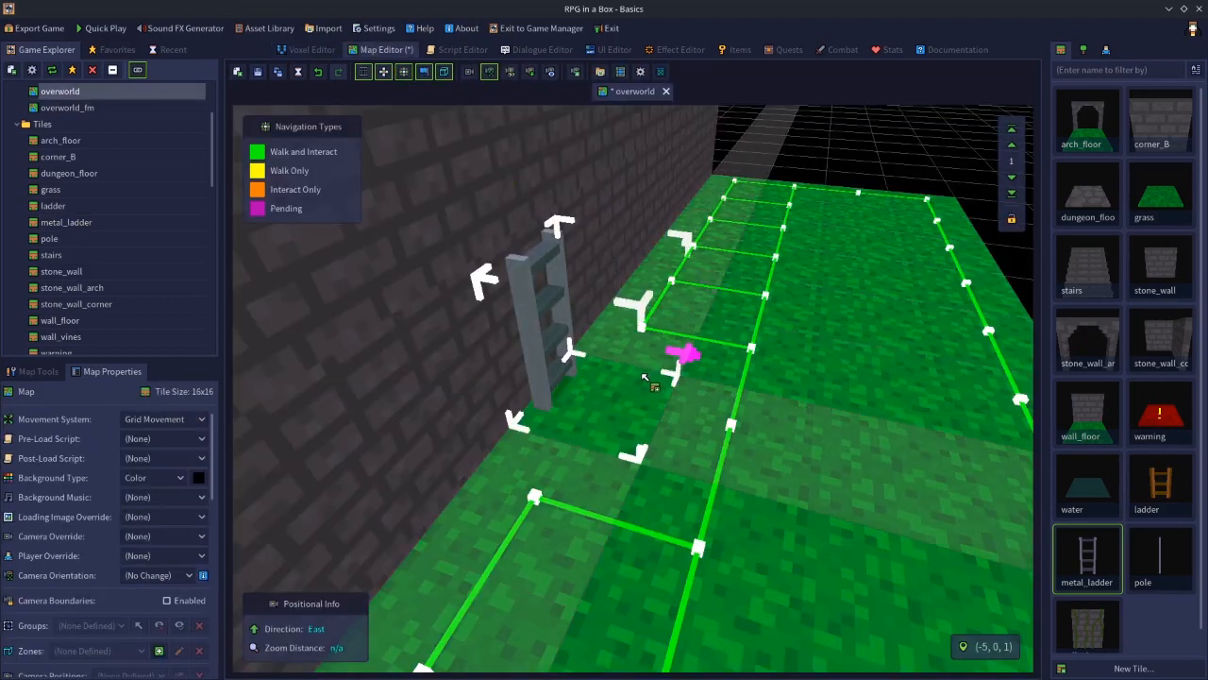
pyautogui.moveTo(799, 507); pyautogui.dragTo(483, 505, button='right')
pyautogui.moveTo(314, 364)
pyautogui.mouseDown()
pyautogui.moveTo(304, 481)
pyautogui.moveTo(369, 488)
pyautogui.moveTo(394, 394)
pyautogui.moveTo(491, 475)
pyautogui.moveTo(476, 387)
pyautogui.moveTo(539, 444)
pyautogui.moveTo(557, 317)
pyautogui.mouseUp()
pyautogui.moveTo(624, 393)
pyautogui.mouseDown()
pyautogui.moveTo(623, 450)
pyautogui.moveTo(616, 354)
pyautogui.moveTo(725, 443)
pyautogui.moveTo(696, 440)
pyautogui.moveTo(689, 342)
pyautogui.moveTo(768, 430)
pyautogui.moveTo(747, 318)
pyautogui.moveTo(815, 350)
pyautogui.moveTo(844, 421)
pyautogui.moveTo(807, 332)
pyautogui.moveTo(854, 337)
pyautogui.moveTo(912, 410)
pyautogui.moveTo(869, 312)
pyautogui.moveTo(959, 359)
pyautogui.moveTo(922, 287)
pyautogui.mouseUp()
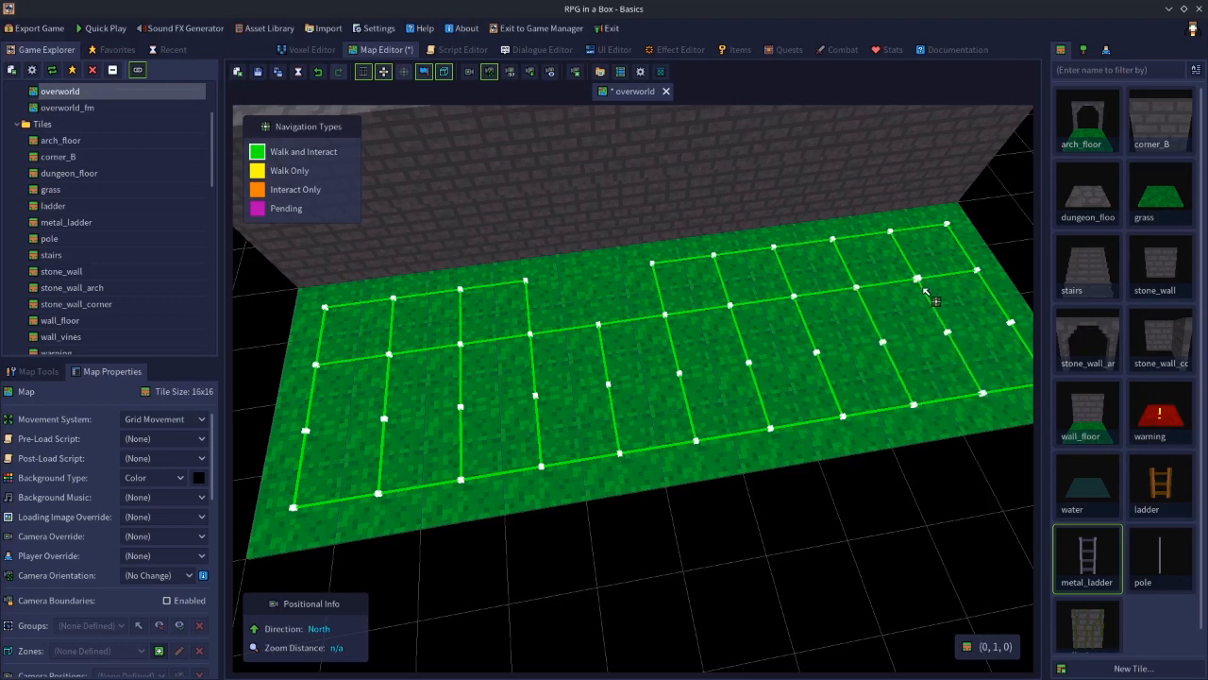
pyautogui.moveTo(1004, 328)
pyautogui.mouseDown()
pyautogui.moveTo(707, 358)
pyautogui.moveTo(305, 427)
pyautogui.mouseUp()
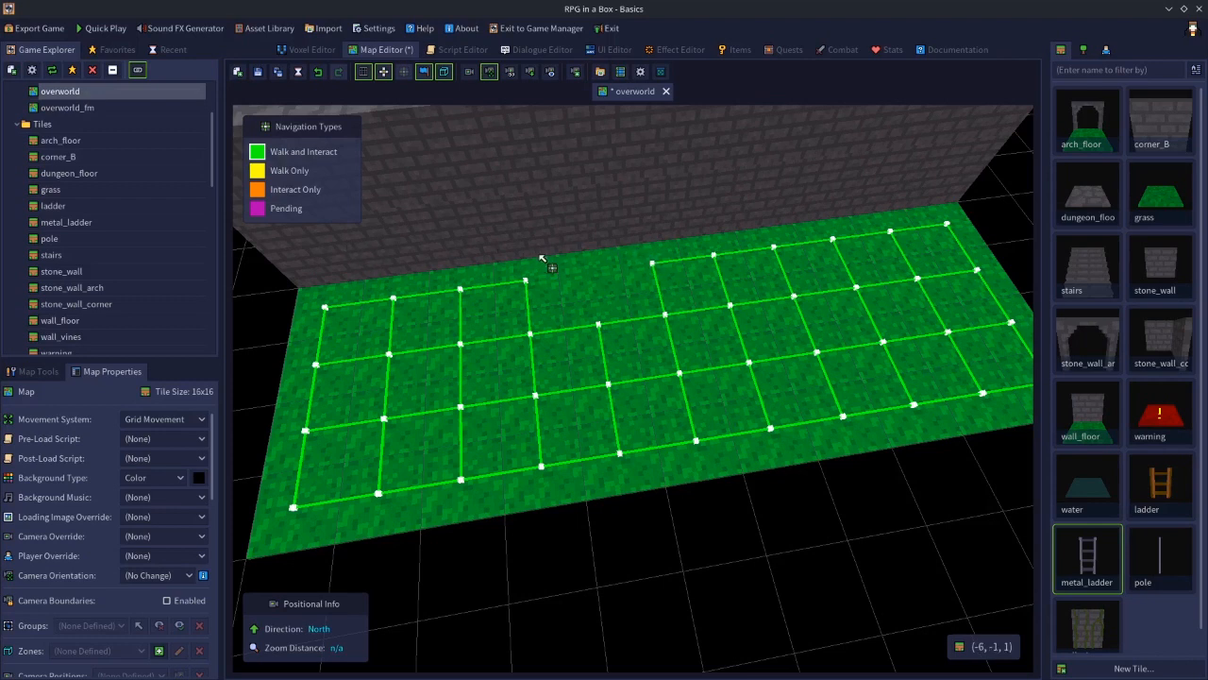
# Open the base_justin character model in the Voxel Editor
pyautogui.click(312, 49)
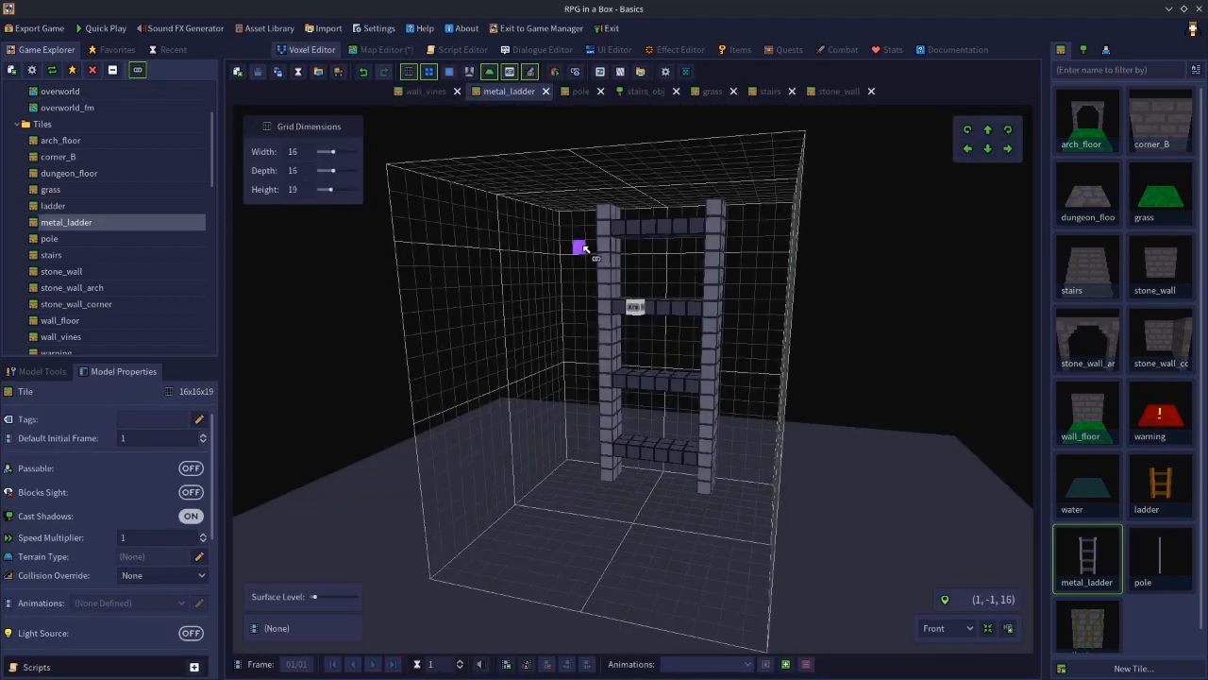
pyautogui.click(1107, 50)
pyautogui.doubleClick(1086, 121)
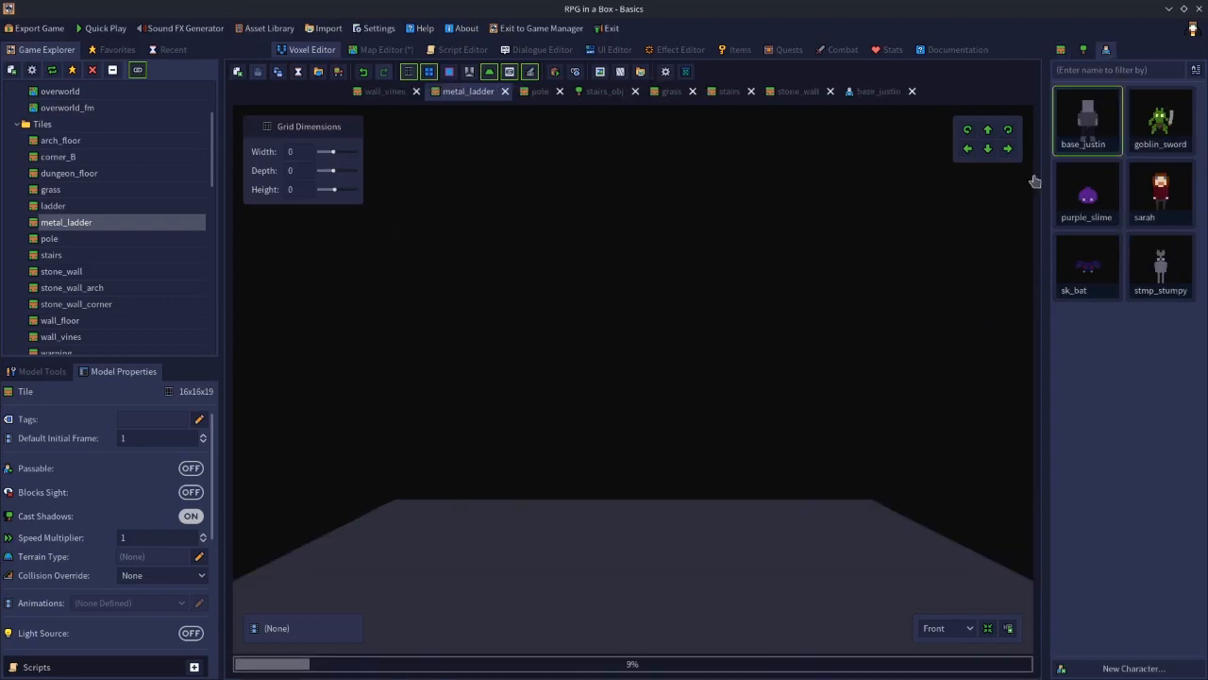
pyautogui.moveTo(758, 337); pyautogui.dragTo(719, 351, button='right')
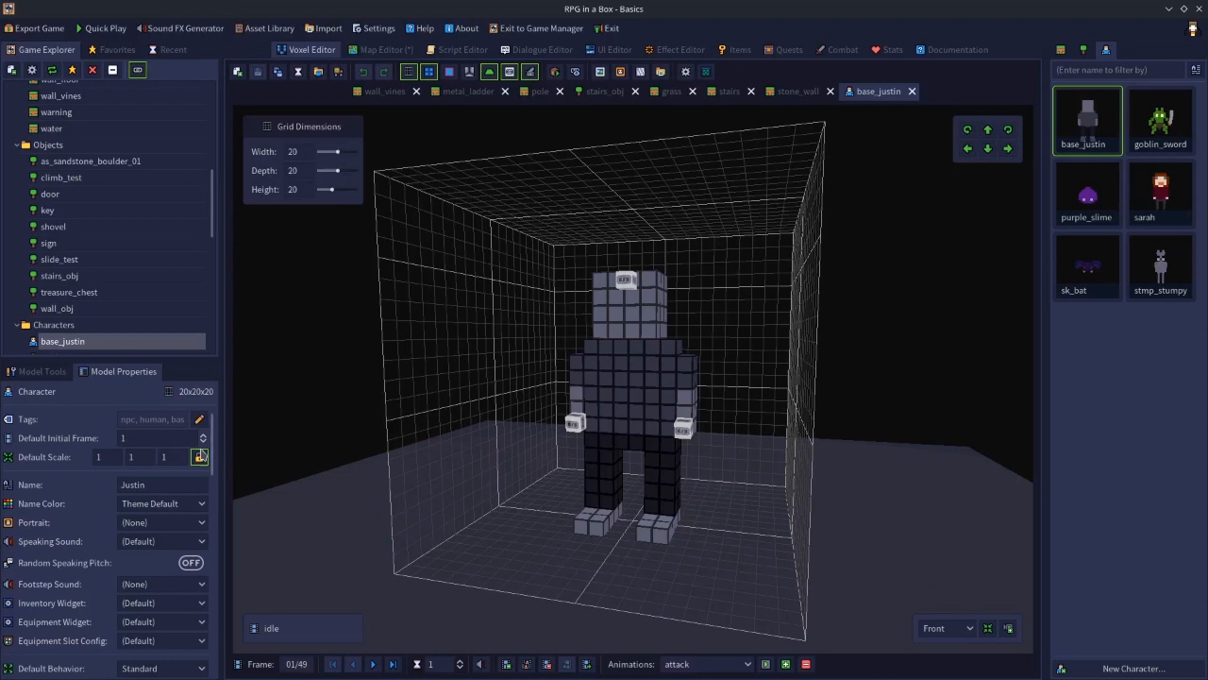
# Select base_justin's climb animation in the model properties to view its settings
pyautogui.moveTo(214, 436); pyautogui.dragTo(216, 576)
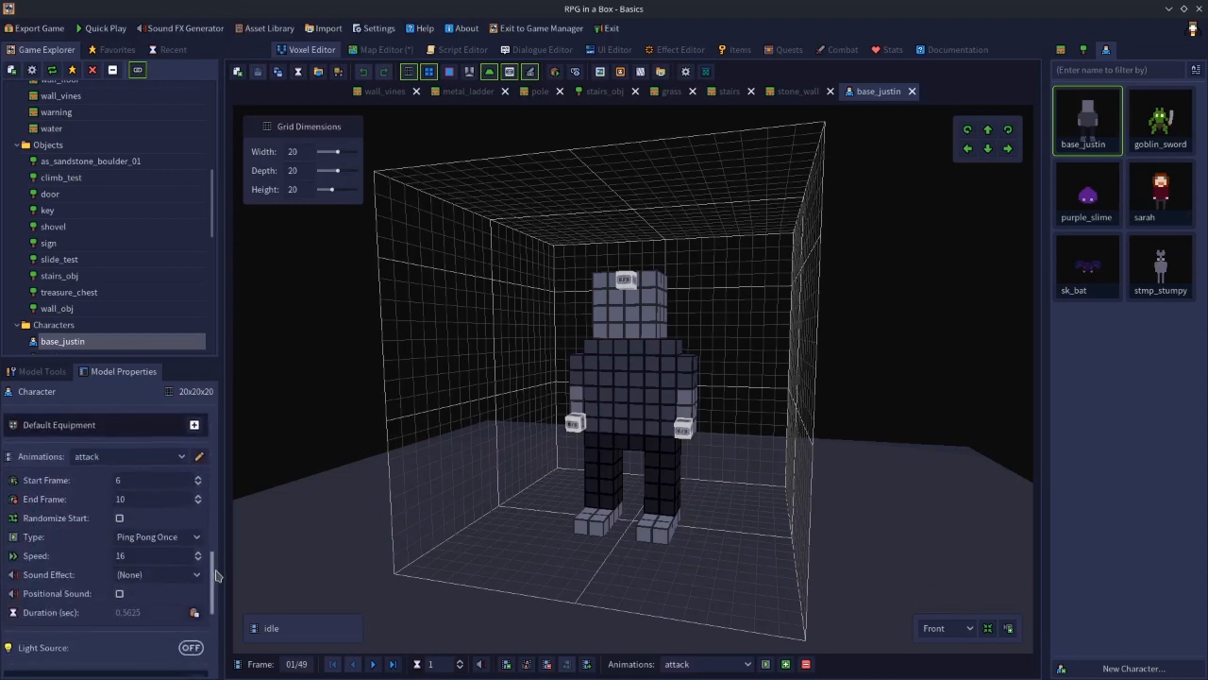
pyautogui.click(130, 458)
pyautogui.click(128, 482)
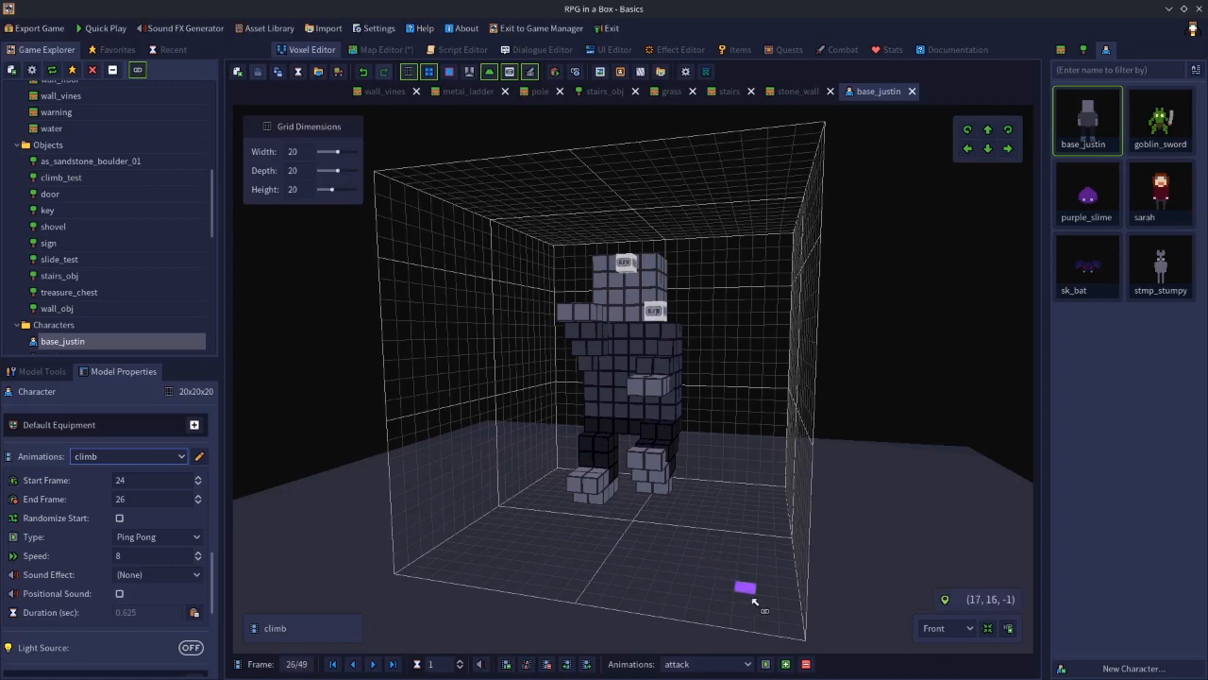
# Start adding a new animation and pick climb from the predefined animation names
pyautogui.click(786, 665)
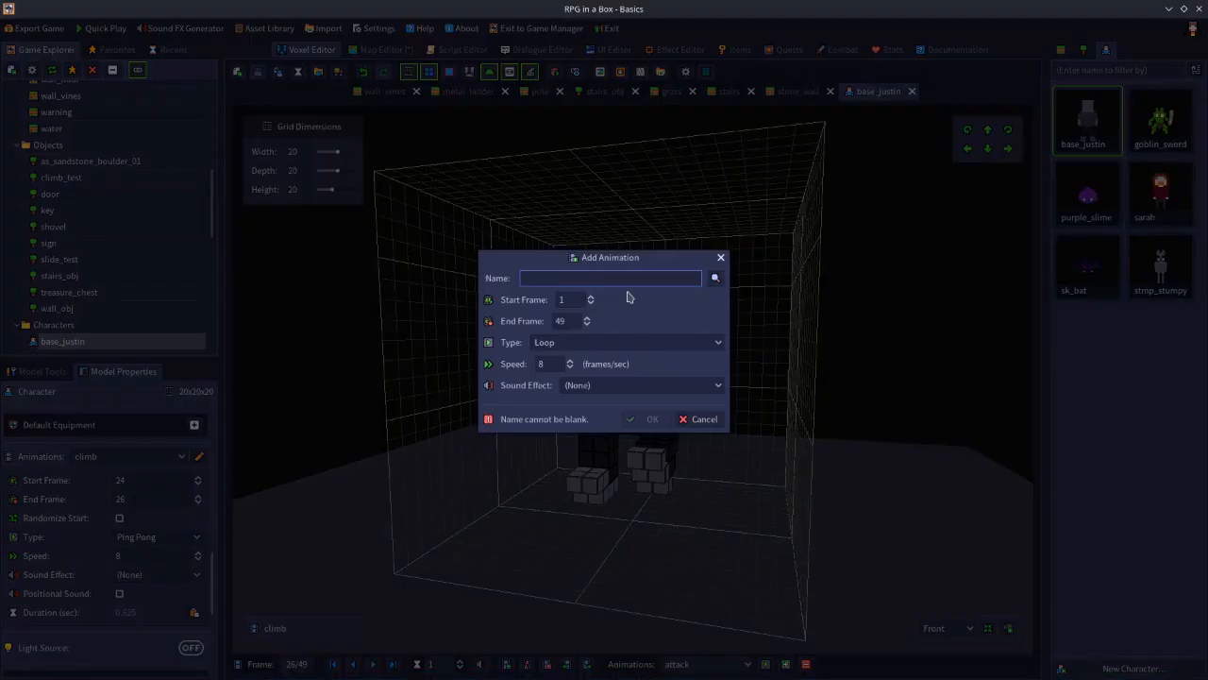
pyautogui.write('climb')
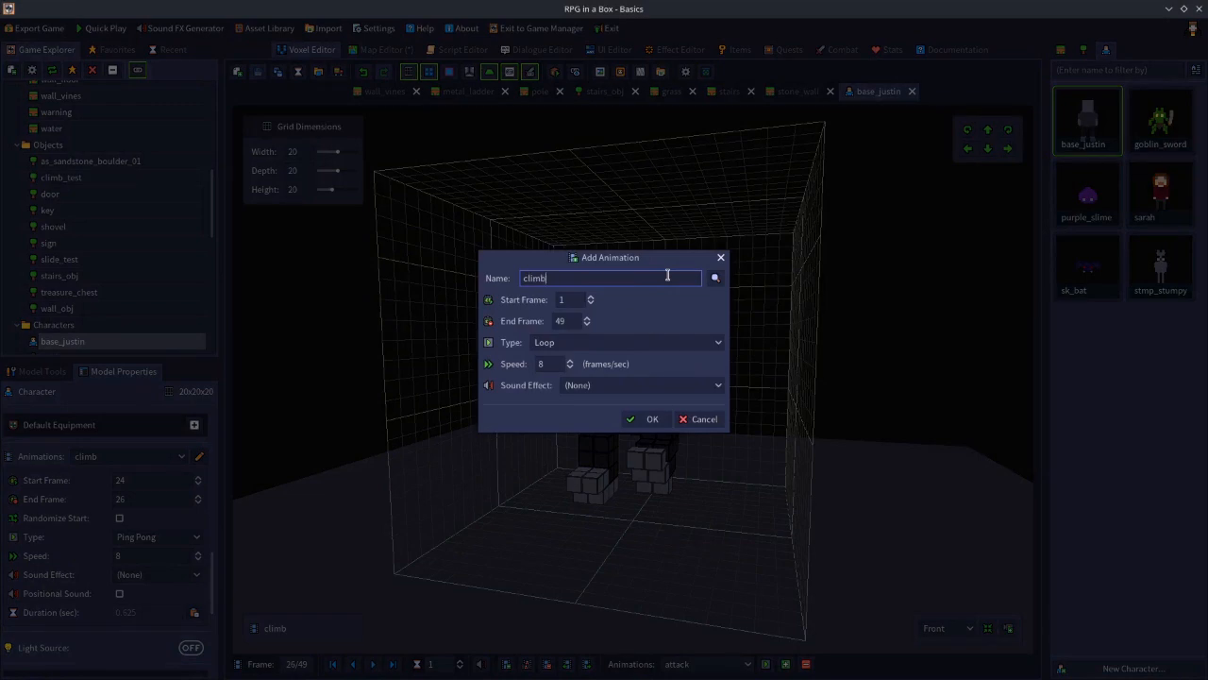
pyautogui.press('BackSpace')
pyautogui.press('BackSpace')
pyautogui.press('BackSpace')
pyautogui.press('BackSpace')
pyautogui.press('BackSpace')
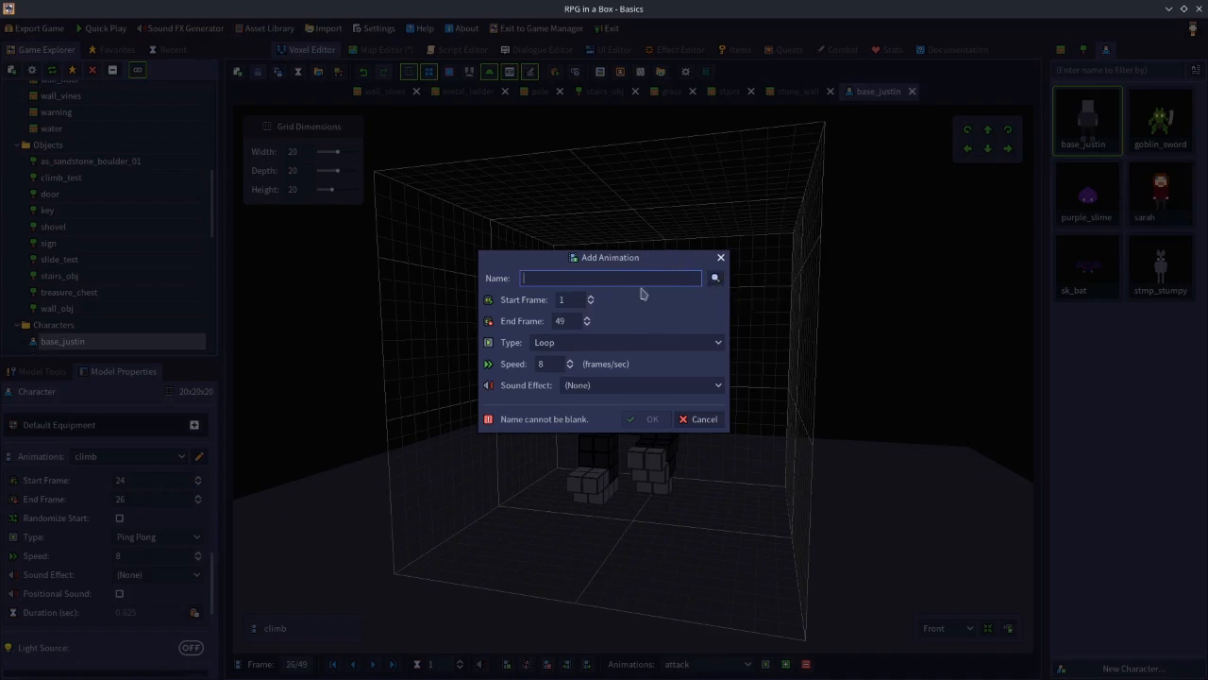
pyautogui.click(716, 277)
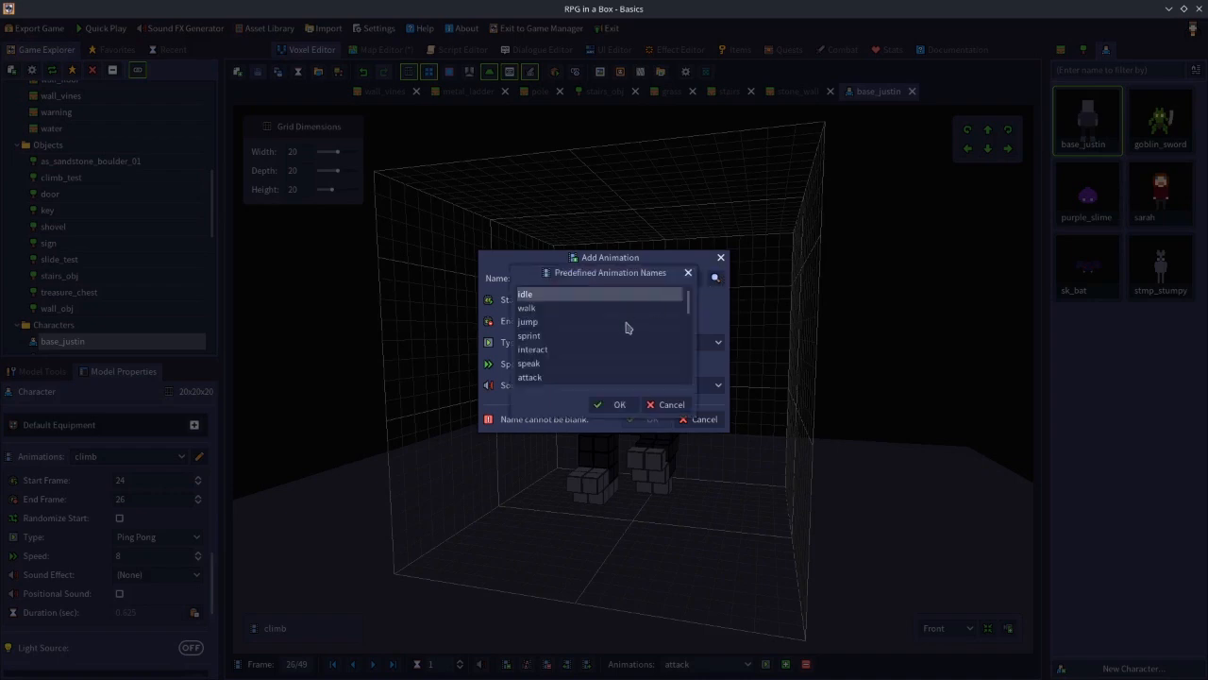
pyautogui.scroll(-5, 625, 328)
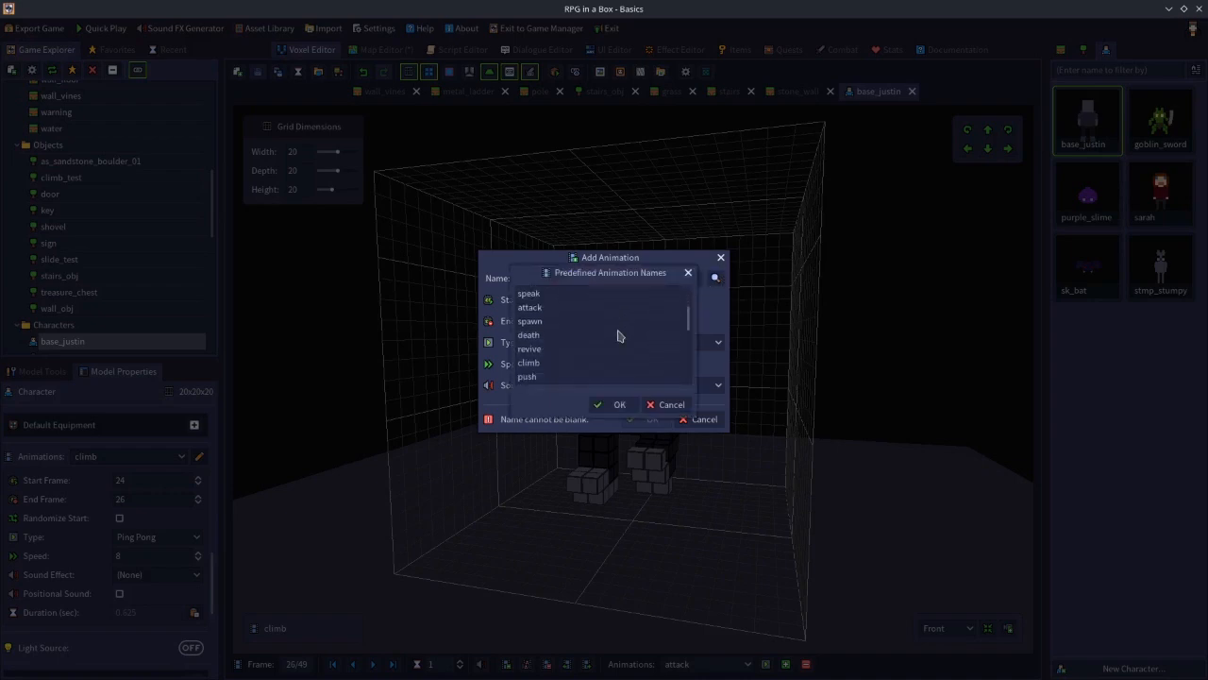
pyautogui.click(556, 363)
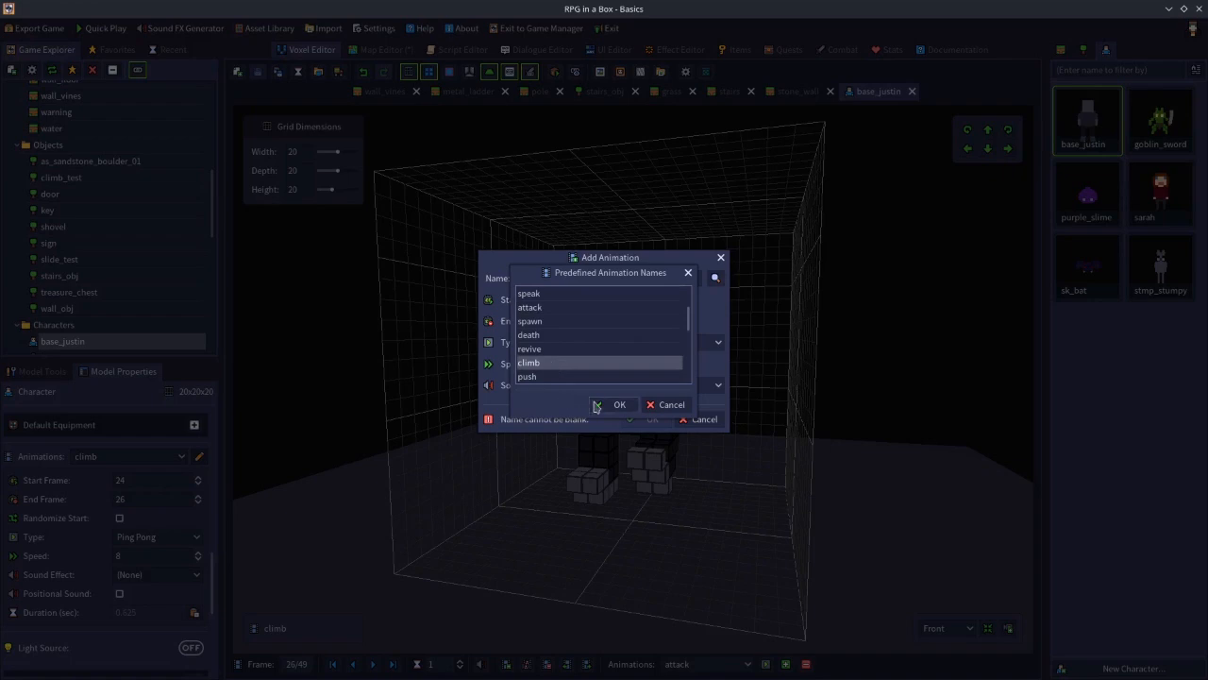
pyautogui.click(595, 405)
# Set the new animation's frames to 24 through 26 with Ping Pong type, then cancel the dialog
pyautogui.doubleClick(572, 300)
pyautogui.write('24')
pyautogui.press('Tab')
pyautogui.write('26')
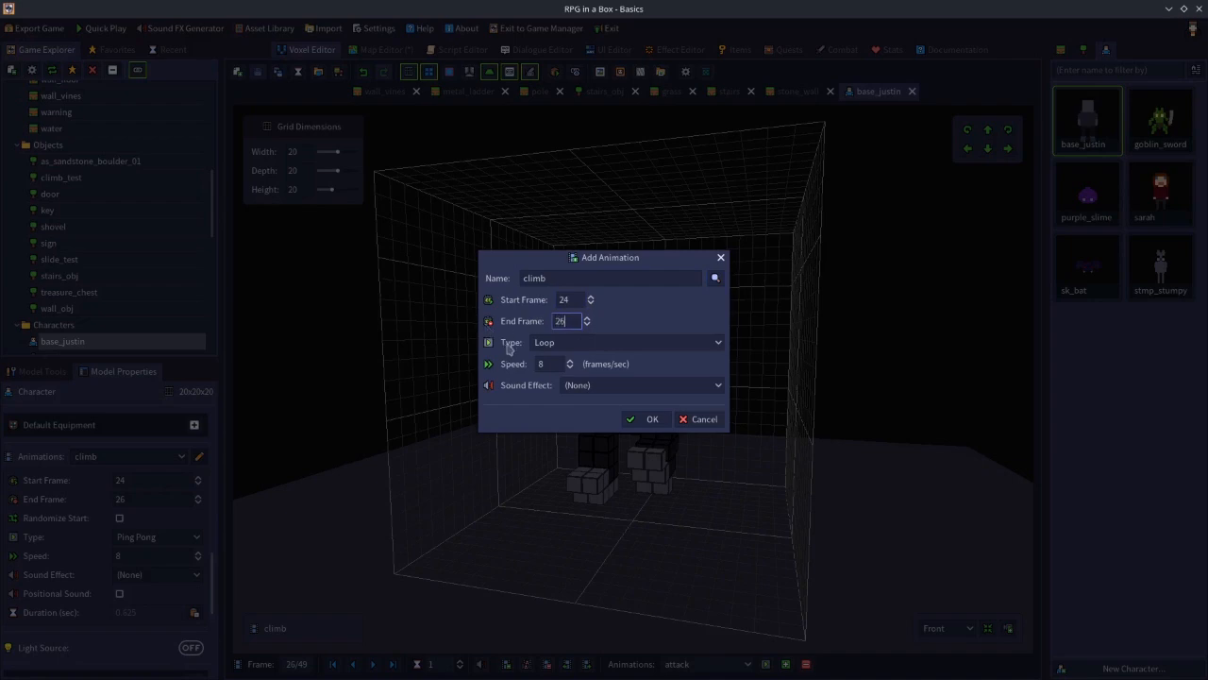
pyautogui.click(561, 344)
pyautogui.click(561, 375)
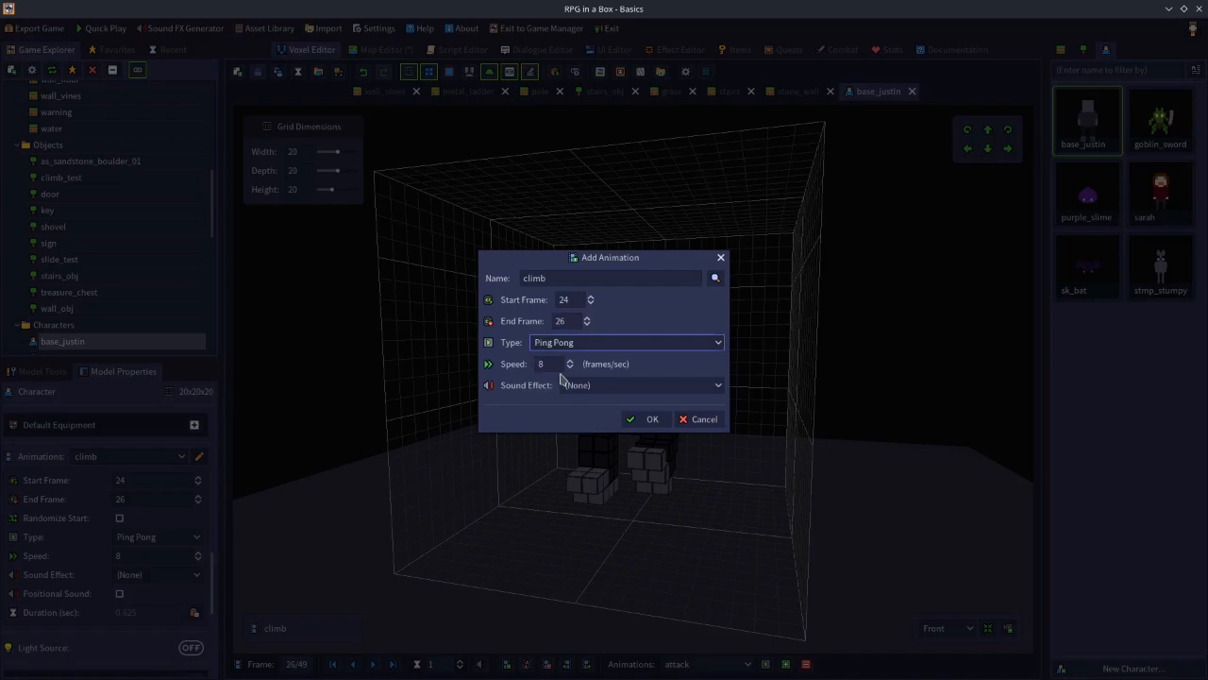
pyautogui.click(695, 420)
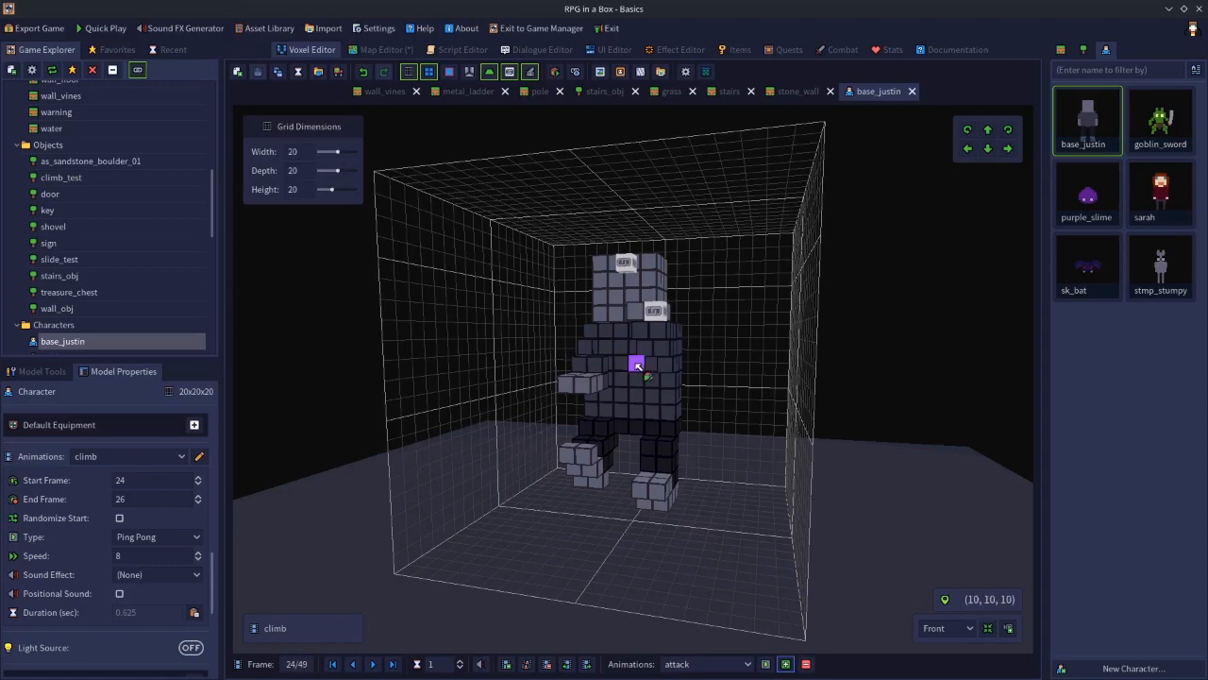
# Select the climb attach point in base_justin's attach points list to view its offsets
pyautogui.moveTo(213, 571); pyautogui.dragTo(231, 674)
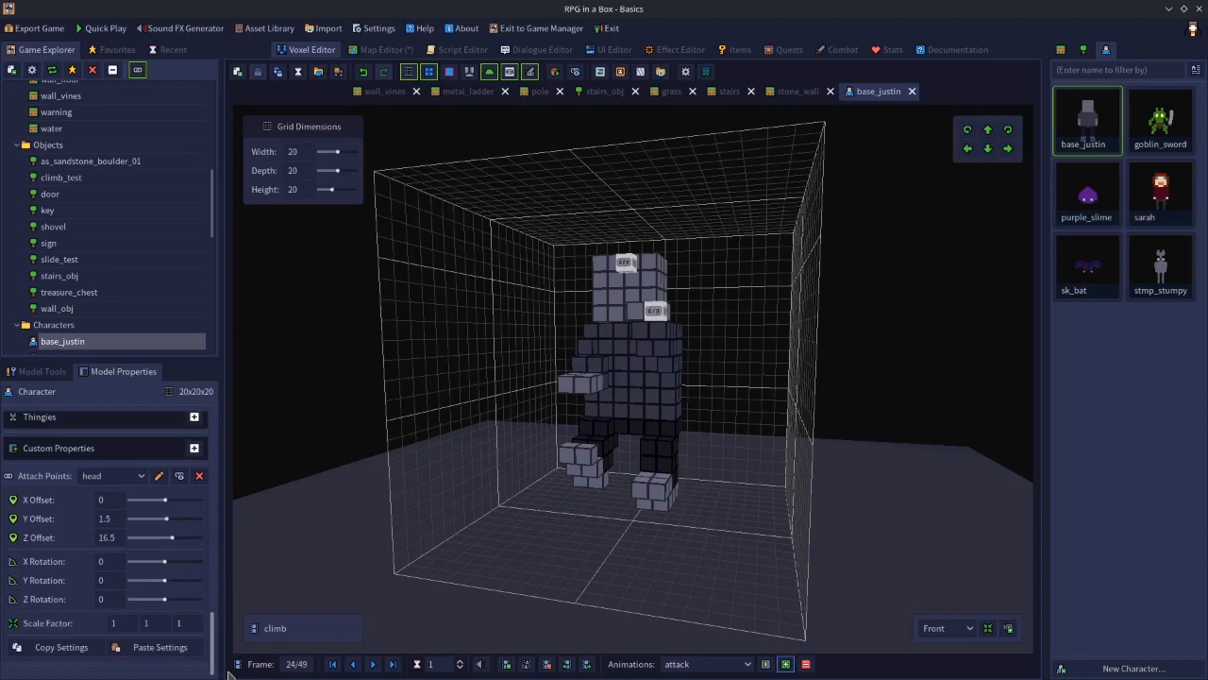
pyautogui.click(109, 476)
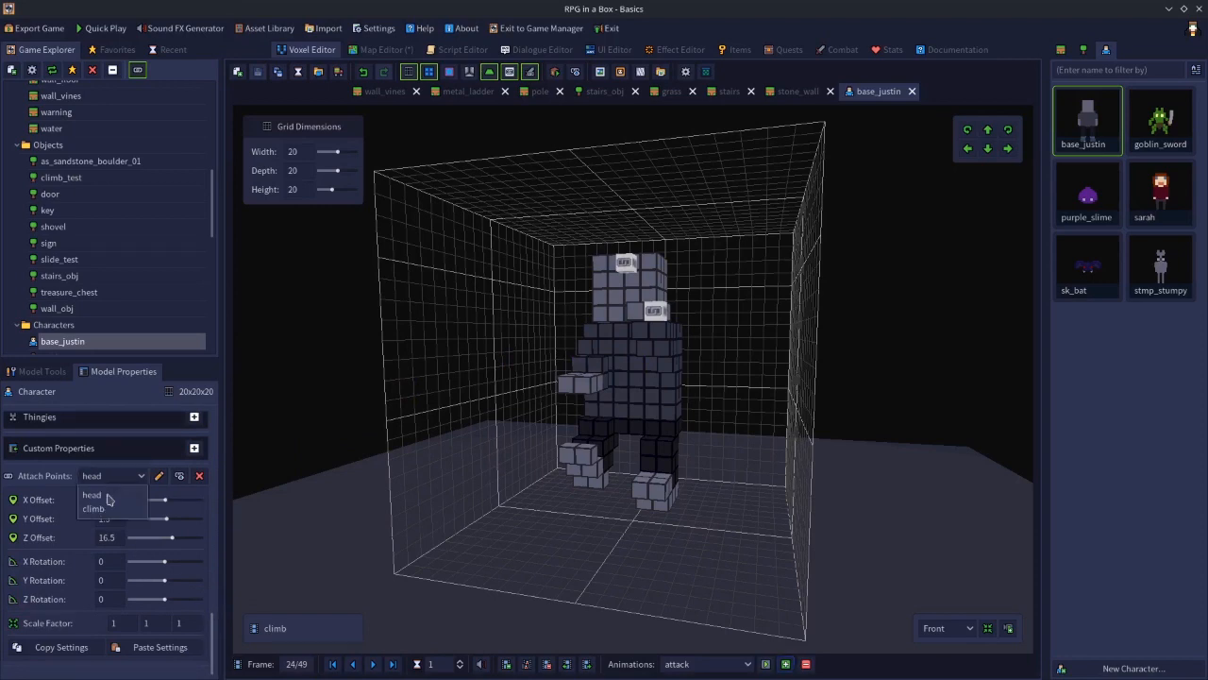
pyautogui.click(94, 508)
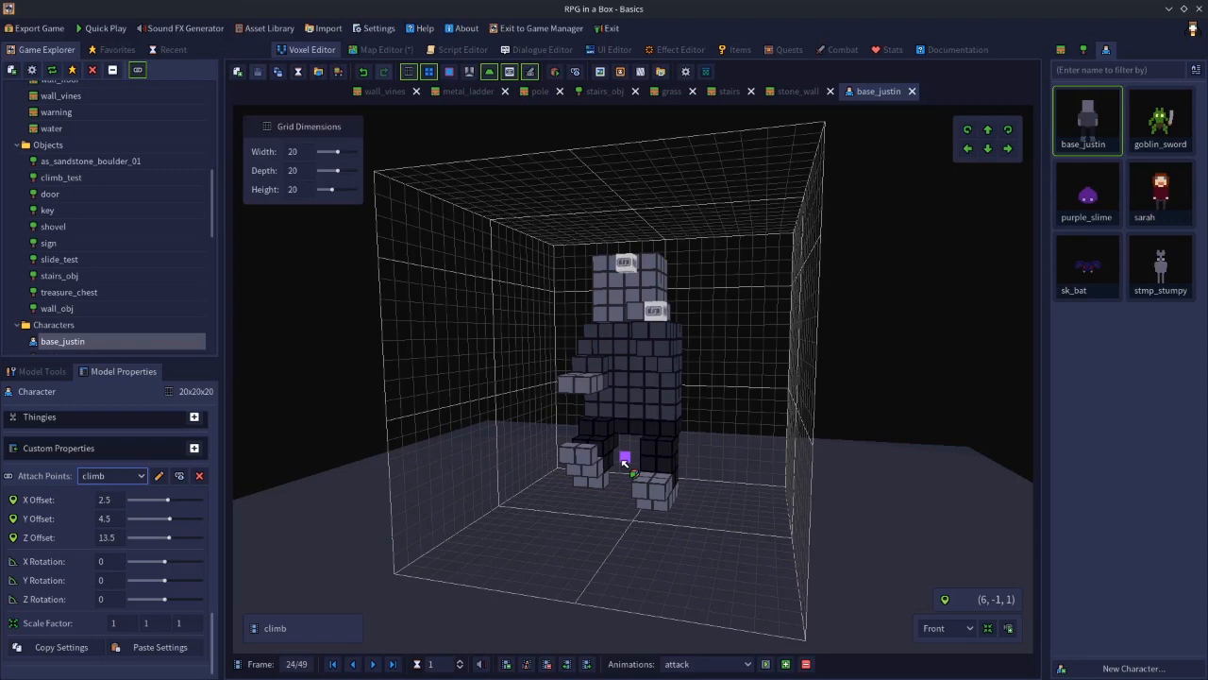
pyautogui.click(383, 49)
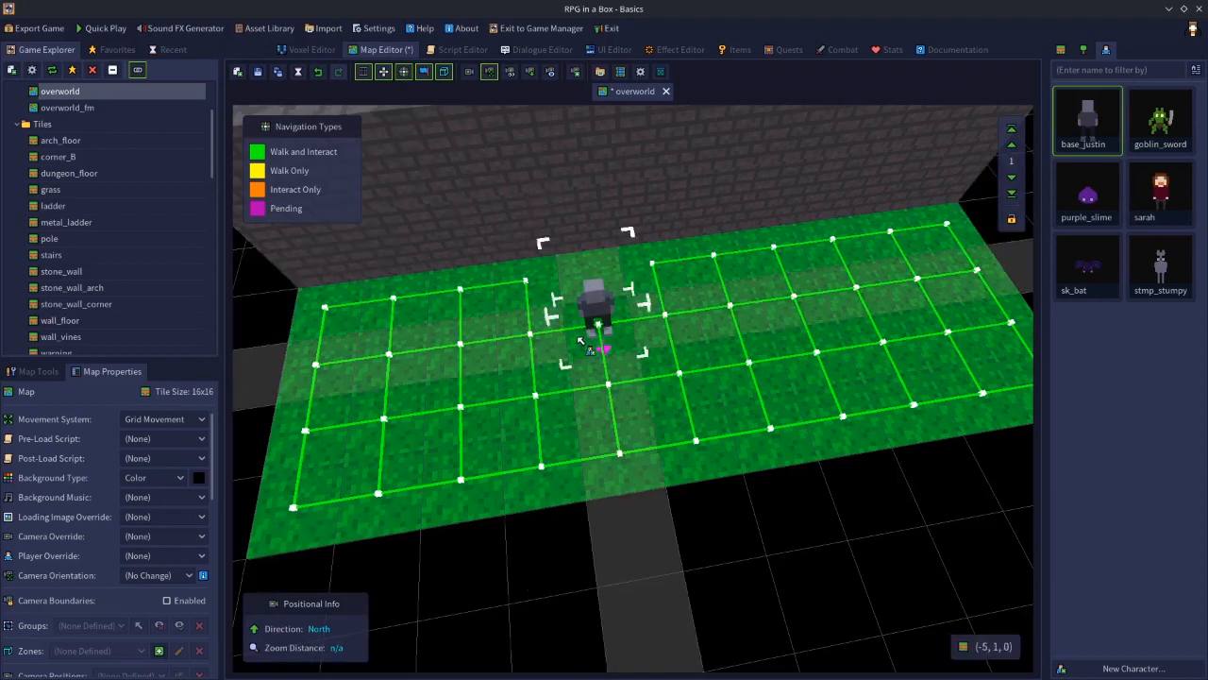
pyautogui.press('e')
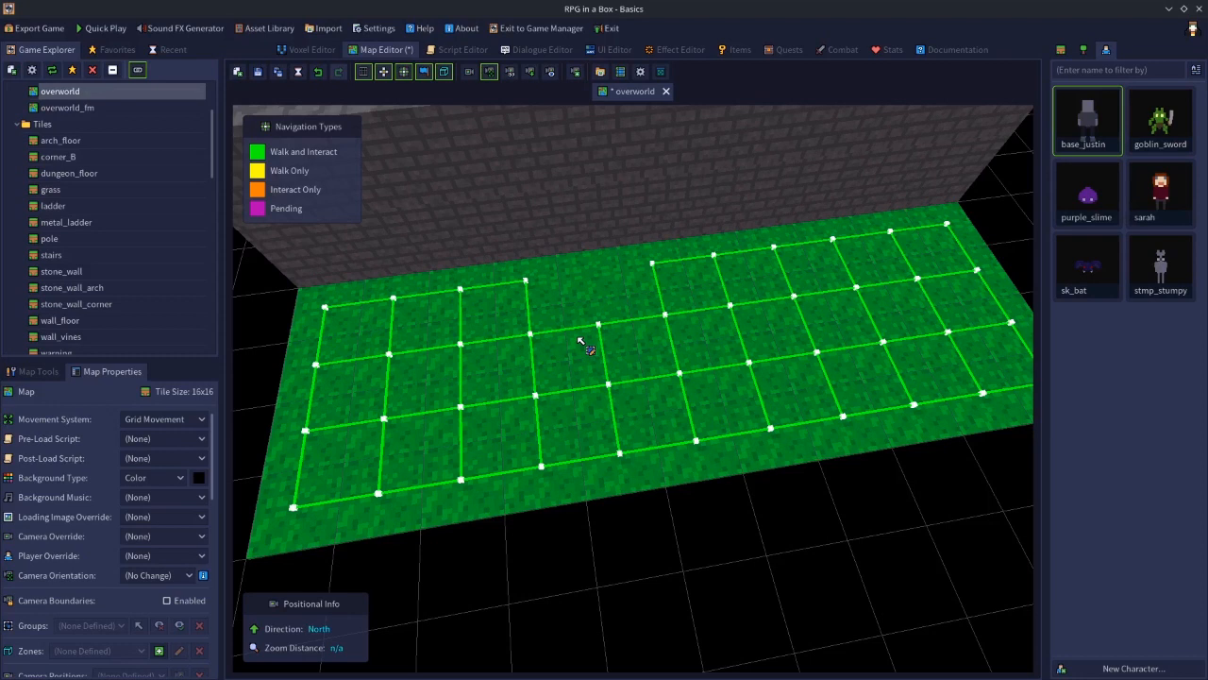
pyautogui.click(315, 53)
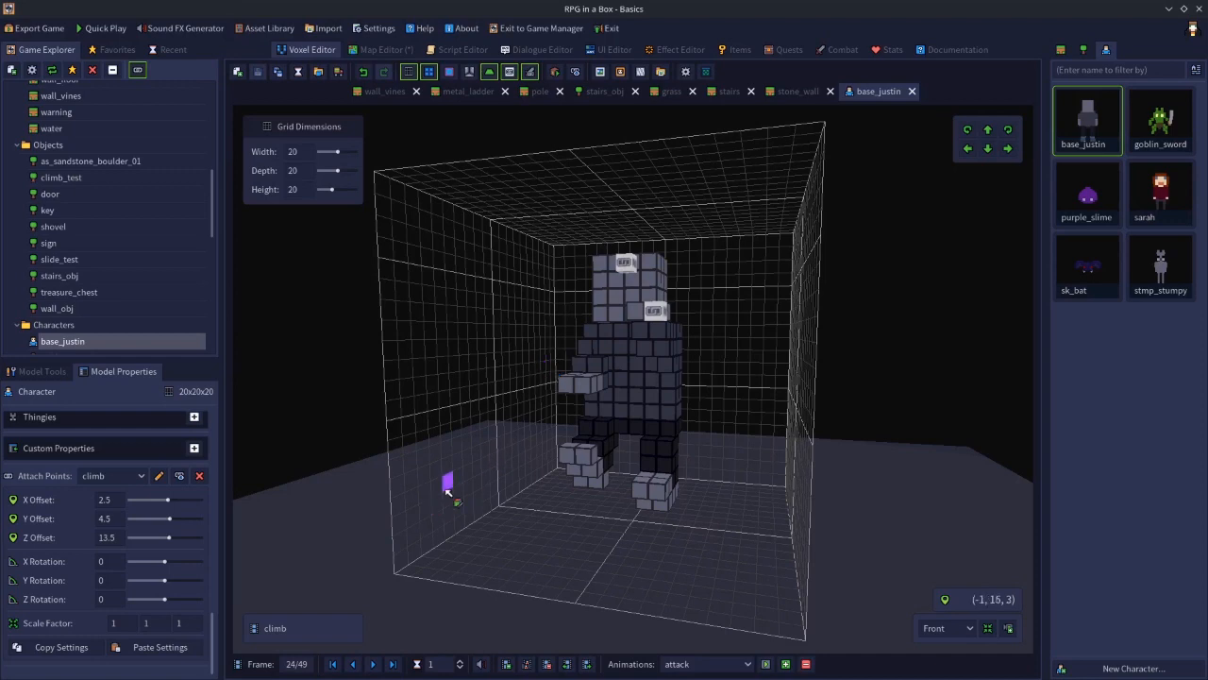
# Step back and forth through the climb animation frames to examine base_justin's climbing pose
pyautogui.press('Right')
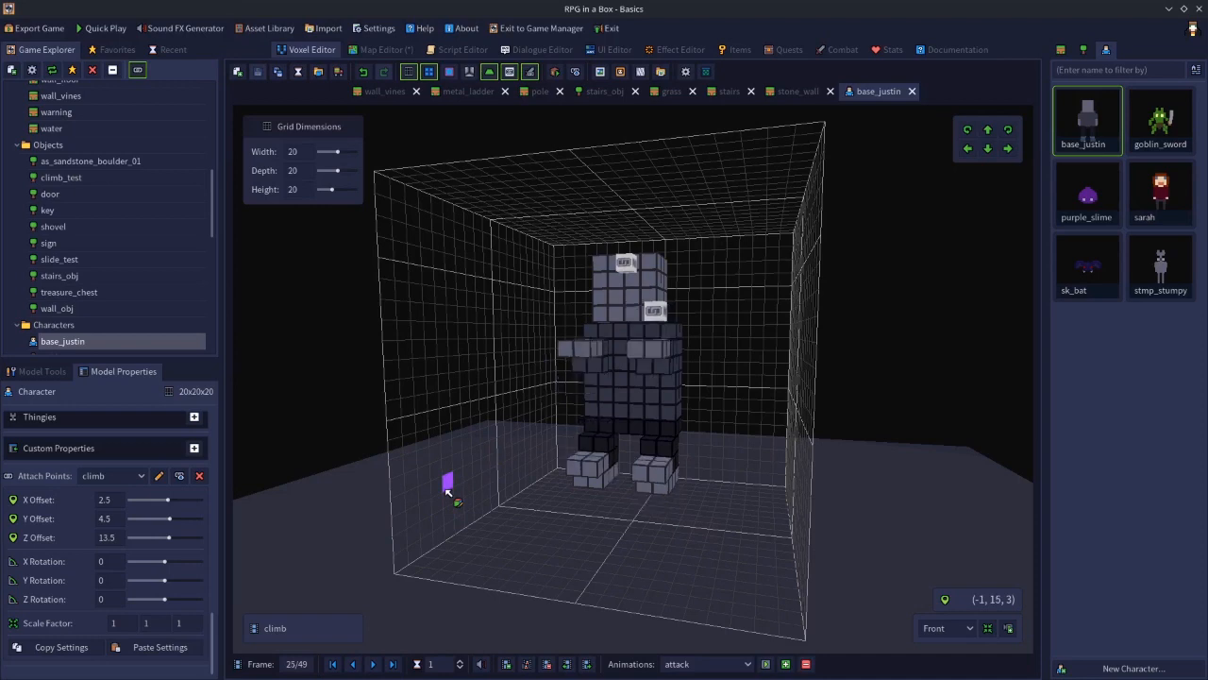
pyautogui.moveTo(691, 529); pyautogui.dragTo(549, 540, button='middle')
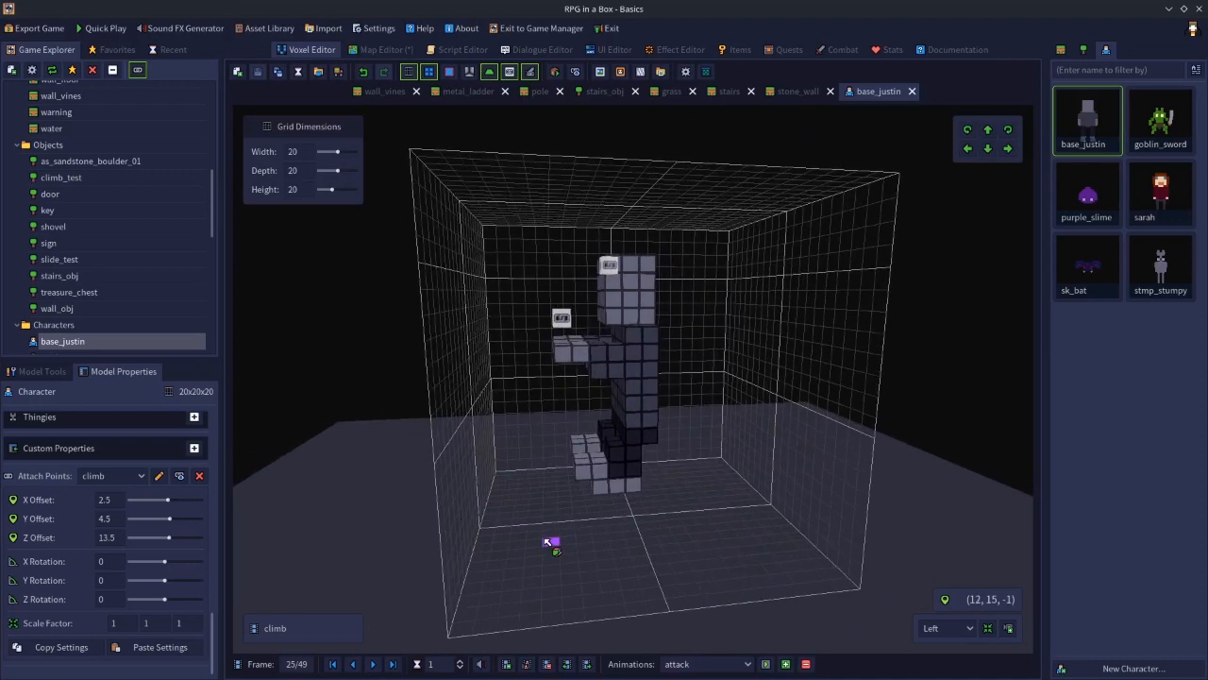
pyautogui.press('Left')
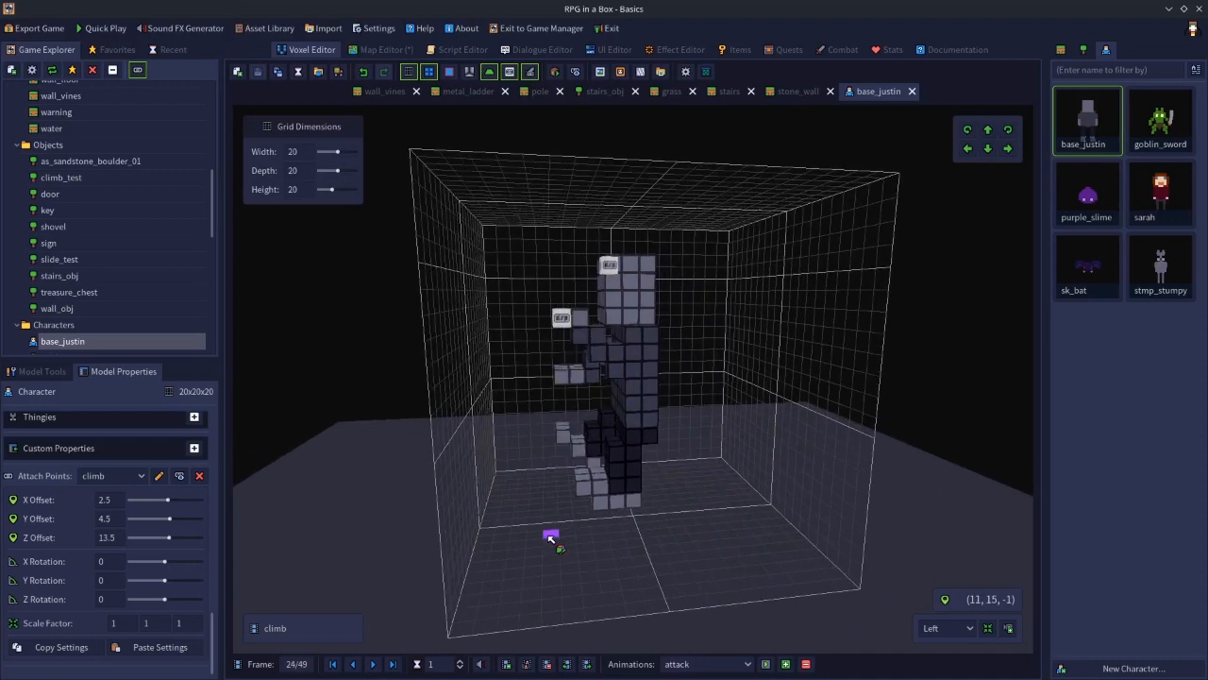
pyautogui.press('Right')
pyautogui.press('Left')
pyautogui.press('Right')
pyautogui.press('Left')
pyautogui.press('Right')
pyautogui.moveTo(530, 500); pyautogui.dragTo(658, 495, button='middle')
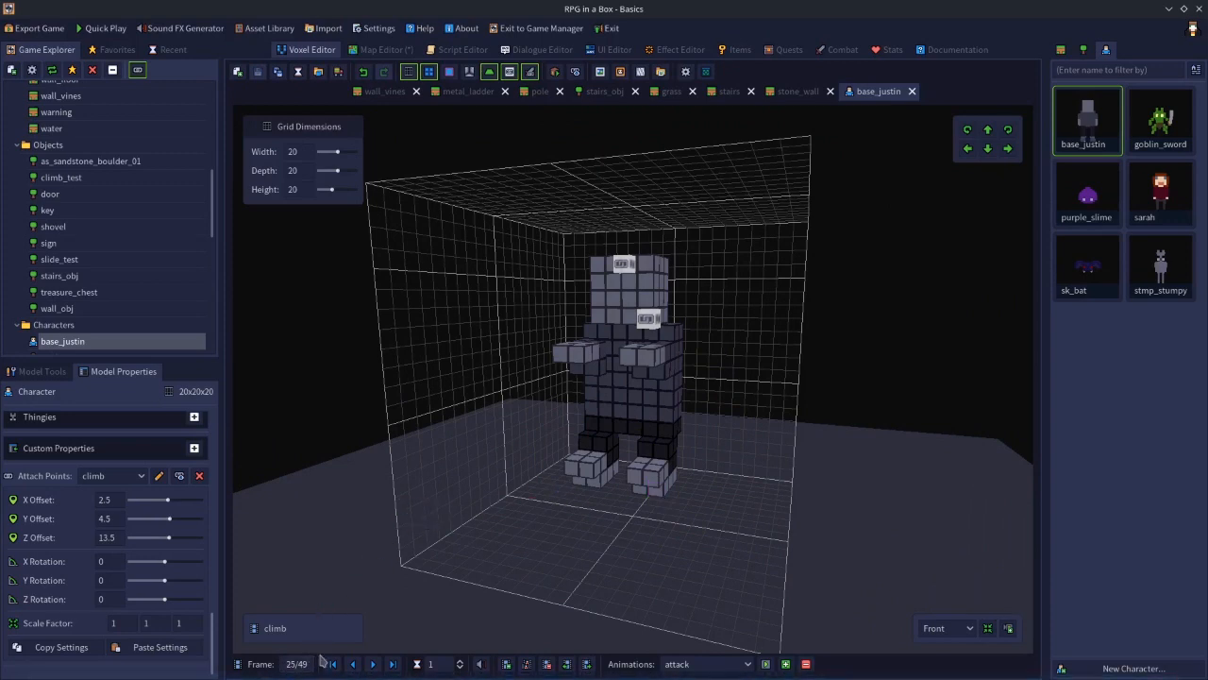
# Delete base_justin's animation frames from the last frame back to frame 26, then return to the first frame
pyautogui.click(393, 665)
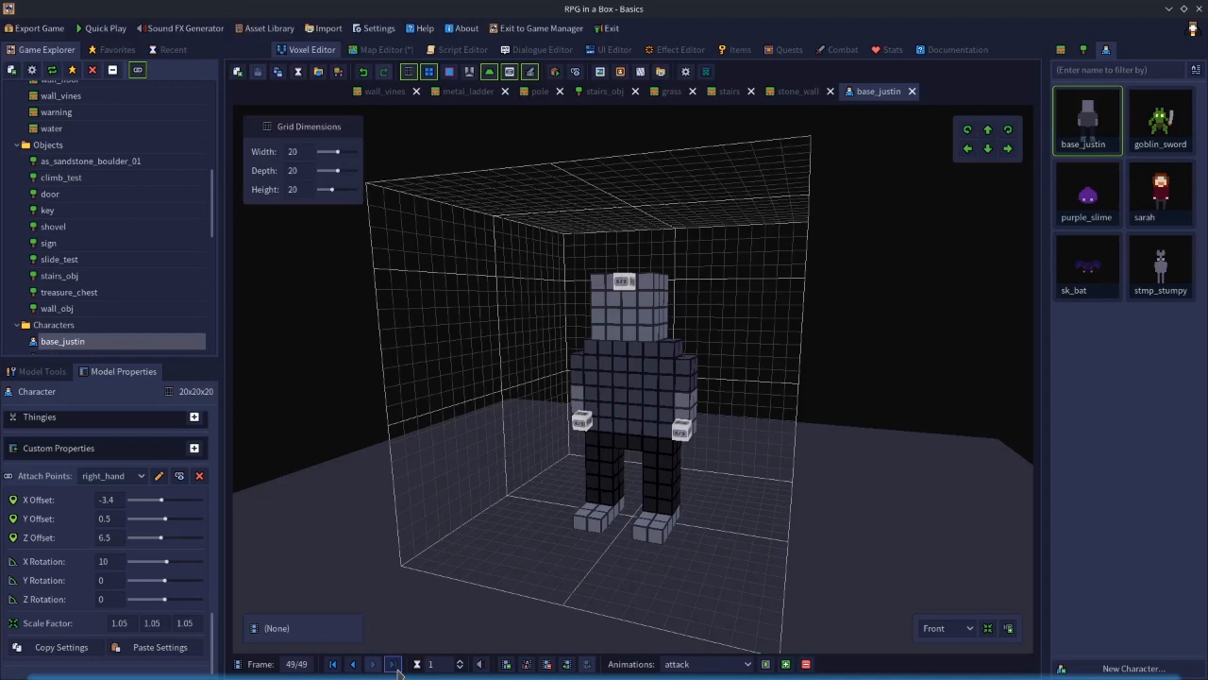
pyautogui.click(544, 663)
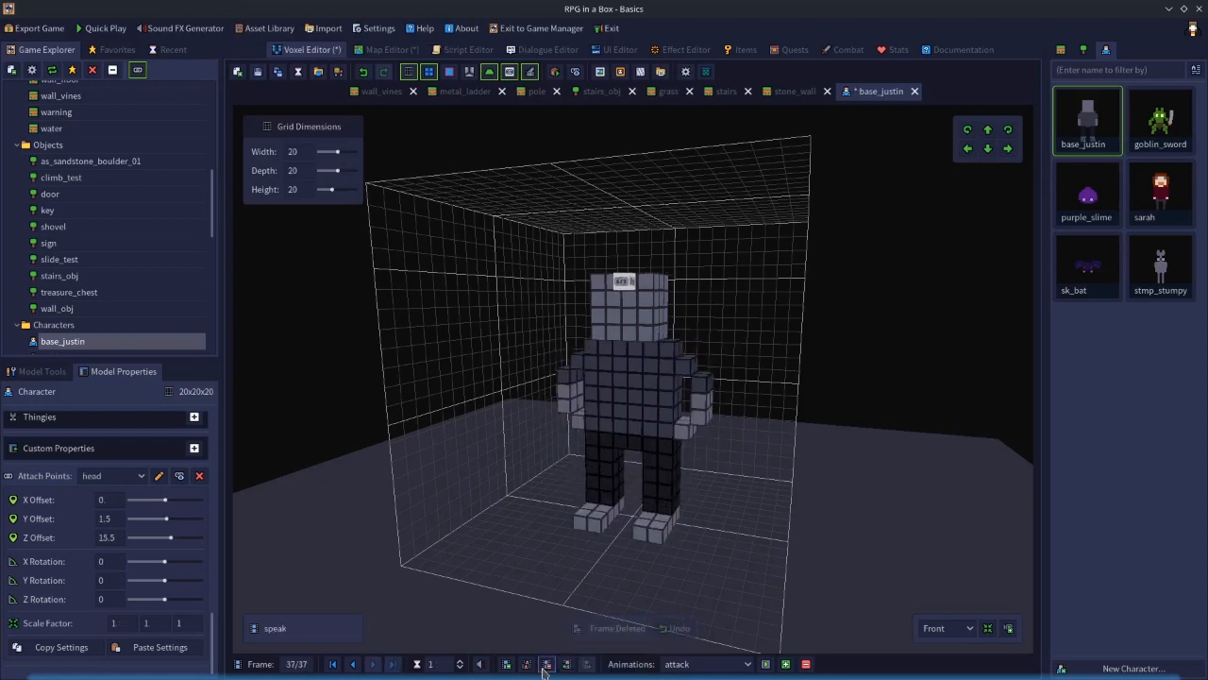
pyautogui.click(544, 664)
pyautogui.click(544, 664)
pyautogui.click(544, 663)
pyautogui.click(544, 664)
pyautogui.click(545, 665)
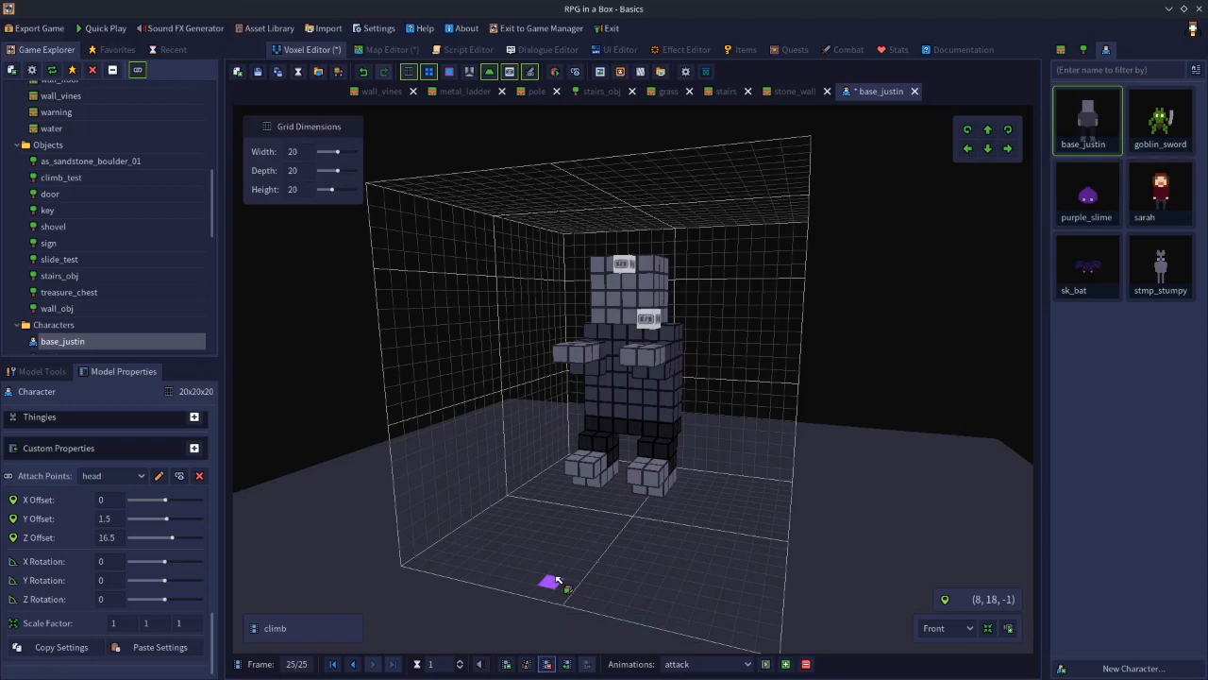
pyautogui.click(333, 663)
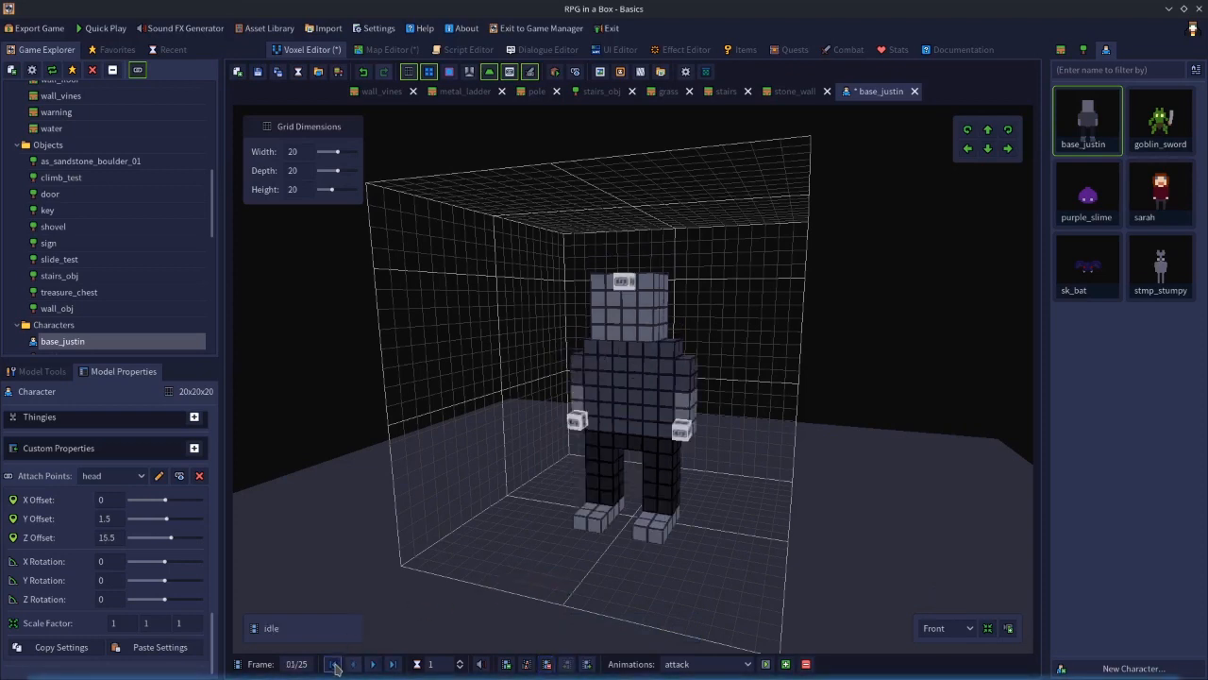
# Delete base_justin's remaining frames until only the single climbing pose frame is left
pyautogui.click(548, 666)
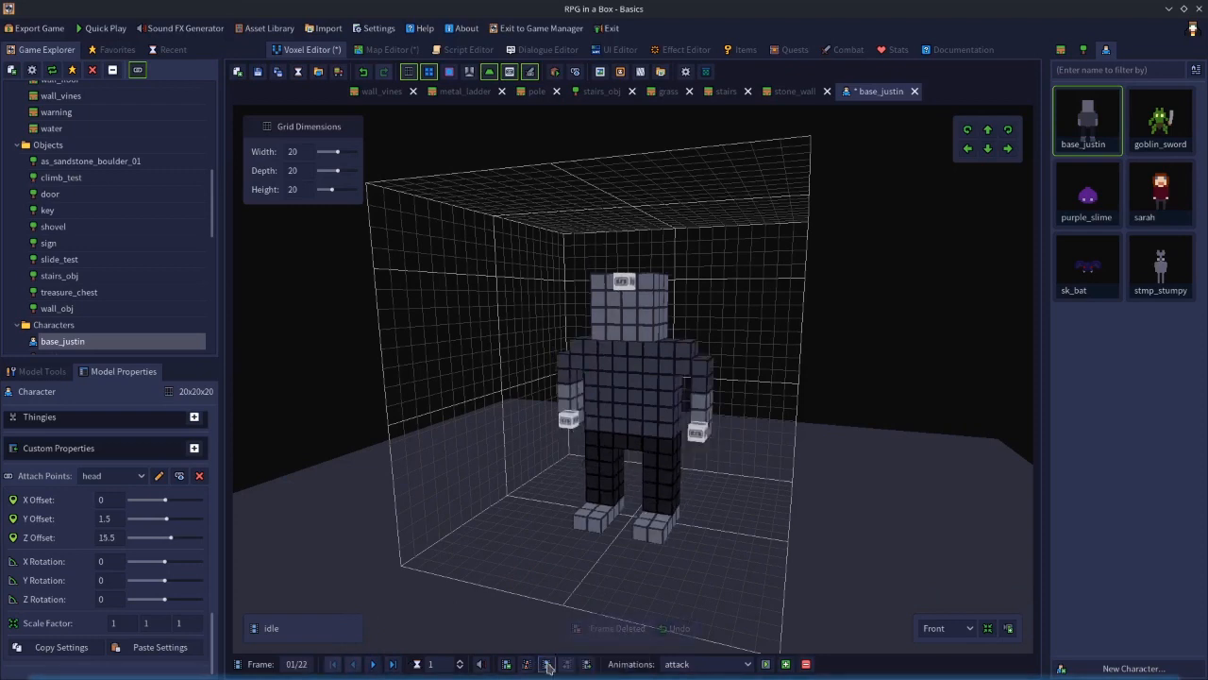
pyautogui.click(548, 665)
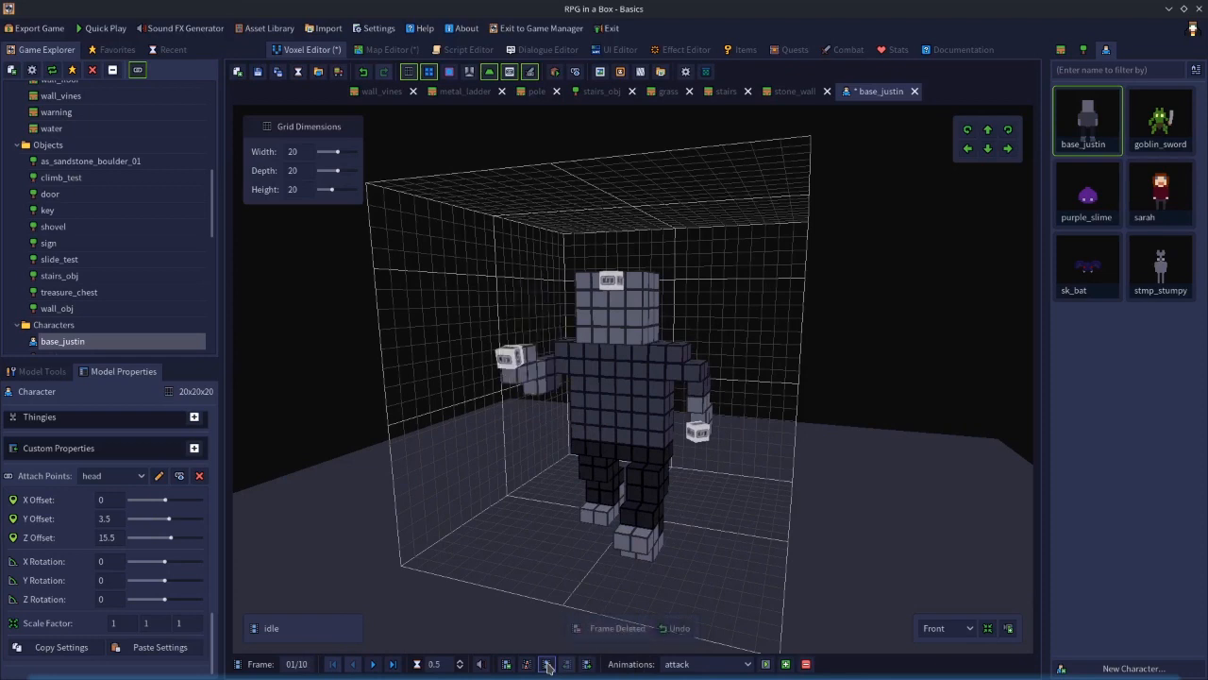
pyautogui.click(548, 666)
pyautogui.click(548, 665)
pyautogui.click(547, 666)
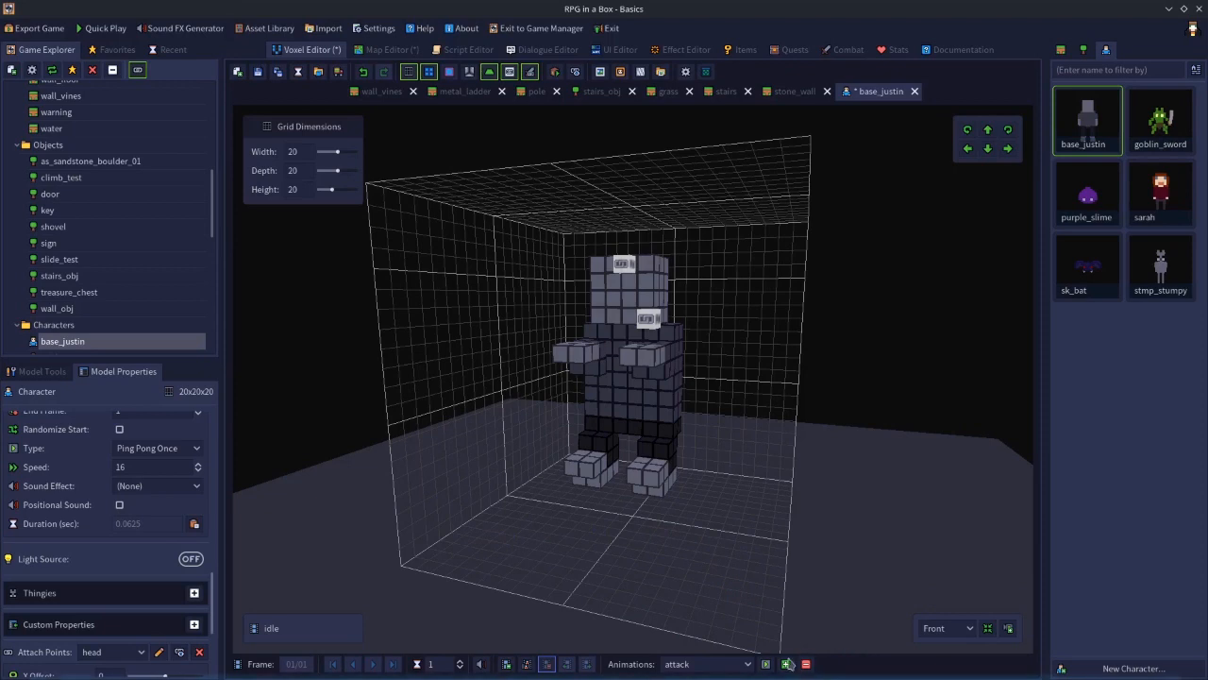
# Delete all of base_justin's animations
pyautogui.click(807, 664)
pyautogui.click(808, 667)
pyautogui.click(808, 667)
pyautogui.click(808, 666)
pyautogui.click(808, 666)
pyautogui.click(809, 667)
pyautogui.click(808, 667)
pyautogui.click(808, 667)
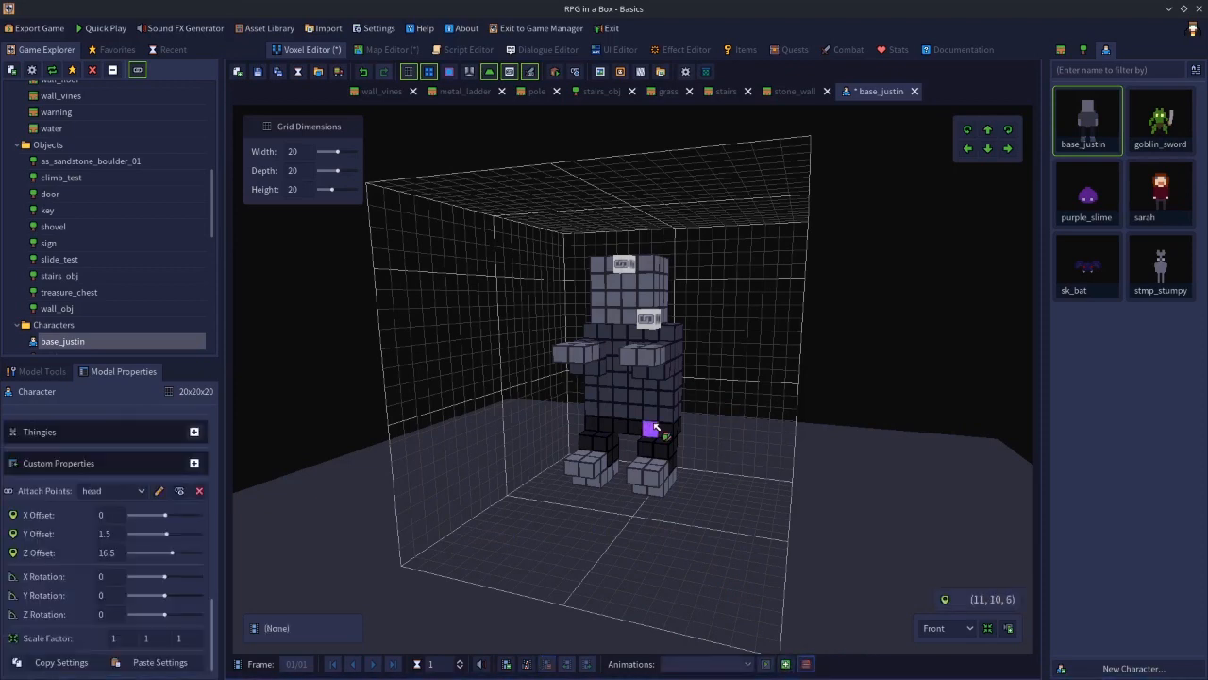
# Delete the head attach point from the model using the attach point tool
pyautogui.click(62, 375)
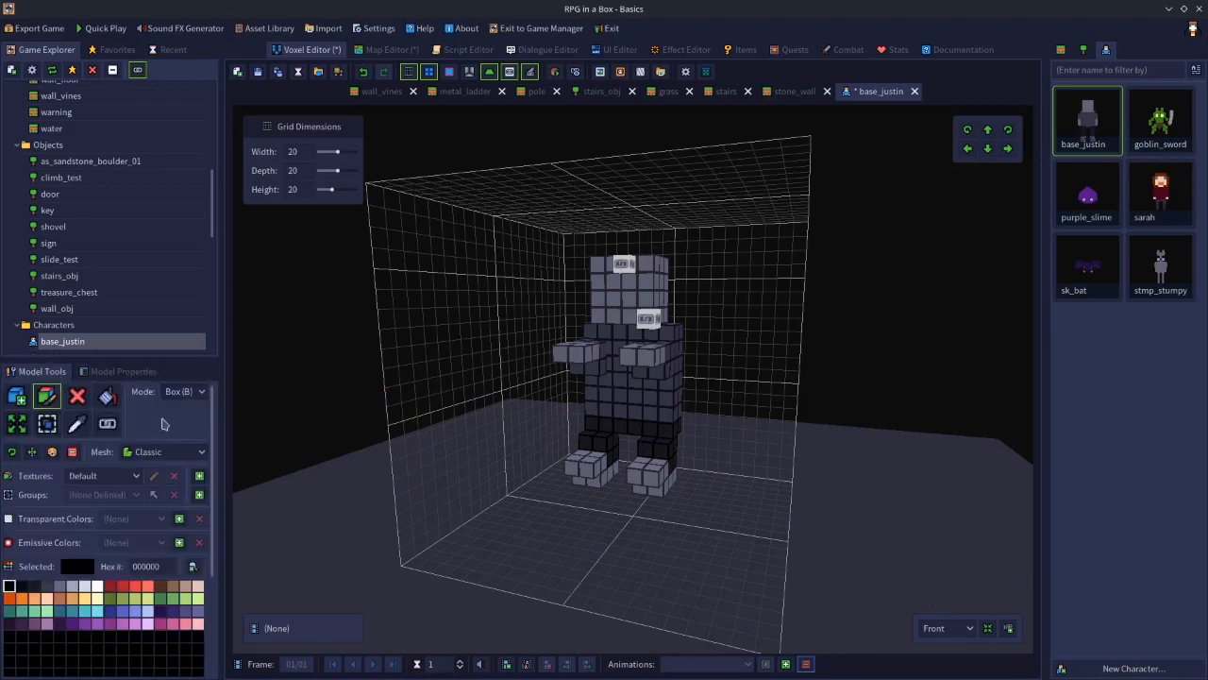
pyautogui.click(107, 423)
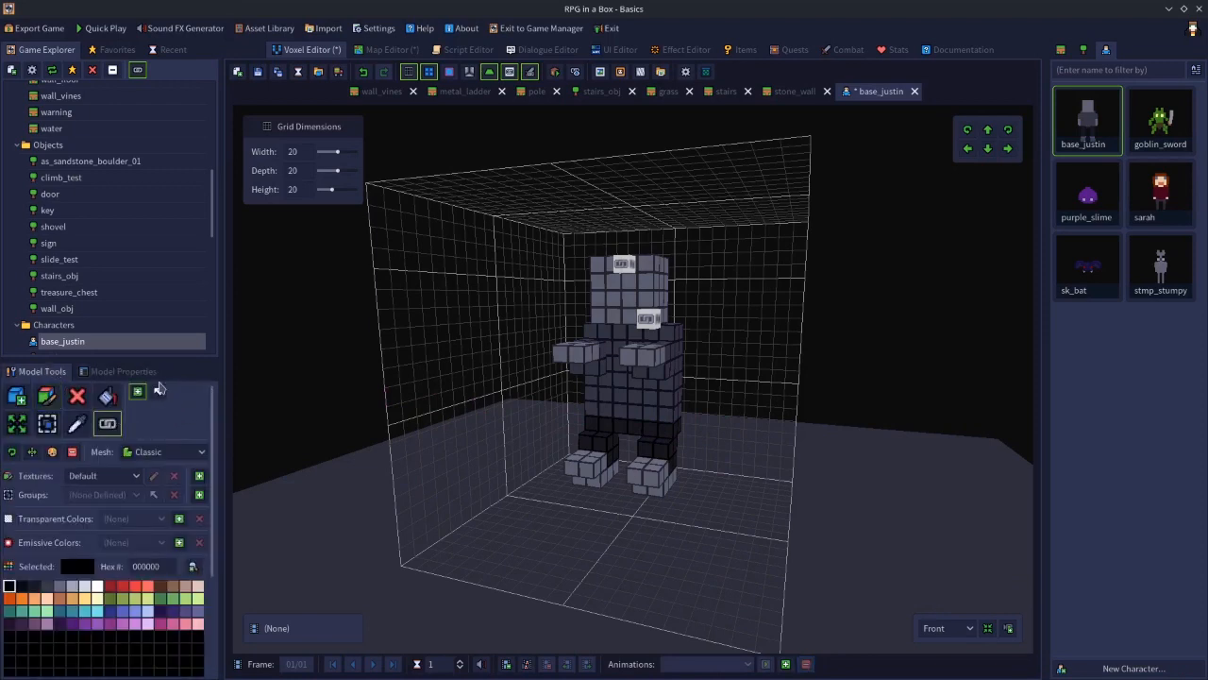
pyautogui.click(620, 264)
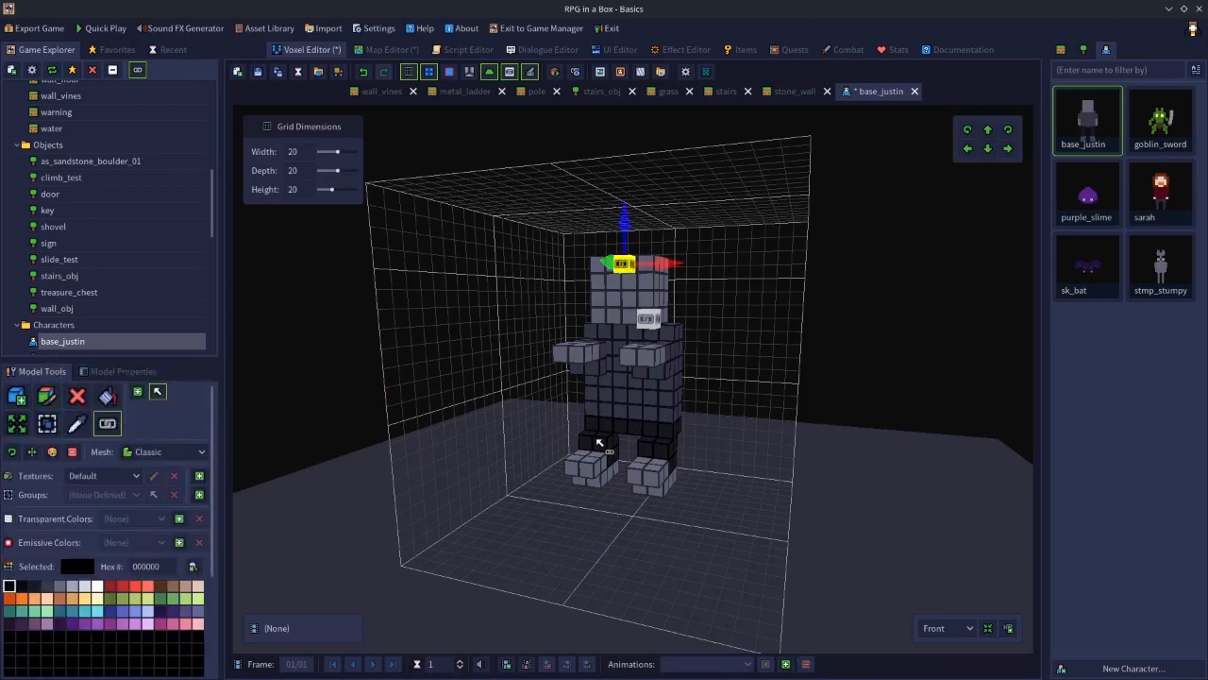
pyautogui.press('Delete')
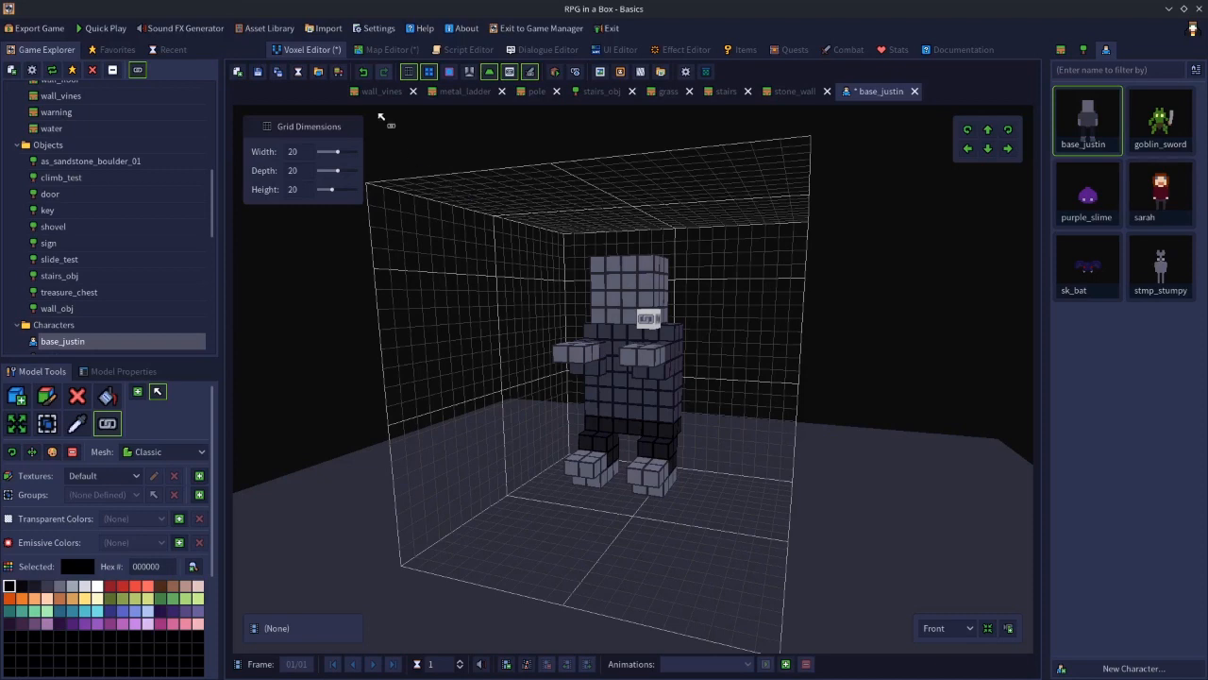
# Save the model as a new Object named climb_preview
pyautogui.click(279, 84)
pyautogui.click(521, 325)
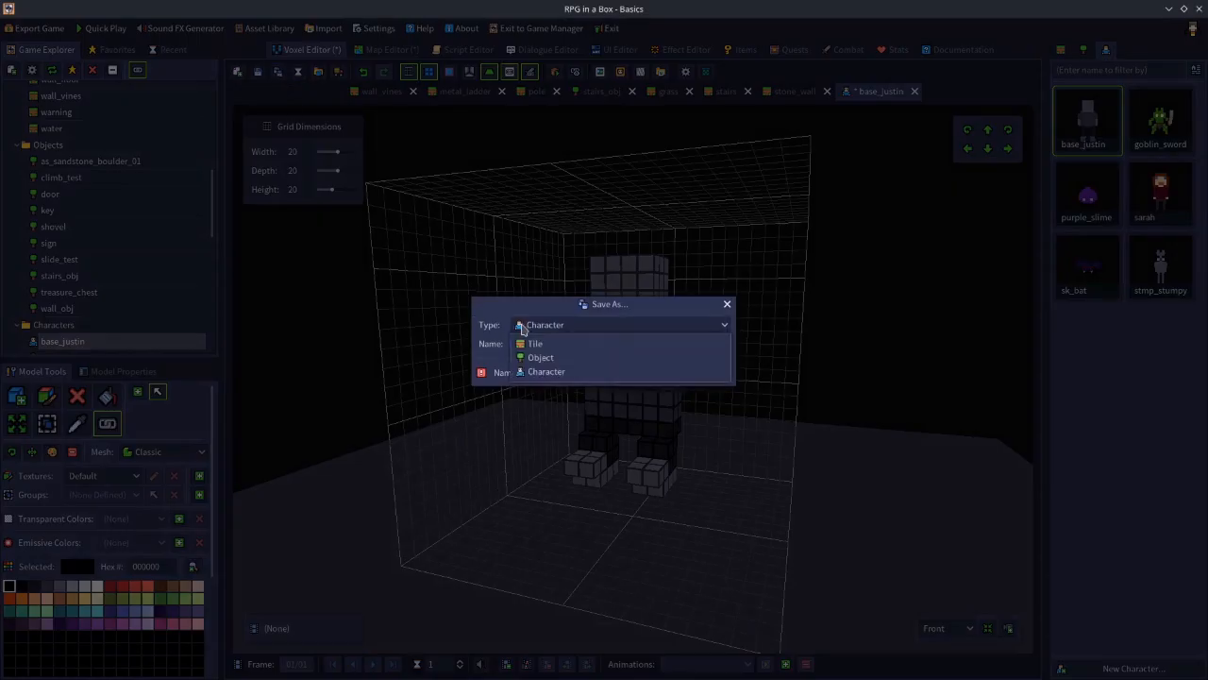
pyautogui.click(546, 359)
pyautogui.click(540, 345)
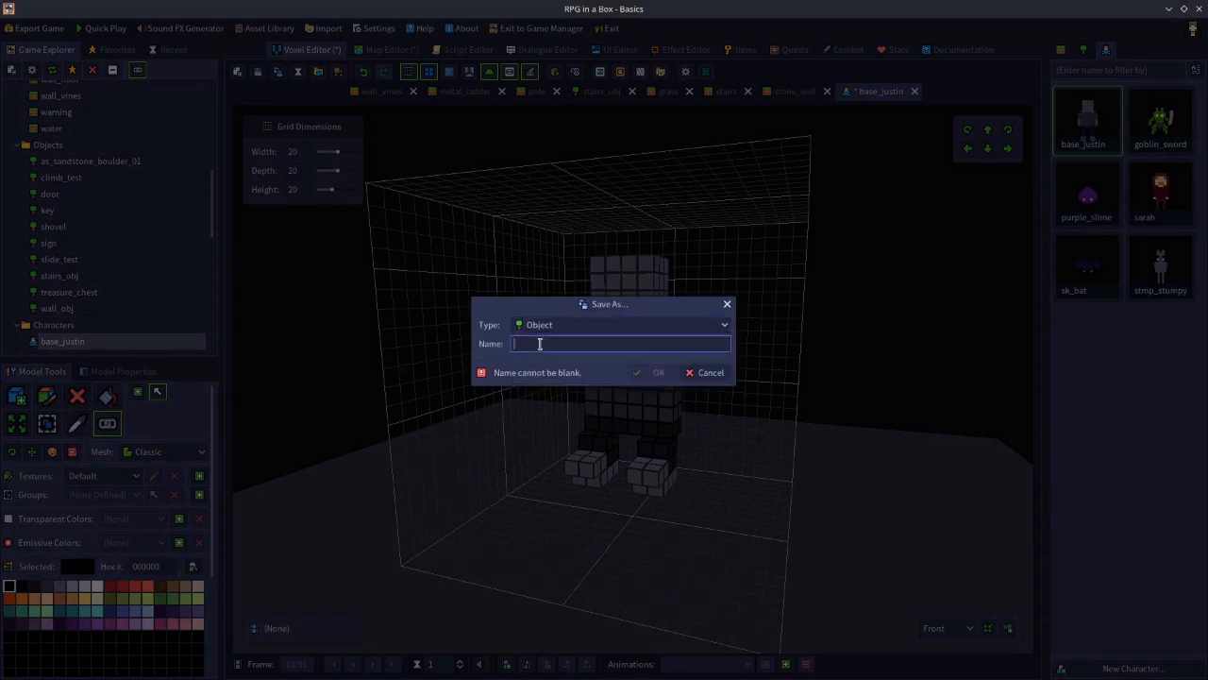
pyautogui.write('climb_preview')
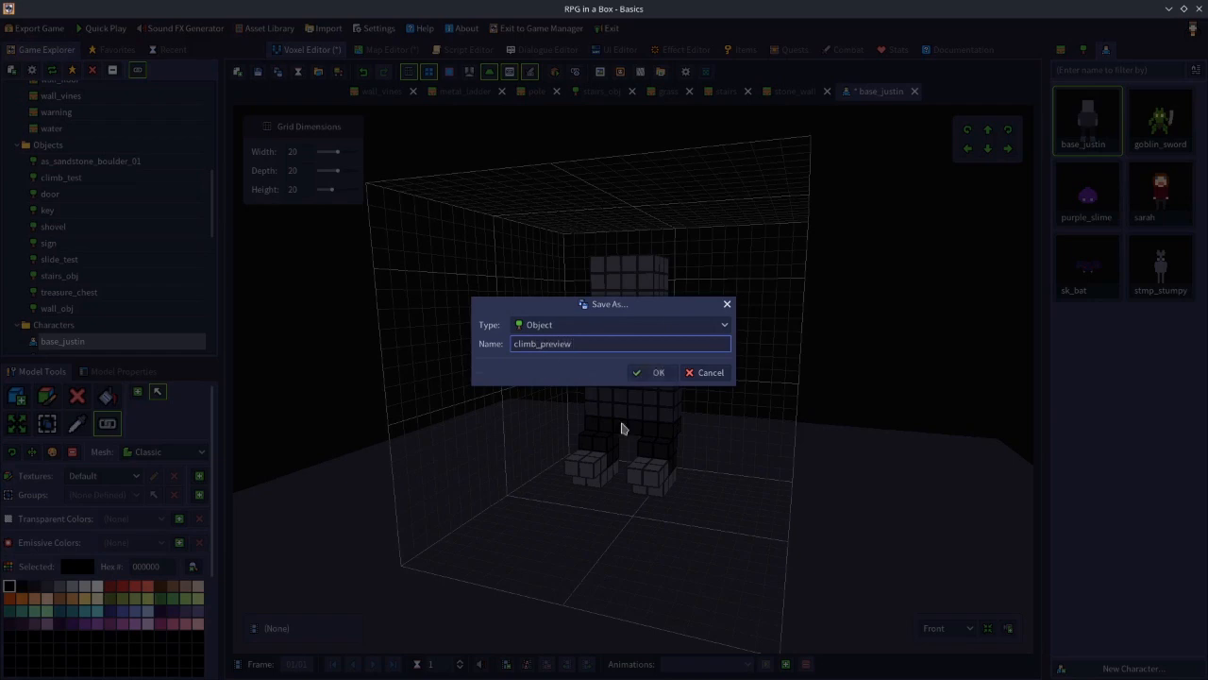
pyautogui.click(651, 378)
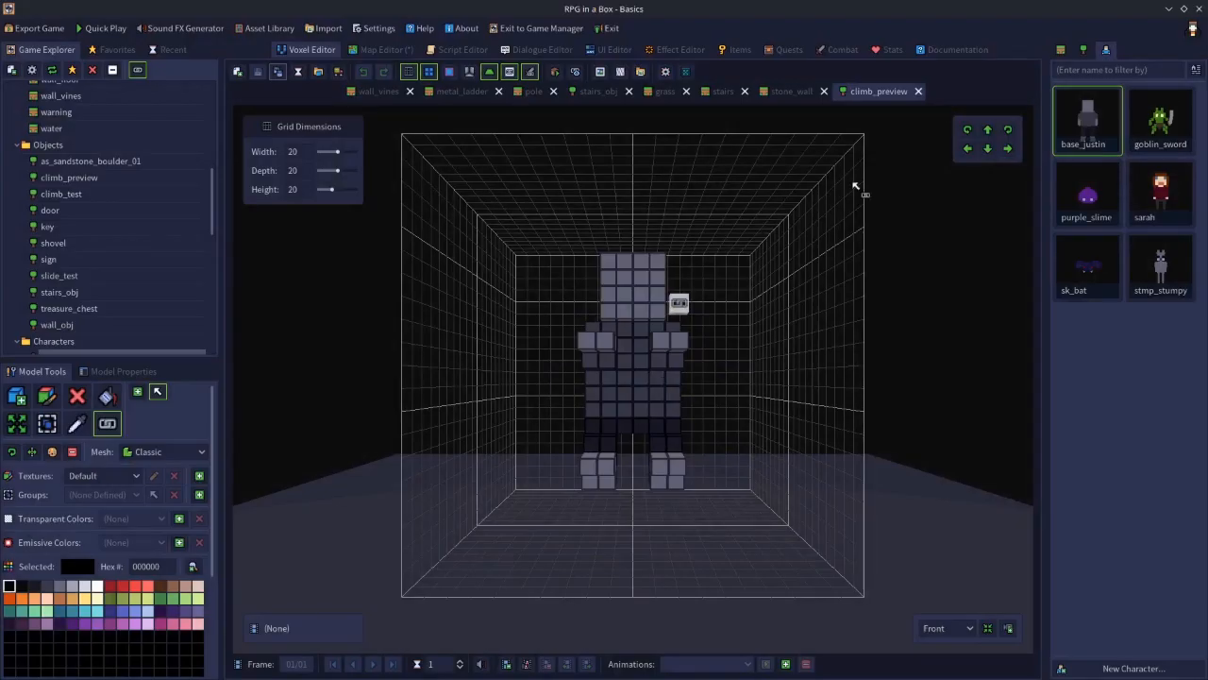
# Close climb_preview, reopen base_justin to check its animations, then close it again
pyautogui.click(918, 92)
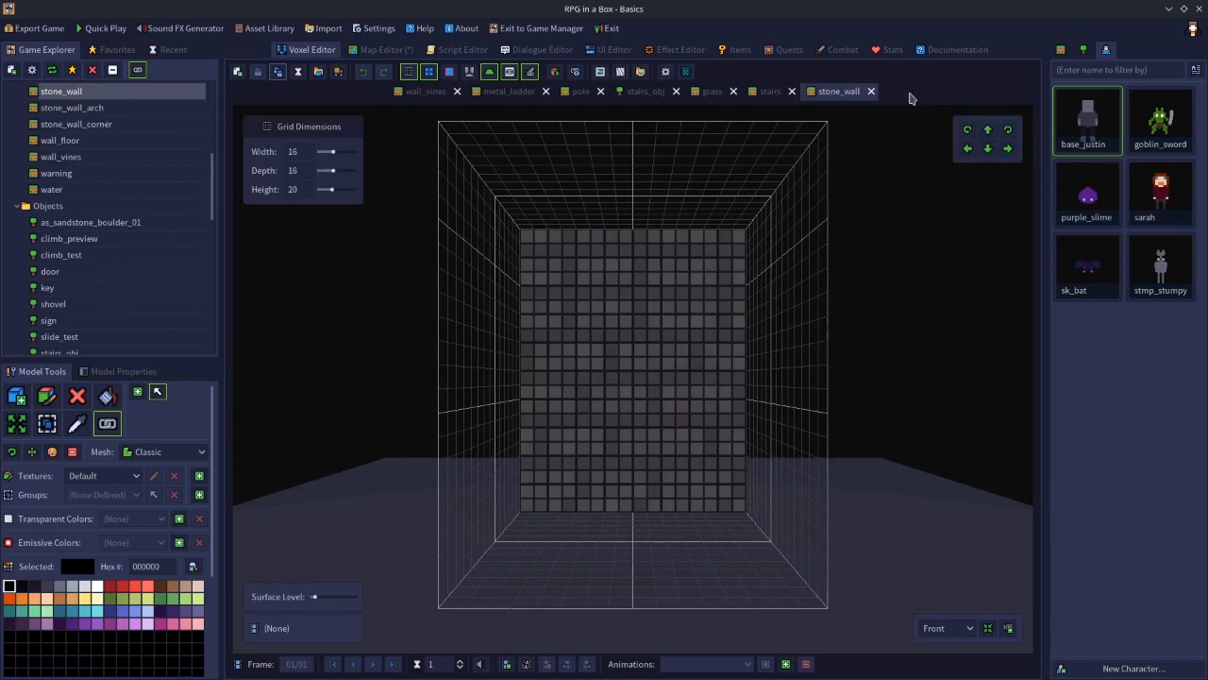
pyautogui.doubleClick(1087, 128)
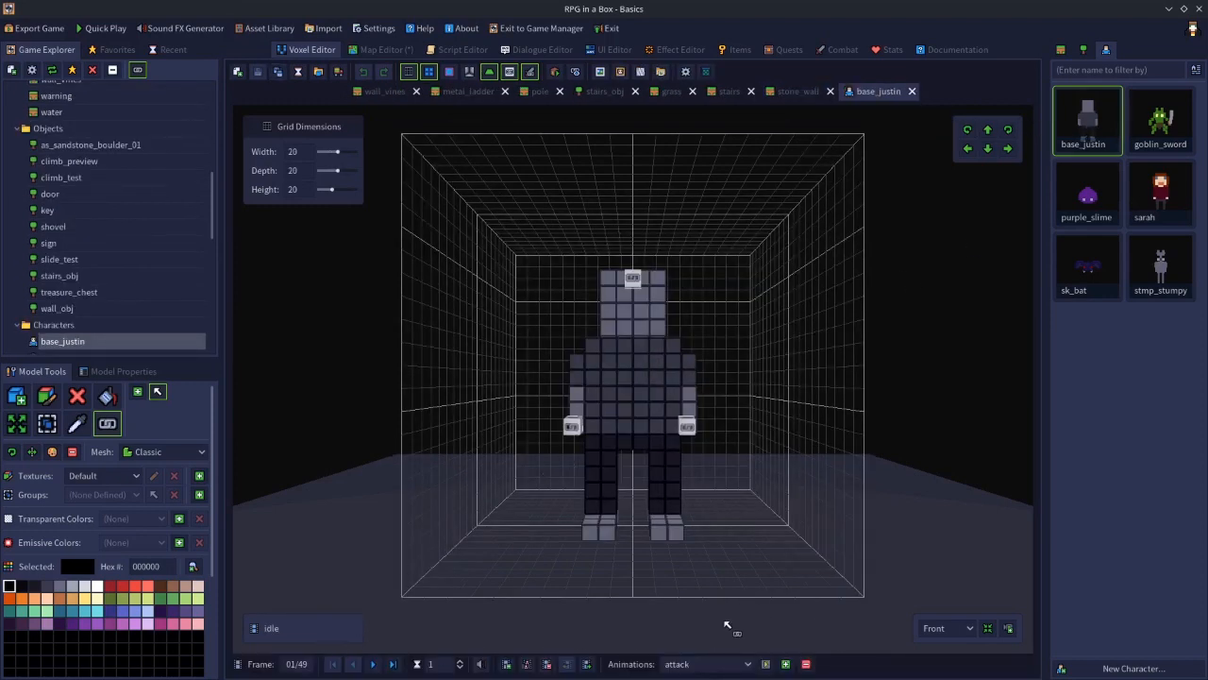
pyautogui.click(715, 663)
pyautogui.click(991, 469)
pyautogui.click(912, 91)
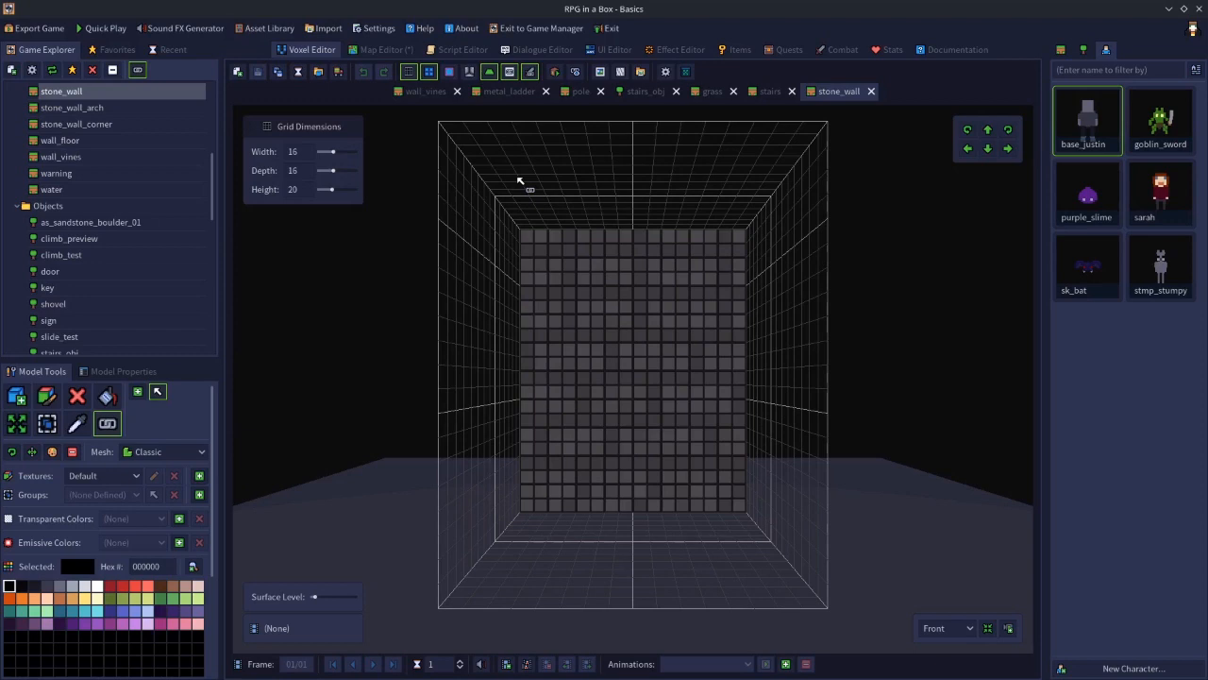
# Open the climb_preview object and orbit around it to examine its pose
pyautogui.click(404, 50)
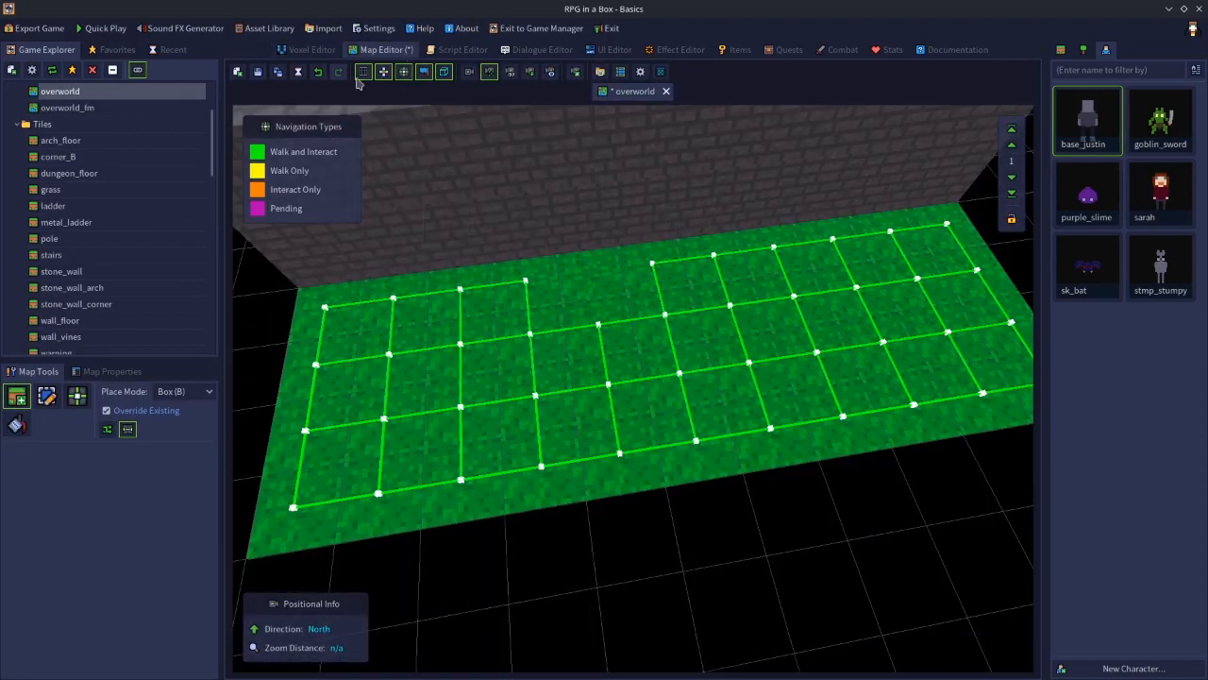
pyautogui.click(312, 50)
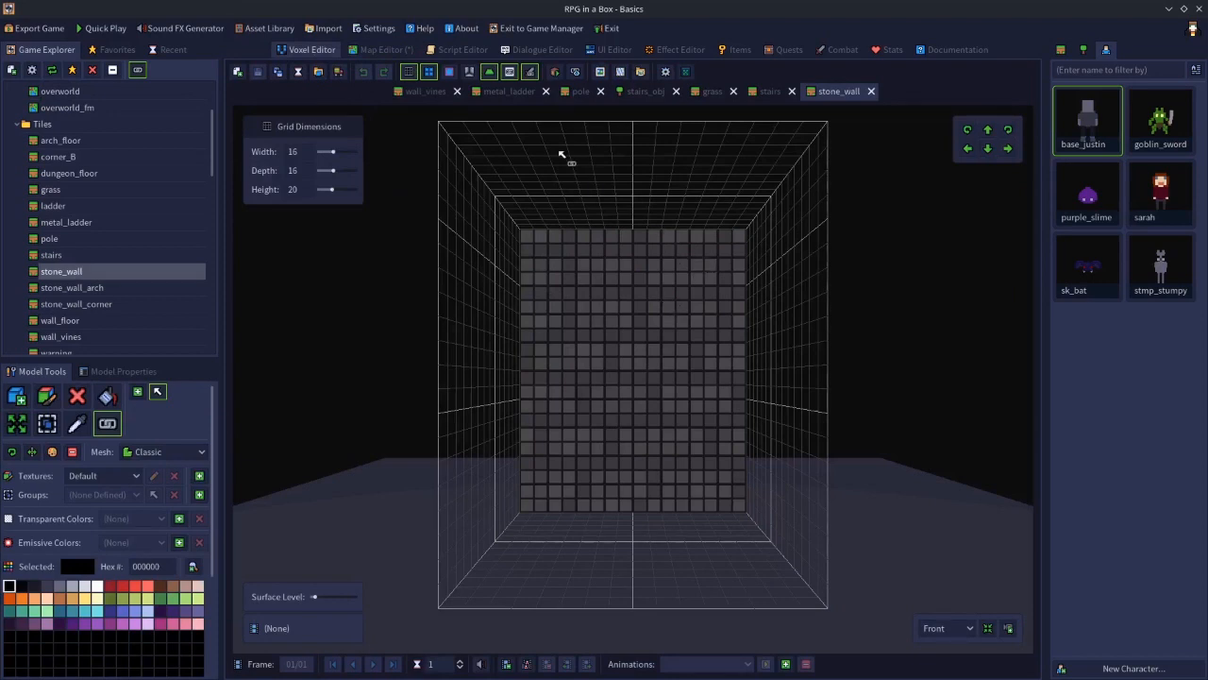
pyautogui.click(500, 93)
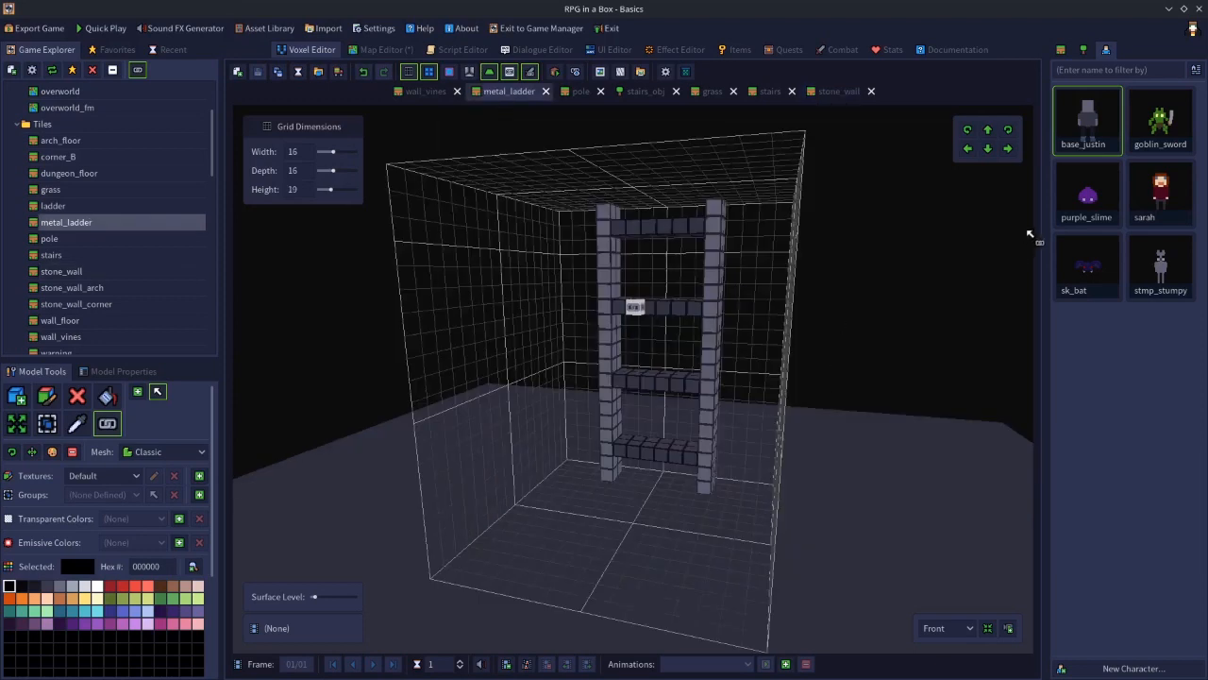
pyautogui.click(1086, 53)
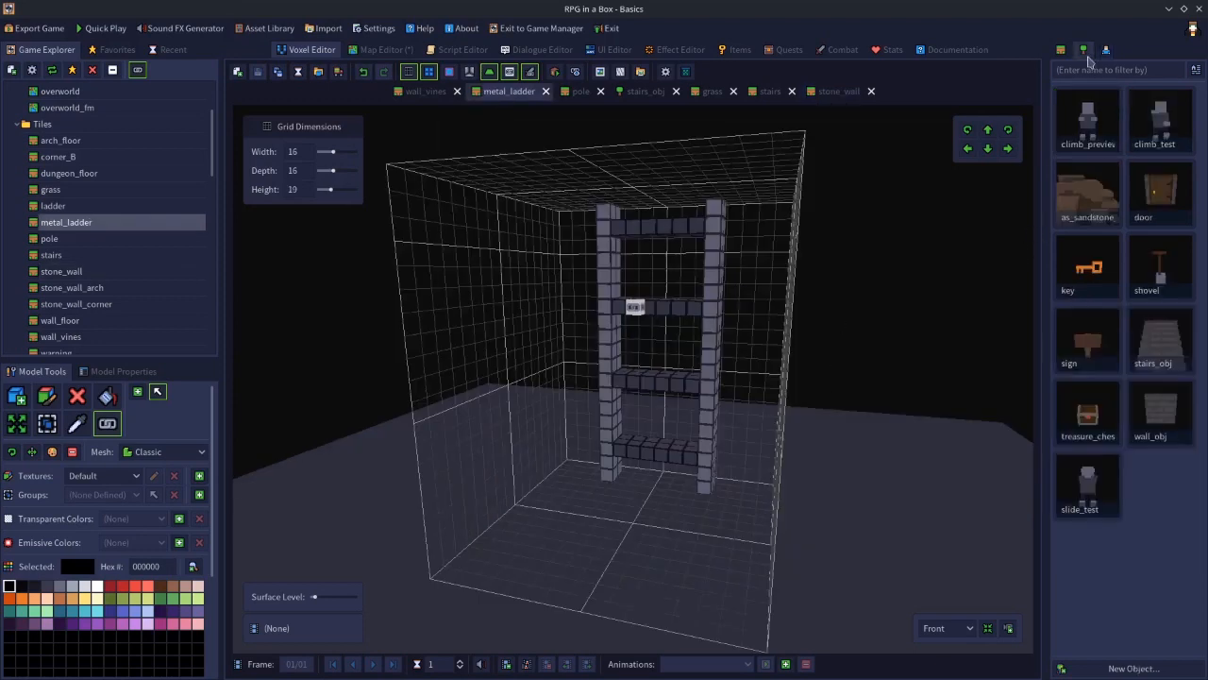
pyautogui.doubleClick(1091, 125)
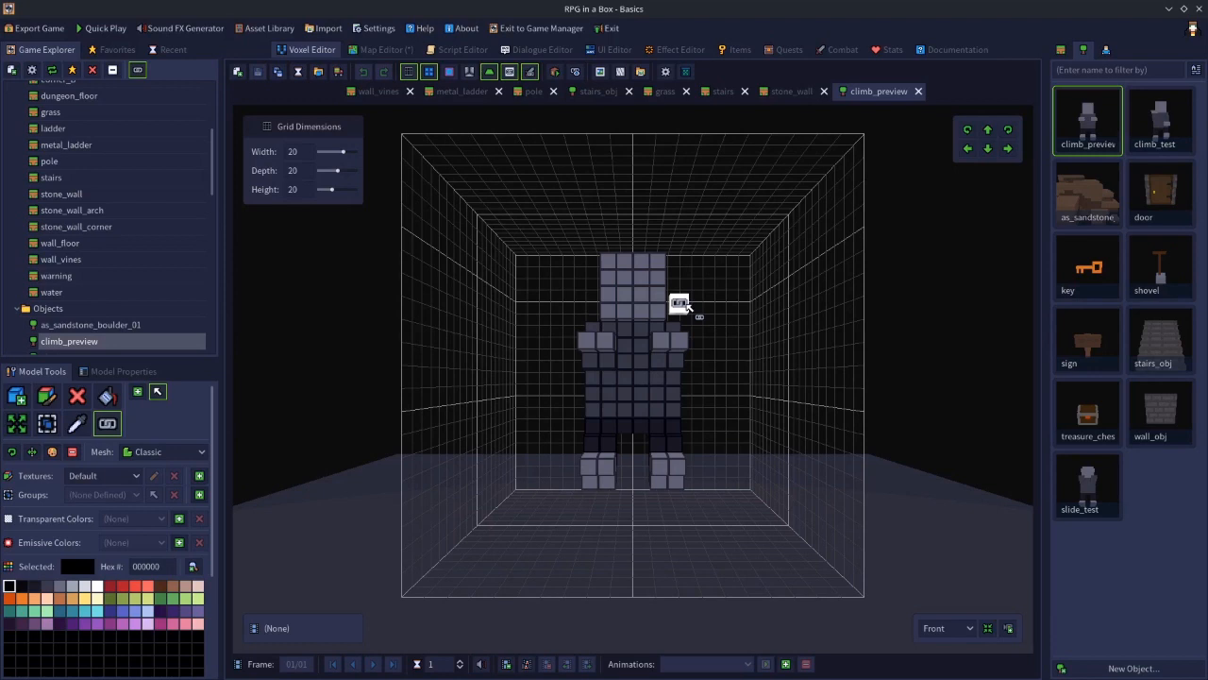
pyautogui.moveTo(712, 418)
pyautogui.mouseDown(button='right')
pyautogui.moveTo(561, 421)
pyautogui.moveTo(700, 437)
pyautogui.mouseUp(button='right')
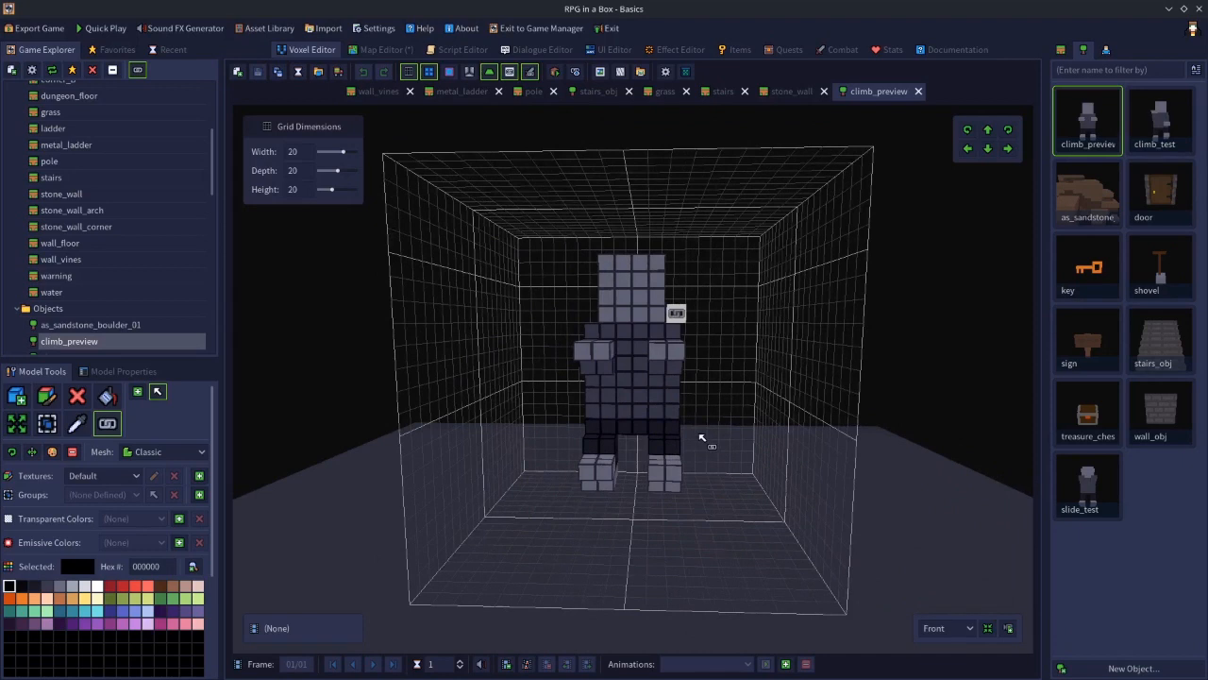
pyautogui.moveTo(755, 391); pyautogui.dragTo(636, 392, button='right')
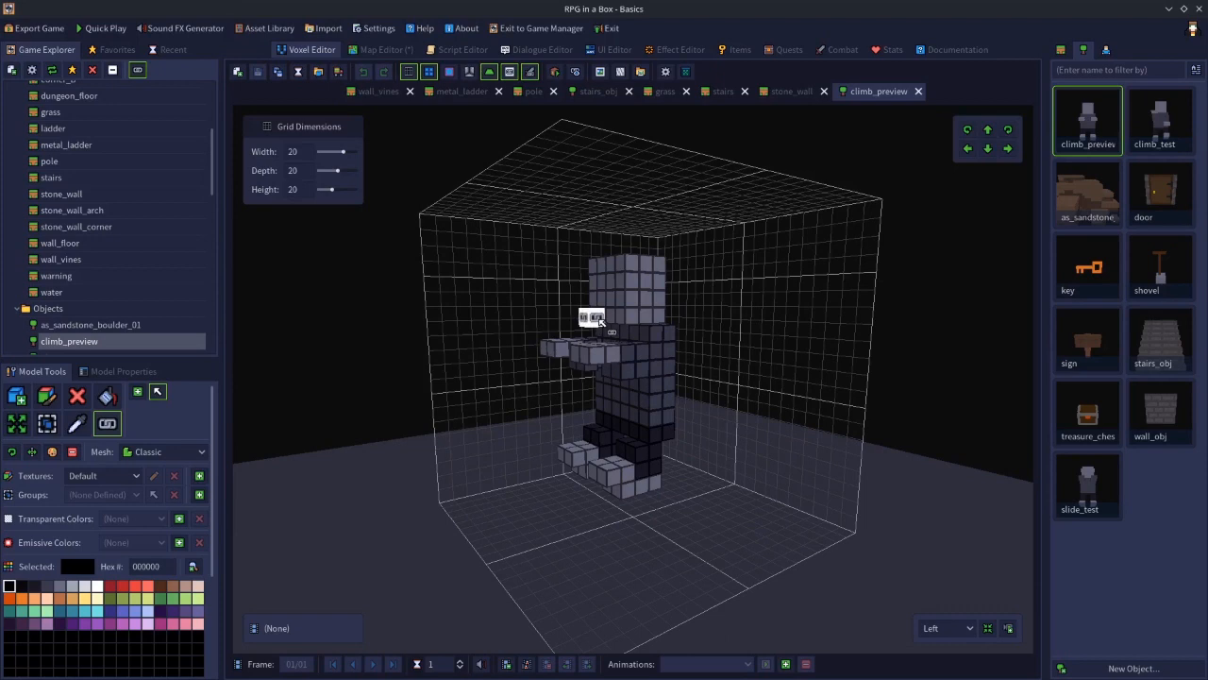
pyautogui.moveTo(653, 400); pyautogui.dragTo(716, 408, button='right')
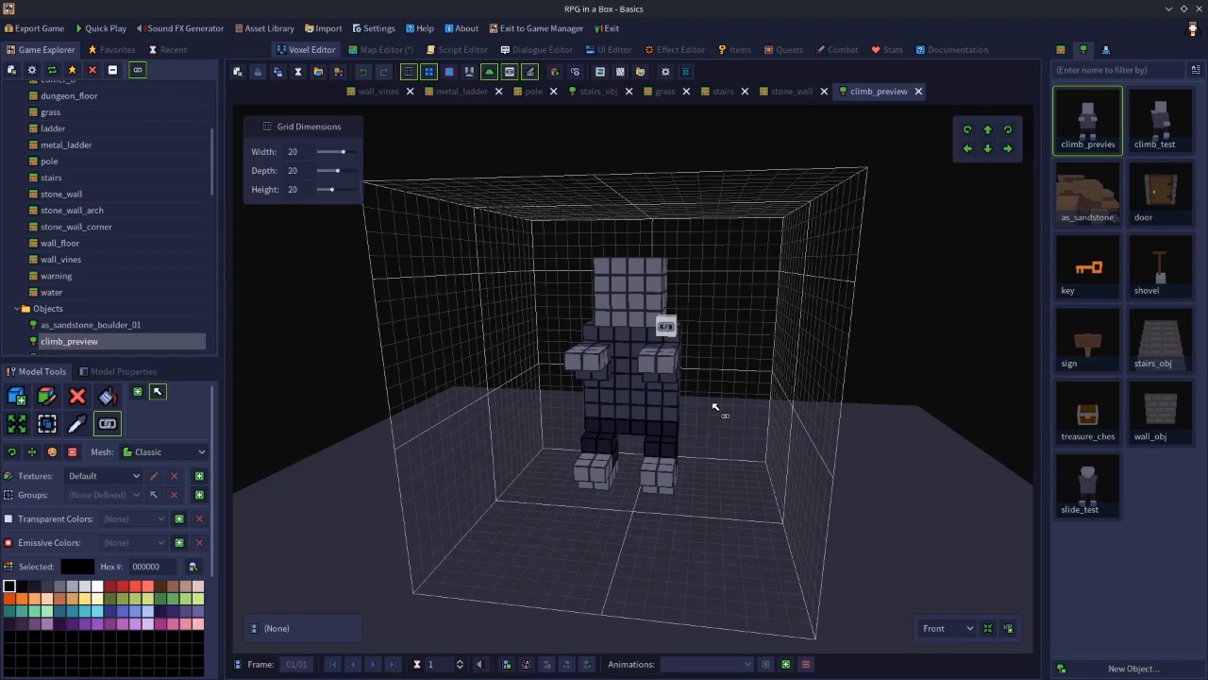
pyautogui.moveTo(716, 408); pyautogui.dragTo(566, 404, button='right')
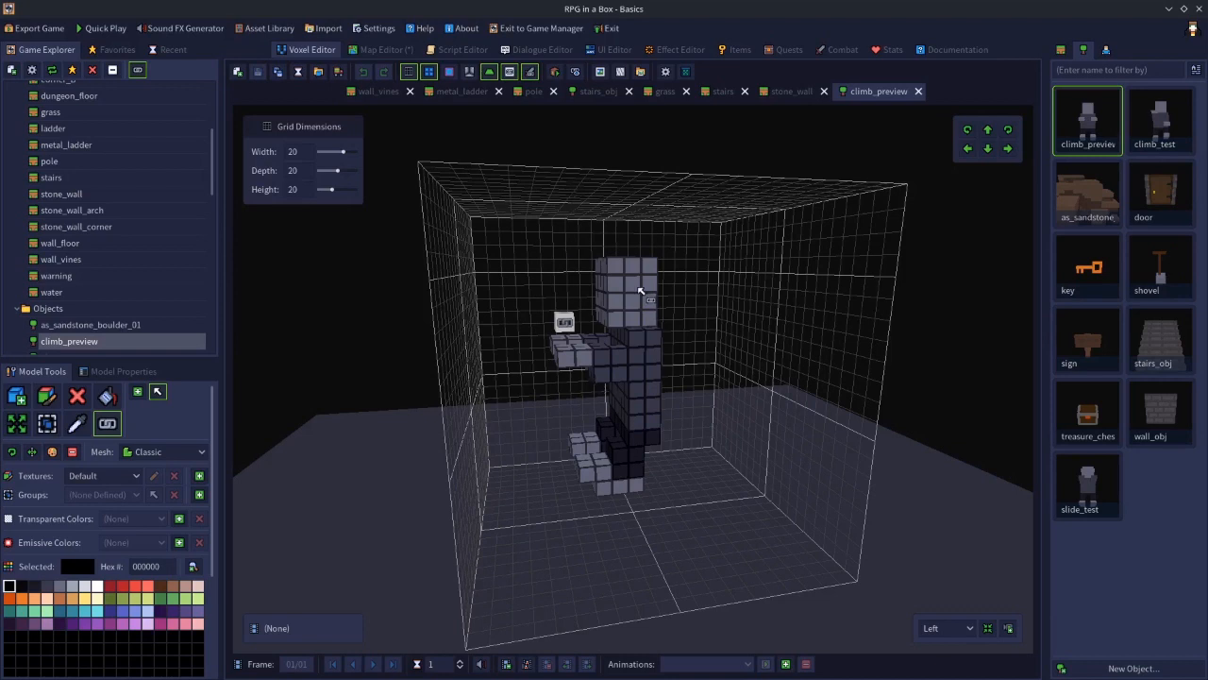
# Attach the climb_preview object model to metal_ladder's climb attach point, using the object's climb attach point
pyautogui.click(459, 92)
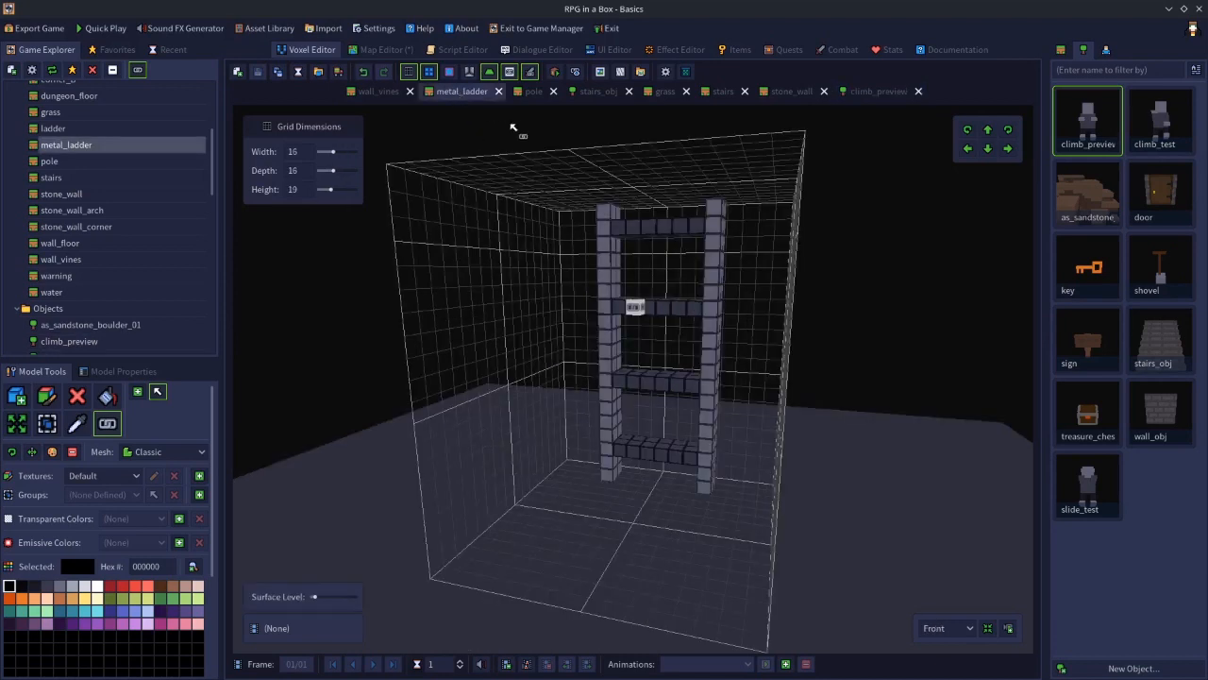
pyautogui.click(576, 73)
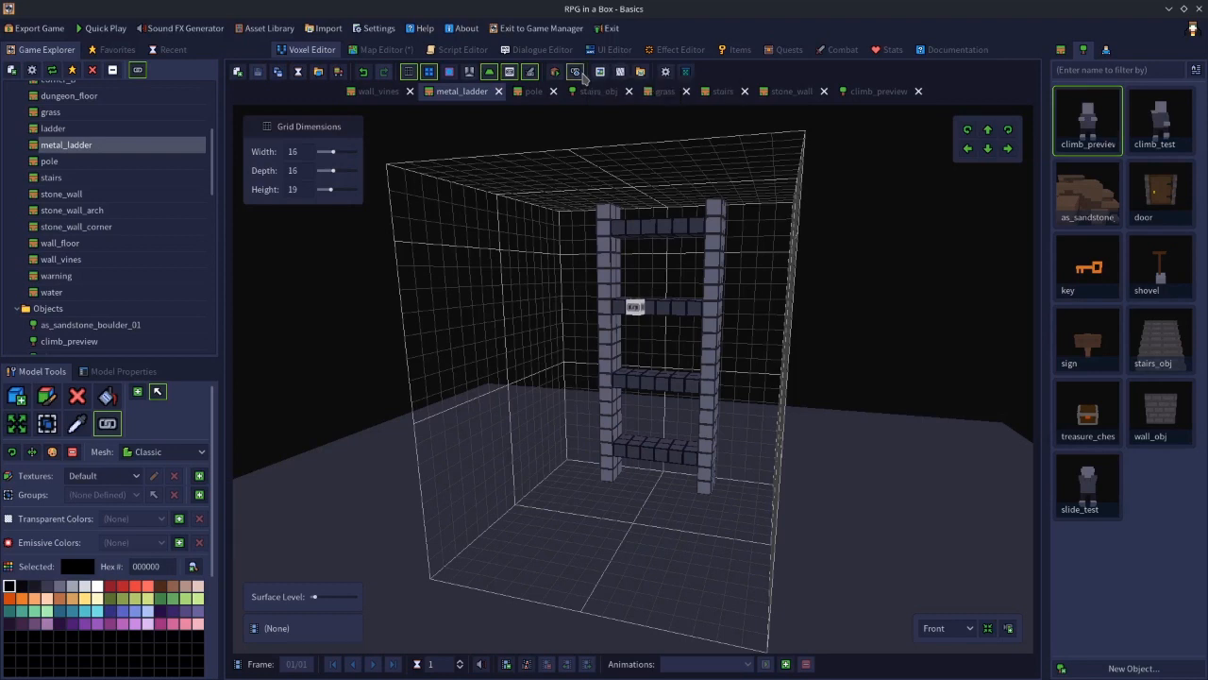
pyautogui.click(564, 280)
pyautogui.click(567, 272)
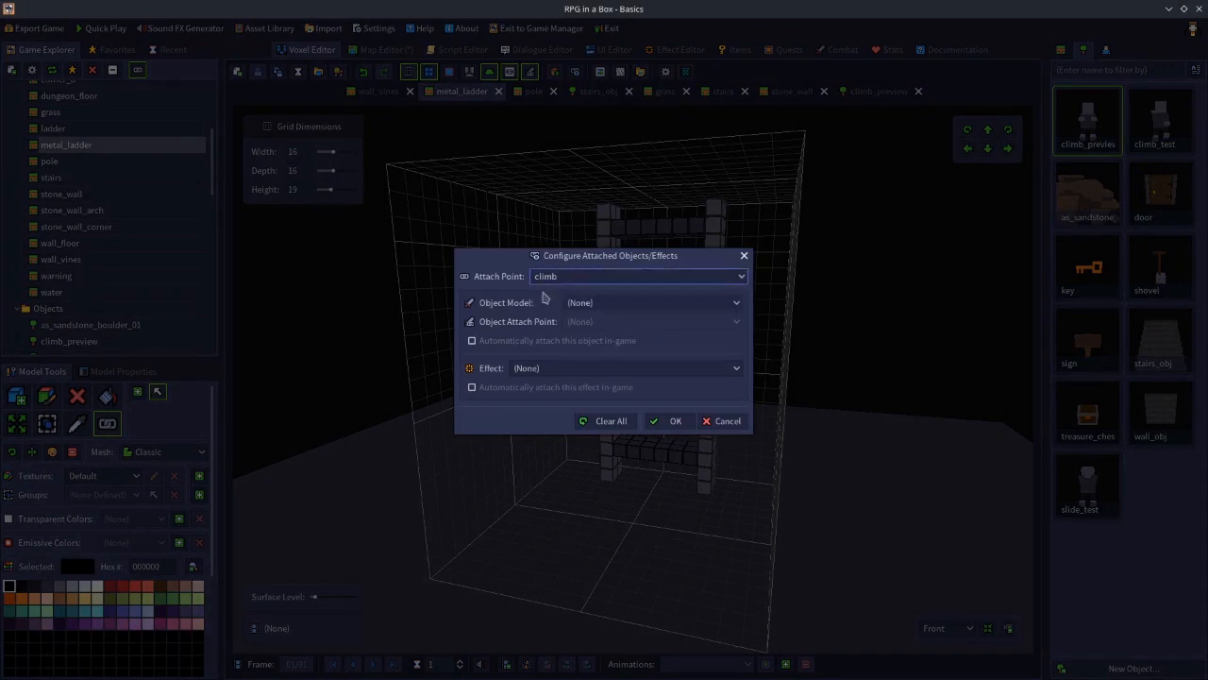
pyautogui.click(586, 304)
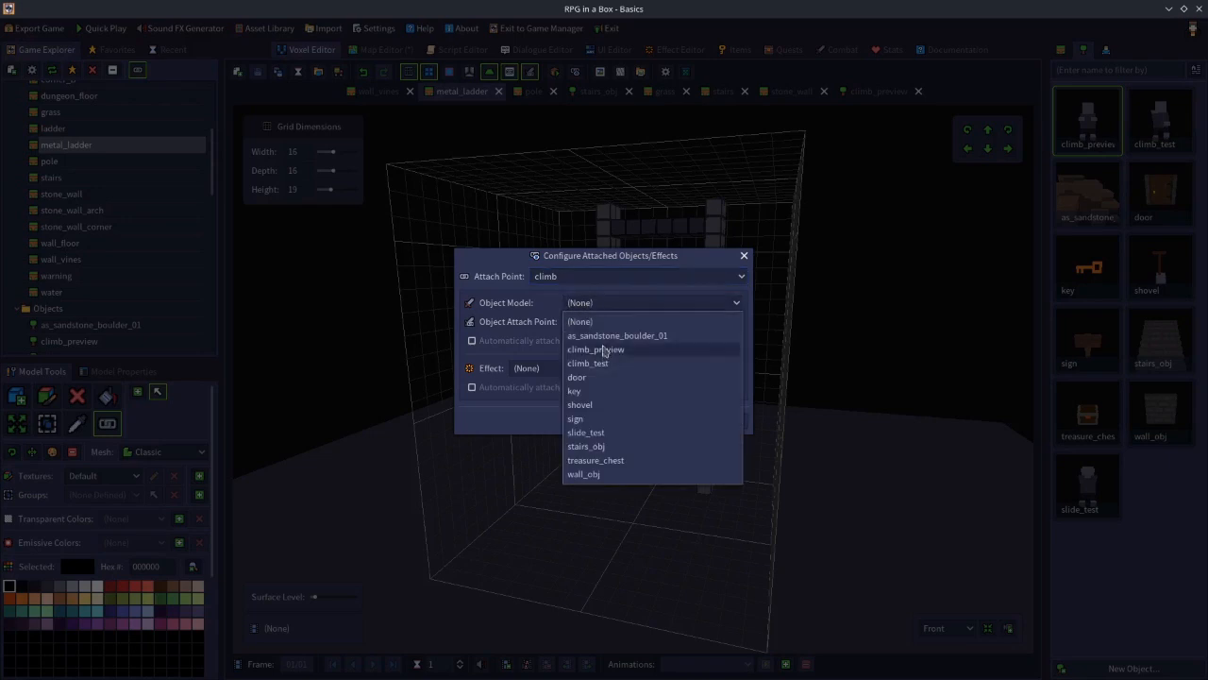
pyautogui.click(602, 350)
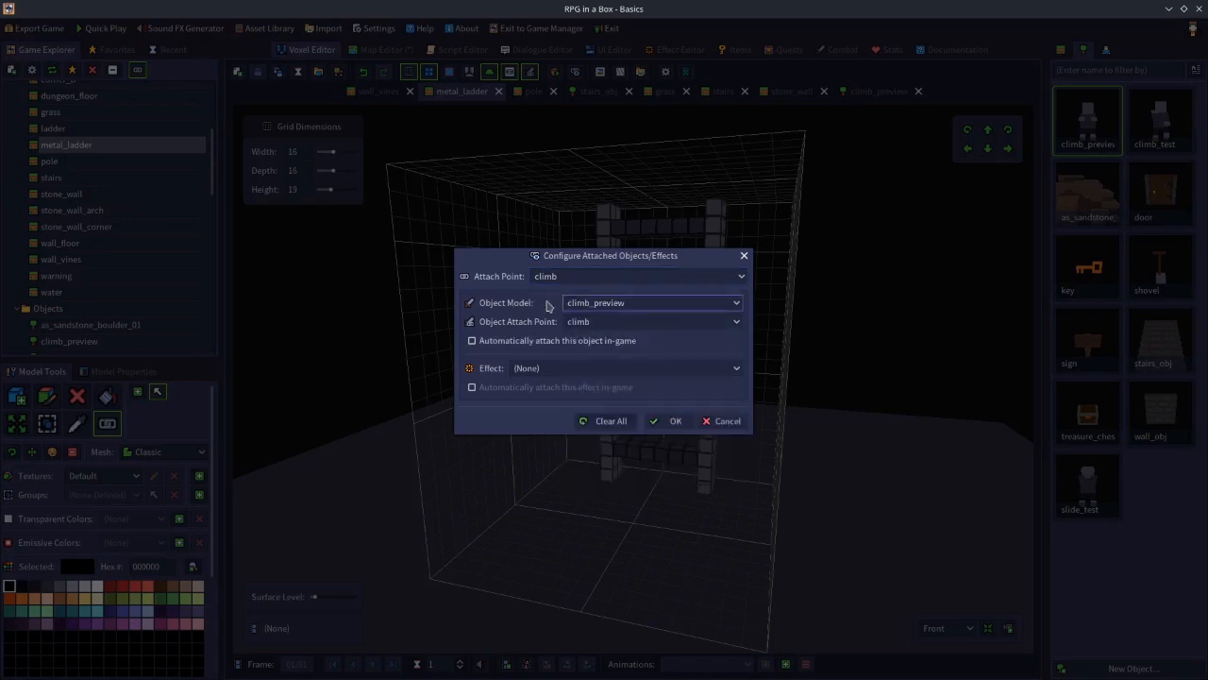
pyautogui.click(581, 323)
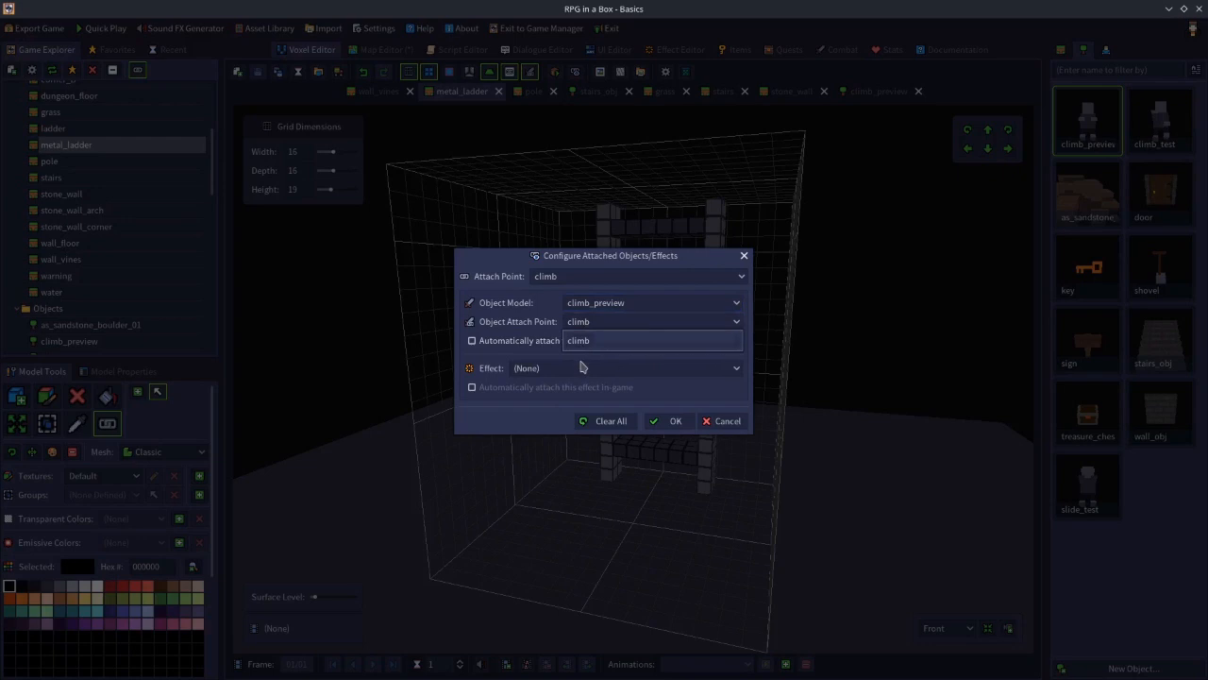
pyautogui.click(581, 345)
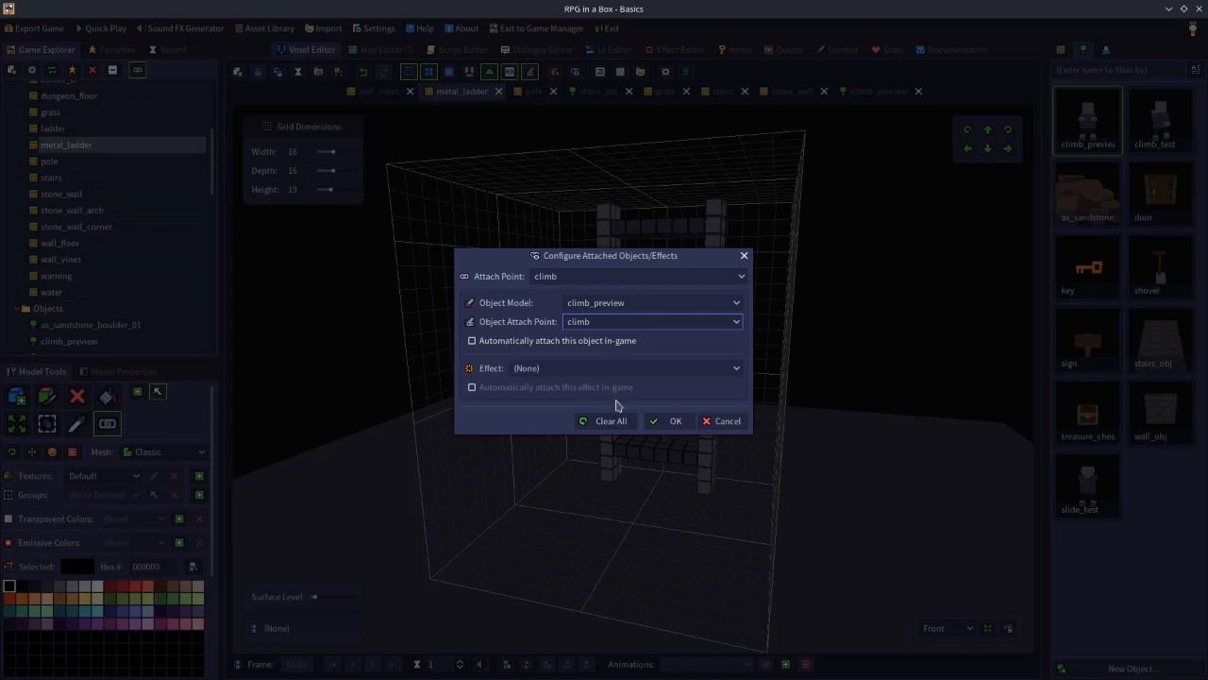
pyautogui.click(674, 422)
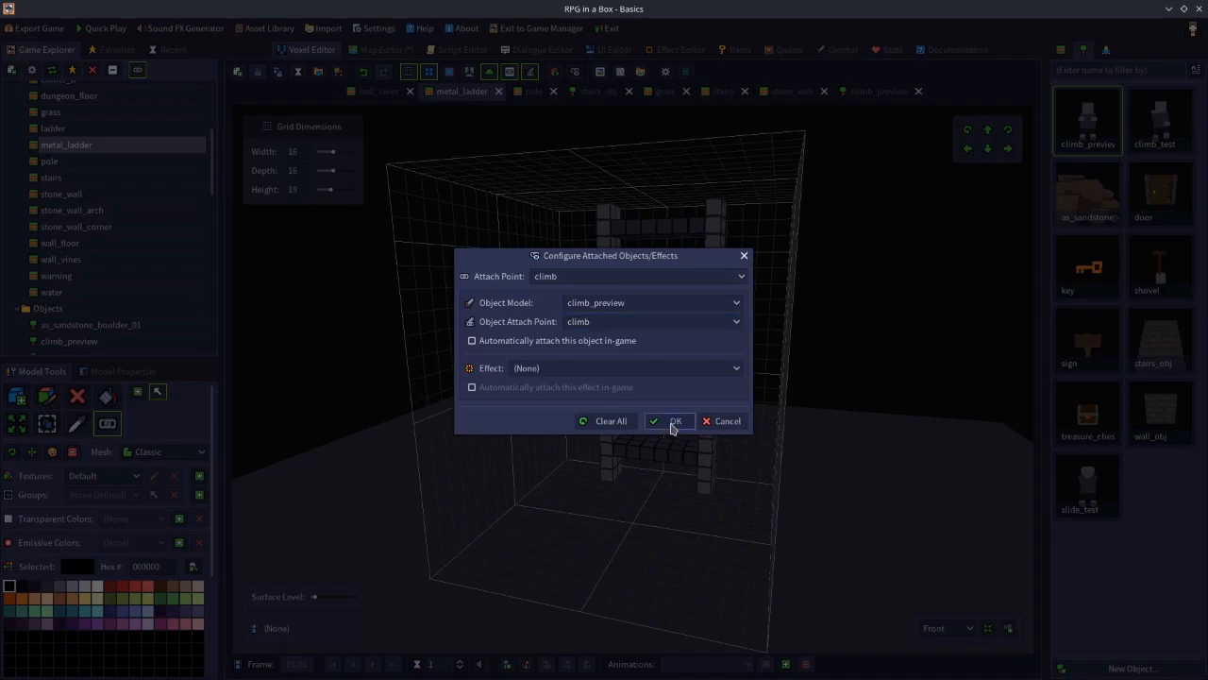
# Set the metal_ladder tile's climb attach point Z rotation to 180
pyautogui.moveTo(751, 483); pyautogui.dragTo(718, 485, button='right')
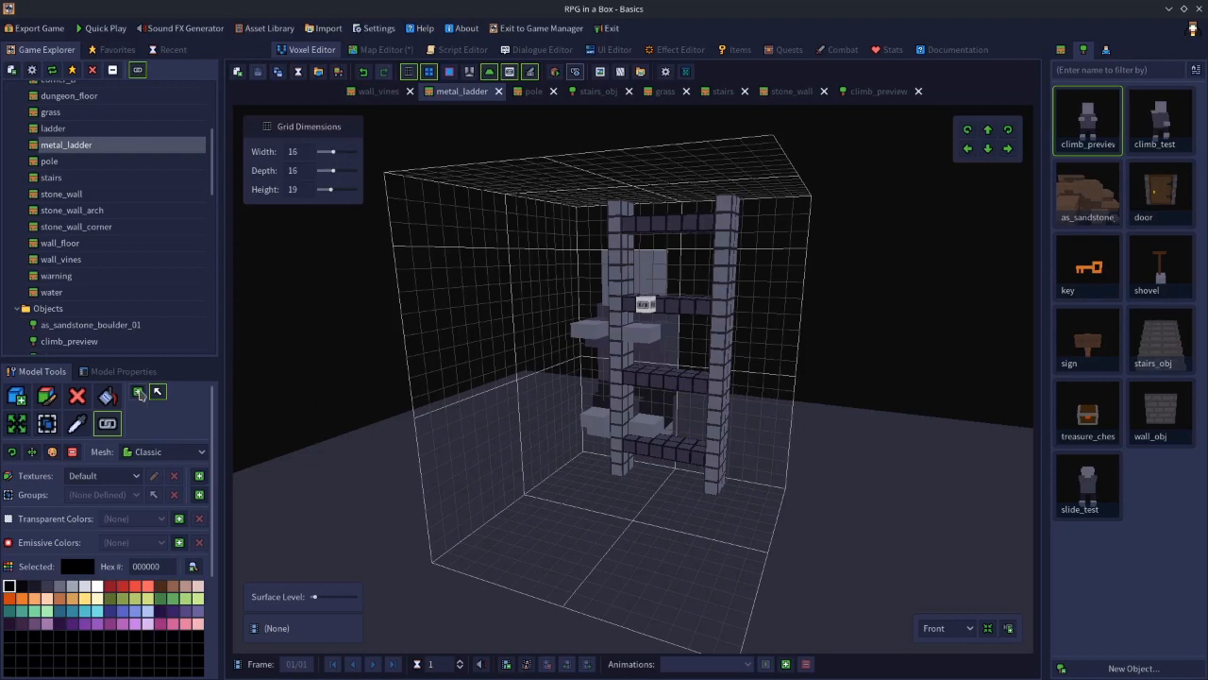
pyautogui.click(125, 372)
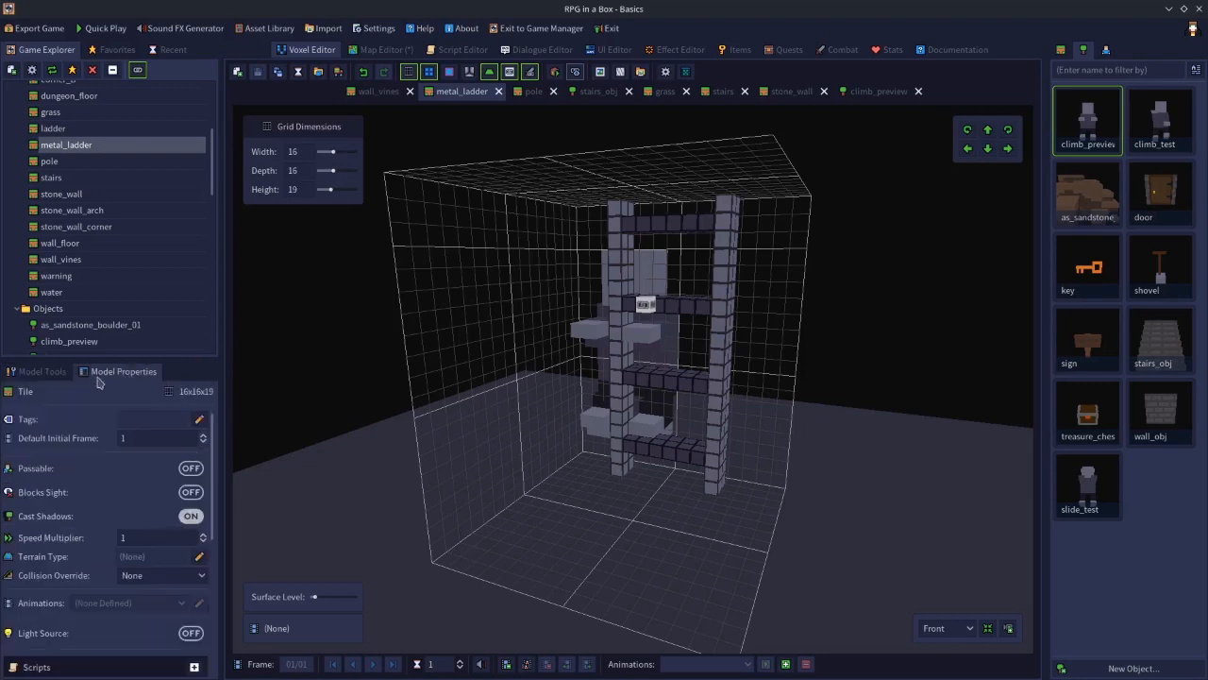
pyautogui.click(43, 371)
pyautogui.click(642, 304)
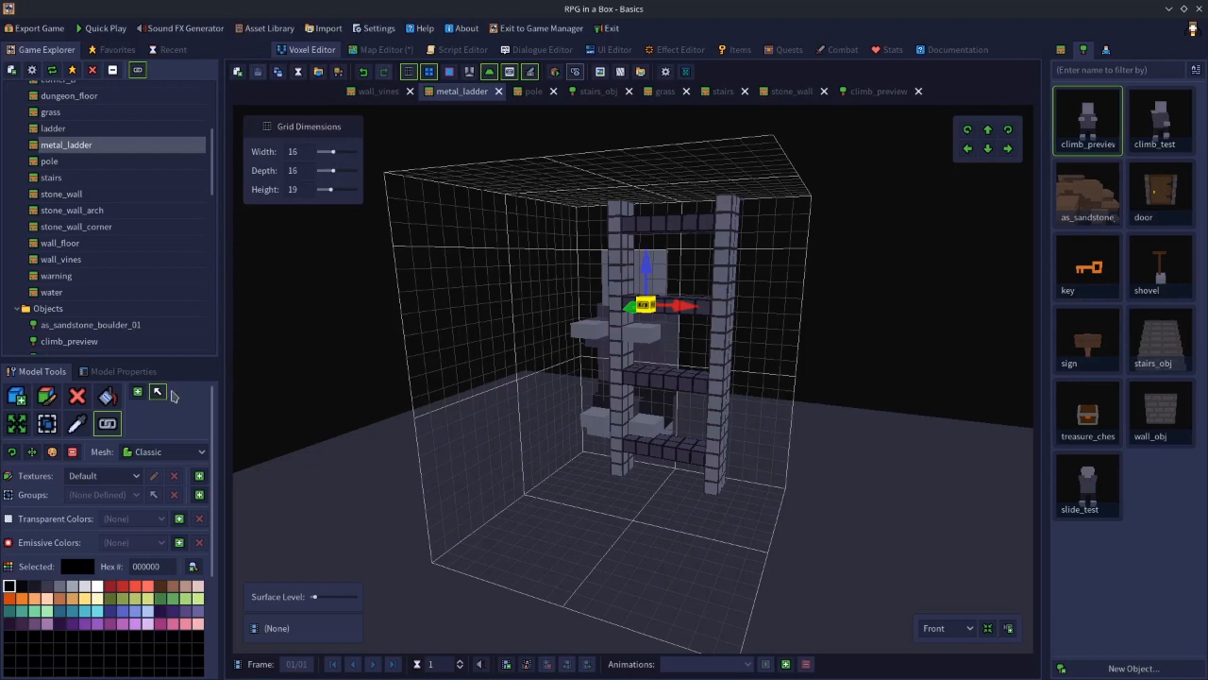
pyautogui.click(127, 373)
pyautogui.scroll(-1, 215, 481)
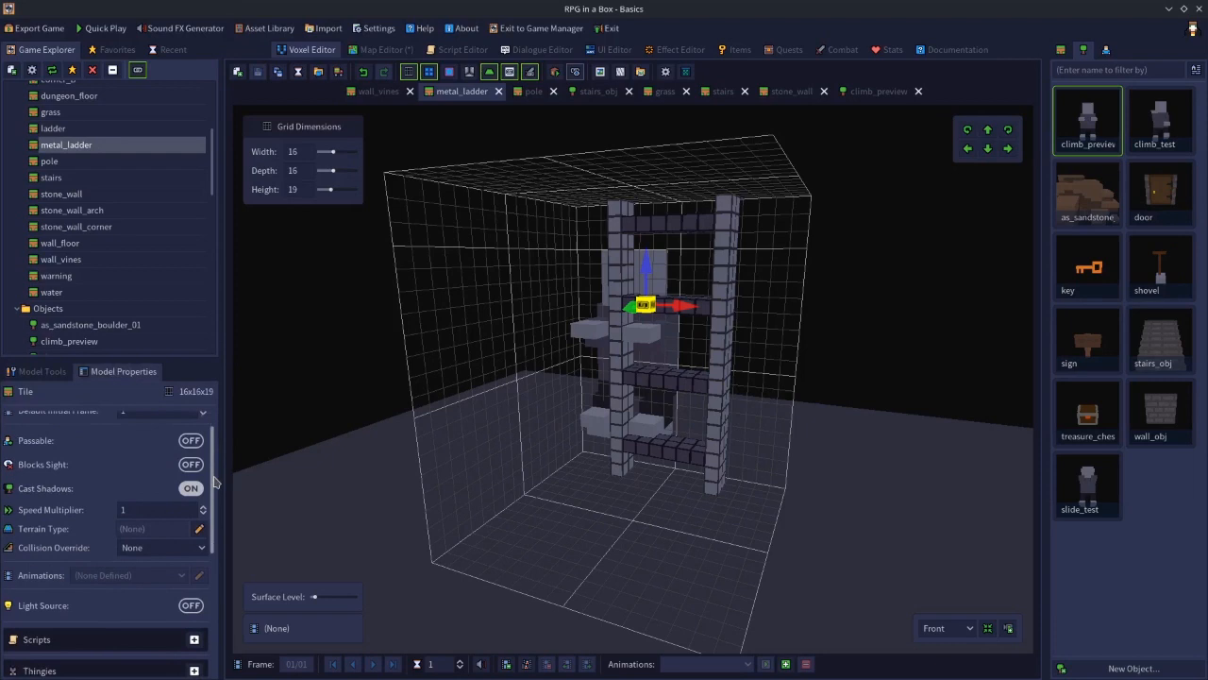
pyautogui.scroll(-5, 215, 481)
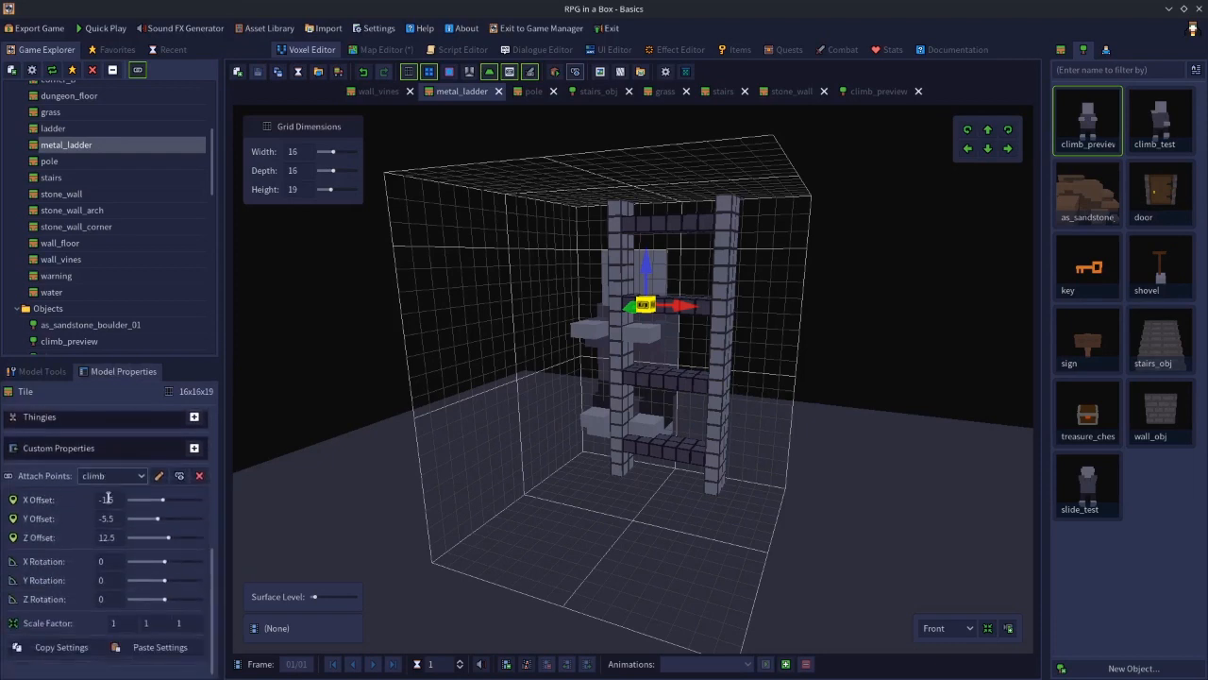
pyautogui.click(107, 600)
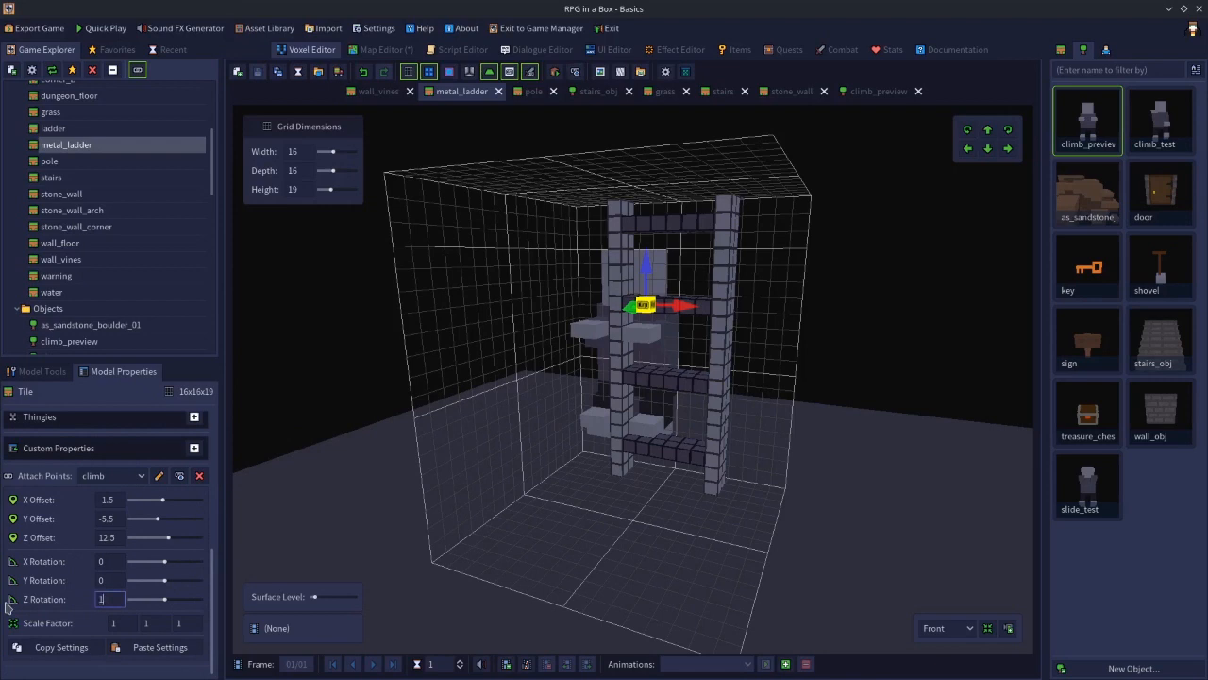
pyautogui.press('Return')
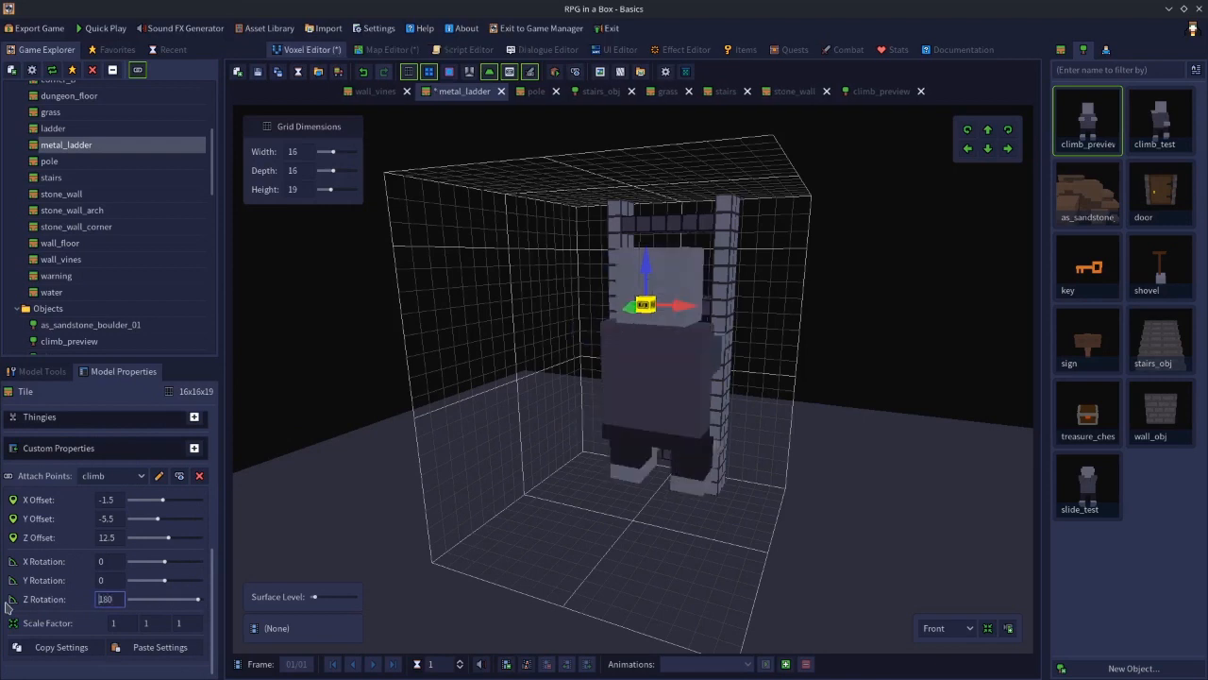
# Move the climb attach point to offsets of about X -2.28, Y -5.42, Z 14.46 so the climber fits the ladder, then save the tile
pyautogui.moveTo(498, 424); pyautogui.dragTo(707, 435, button='middle')
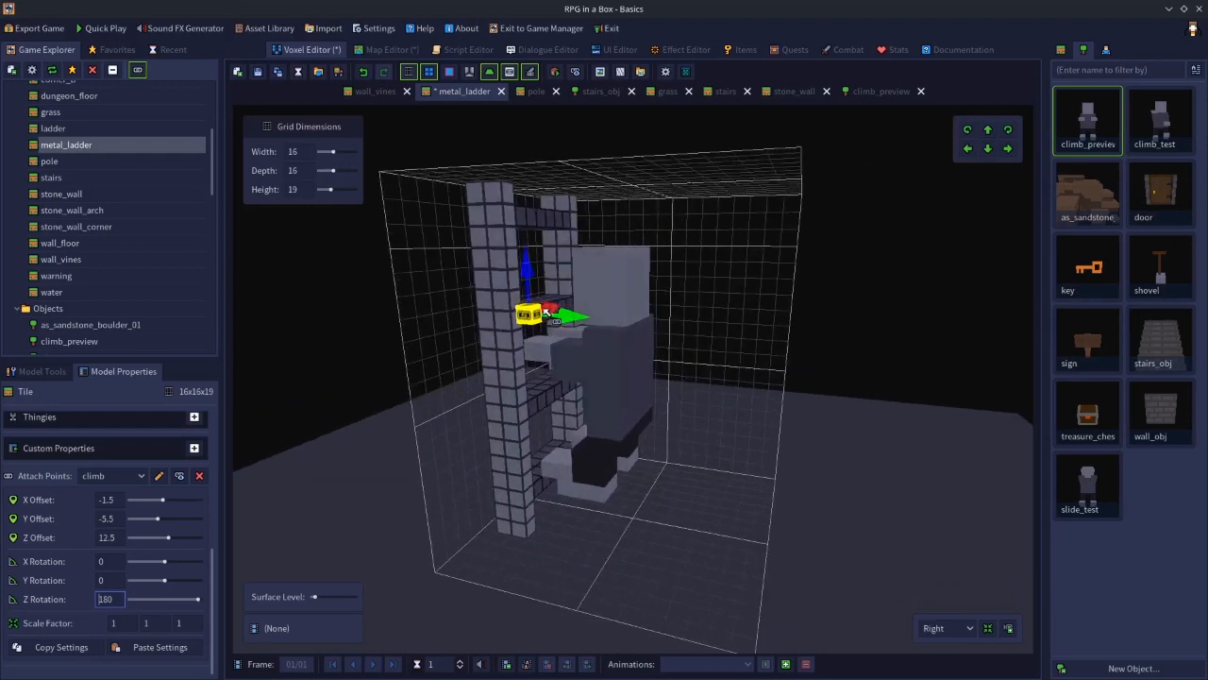
pyautogui.moveTo(659, 388); pyautogui.dragTo(500, 387, button='middle')
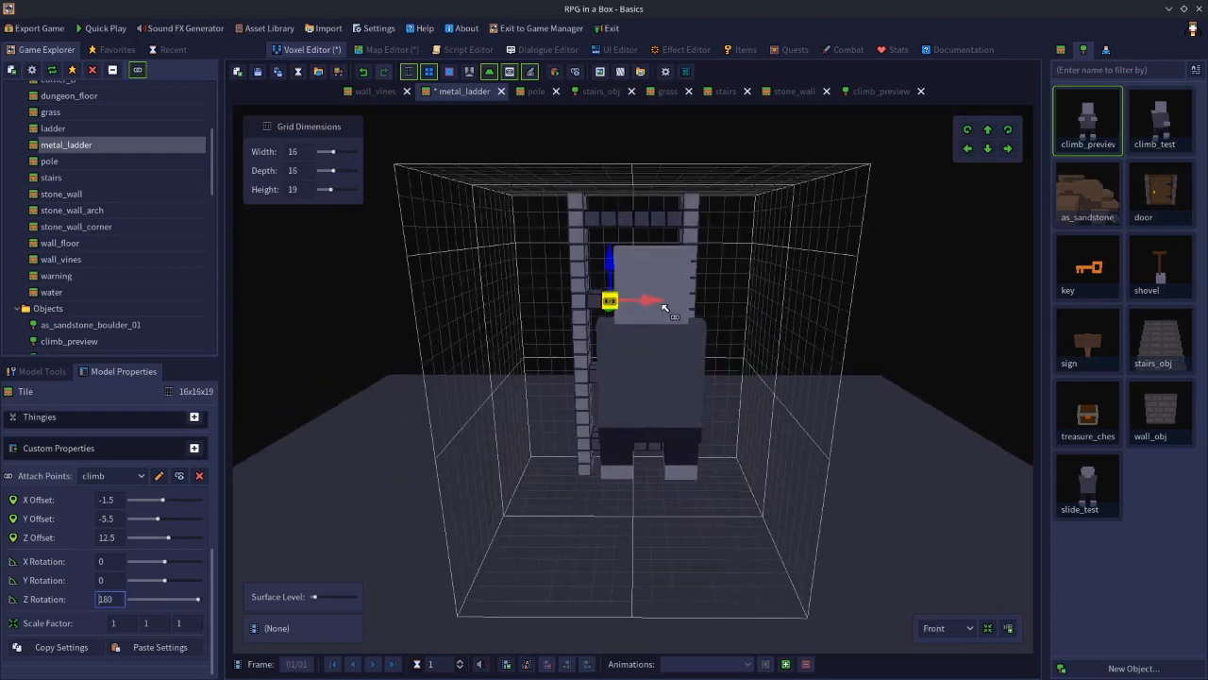
pyautogui.moveTo(650, 302); pyautogui.dragTo(625, 302)
pyautogui.moveTo(640, 334); pyautogui.dragTo(549, 249, button='middle')
pyautogui.moveTo(540, 247); pyautogui.dragTo(539, 194)
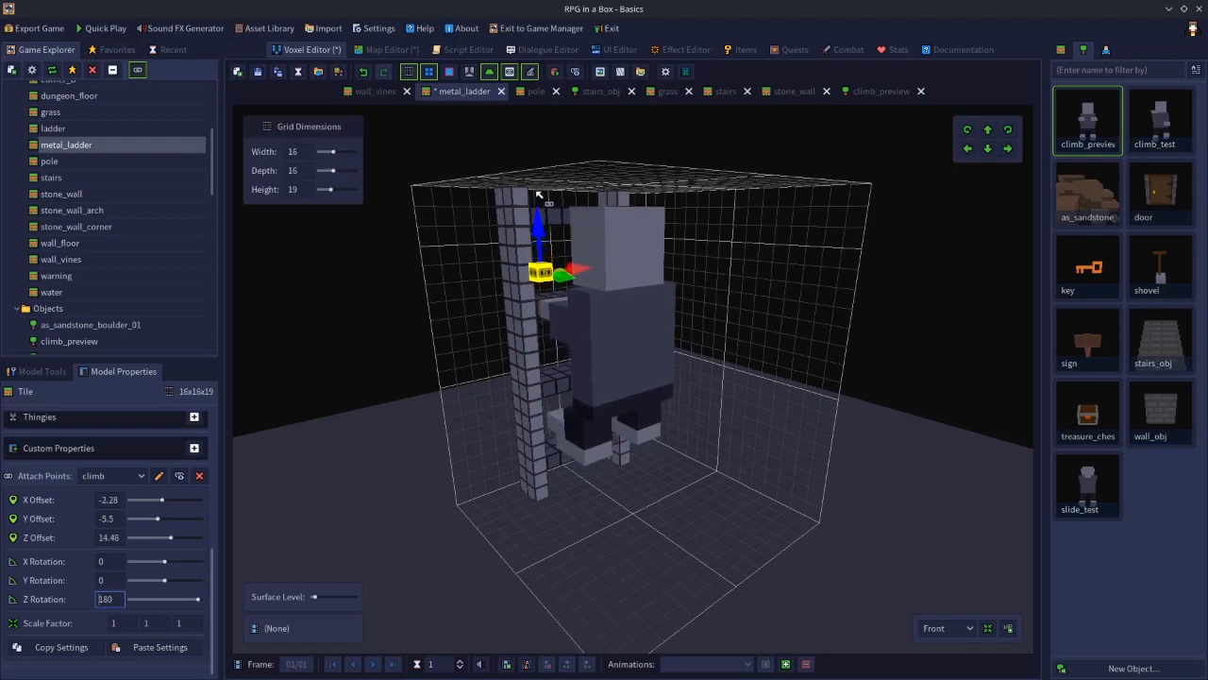
pyautogui.moveTo(715, 354); pyautogui.dragTo(493, 331, button='middle')
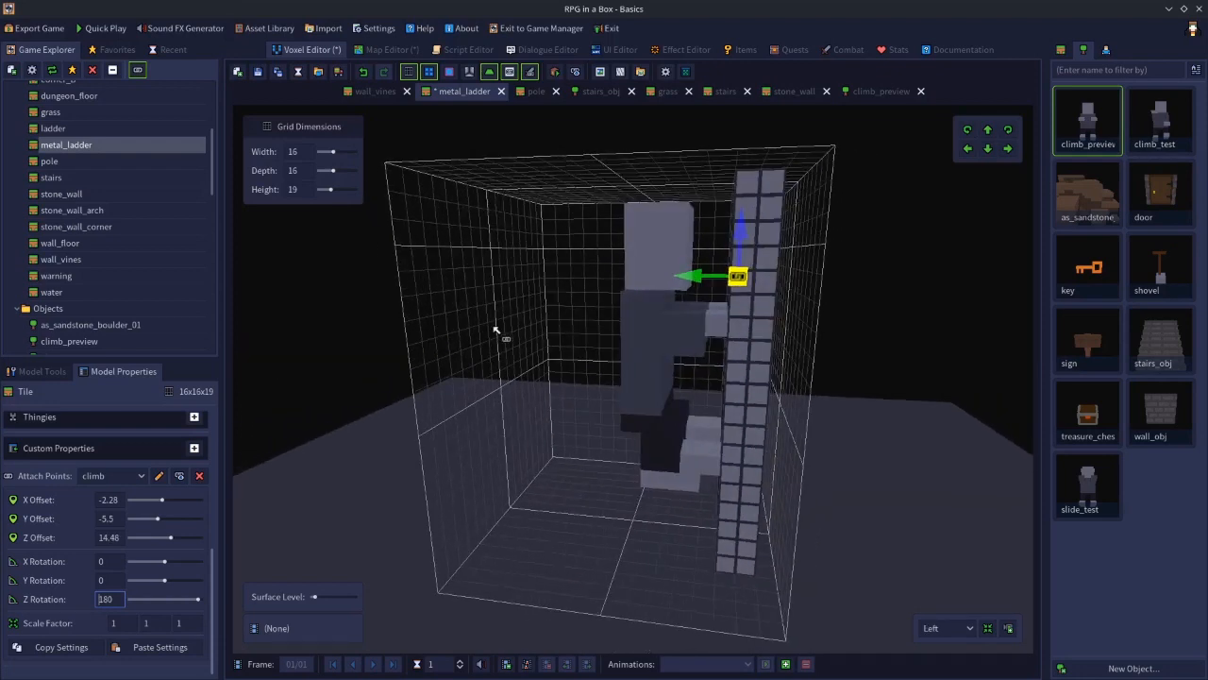
pyautogui.moveTo(666, 276); pyautogui.dragTo(694, 278)
pyautogui.moveTo(565, 343); pyautogui.dragTo(791, 348, button='middle')
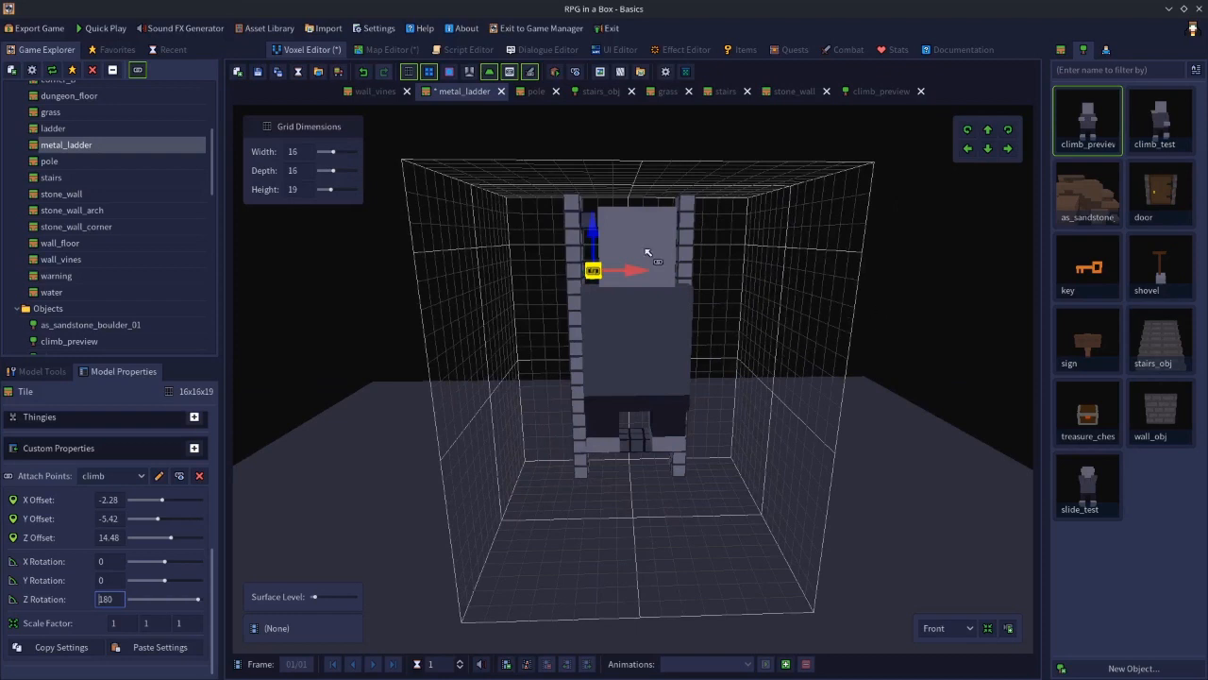
pyautogui.click(258, 72)
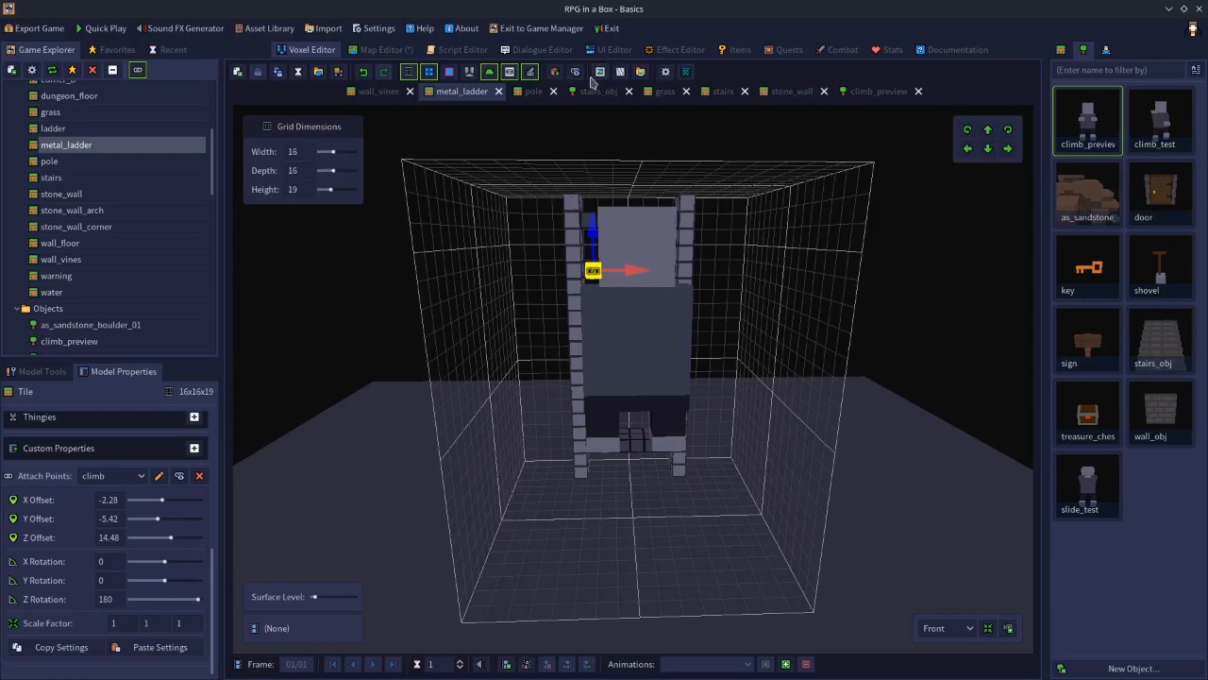
# Remove the attached object model from the climb attach point, setting it to (None)
pyautogui.click(574, 72)
pyautogui.click(583, 303)
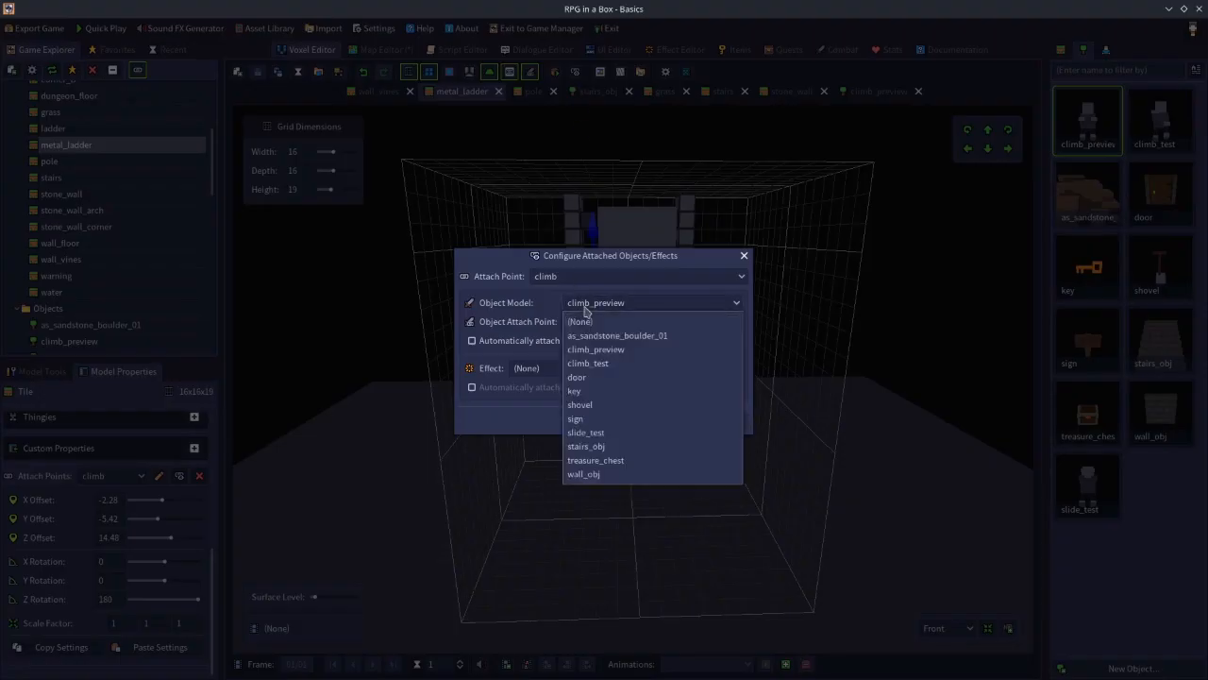
pyautogui.click(582, 321)
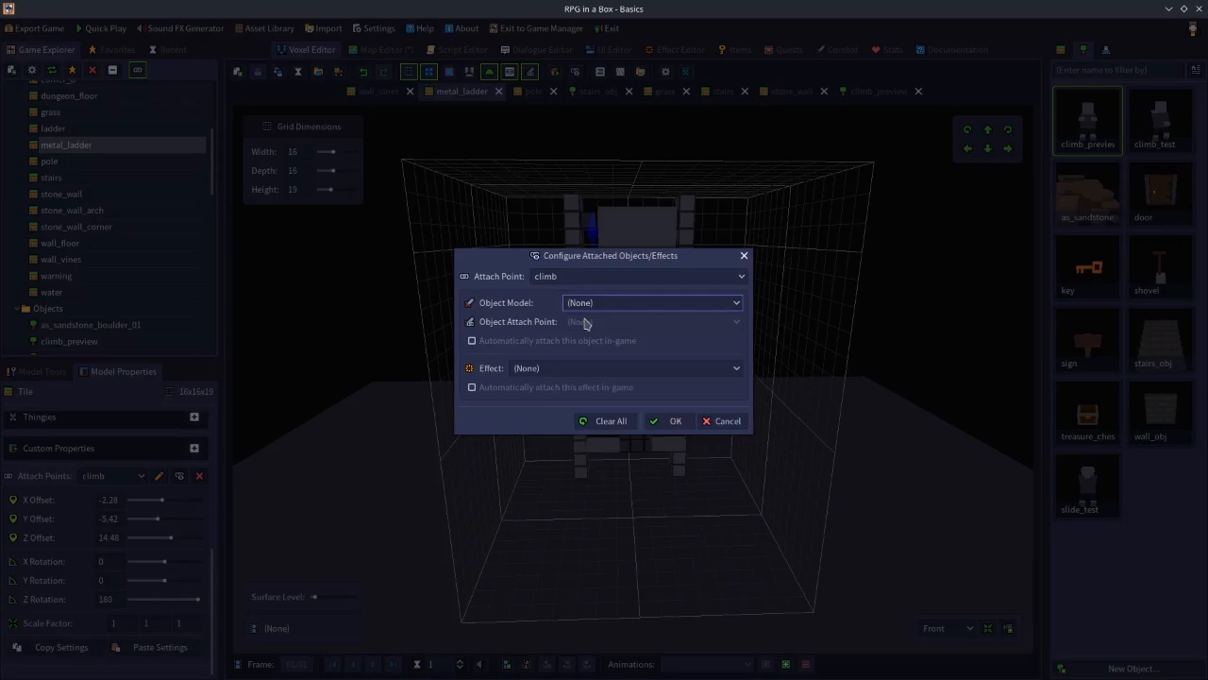
pyautogui.click(670, 424)
# Switch to the overworld map in the Map Editor
pyautogui.moveTo(928, 359); pyautogui.dragTo(841, 369, button='right')
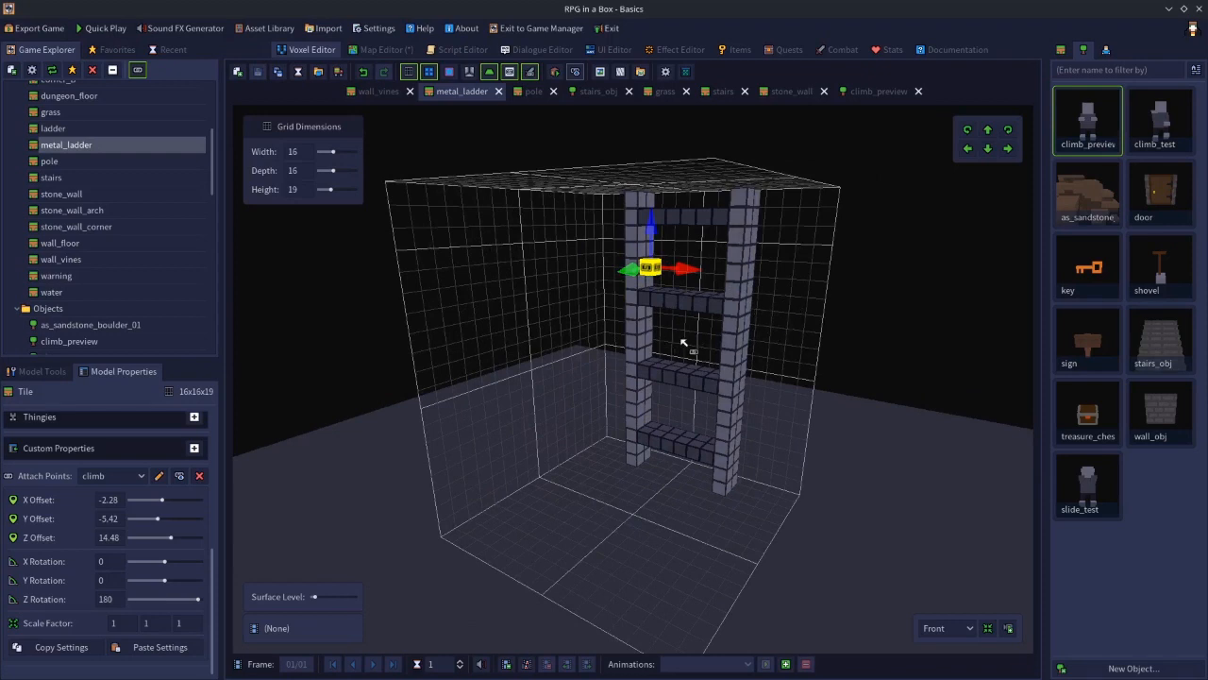
pyautogui.moveTo(746, 337); pyautogui.dragTo(783, 335, button='middle')
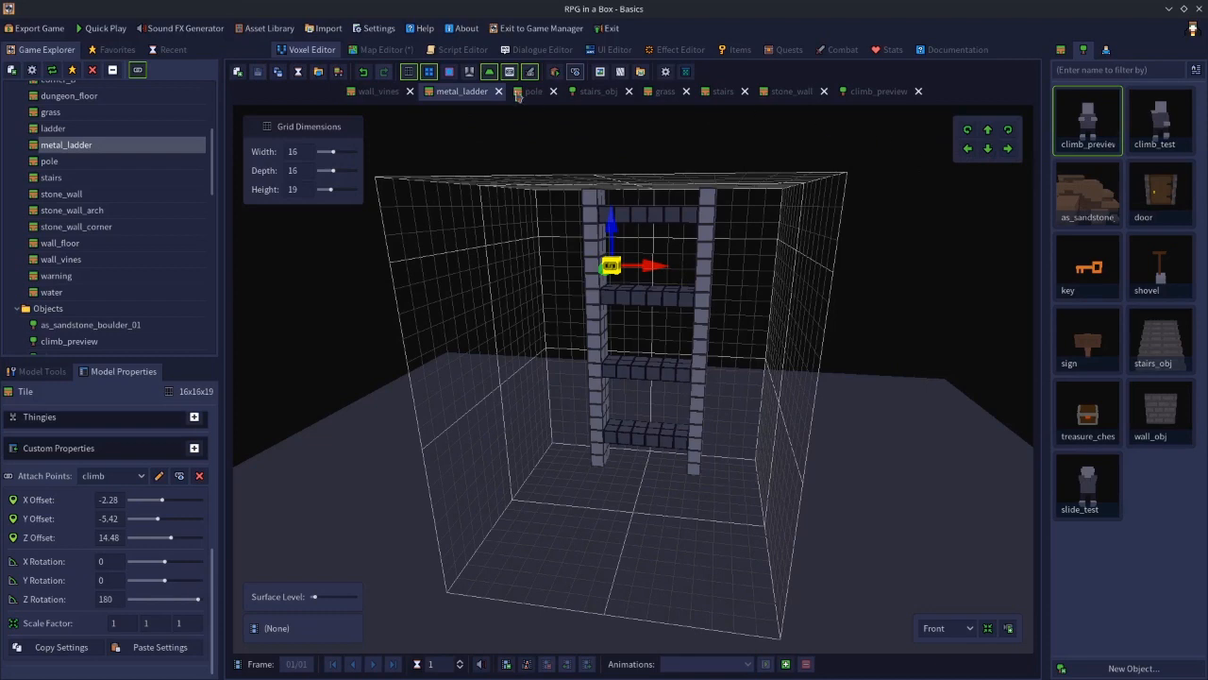
pyautogui.click(381, 49)
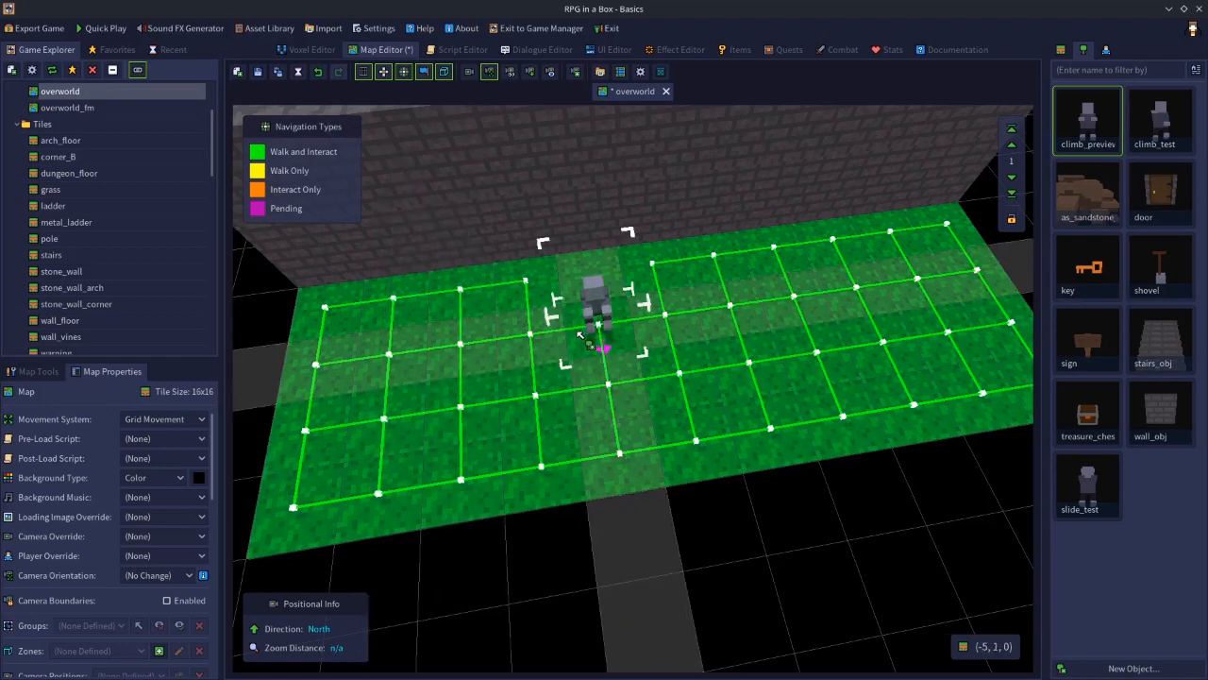
pyautogui.press('shift')
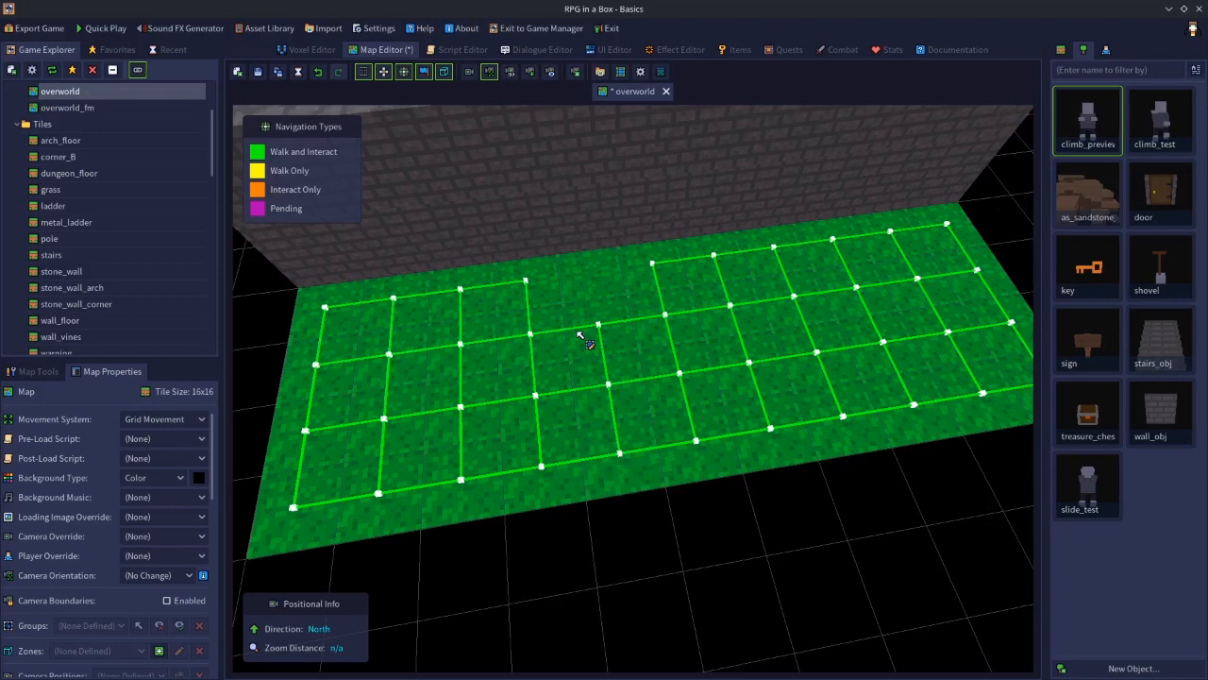
pyautogui.keyDown('shift'); pyautogui.click(339, 426); pyautogui.keyUp('shift')
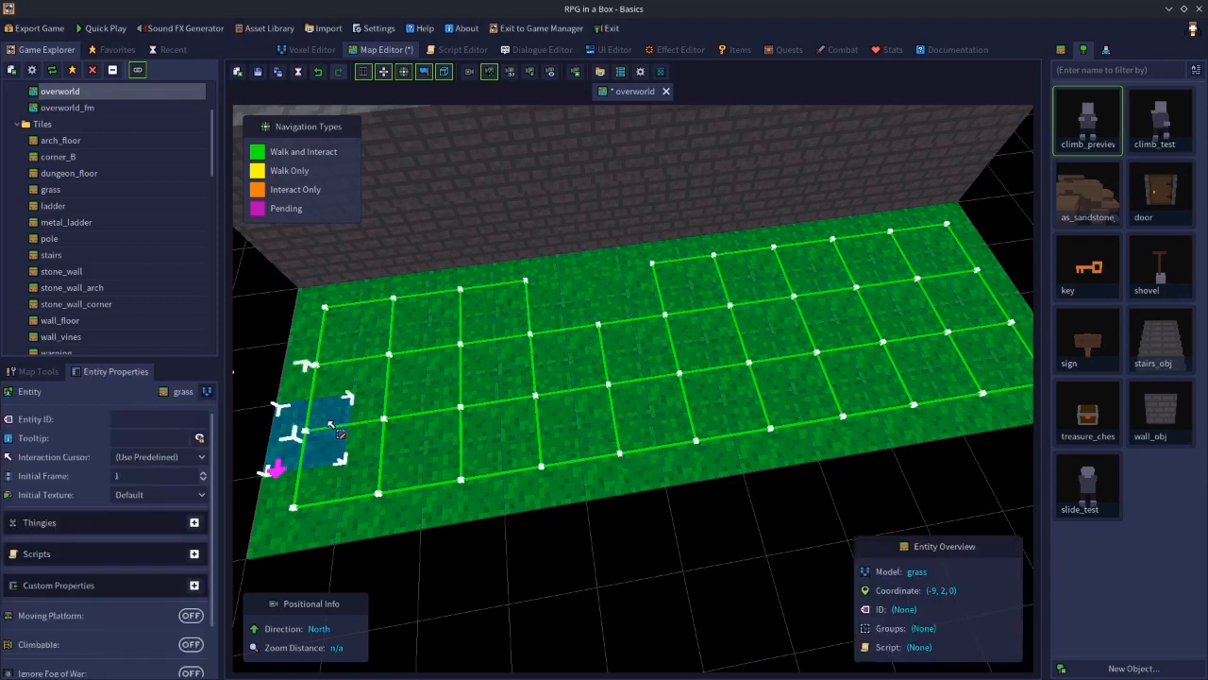
pyautogui.press('Delete')
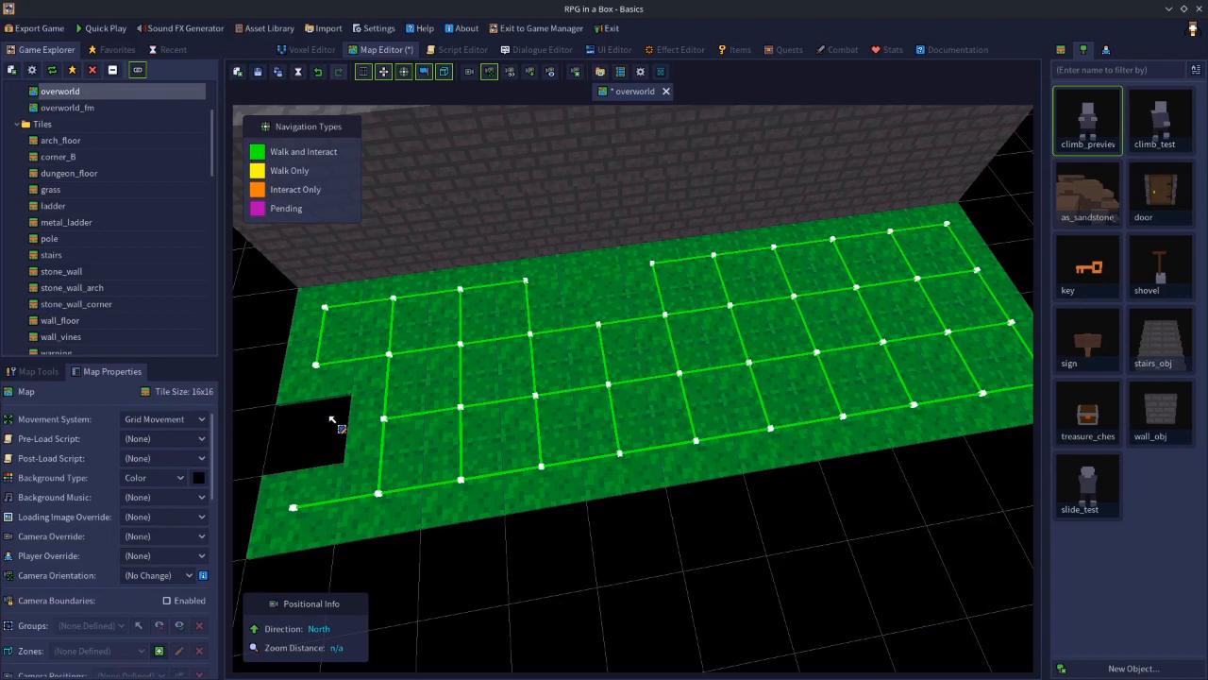
pyautogui.hotkey('ctrl', 'z')
# Replace a grass tile on the overworld's left side with the warning tile at ground level
pyautogui.keyDown('shift'); pyautogui.click(429, 420); pyautogui.keyUp('shift')
pyautogui.press('Delete')
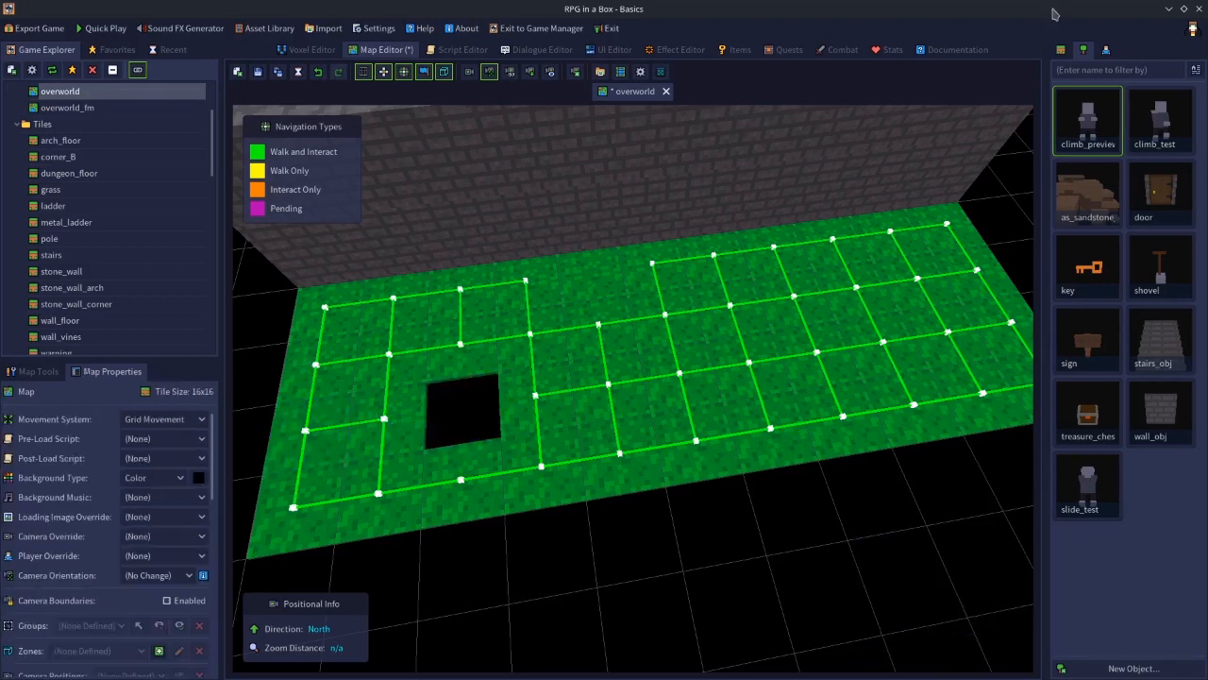
pyautogui.click(1064, 52)
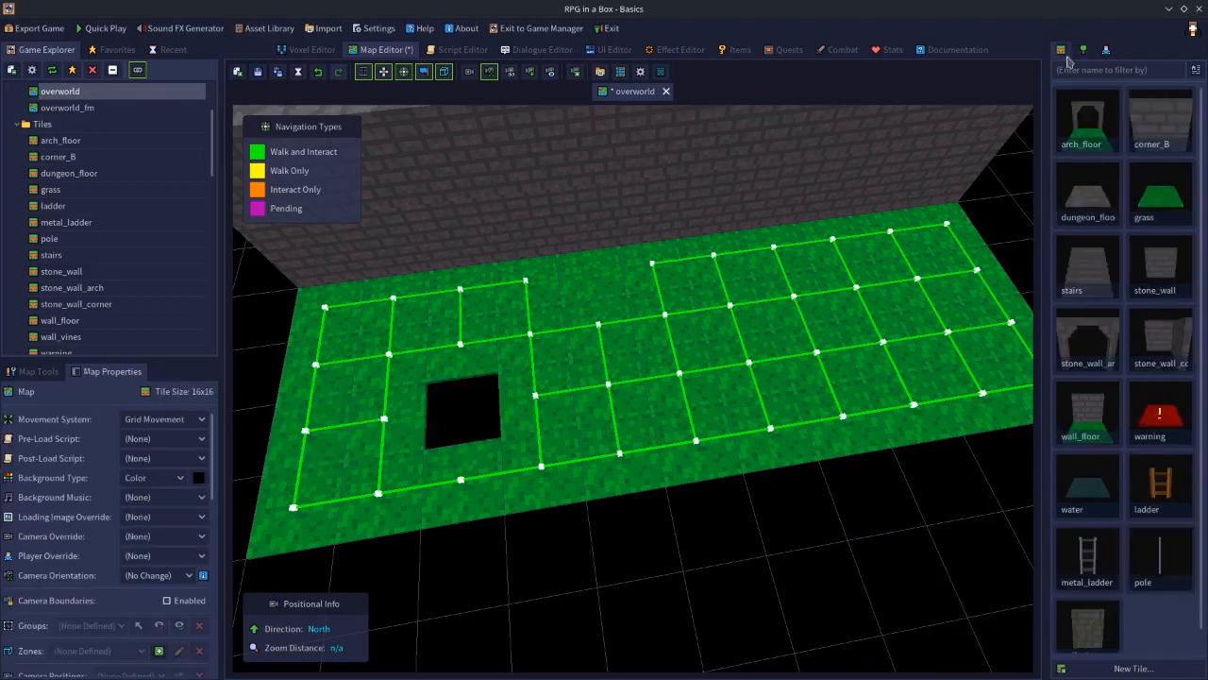
pyautogui.click(1175, 425)
pyautogui.click(1012, 179)
pyautogui.click(463, 409)
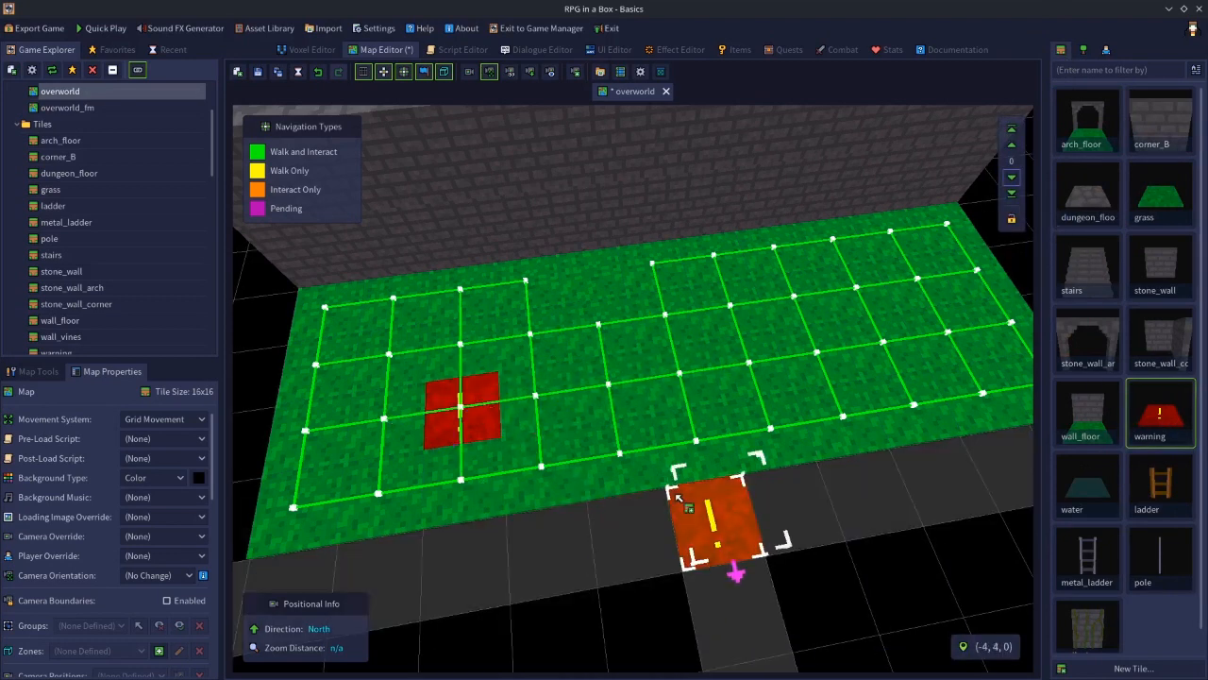
pyautogui.press('Escape')
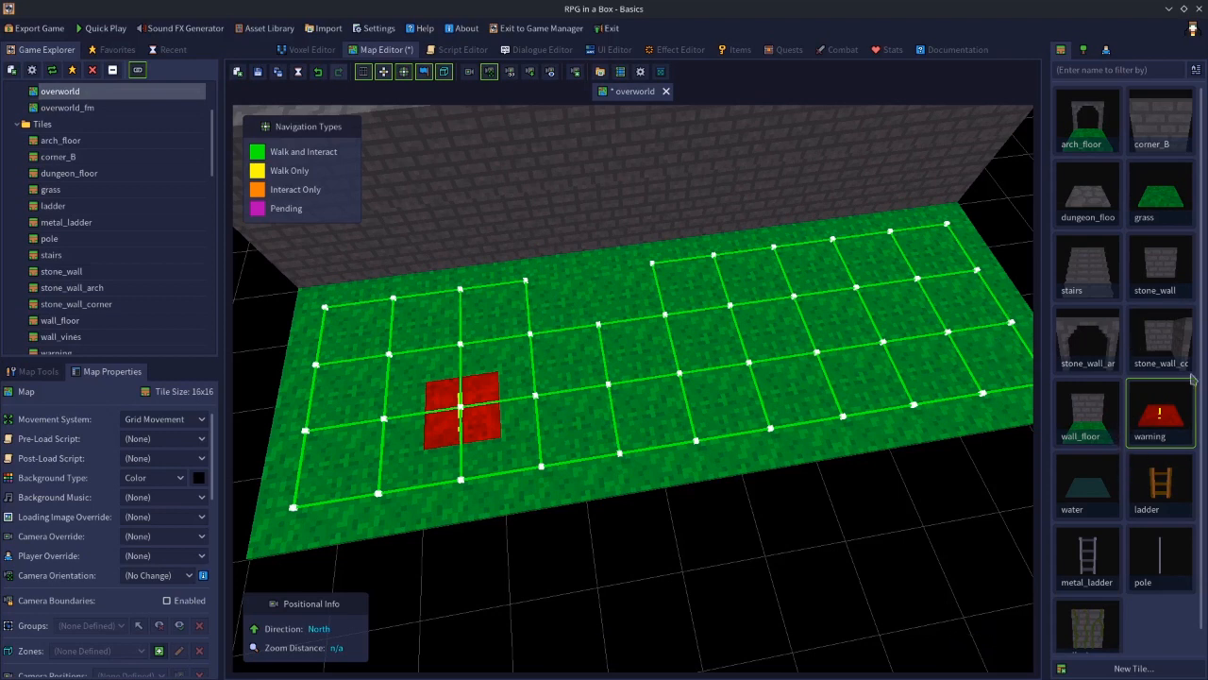
pyautogui.click(1163, 278)
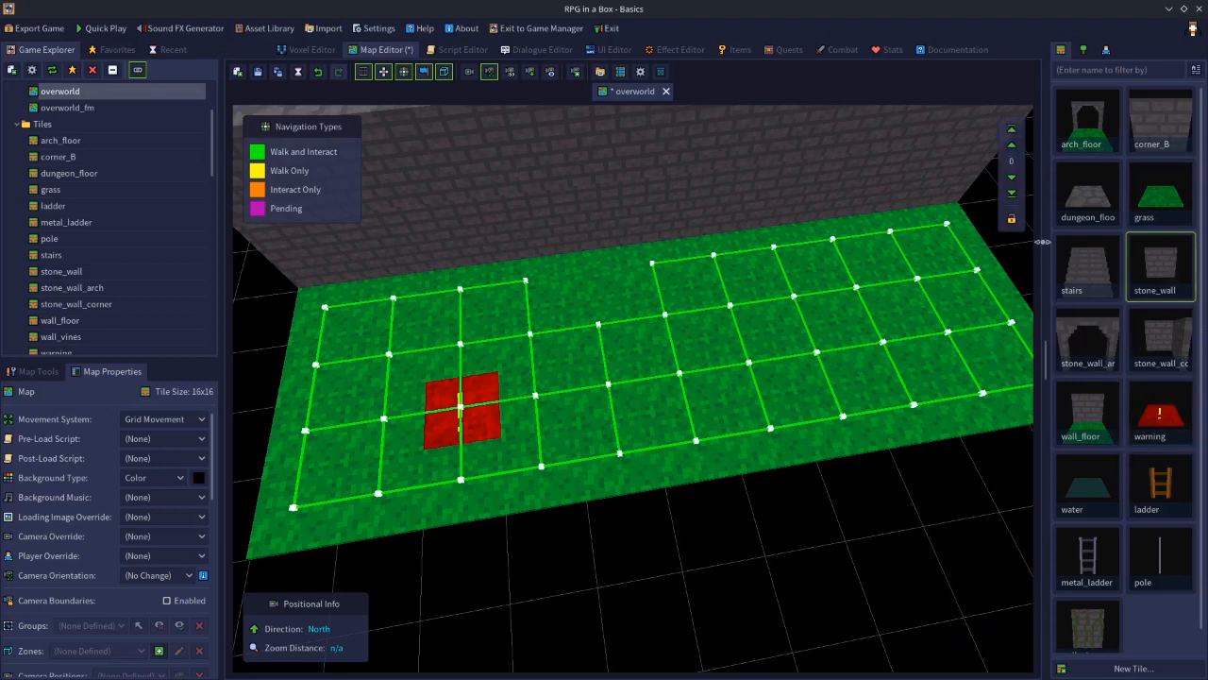
pyautogui.click(1011, 144)
pyautogui.click(459, 397)
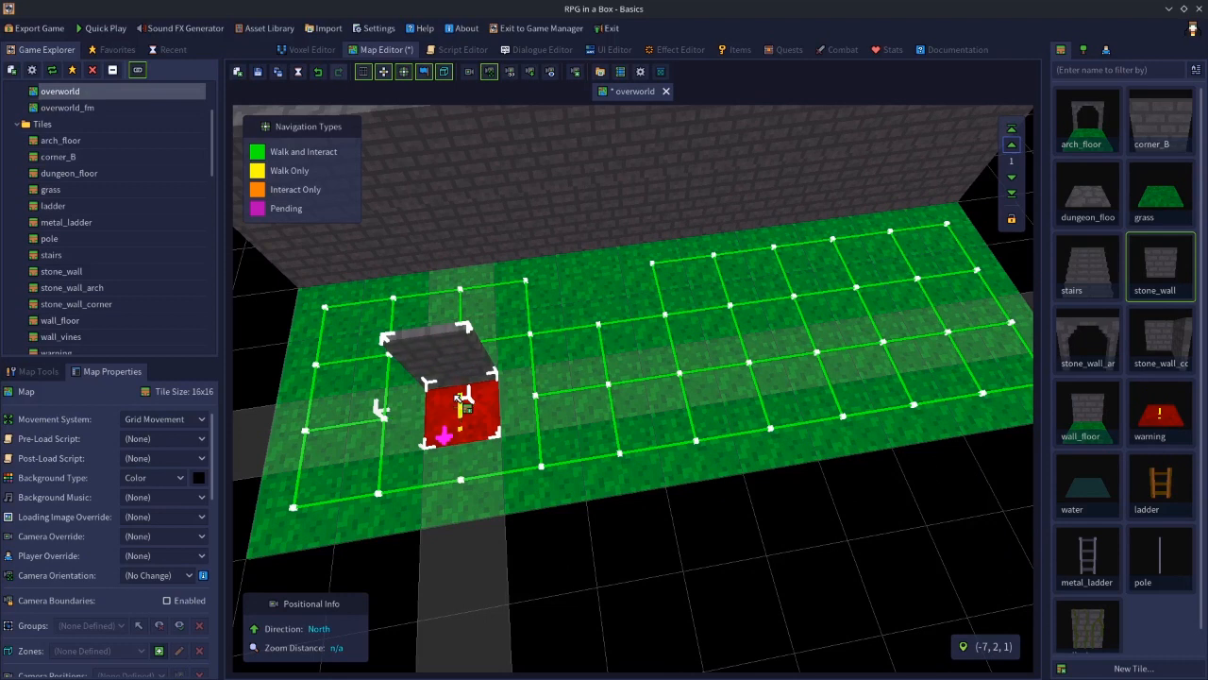
pyautogui.click(1105, 555)
pyautogui.click(470, 419)
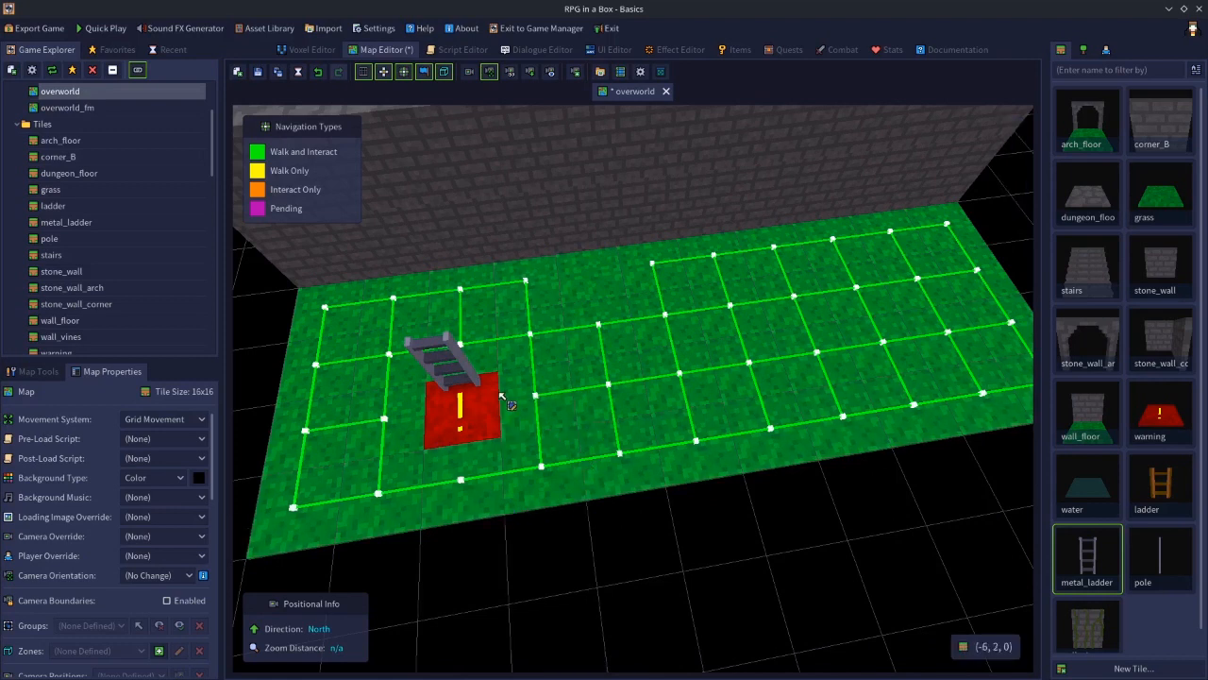
pyautogui.click(459, 363)
pyautogui.press('Delete')
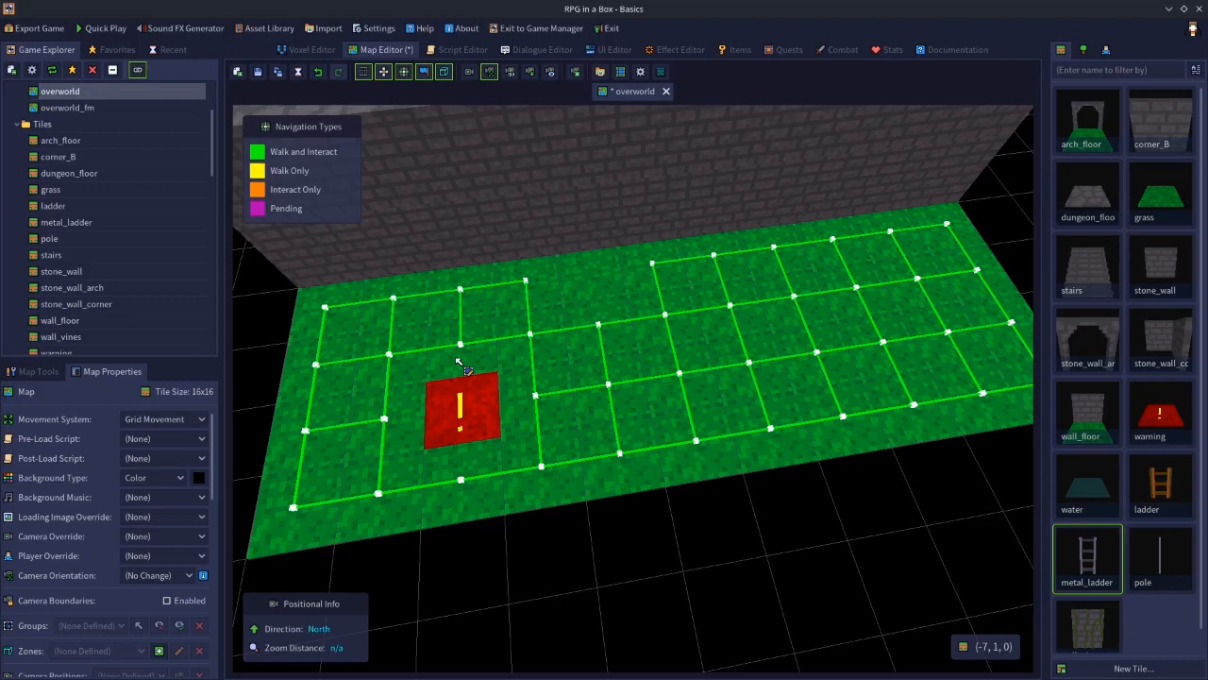
# Open the stone_wall tile in the Voxel Editor and orbit around it to examine its shape
pyautogui.click(316, 50)
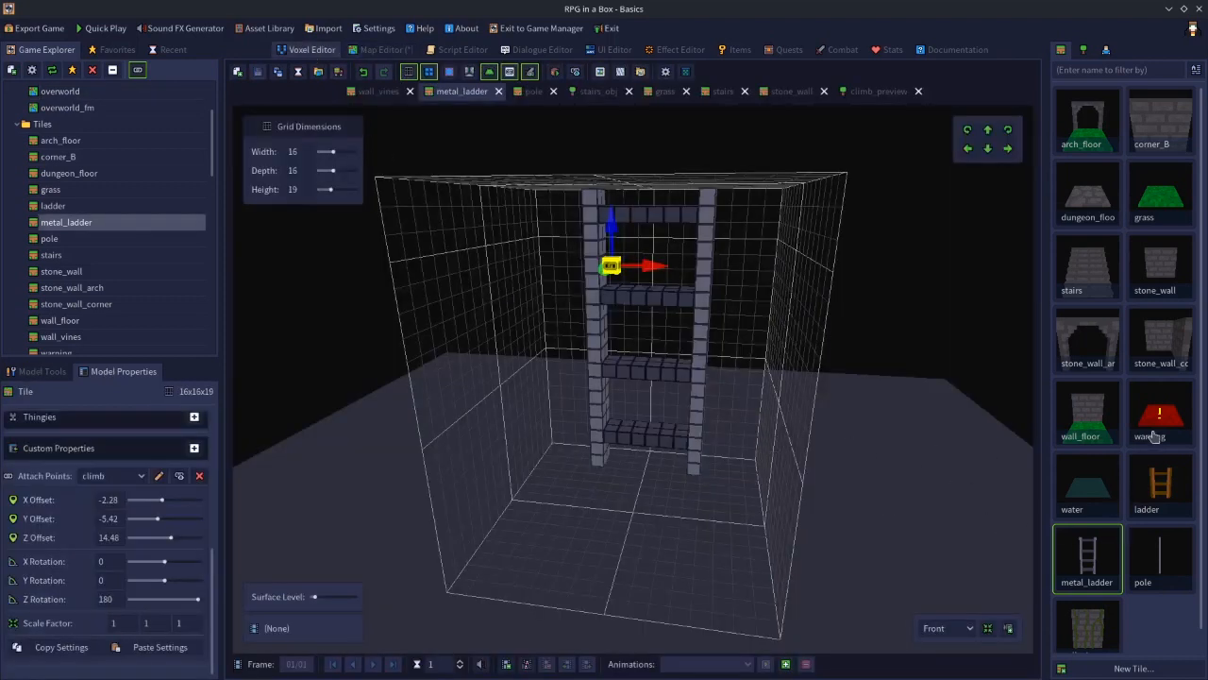
pyautogui.click(1176, 262)
pyautogui.moveTo(769, 472)
pyautogui.mouseDown(button='right')
pyautogui.moveTo(553, 516)
pyautogui.moveTo(770, 509)
pyautogui.moveTo(773, 452)
pyautogui.mouseUp(button='right')
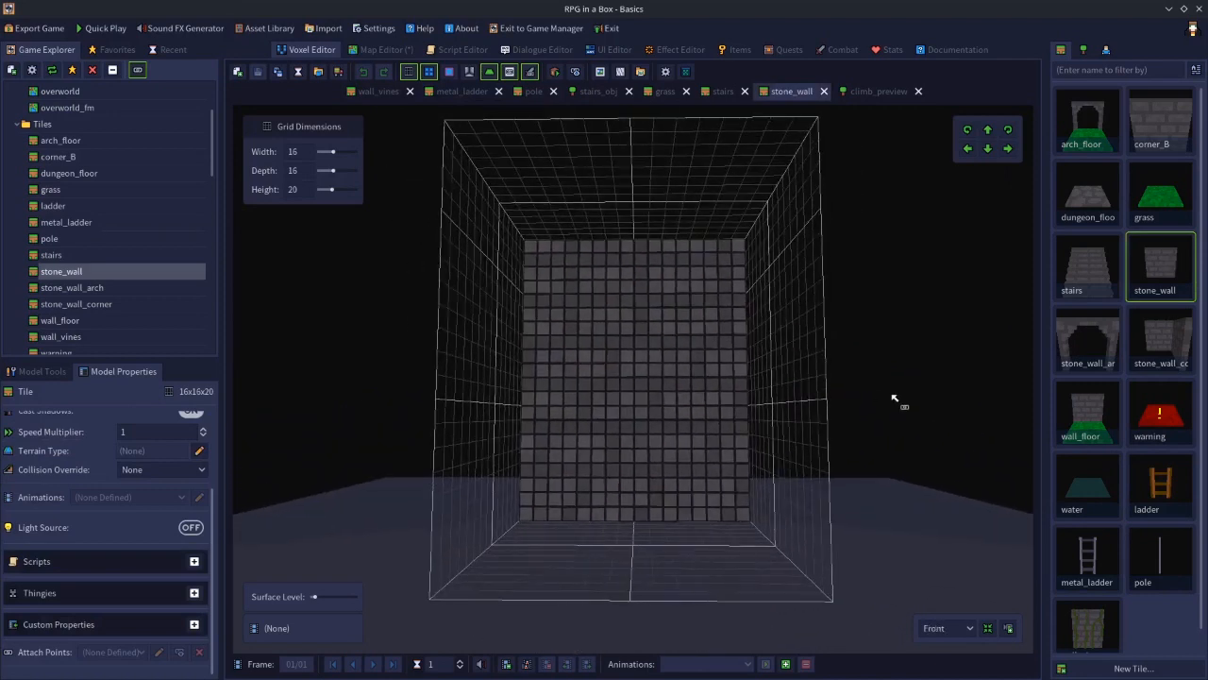
pyautogui.moveTo(852, 405); pyautogui.dragTo(852, 463, button='right')
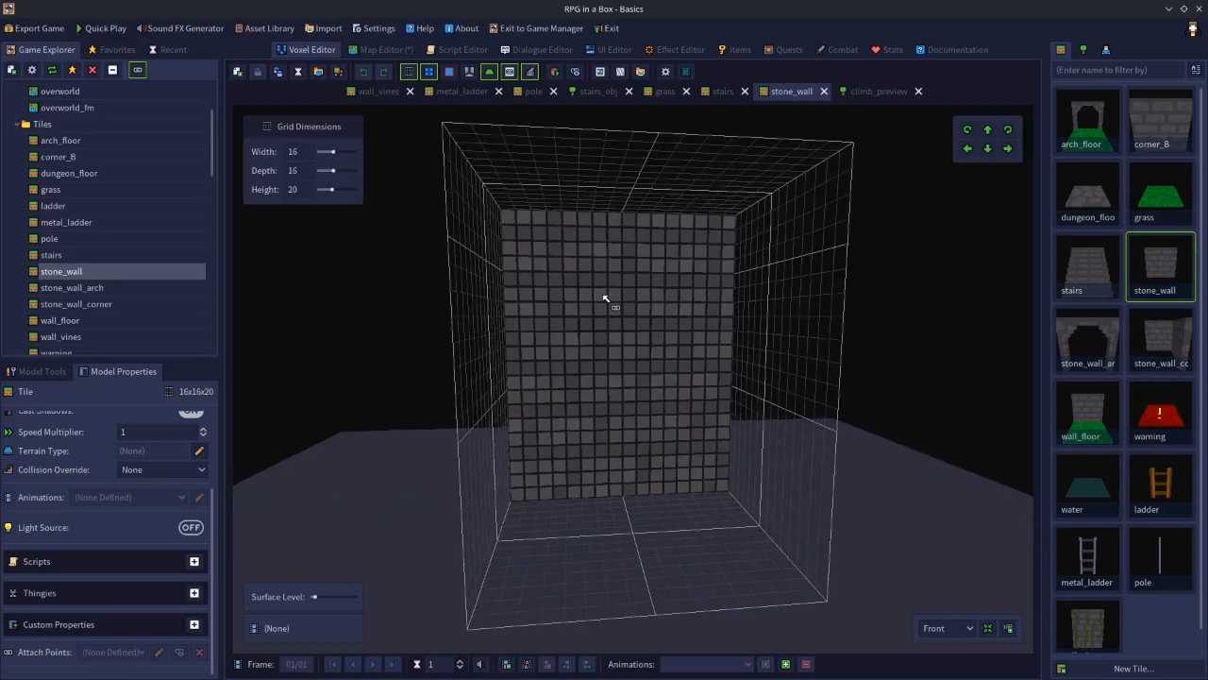
pyautogui.moveTo(636, 284); pyautogui.dragTo(643, 309, button='right')
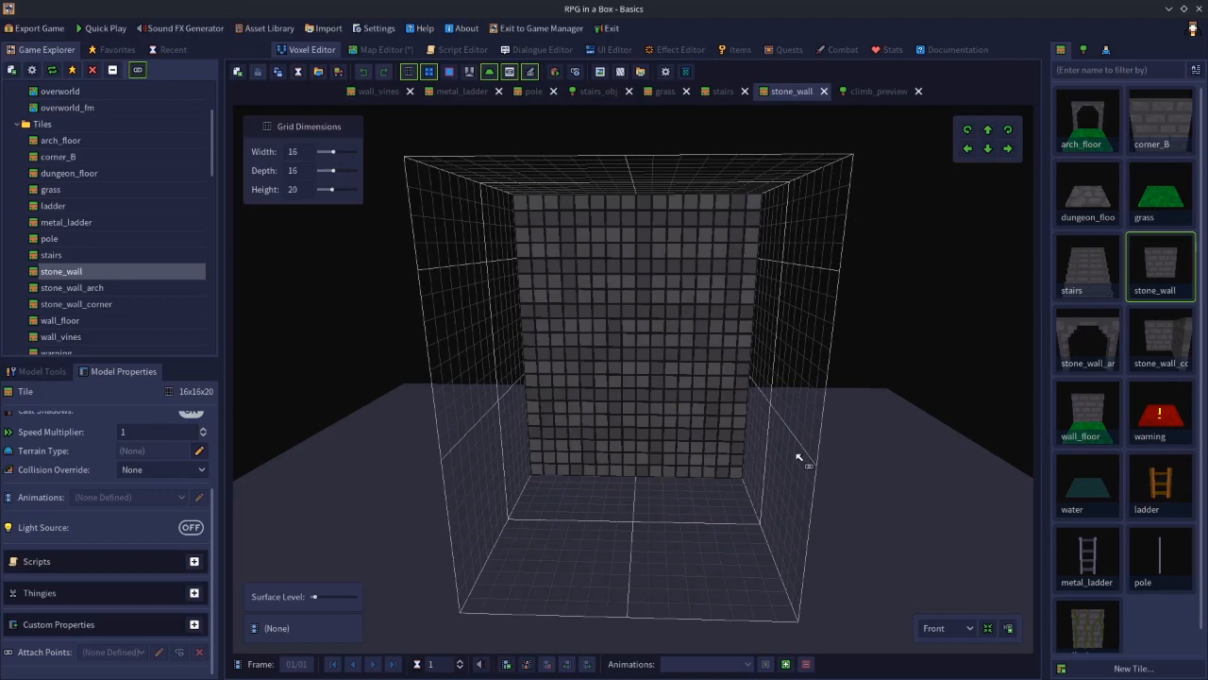
pyautogui.moveTo(667, 492); pyautogui.dragTo(809, 393, button='right')
pyautogui.moveTo(702, 454); pyautogui.dragTo(741, 28, button='right')
pyautogui.moveTo(720, 318); pyautogui.dragTo(687, 542, button='right')
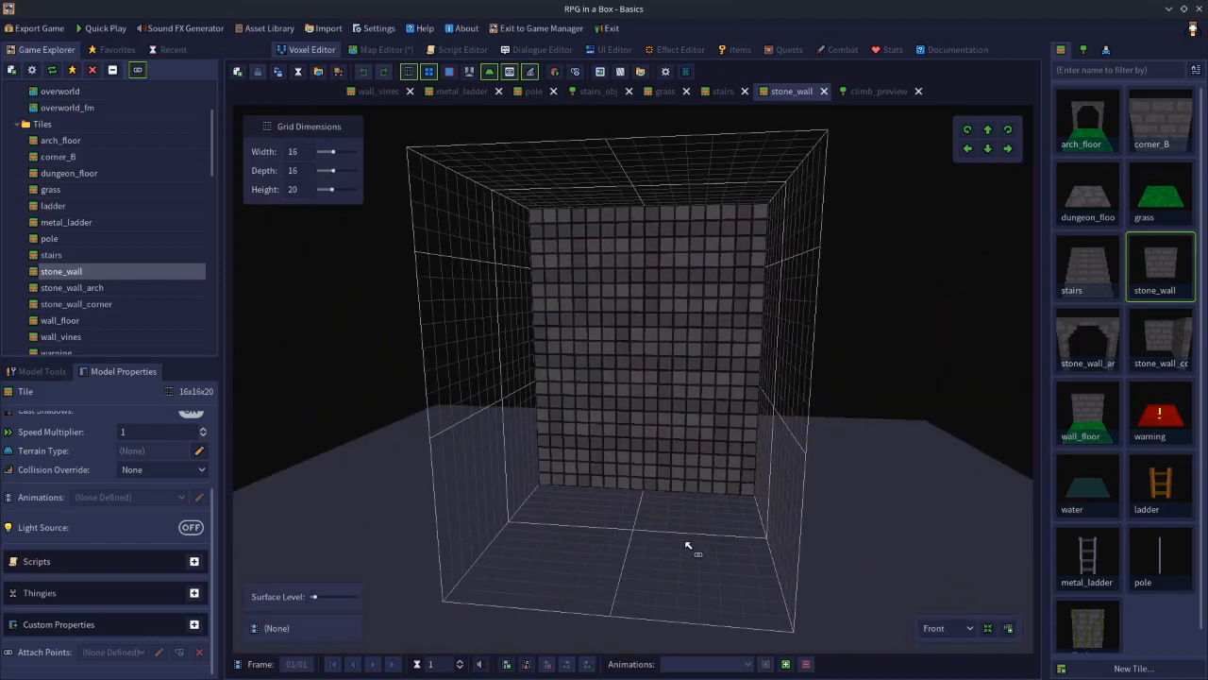
pyautogui.moveTo(718, 447)
pyautogui.mouseDown(button='right')
pyautogui.moveTo(504, 474)
pyautogui.moveTo(607, 488)
pyautogui.moveTo(783, 459)
pyautogui.moveTo(688, 450)
pyautogui.moveTo(715, 449)
pyautogui.mouseUp(button='right')
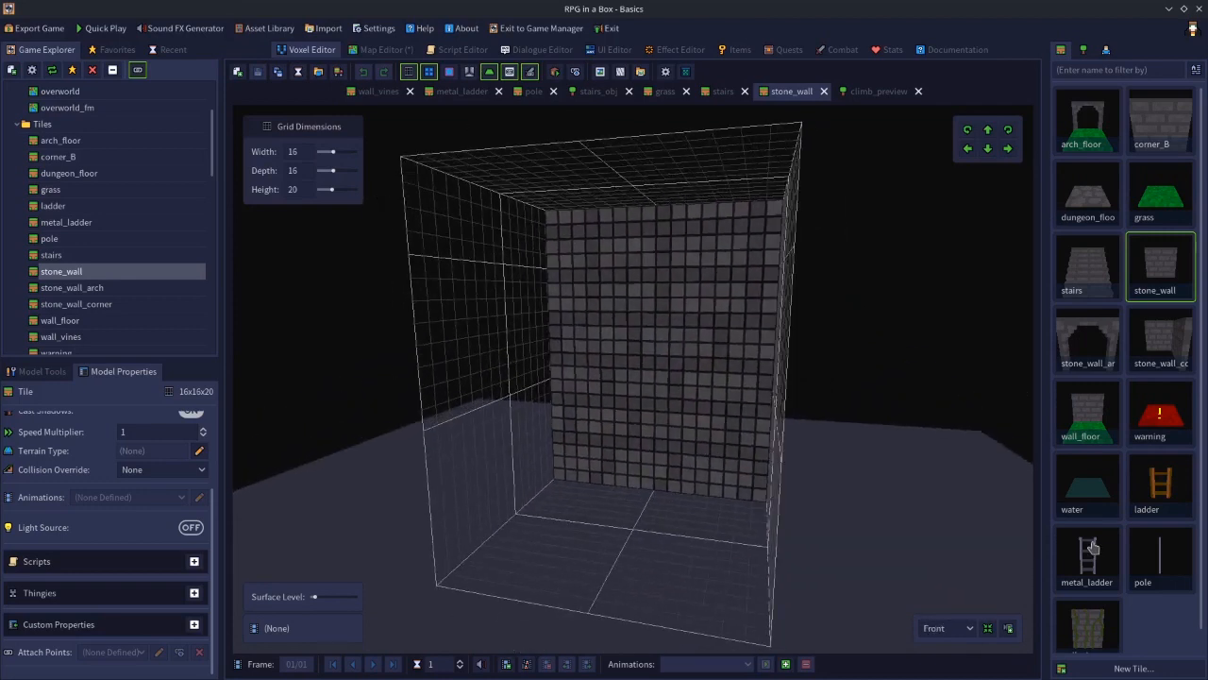
# Inspect the metal_ladder tile in the Voxel Editor, then switch back to the overworld map in the Map Editor
pyautogui.click(475, 95)
pyautogui.moveTo(731, 402); pyautogui.dragTo(658, 418, button='right')
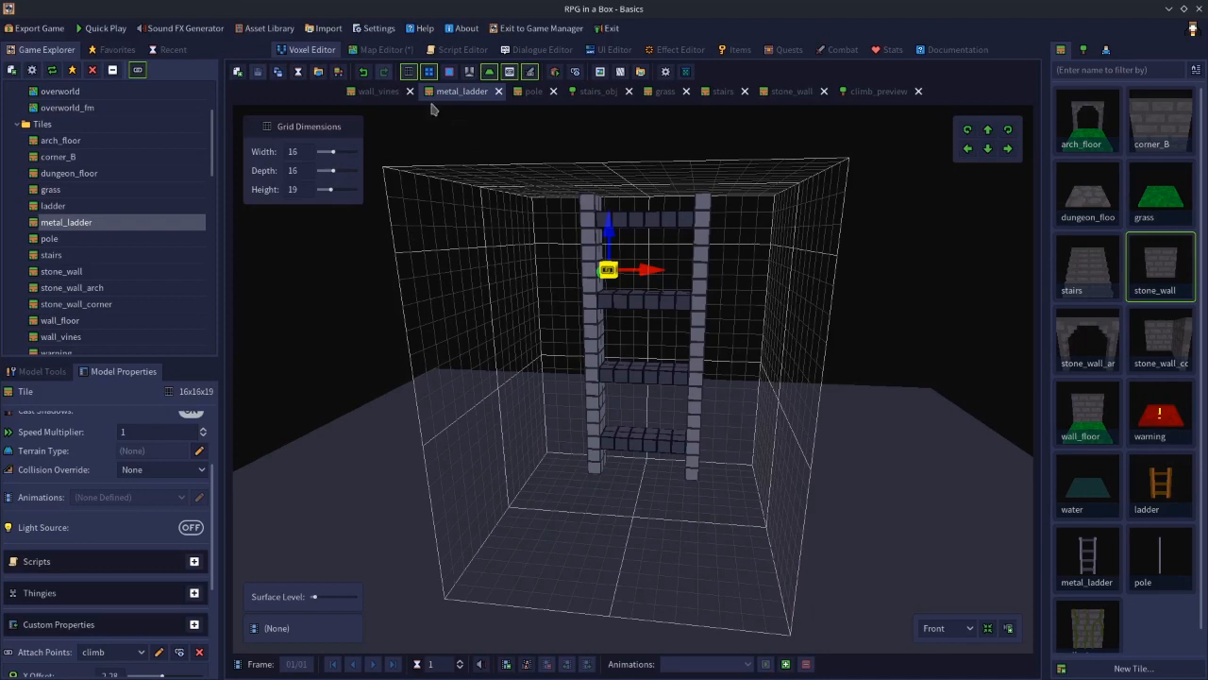
pyautogui.click(383, 50)
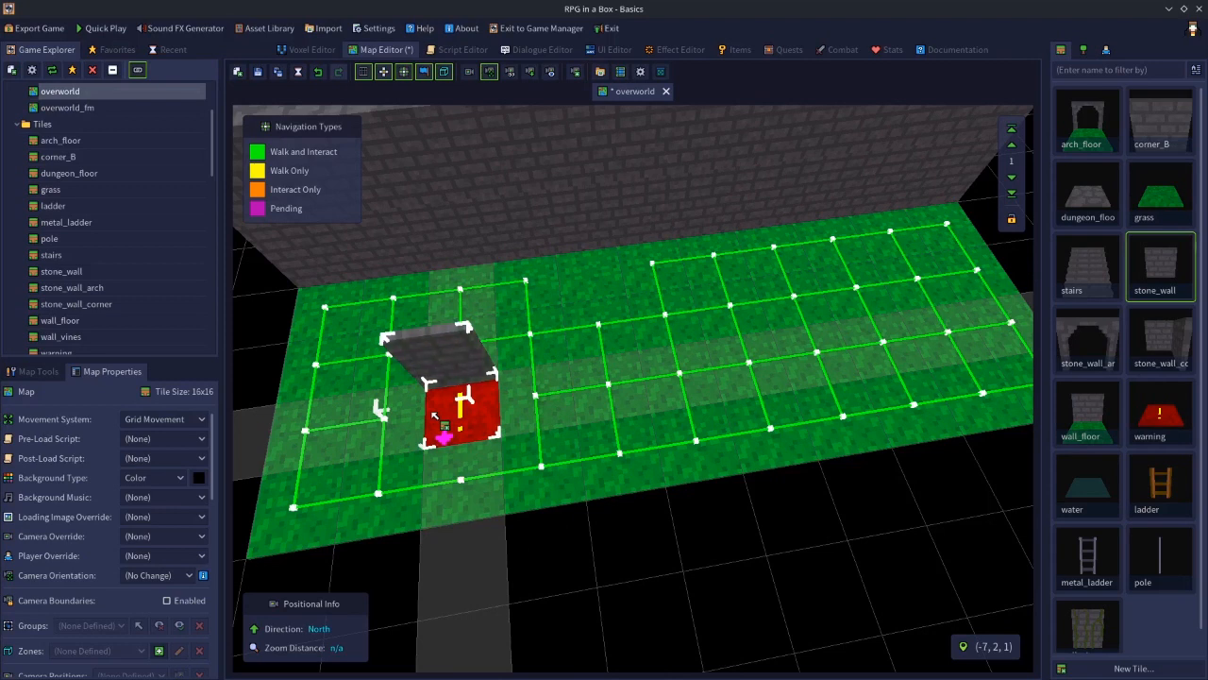
# Place a metal_ladder on the warning tile, then select and delete it
pyautogui.press('n')
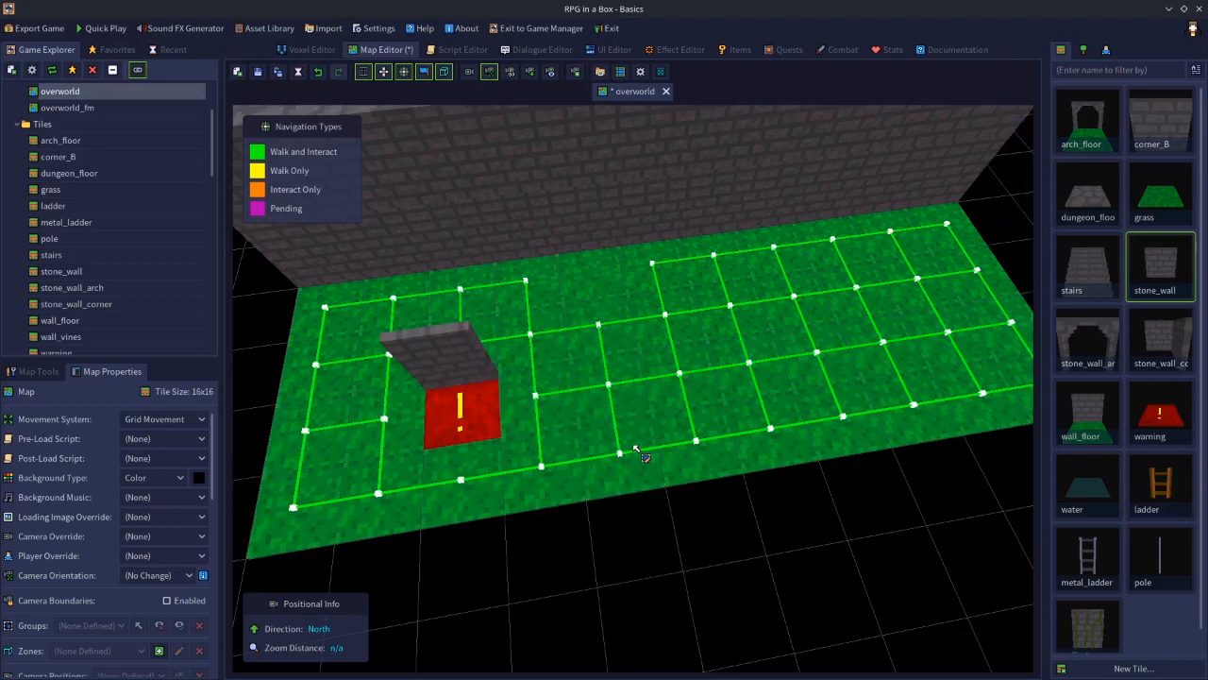
pyautogui.click(1079, 562)
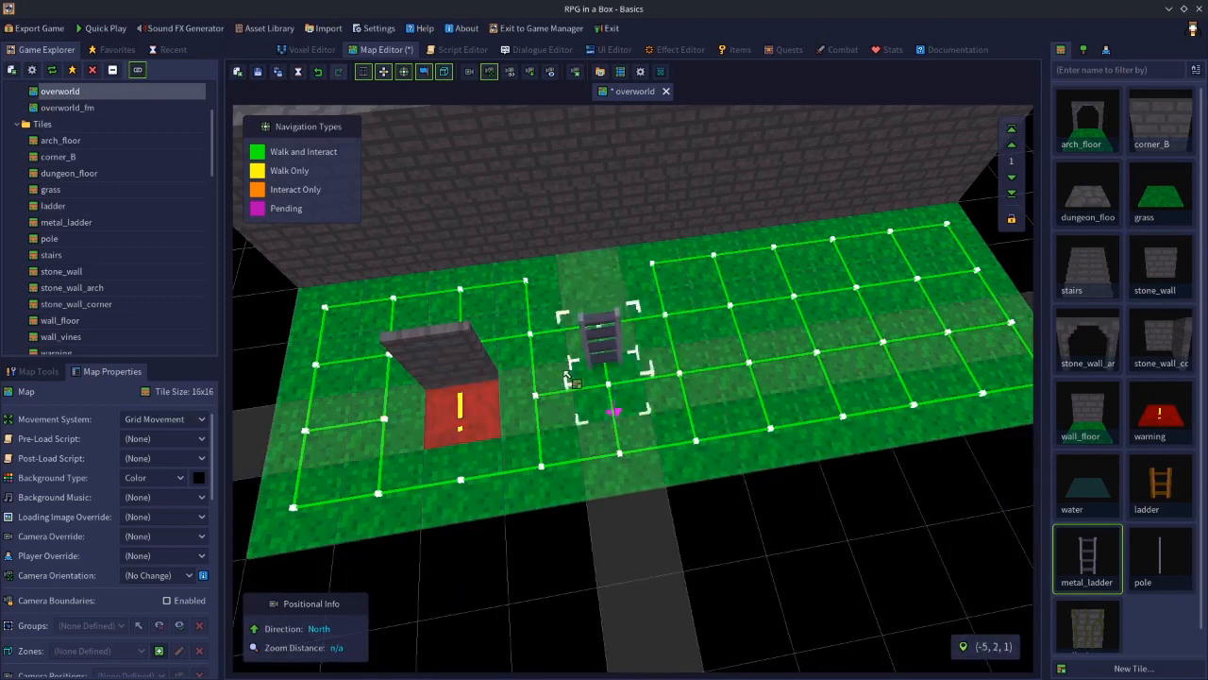
pyautogui.click(453, 395)
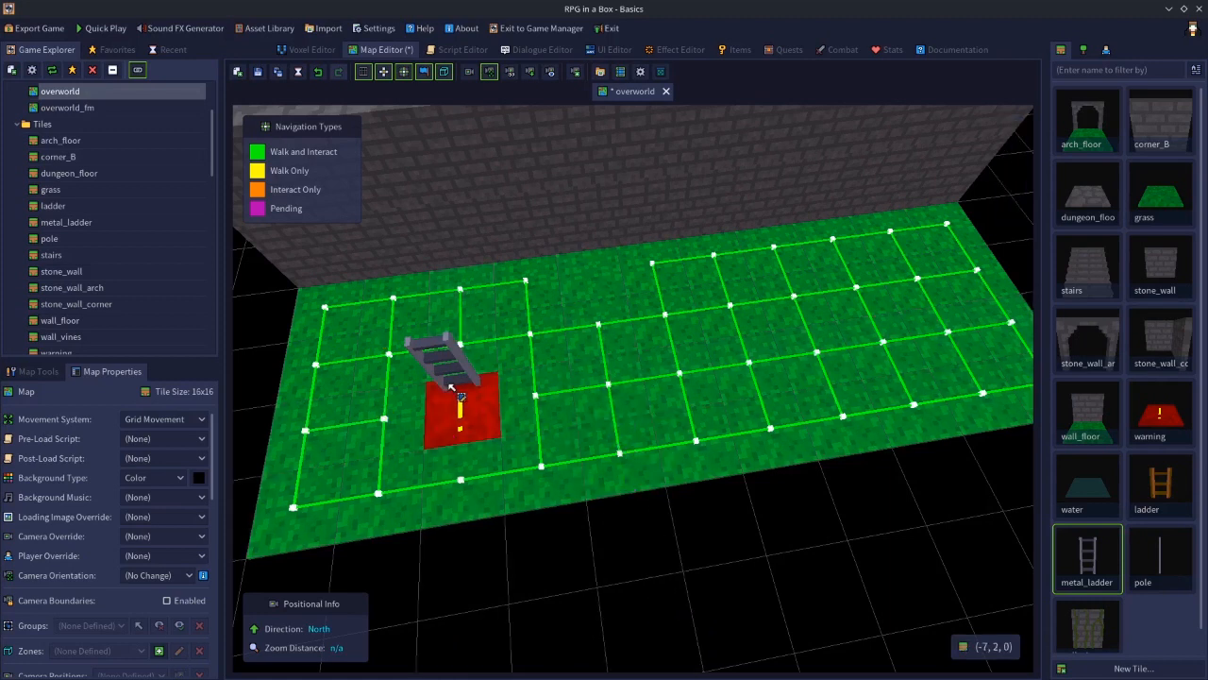
pyautogui.click(466, 370)
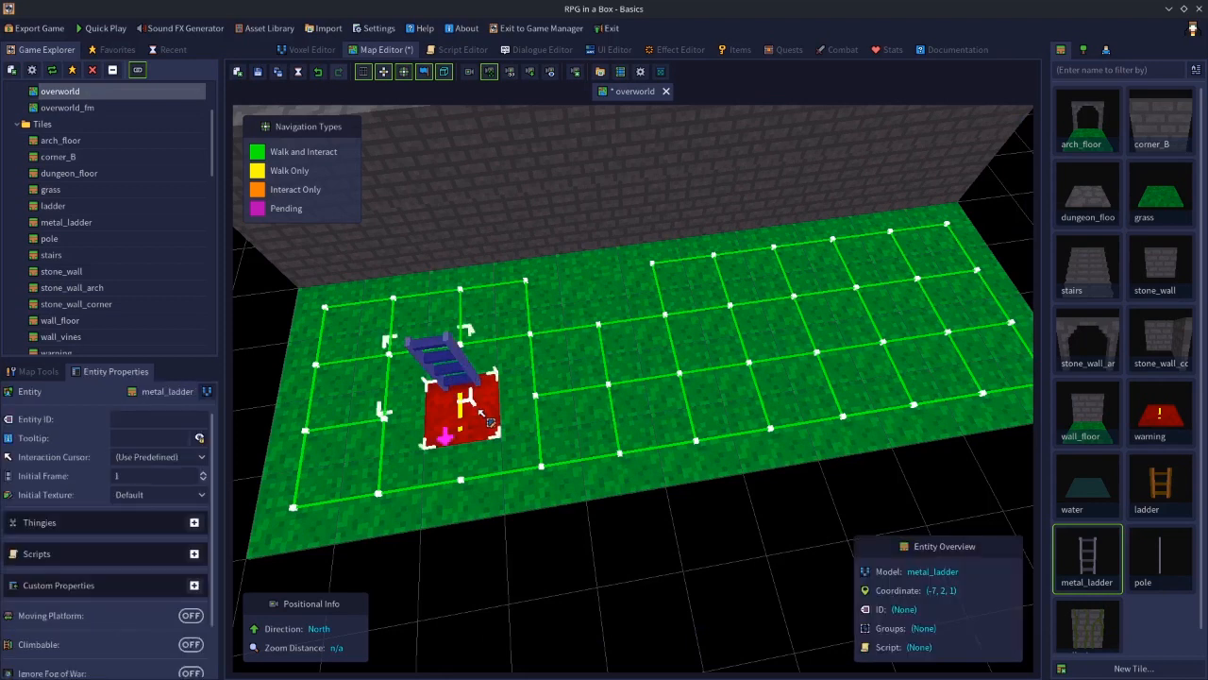
pyautogui.press('Delete')
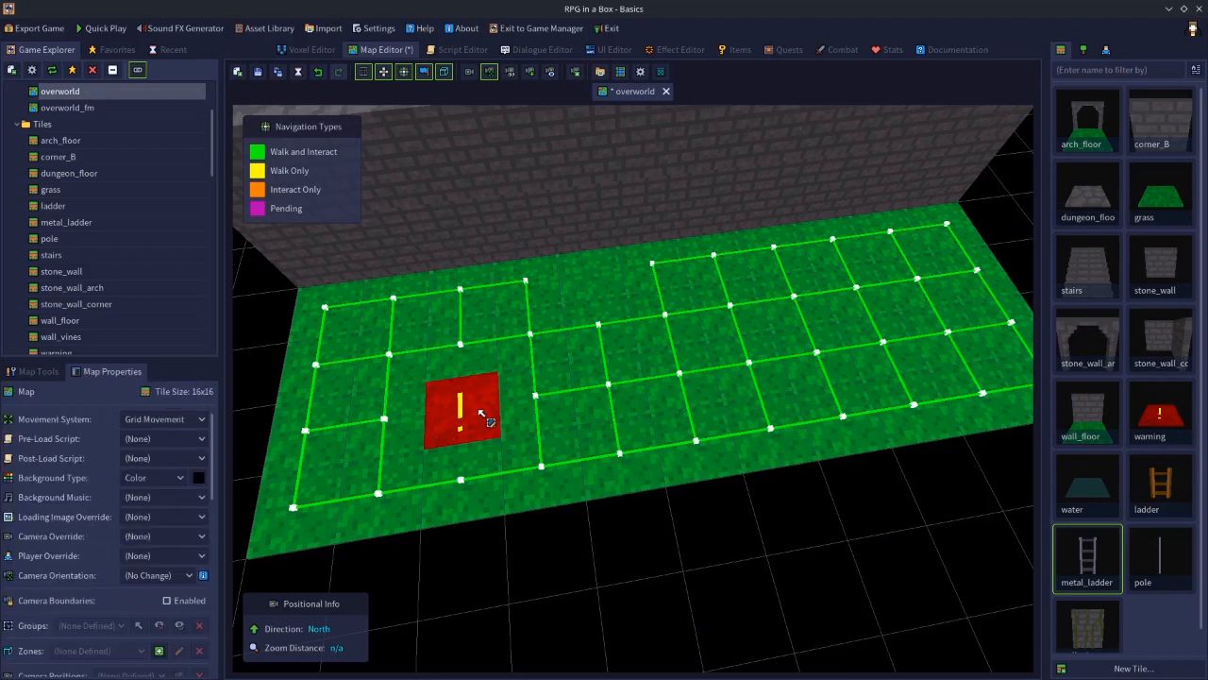
# Place a twice-rotated stone_wall tile behind the warning tile and a metal_ladder against it
pyautogui.click(1160, 269)
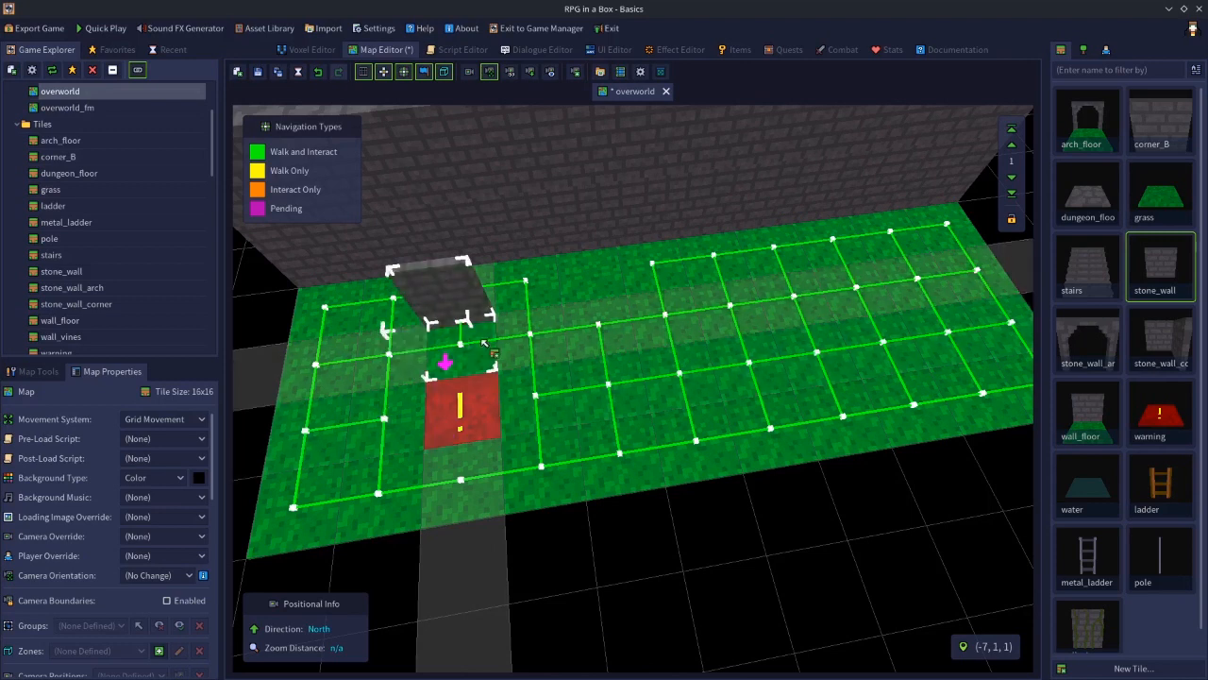
pyautogui.press('r')
pyautogui.press('r')
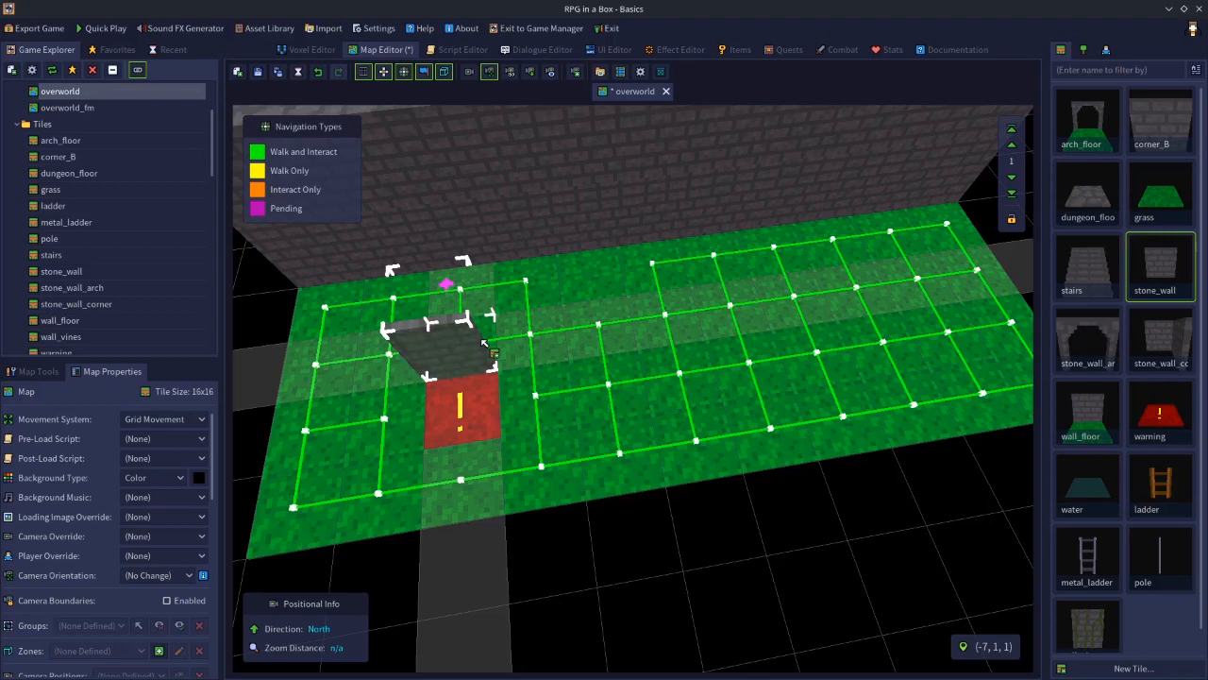
pyautogui.click(484, 342)
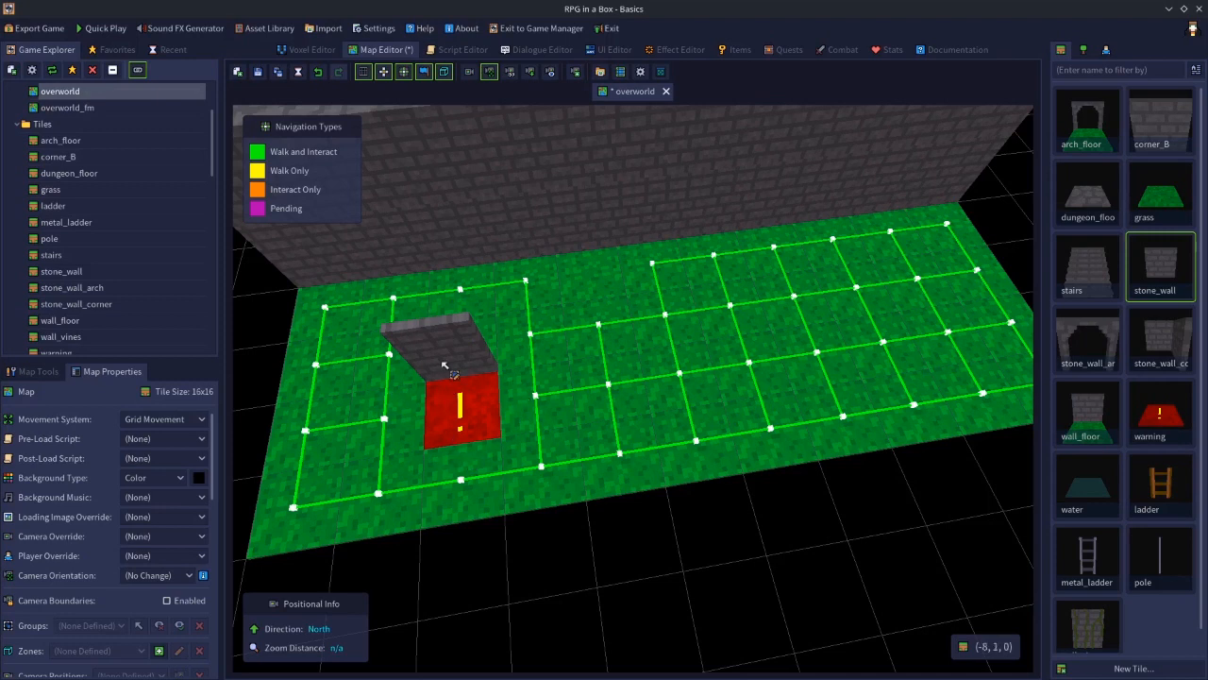
pyautogui.click(1107, 559)
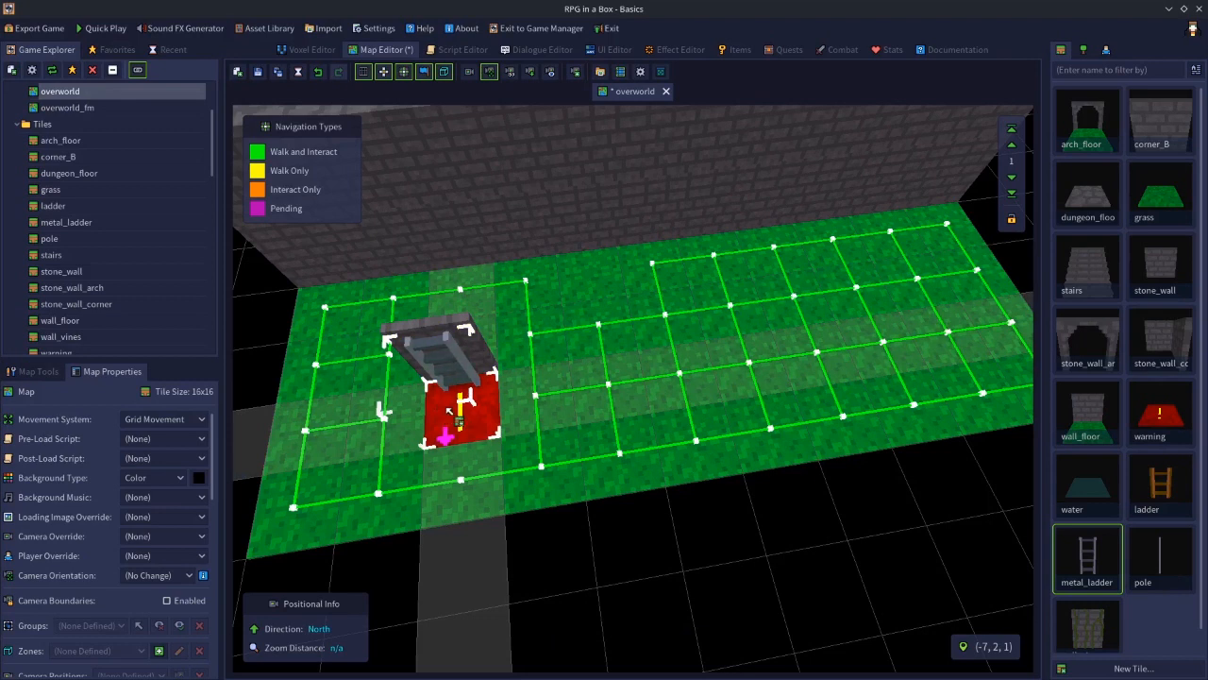
pyautogui.click(462, 357)
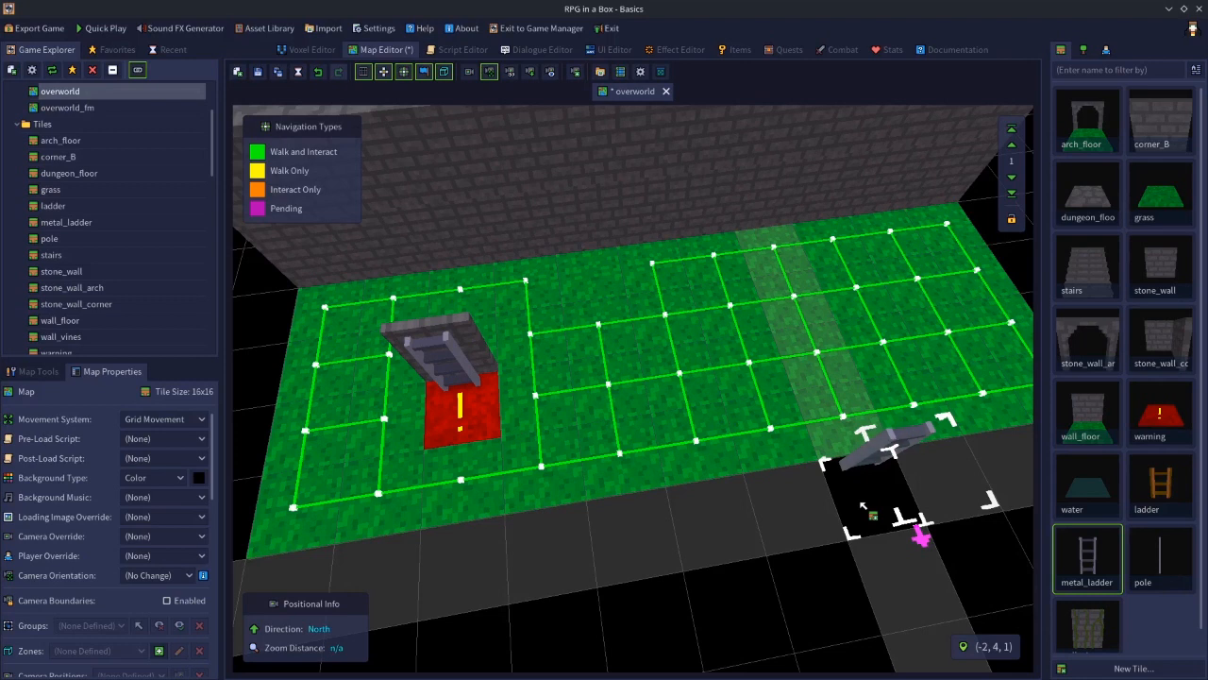
# Erase the ladder, the stone wall and the warning tile from the overworld's left side
pyautogui.click(463, 365)
pyautogui.rightClick(463, 364)
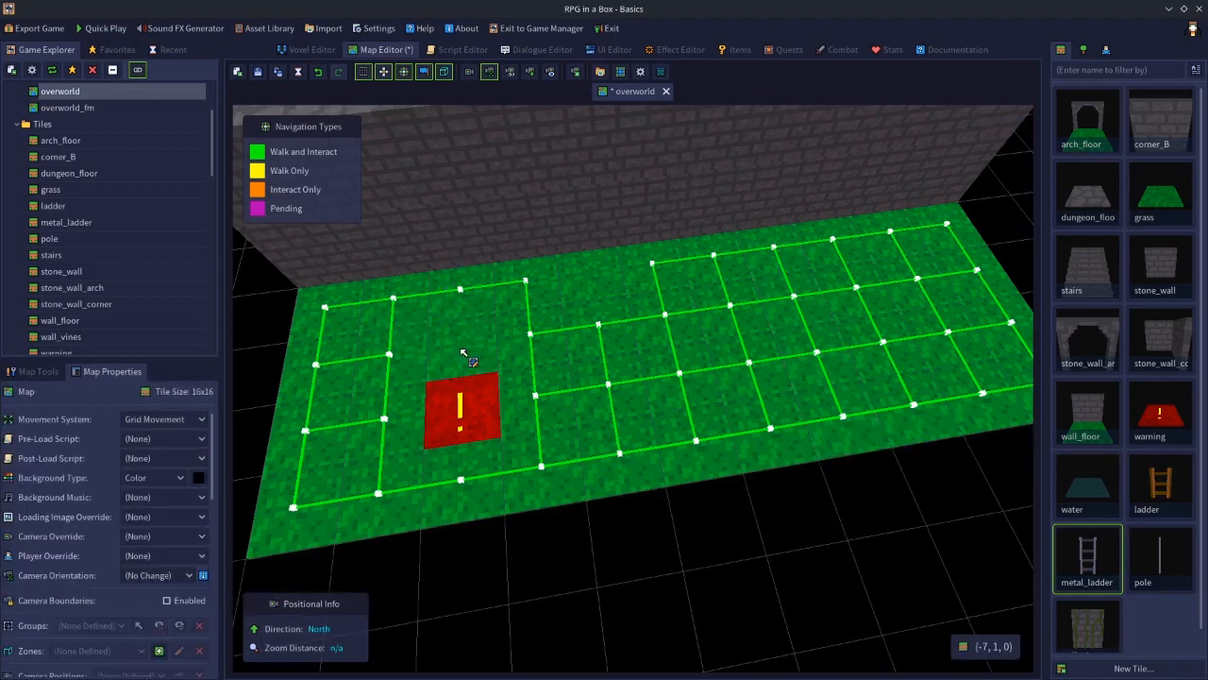
pyautogui.click(477, 422)
pyautogui.rightClick(477, 422)
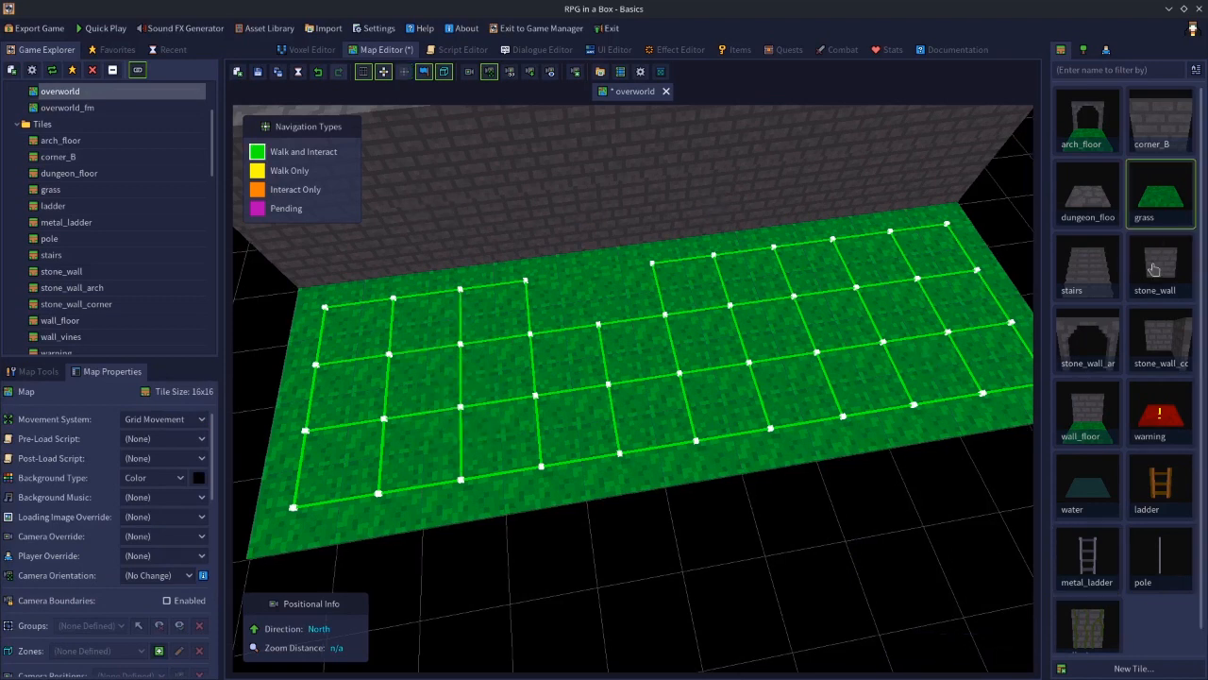
# Place a metal_ladder near the far wall and undo the placement
pyautogui.click(1154, 270)
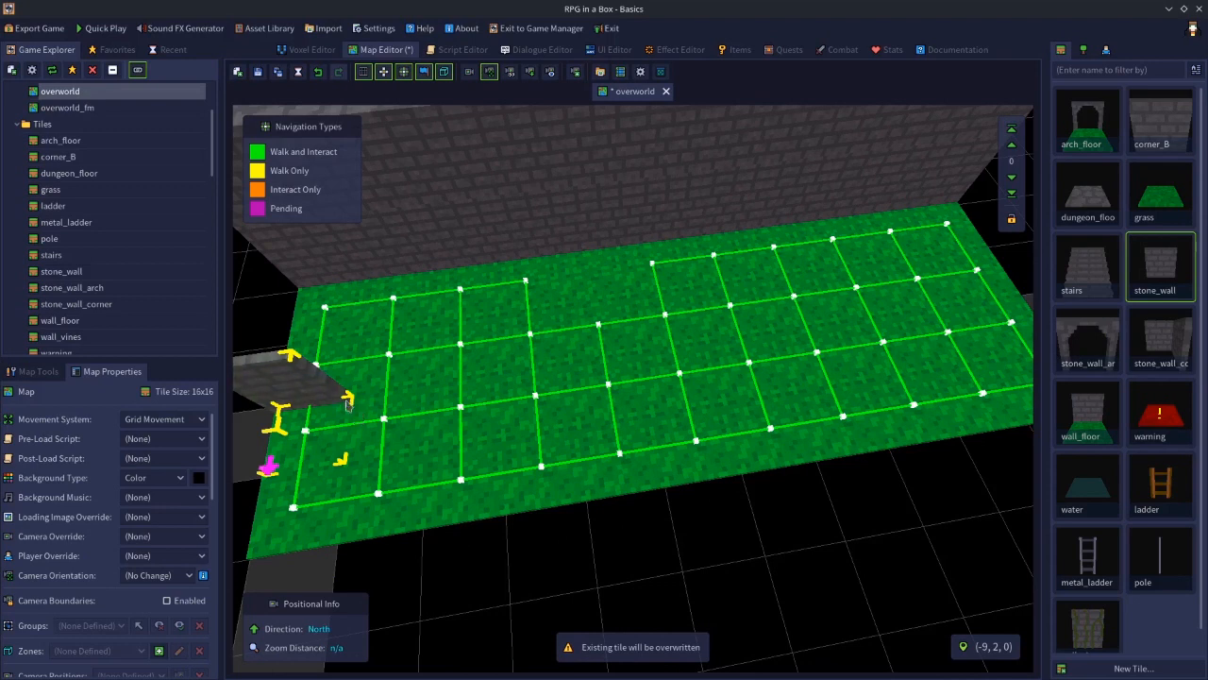
pyautogui.press('r')
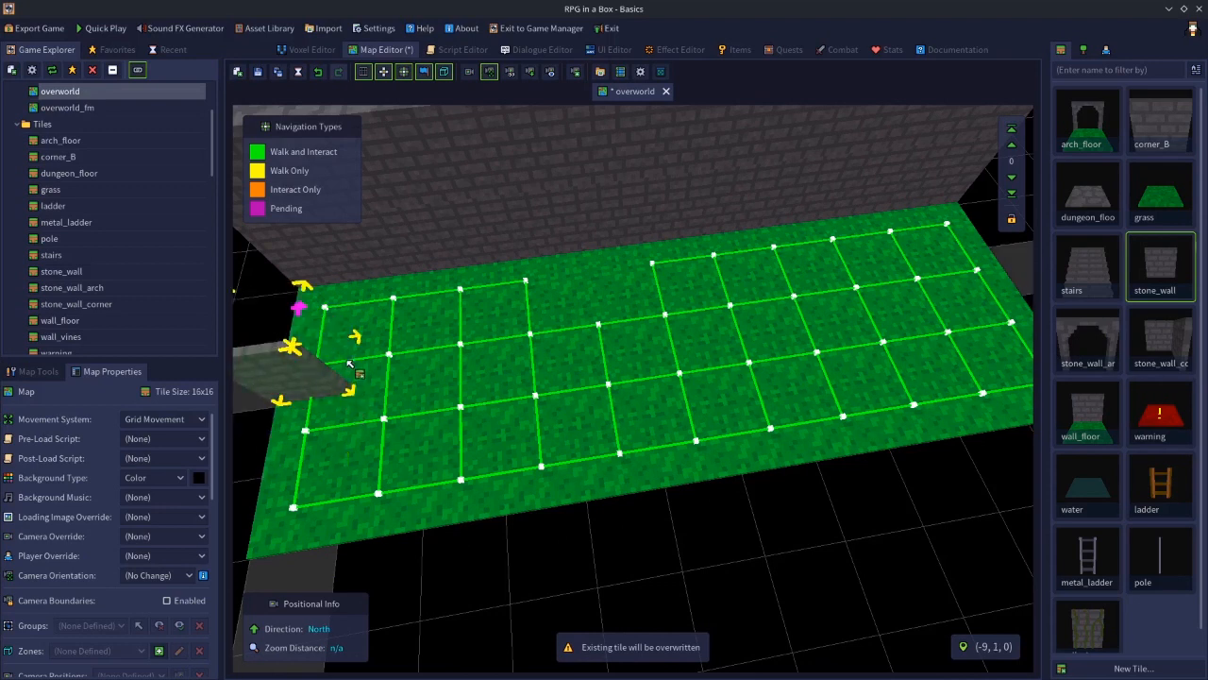
pyautogui.press('e')
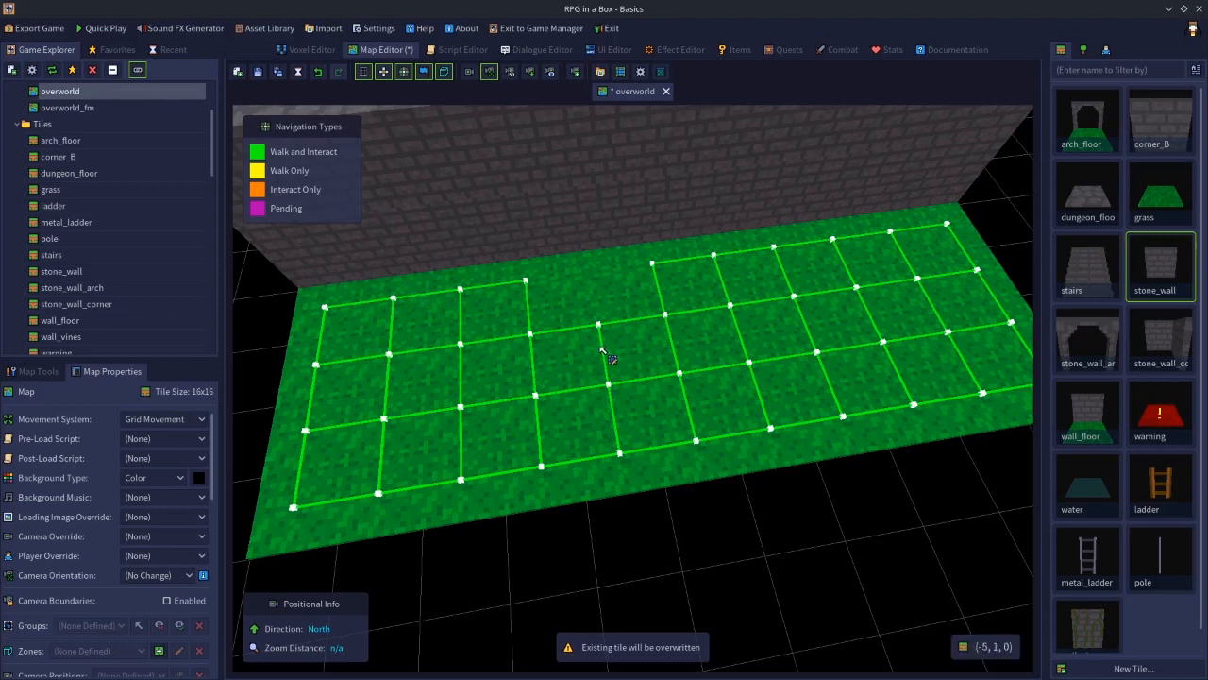
pyautogui.click(1087, 555)
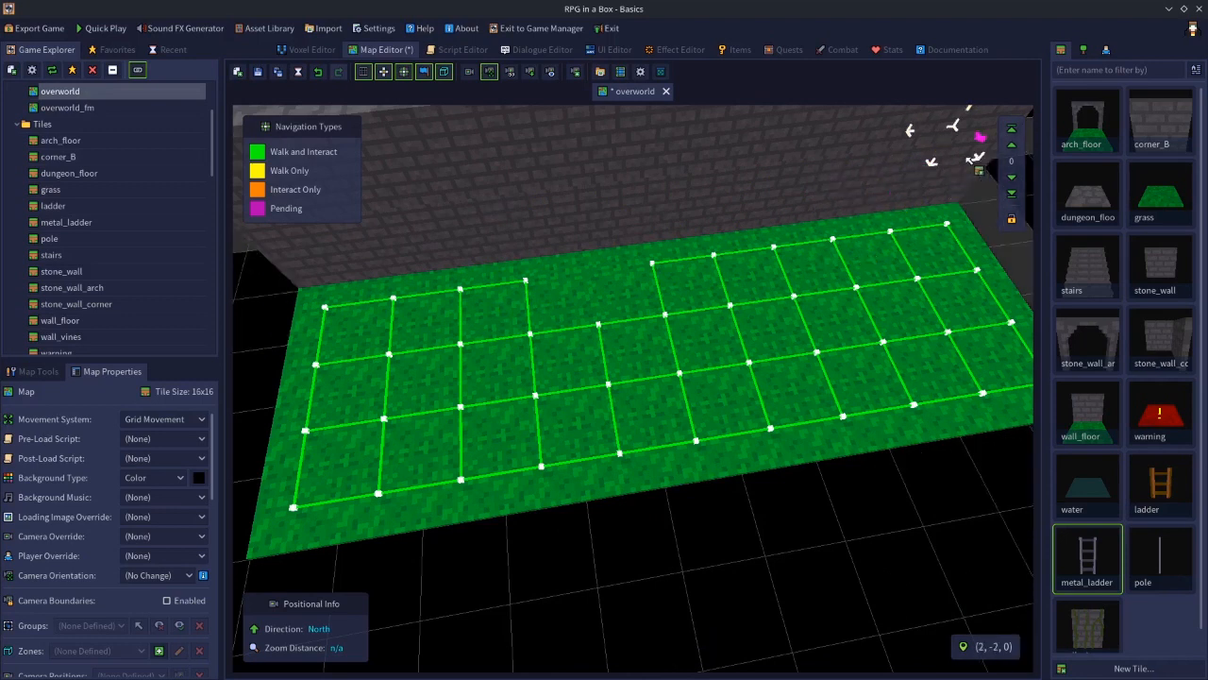
pyautogui.click(836, 241)
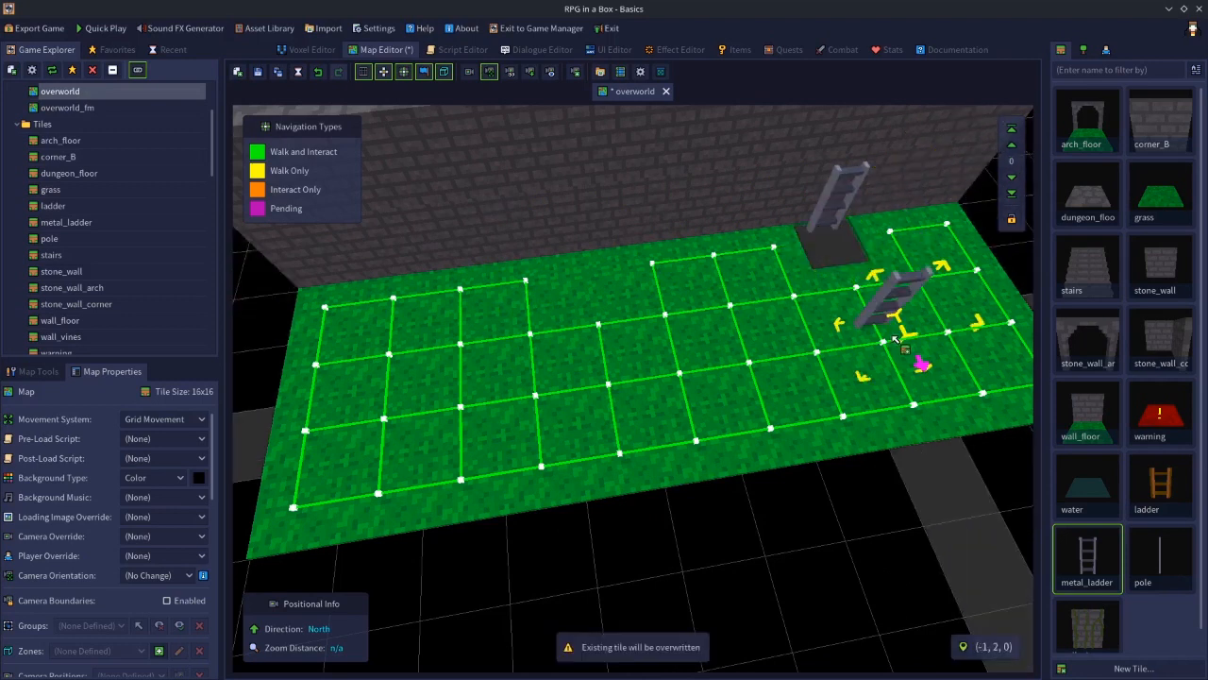
pyautogui.hotkey('ctrl', 'z')
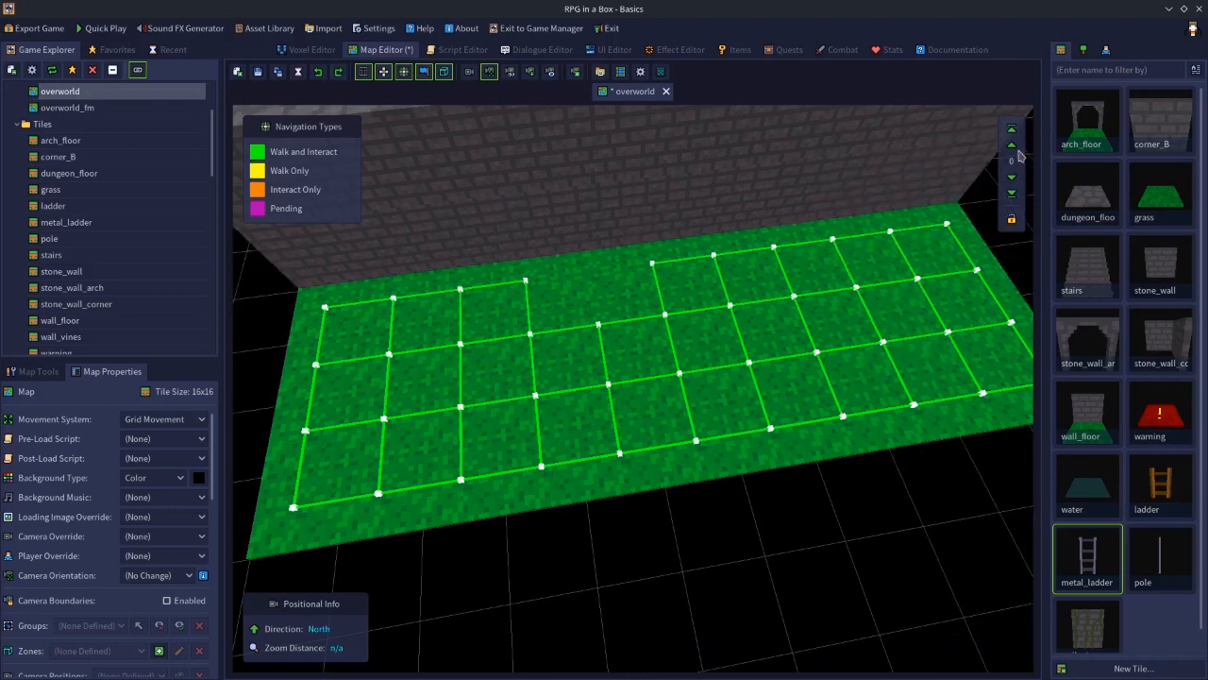
# Place a metal_ladder at the foot of the long back stone wall on level 1
pyautogui.click(1011, 145)
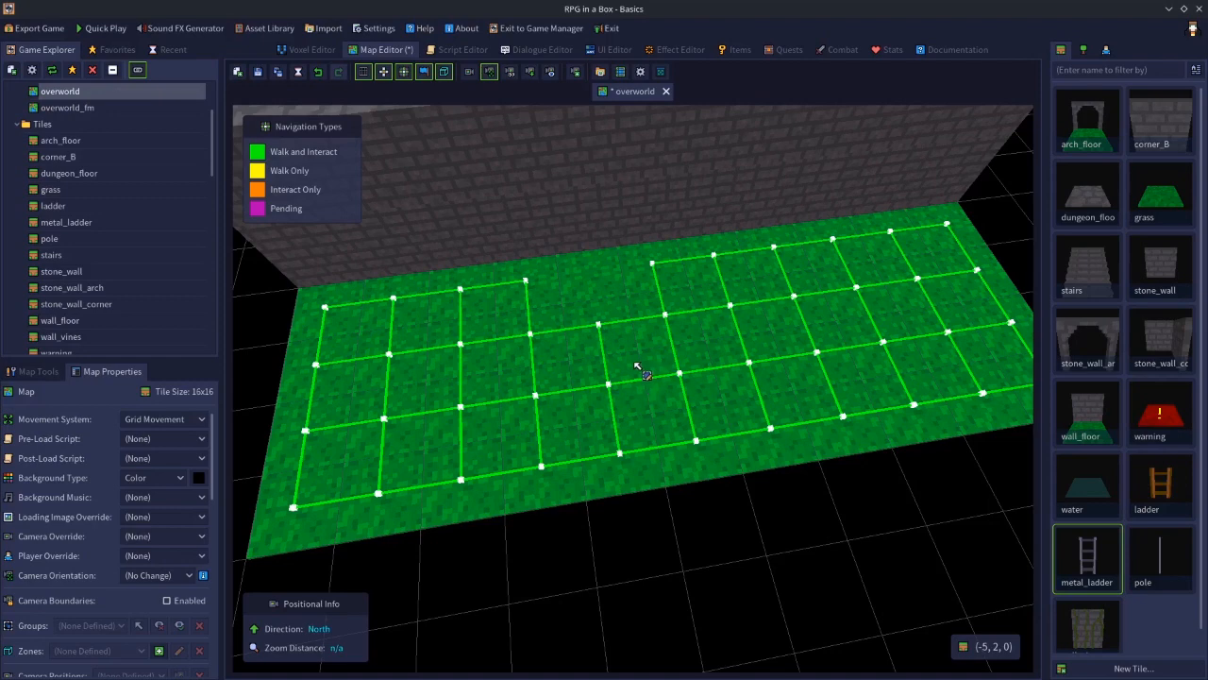
pyautogui.moveTo(626, 361); pyautogui.dragTo(616, 280, button='middle')
pyautogui.moveTo(634, 313); pyautogui.dragTo(671, 309, button='middle')
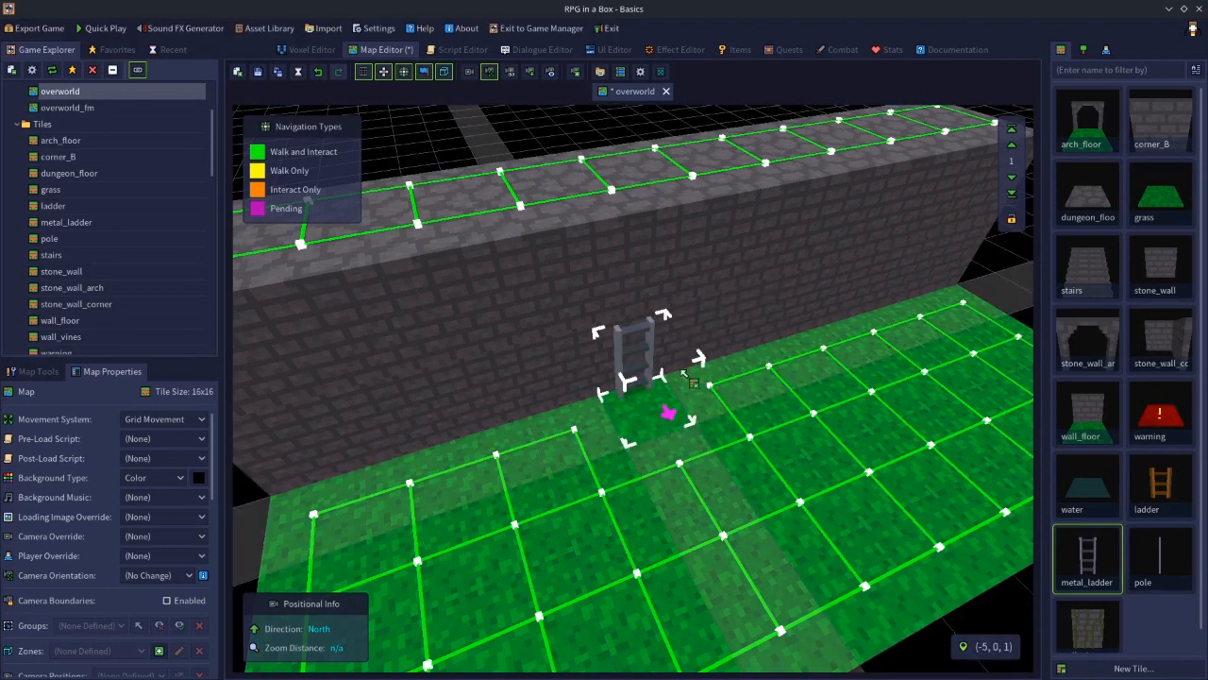
pyautogui.click(640, 425)
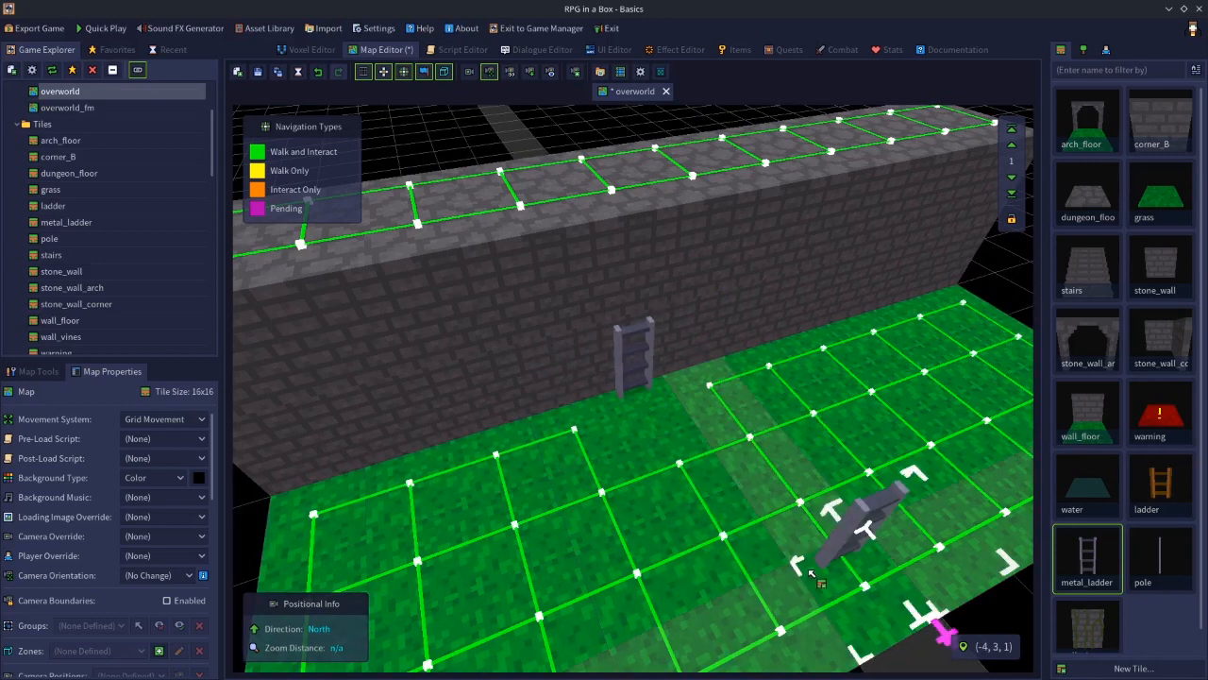
# Raise the editing level to 20 and place a second metal_ladder above the first one on the wall
pyautogui.click(1011, 129)
pyautogui.click(1014, 151)
pyautogui.click(1014, 151)
pyautogui.click(1014, 151)
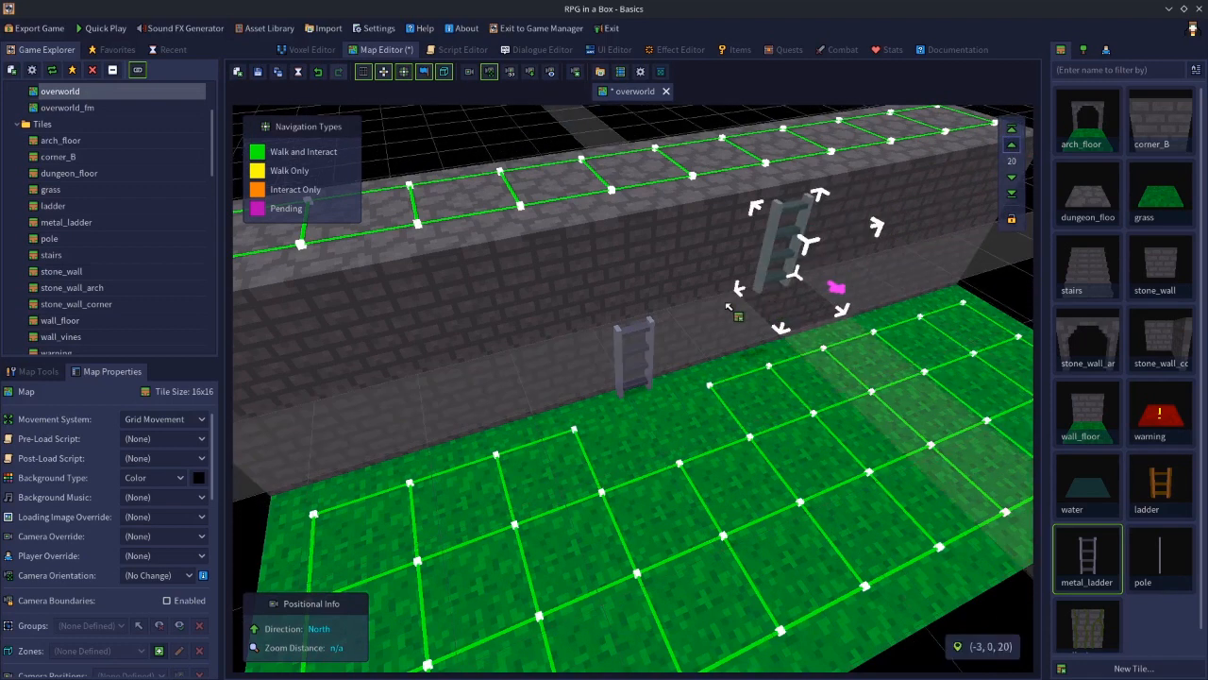
pyautogui.click(637, 326)
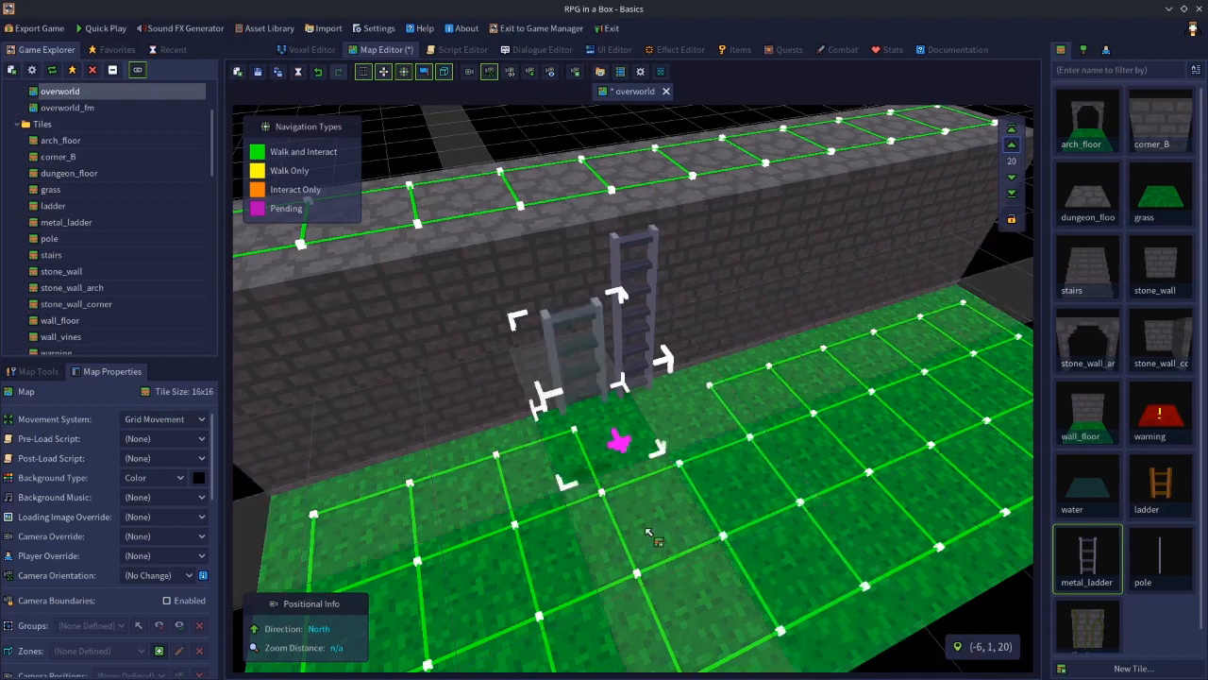
# Turn on Climbable for both the upper and the lower metal_ladder entities
pyautogui.press('e')
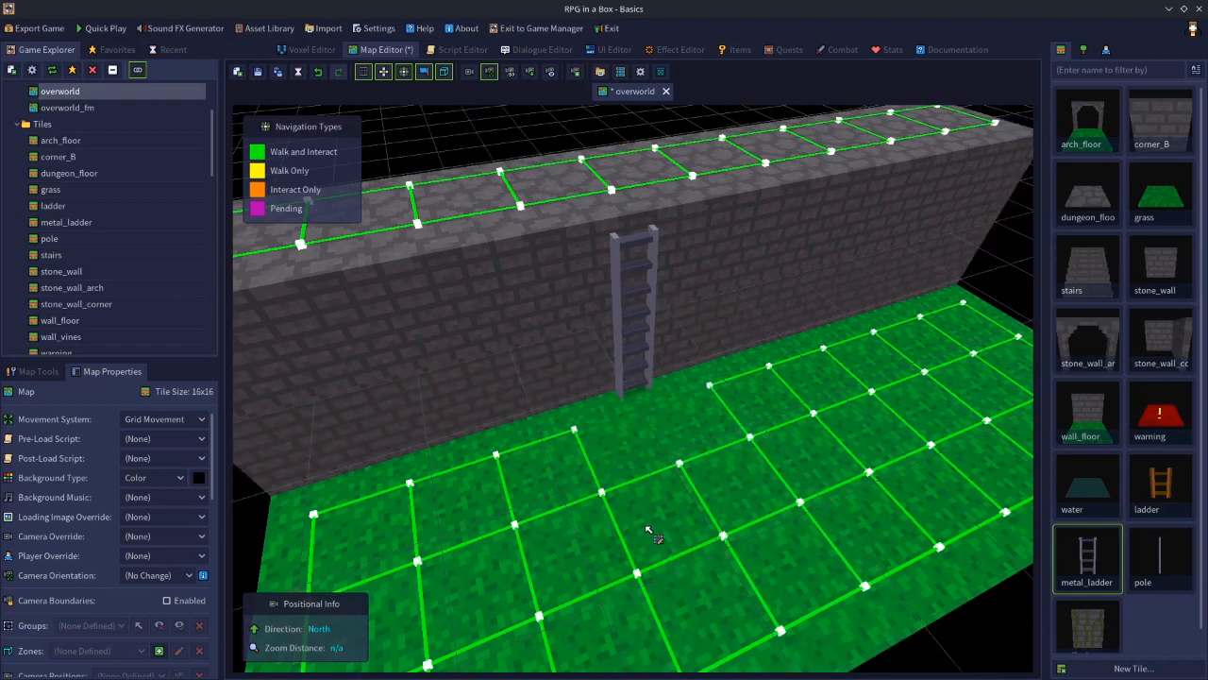
pyautogui.click(623, 271)
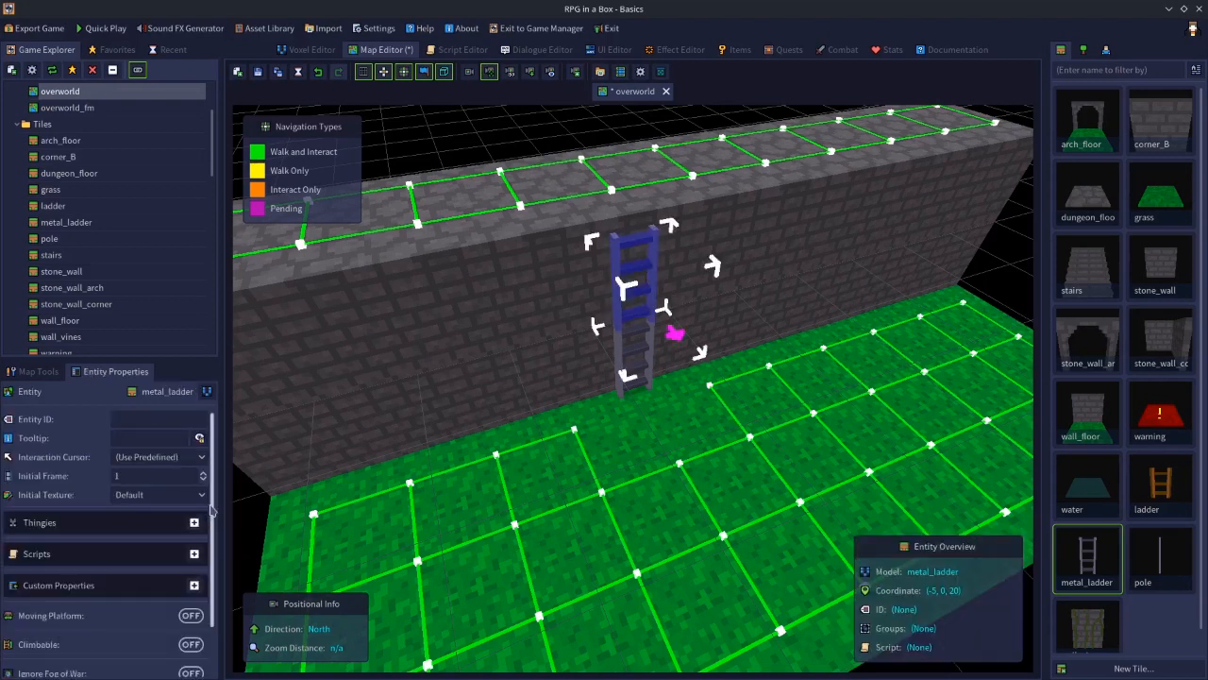
pyautogui.scroll(-2, 205, 557)
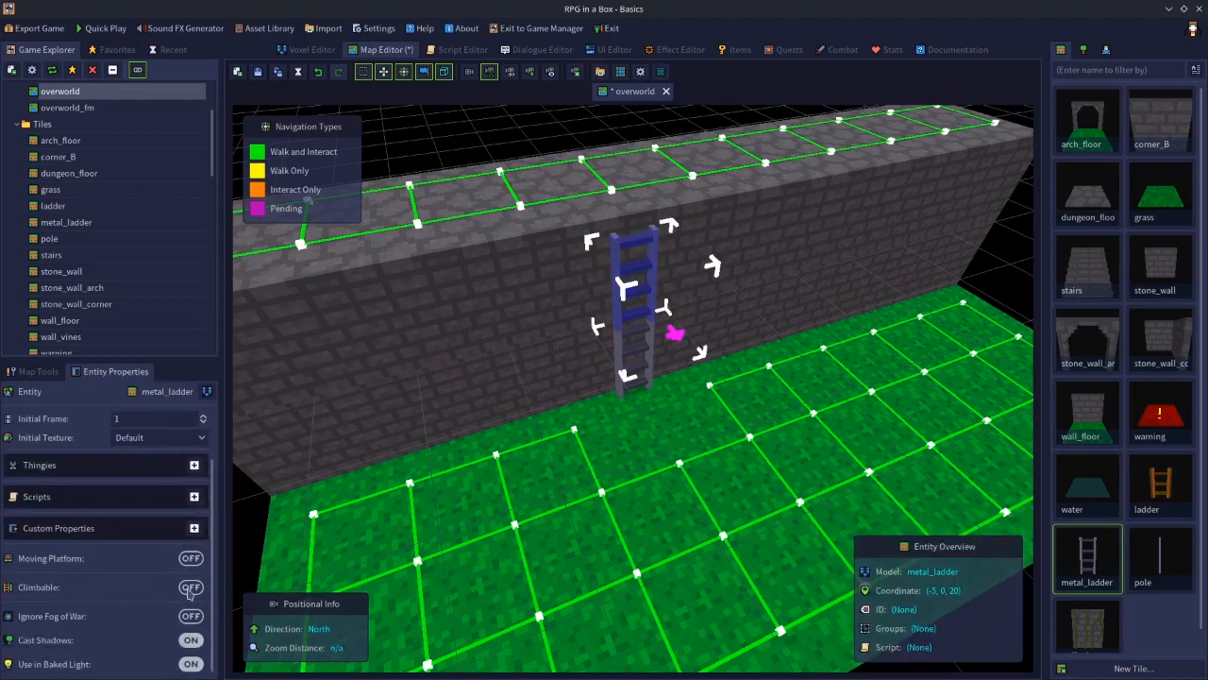
pyautogui.click(189, 587)
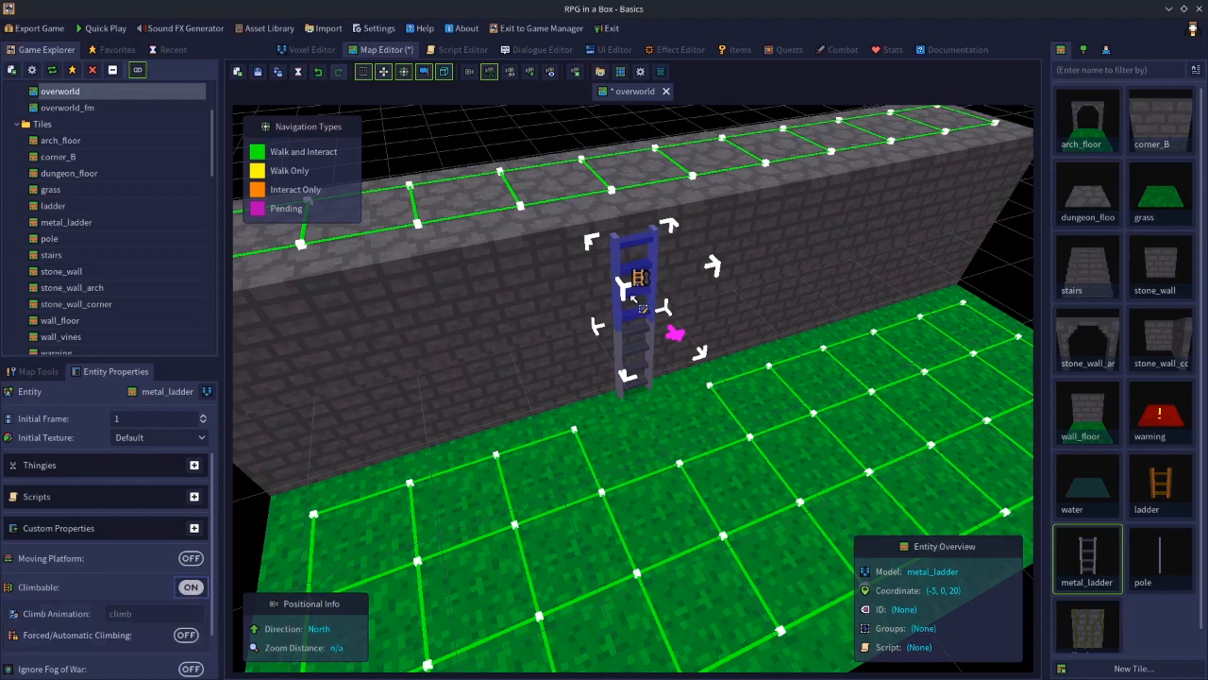
pyautogui.click(620, 355)
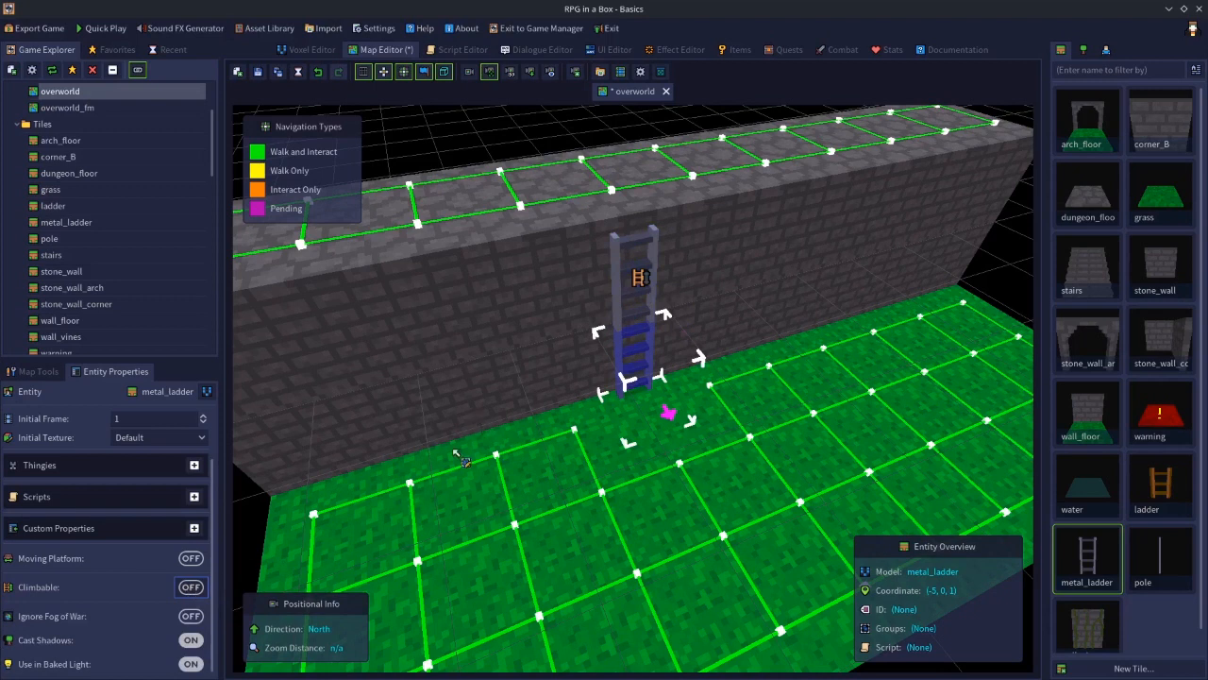
pyautogui.click(197, 587)
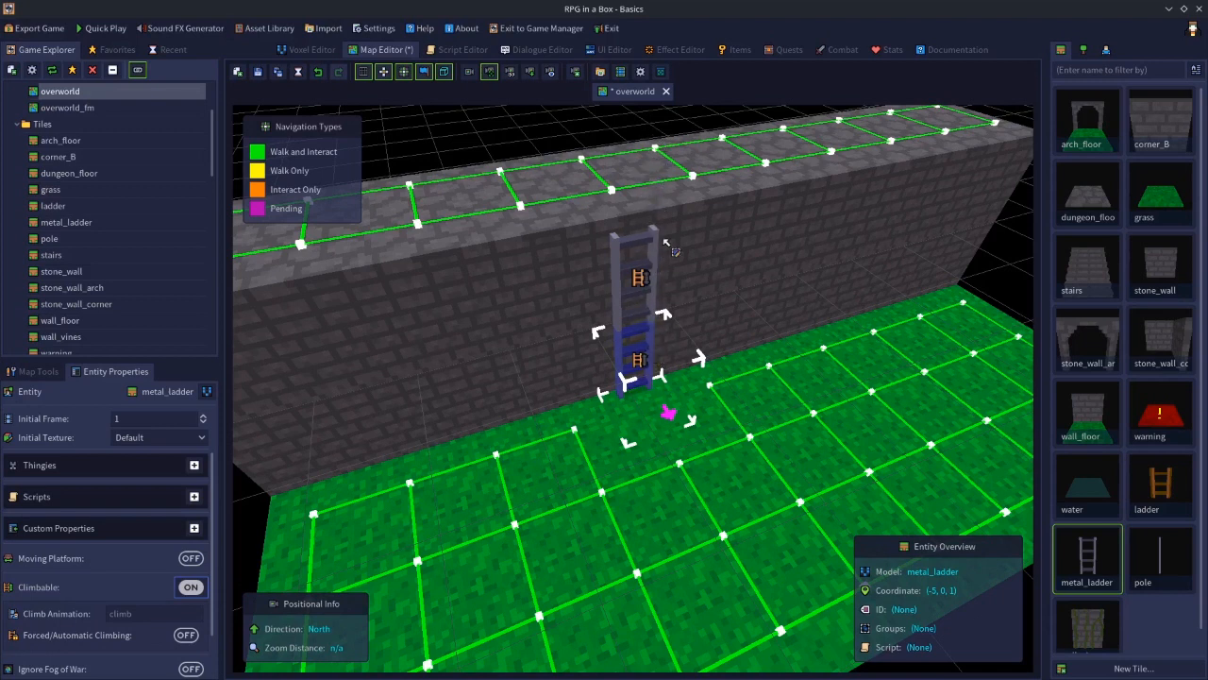
# Select each metal_ladder entity in turn to check its Climbable setting
pyautogui.click(999, 288)
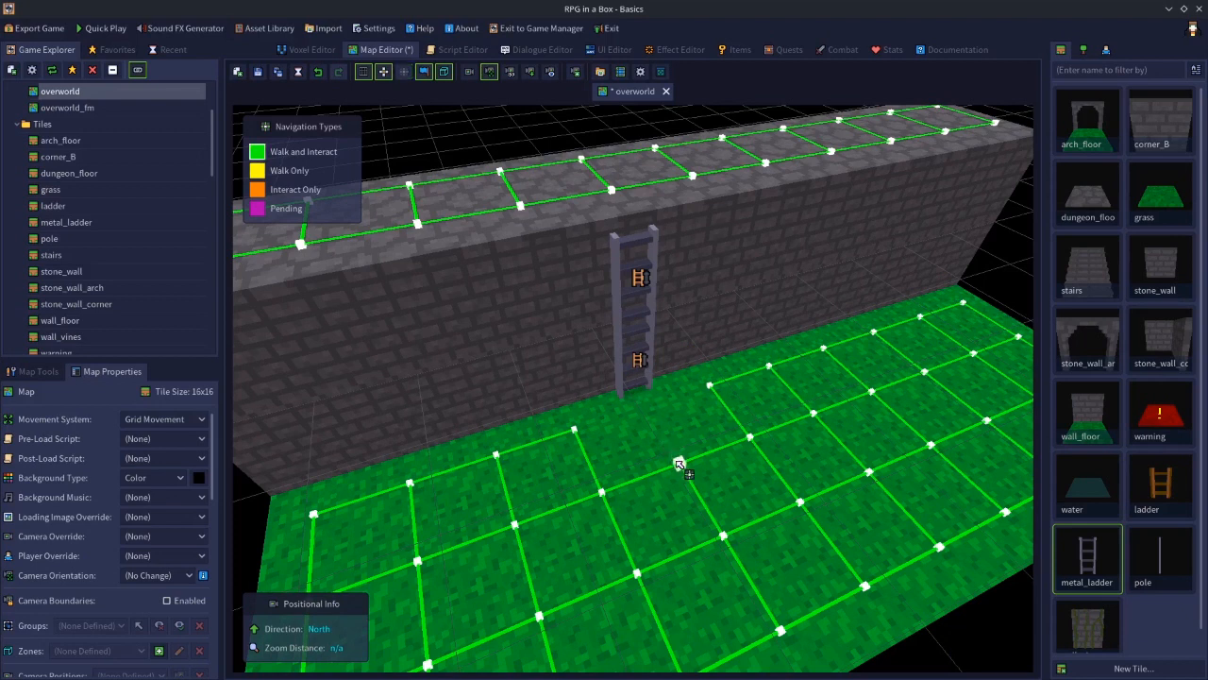
pyautogui.moveTo(672, 455); pyautogui.dragTo(662, 439)
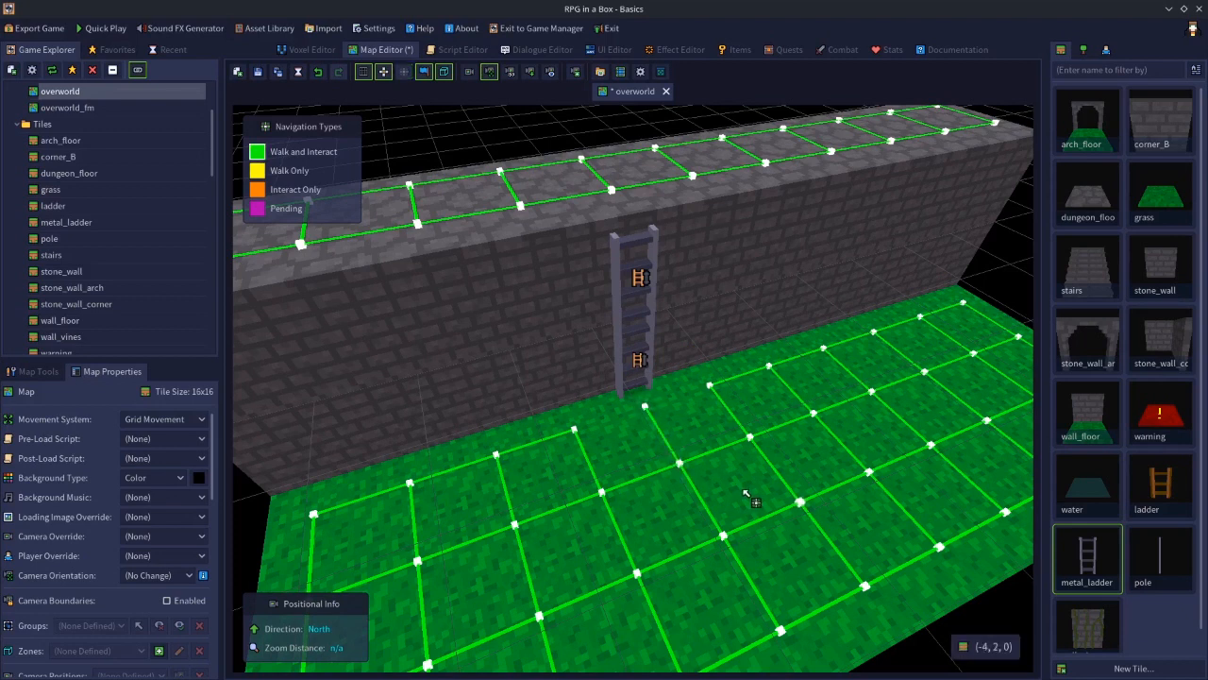
pyautogui.click(629, 360)
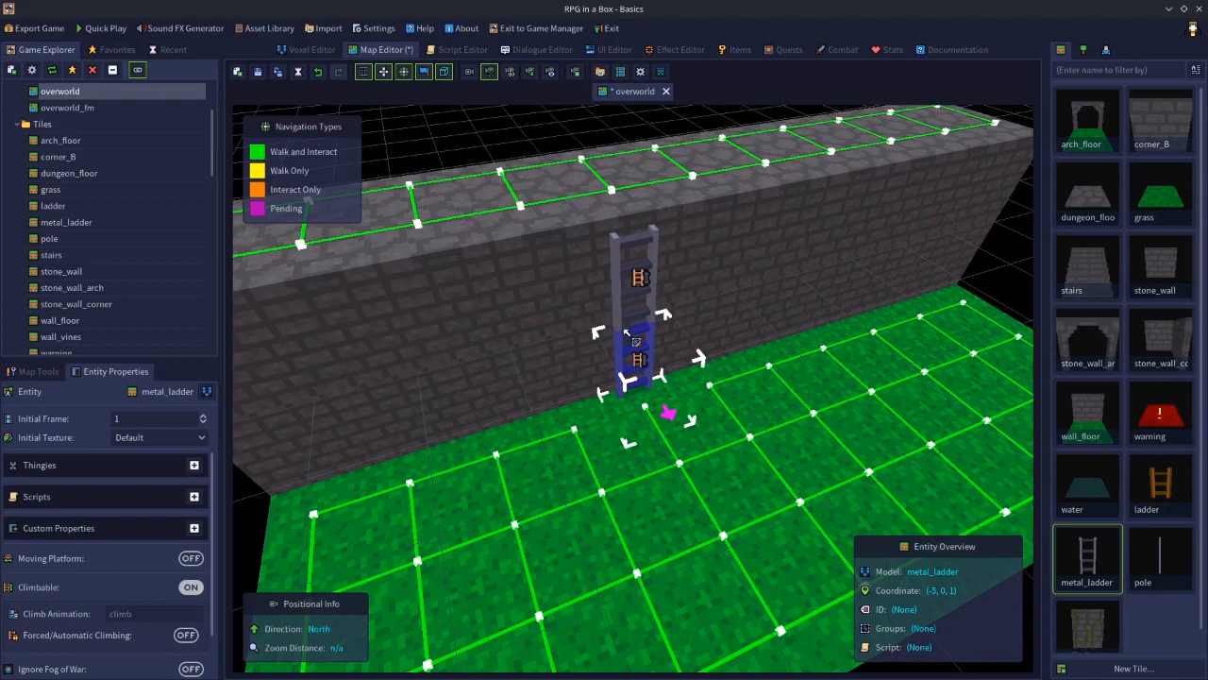
pyautogui.keyDown('shift'); pyautogui.click(623, 285); pyautogui.keyUp('shift')
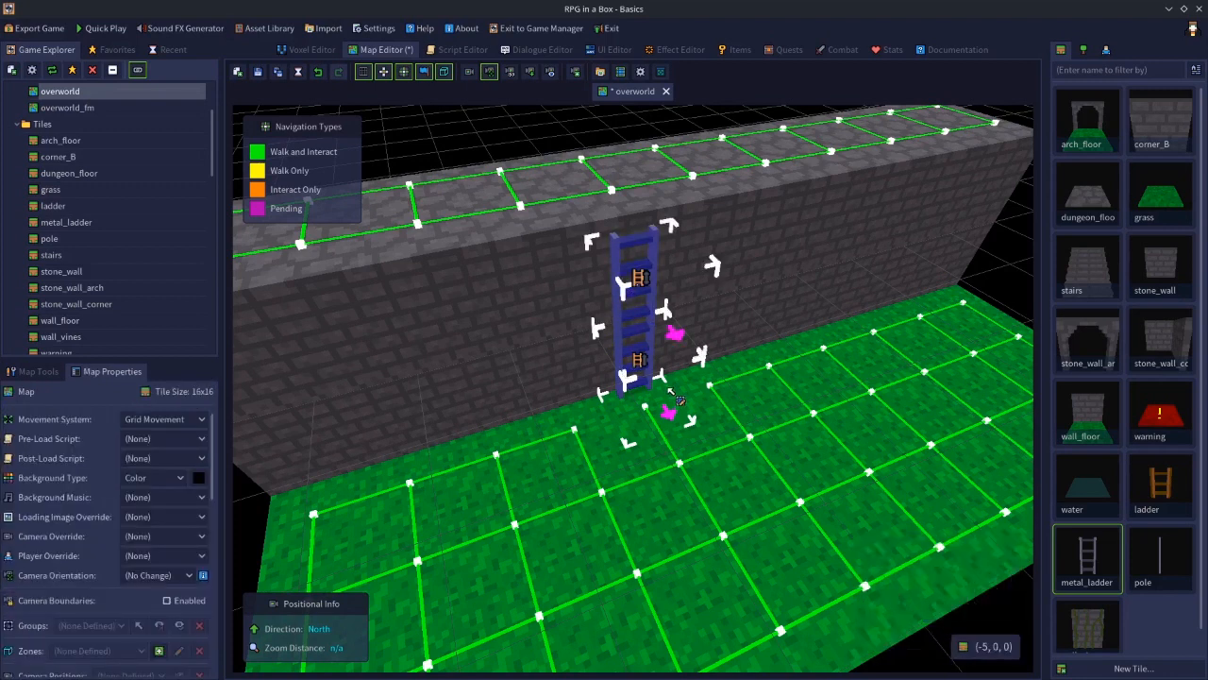
# Set the upper metal_ladder's navigation interaction to Climb
pyautogui.rightClick(622, 271)
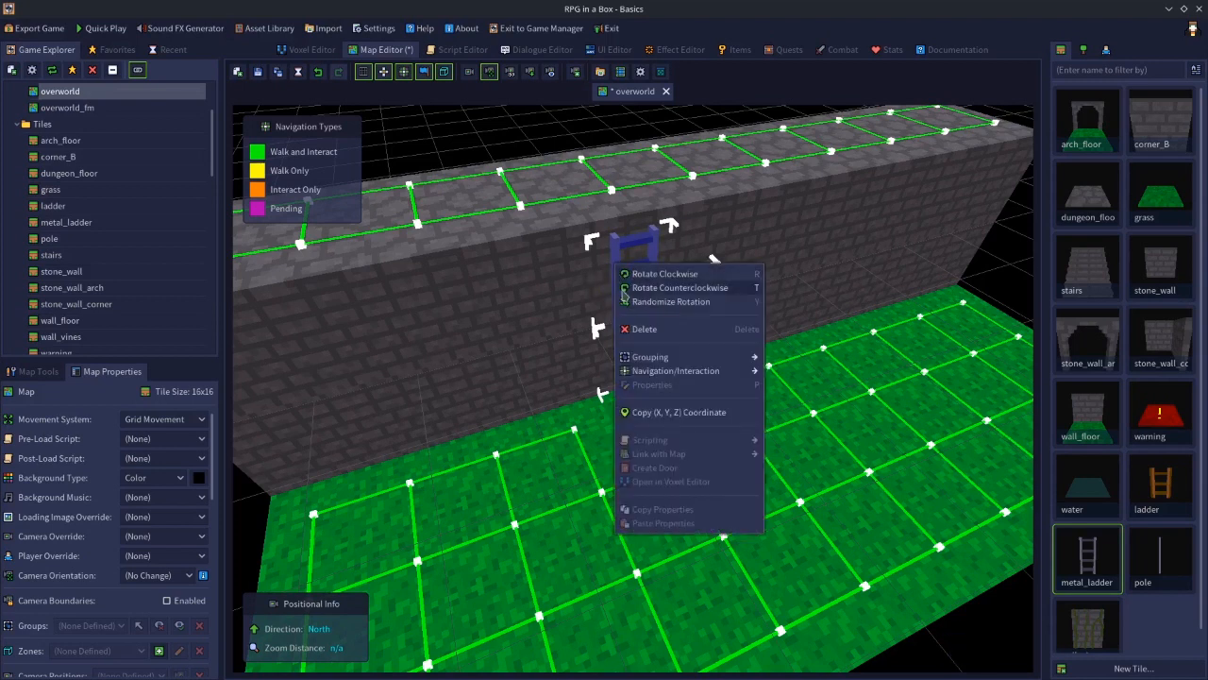
pyautogui.moveTo(655, 374)
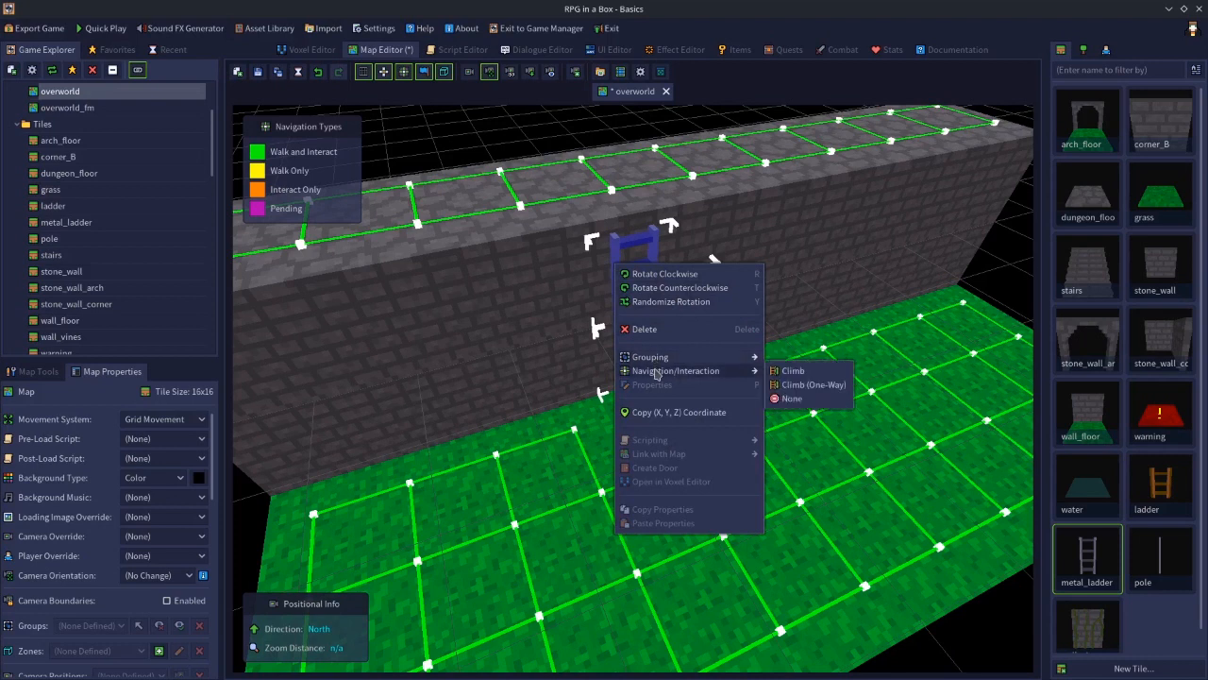
pyautogui.click(791, 371)
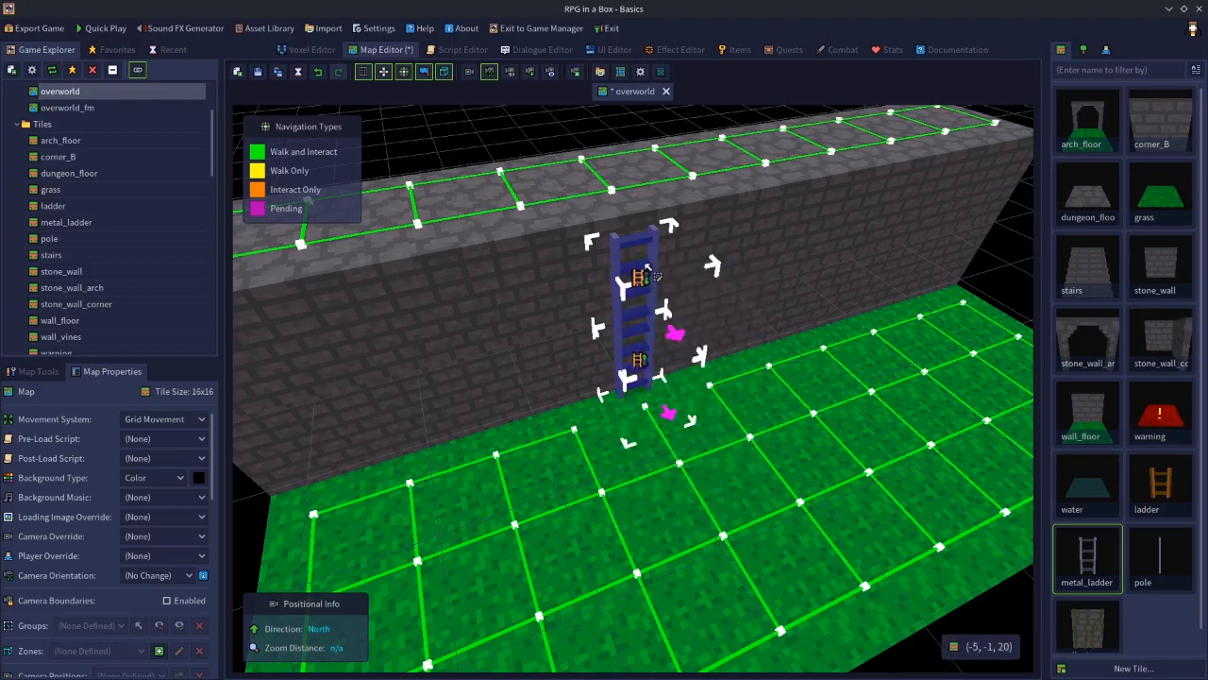
pyautogui.click(990, 274)
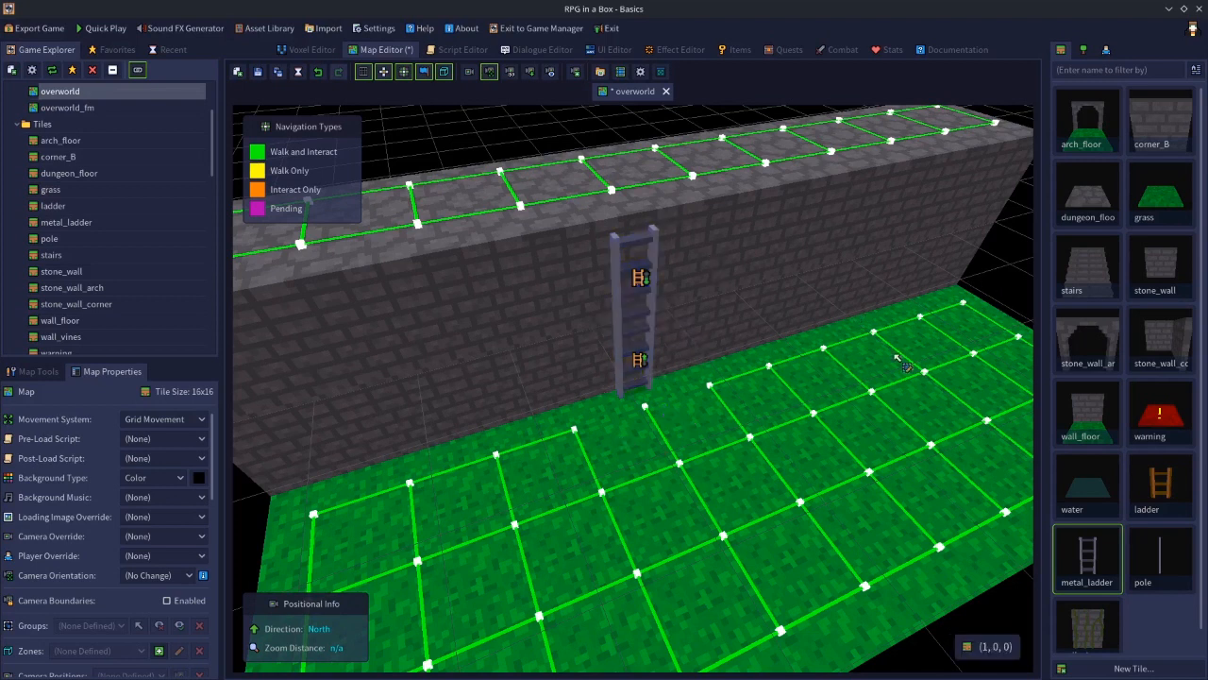
# Select the lower metal_ladder together with the grass tile at its foot and set their navigation interaction to Climb
pyautogui.click(653, 421)
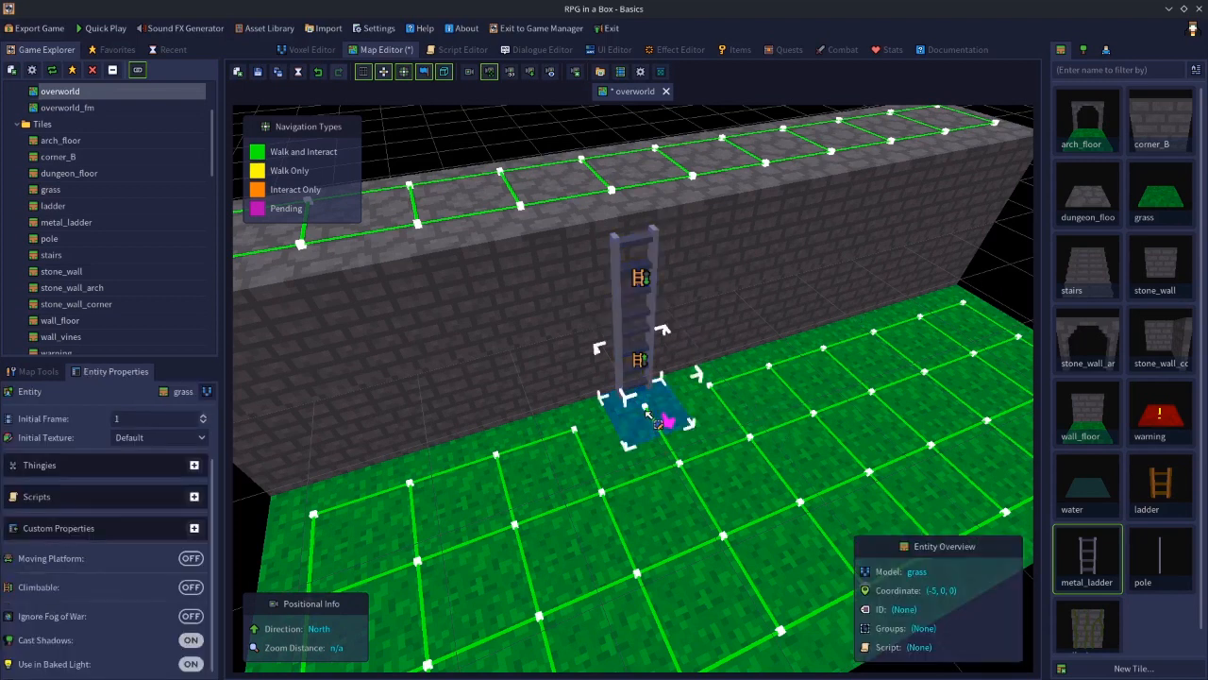
pyautogui.keyDown('shift'); pyautogui.click(622, 360); pyautogui.keyUp('shift')
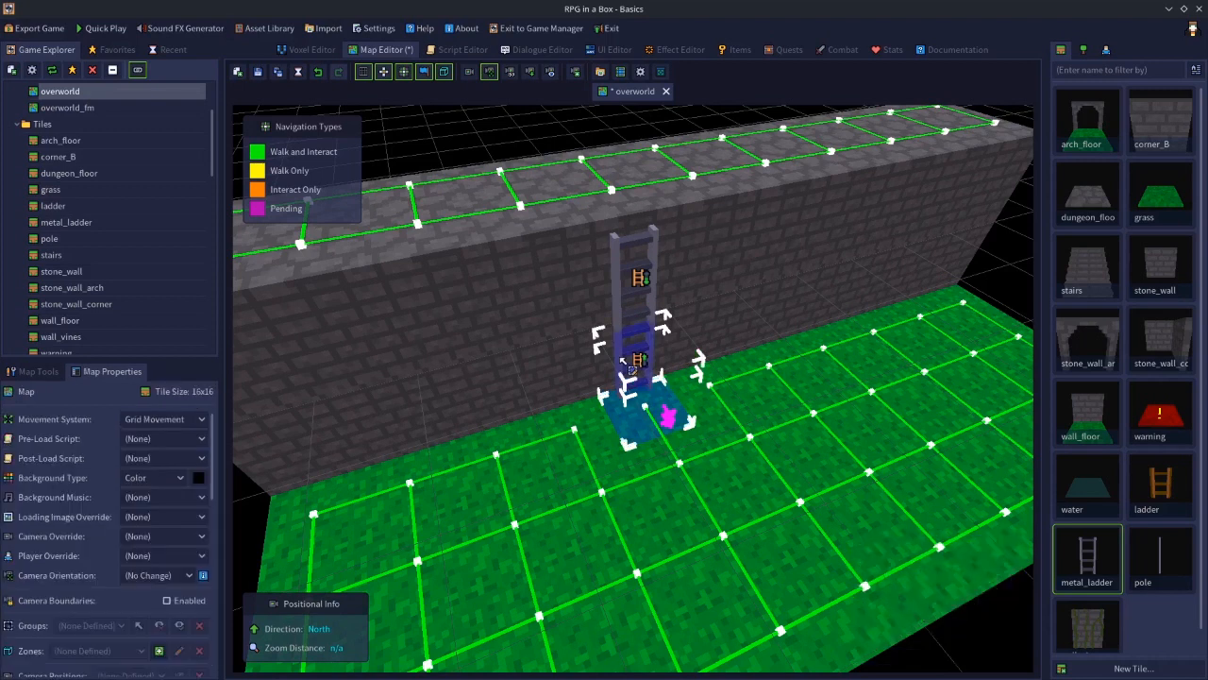
pyautogui.rightClick(622, 361)
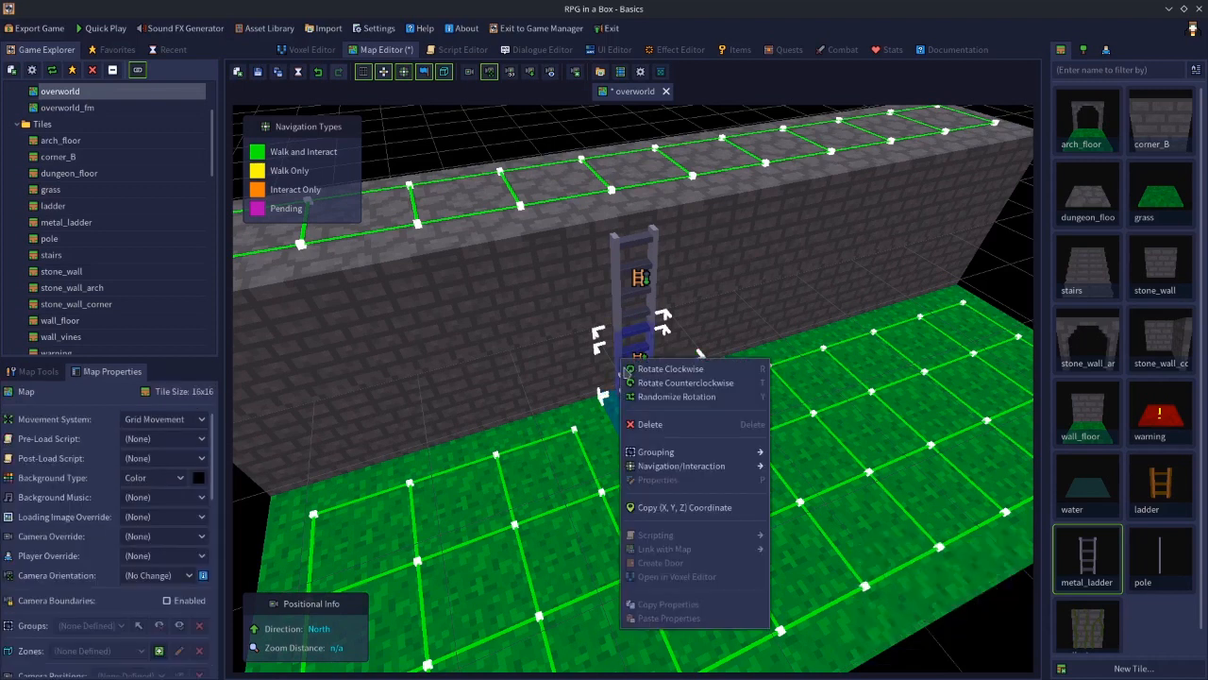
pyautogui.moveTo(686, 469)
pyautogui.click(798, 466)
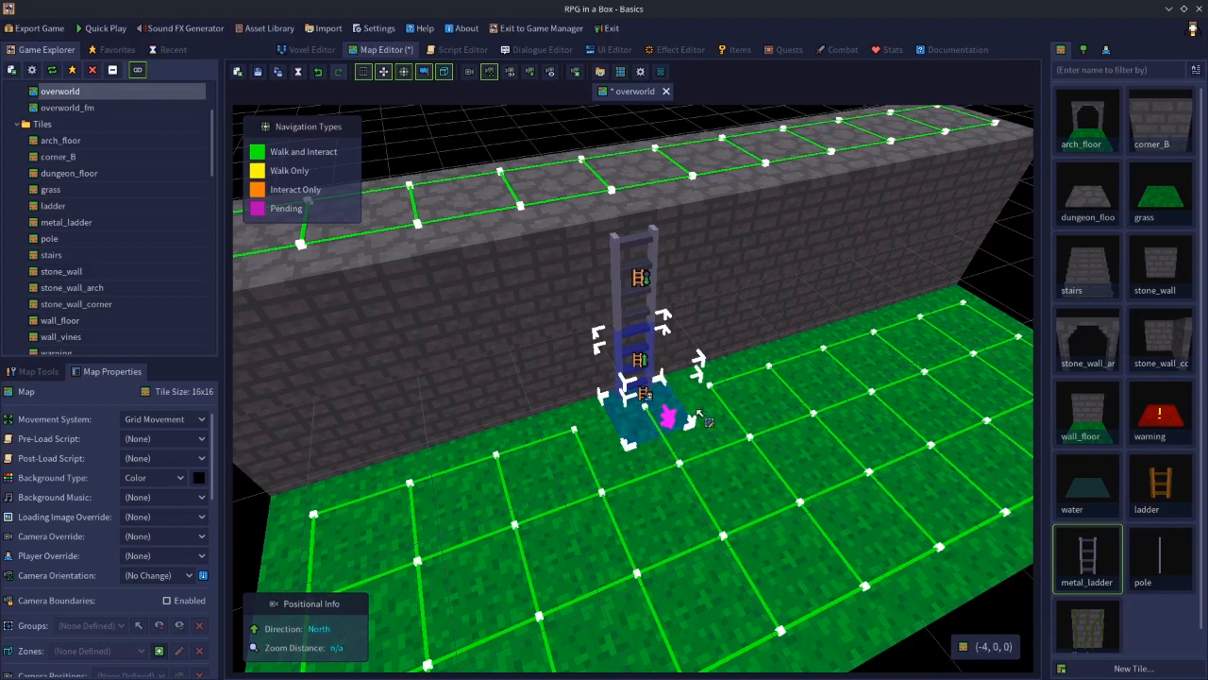
# Select the upper metal_ladder together with the dungeon_floor tile on top of the wall and set their navigation interaction to Climb
pyautogui.click(624, 256)
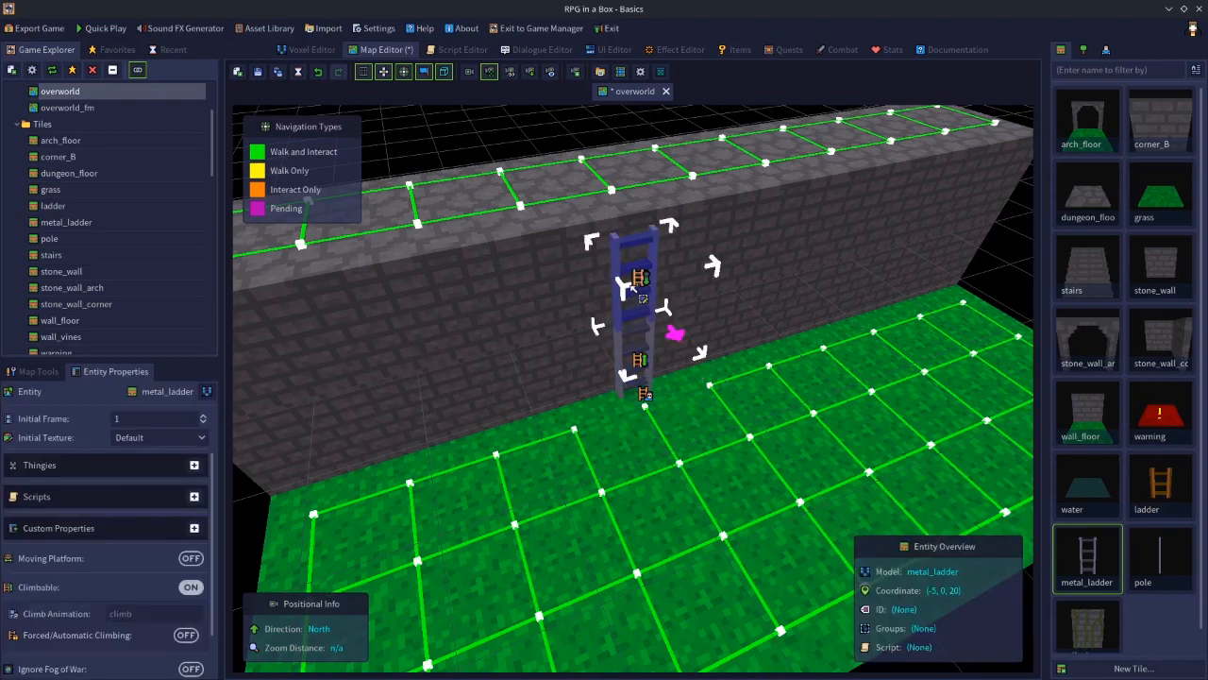
pyautogui.click(614, 208)
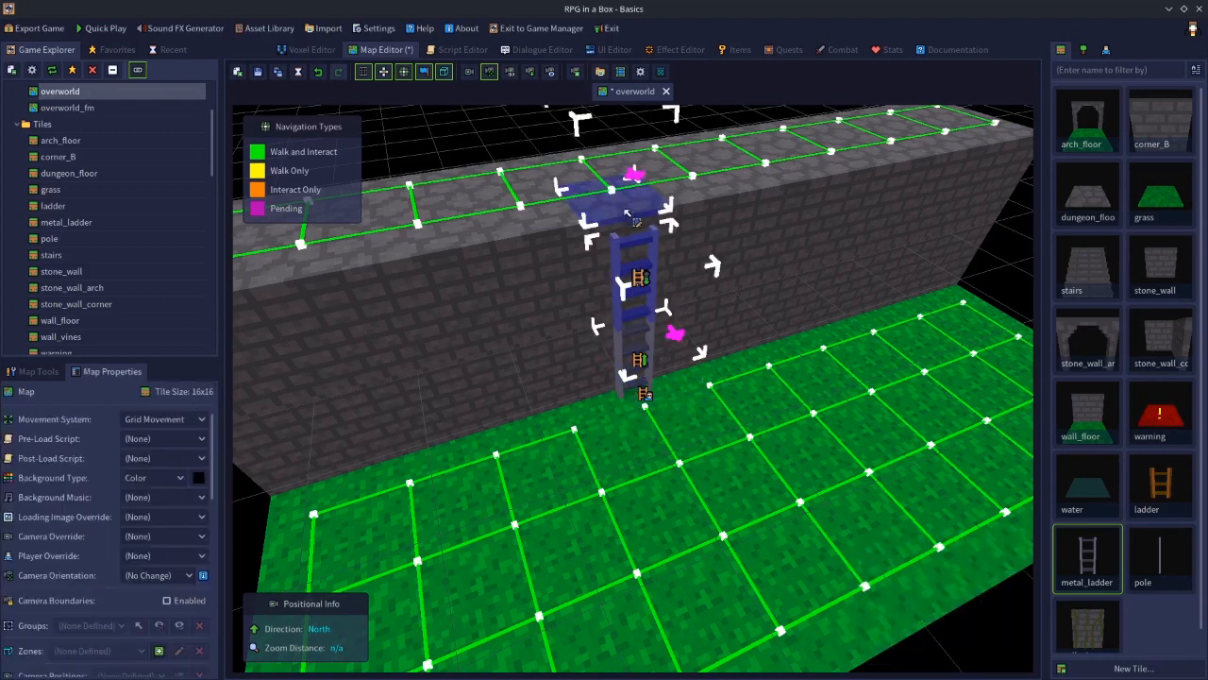
pyautogui.rightClick(619, 256)
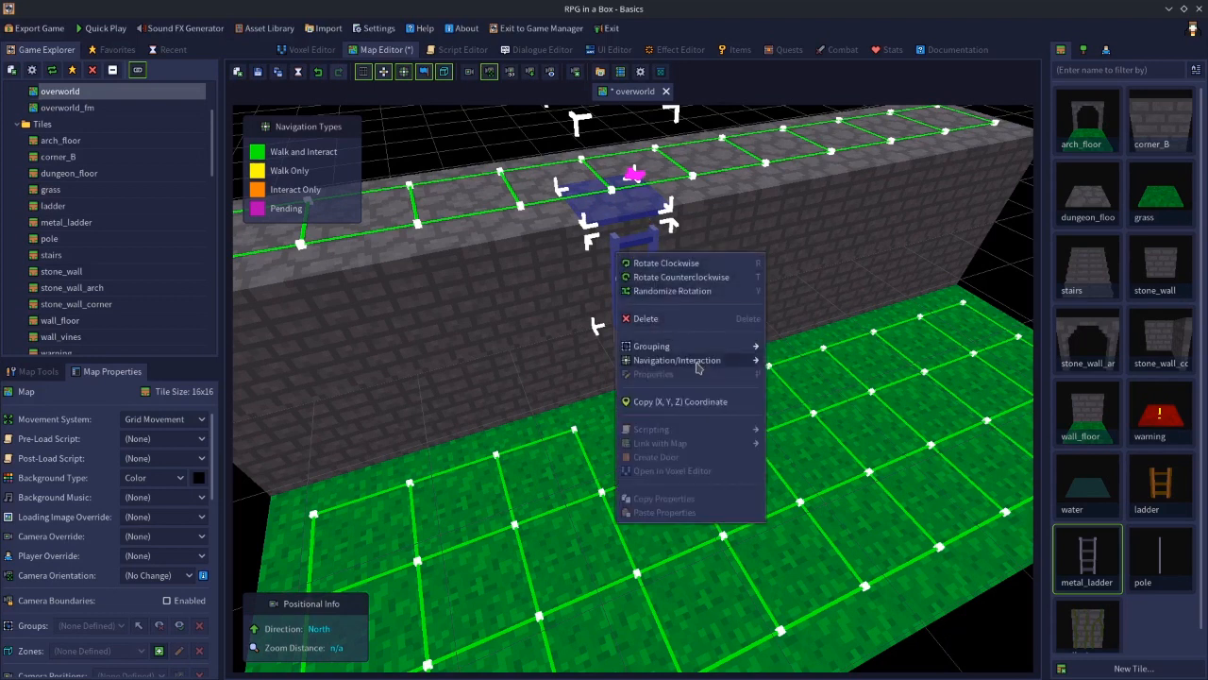
pyautogui.moveTo(699, 361)
pyautogui.click(793, 359)
pyautogui.click(1011, 273)
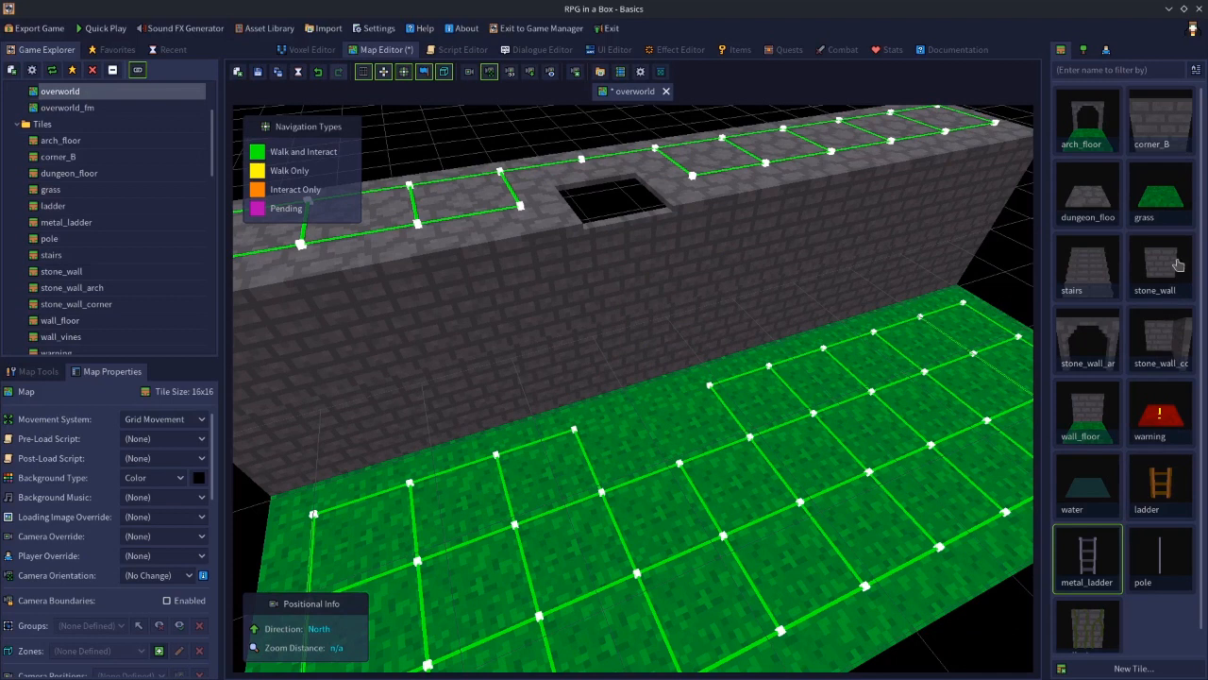
# Pick the metal_ladder tile and bring the editing level back down to 1
pyautogui.click(1092, 214)
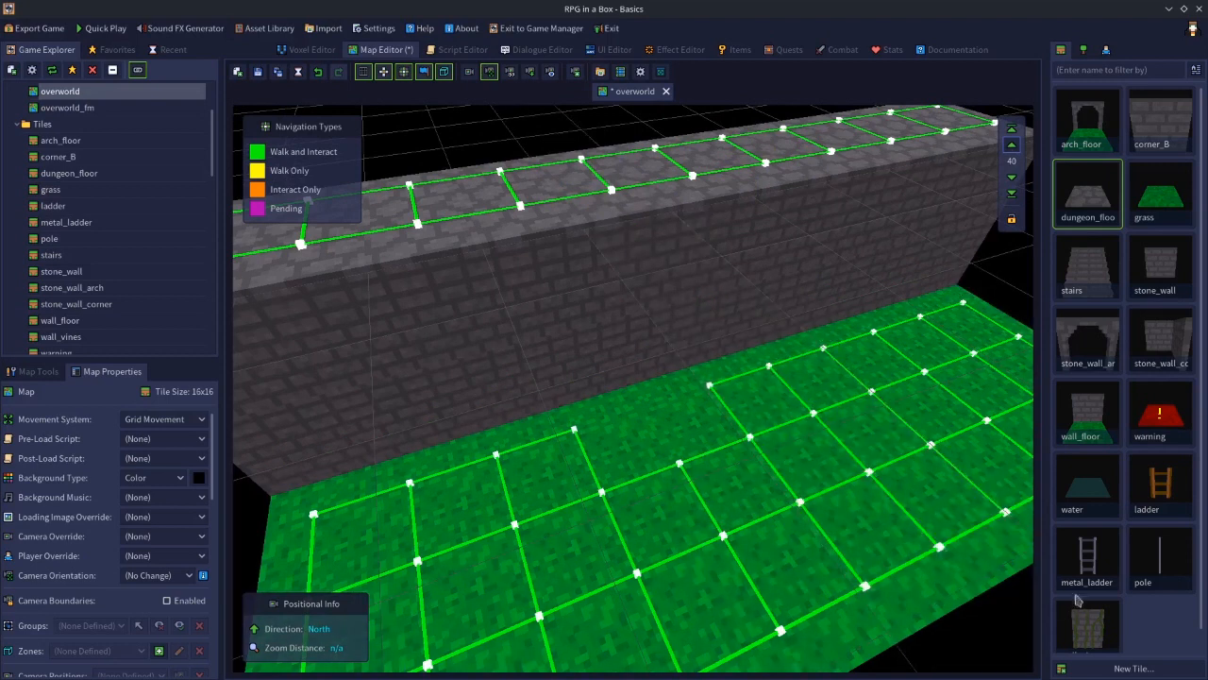
pyautogui.click(1087, 576)
pyautogui.click(1015, 181)
pyautogui.click(1015, 181)
pyautogui.click(1015, 181)
pyautogui.click(1015, 181)
pyautogui.click(1015, 181)
pyautogui.click(1015, 182)
pyautogui.click(1013, 194)
pyautogui.click(1012, 176)
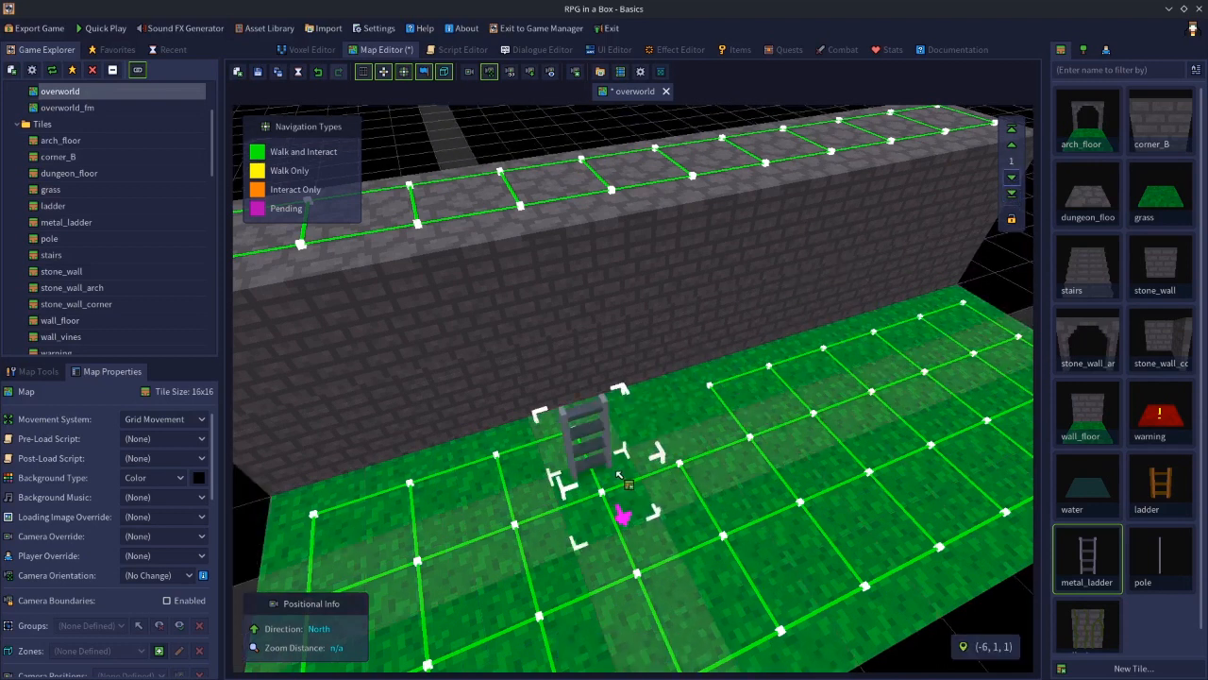
pyautogui.click(642, 398)
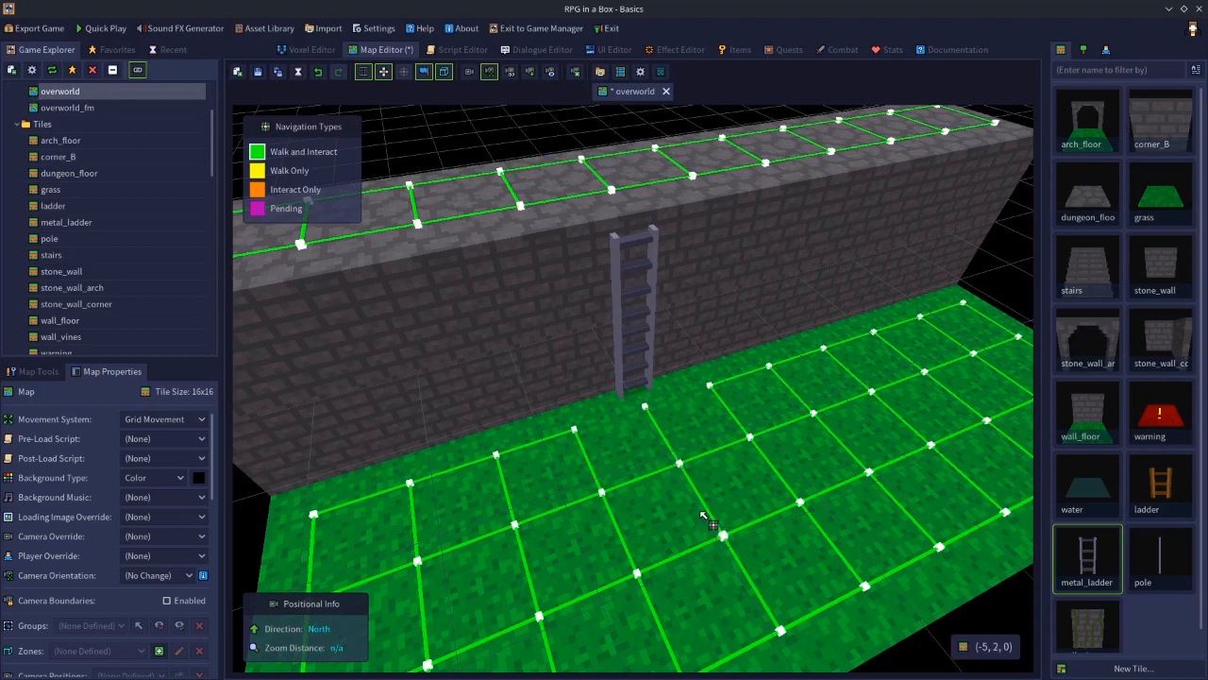
# Toggle the Climbable setting on the lower metal_ladder, then turn Climbable on for the upper metal_ladder
pyautogui.click(628, 367)
pyautogui.click(191, 587)
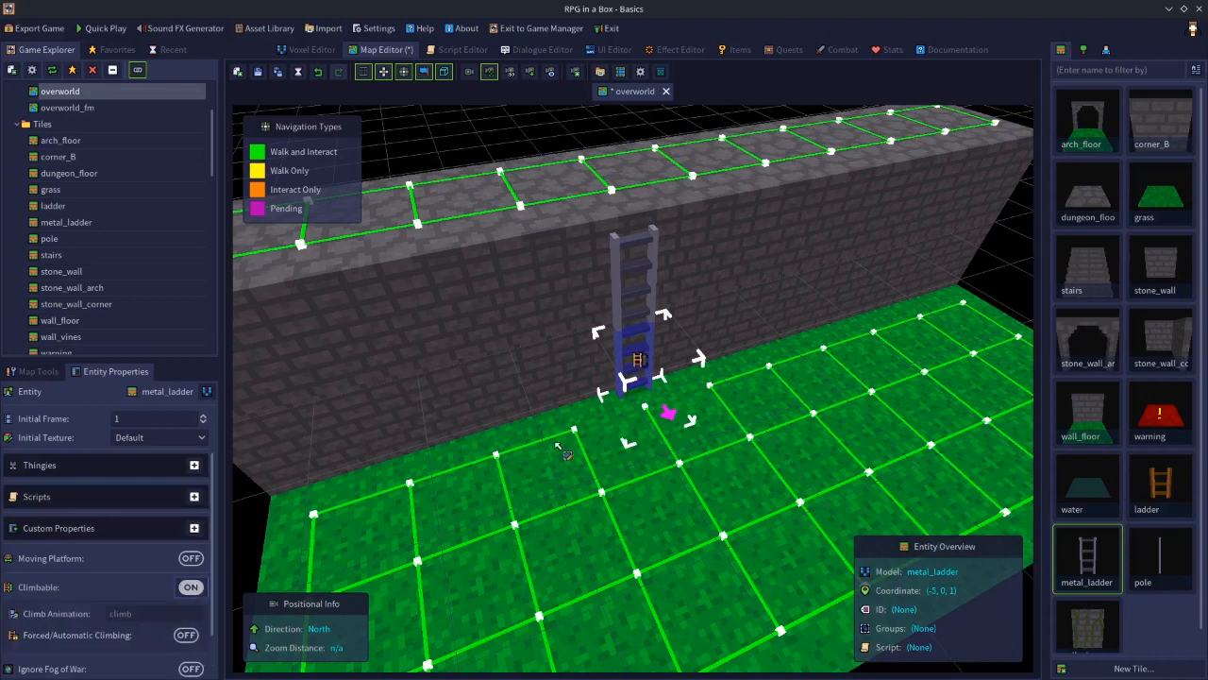
pyautogui.click(620, 283)
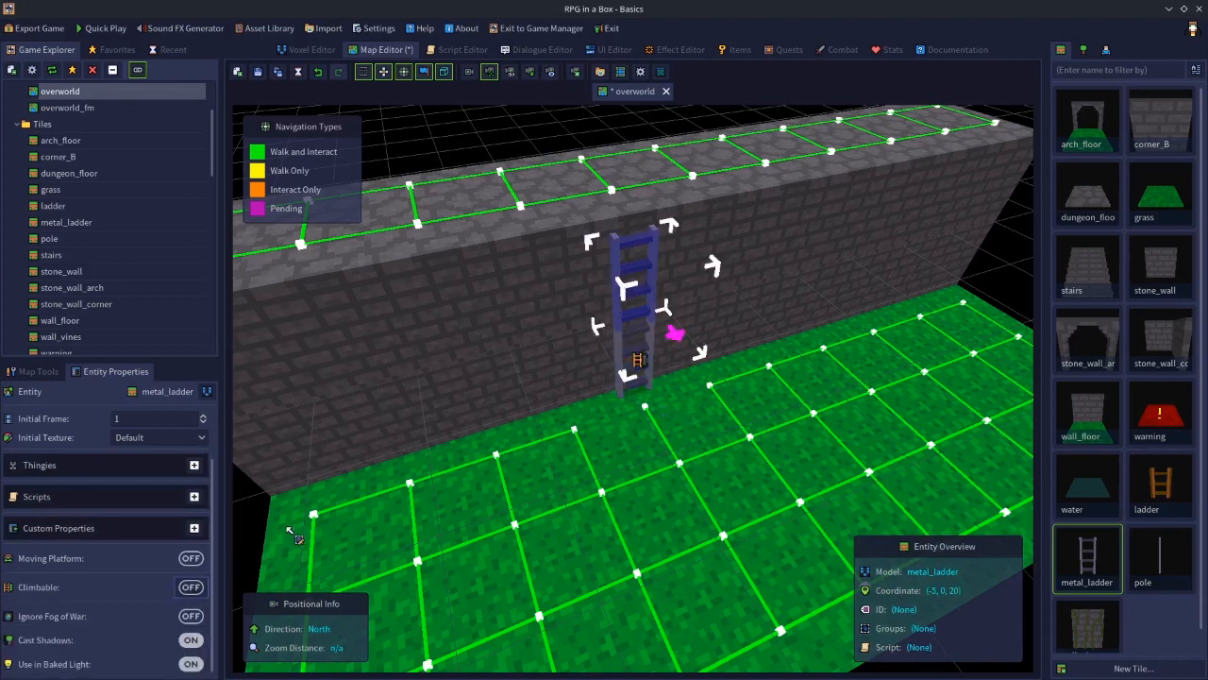
pyautogui.click(189, 589)
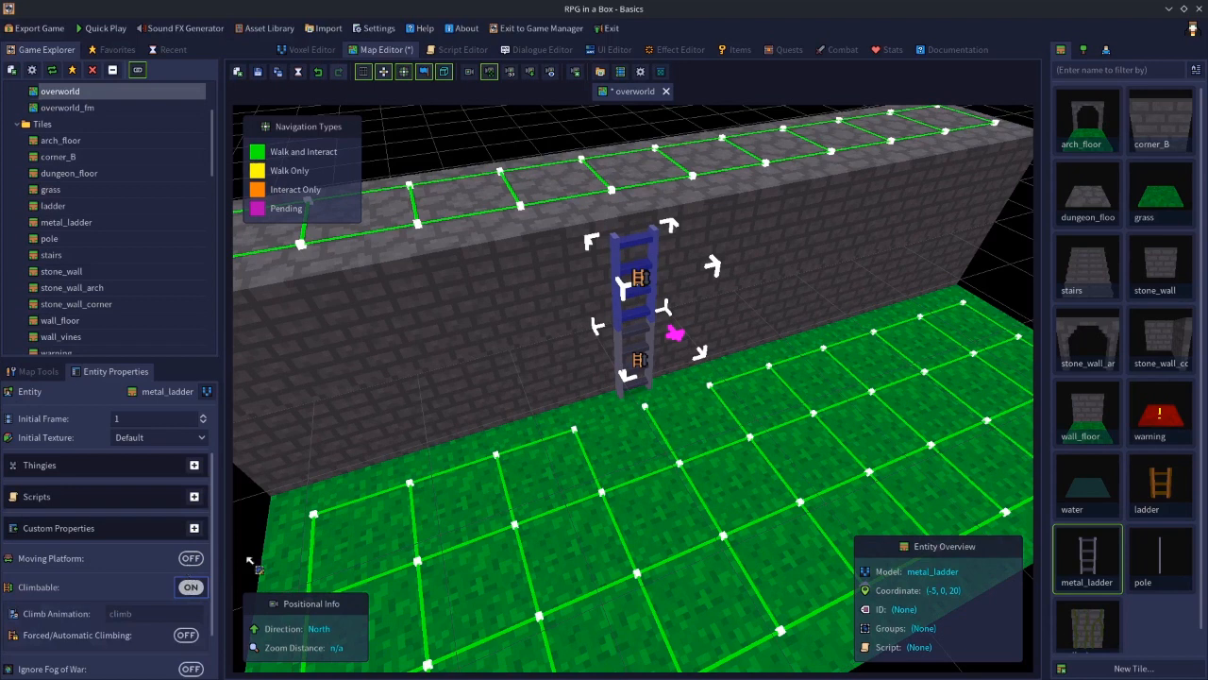
# Select the ladders and the dungeon_floor tile above them in turn to inspect their settings
pyautogui.keyDown('shift'); pyautogui.click(623, 354); pyautogui.keyUp('shift')
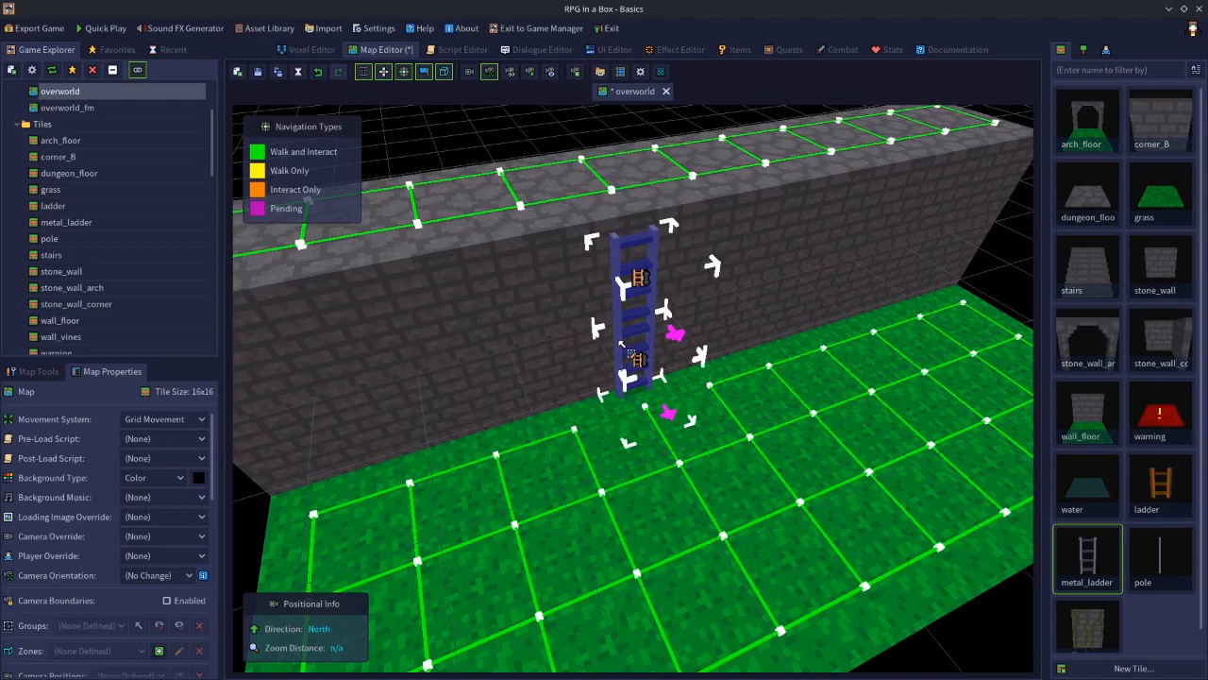
pyautogui.click(609, 201)
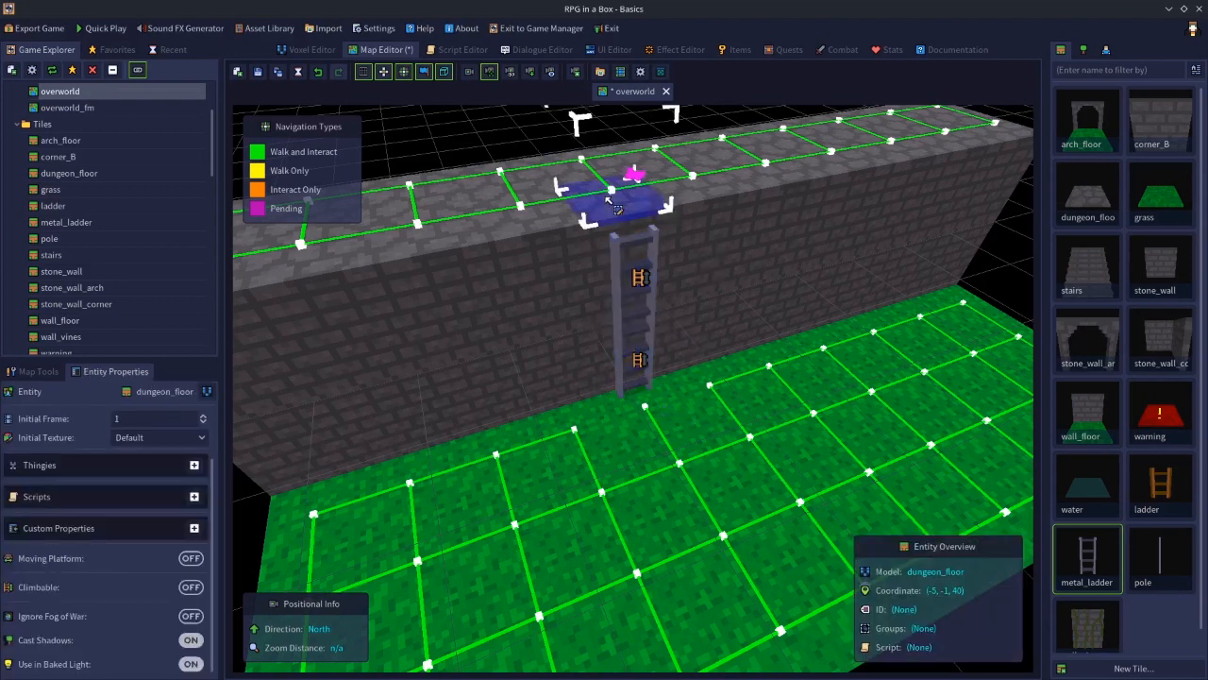
pyautogui.keyDown('shift'); pyautogui.click(623, 273); pyautogui.keyUp('shift')
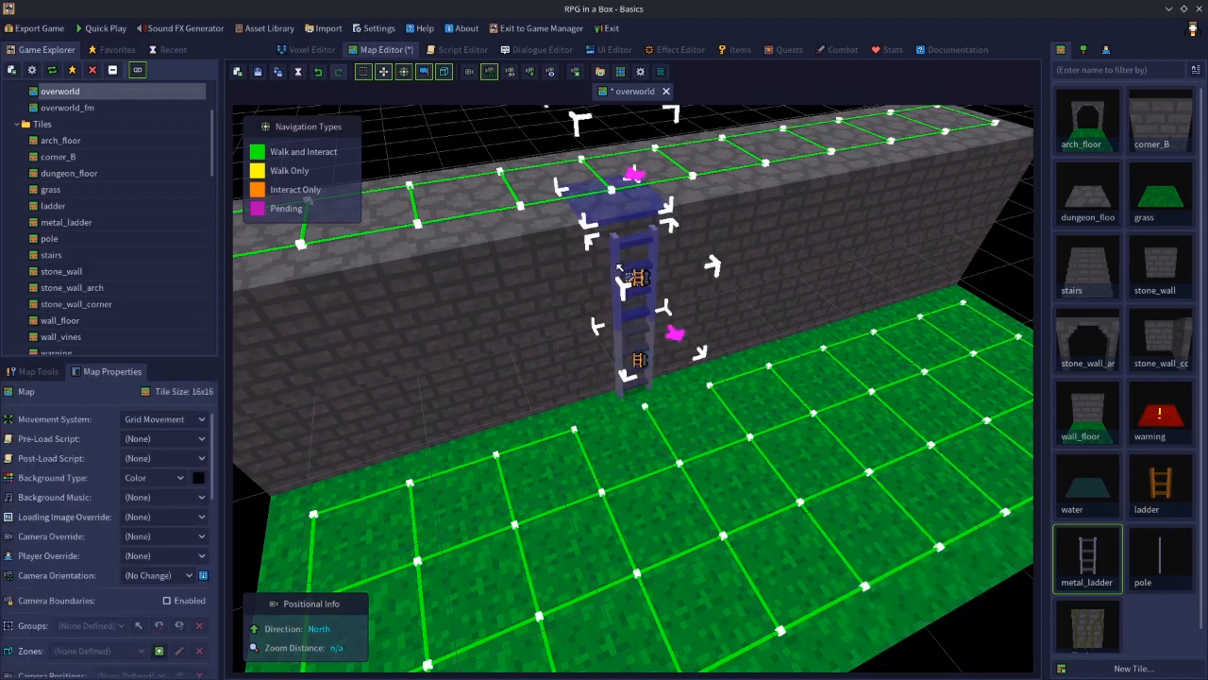
pyautogui.click(614, 202)
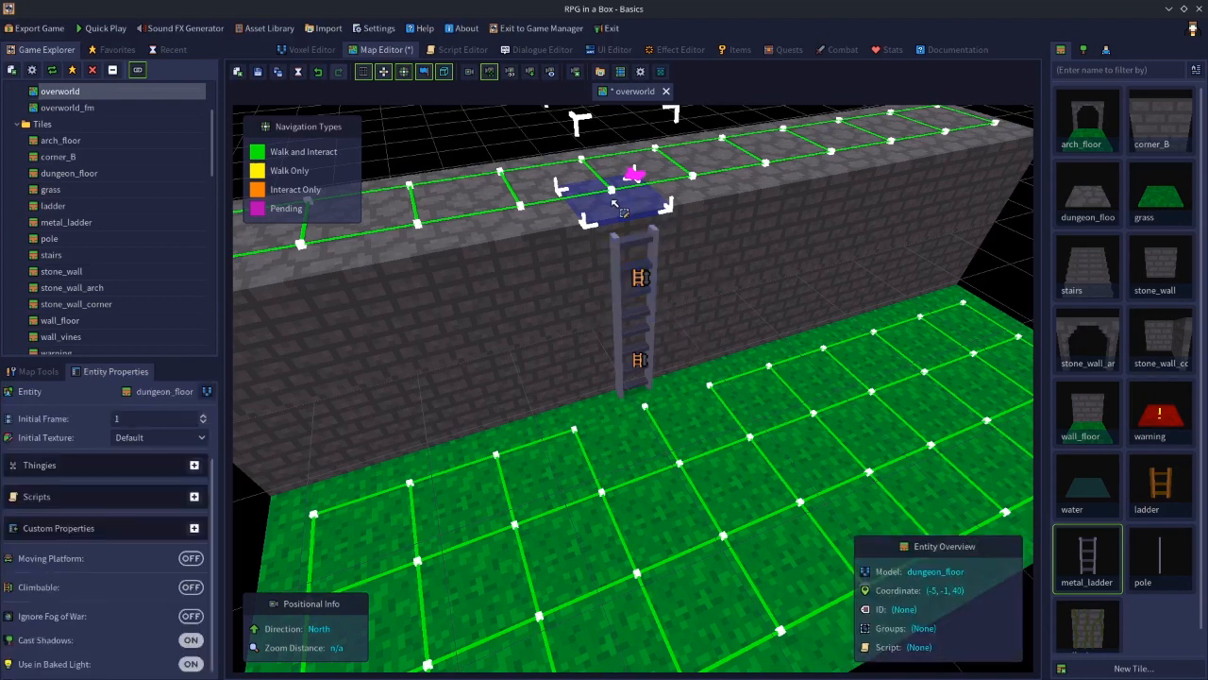
pyautogui.keyDown('shift'); pyautogui.click(625, 355); pyautogui.keyUp('shift')
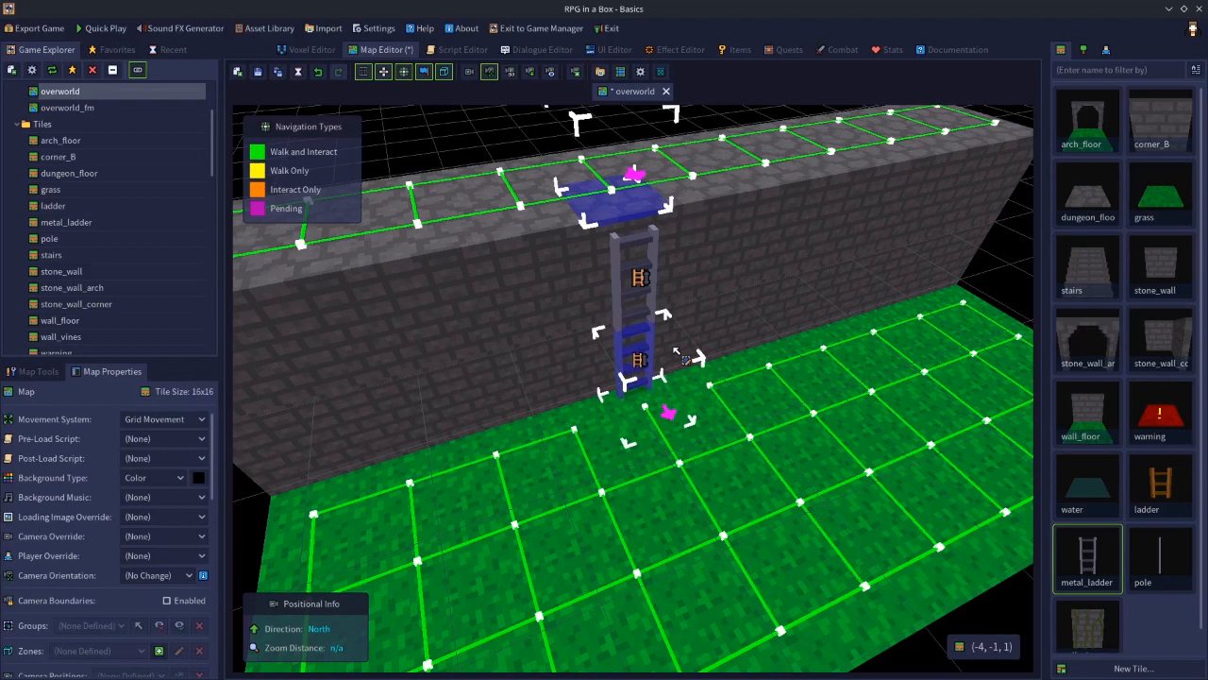
pyautogui.click(611, 208)
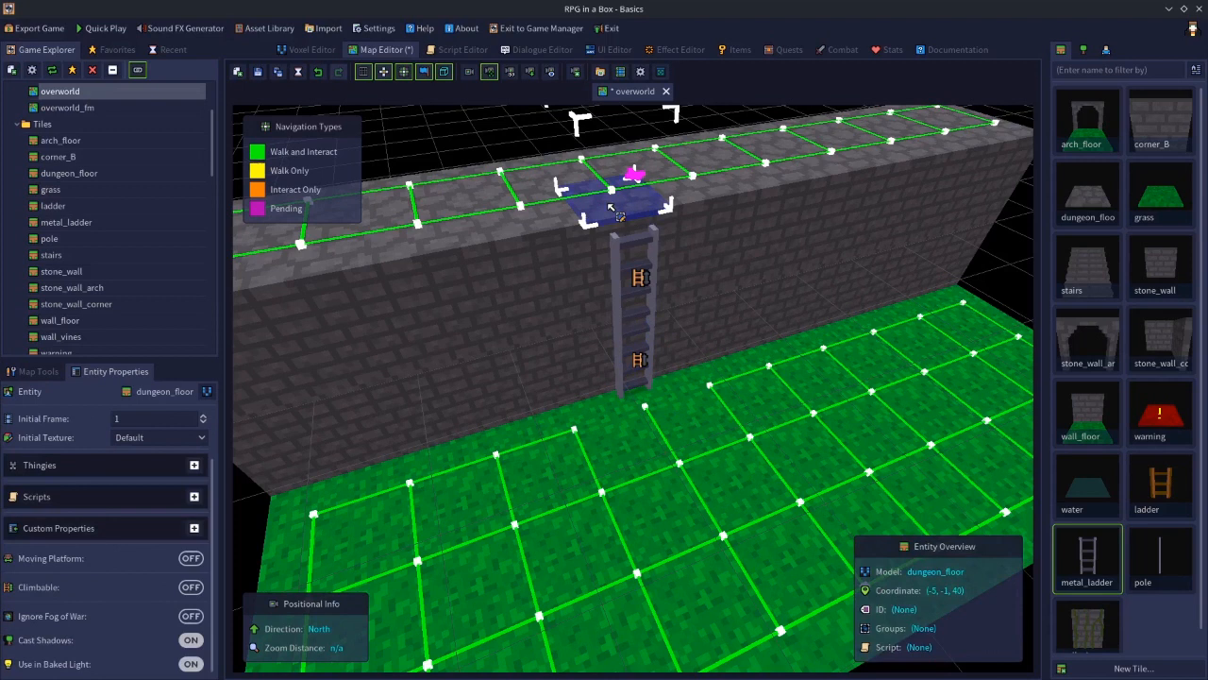
# Set the navigation interaction of the upper metal_ladder and the dungeon_floor tile on top to Climb (One-Way)
pyautogui.keyDown('shift'); pyautogui.click(615, 266); pyautogui.keyUp('shift')
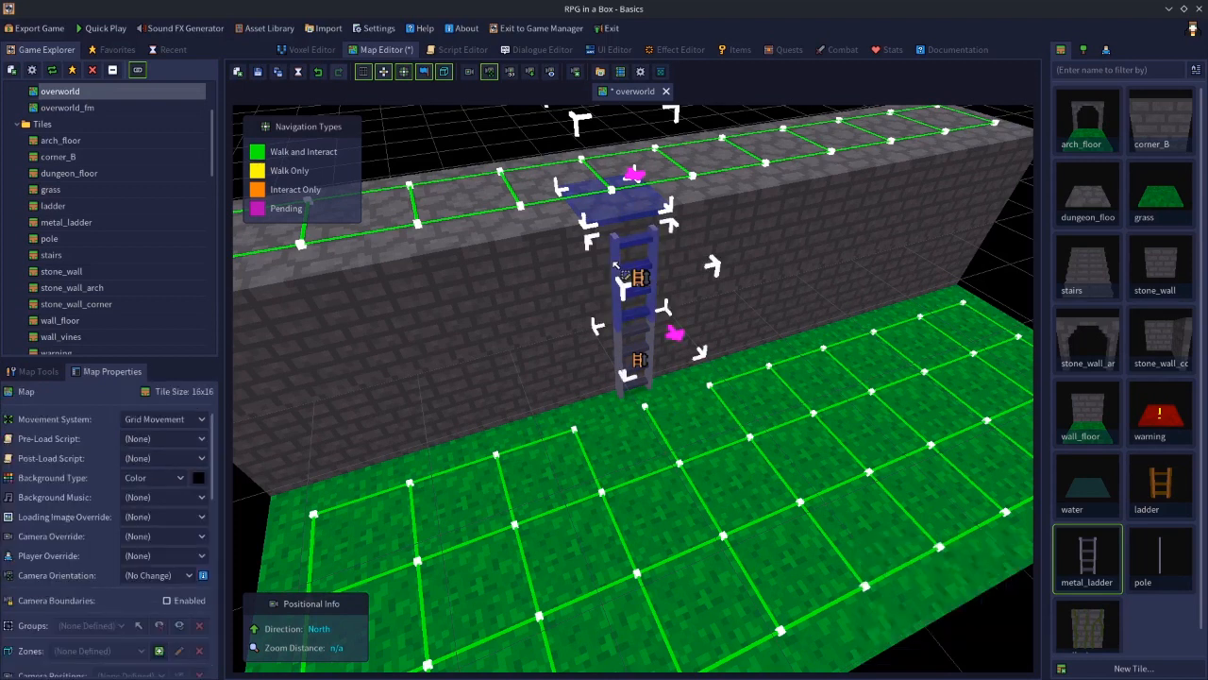
pyautogui.rightClick(614, 266)
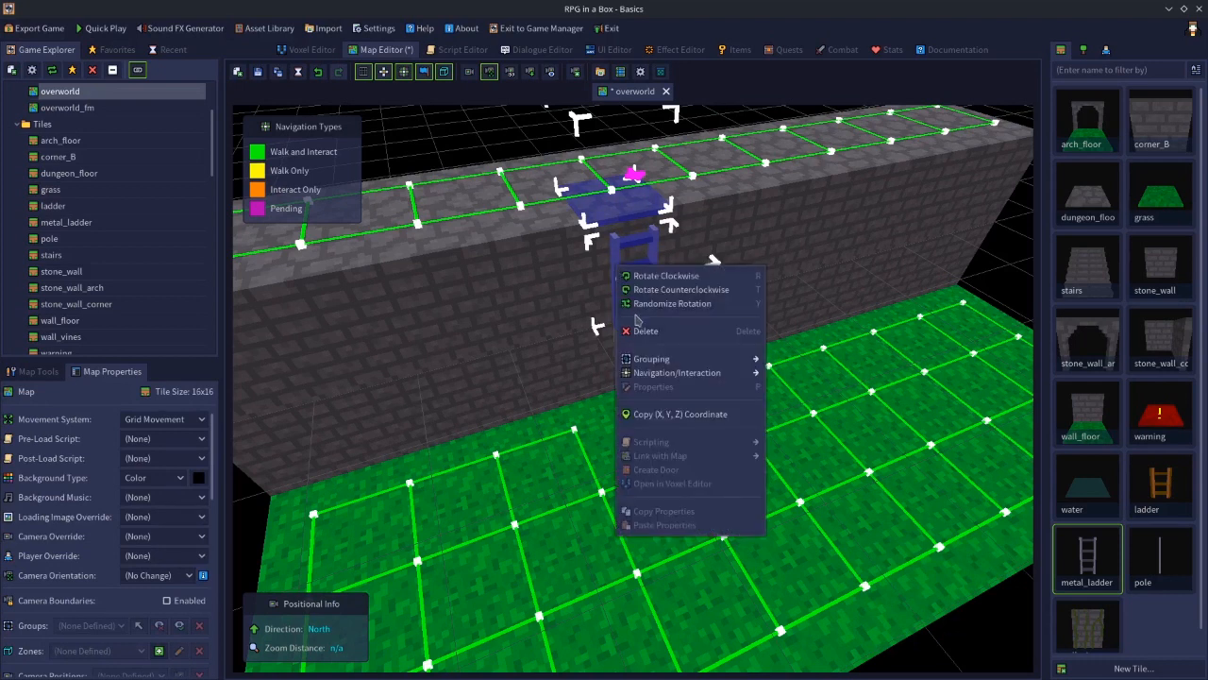
pyautogui.moveTo(718, 372)
pyautogui.click(798, 384)
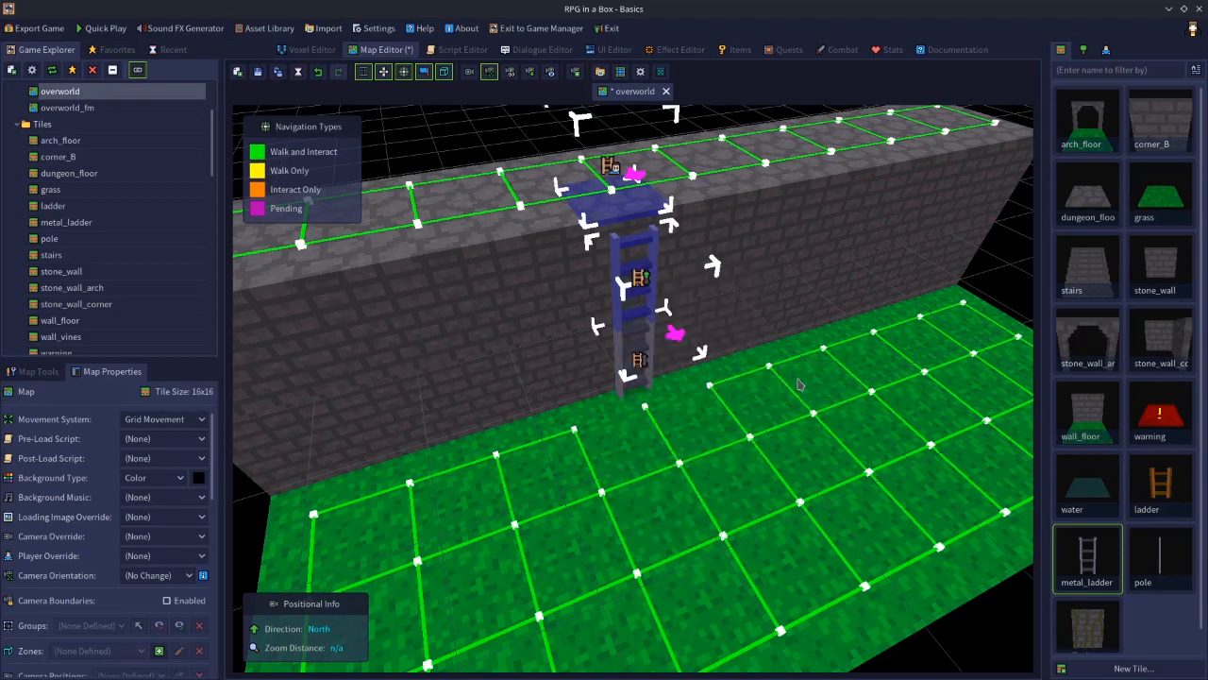
# Set the lower metal_ladder's navigation interaction to Climb
pyautogui.click(622, 262)
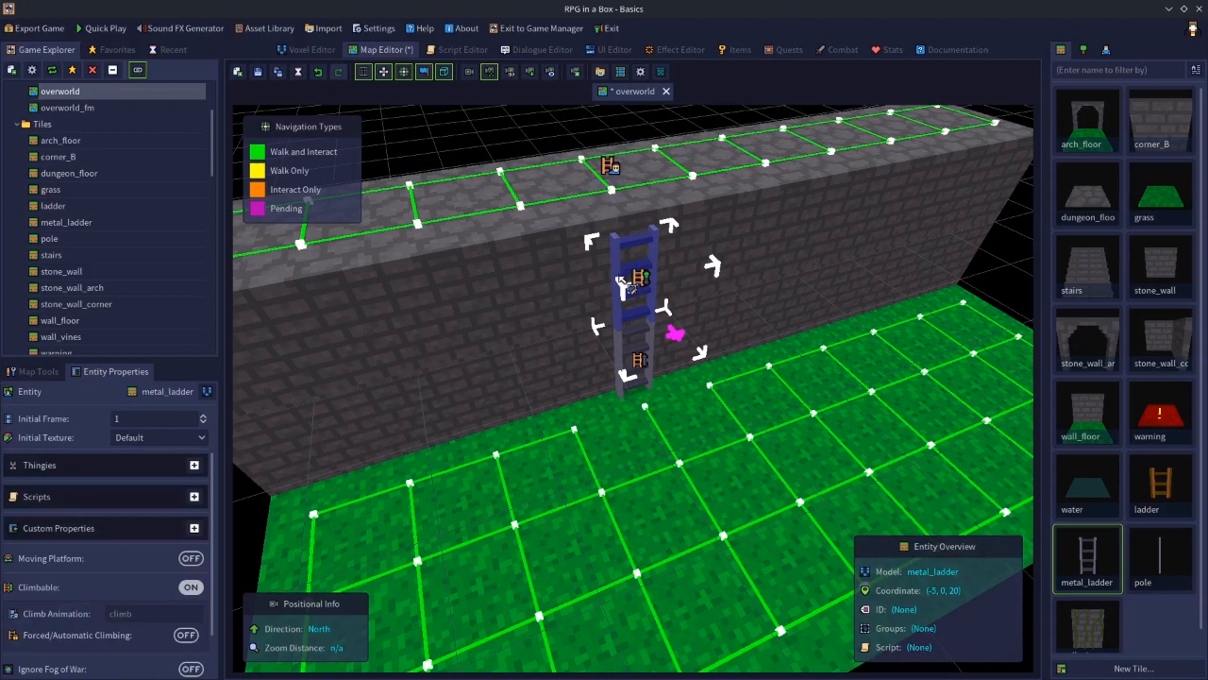
pyautogui.click(622, 355)
pyautogui.rightClick(621, 355)
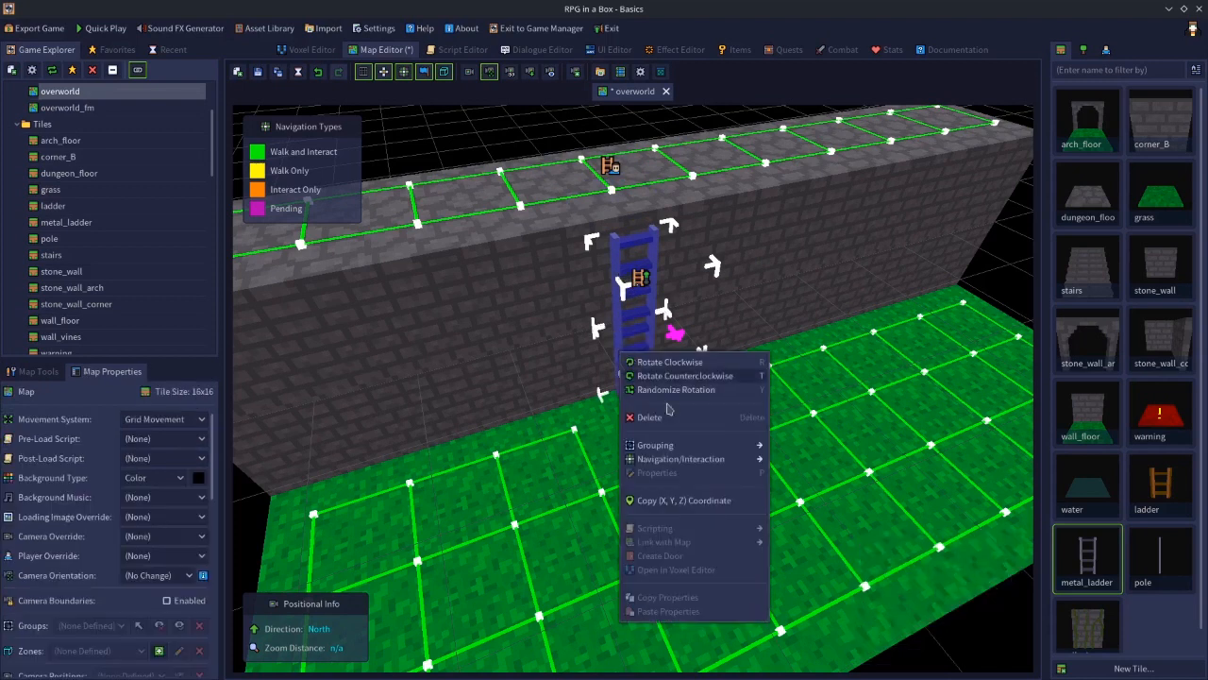
pyautogui.moveTo(736, 459)
pyautogui.click(803, 459)
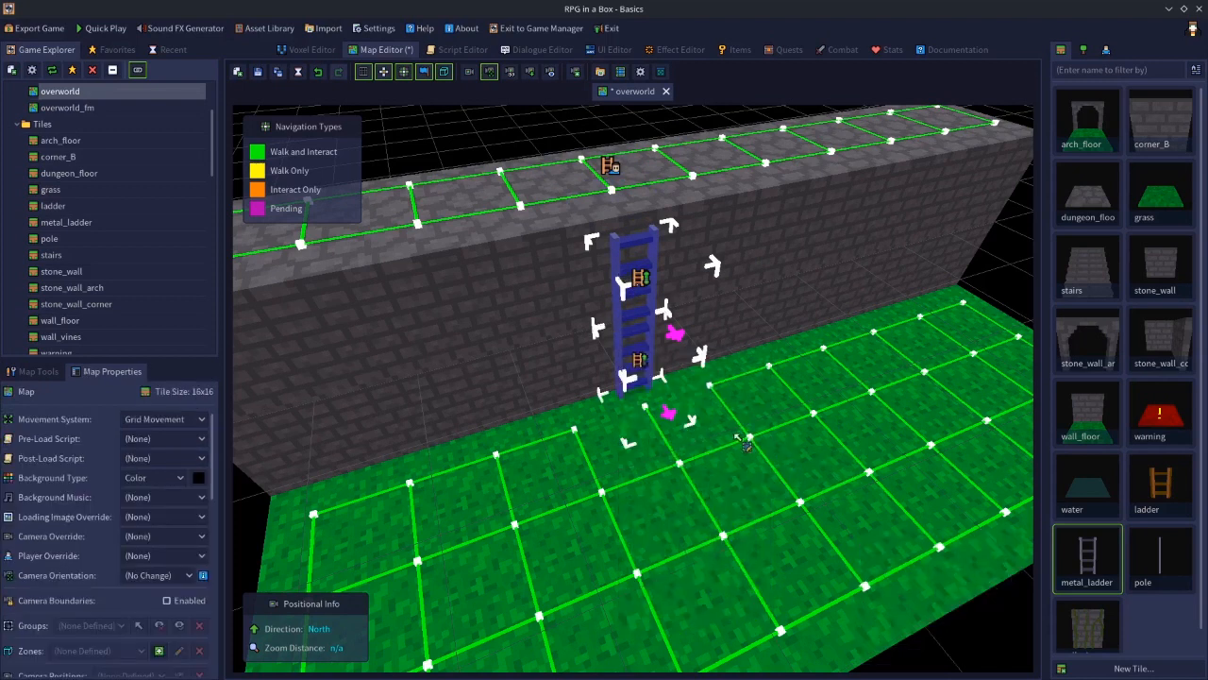
# Select the lower metal_ladder with the grass tile at its foot and set their navigation interaction to Climb
pyautogui.click(620, 357)
pyautogui.keyDown('shift'); pyautogui.click(651, 414); pyautogui.keyUp('shift')
pyautogui.rightClick(651, 415)
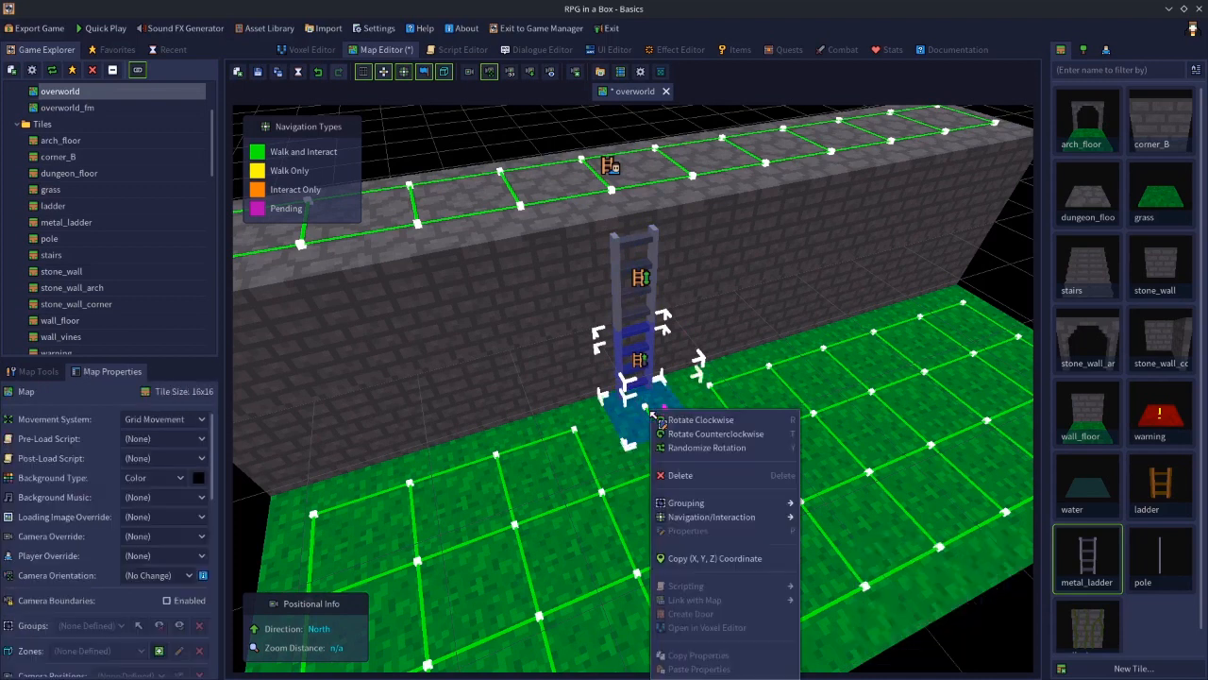
pyautogui.moveTo(760, 522)
pyautogui.click(813, 522)
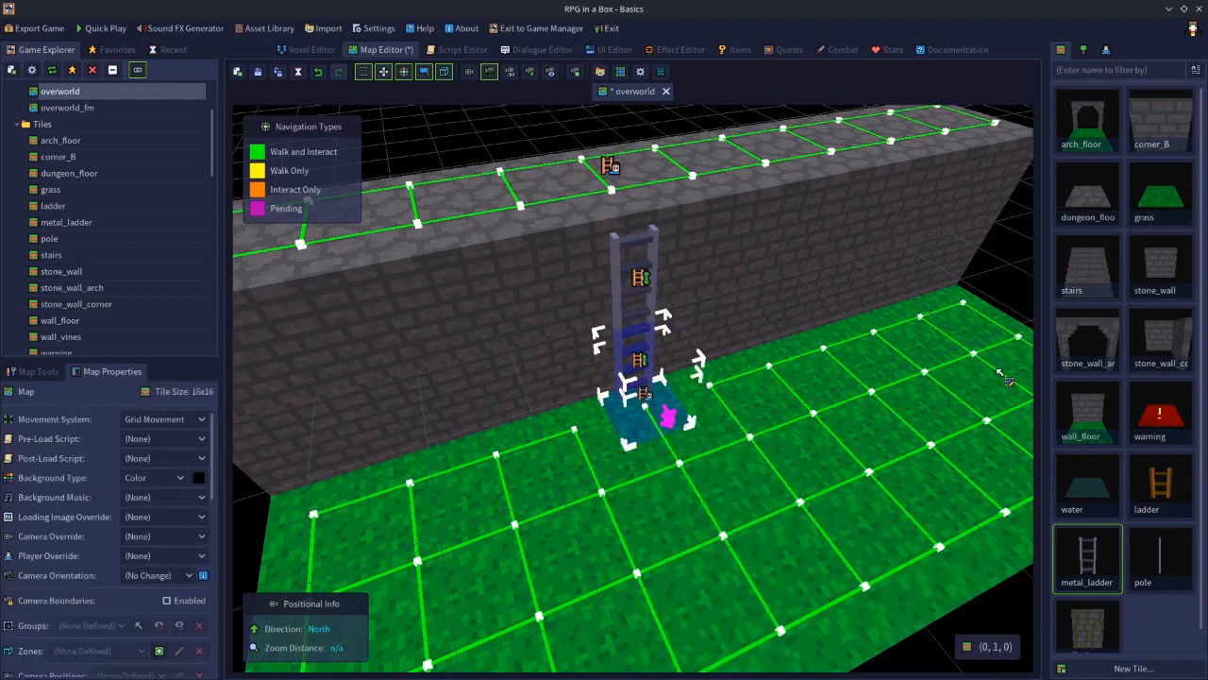
pyautogui.click(1004, 299)
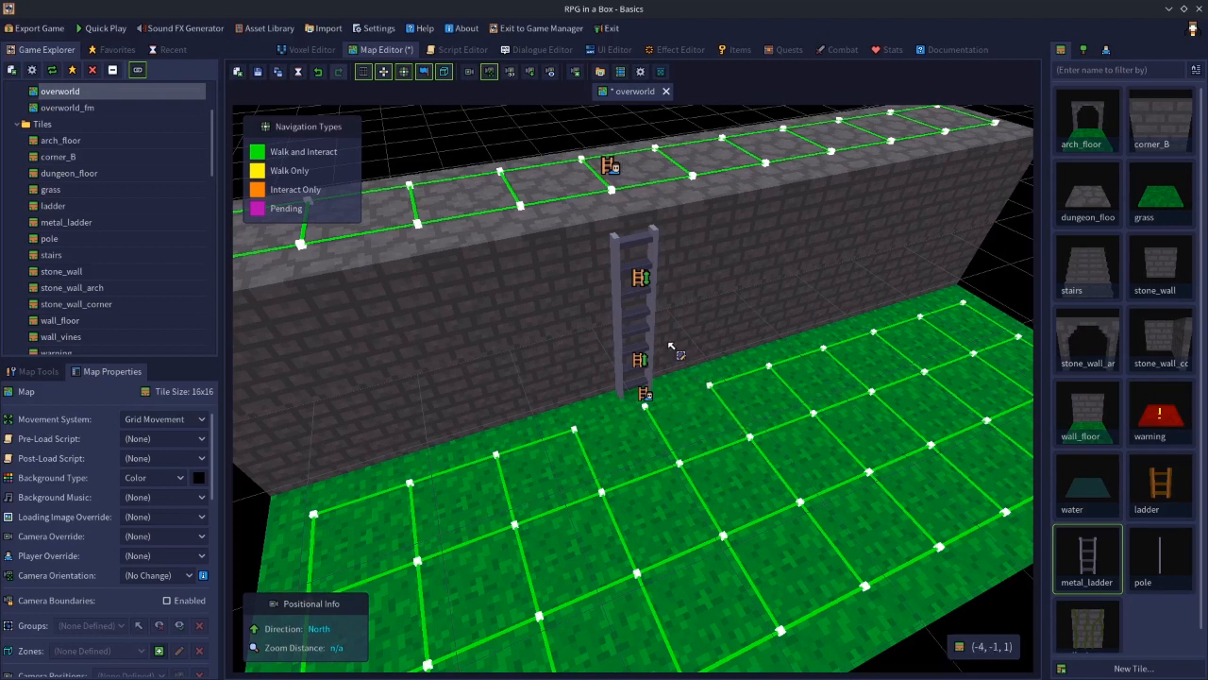
pyautogui.scroll(3, 674, 345)
pyautogui.scroll(-2, 676, 311)
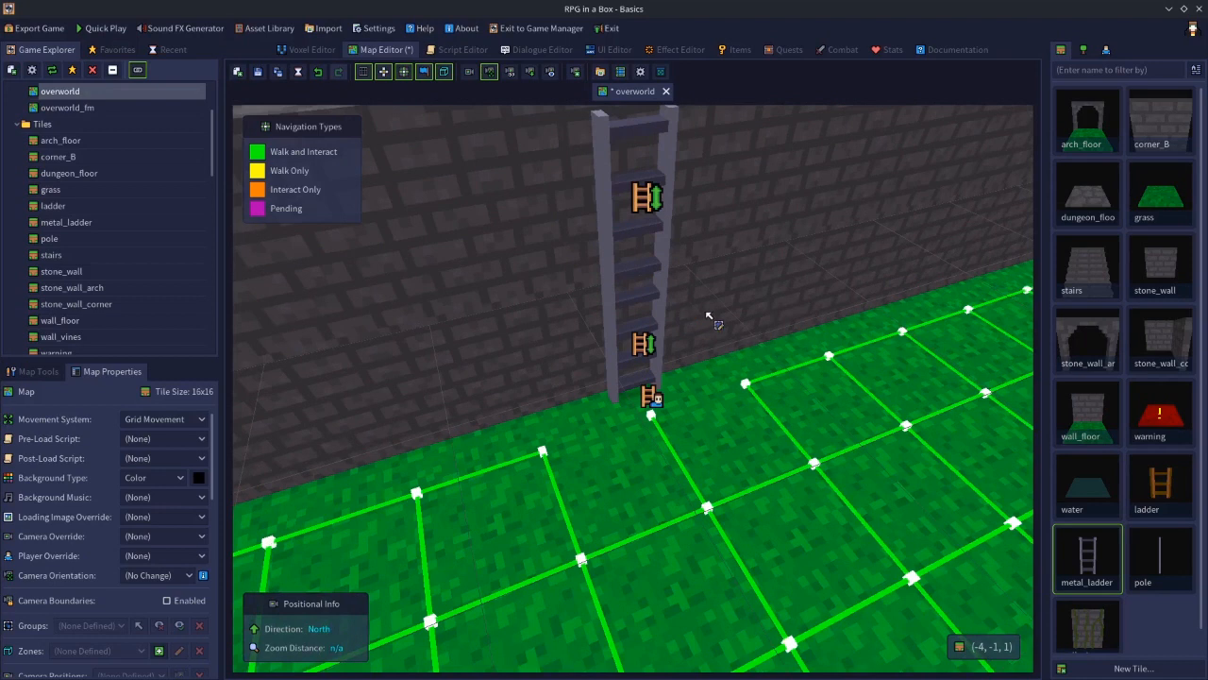
pyautogui.rightClick(732, 338)
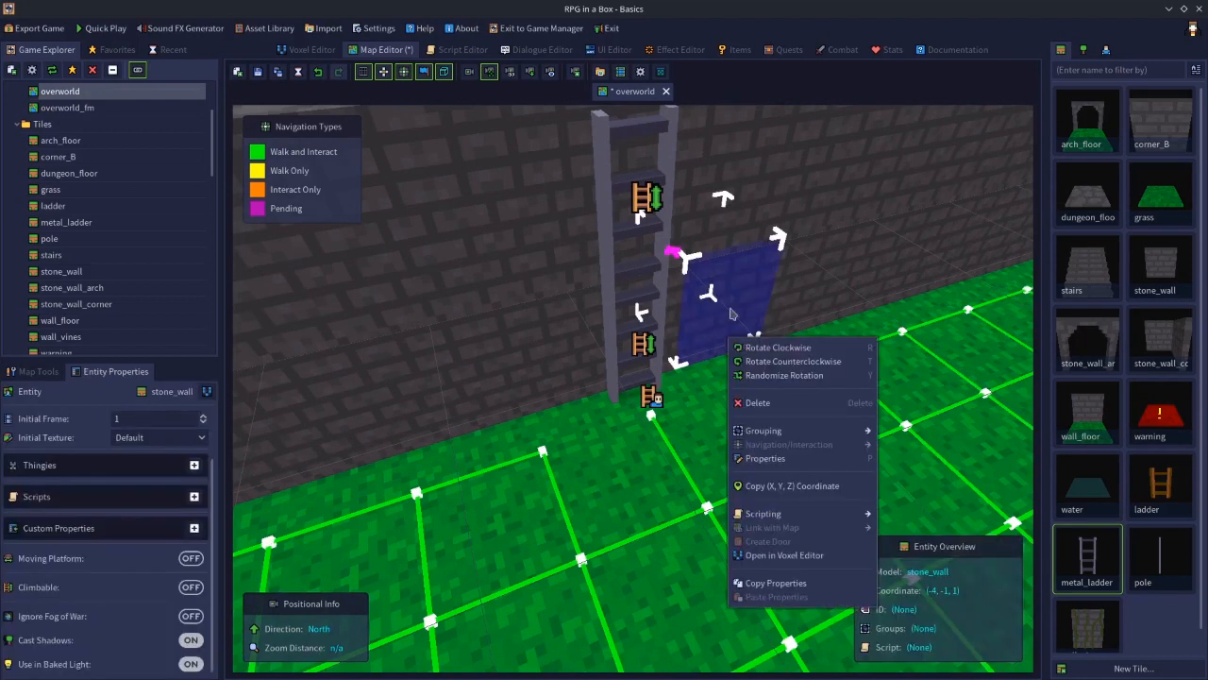
pyautogui.click(744, 267)
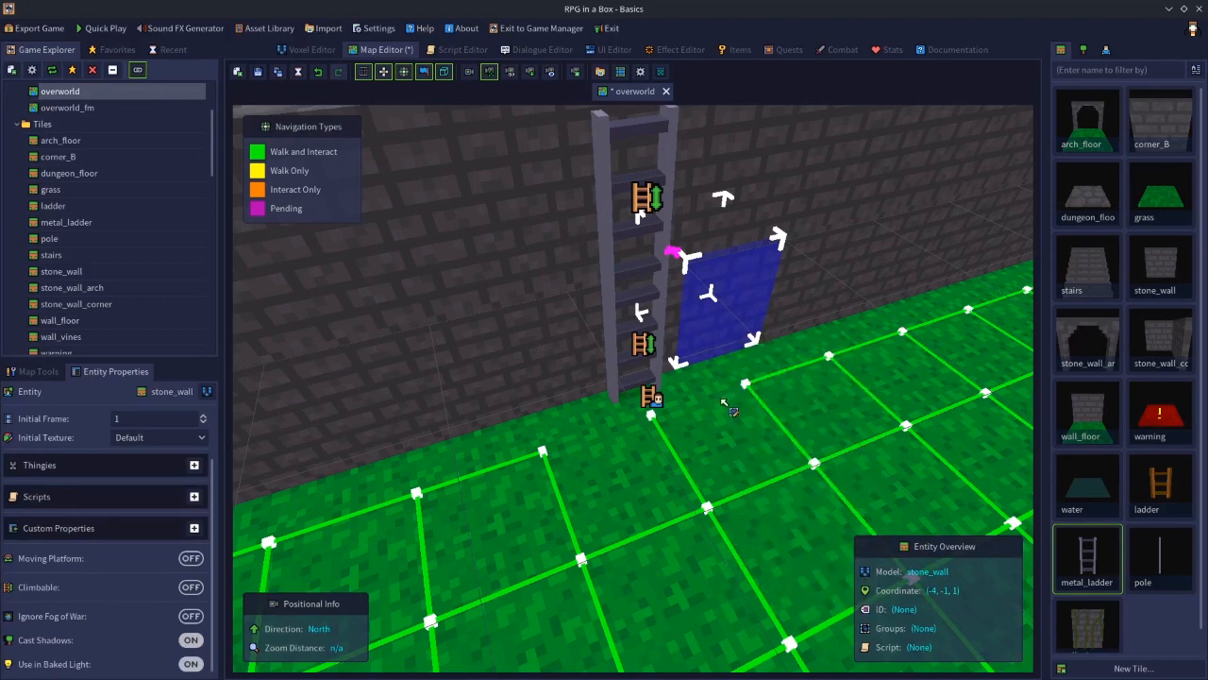
pyautogui.click(760, 419)
pyautogui.click(760, 418)
pyautogui.scroll(-3, 738, 440)
pyautogui.moveTo(737, 437); pyautogui.dragTo(741, 399, button='middle')
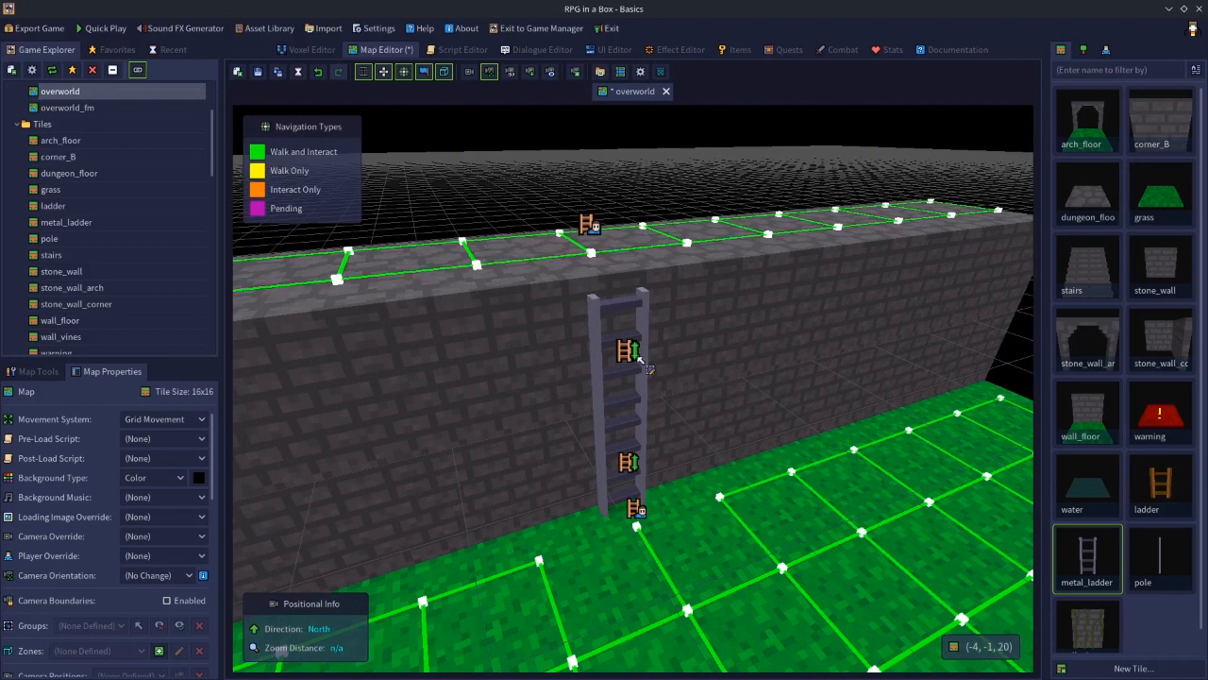
# Select the upper and lower metal_ladder tiles in turn to inspect their Climbable settings
pyautogui.click(602, 353)
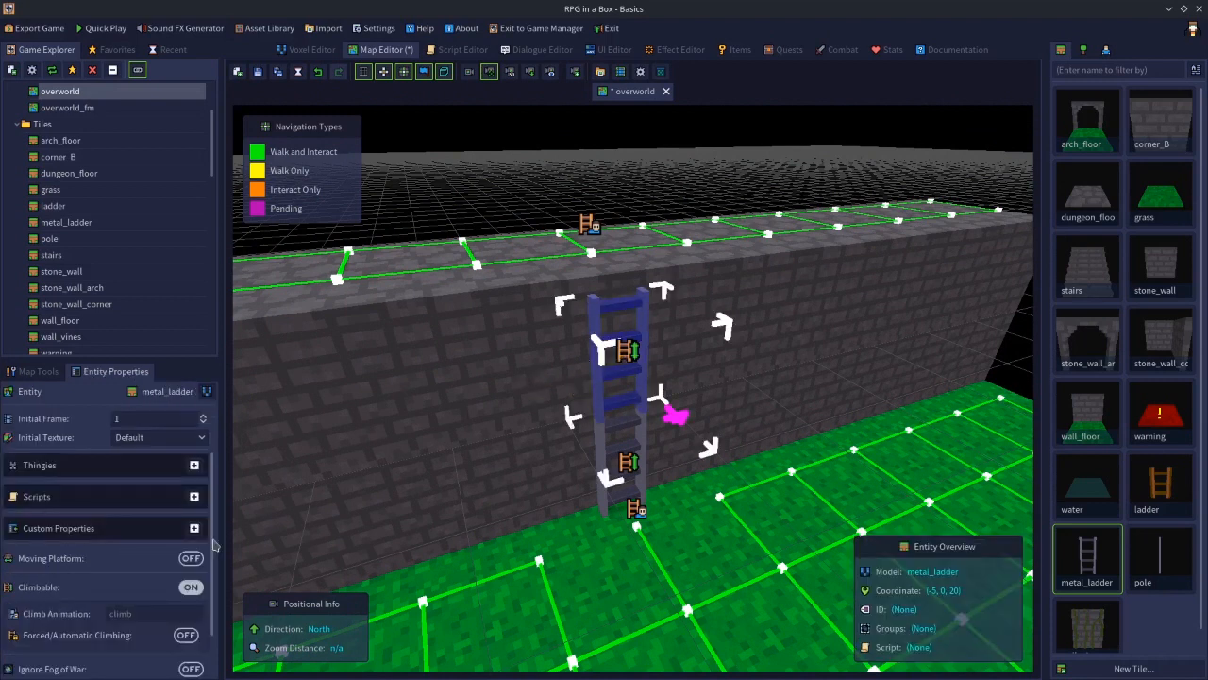
pyautogui.click(598, 375)
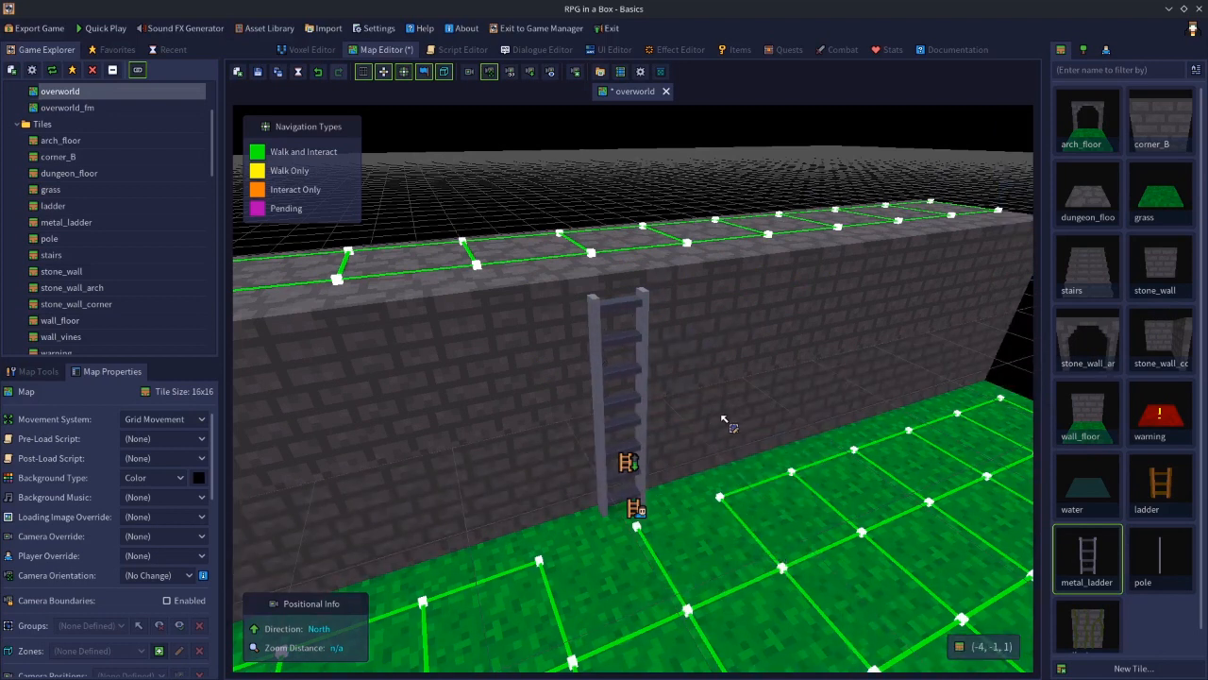
pyautogui.click(607, 349)
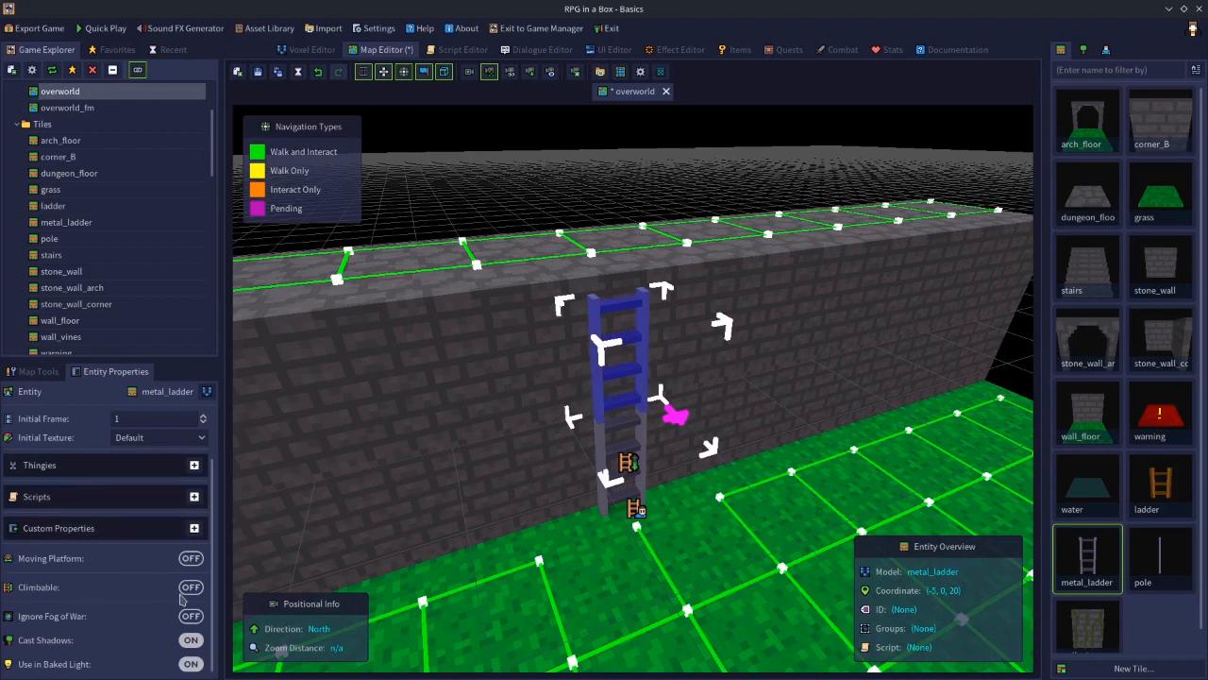
pyautogui.click(605, 450)
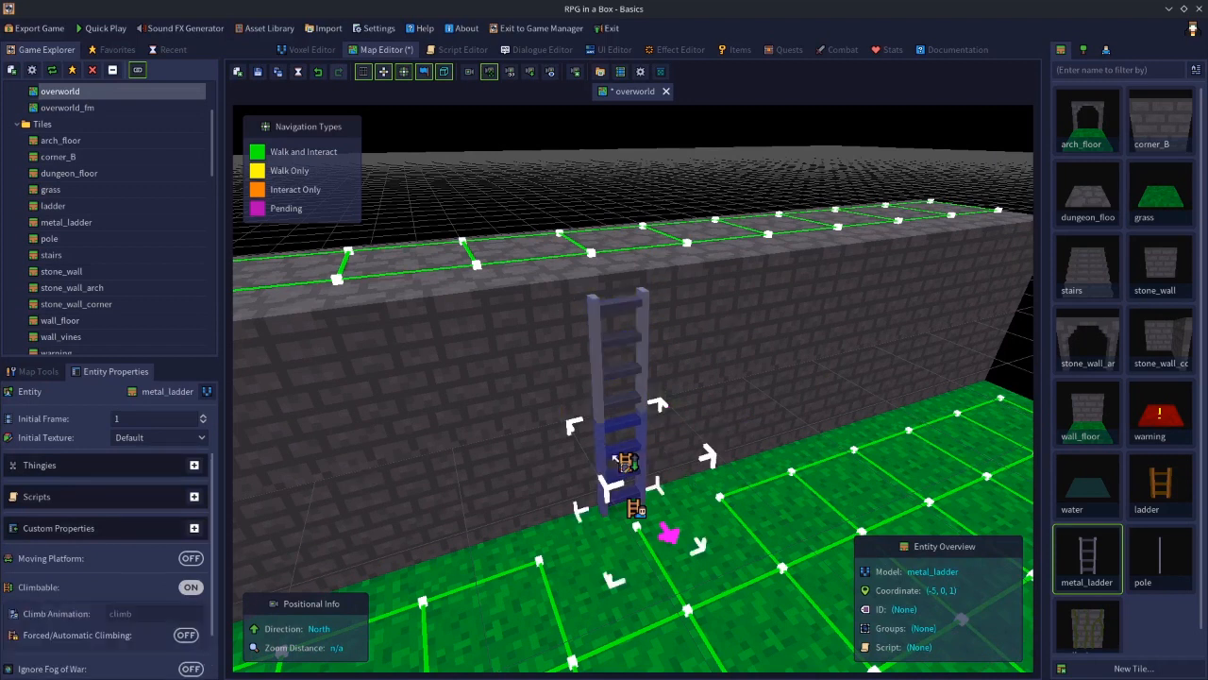
# Select both metal_ladder tiles together and reassign their navigation interaction
pyautogui.keyDown('shift'); pyautogui.click(604, 346); pyautogui.keyUp('shift')
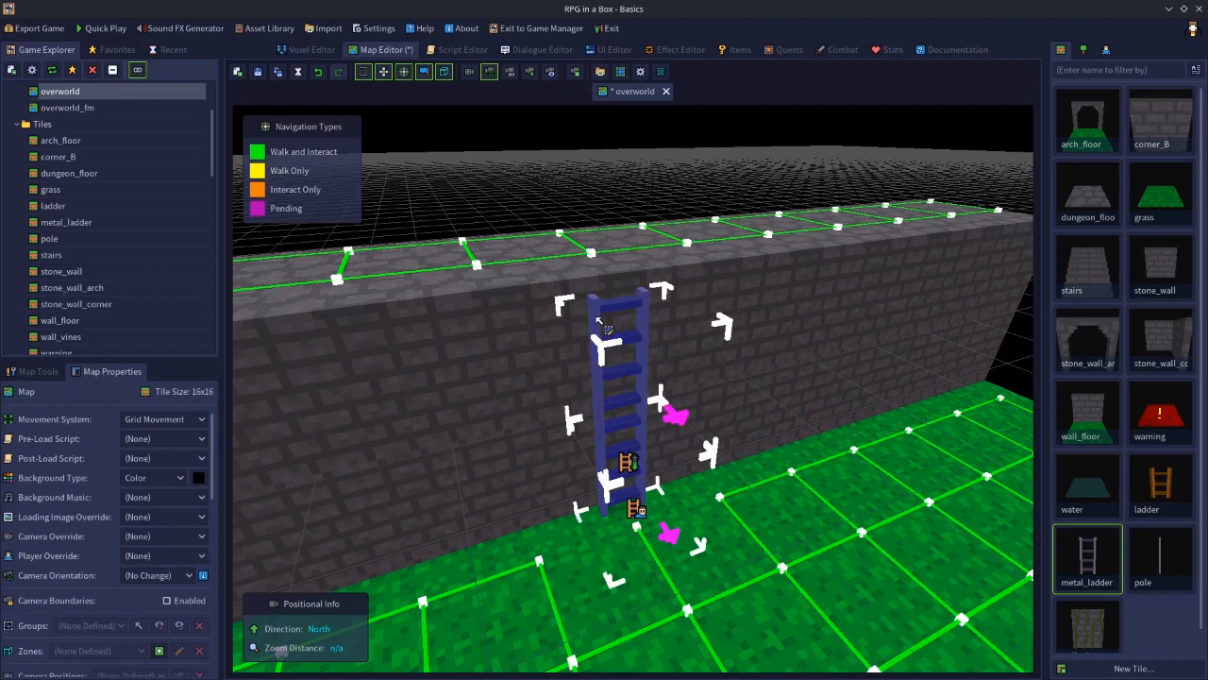
pyautogui.rightClick(599, 321)
pyautogui.moveTo(661, 430)
pyautogui.click(774, 426)
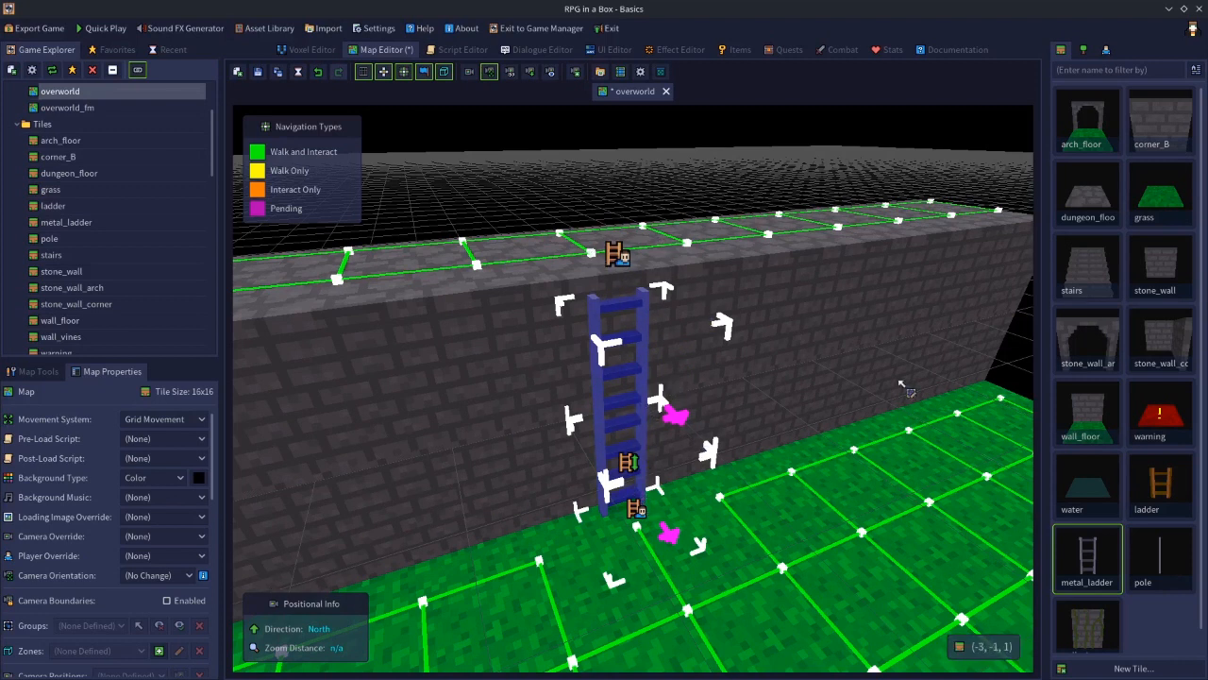
pyautogui.click(1003, 369)
# Turn on Climbable for the upper metal_ladder tile
pyautogui.click(601, 347)
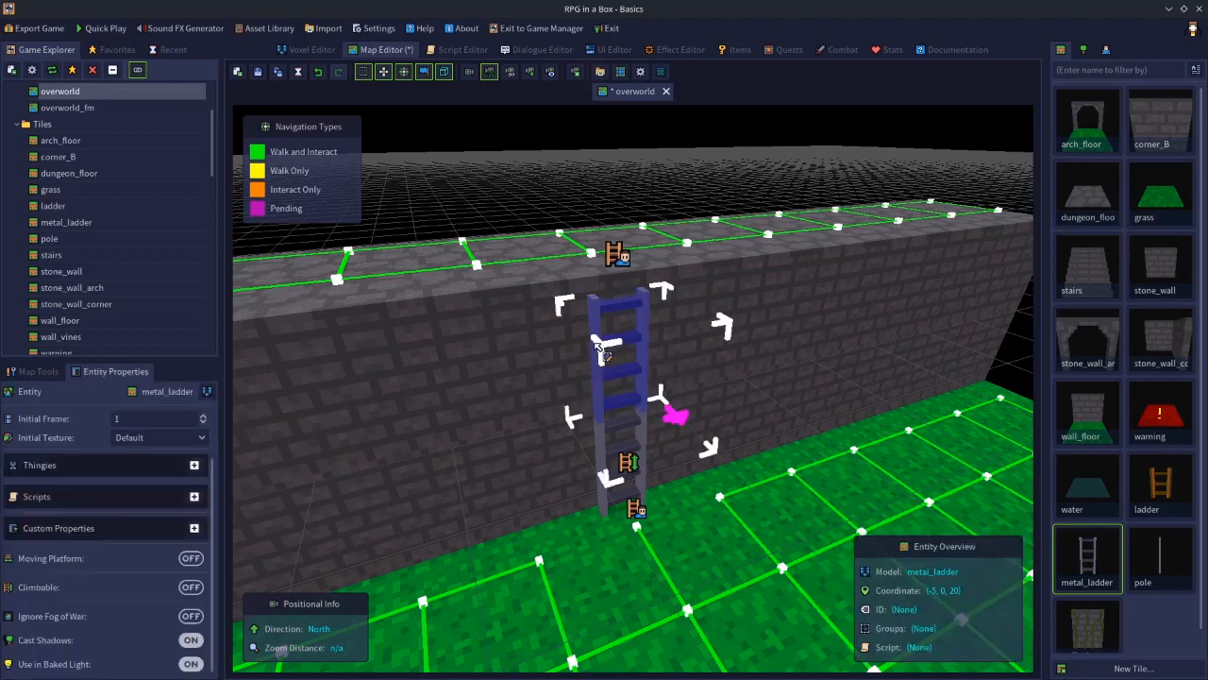
pyautogui.click(189, 588)
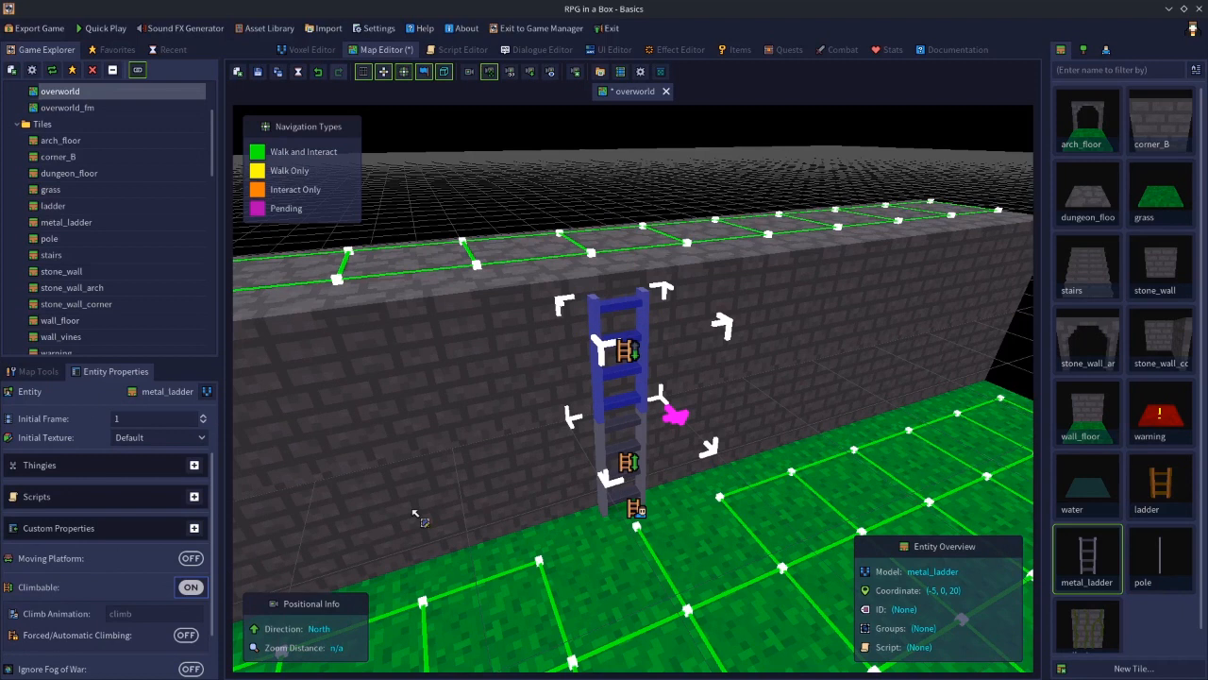
# Select the dungeon_floor tile above the ladder together with the upper metal_ladder and reassign their navigation interaction
pyautogui.click(597, 268)
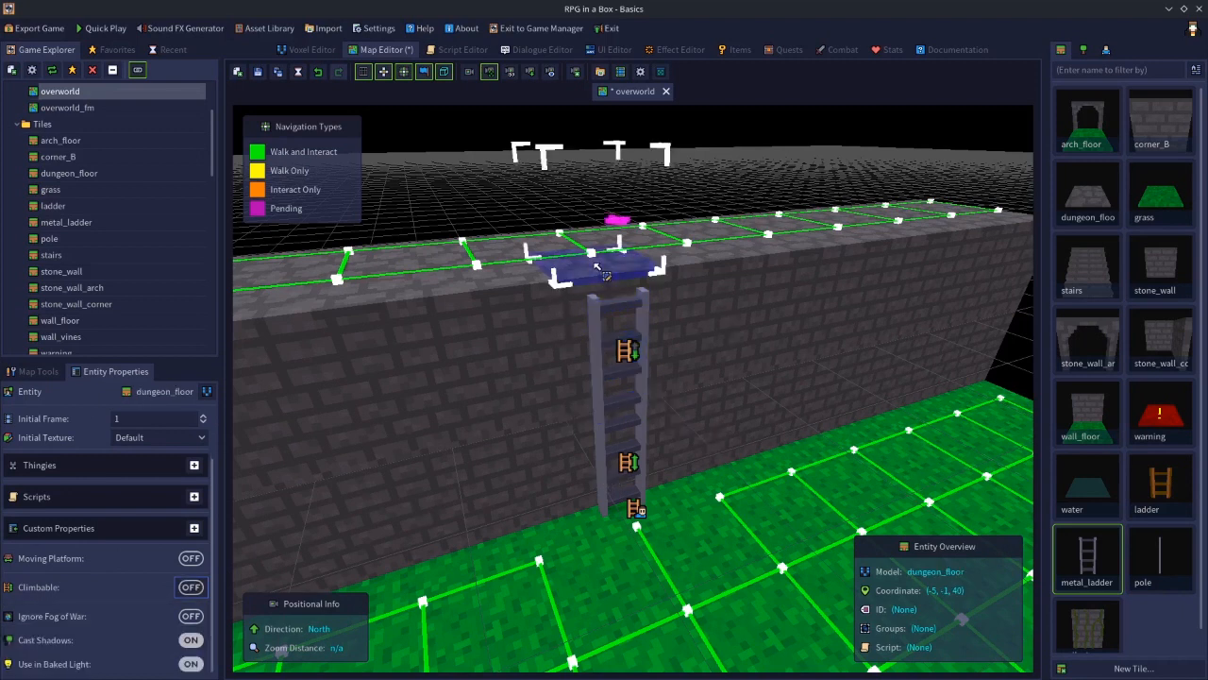
pyautogui.keyDown('shift'); pyautogui.click(598, 343); pyautogui.keyUp('shift')
pyautogui.rightClick(598, 344)
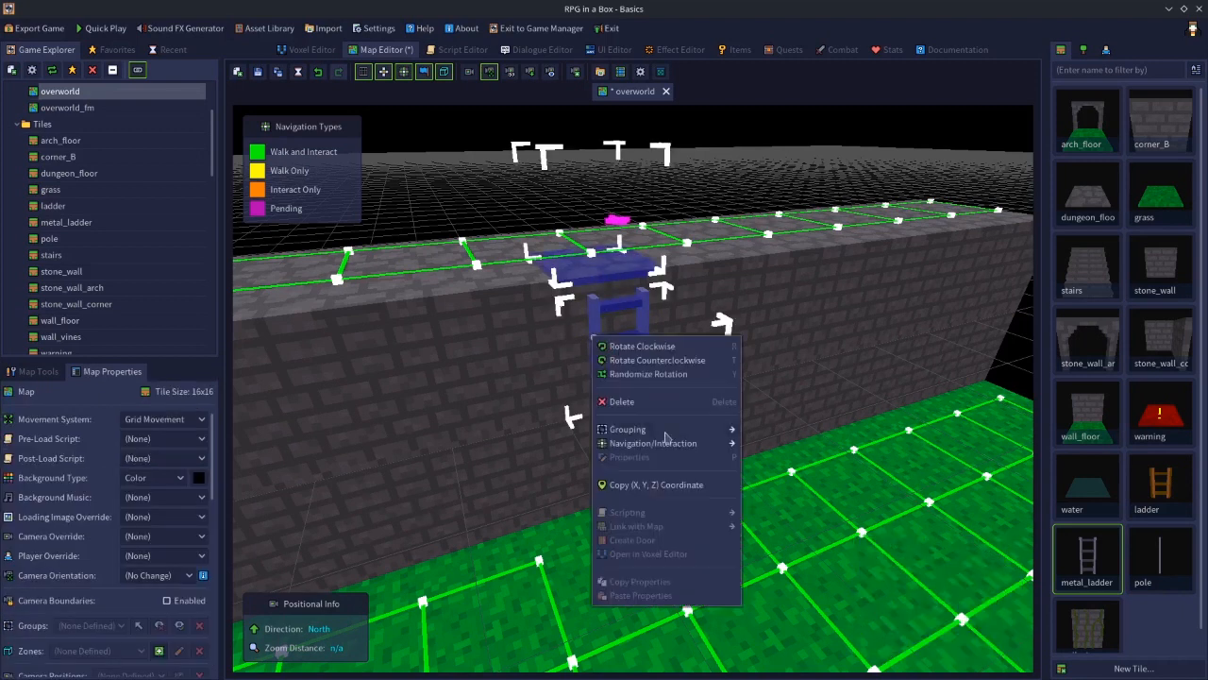
pyautogui.click(769, 443)
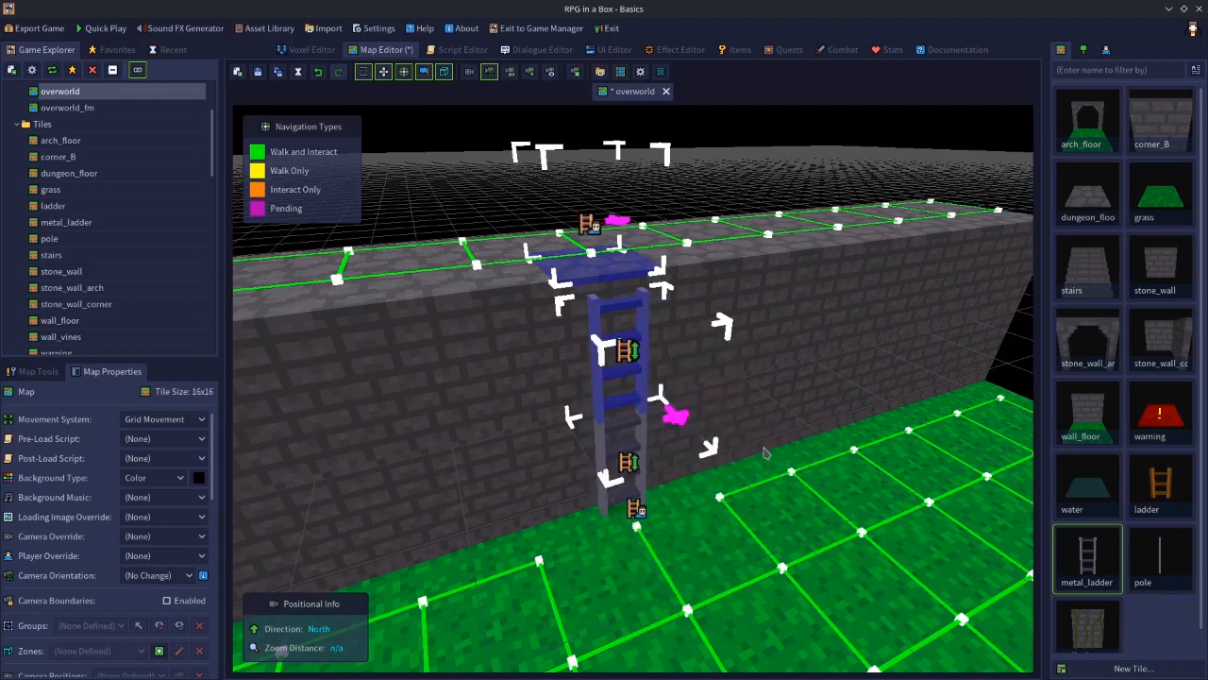
pyautogui.press('Escape')
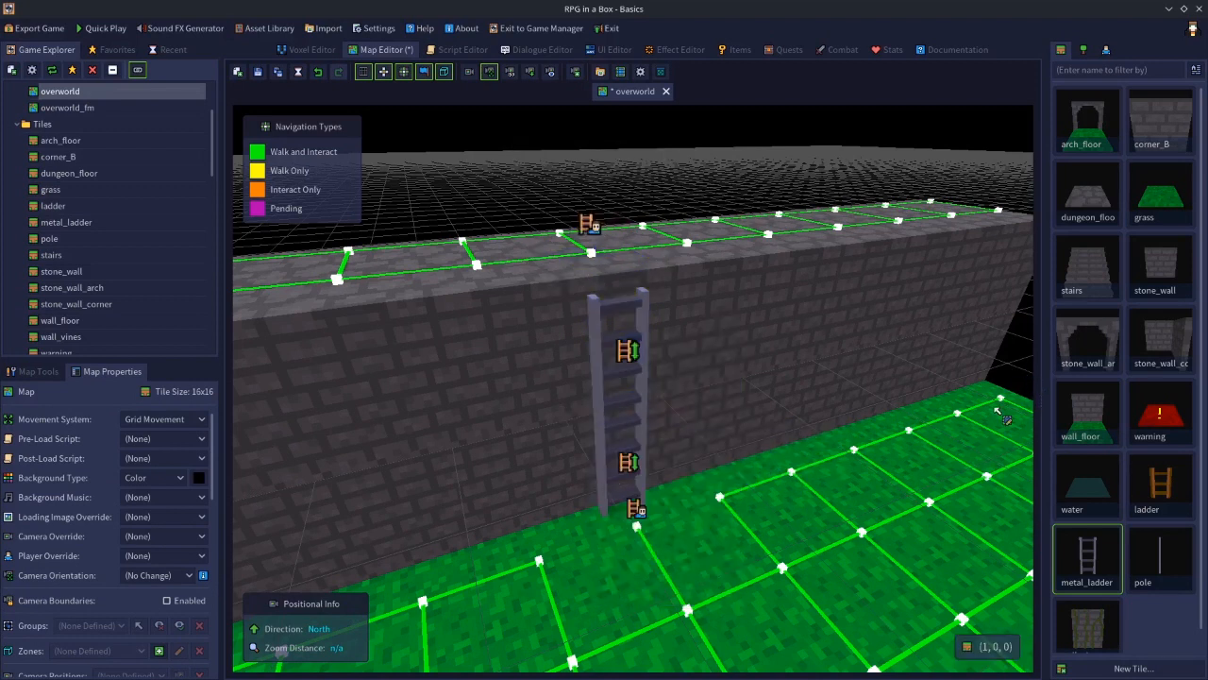
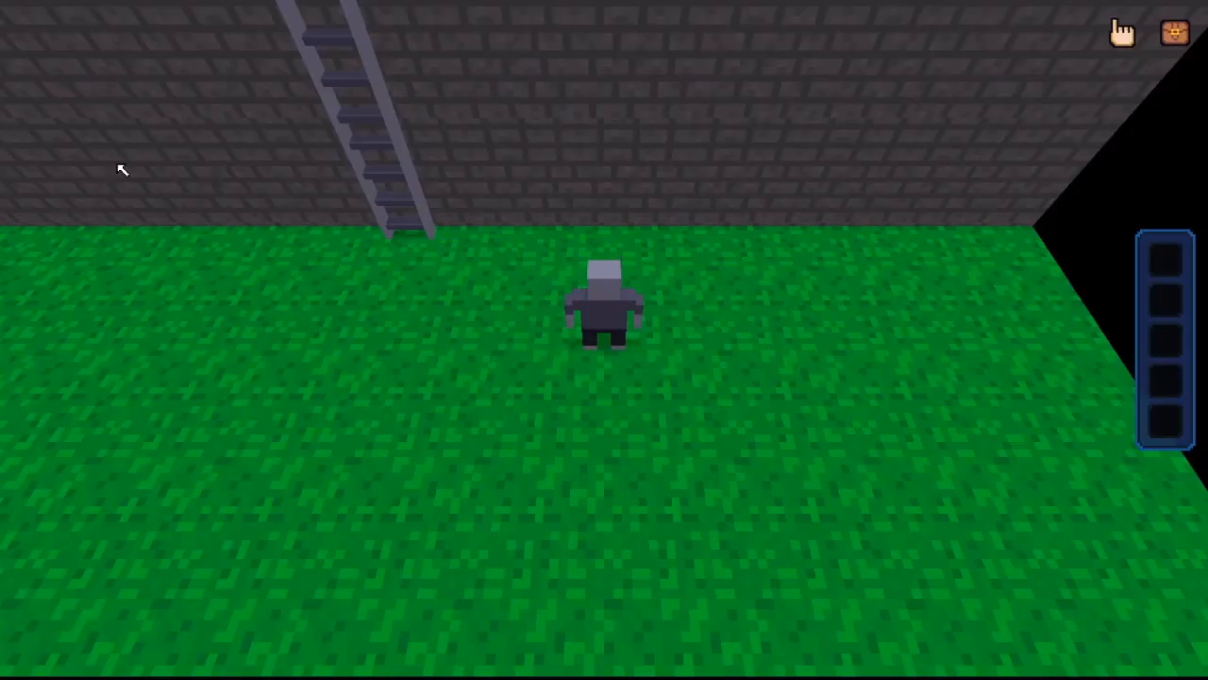
# Playtest by walking to the ladder and climbing it to the top of the wall
pyautogui.press('a')
pyautogui.press('w')
pyautogui.press('w')
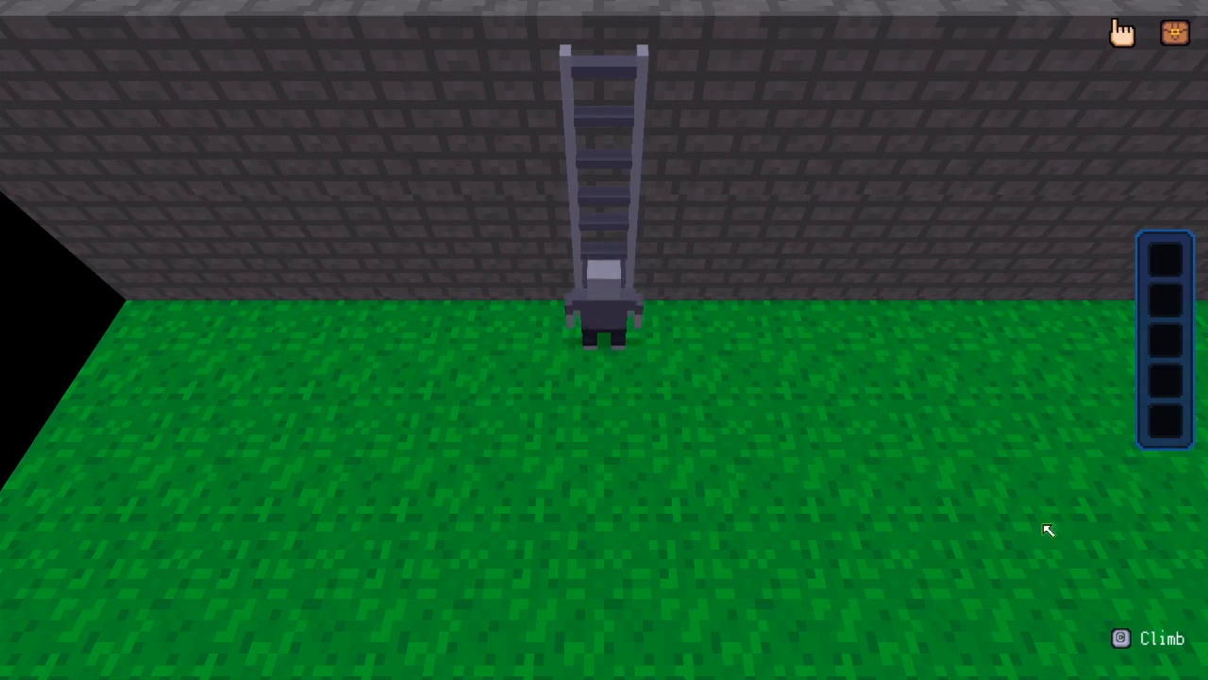
pyautogui.press('c')
pyautogui.moveTo(979, 519); pyautogui.dragTo(699, 403, button='middle')
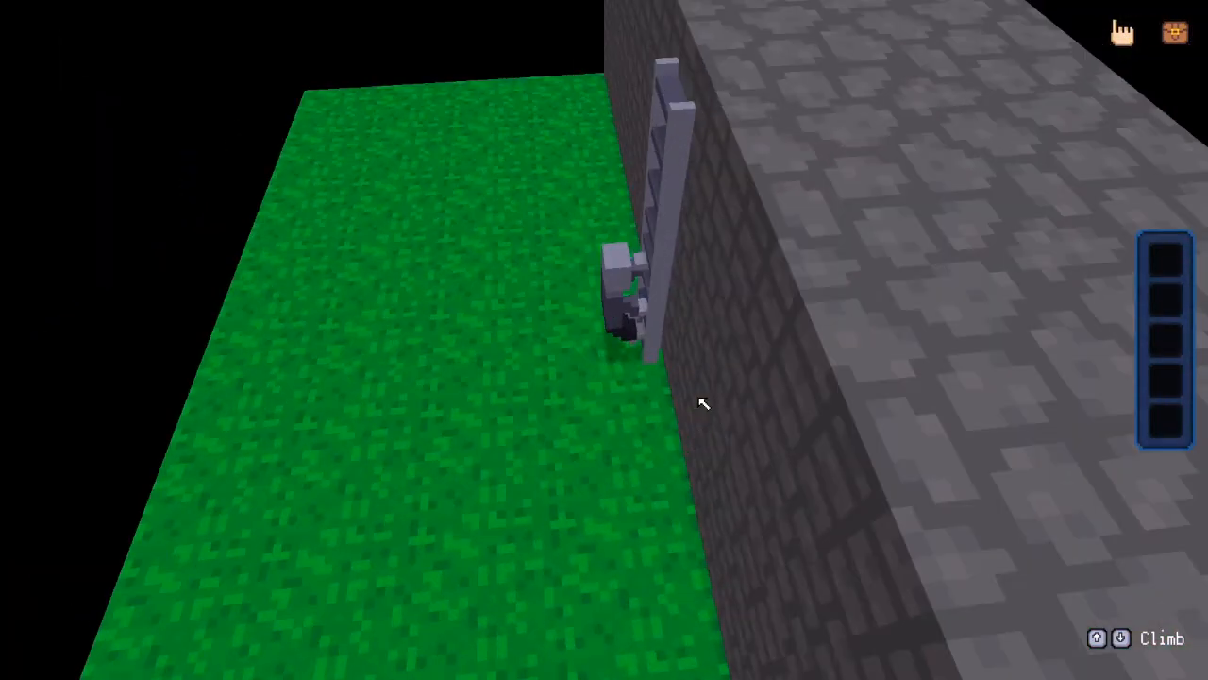
pyautogui.moveTo(613, 405); pyautogui.dragTo(658, 354, button='middle')
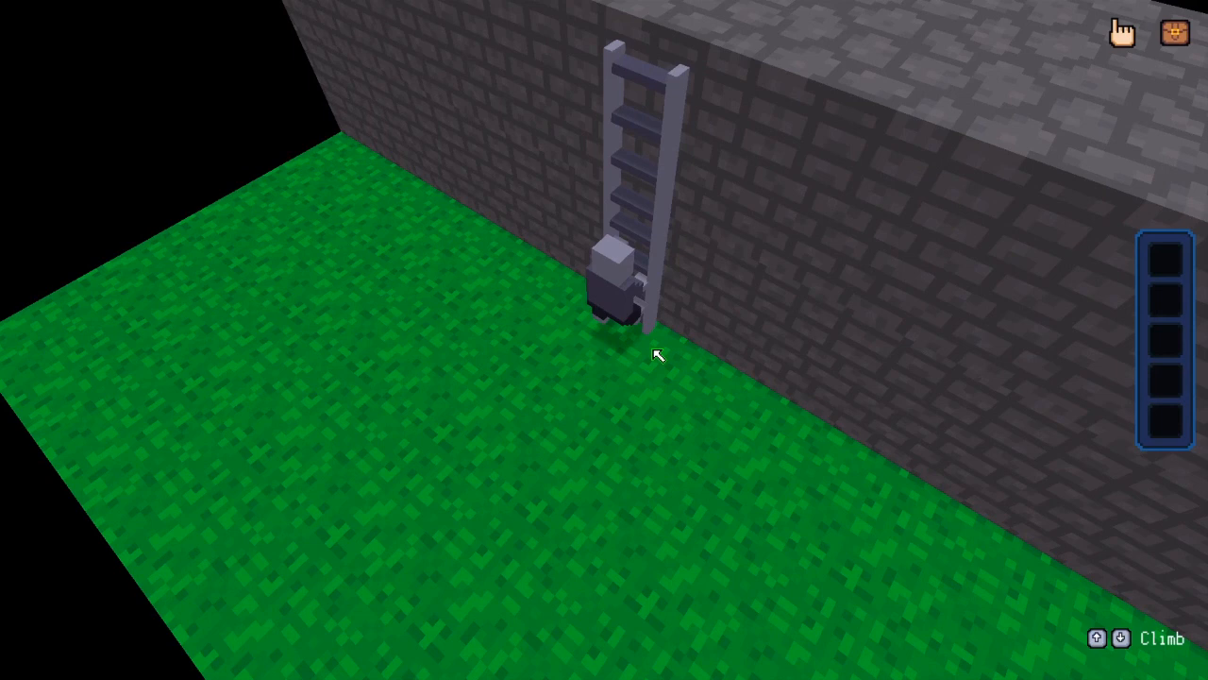
pyautogui.moveTo(658, 354); pyautogui.dragTo(533, 379, button='middle')
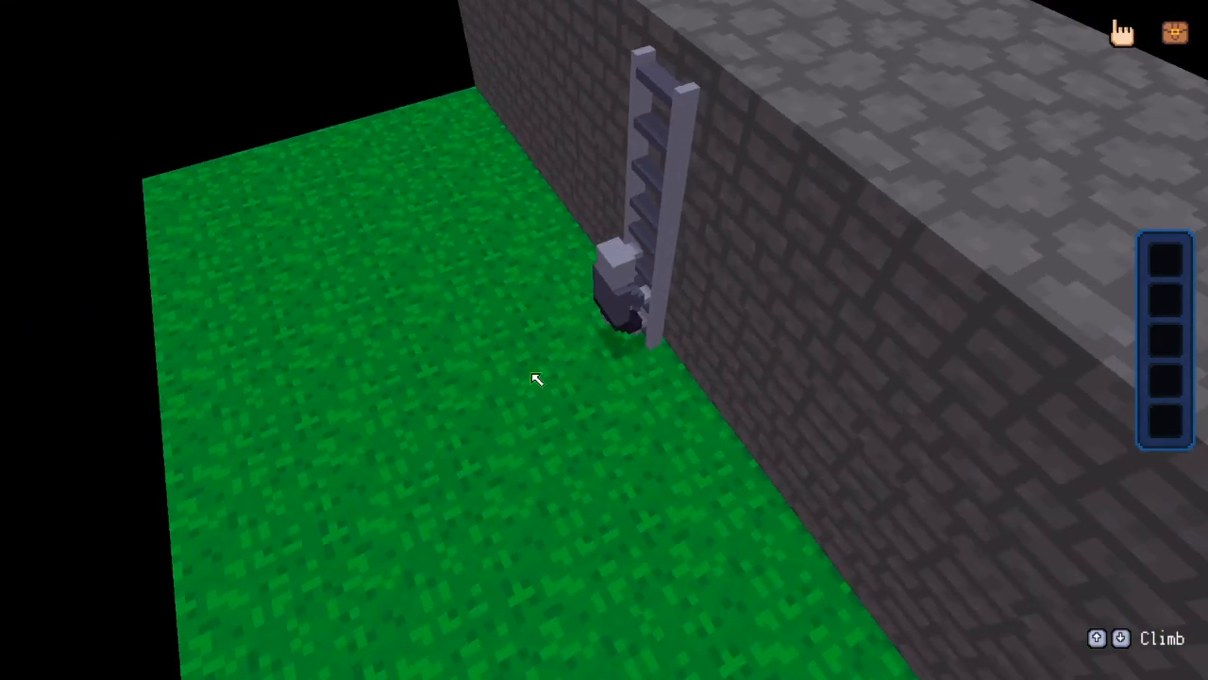
pyautogui.moveTo(536, 379); pyautogui.dragTo(682, 391, button='middle')
pyautogui.press('Up')
pyautogui.press('Down')
pyautogui.press('Down')
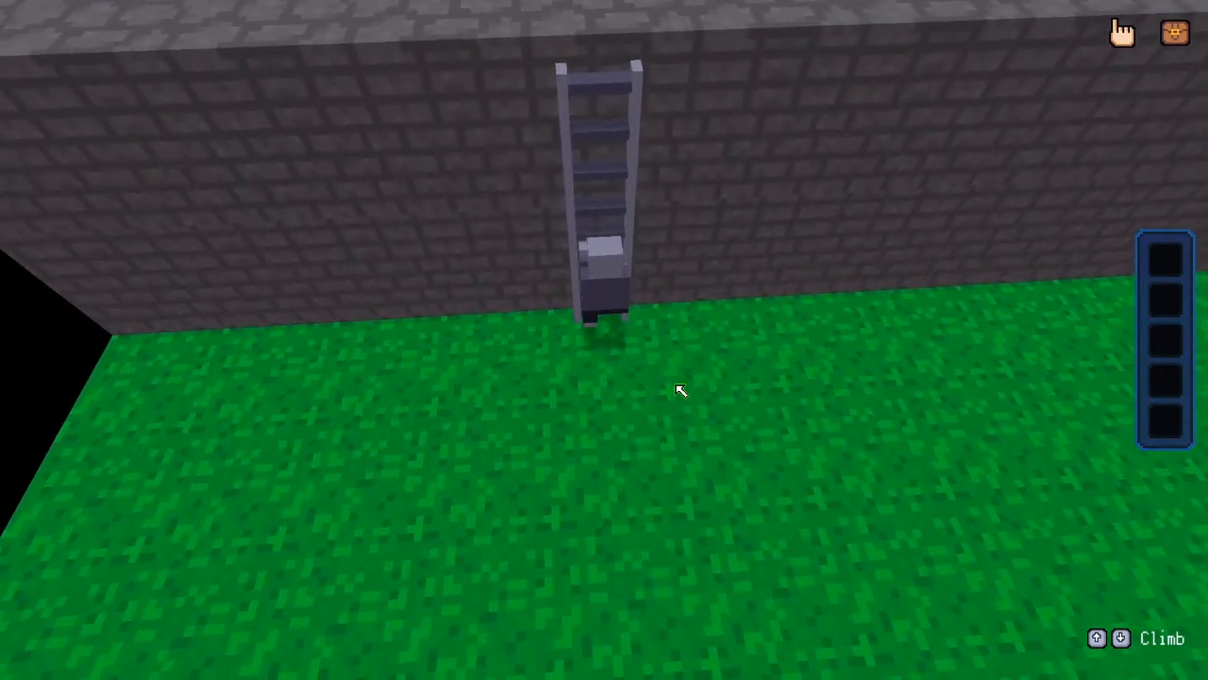
pyautogui.press('Up')
pyautogui.press('Down')
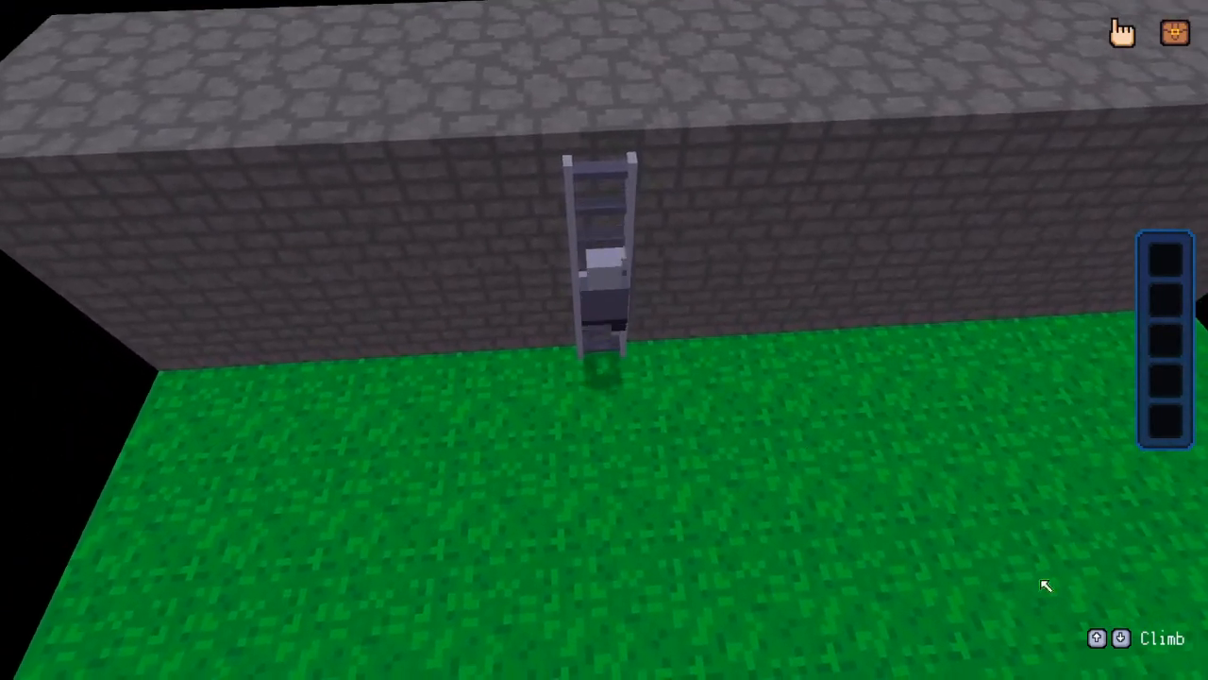
pyautogui.moveTo(857, 421); pyautogui.dragTo(861, 395, button='middle')
pyautogui.press('Up')
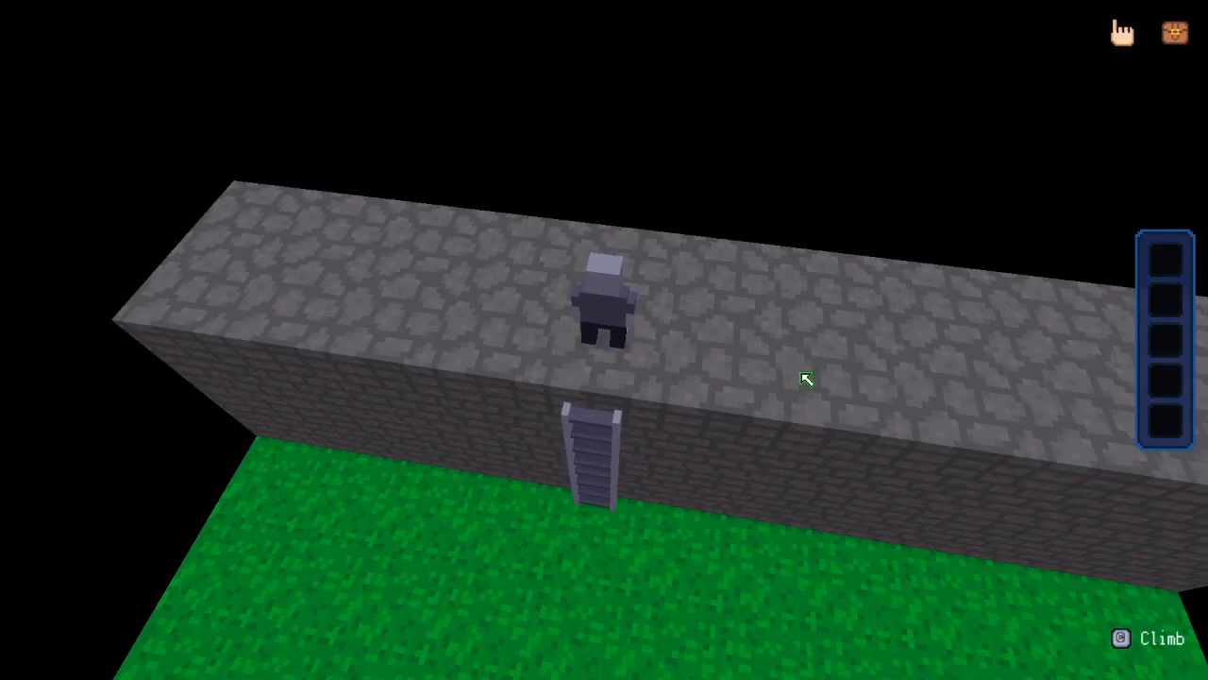
# Walk along the top of the wall and climb back down the ladder
pyautogui.press('d')
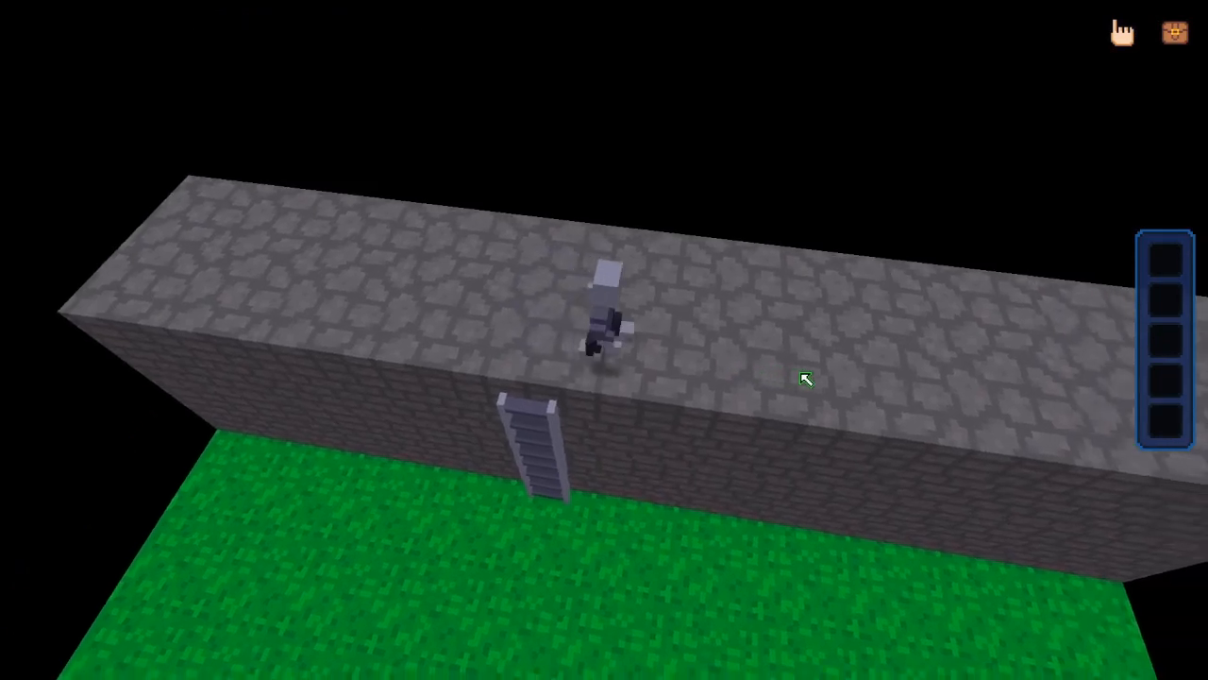
pyautogui.press('w')
pyautogui.press('a')
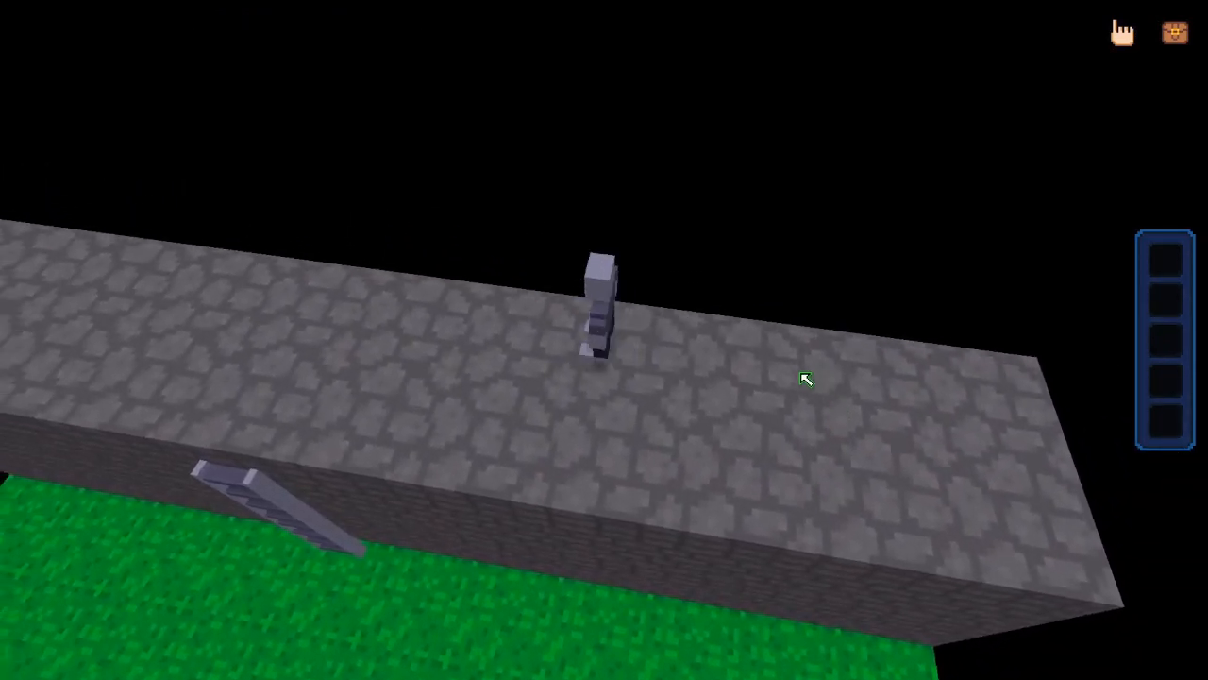
pyautogui.press('s')
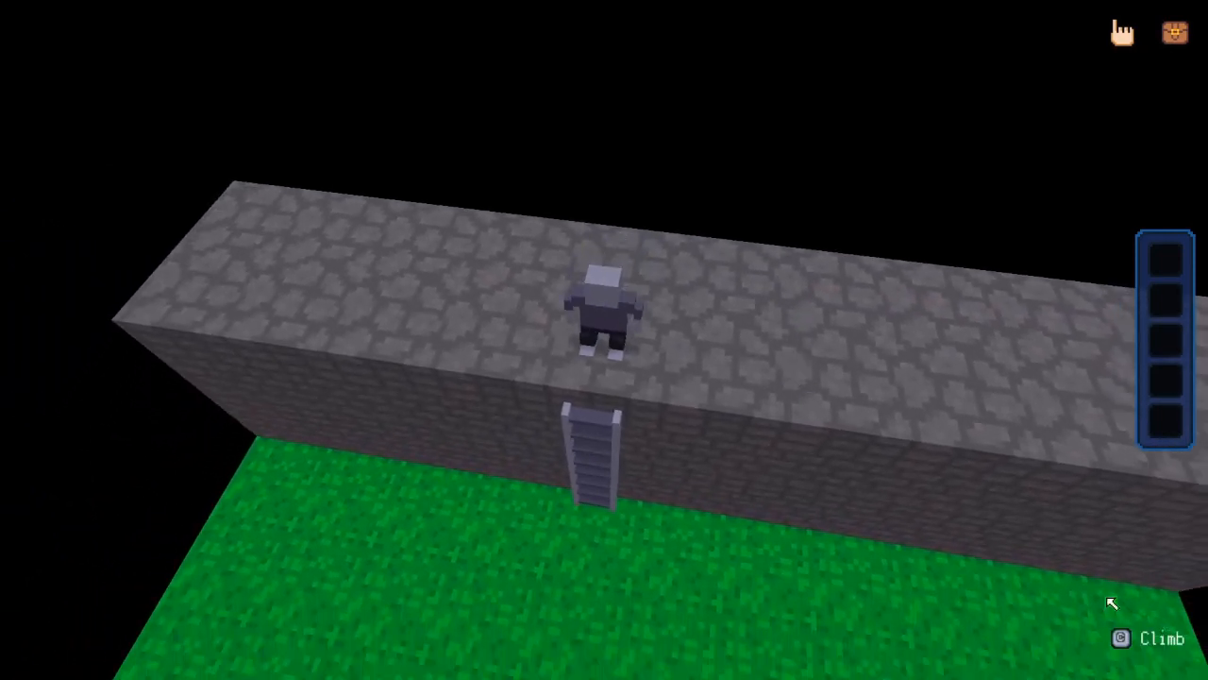
pyautogui.press('c')
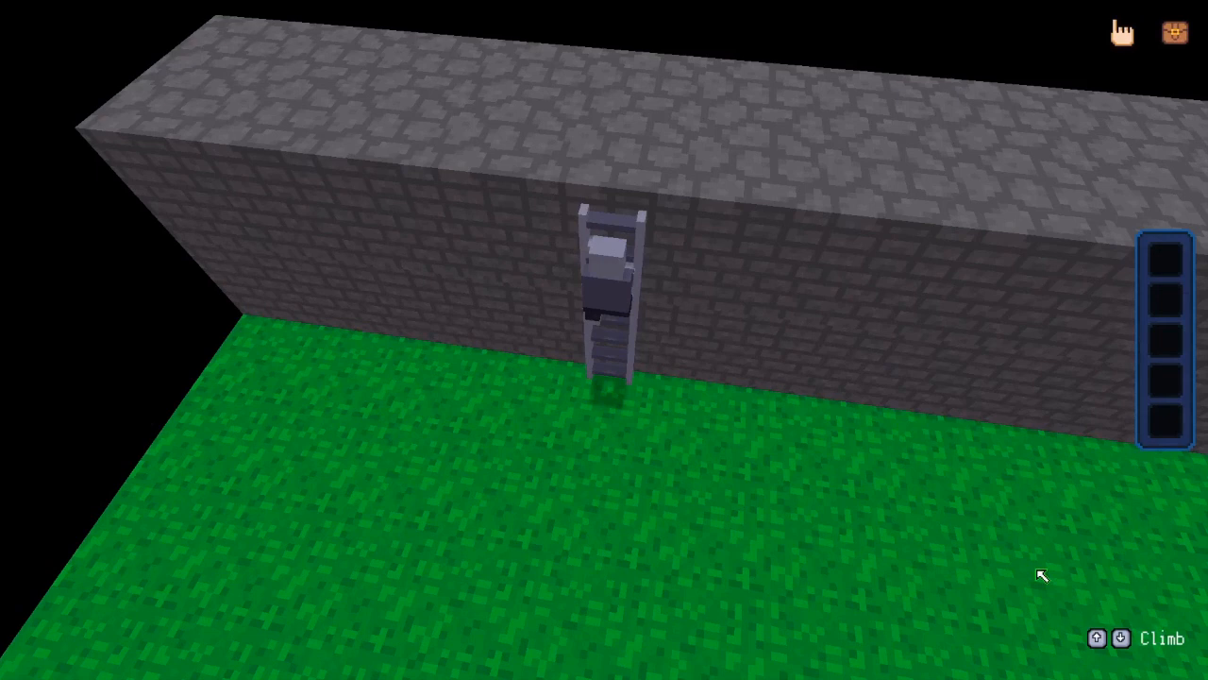
pyautogui.press('Down')
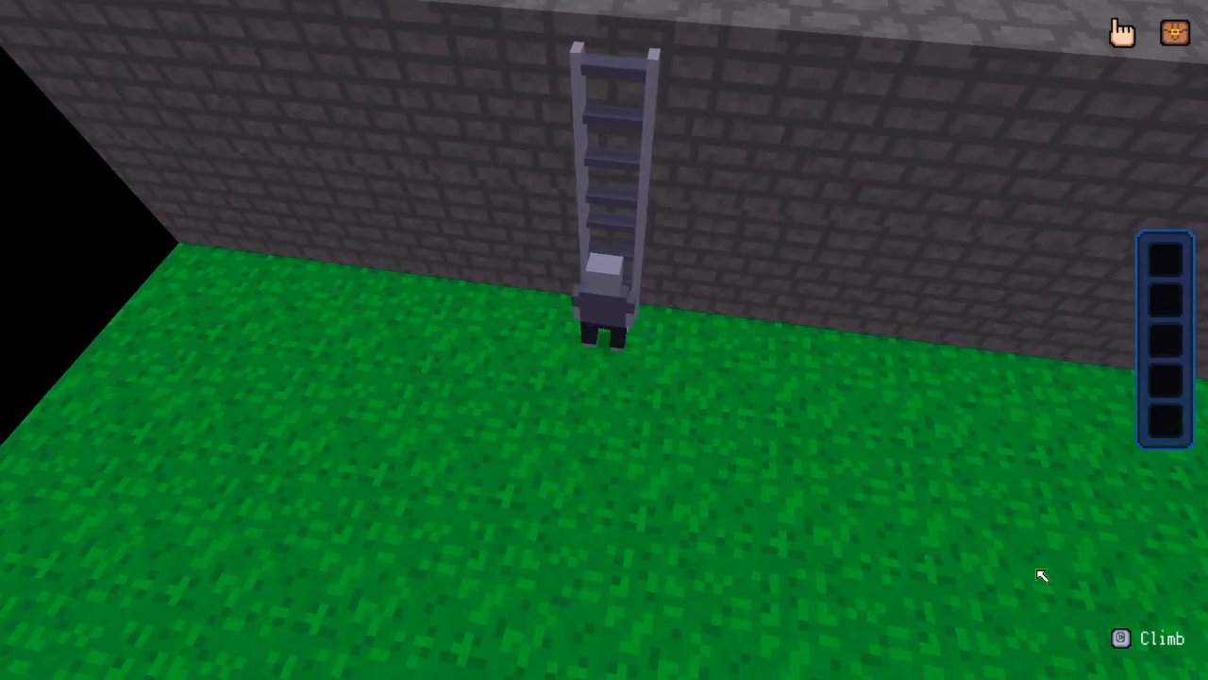
# Walk away from the ladder's base and exit the playtest
pyautogui.press('Down')
pyautogui.press('Left')
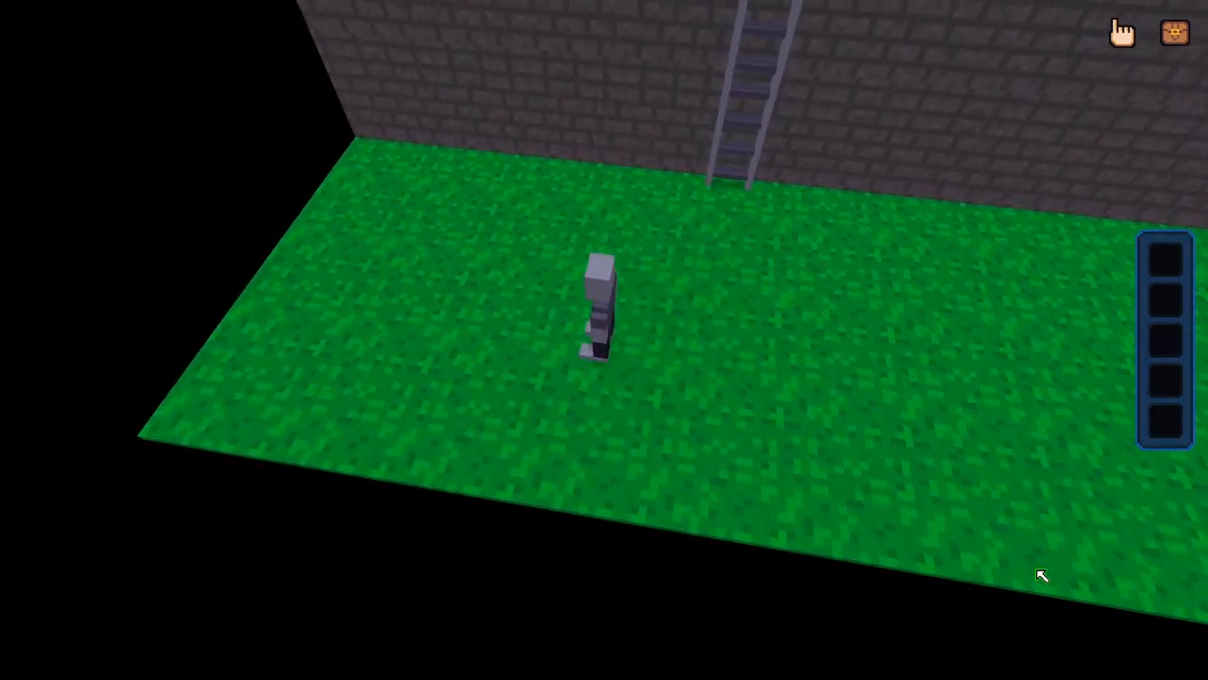
pyautogui.press('Right')
pyautogui.press('Up')
pyautogui.press('Escape')
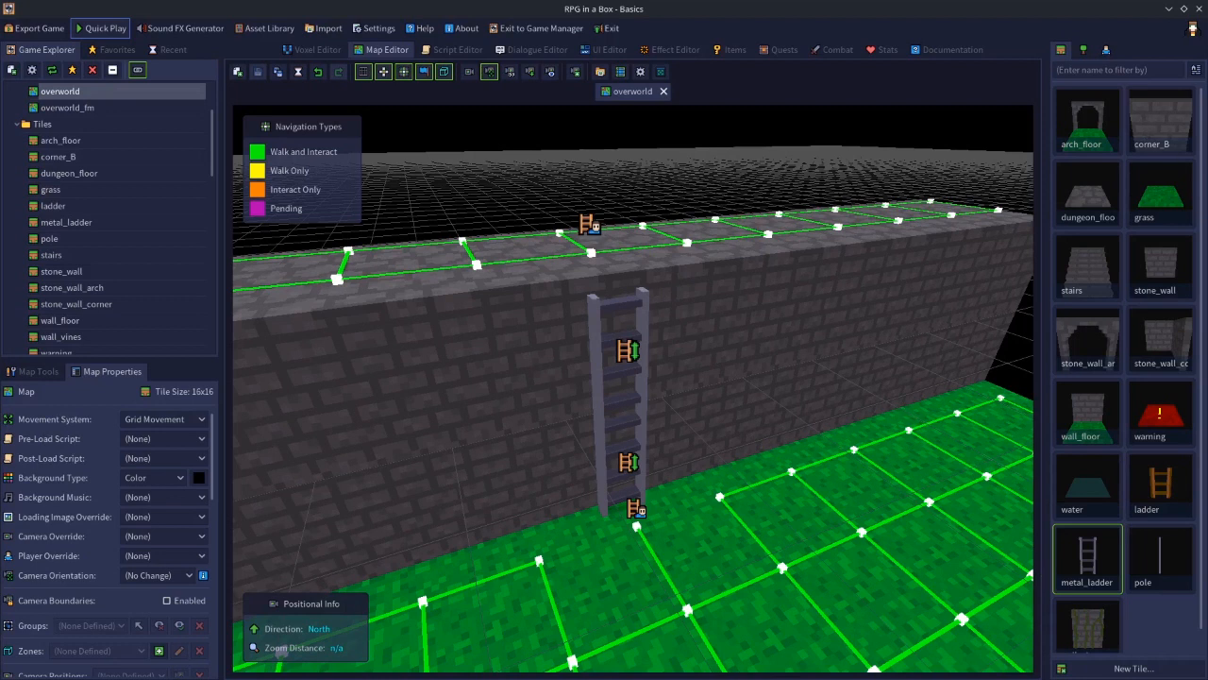
# Place the sarah character on the grass to the right of the ladder's base and select her
pyautogui.click(1106, 50)
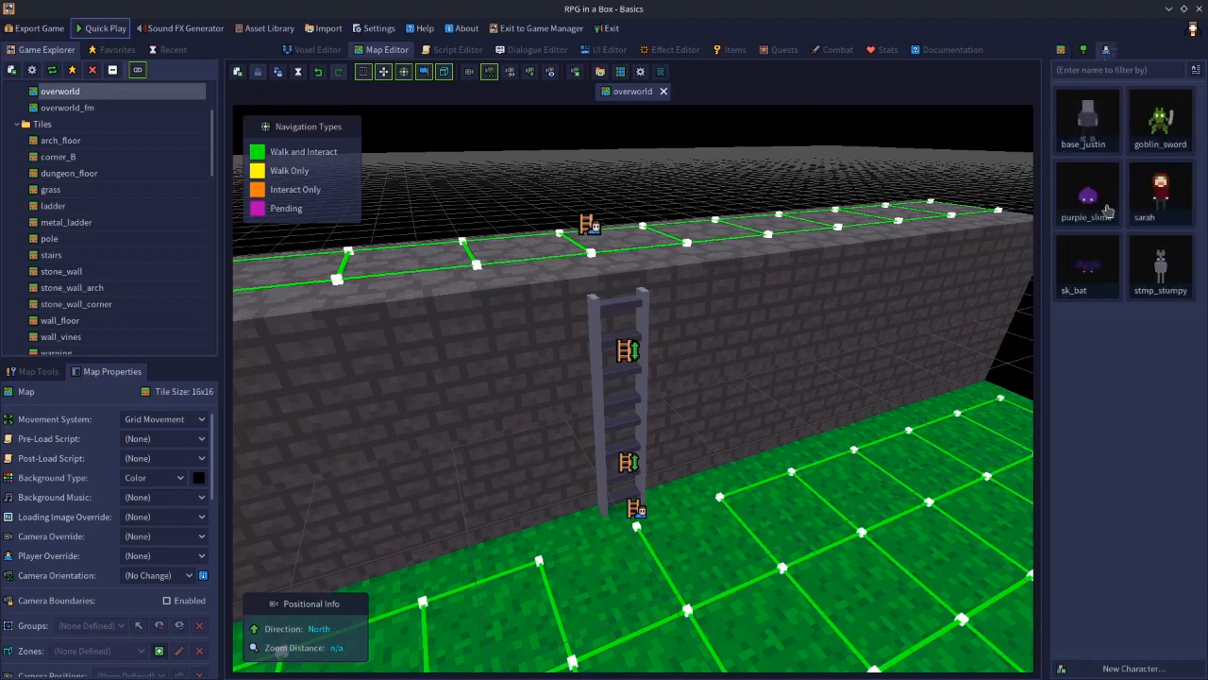
pyautogui.click(1181, 208)
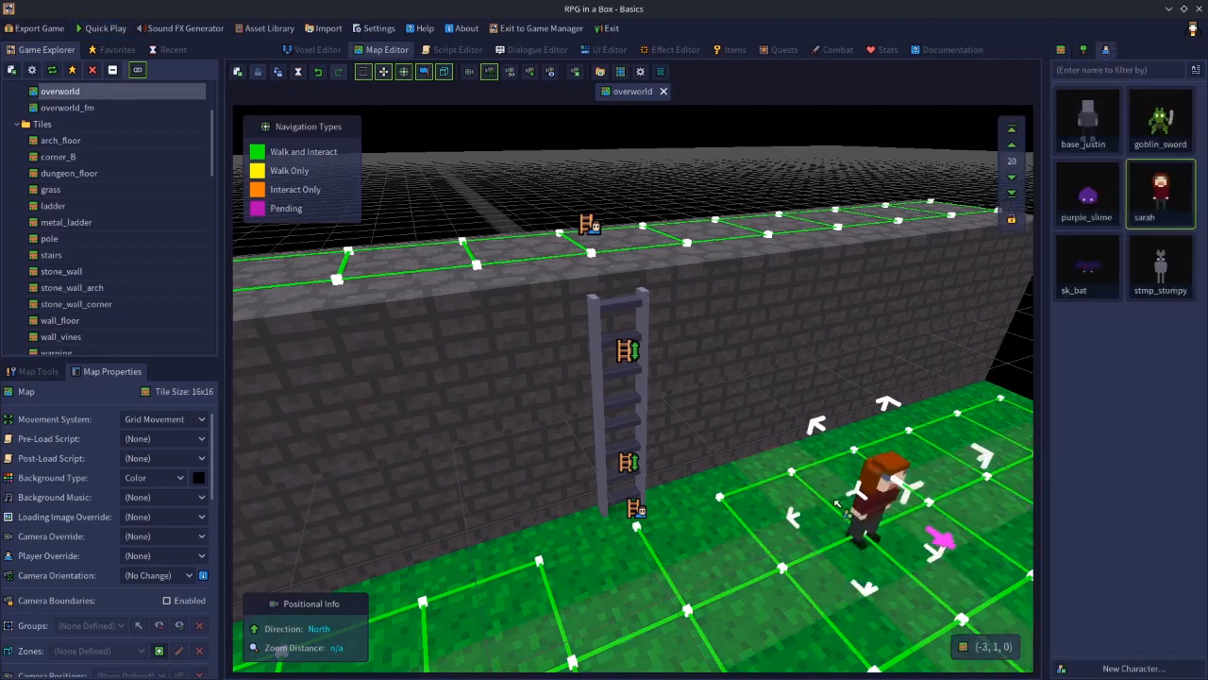
pyautogui.click(839, 462)
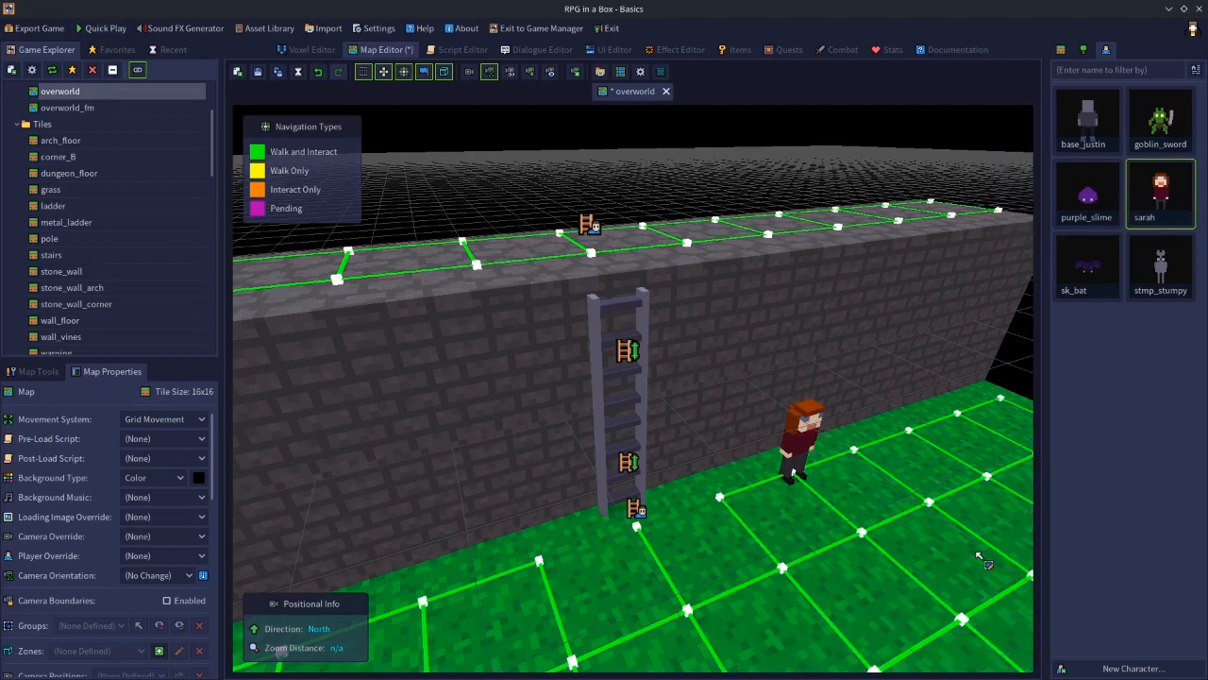
pyautogui.click(801, 442)
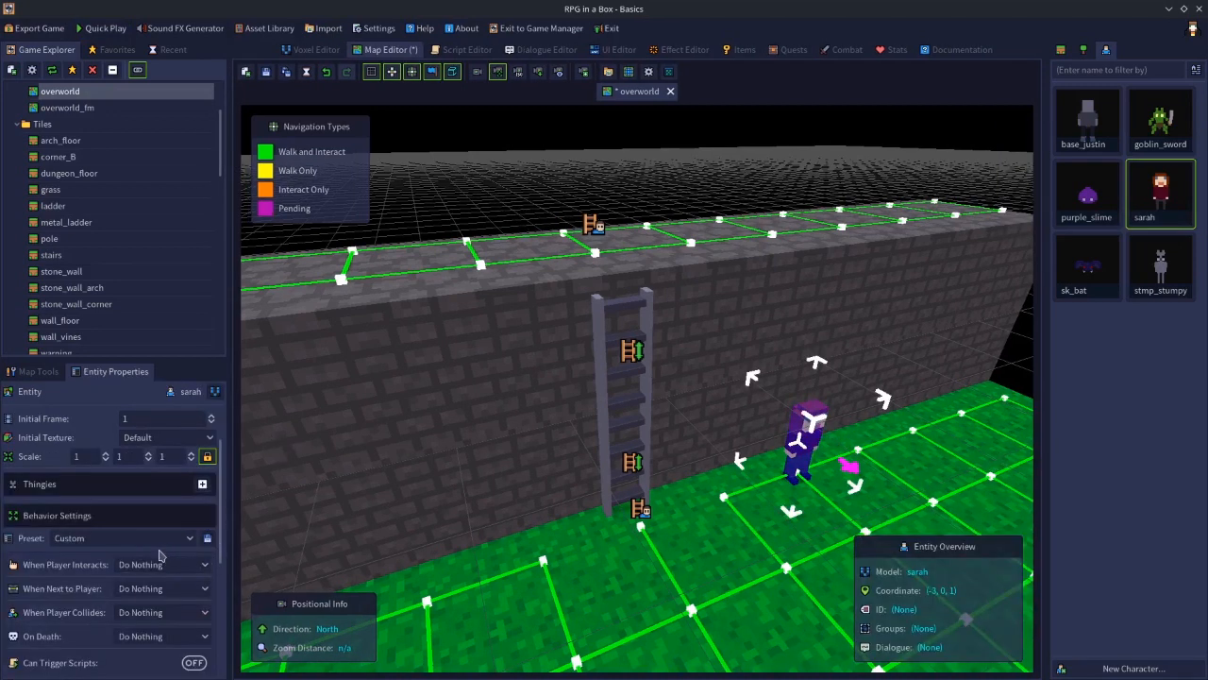
# Set sarah's Player Interest to Seek Out Player with an interest range of 20 tiles, and save the map
pyautogui.scroll(-5, 222, 557)
pyautogui.scroll(-2, 224, 586)
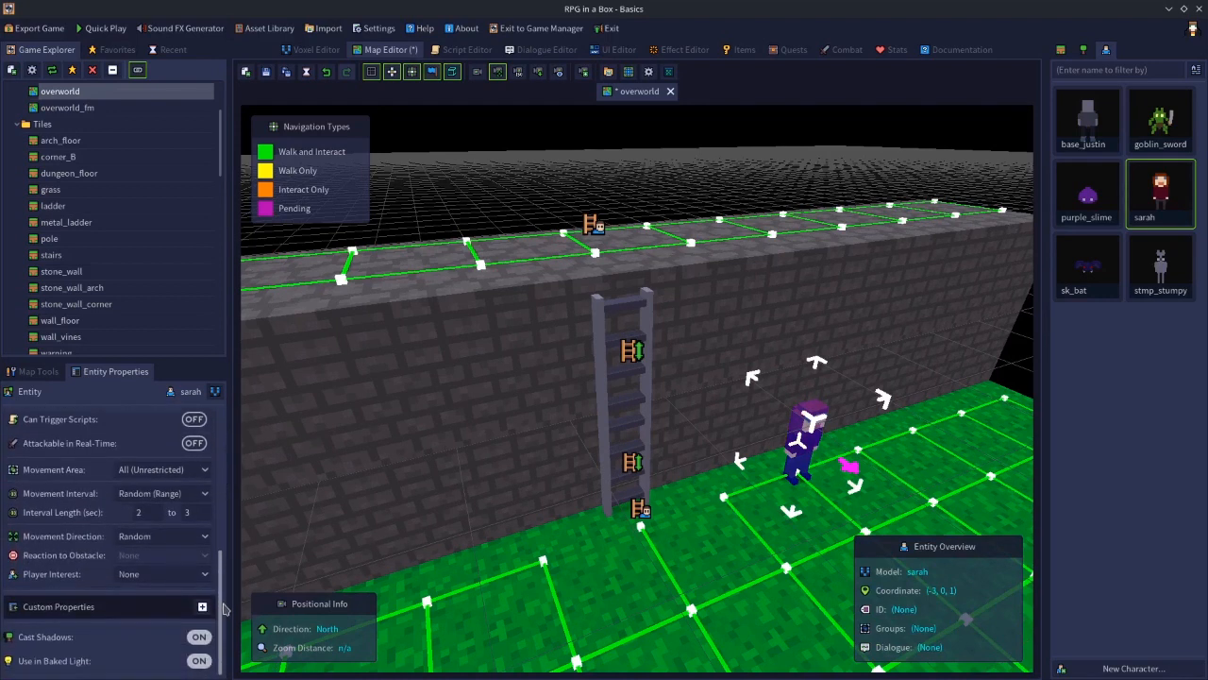
pyautogui.scroll(2, 223, 605)
pyautogui.scroll(-4, 224, 533)
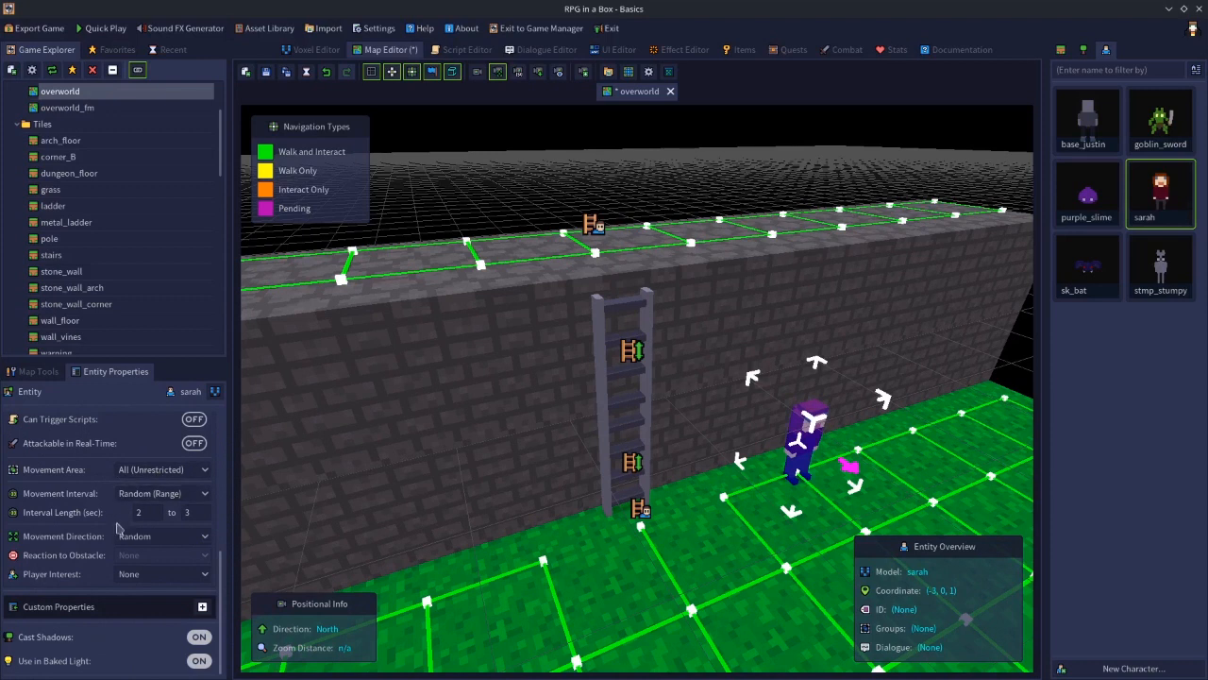
pyautogui.click(128, 575)
pyautogui.click(141, 608)
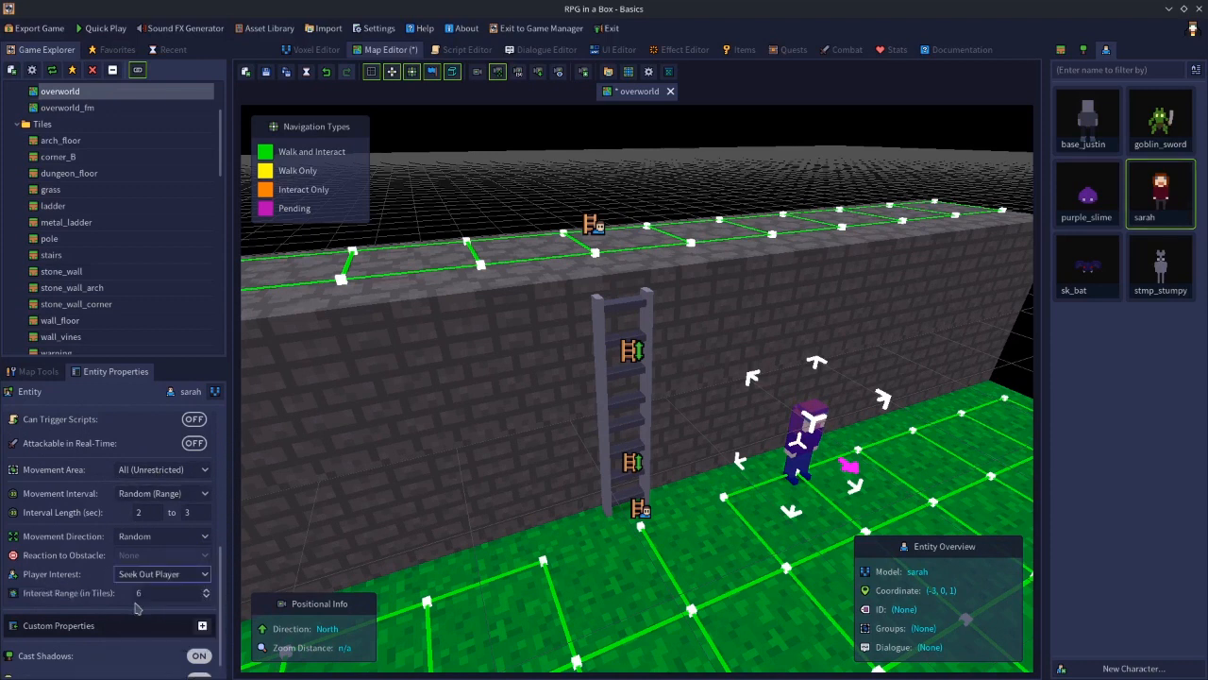
pyautogui.click(158, 592)
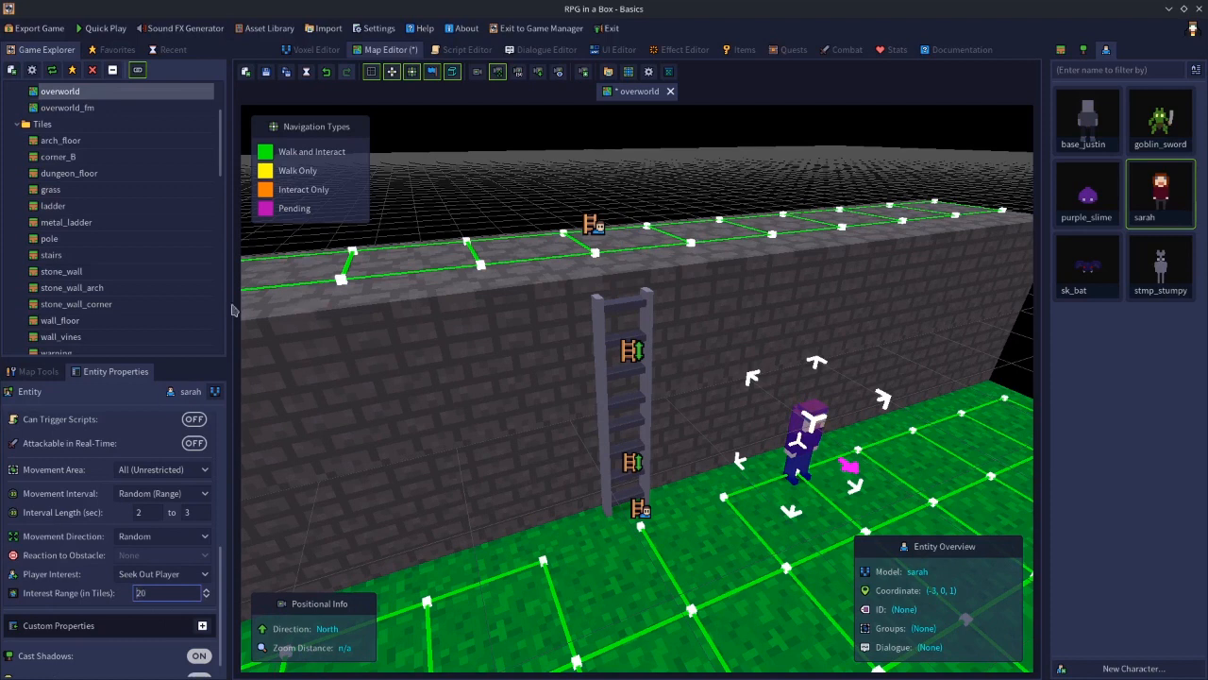
pyautogui.click(267, 72)
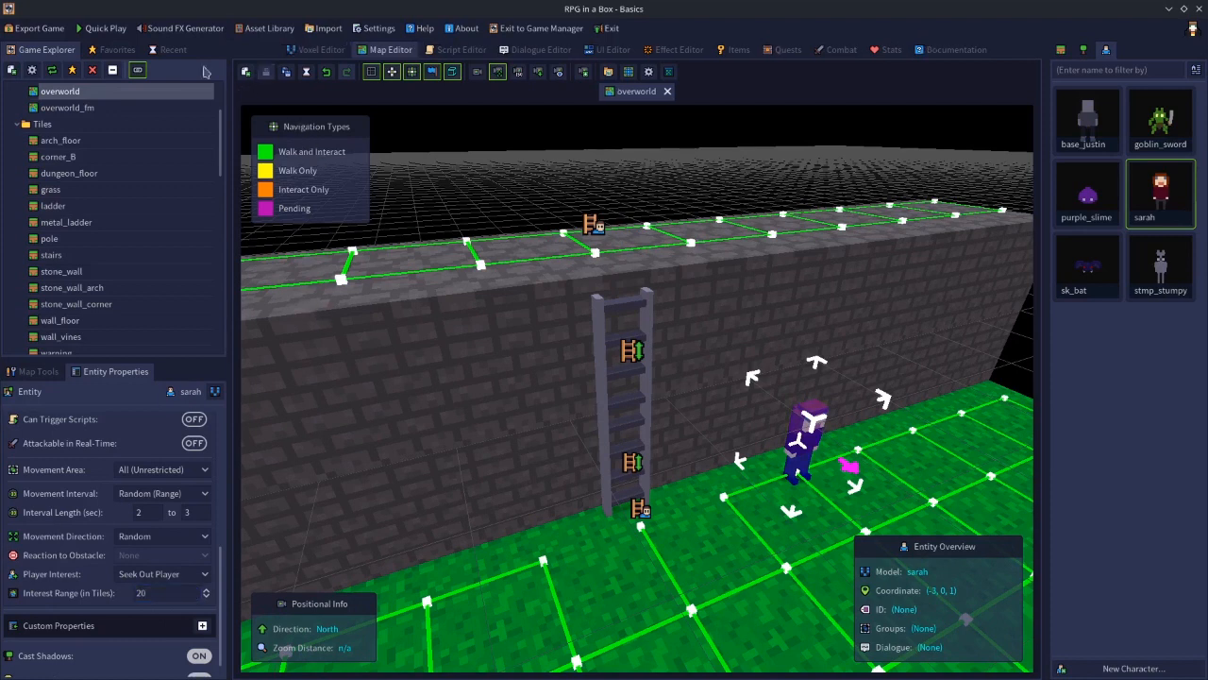
# Playtest climbing the ladder to check whether sarah follows the player up the wall
pyautogui.click(104, 28)
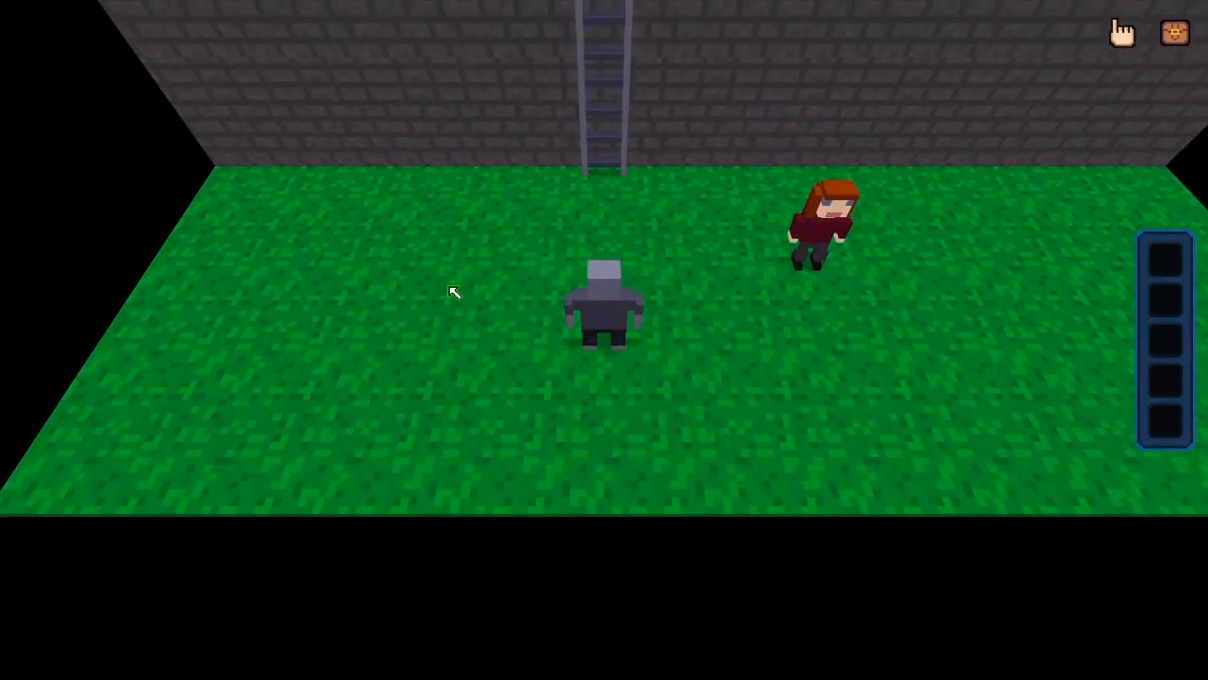
pyautogui.press('Up')
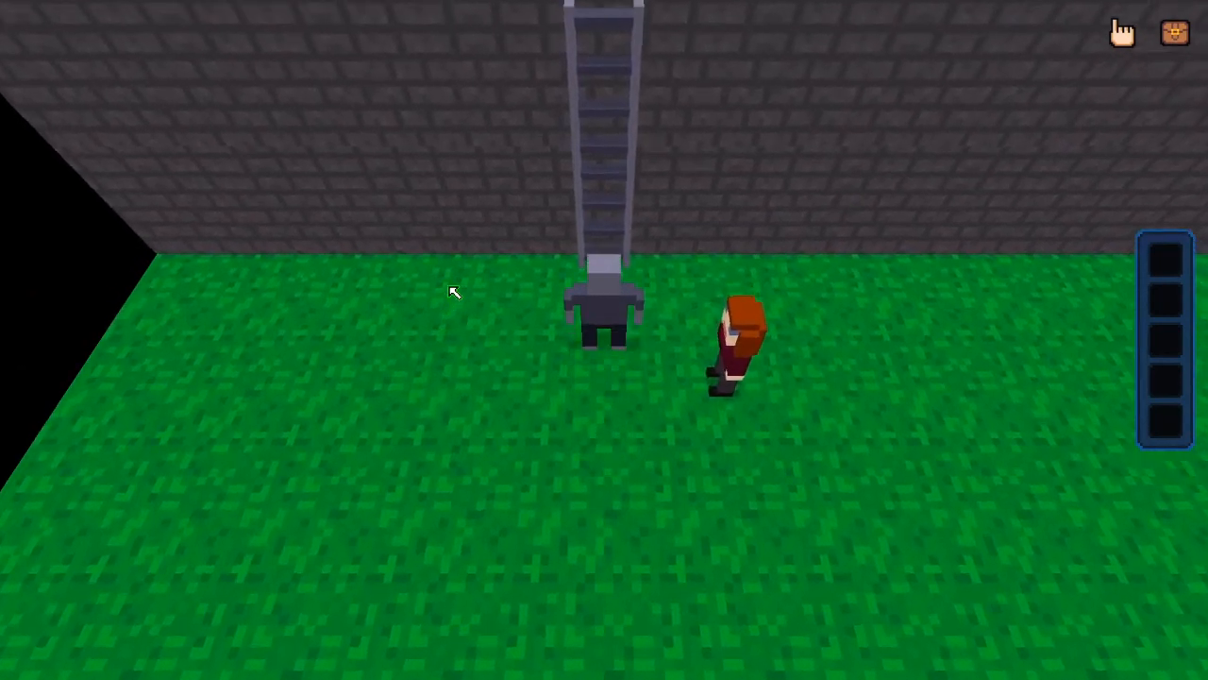
pyautogui.press('Up')
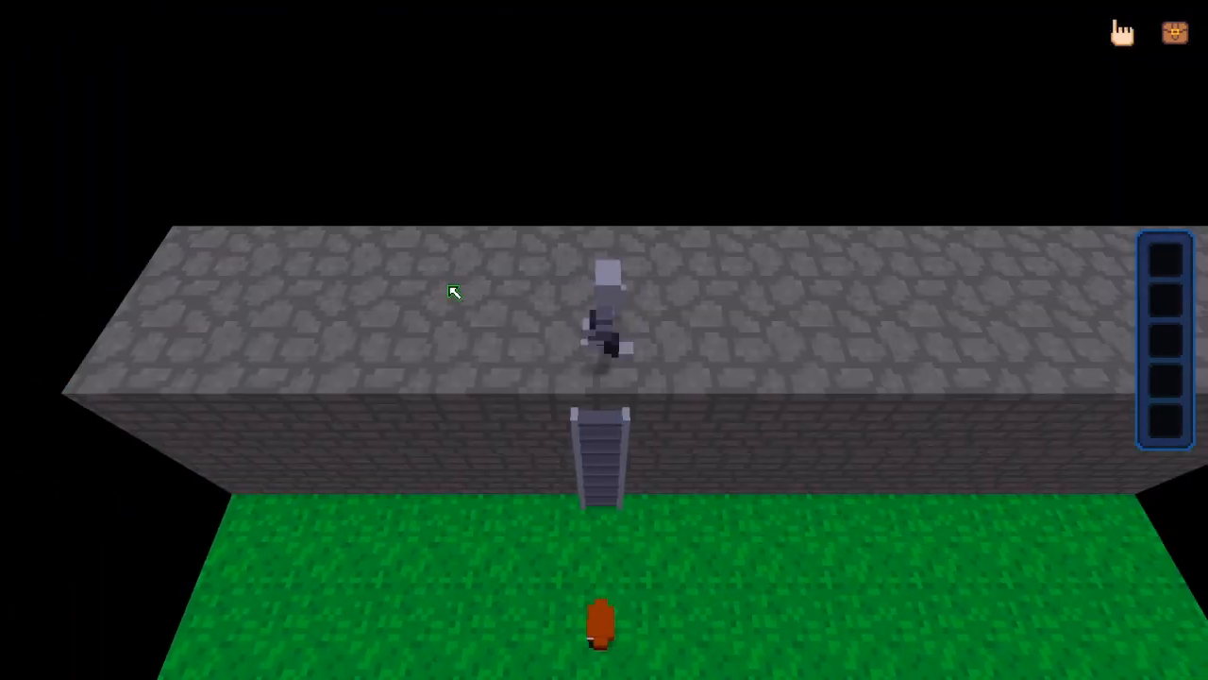
pyautogui.press('Right')
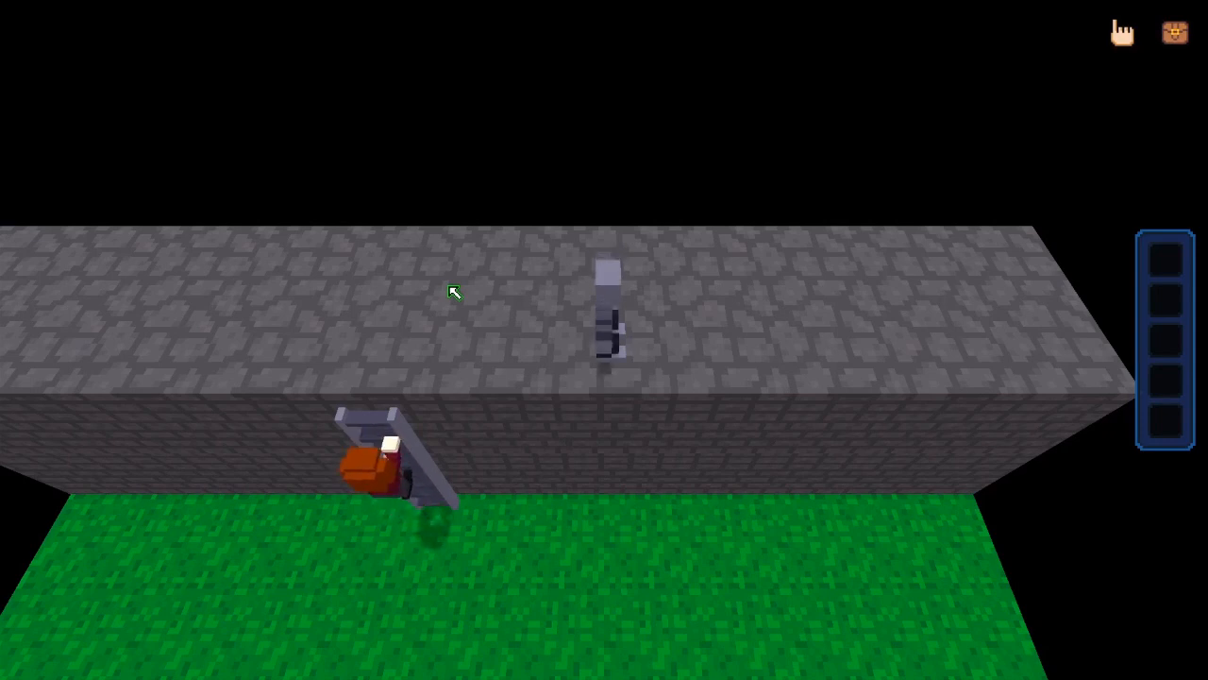
pyautogui.press('d')
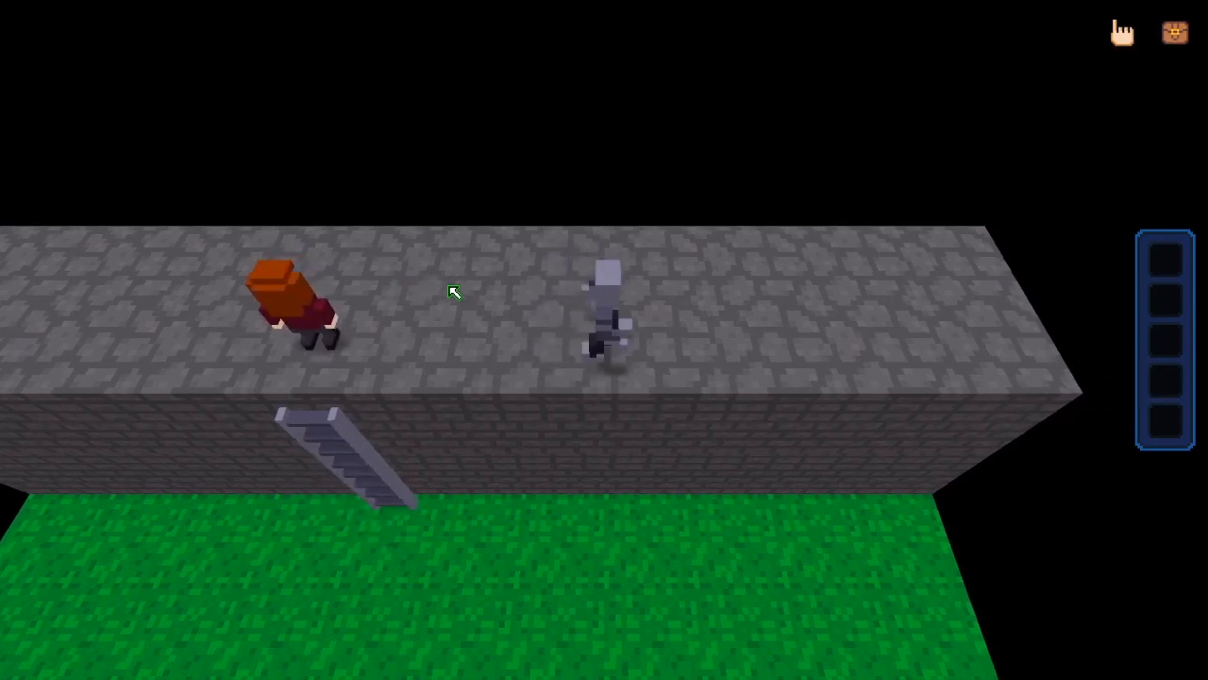
pyautogui.press('d')
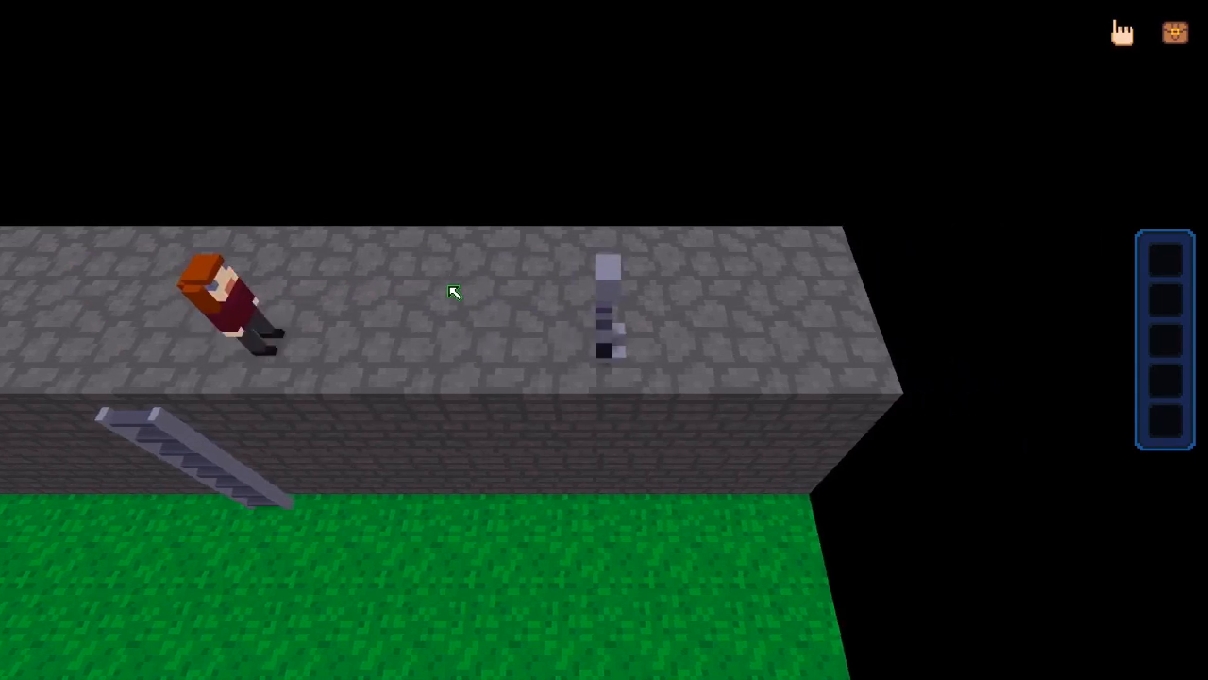
pyautogui.press('a')
pyautogui.press('a')
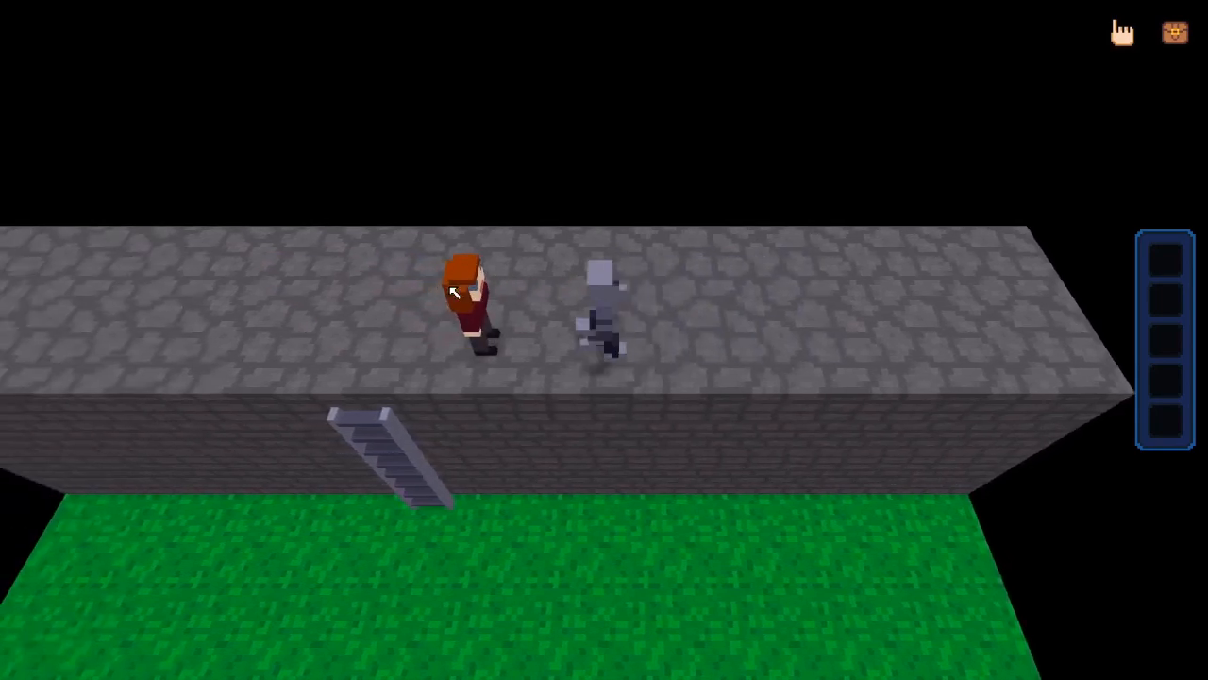
pyautogui.press('w')
pyautogui.press('a')
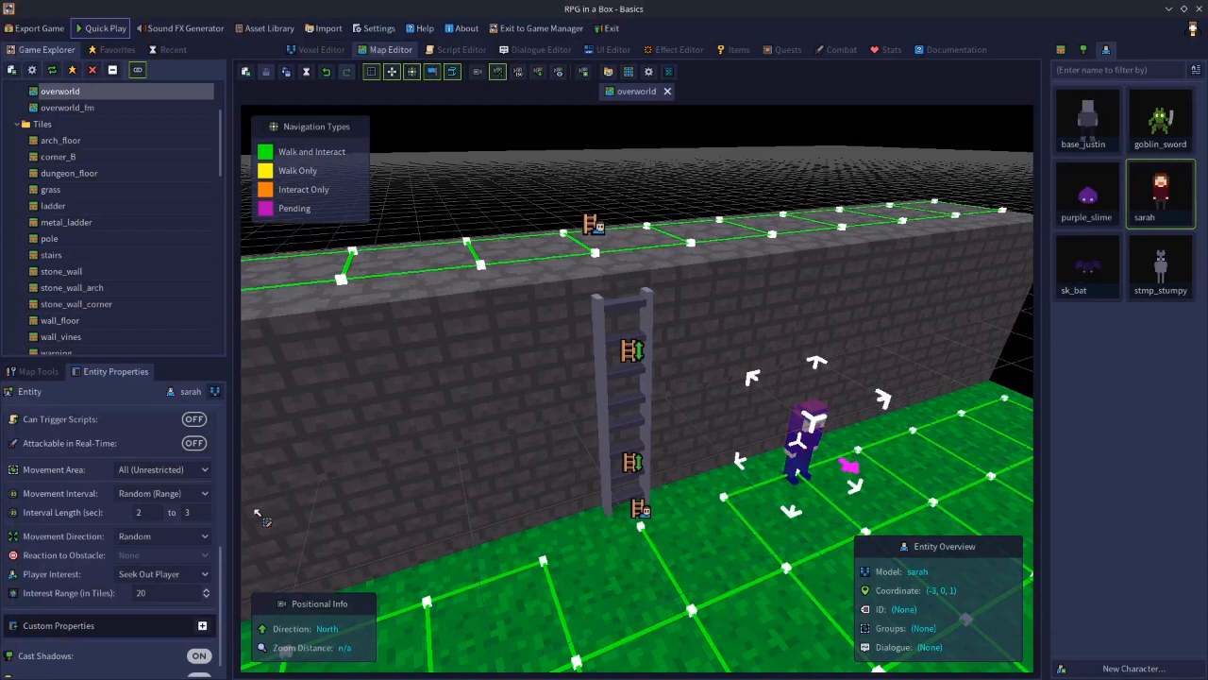
# Set sarah's Movement Area to None (Immobile)
pyautogui.scroll(-1, 224, 580)
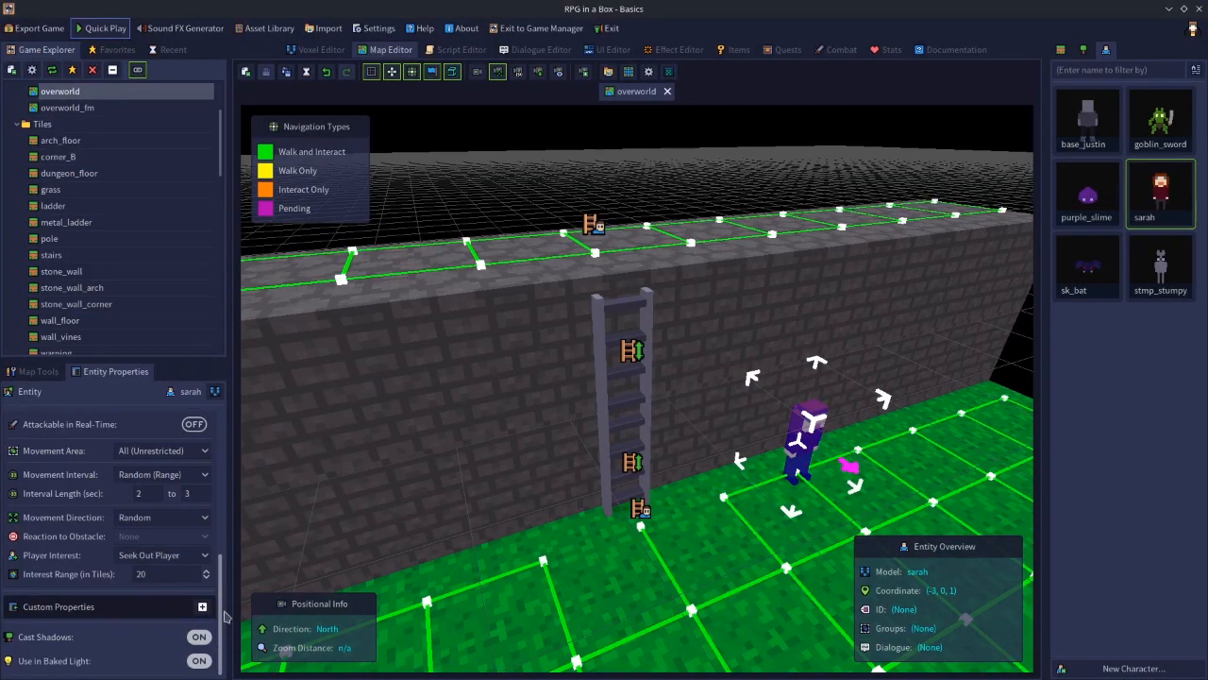
pyautogui.scroll(5, 208, 557)
pyautogui.click(168, 564)
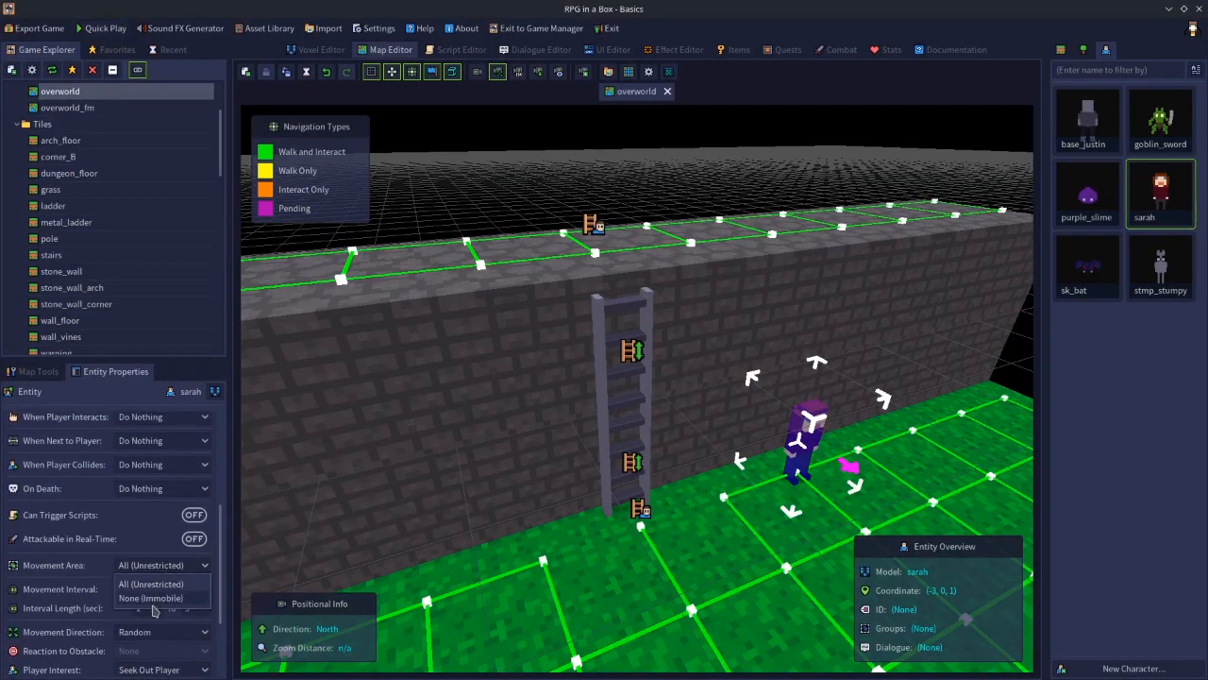
pyautogui.click(152, 598)
pyautogui.scroll(-3, 179, 566)
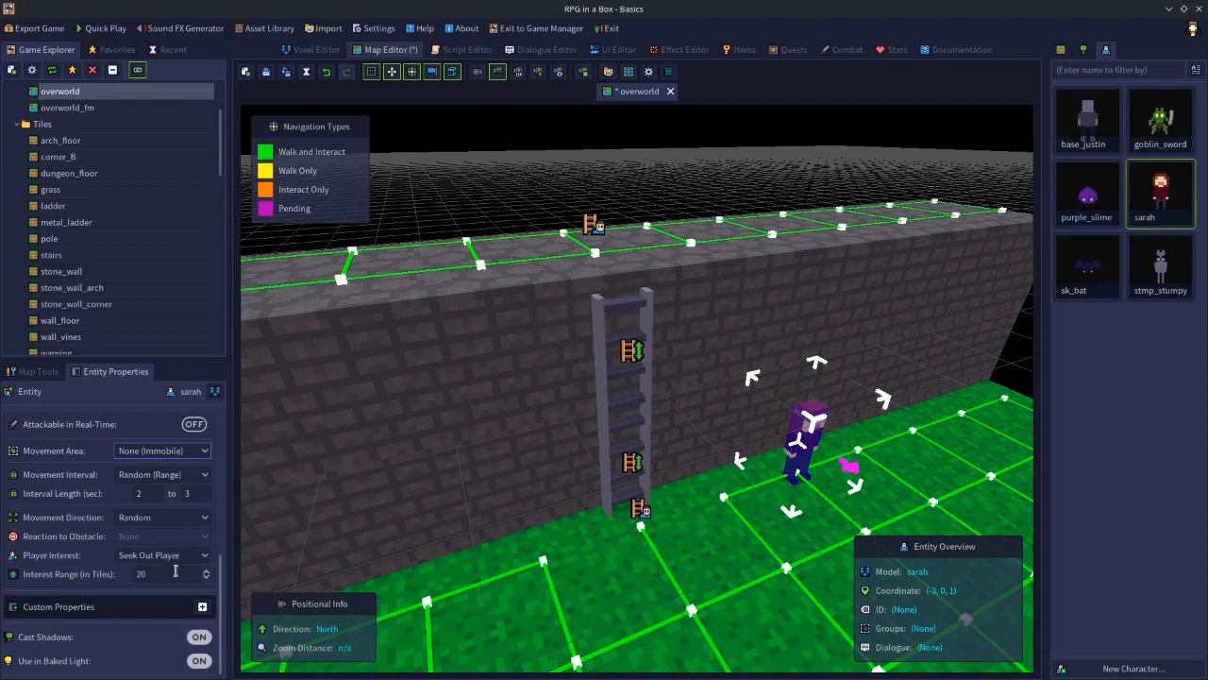
# Set sarah's Player Interest to None and give her the entity ID sarah1
pyautogui.click(129, 574)
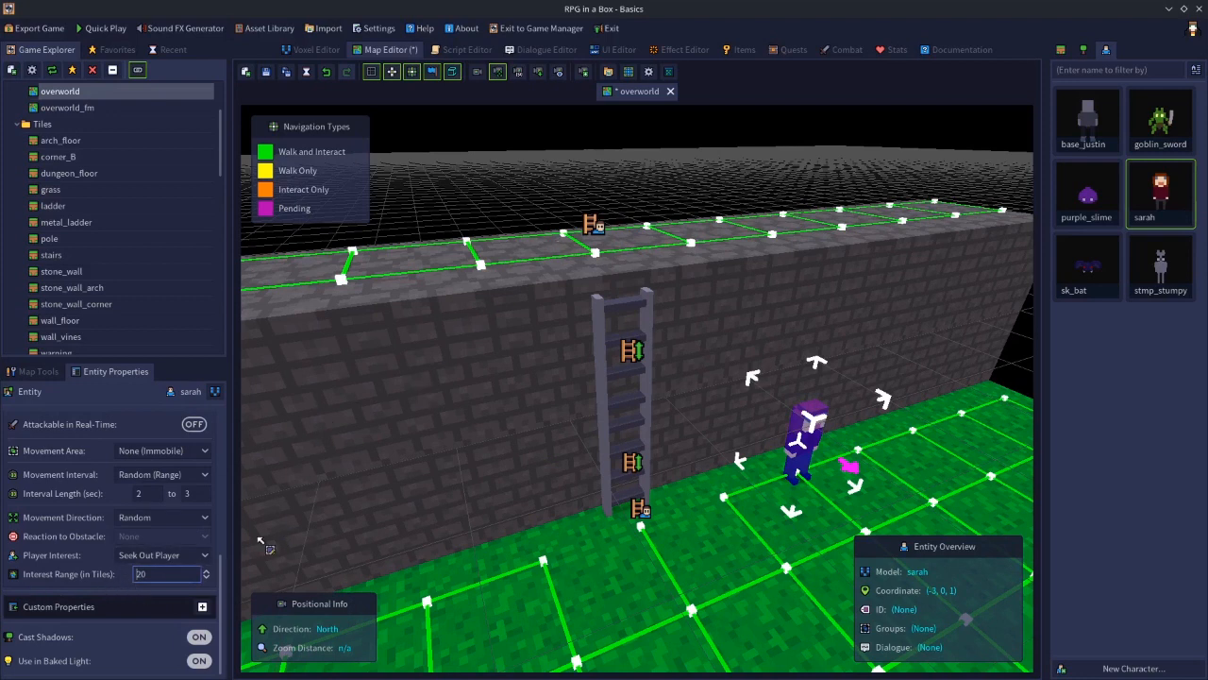
pyautogui.click(170, 557)
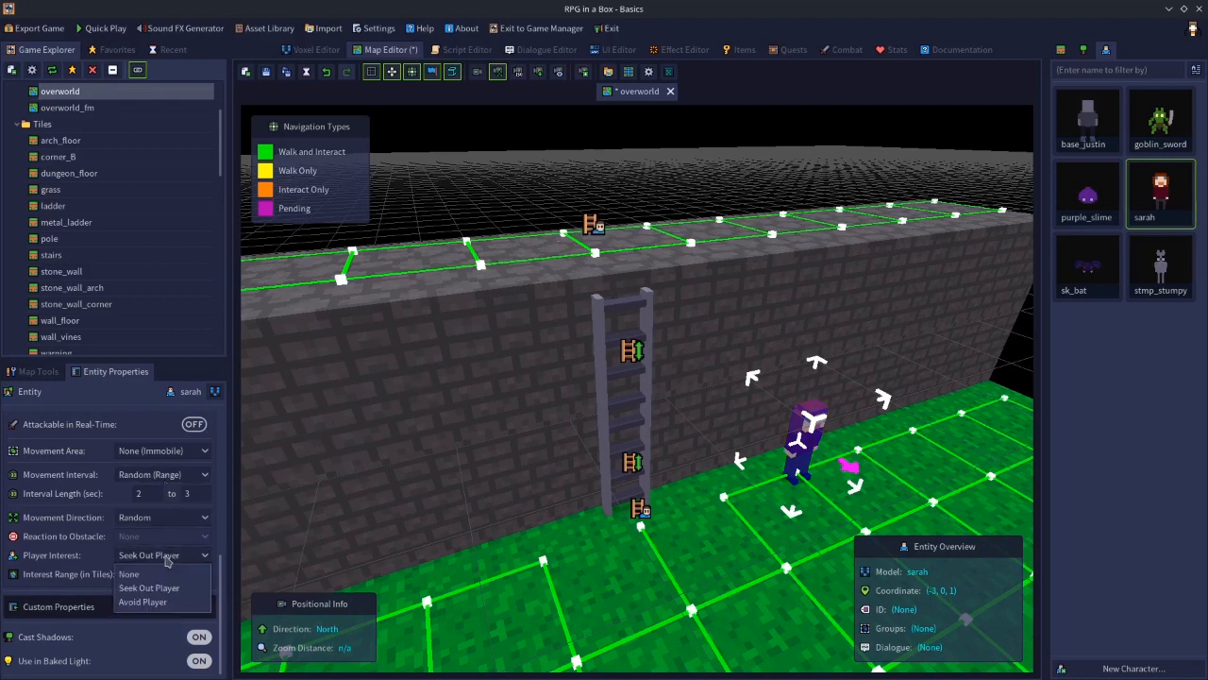
pyautogui.click(163, 571)
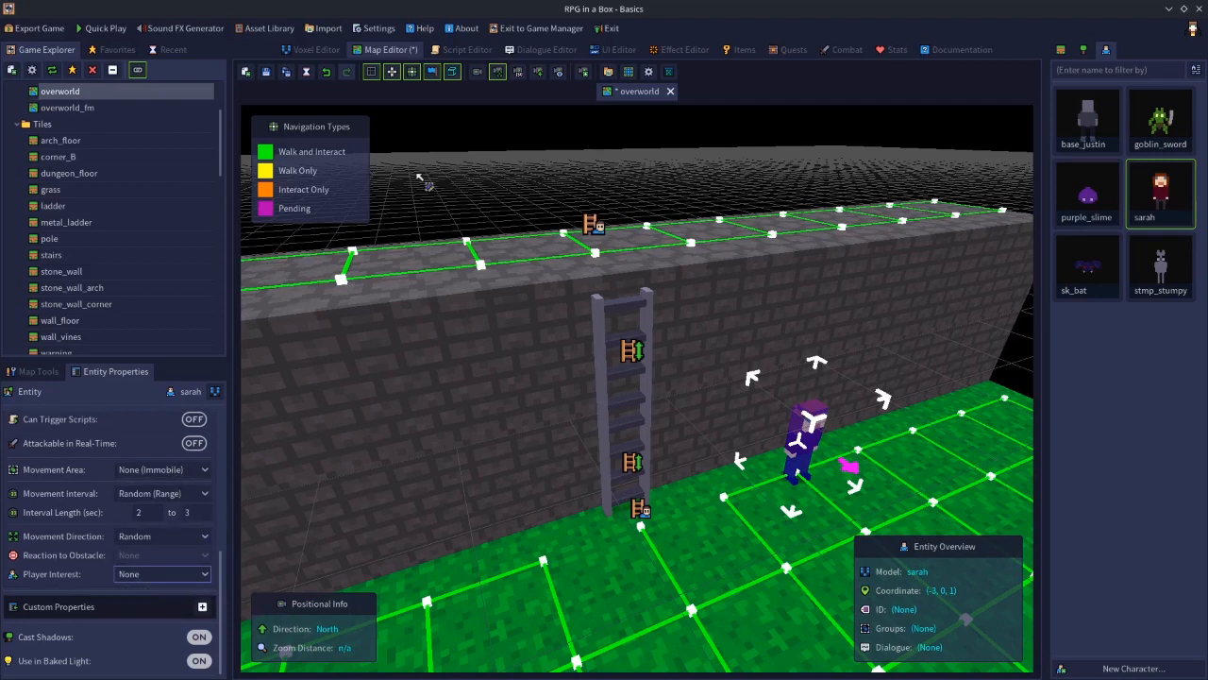
pyautogui.moveTo(221, 546); pyautogui.dragTo(168, 391)
pyautogui.click(140, 418)
pyautogui.write('sarah1')
# Playtest the map and climb the ladder to the top of the wall
pyautogui.press('F5')
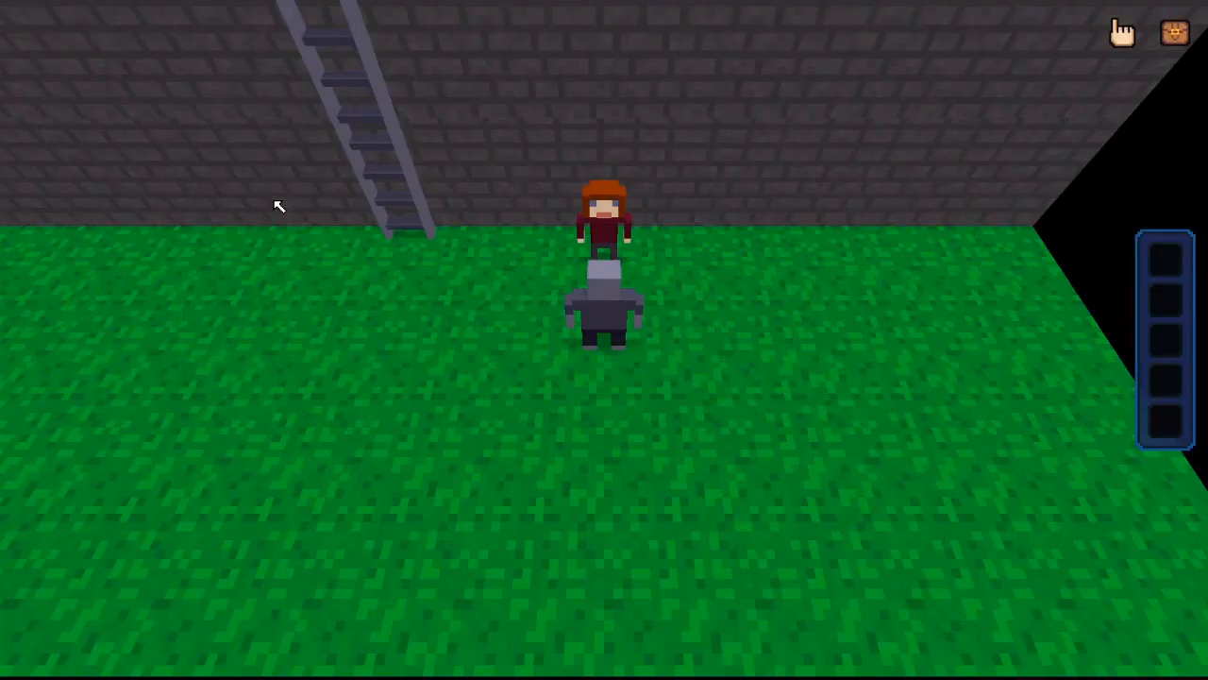
pyautogui.press('w')
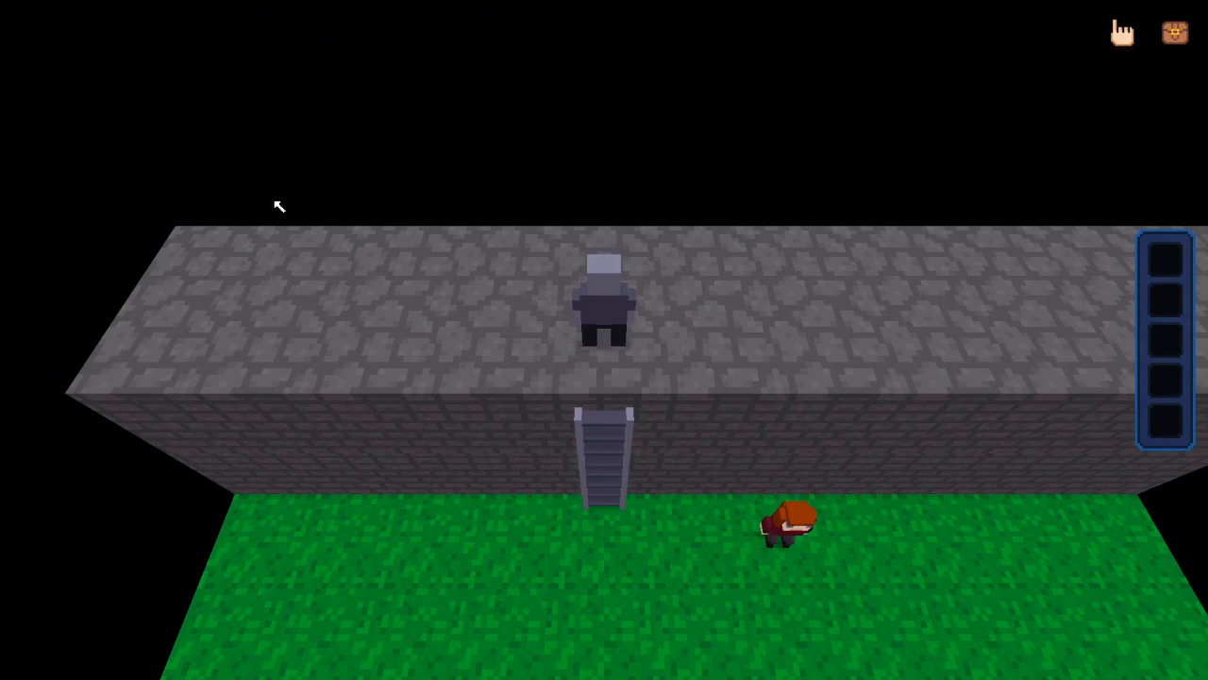
pyautogui.click(787, 316)
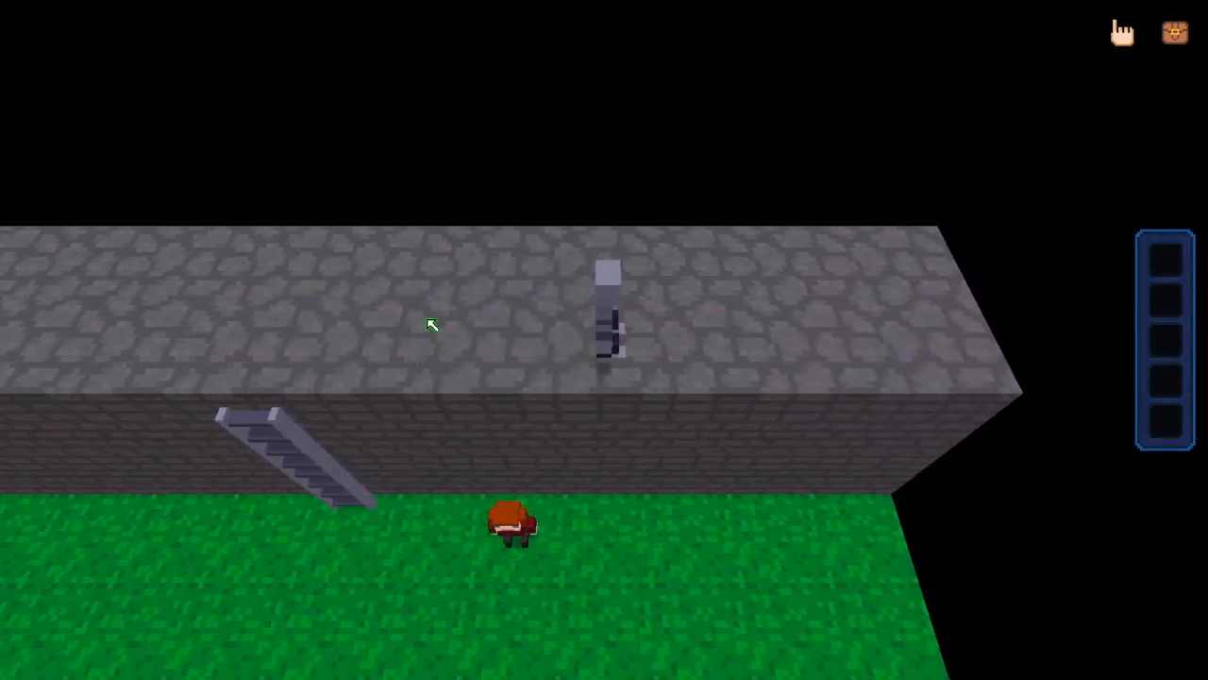
# Run move_character(entity["sarah1"], self) in the debug console to bring sarah to the player, then exit the playtest
pyautogui.press('`')
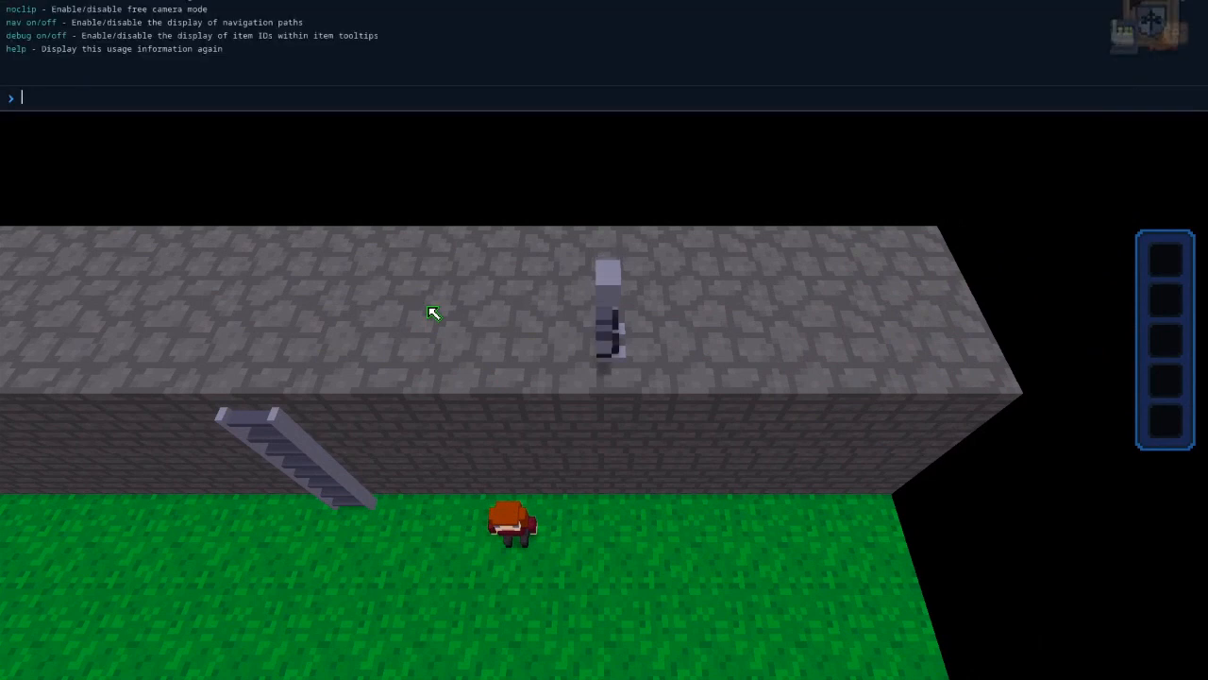
pyautogui.write('mov')
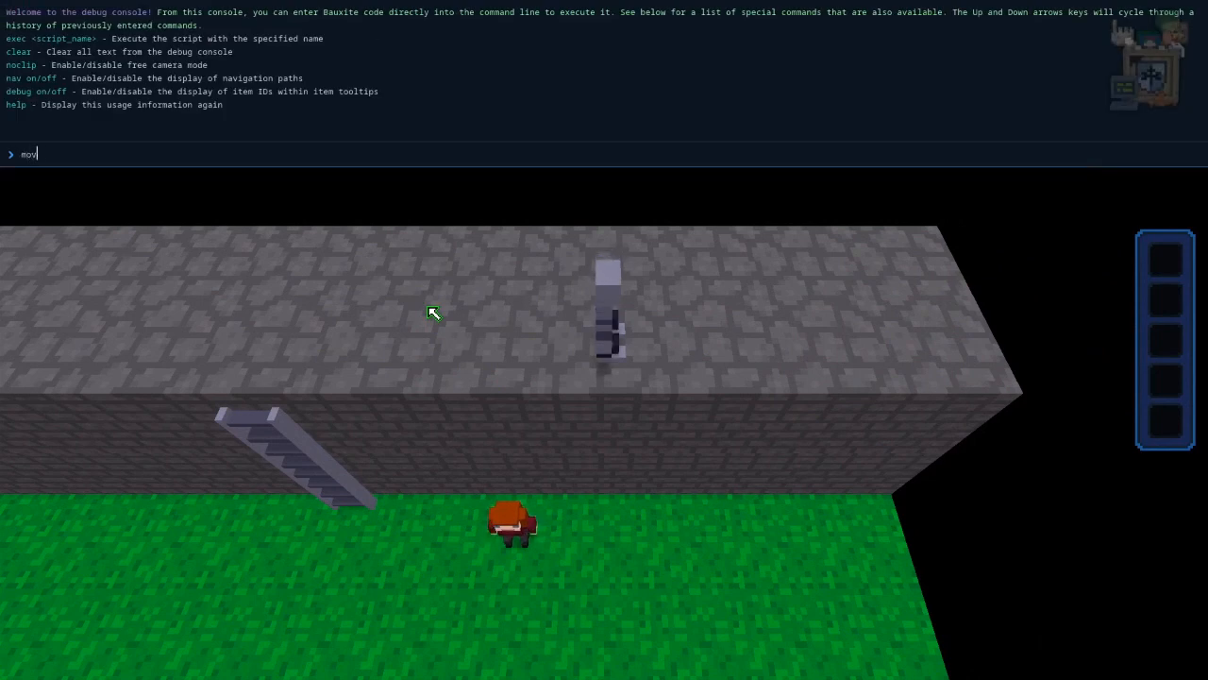
pyautogui.write('e_character()entity["sarah1')
pyautogui.write('], self')
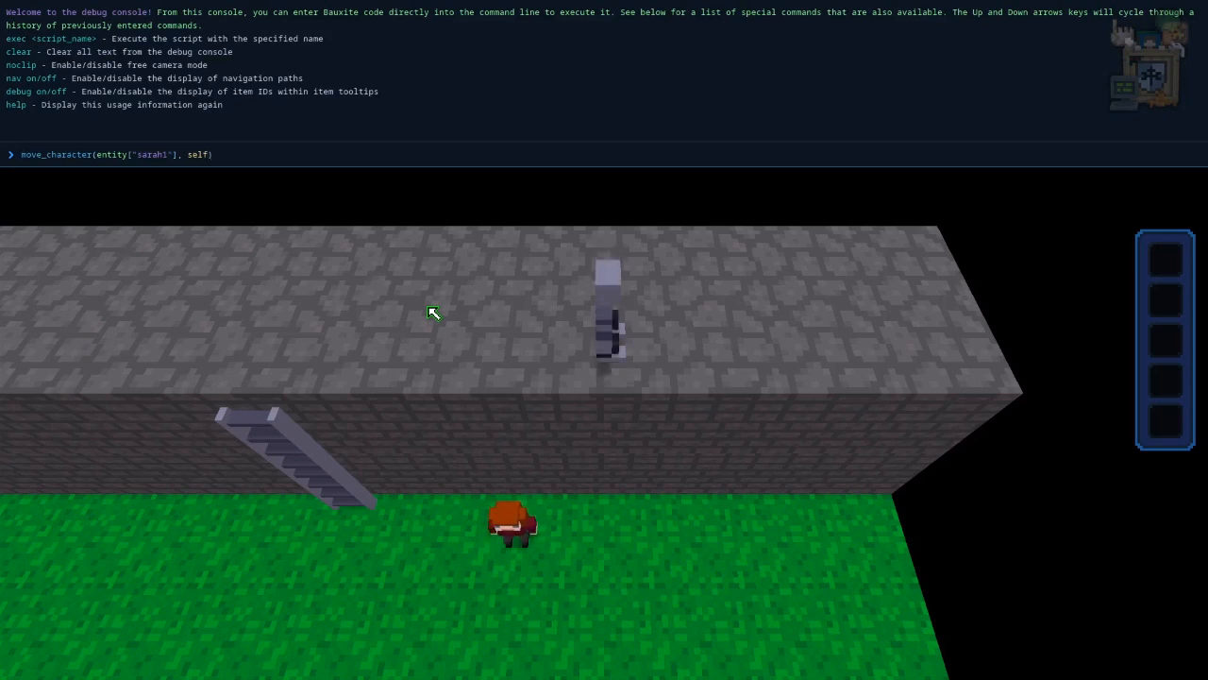
pyautogui.press('Return')
pyautogui.press('Escape')
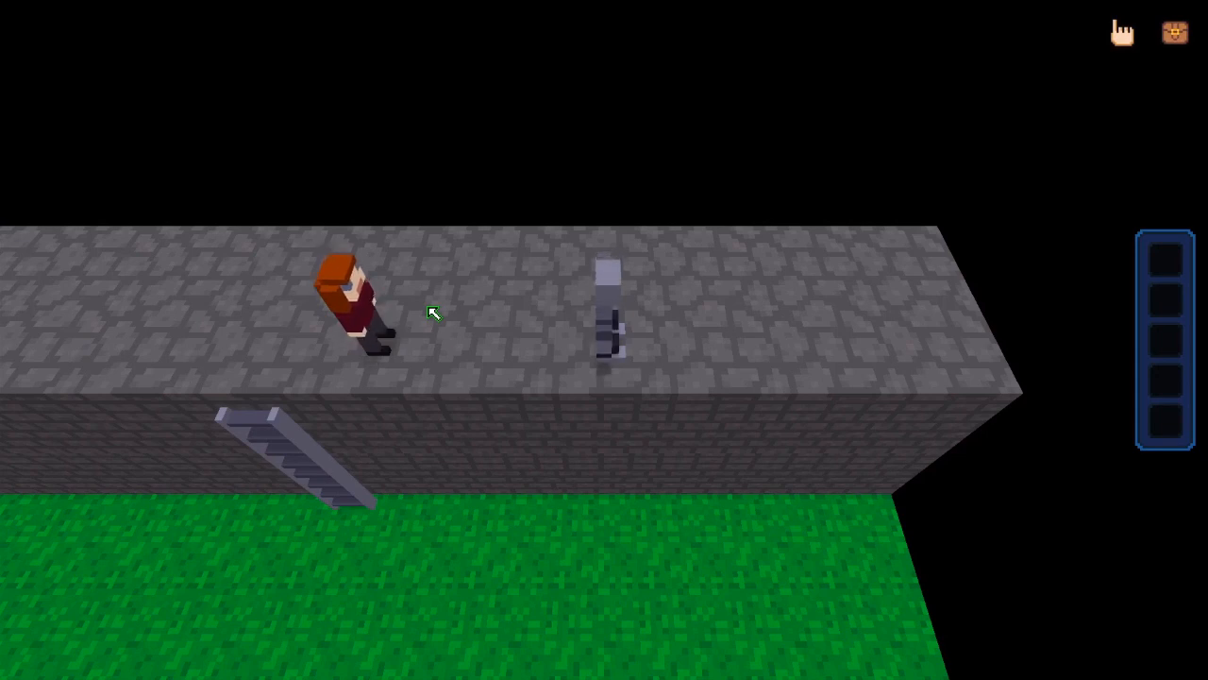
pyautogui.press('Escape')
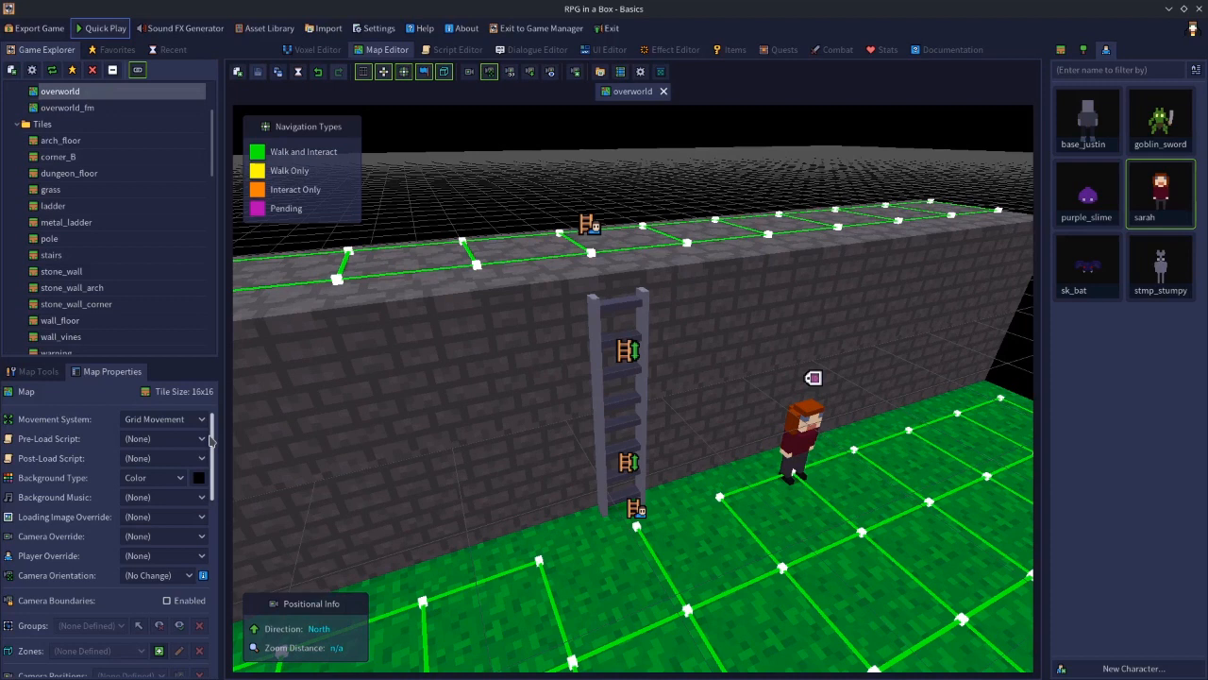
# Remove the sarah character from the grass beside the ladder
pyautogui.moveTo(214, 440); pyautogui.dragTo(226, 609)
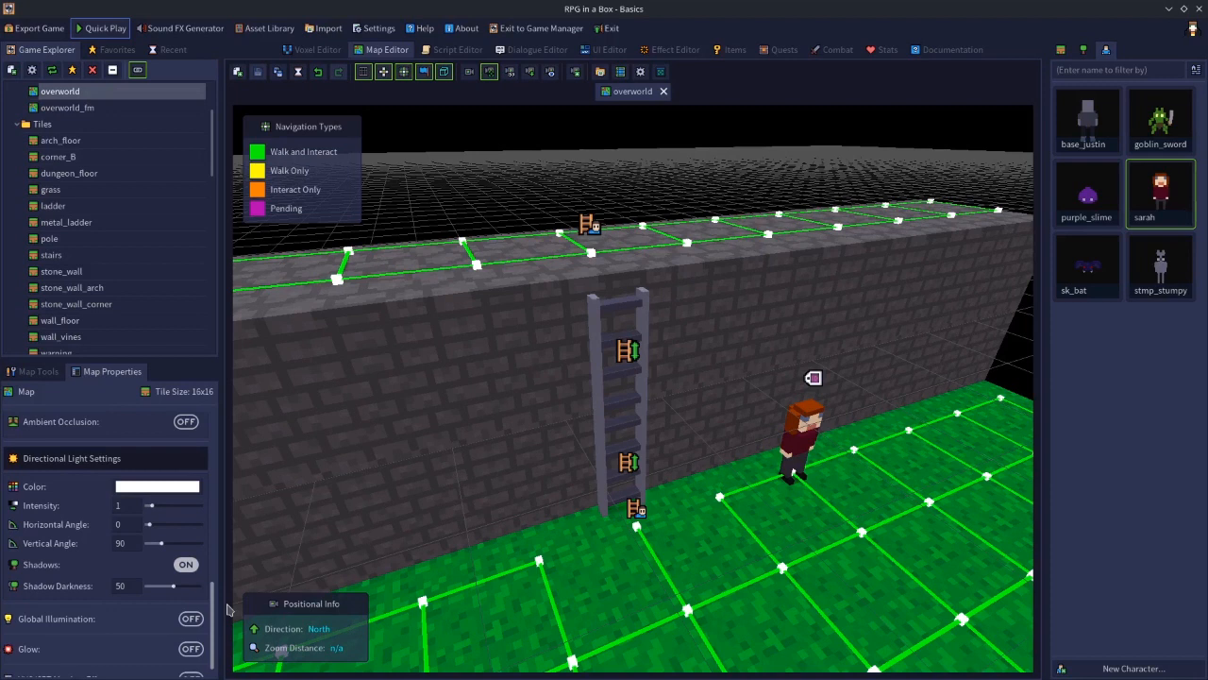
pyautogui.moveTo(228, 610); pyautogui.dragTo(228, 520)
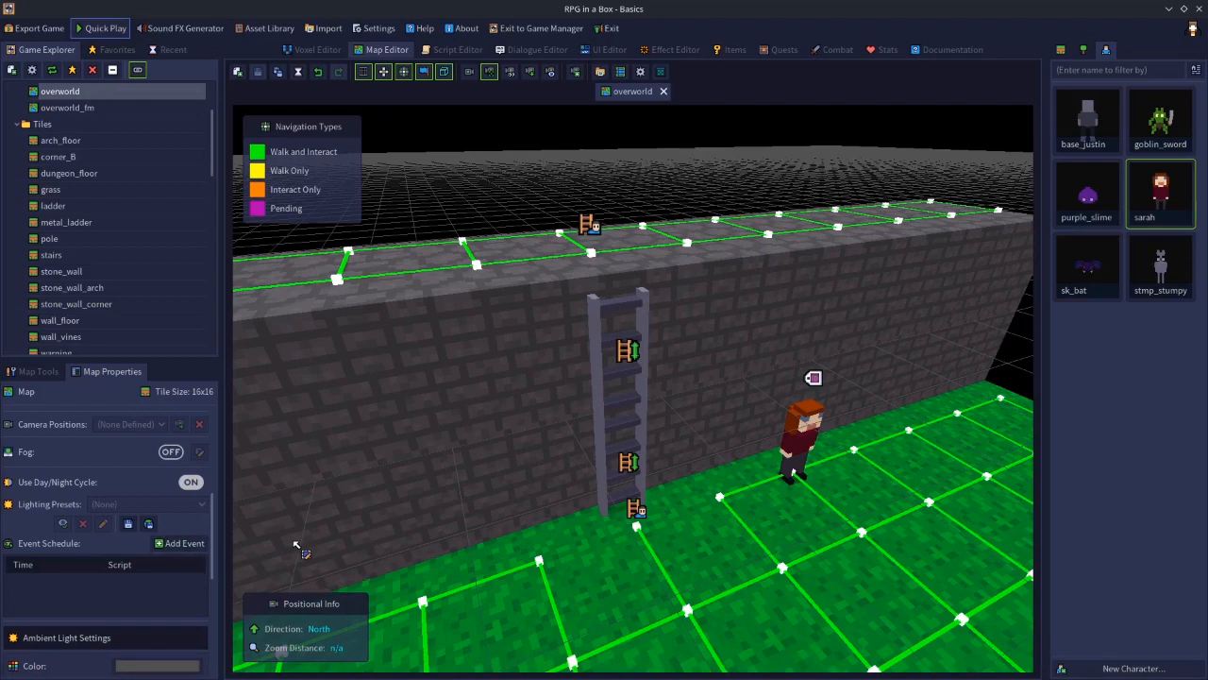
pyautogui.moveTo(211, 534); pyautogui.dragTo(211, 591)
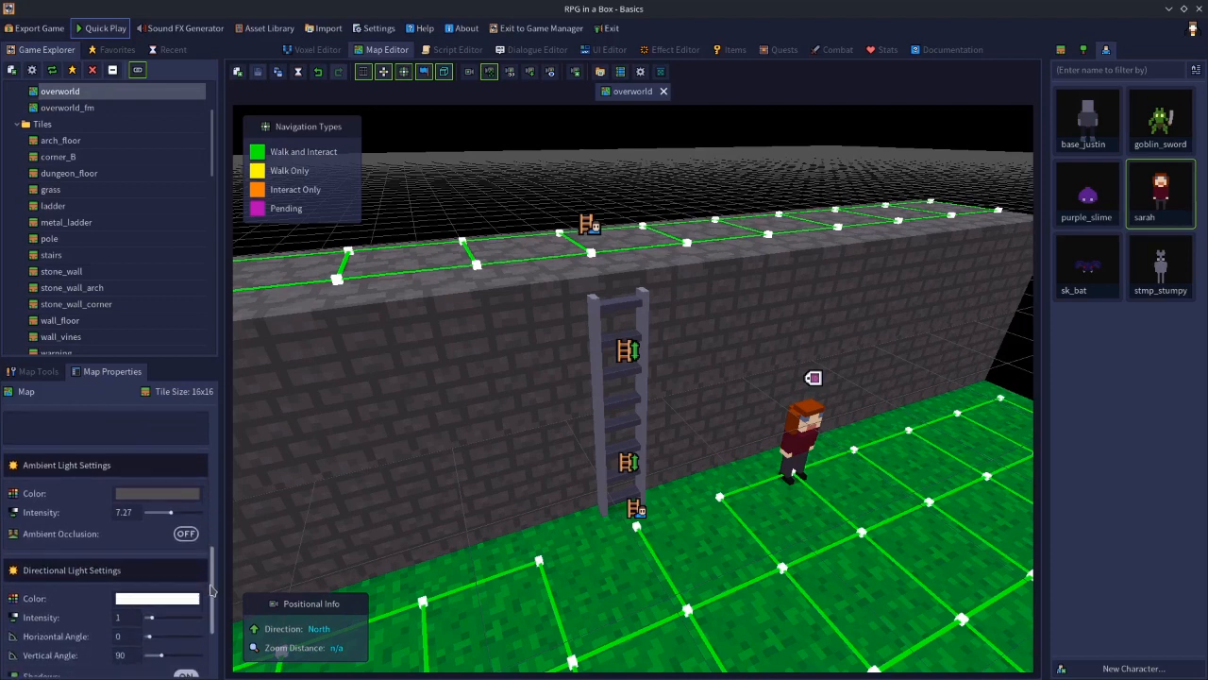
pyautogui.moveTo(211, 590); pyautogui.dragTo(218, 428)
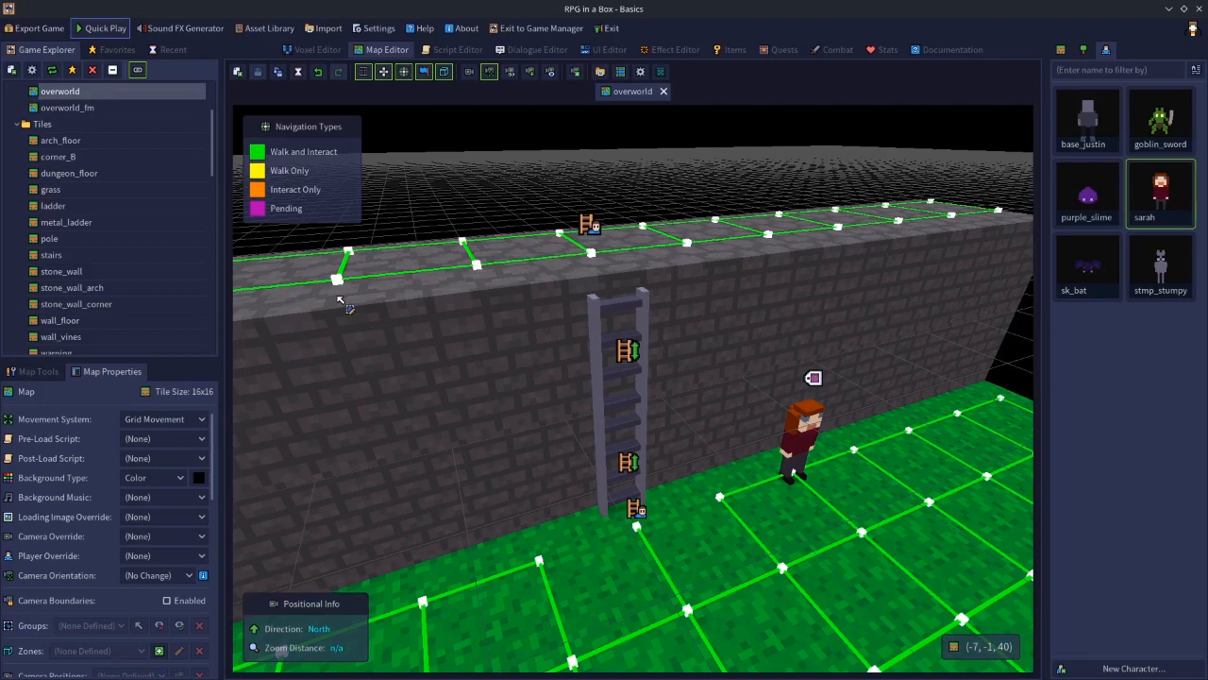
pyautogui.rightClick(796, 434)
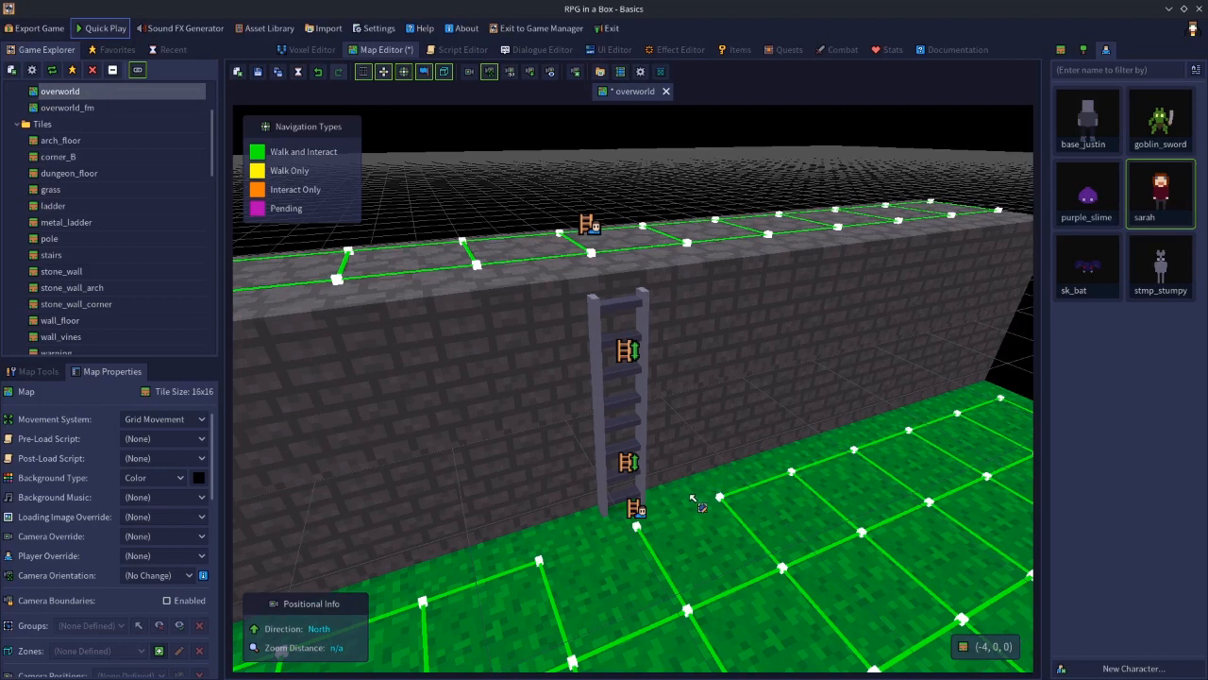
# Turn on Forced/Automatic Climbing for the upper ladder segment and save the map
pyautogui.click(606, 464)
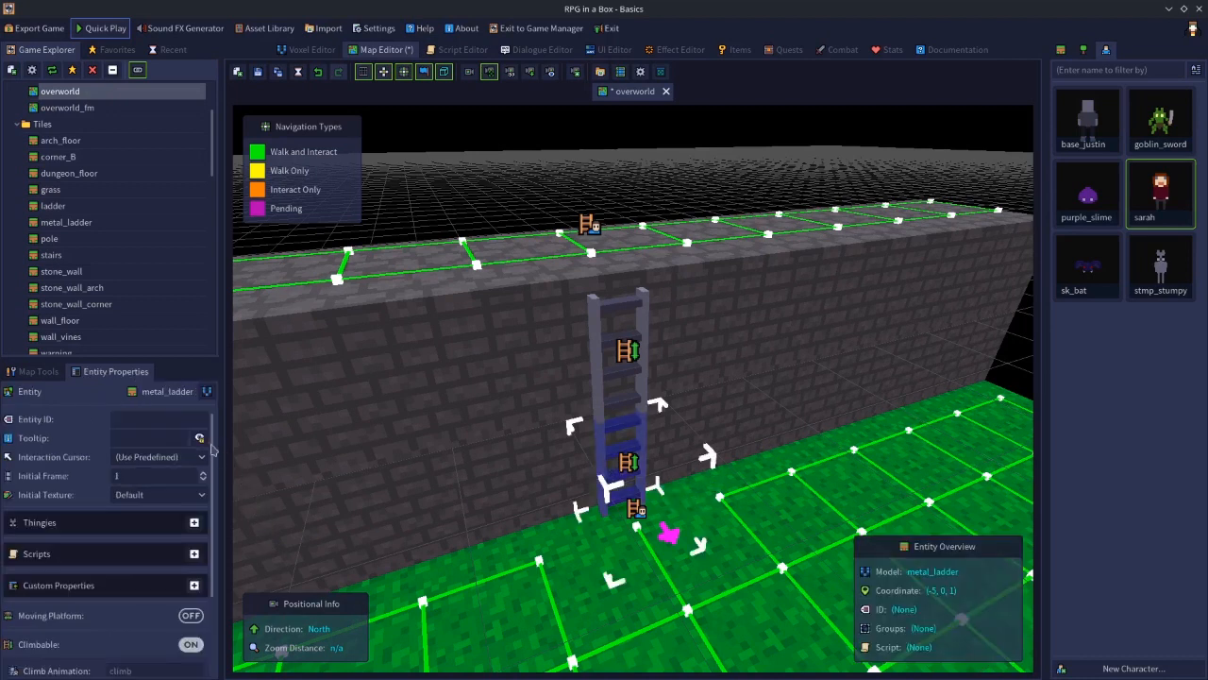
pyautogui.scroll(-1, 216, 482)
pyautogui.scroll(-2, 216, 481)
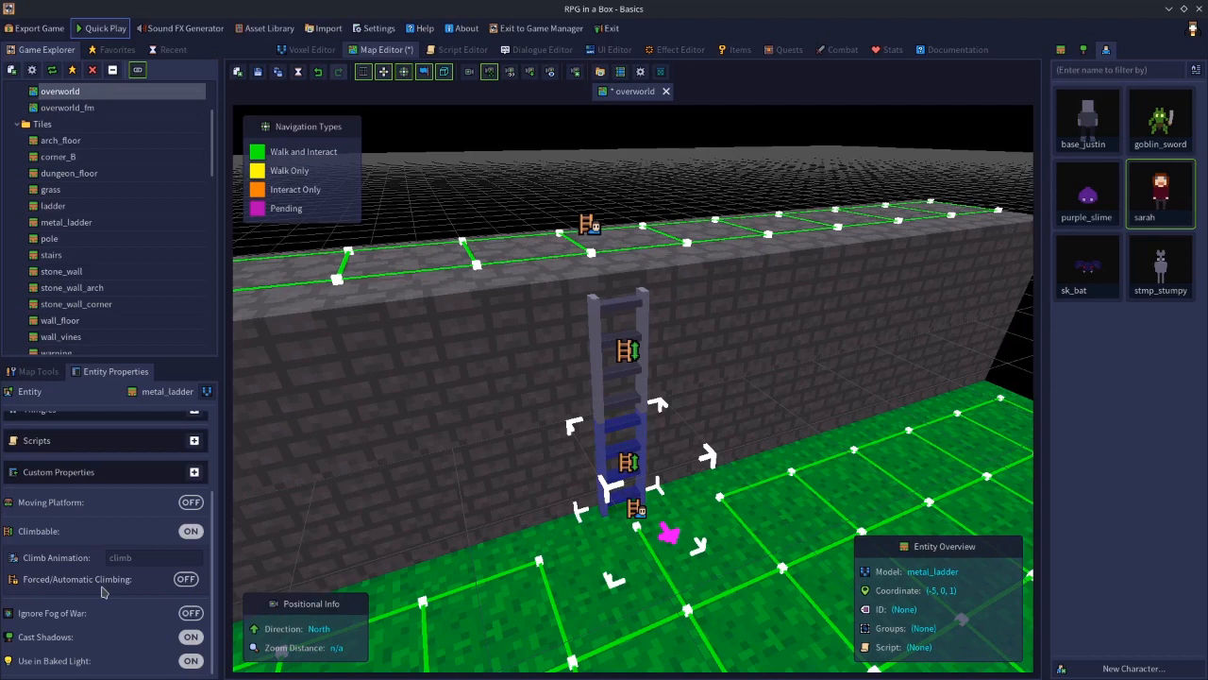
pyautogui.click(607, 373)
pyautogui.click(186, 578)
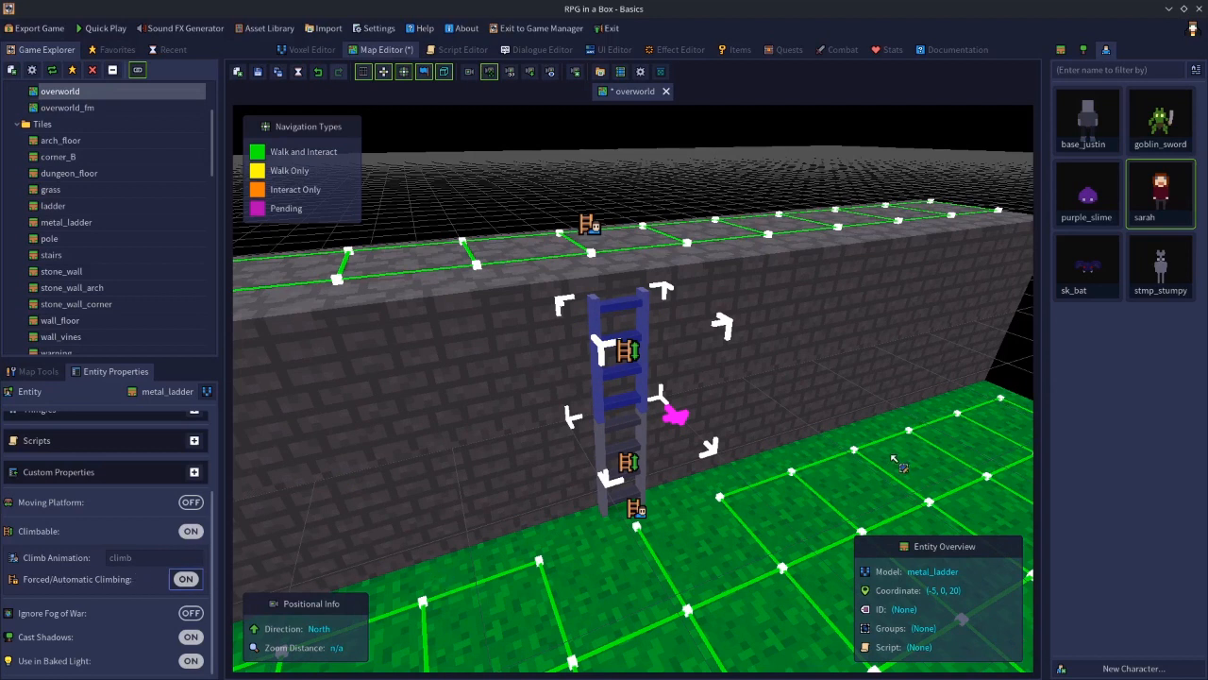
pyautogui.click(1027, 377)
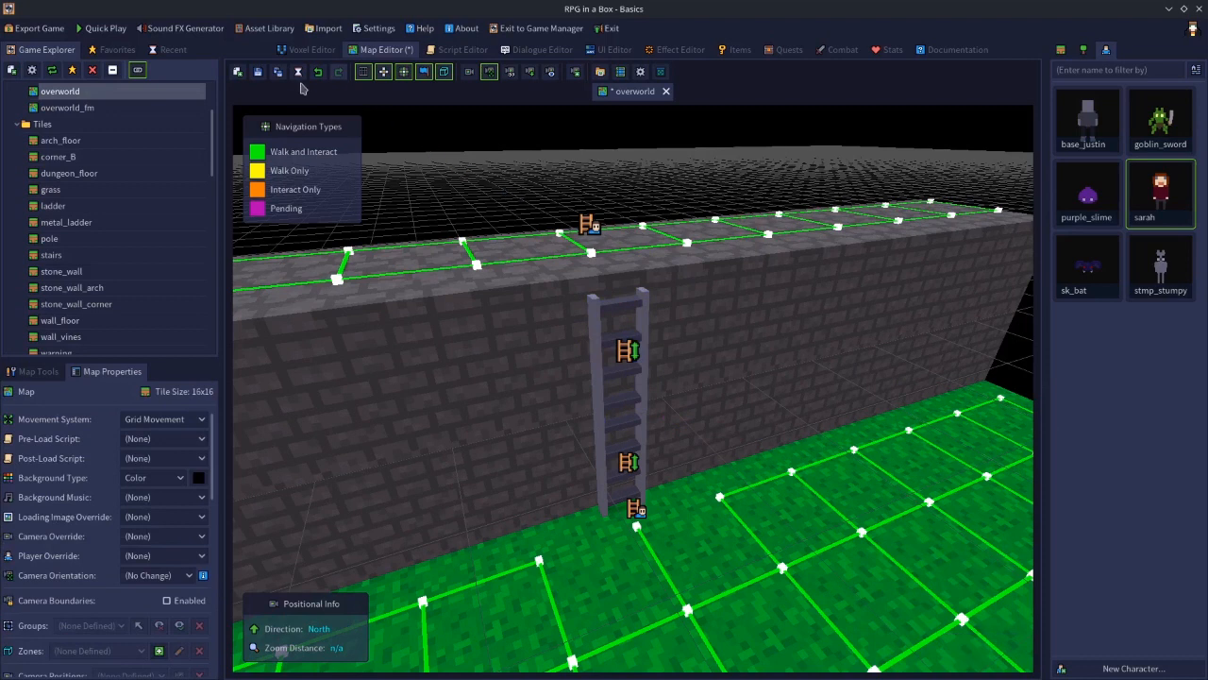
pyautogui.click(258, 71)
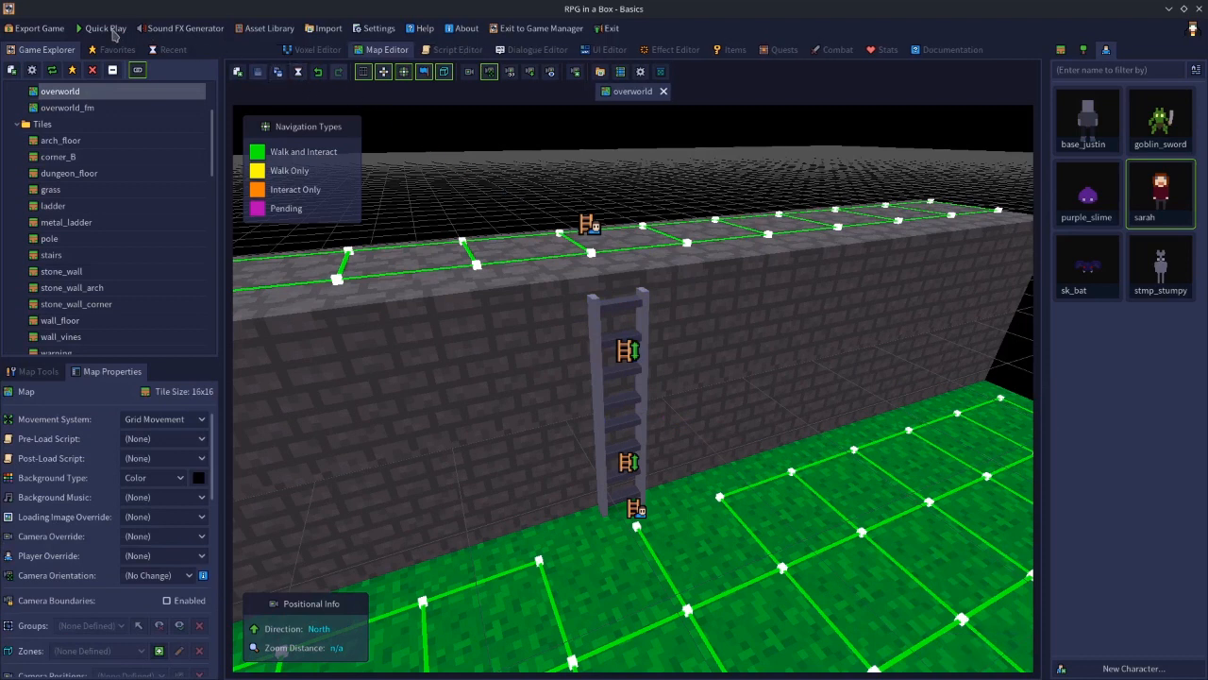
# Playtest the map, climb up the ladder with the climb action and walk around on top of the wall
pyautogui.click(105, 28)
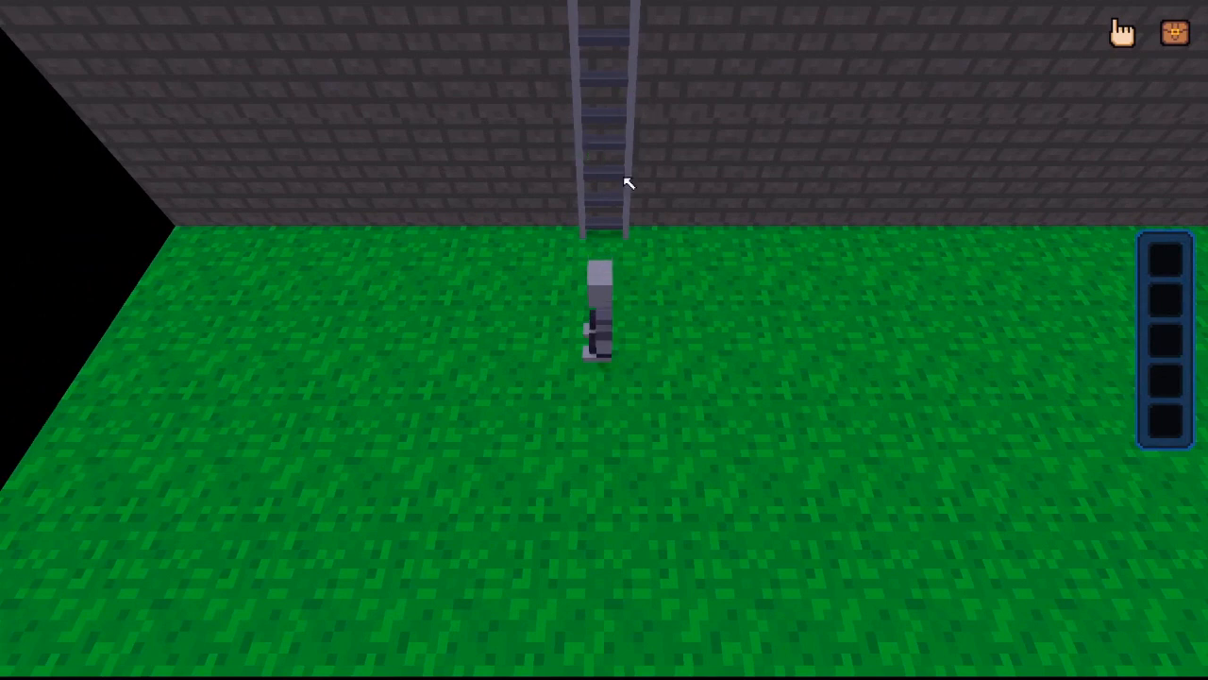
pyautogui.press('w')
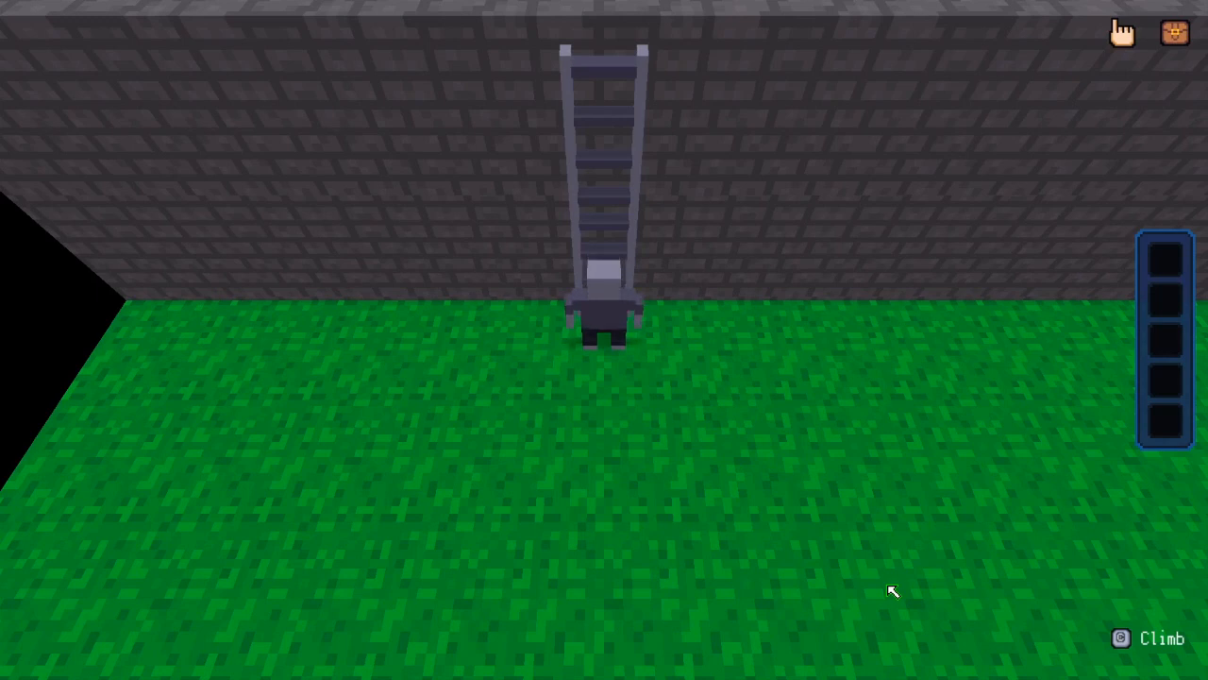
pyautogui.press('c')
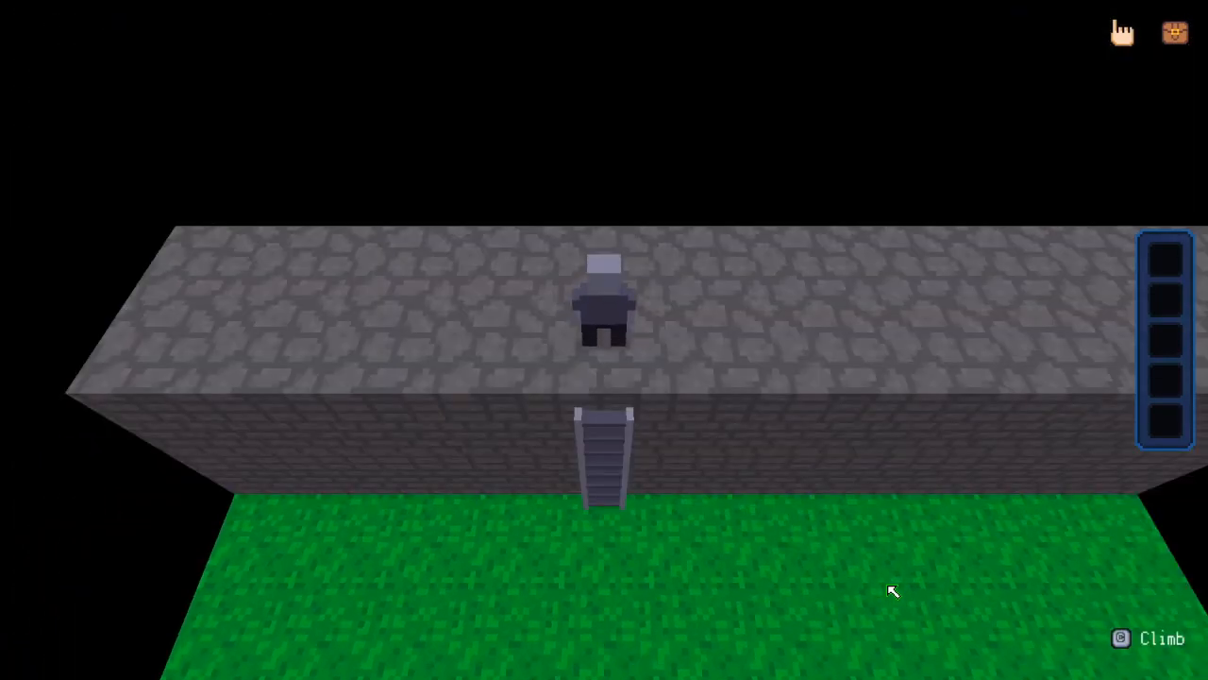
pyautogui.press('d')
pyautogui.press('w')
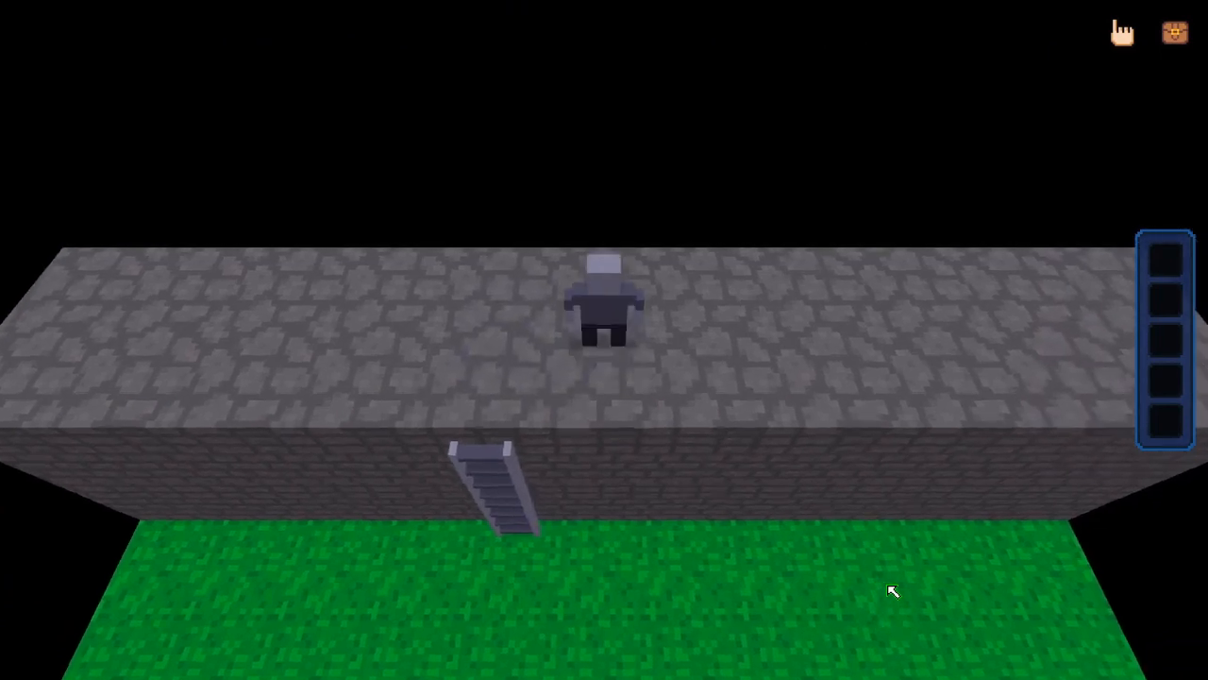
pyautogui.press('a')
pyautogui.press('s')
# Climb back down the ladder, walk on the grass and exit the playtest
pyautogui.press('s')
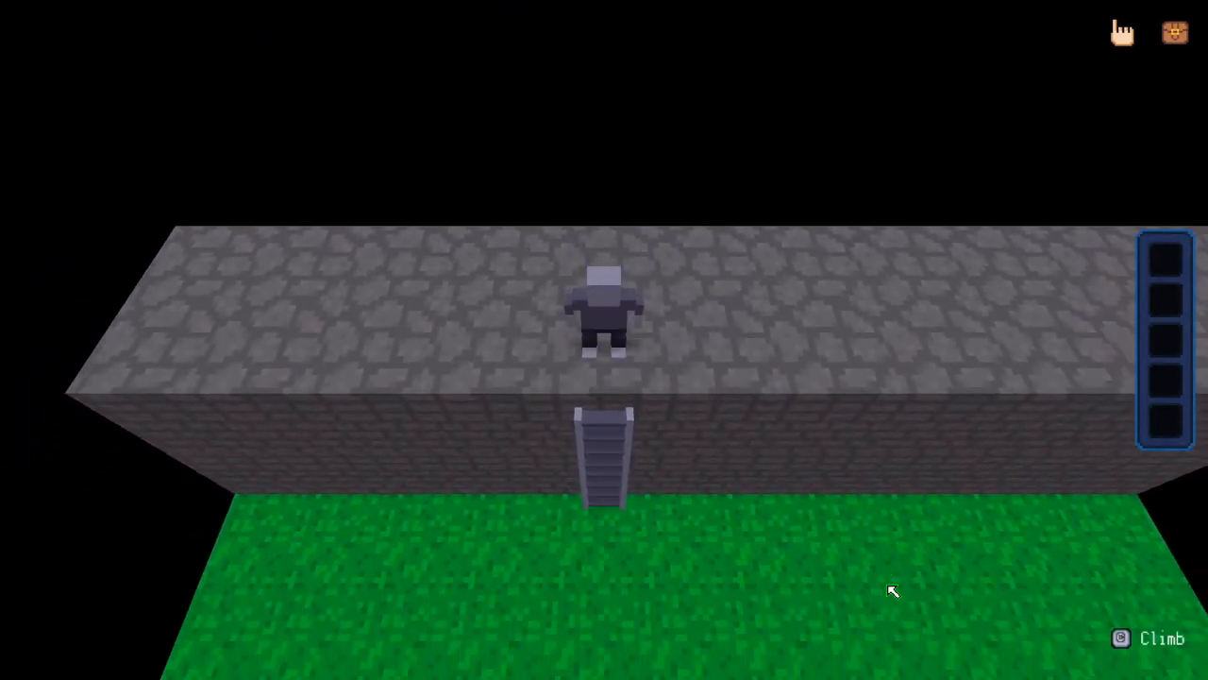
pyautogui.press('c')
pyautogui.press('s')
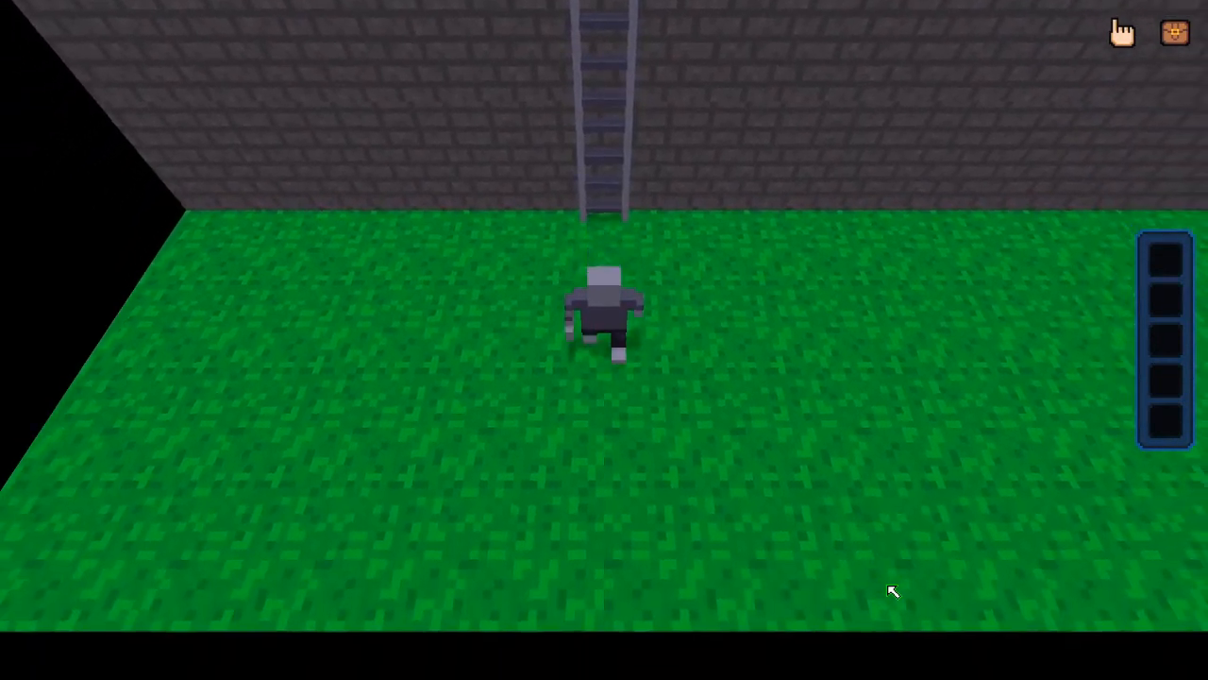
pyautogui.press('d')
pyautogui.press('w')
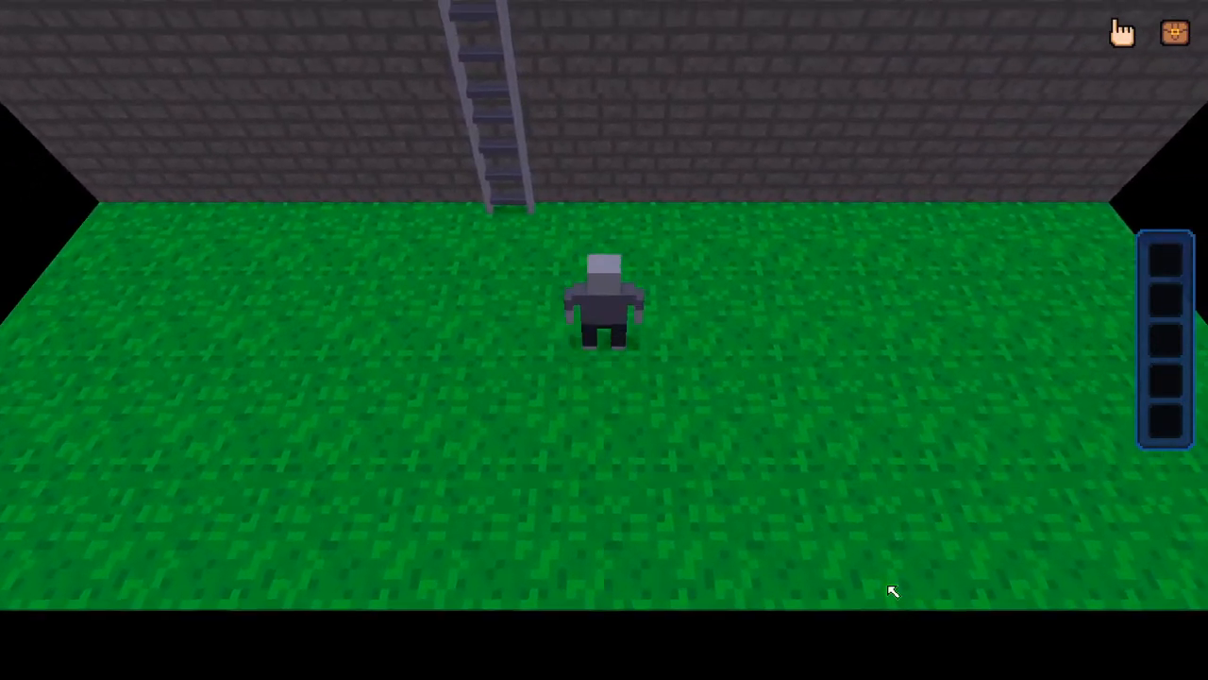
pyautogui.press('w')
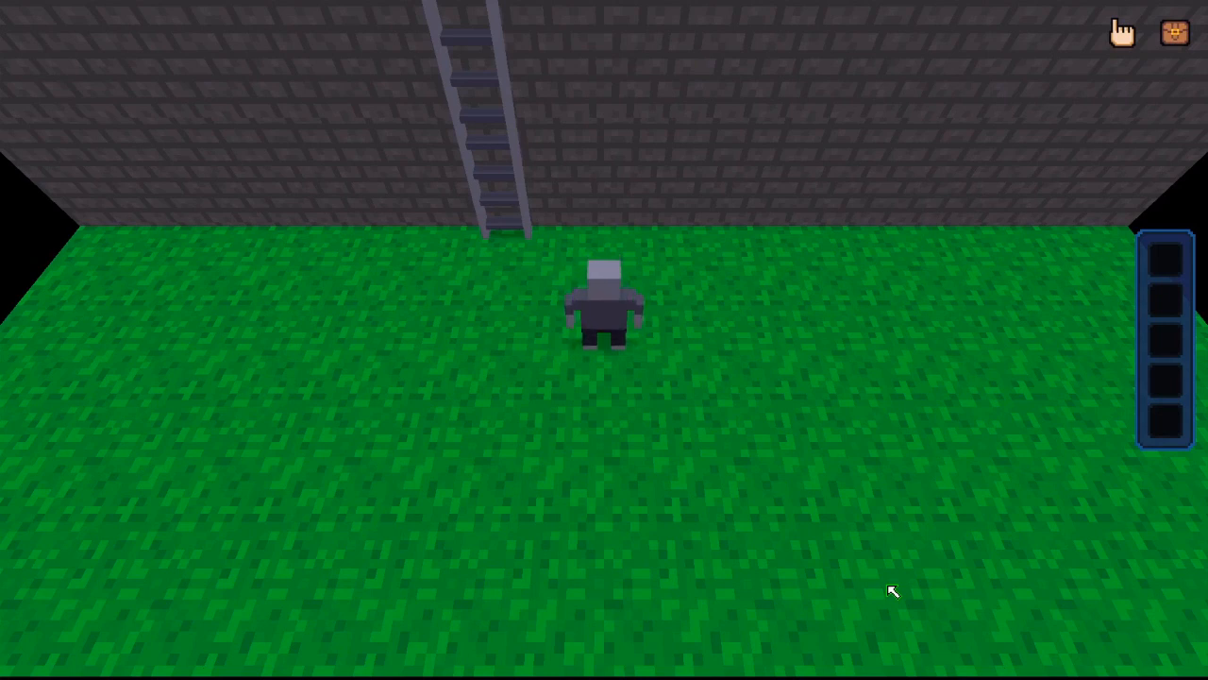
pyautogui.press('Escape')
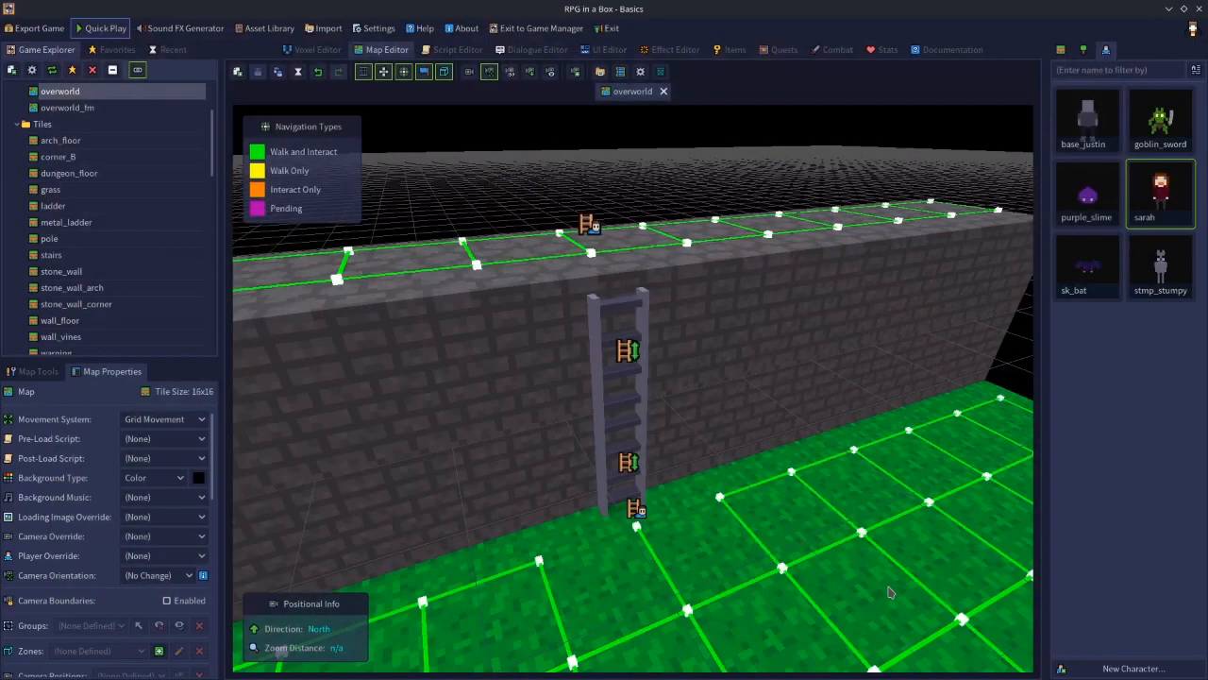
# Turn off Forced/Automatic Climbing on the lower ladder segment and select the upper segment
pyautogui.click(606, 444)
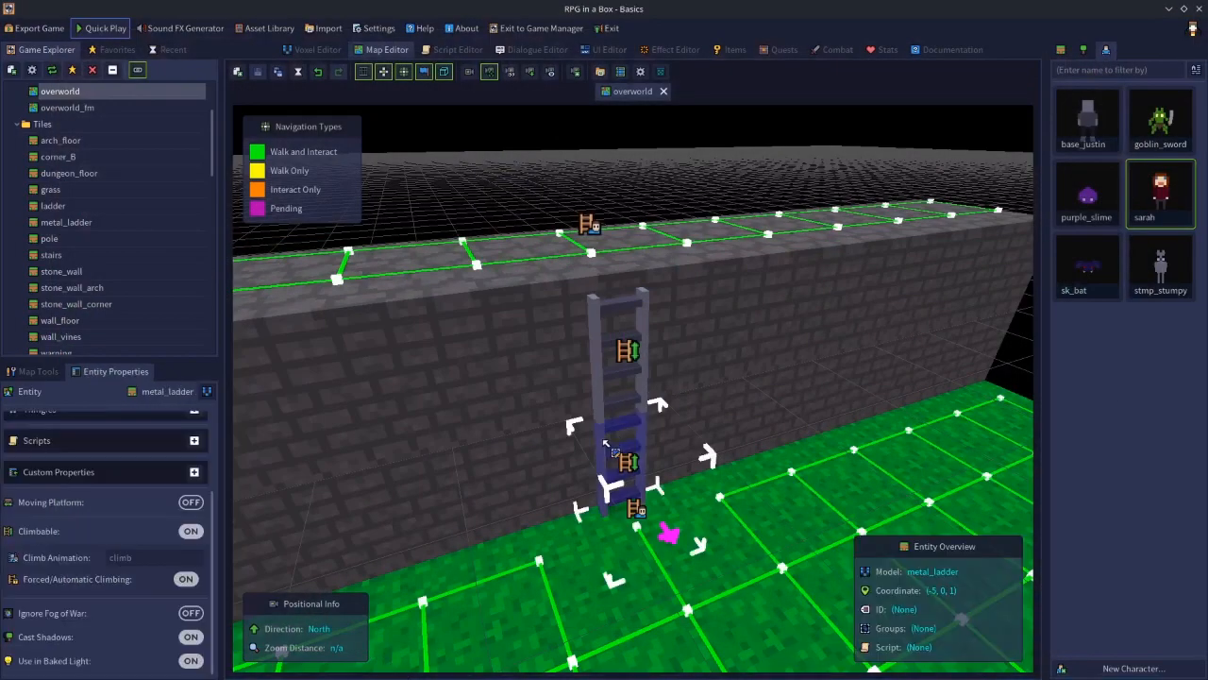
pyautogui.click(185, 581)
pyautogui.click(602, 357)
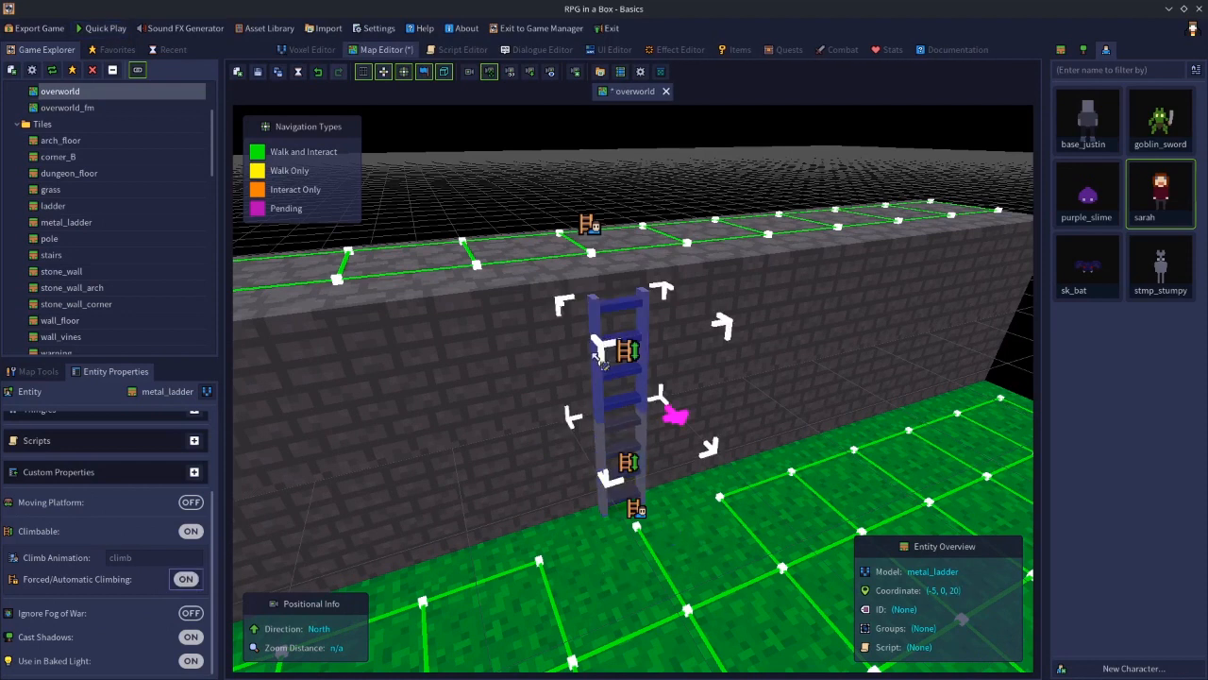
# Turn off Forced/Automatic Climbing on the upper ladder segment
pyautogui.click(197, 580)
pyautogui.click(682, 178)
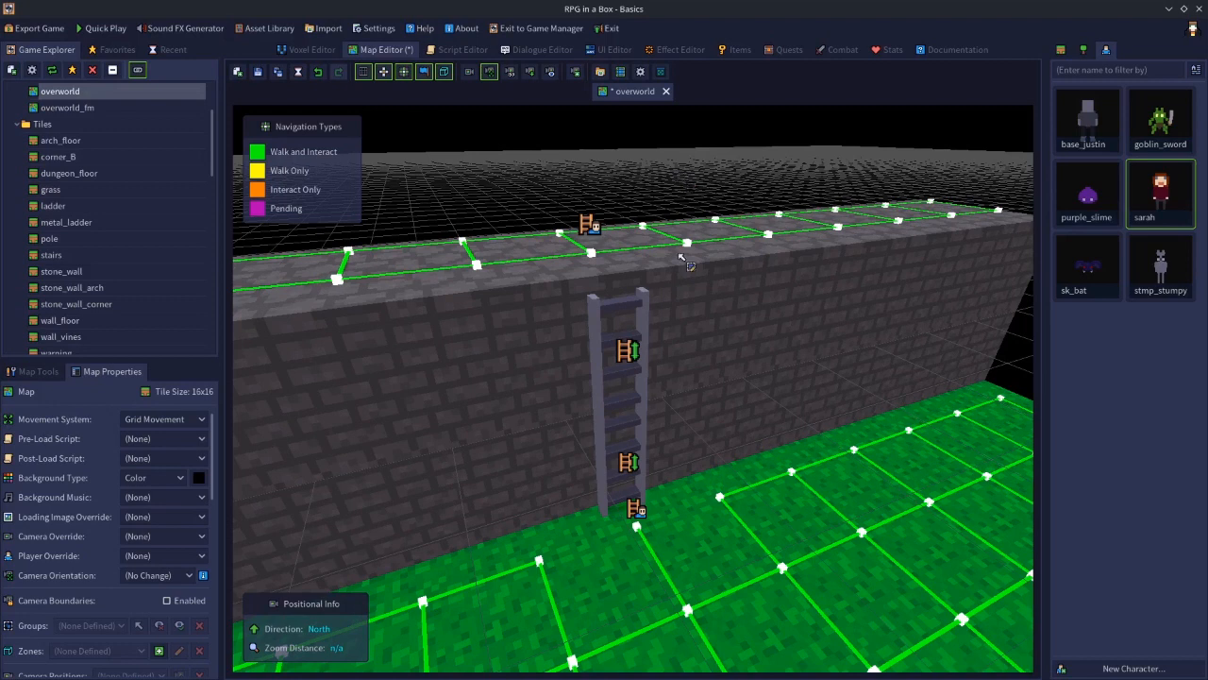
# Inspect the stone wall tiles beside the ladder
pyautogui.rightClick(543, 414)
pyautogui.click(673, 456)
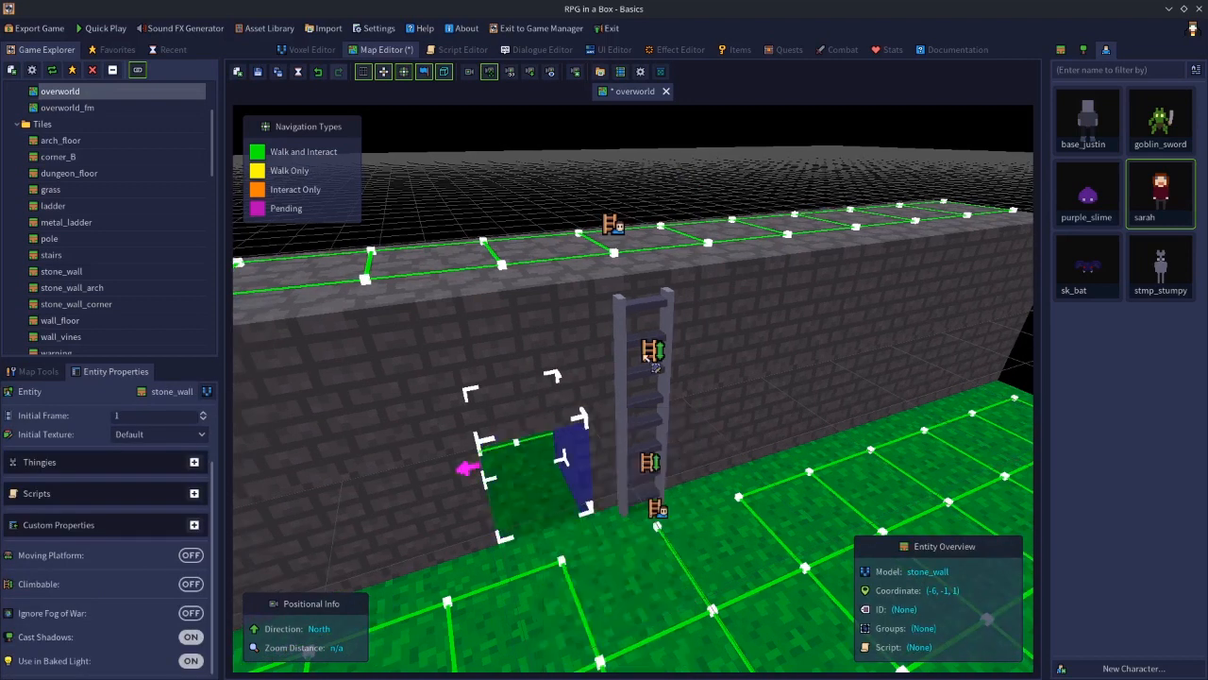
pyautogui.press('y')
pyautogui.click(595, 196)
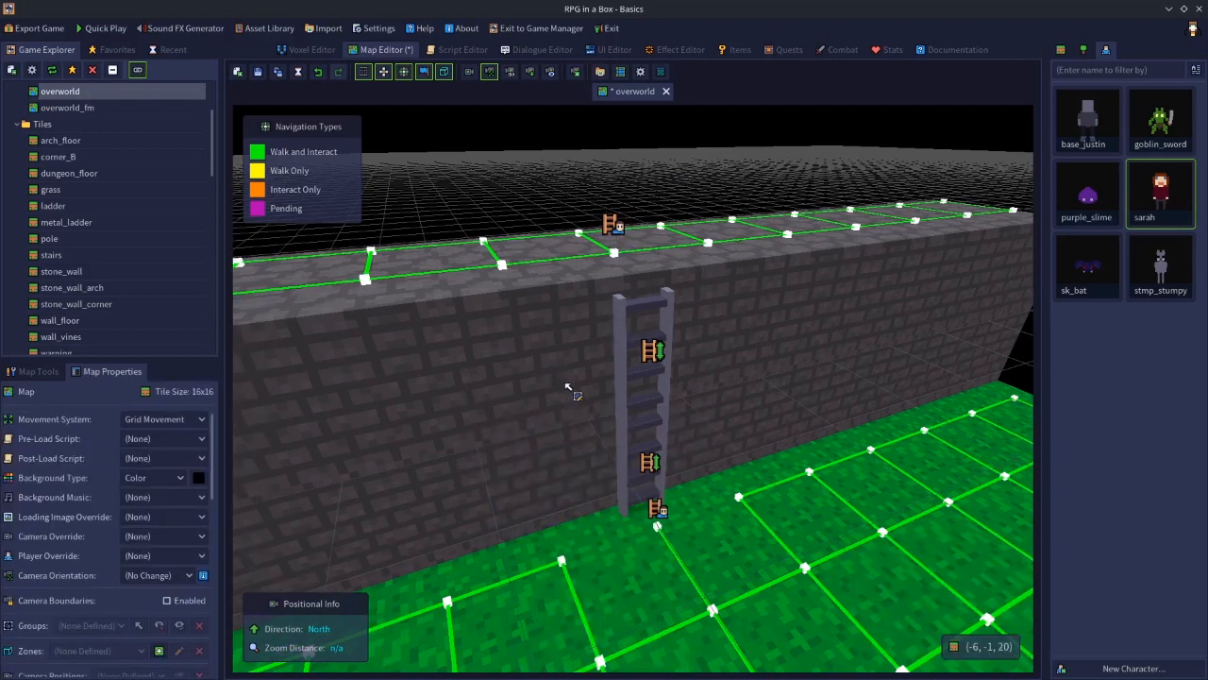
pyautogui.rightClick(570, 388)
pyautogui.click(663, 419)
pyautogui.press('r')
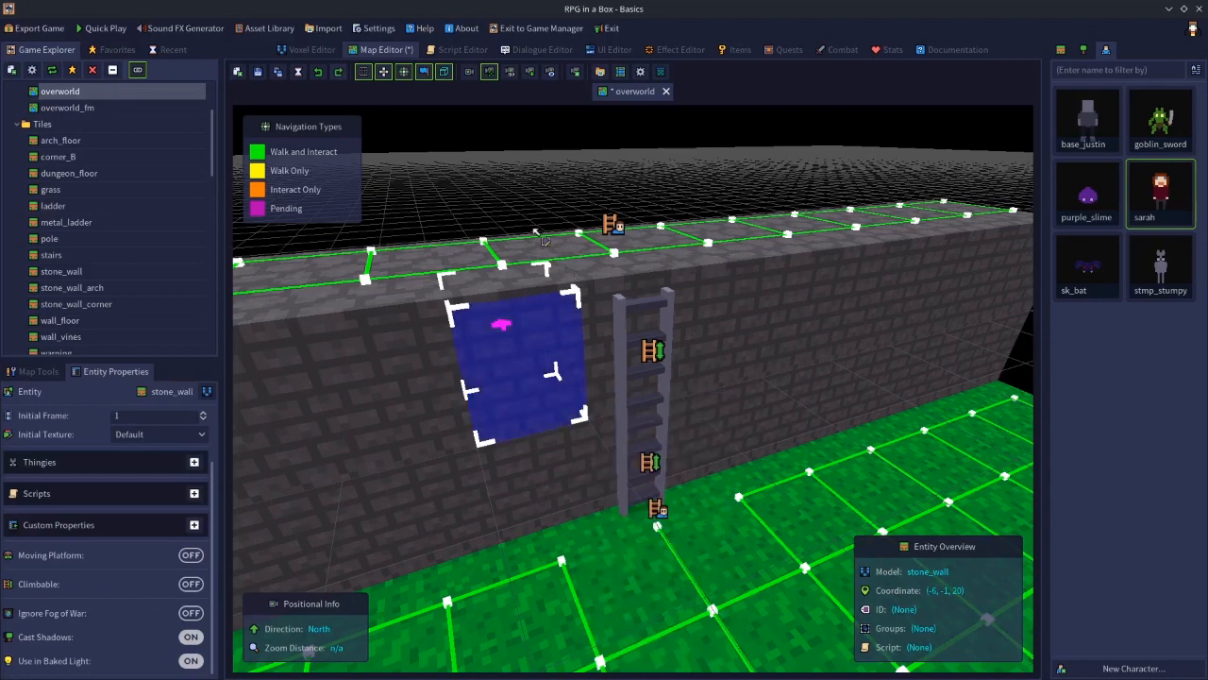
pyautogui.click(483, 178)
pyautogui.moveTo(513, 280); pyautogui.dragTo(582, 346, button='right')
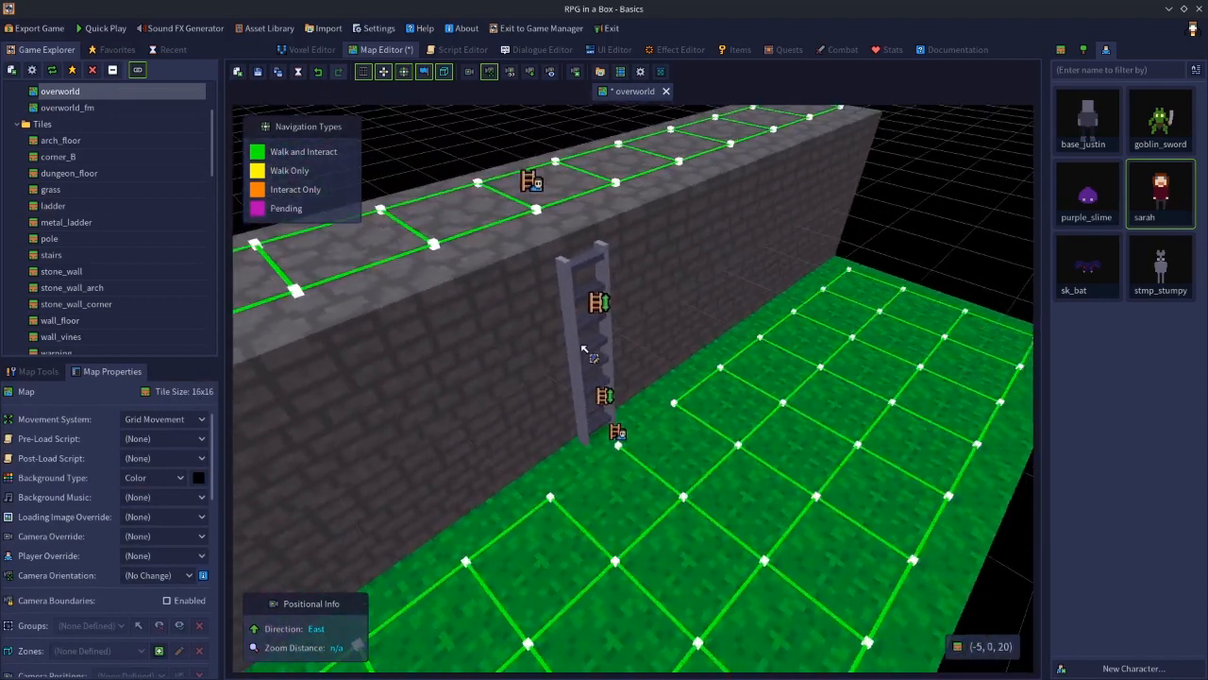
# Inspect the ladder segment and the dungeon floor tile on top of the wall above it
pyautogui.click(566, 281)
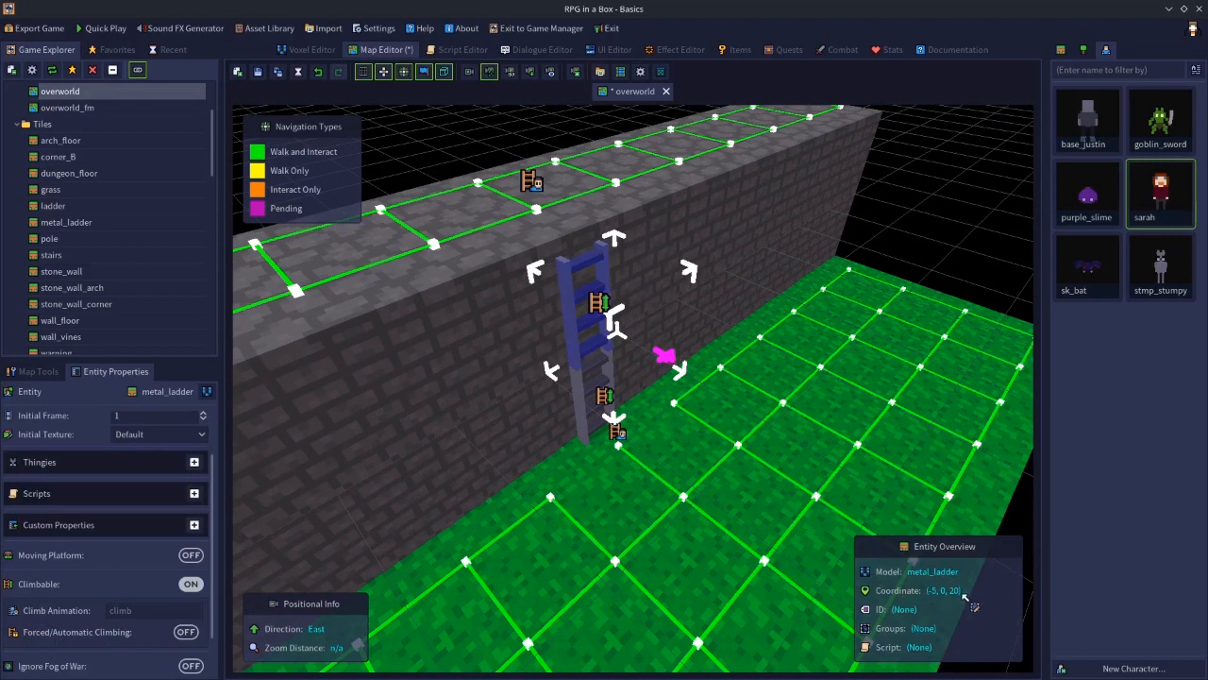
pyautogui.click(554, 235)
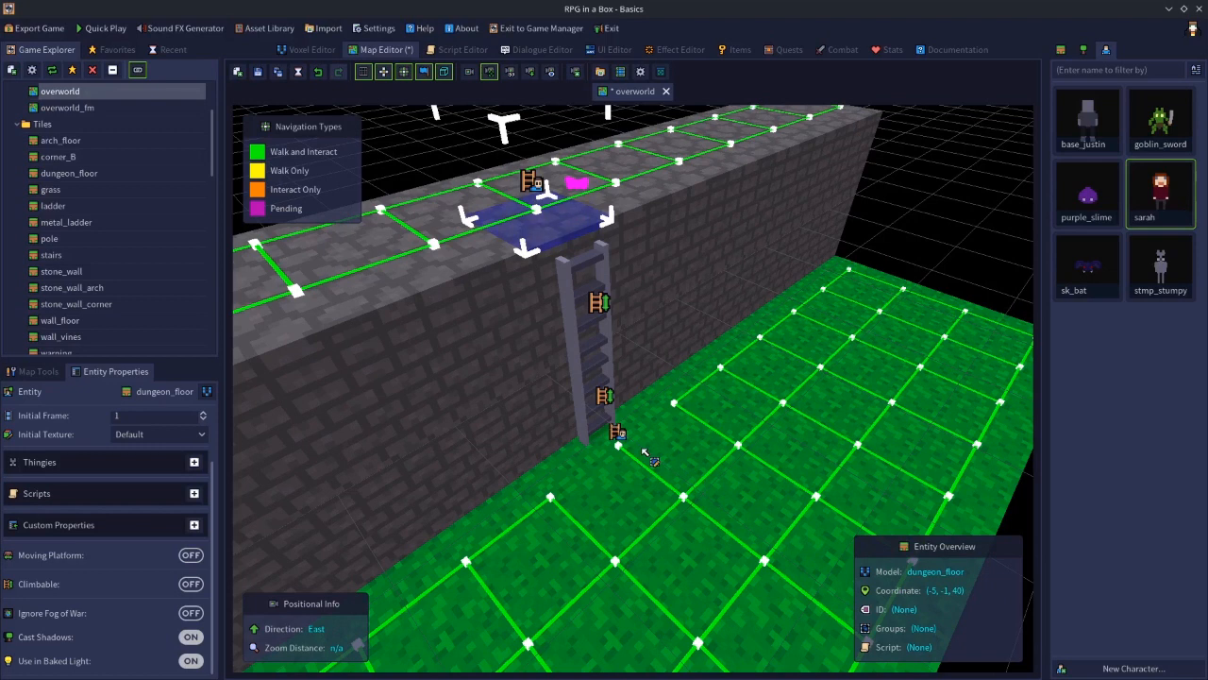
pyautogui.click(572, 283)
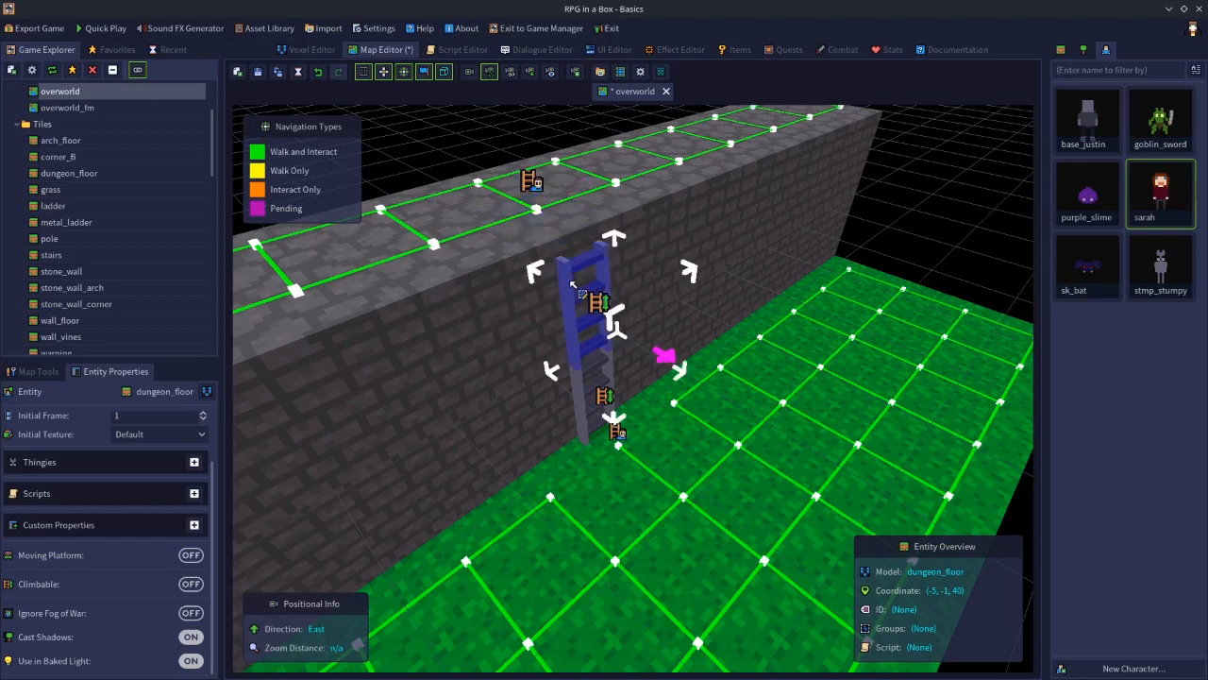
pyautogui.click(573, 283)
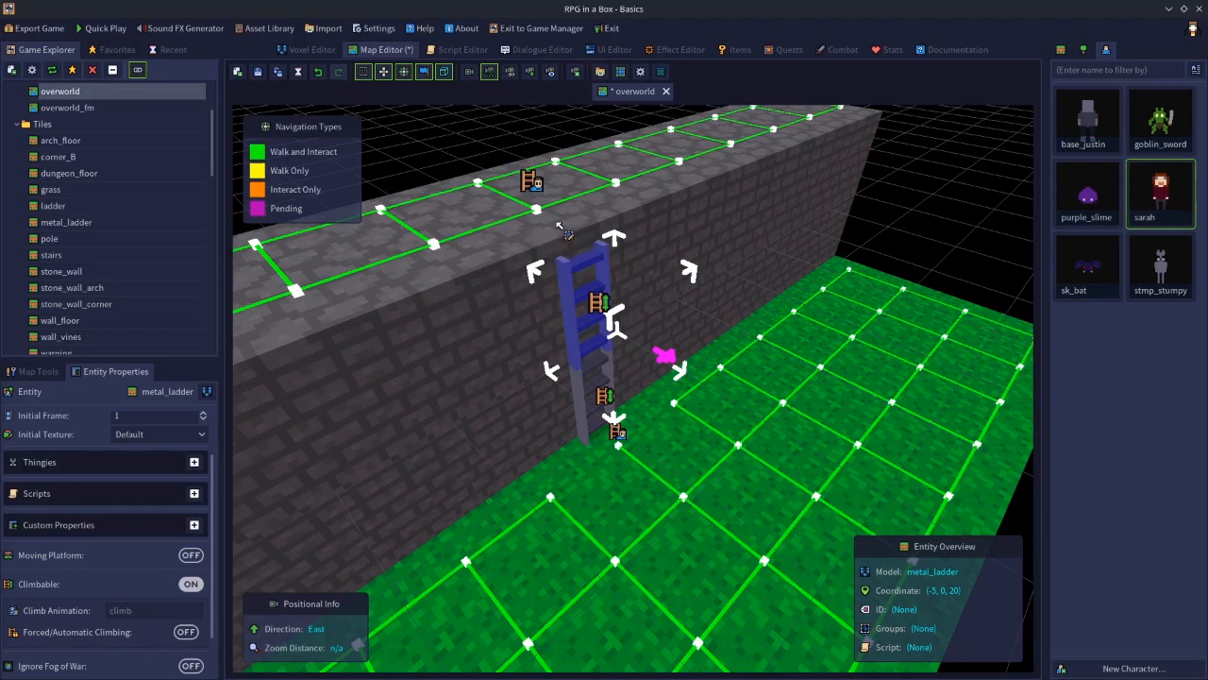
pyautogui.click(947, 229)
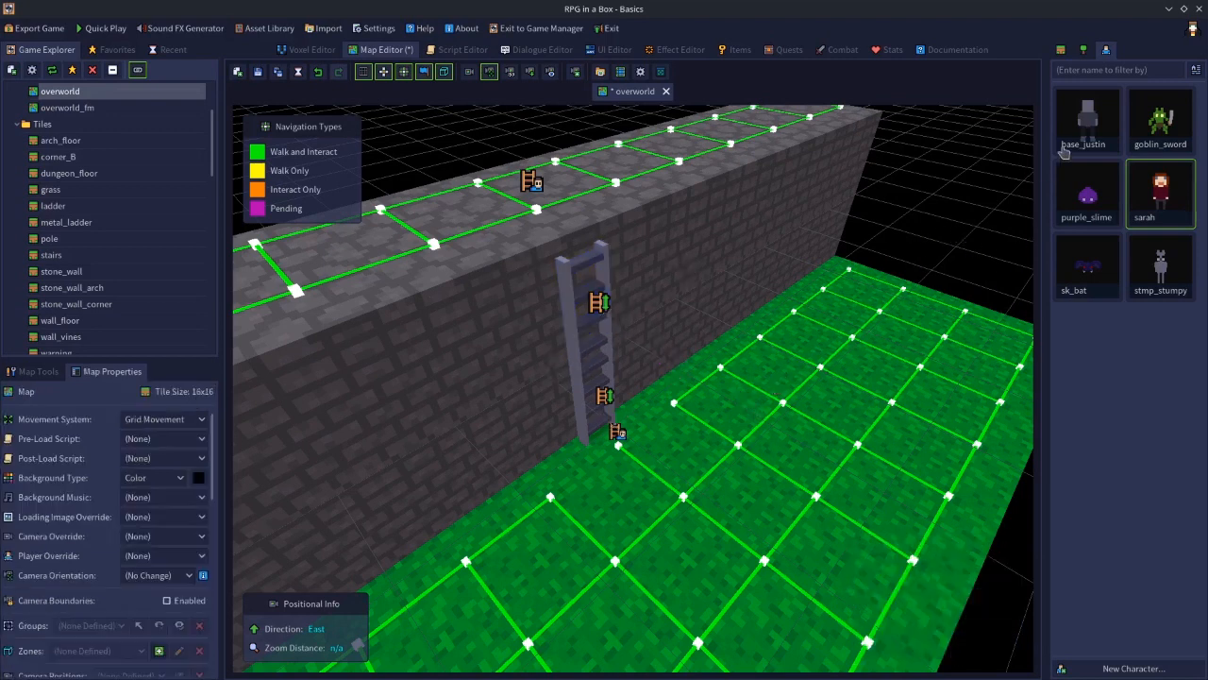
# Delete the dungeon floor tile atop the wall above the ladder and put it back
pyautogui.click(1061, 50)
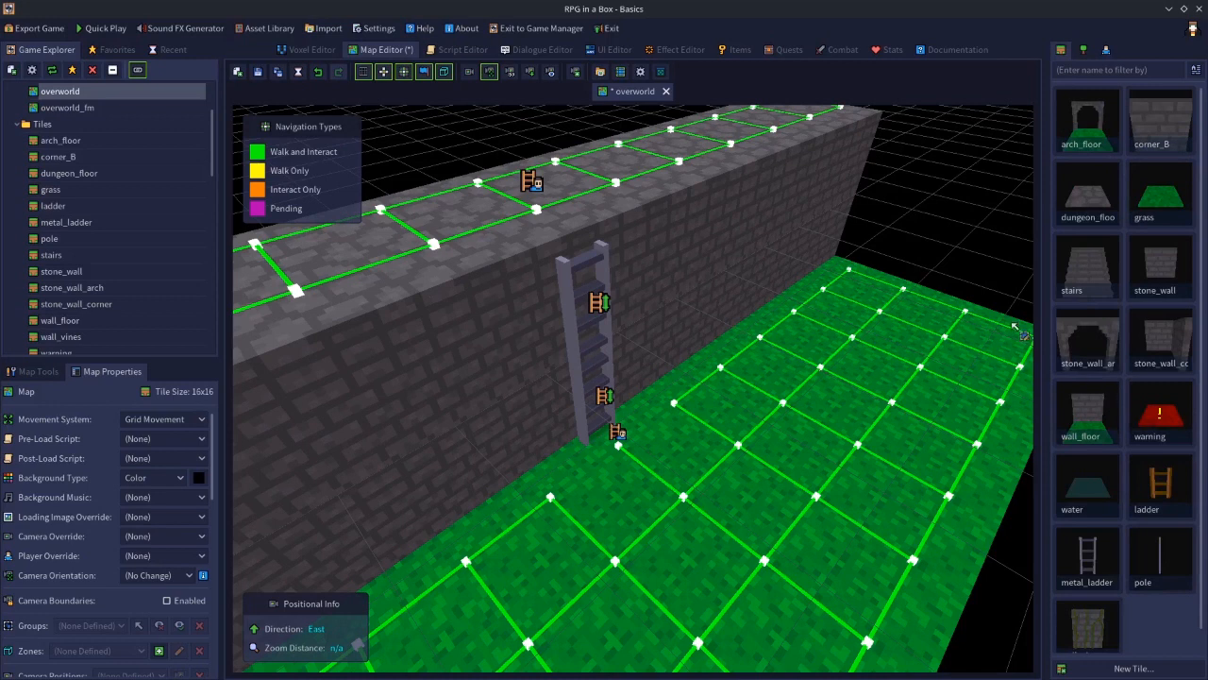
pyautogui.click(552, 236)
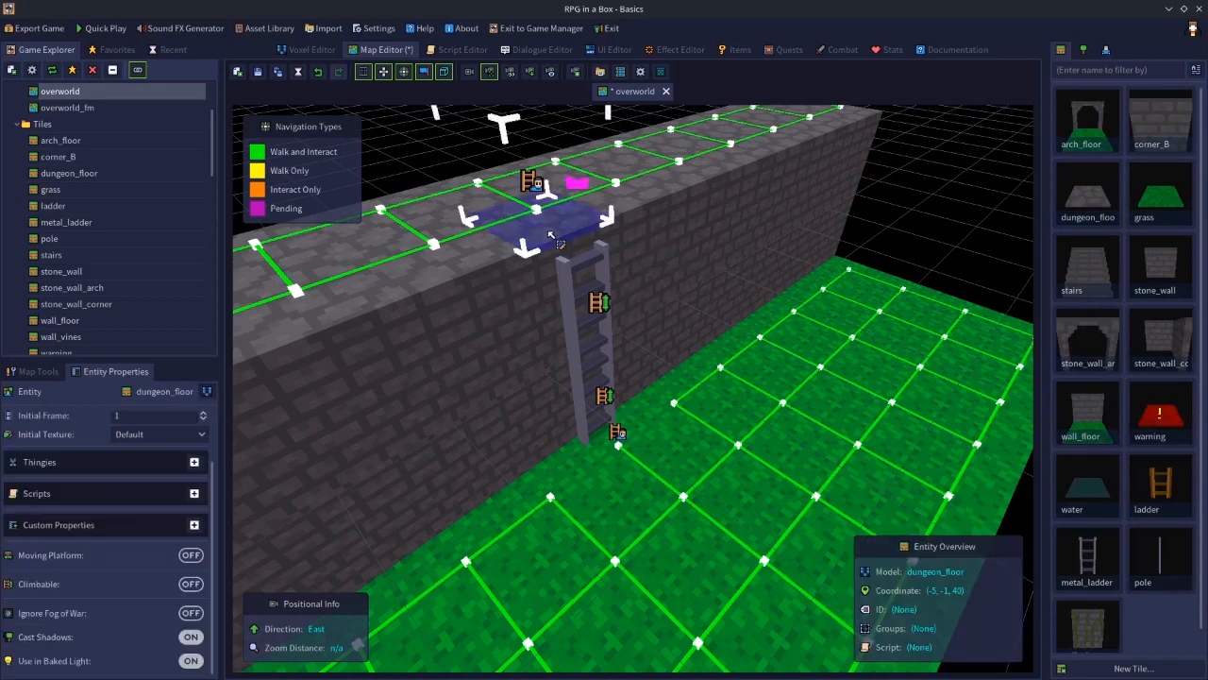
pyautogui.press('Delete')
pyautogui.click(1107, 50)
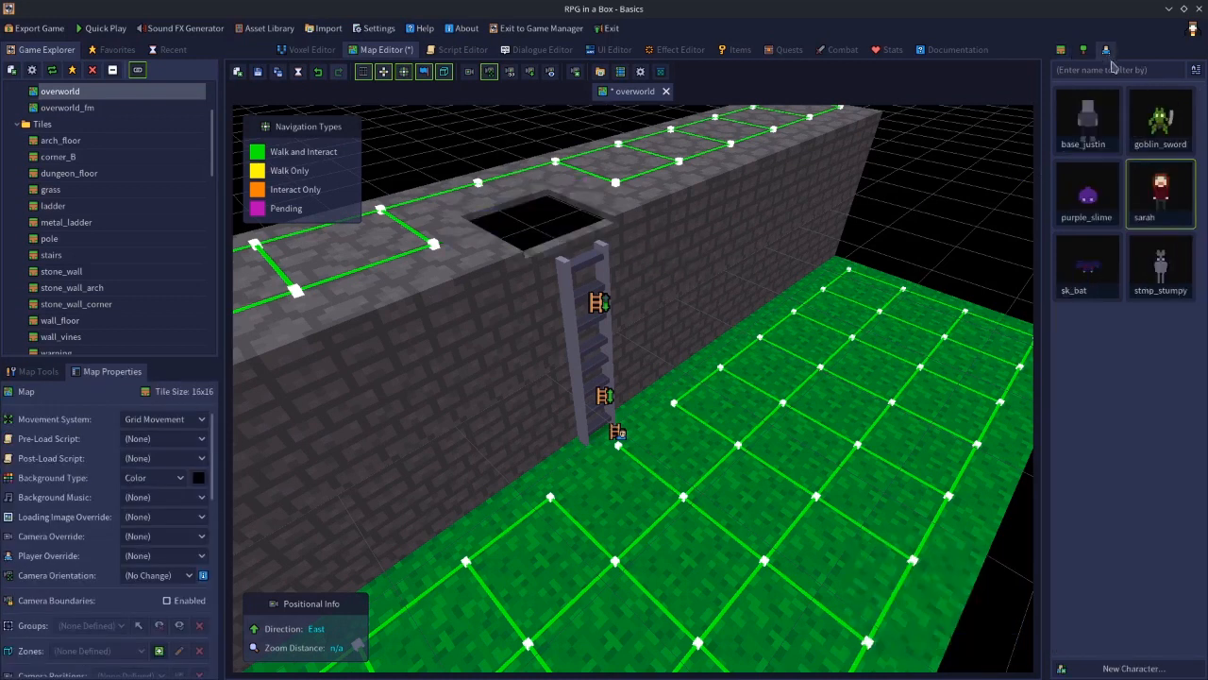
pyautogui.click(1061, 50)
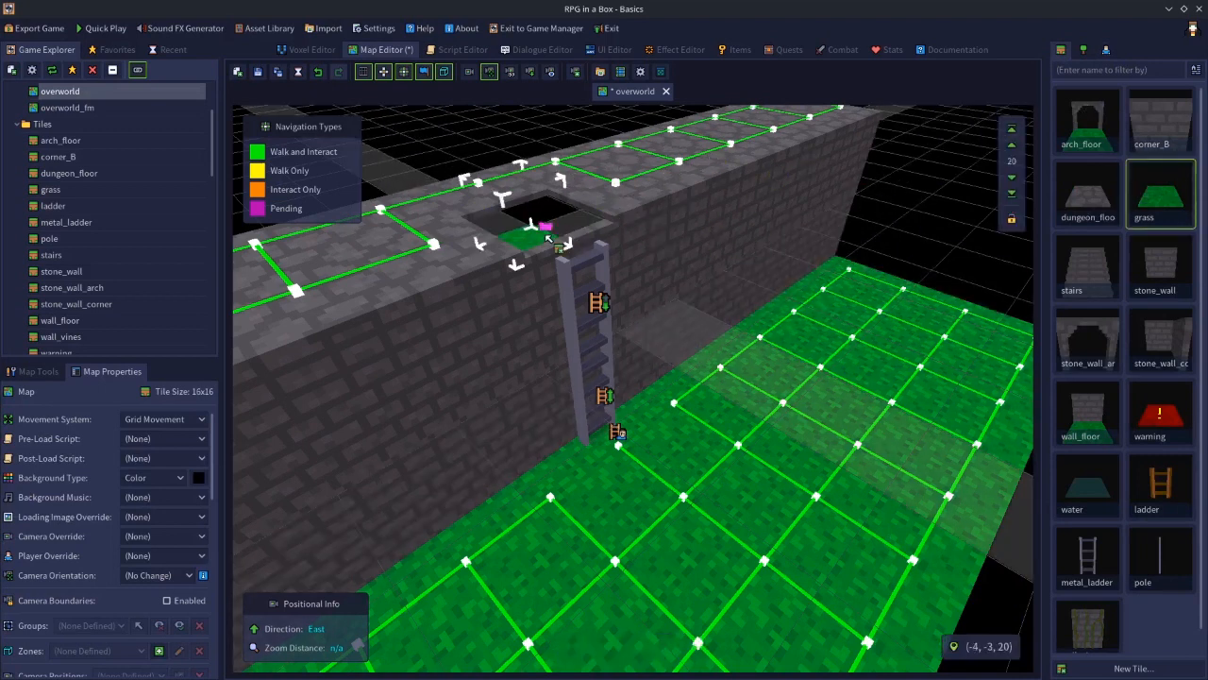
pyautogui.click(1014, 134)
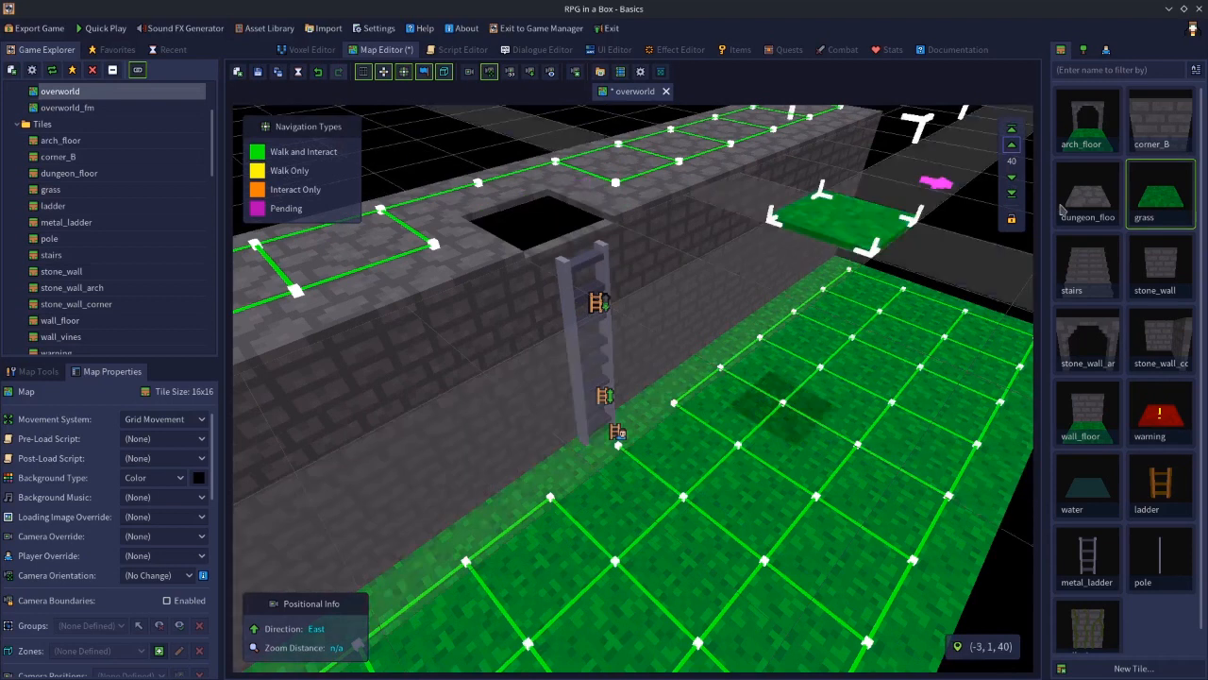
pyautogui.click(1096, 202)
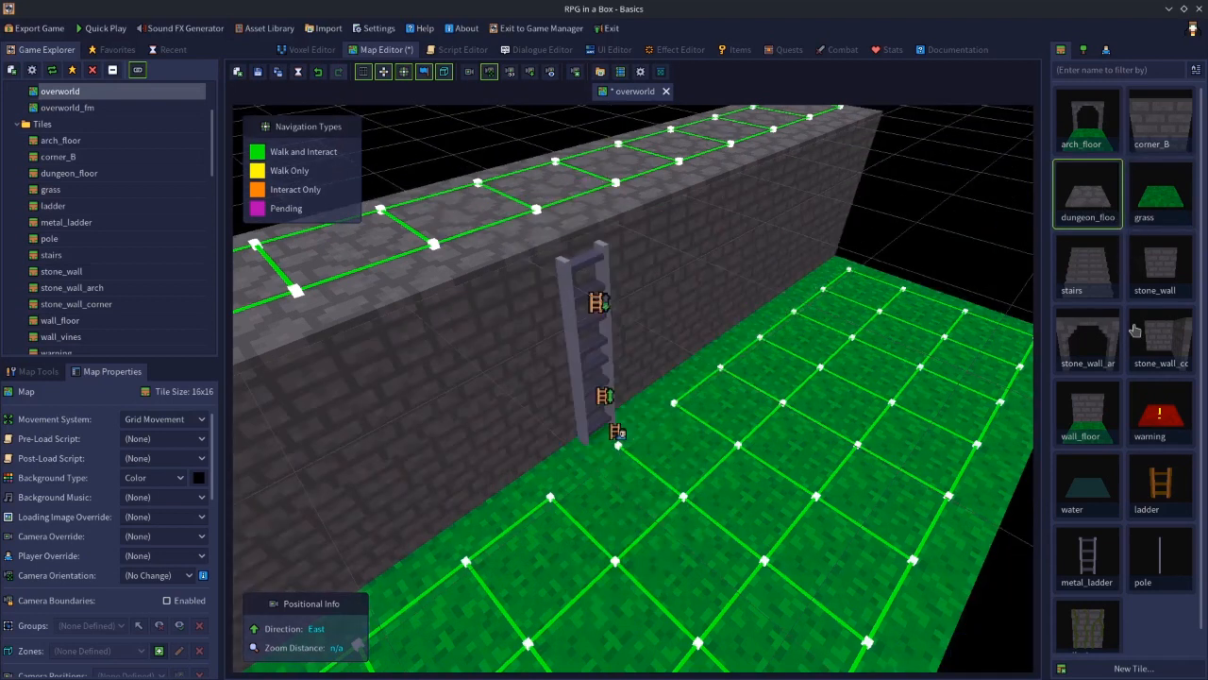
# Place a metal_ladder tile on layer 39 at the top of the existing ladder, above the wall
pyautogui.click(1089, 548)
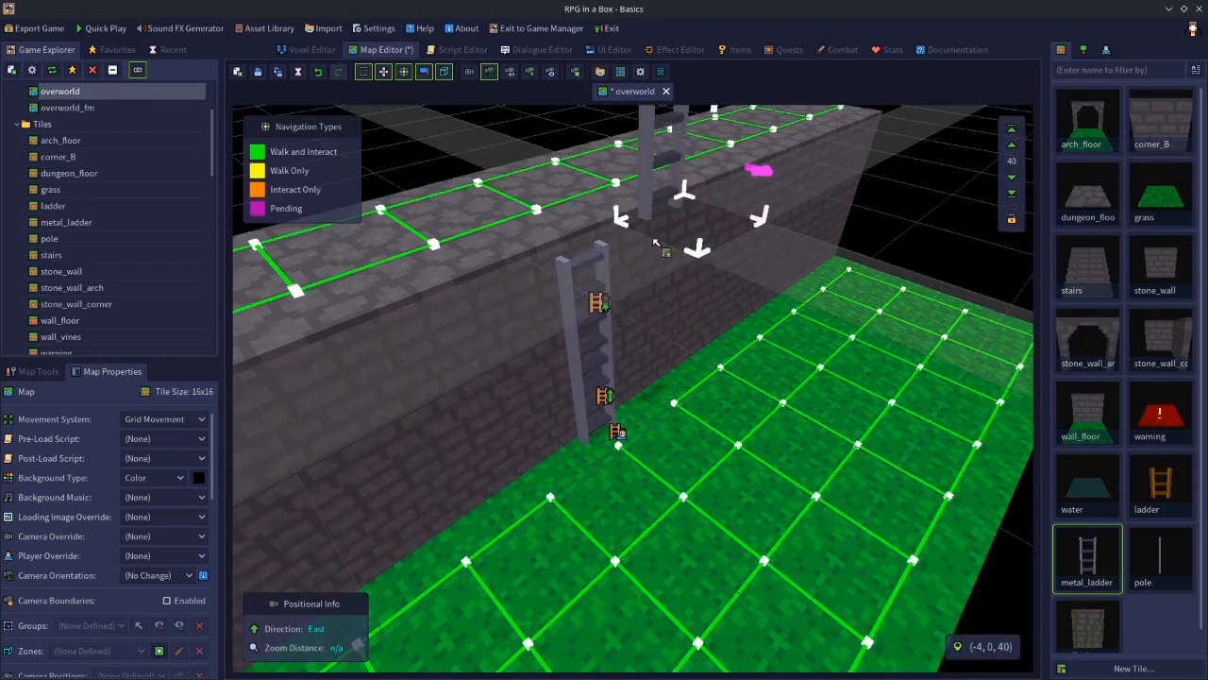
pyautogui.click(1011, 182)
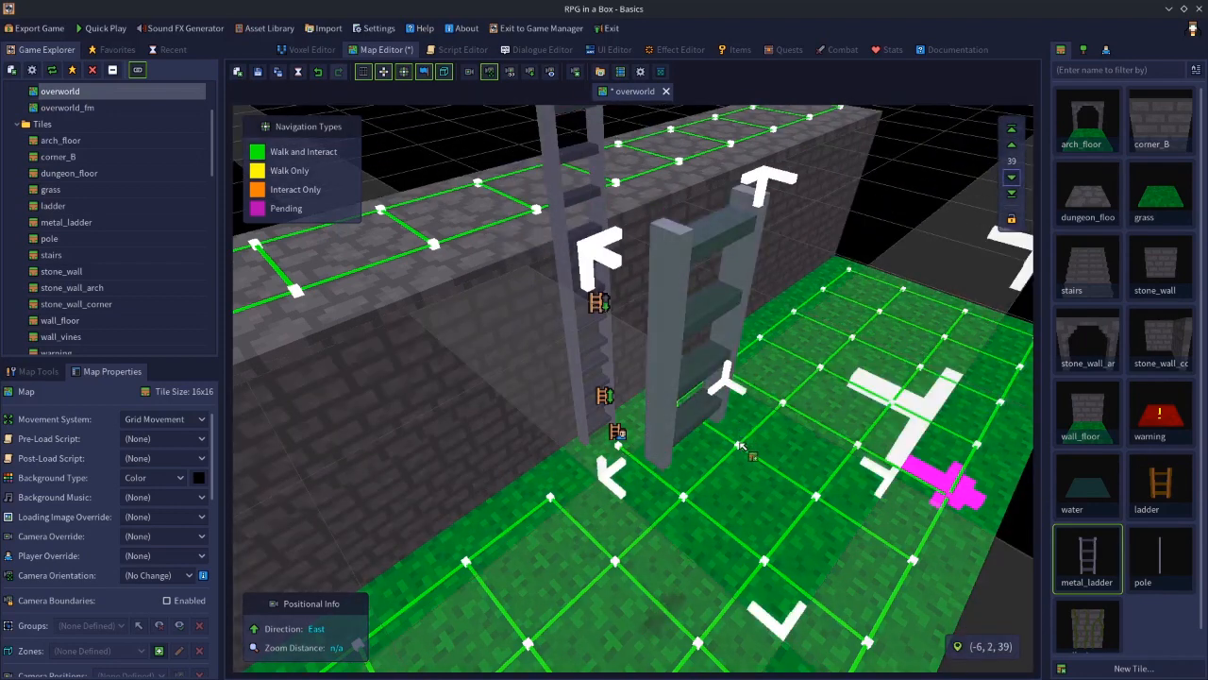
pyautogui.press('e')
pyautogui.moveTo(697, 376); pyautogui.dragTo(700, 324, button='middle')
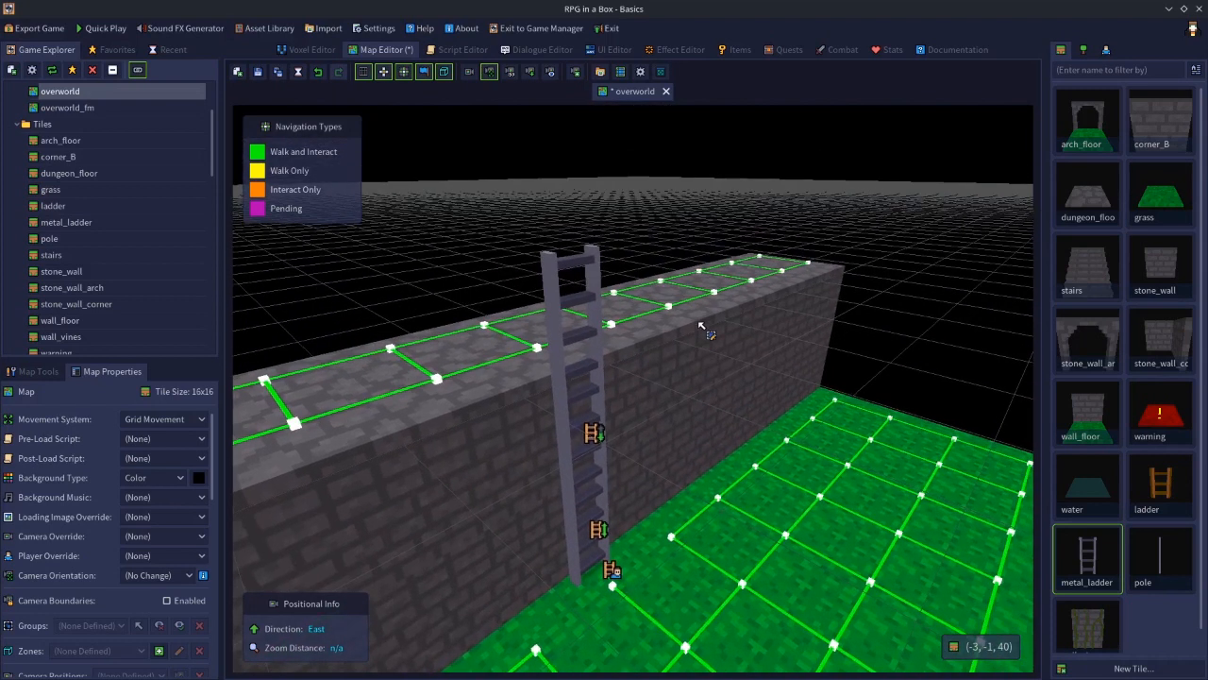
# Inspect the new ladder tile and the wall and floor tiles around it
pyautogui.click(551, 286)
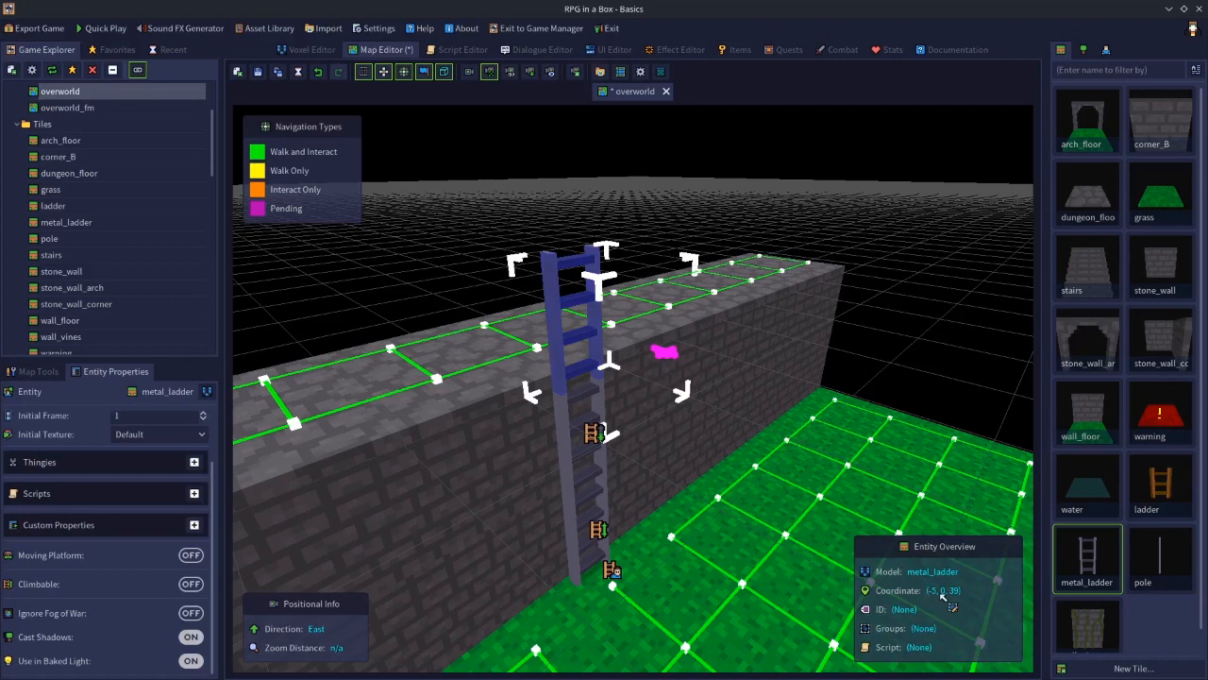
pyautogui.click(531, 382)
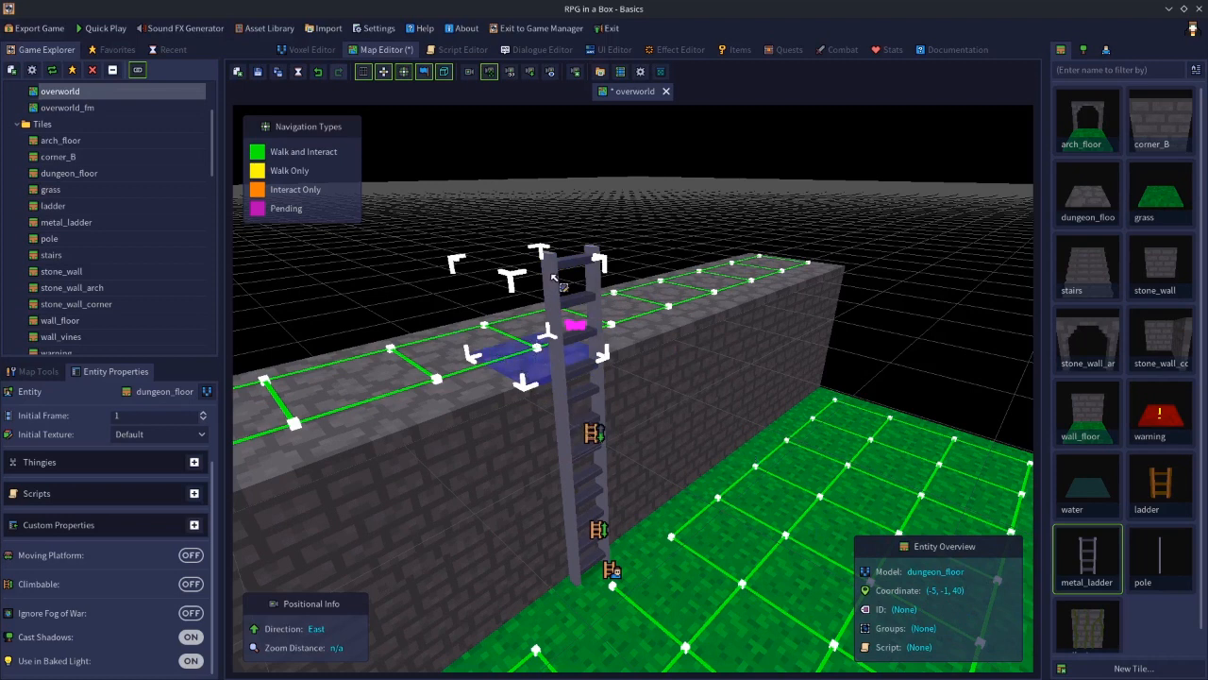
pyautogui.click(559, 285)
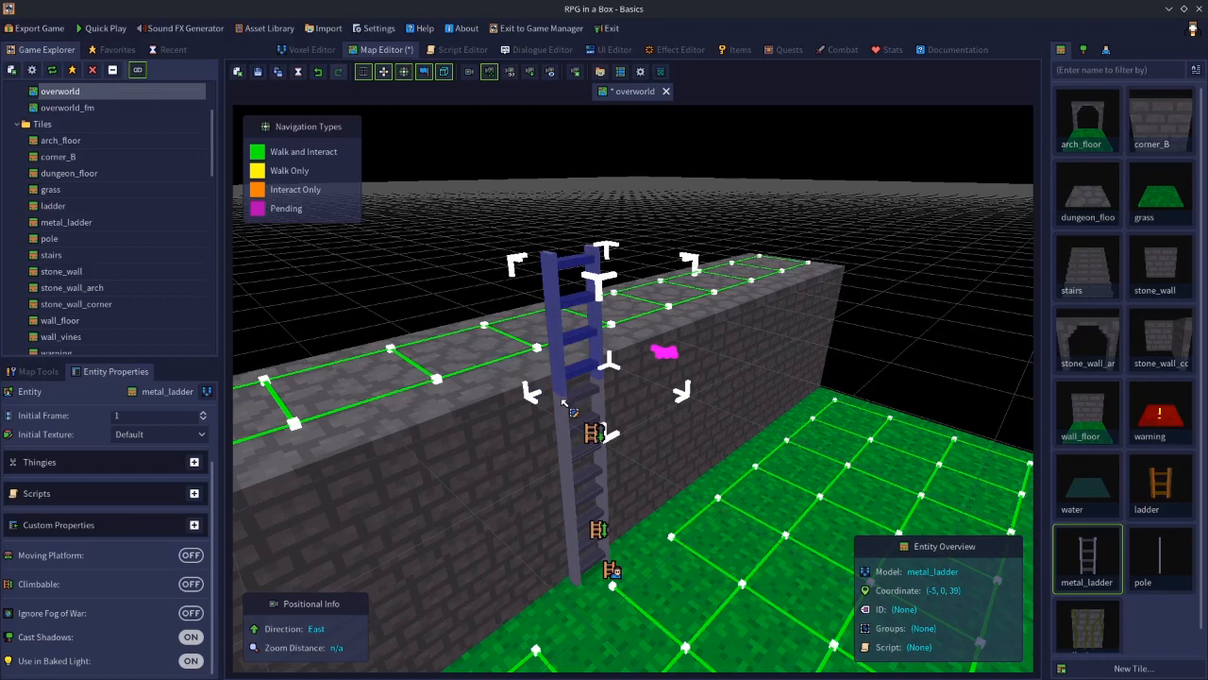
pyautogui.moveTo(557, 411); pyautogui.dragTo(557, 416, button='right')
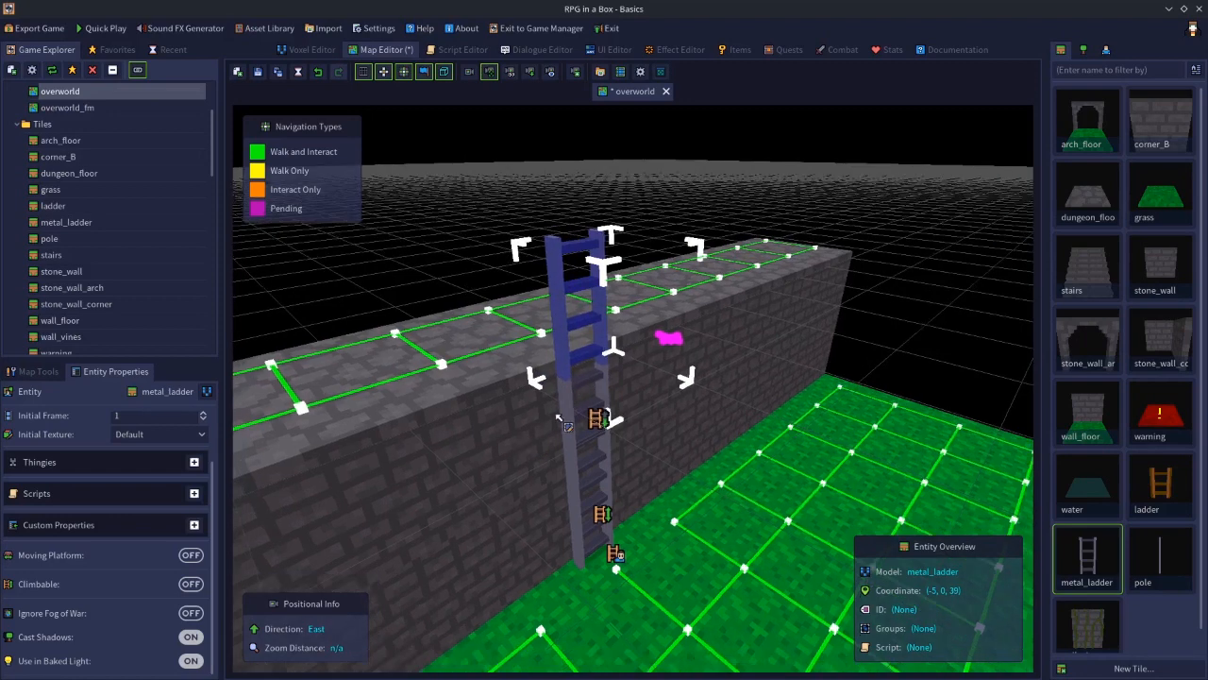
pyautogui.scroll(5, 559, 420)
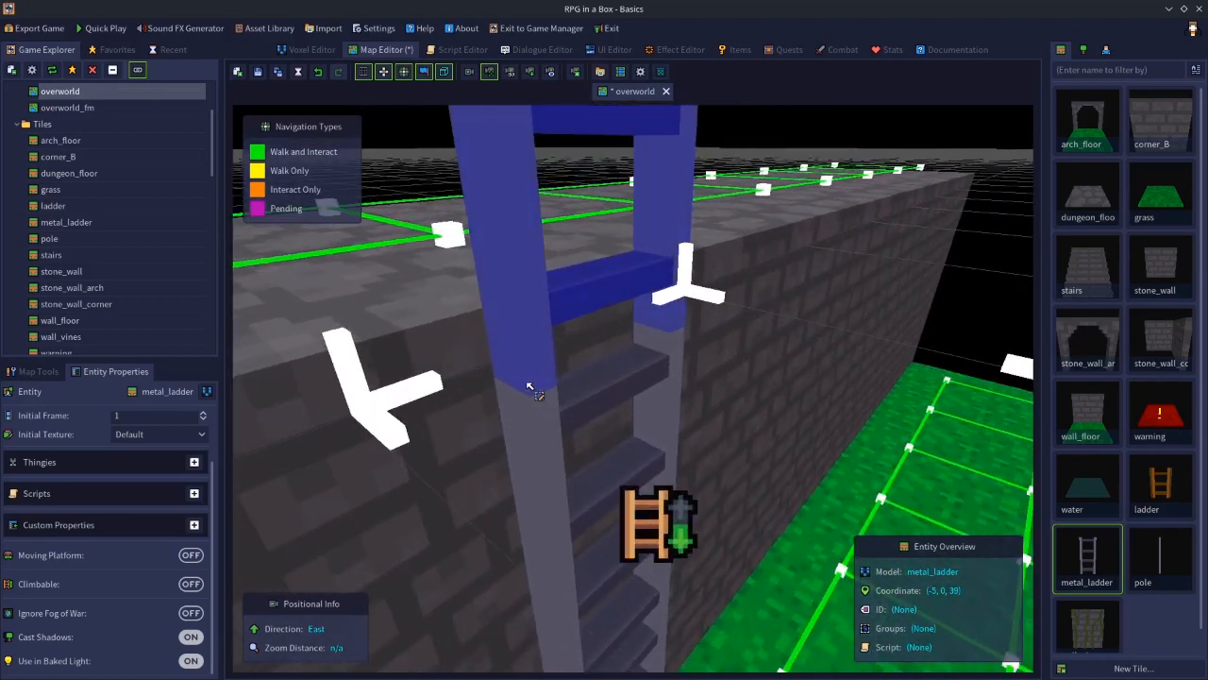
pyautogui.click(463, 335)
pyautogui.click(474, 356)
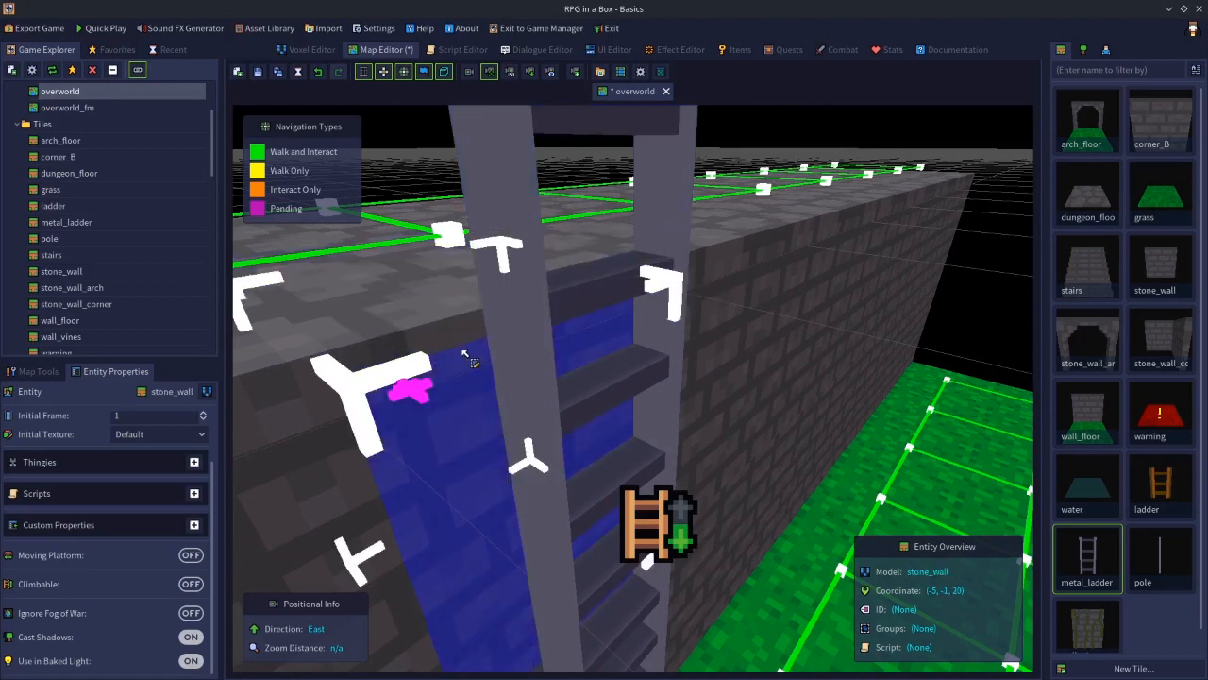
pyautogui.click(464, 333)
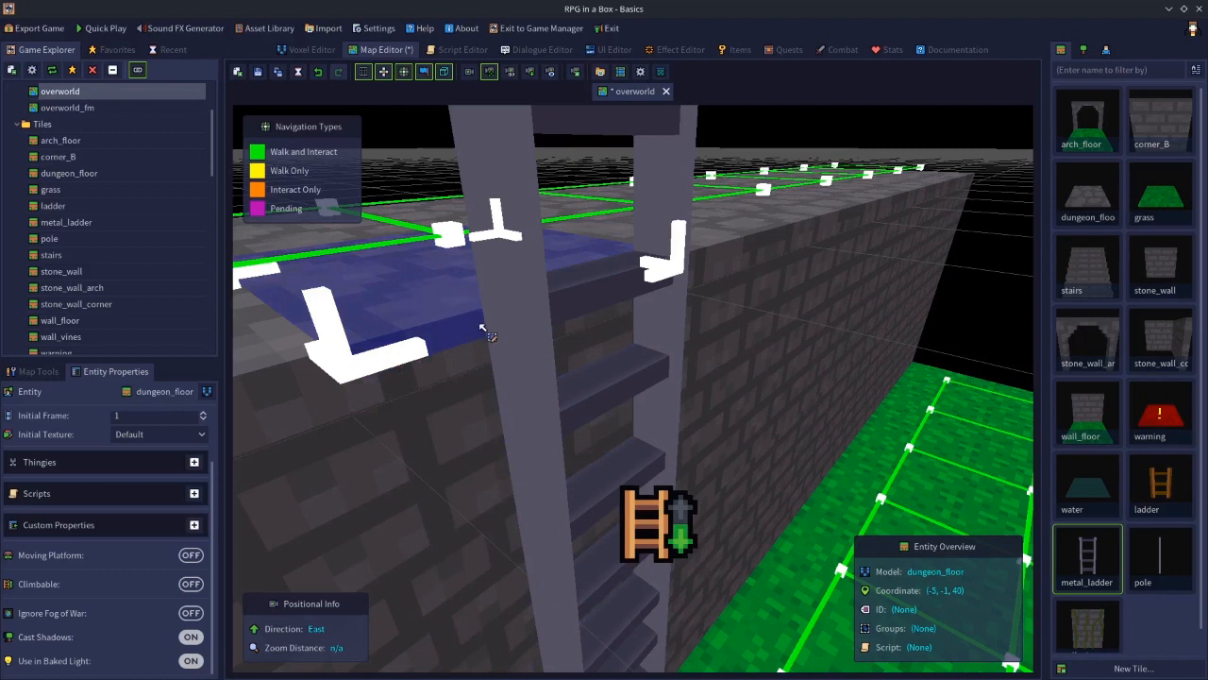
pyautogui.moveTo(557, 361); pyautogui.dragTo(564, 403, button='right')
pyautogui.press('s')
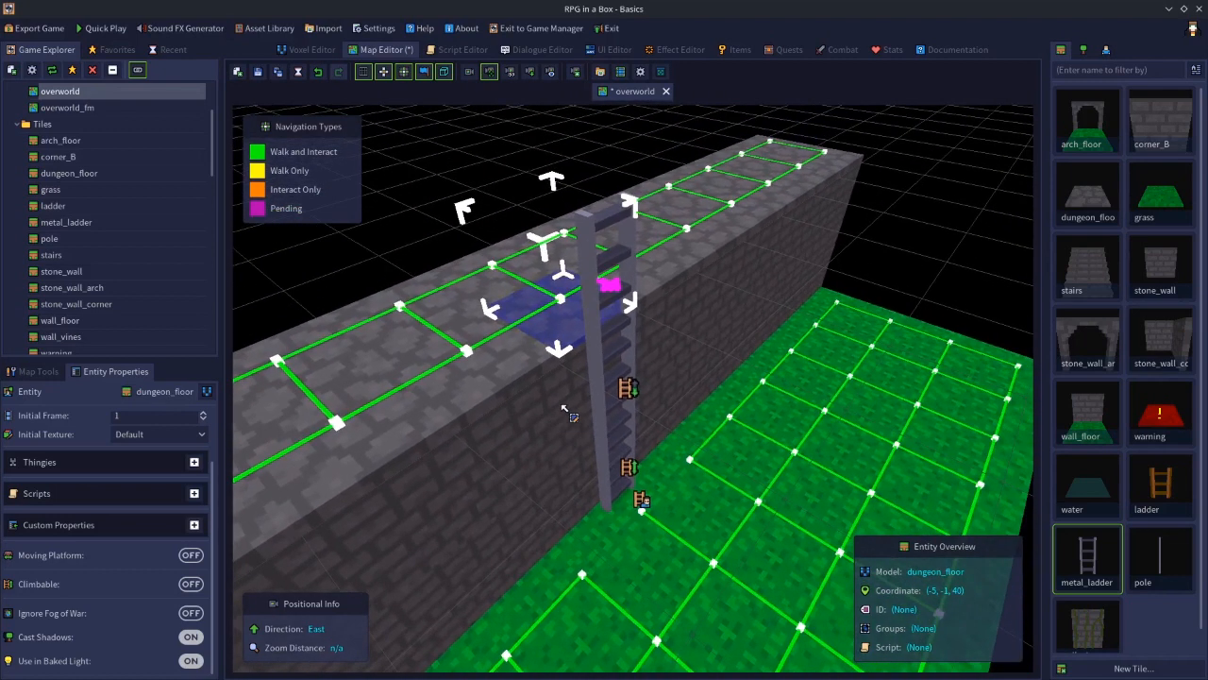
# Enable Climbable on the new top metal_ladder tile
pyautogui.click(590, 260)
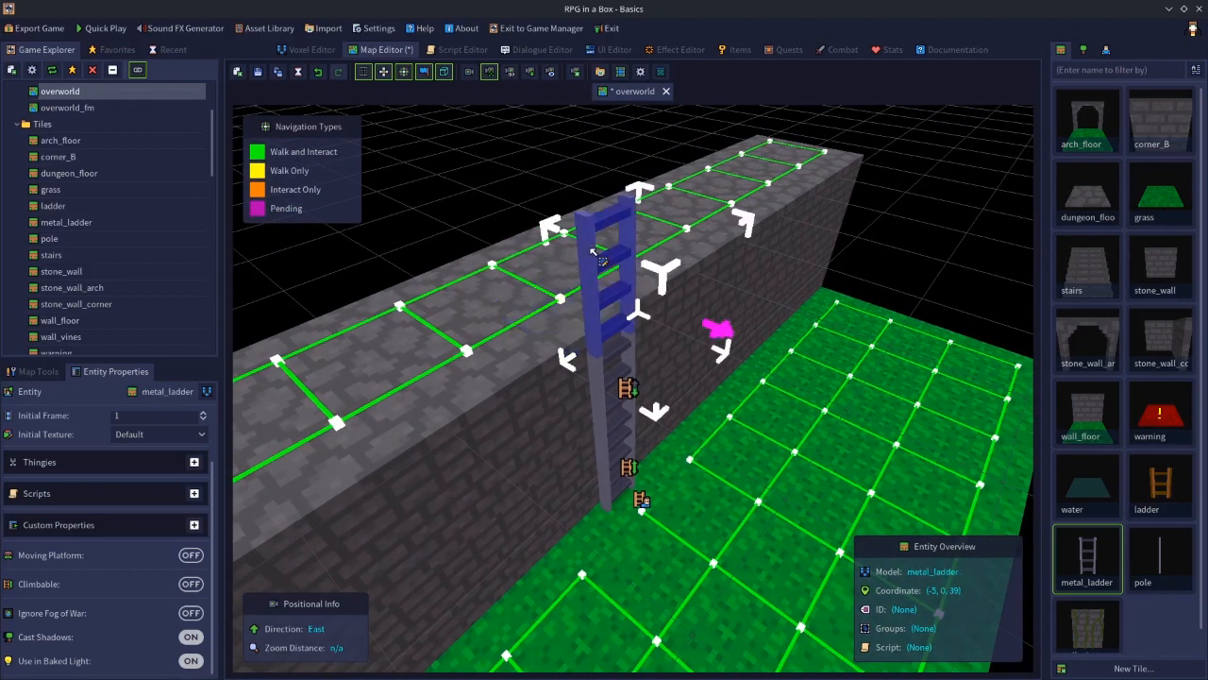
pyautogui.keyDown('shift'); pyautogui.click(548, 327); pyautogui.keyUp('shift')
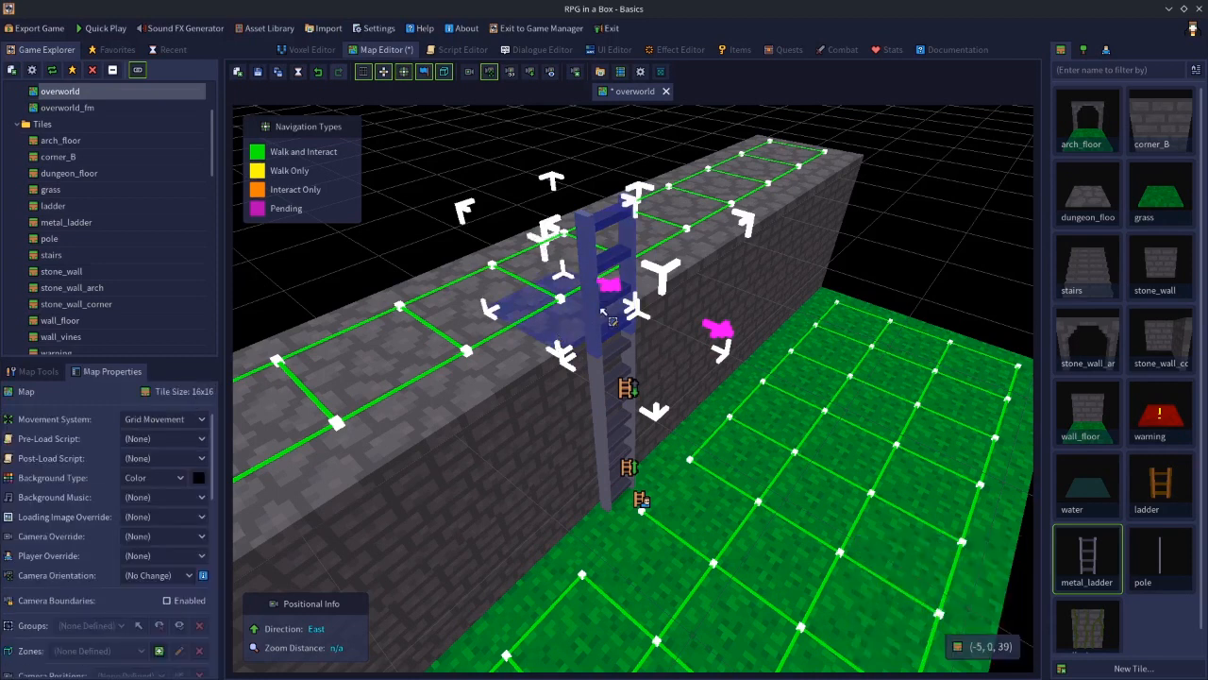
pyautogui.click(593, 274)
pyautogui.click(190, 585)
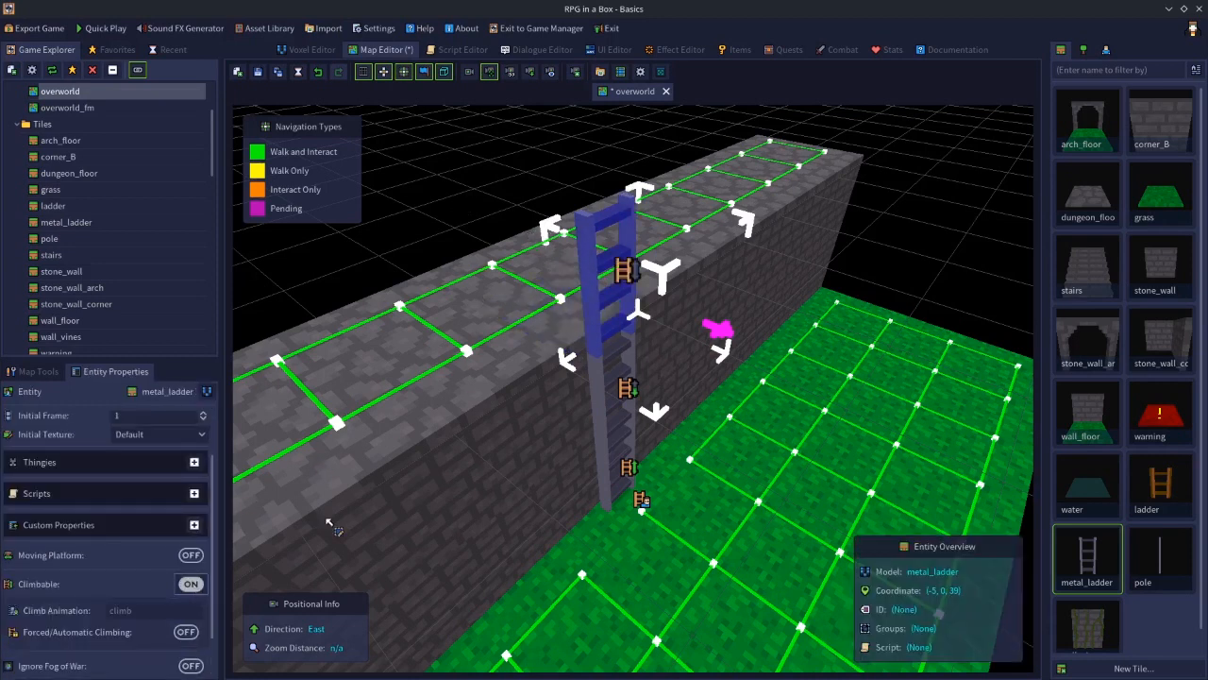
pyautogui.rightClick(593, 370)
pyautogui.moveTo(712, 479)
pyautogui.click(769, 480)
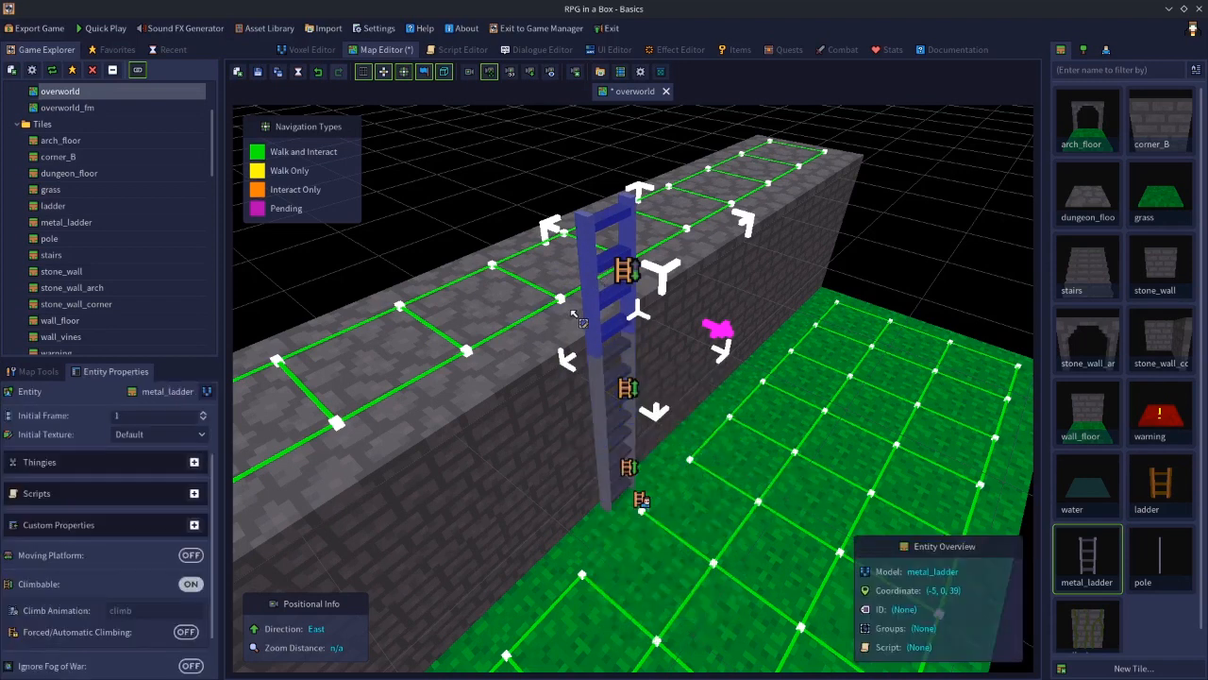
# Set the top ladder tile's navigation interaction to Climb and save the map
pyautogui.rightClick(597, 280)
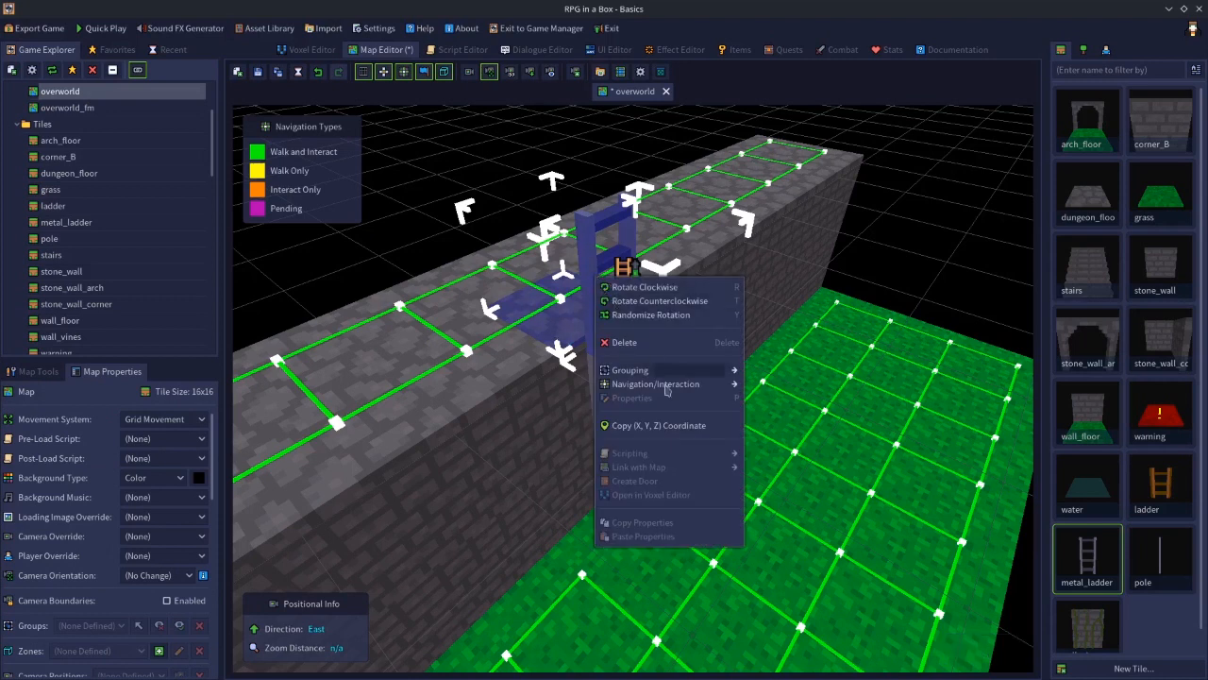
pyautogui.moveTo(728, 391)
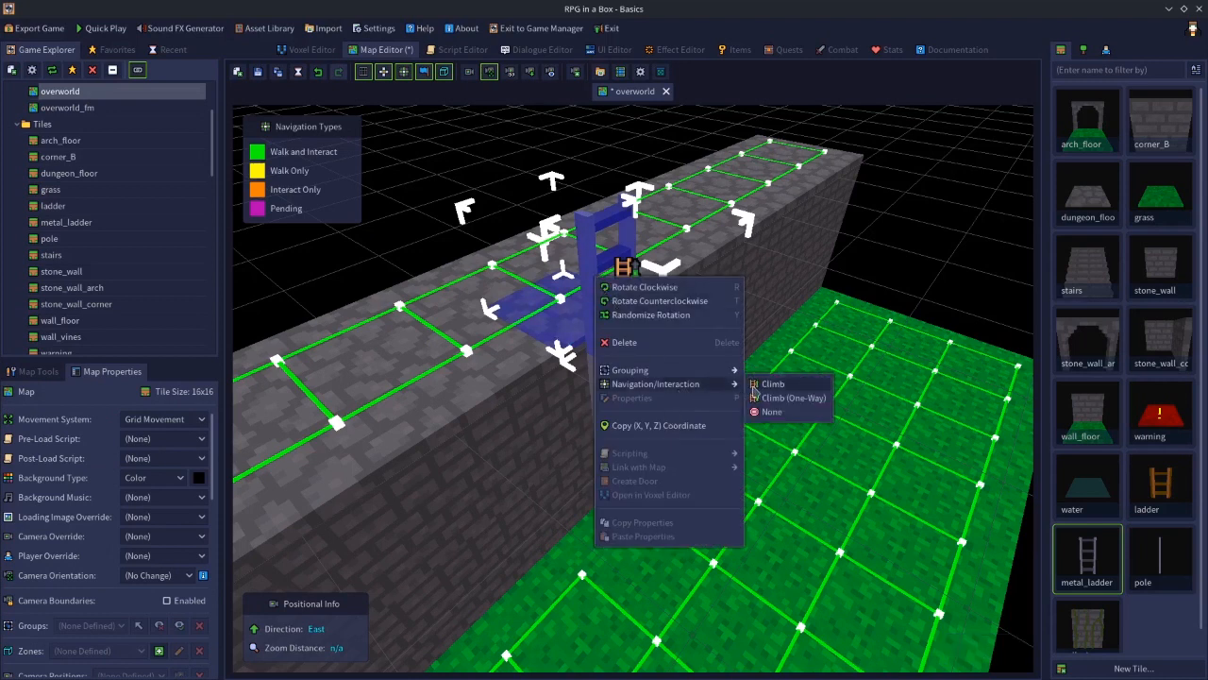
pyautogui.click(773, 383)
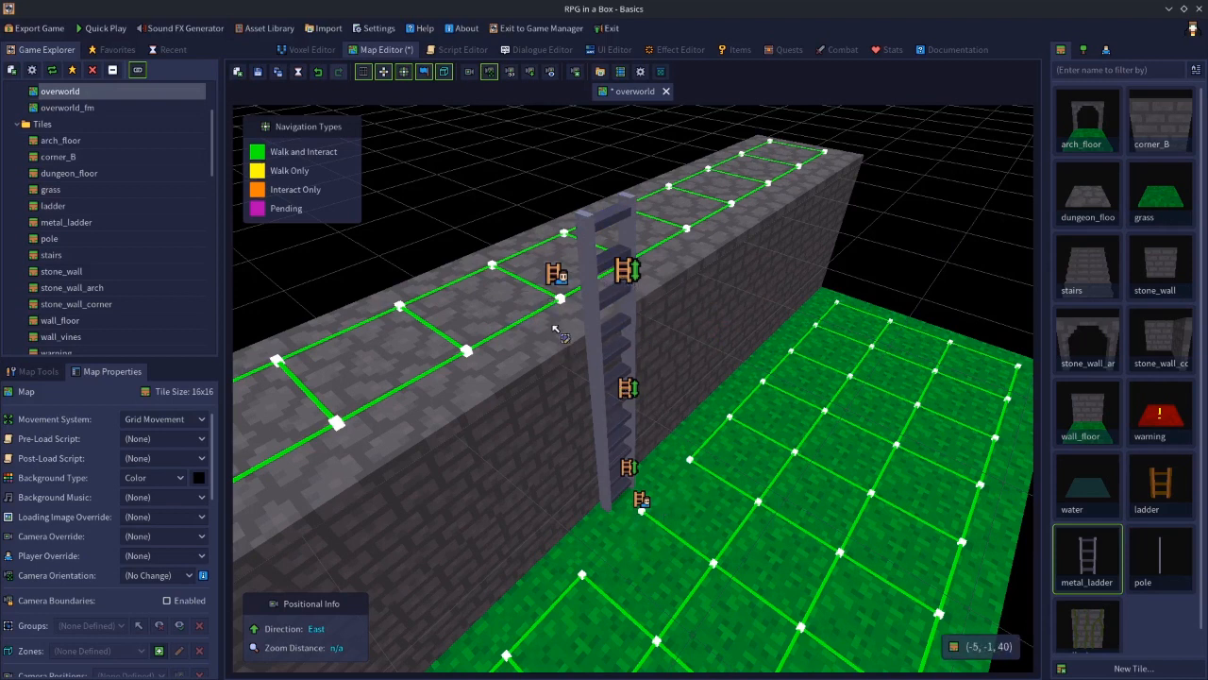
pyautogui.click(258, 74)
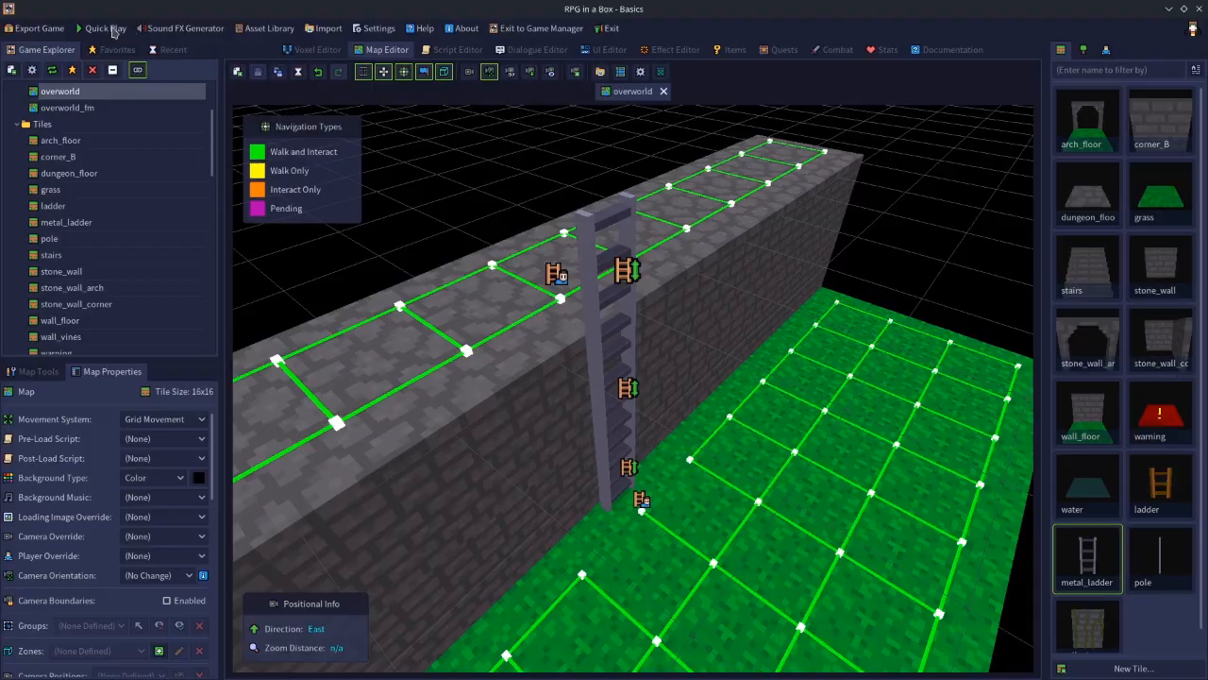
# Quick-play the map, climb the ladder up onto the wall top, then climb back down and exit play mode
pyautogui.click(104, 28)
pyautogui.press('Up')
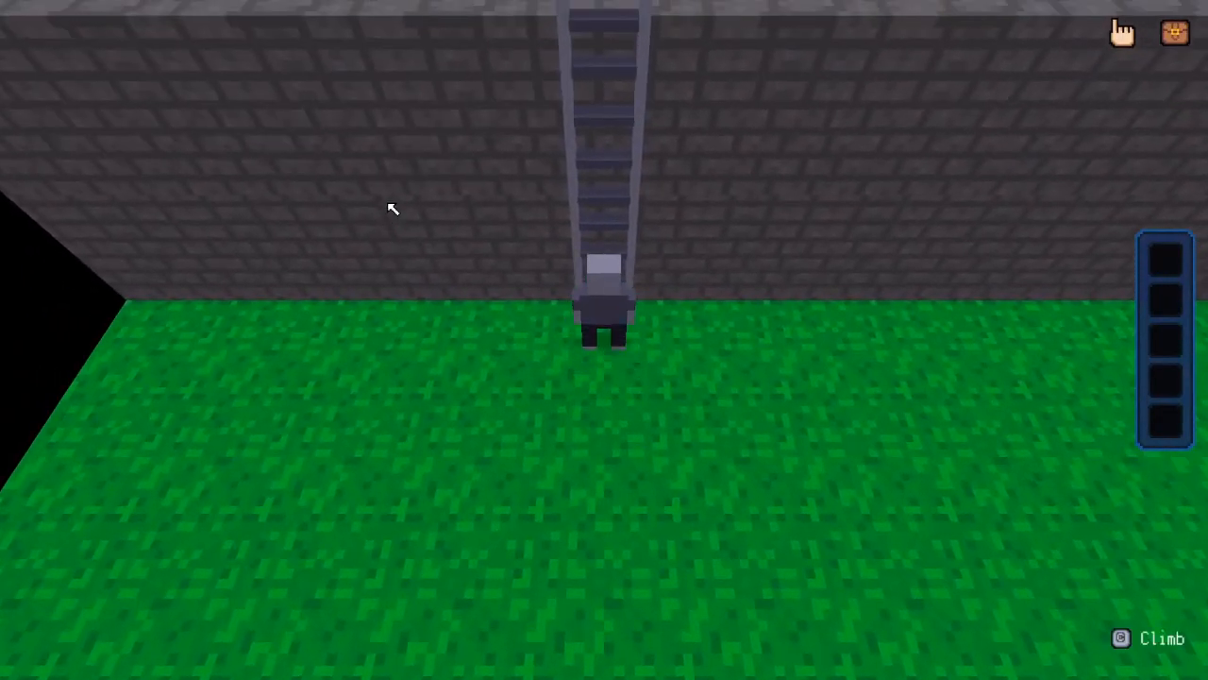
pyautogui.press('Up')
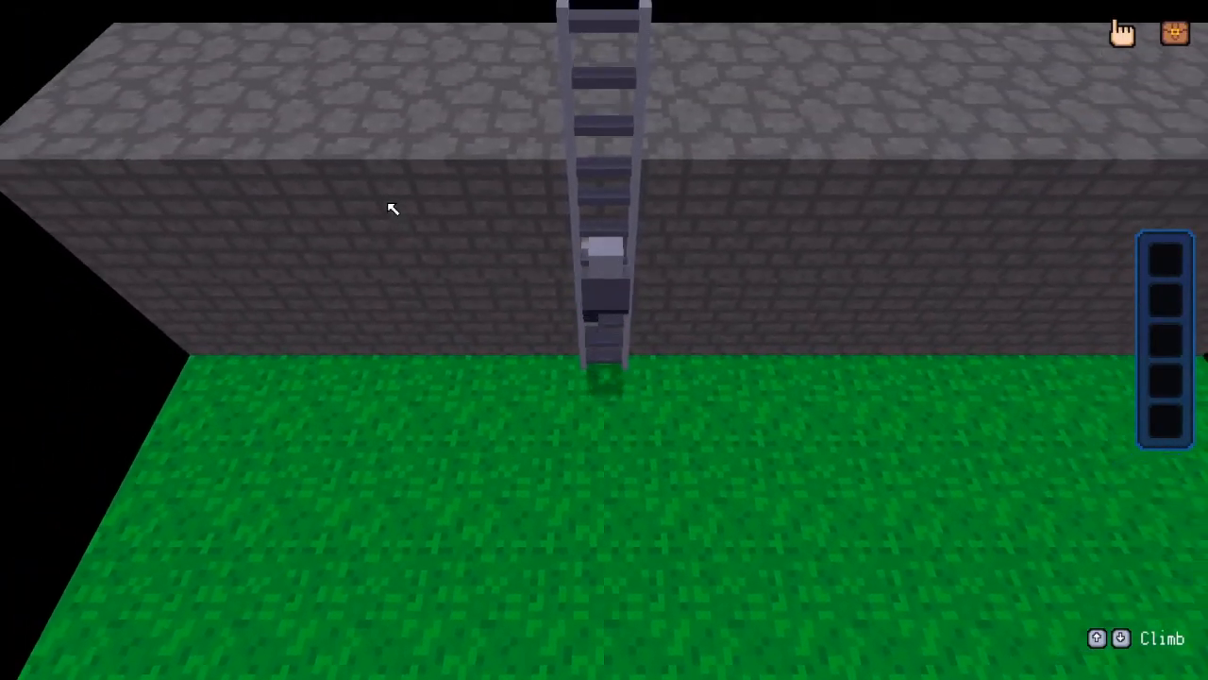
pyautogui.press('Right')
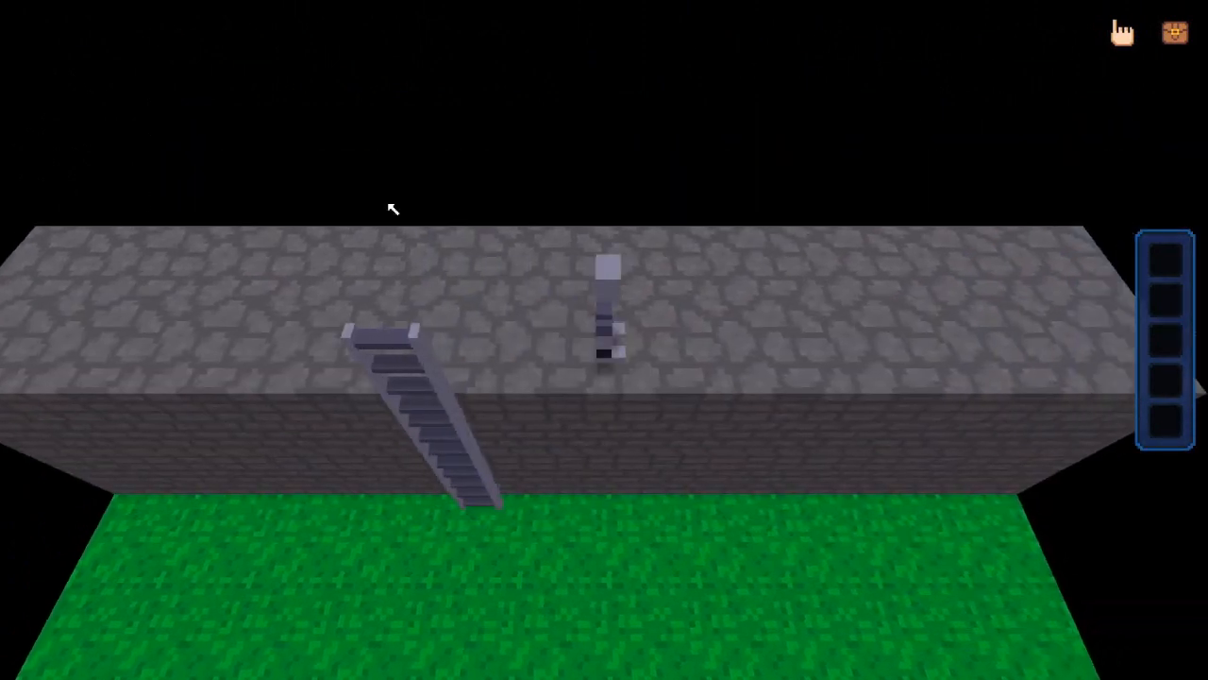
pyautogui.press('Up')
pyautogui.press('Left')
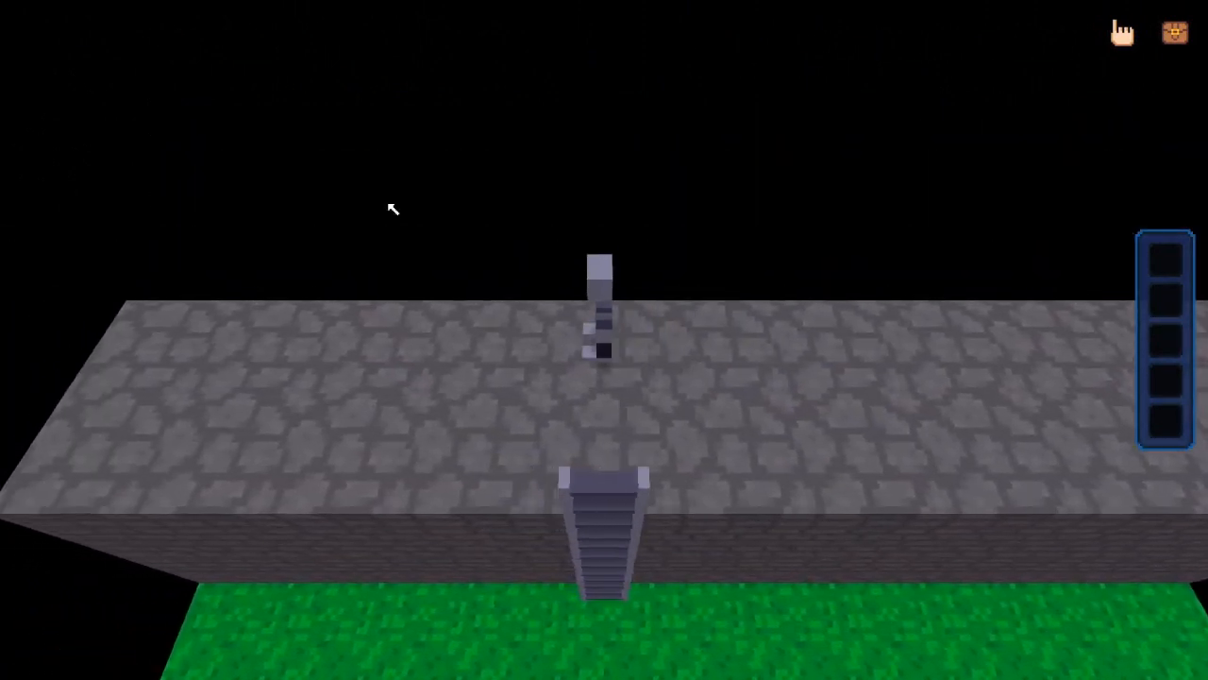
pyautogui.press('Down')
pyautogui.press('Down')
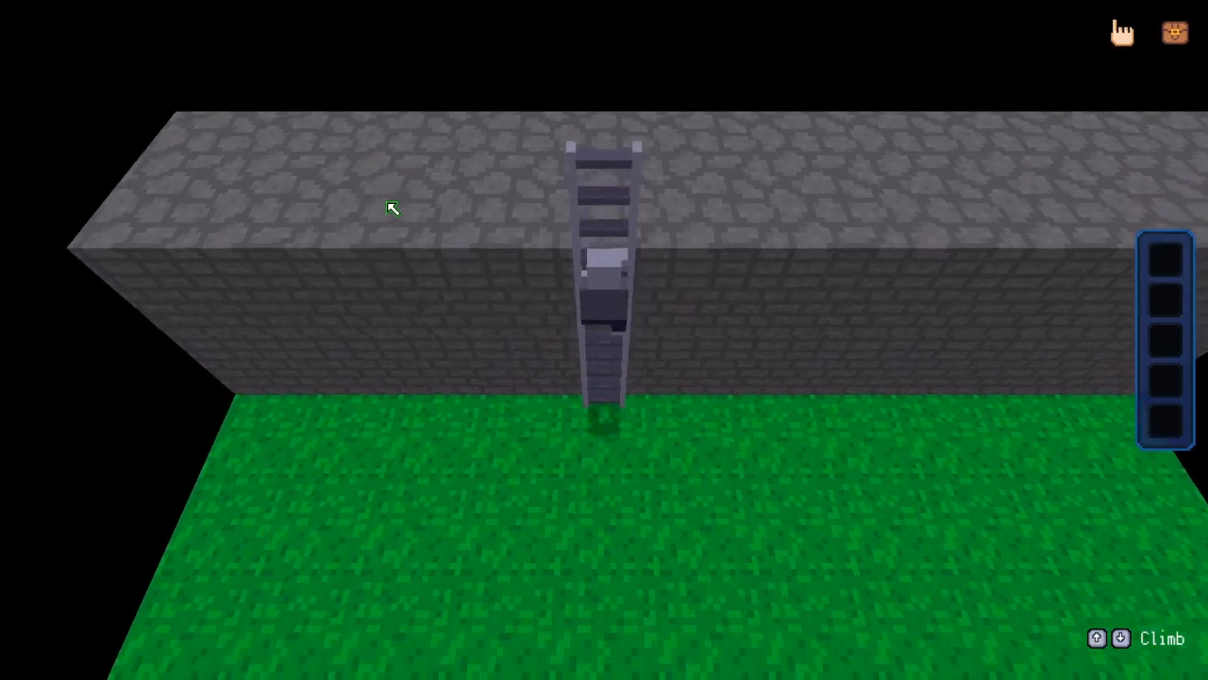
pyautogui.press('Down')
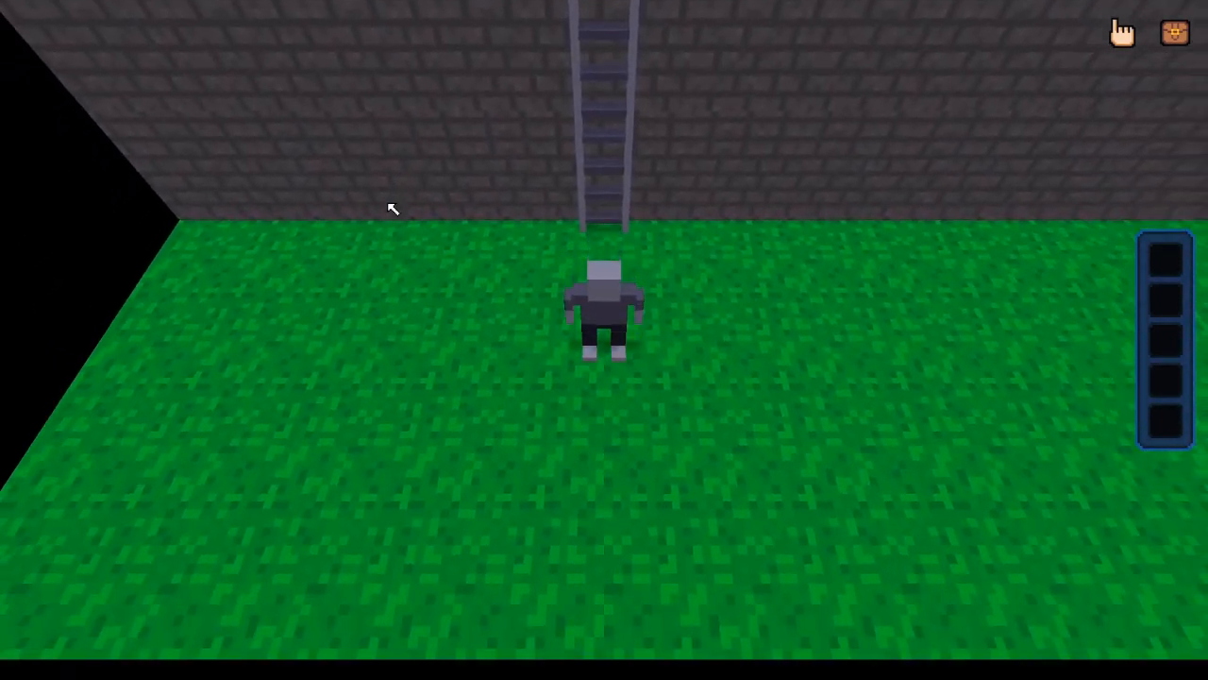
pyautogui.press('Escape')
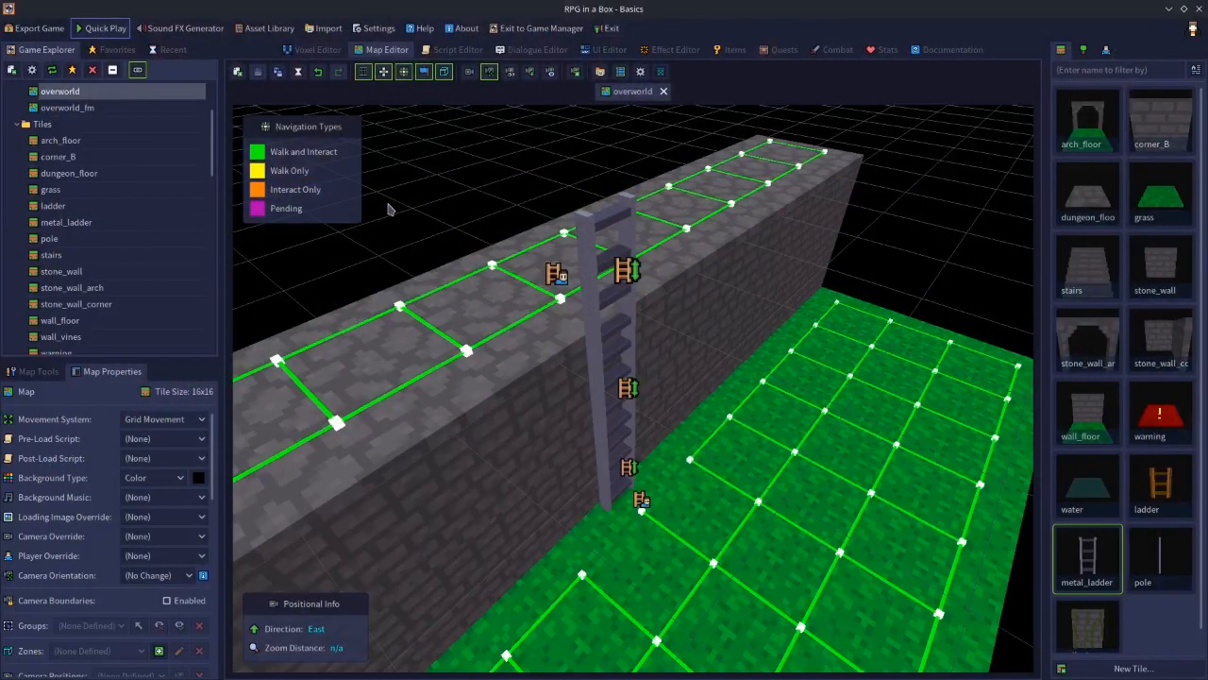
# Place another metal_ladder tile on layer 57 above the wall top, extending the ladder upward
pyautogui.rightClick(883, 280)
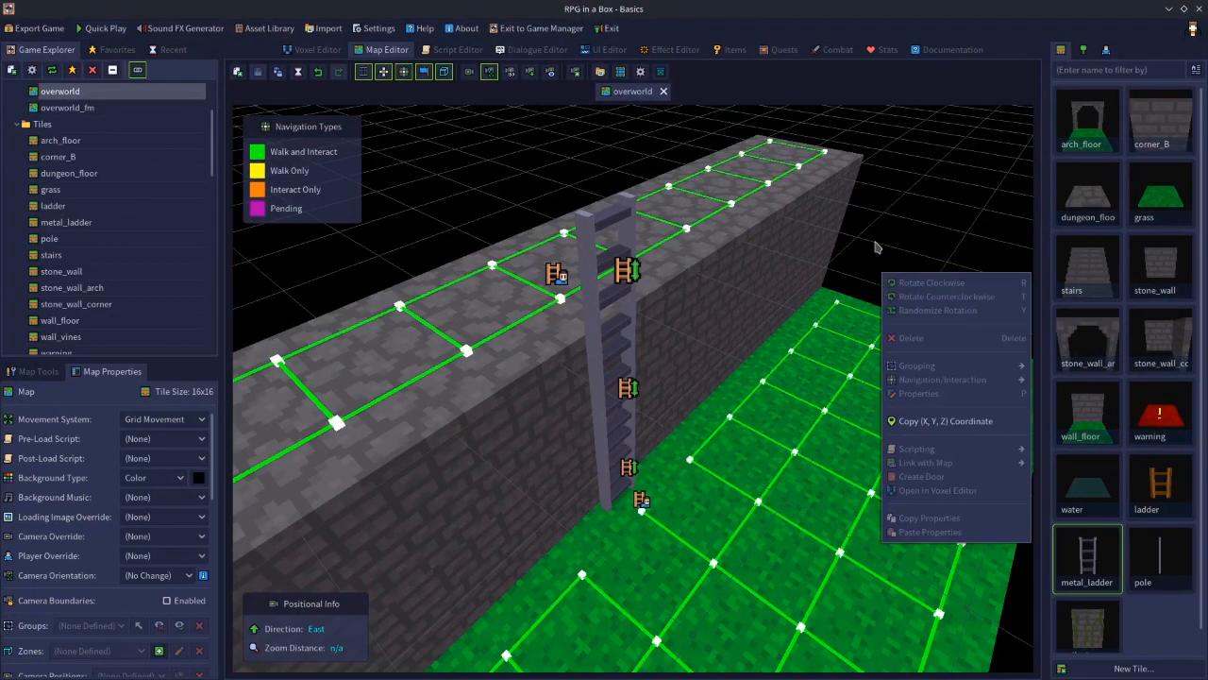
pyautogui.click(876, 247)
pyautogui.scroll(-3, 874, 324)
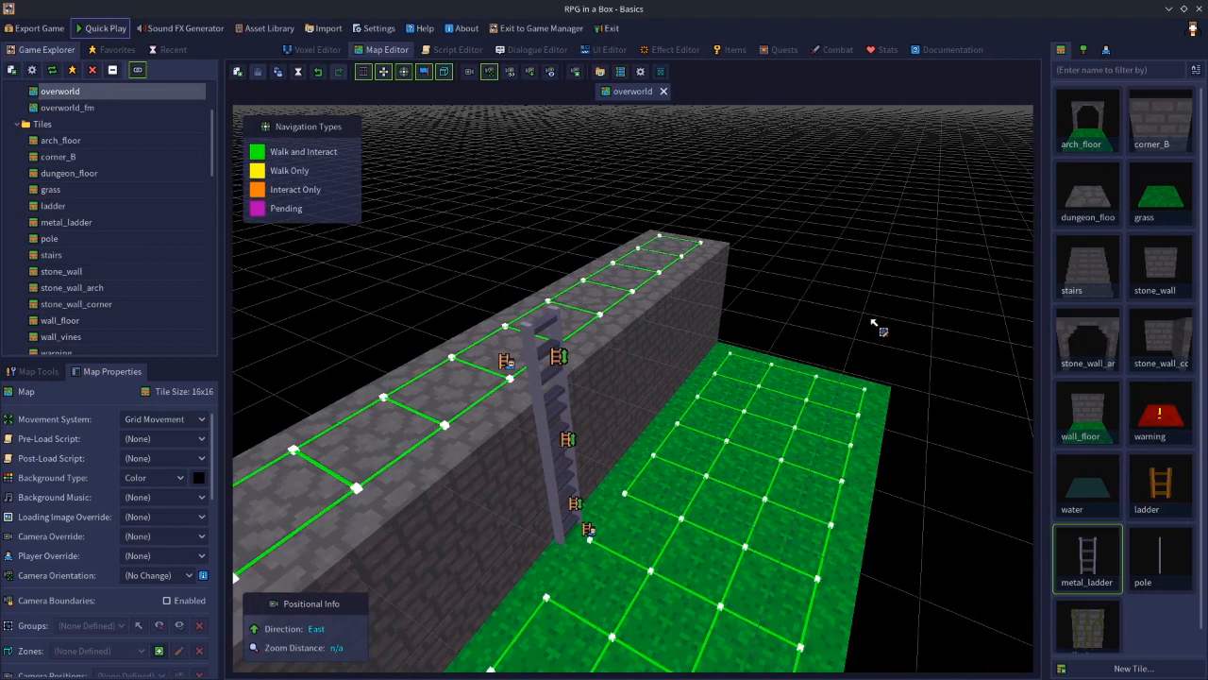
pyautogui.click(1109, 557)
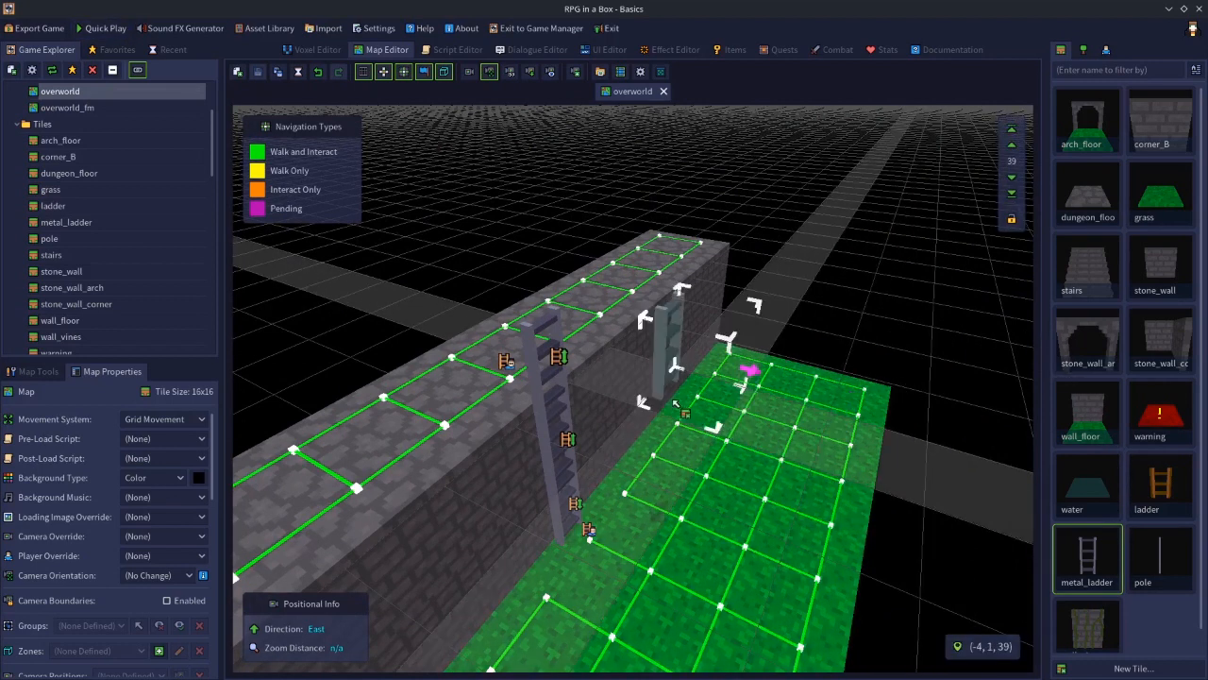
pyautogui.click(1013, 132)
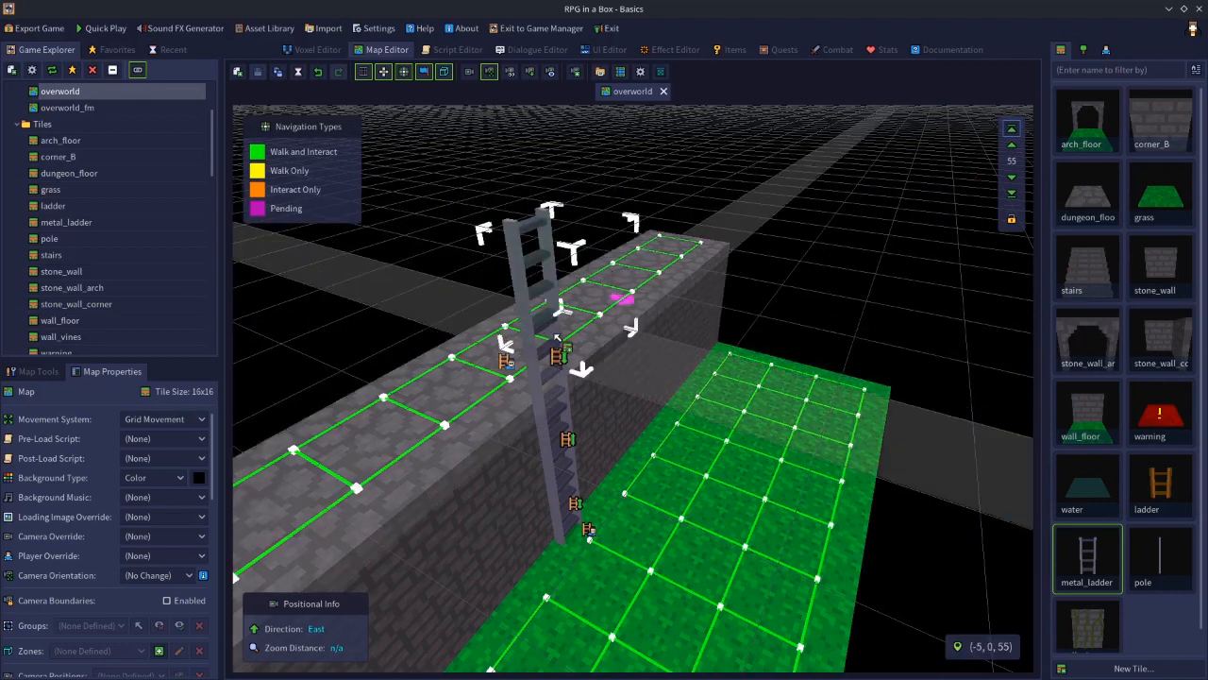
pyautogui.click(1013, 149)
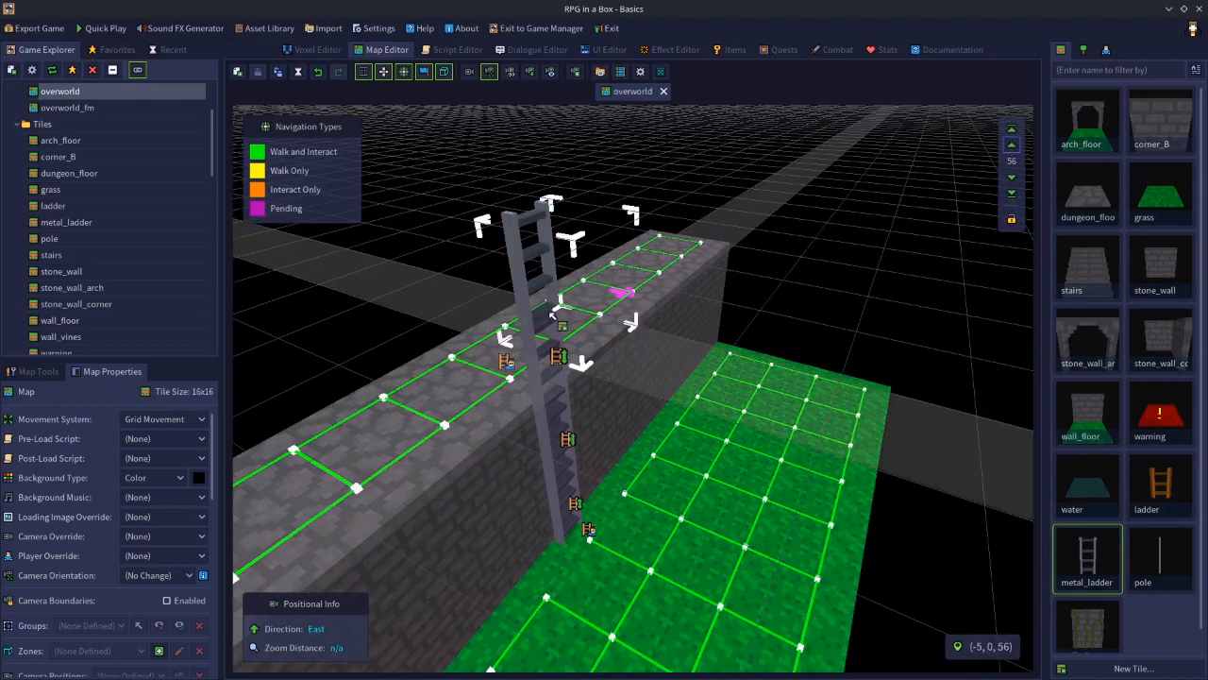
pyautogui.click(1013, 149)
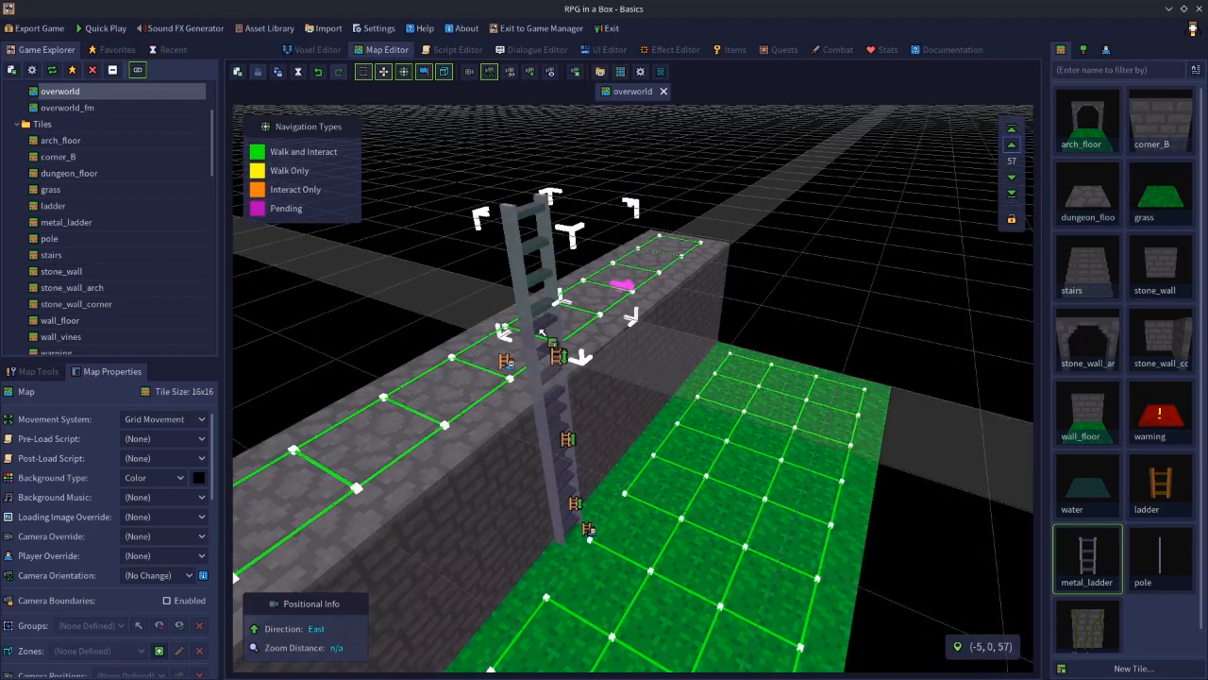
pyautogui.click(555, 318)
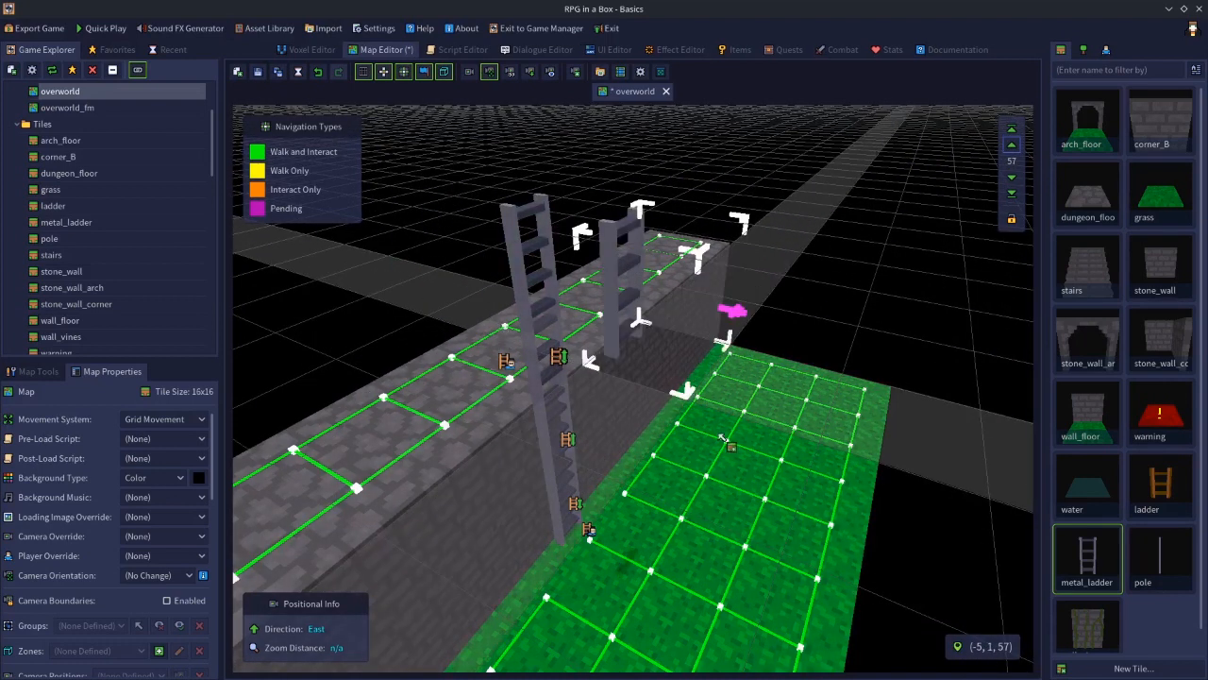
pyautogui.press('e')
pyautogui.moveTo(664, 442)
pyautogui.mouseDown(button='right')
pyautogui.moveTo(647, 465)
pyautogui.moveTo(664, 430)
pyautogui.mouseUp(button='right')
pyautogui.press('w')
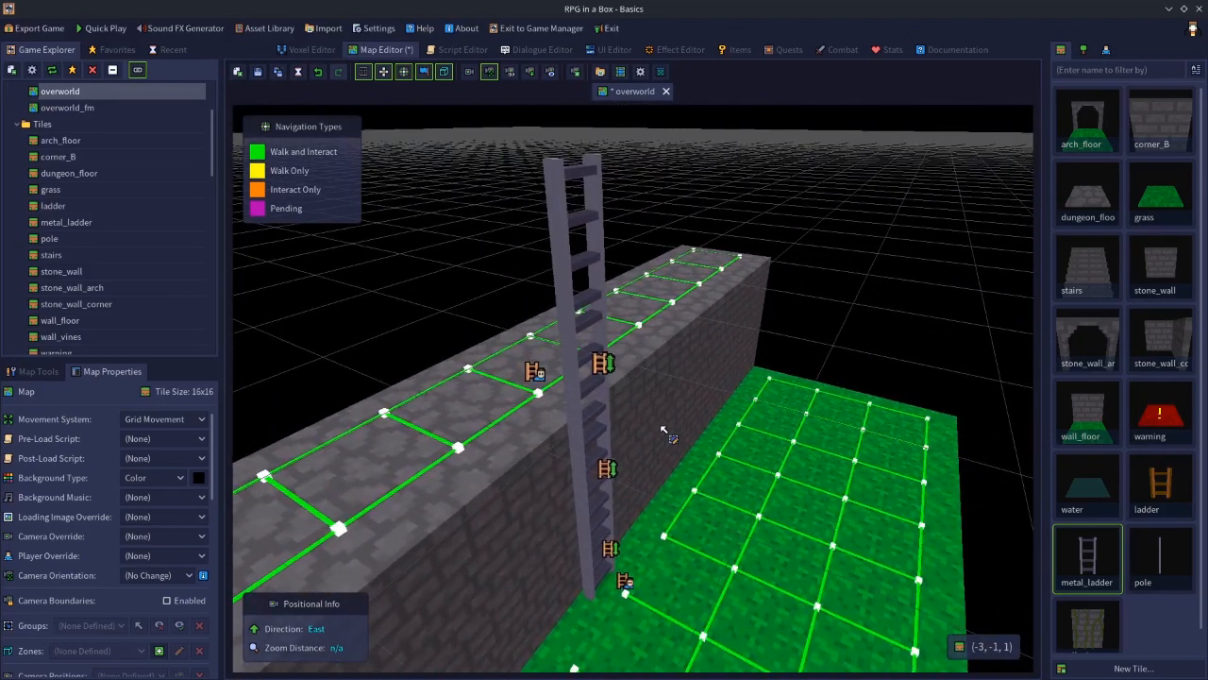
# Inspect the stacked ladder tiles, then delete the dungeon_floor tile on the wall top beside the ladder
pyautogui.click(572, 280)
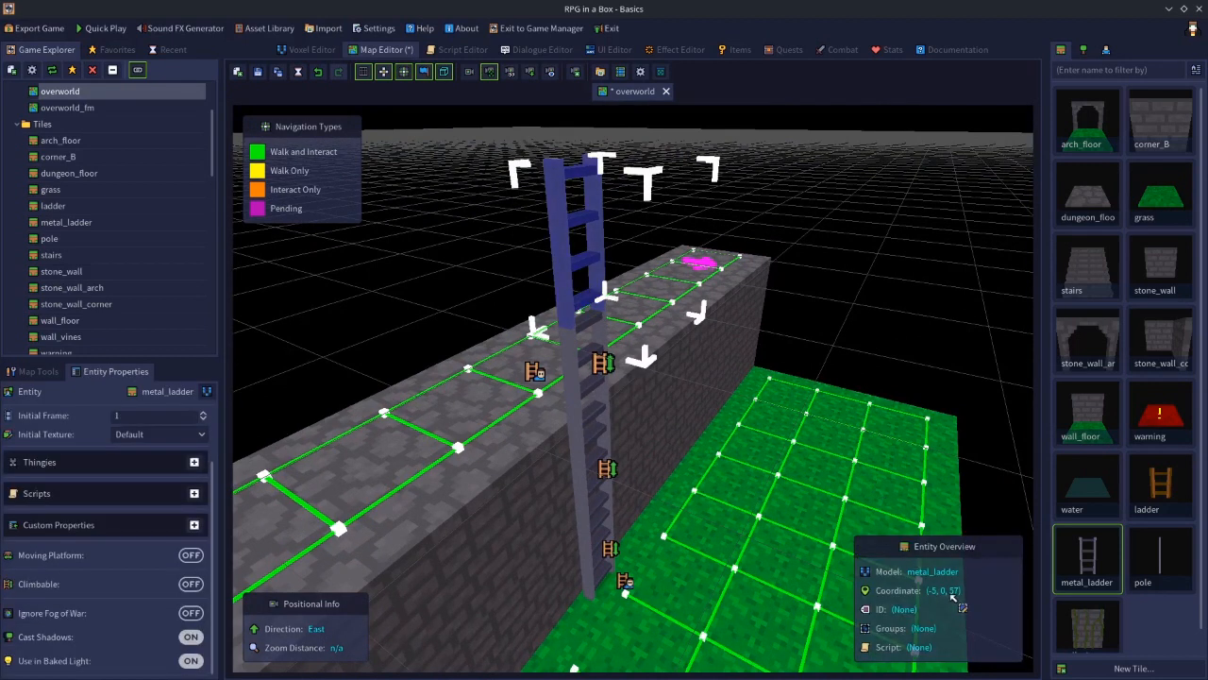
pyautogui.click(535, 426)
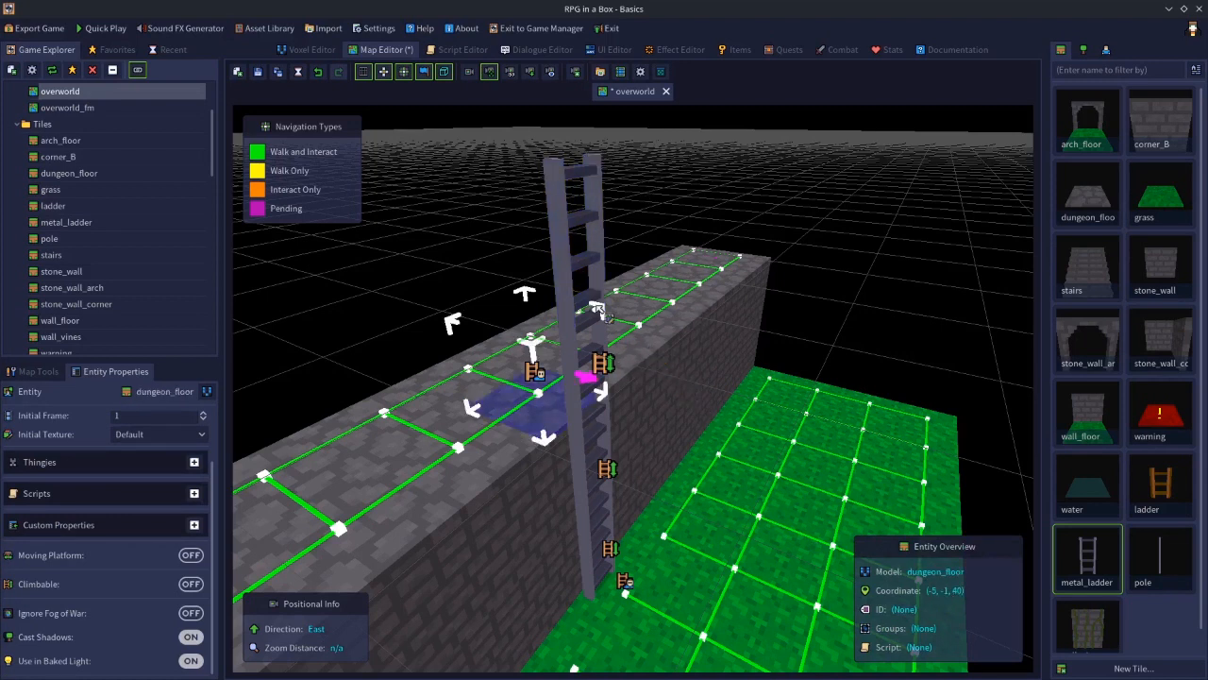
pyautogui.click(550, 217)
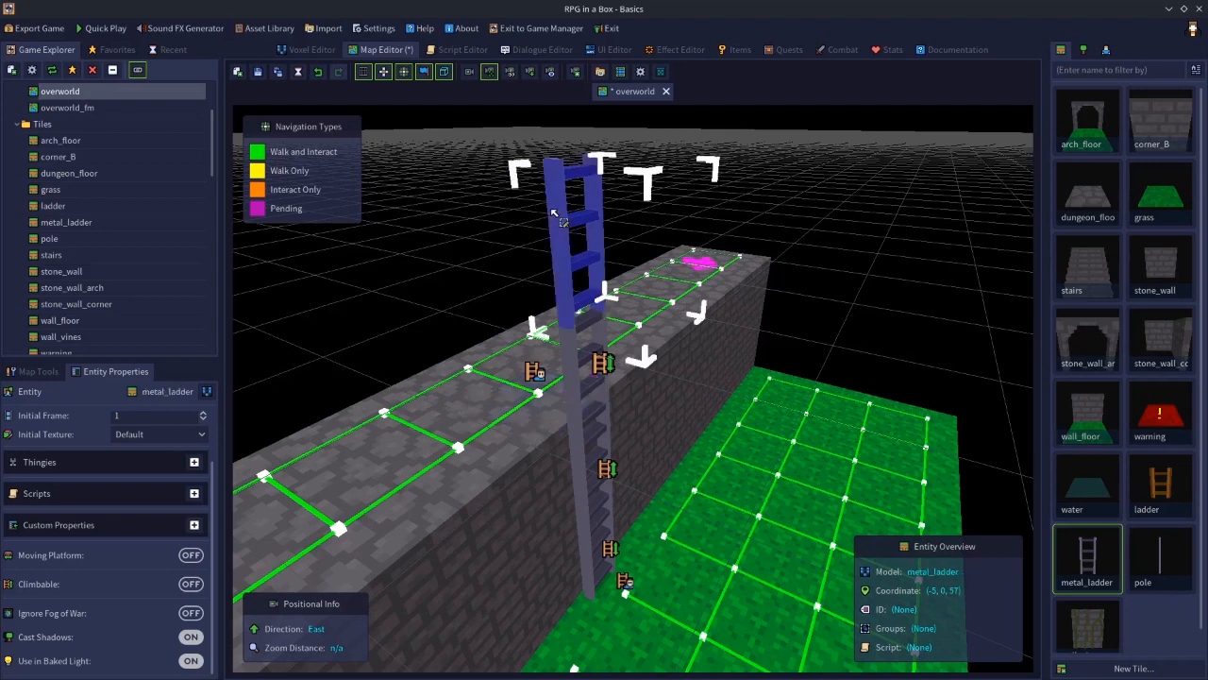
pyautogui.click(553, 424)
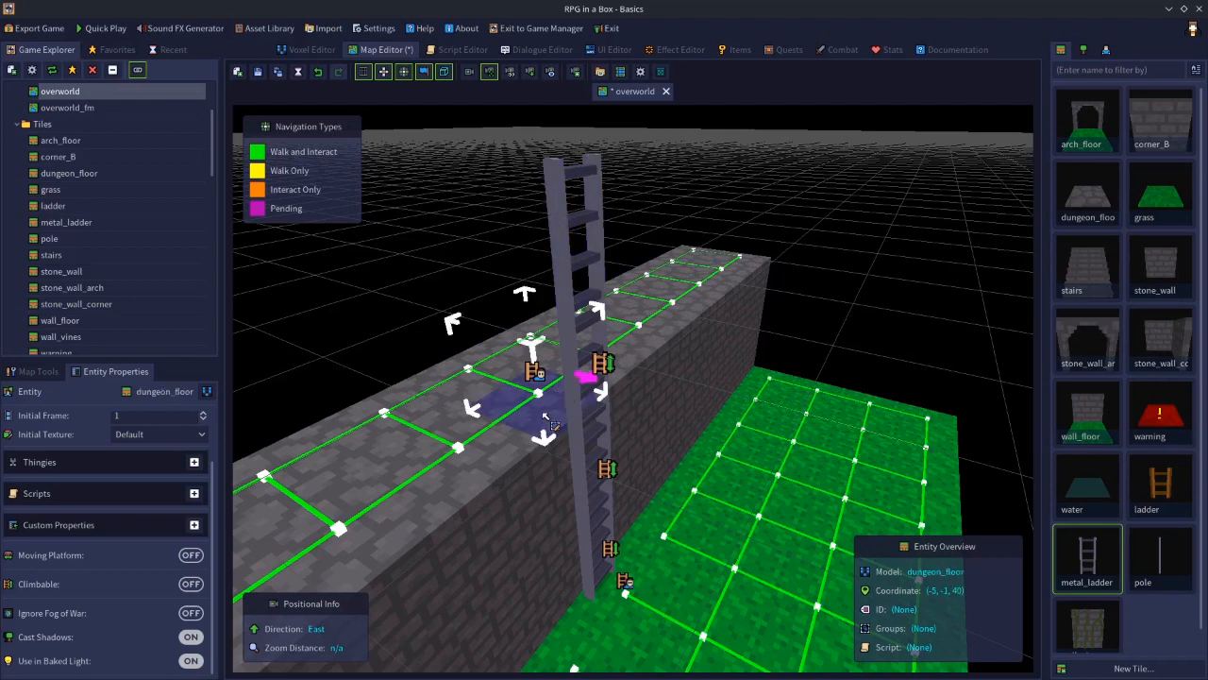
pyautogui.click(567, 365)
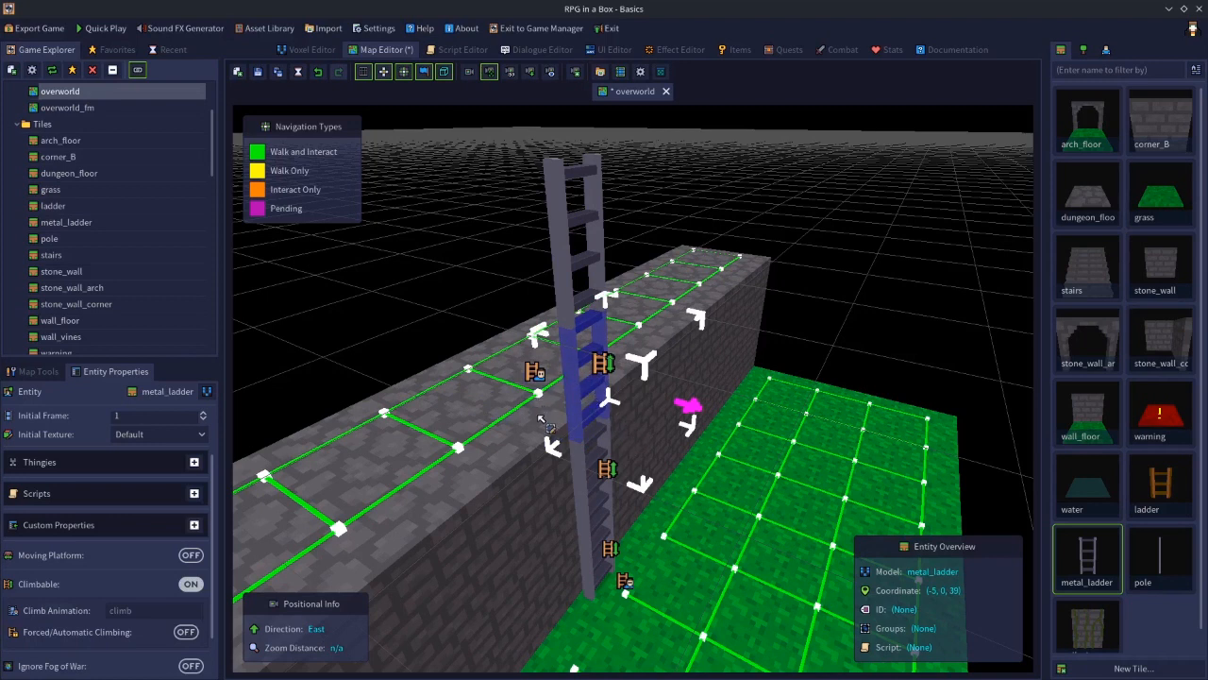
pyautogui.click(562, 294)
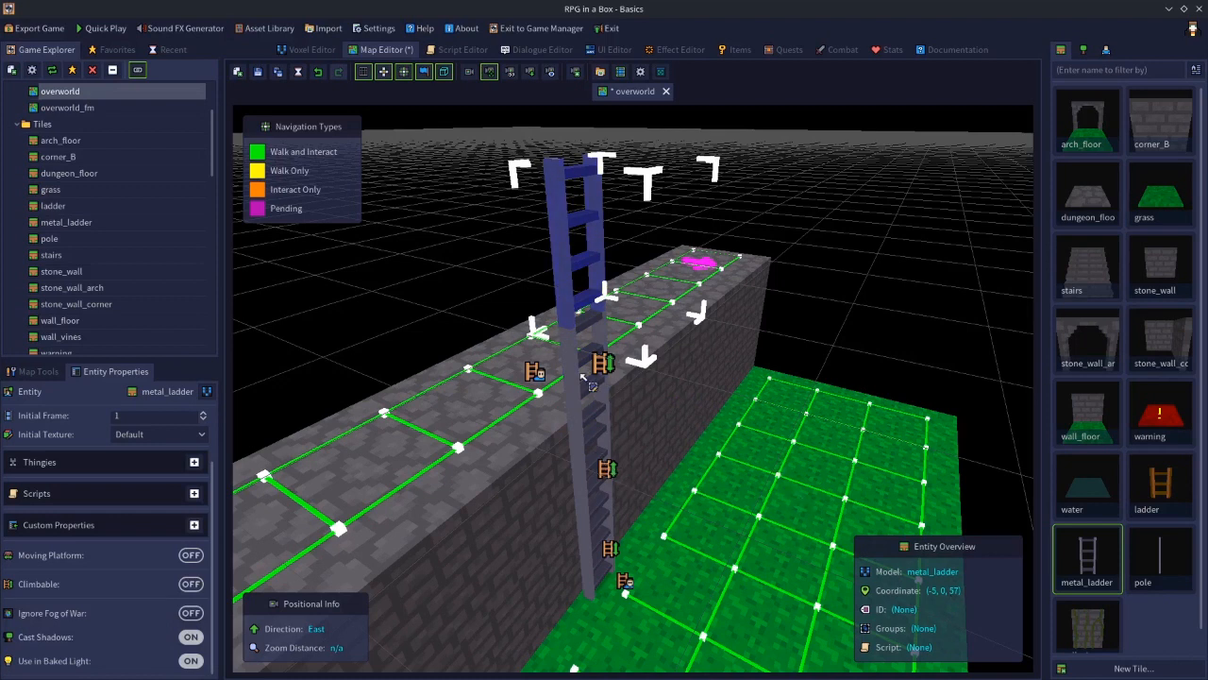
pyautogui.click(543, 416)
pyautogui.press('Delete')
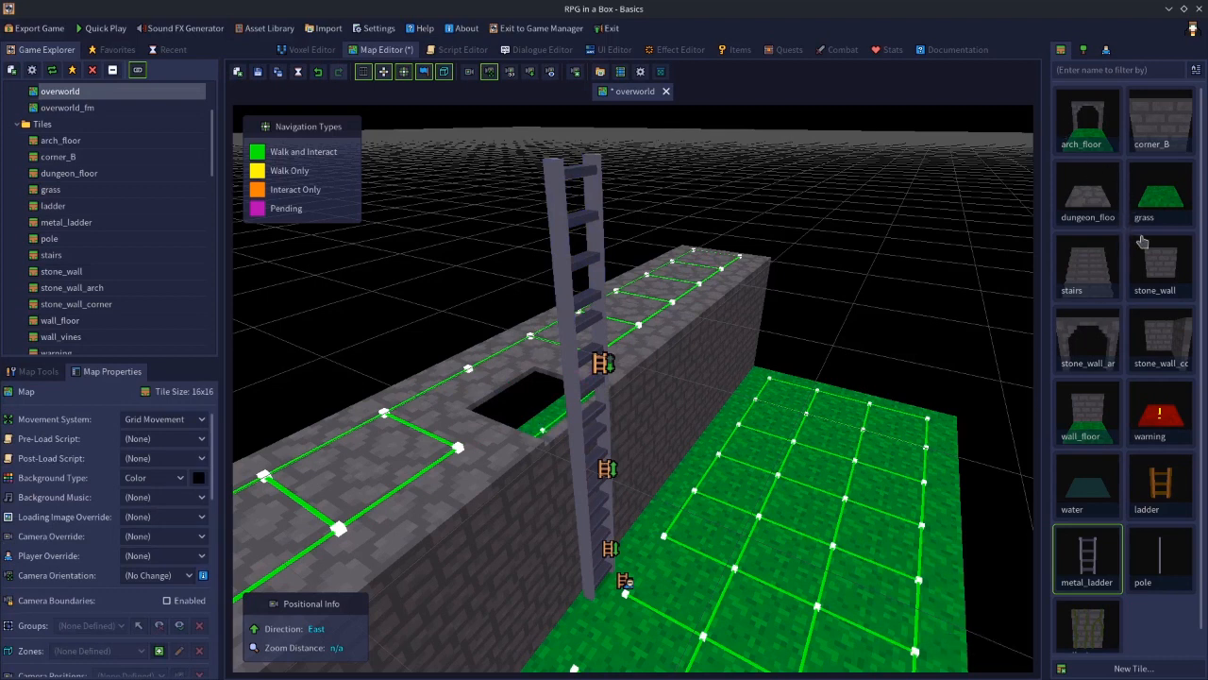
# Place a dungeon_floor tile on layer 40 to refill the gap in the wall top
pyautogui.click(1093, 201)
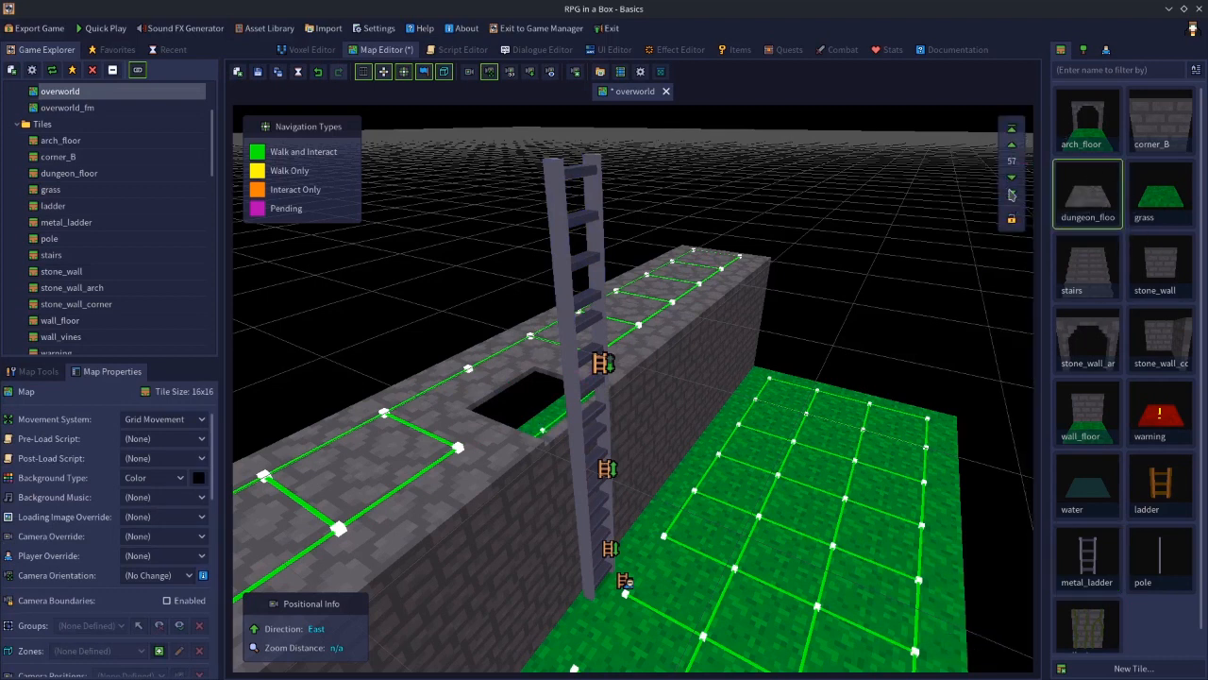
pyautogui.click(1011, 186)
pyautogui.click(1011, 179)
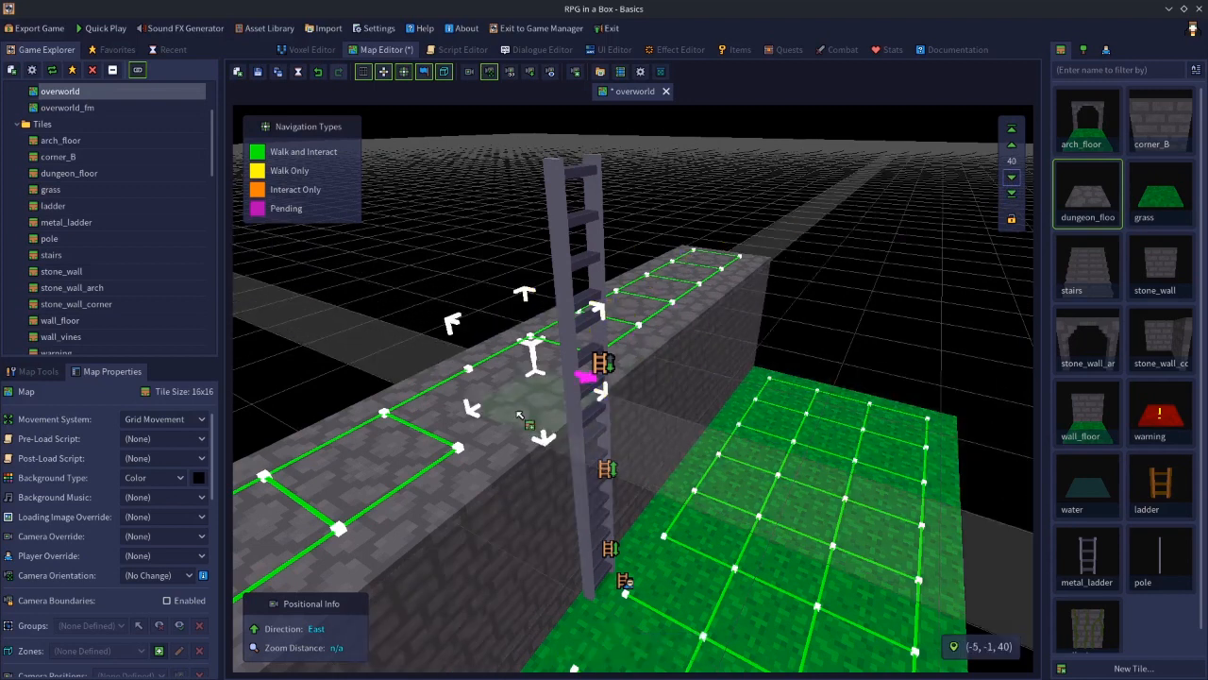
pyautogui.press('n')
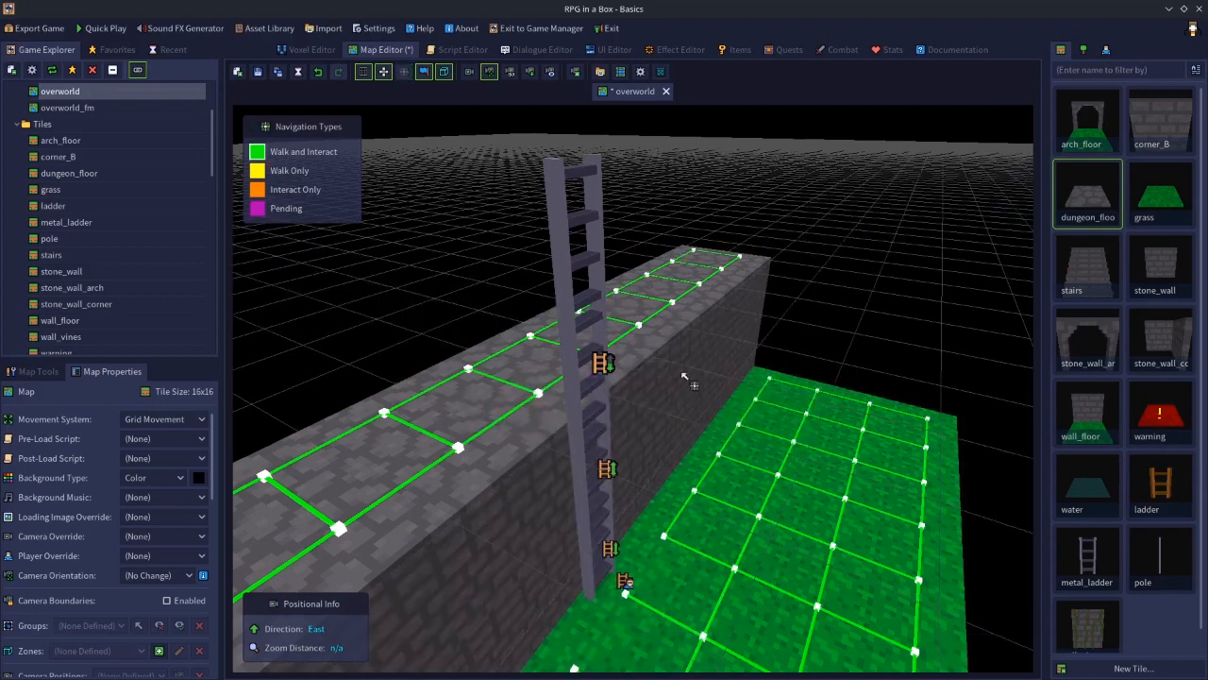
# Enable Climbable on the metal_ladder tile at layer 57 above the wall
pyautogui.click(564, 215)
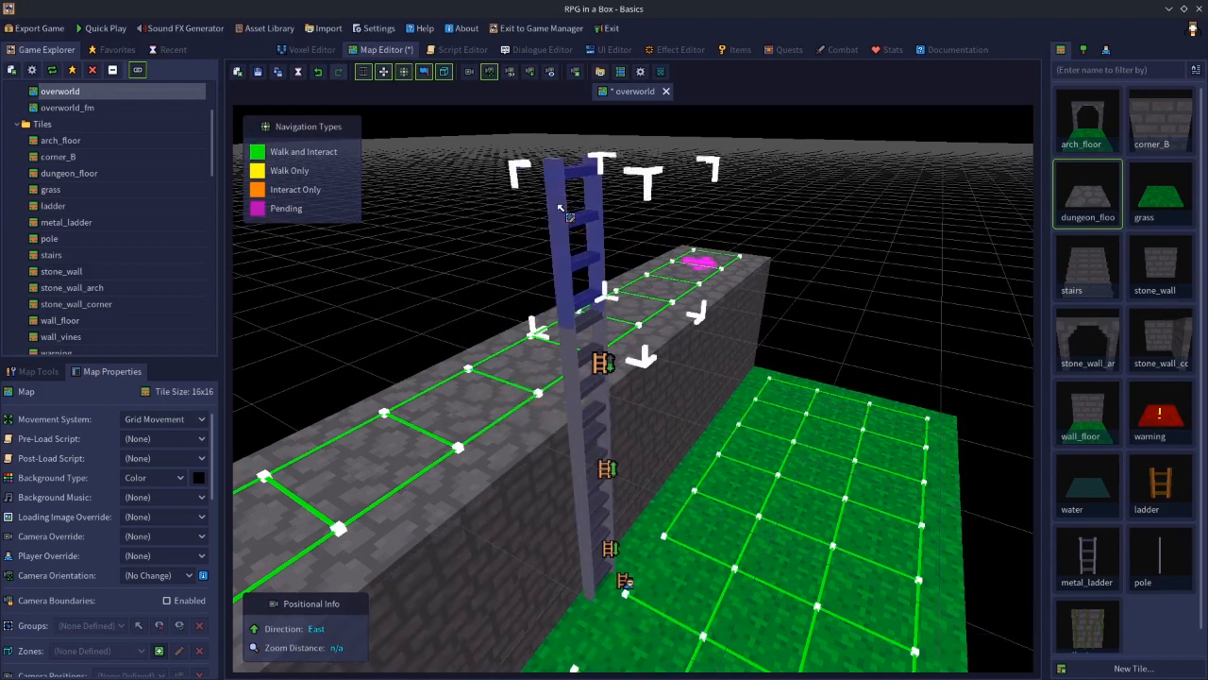
pyautogui.rightClick(574, 372)
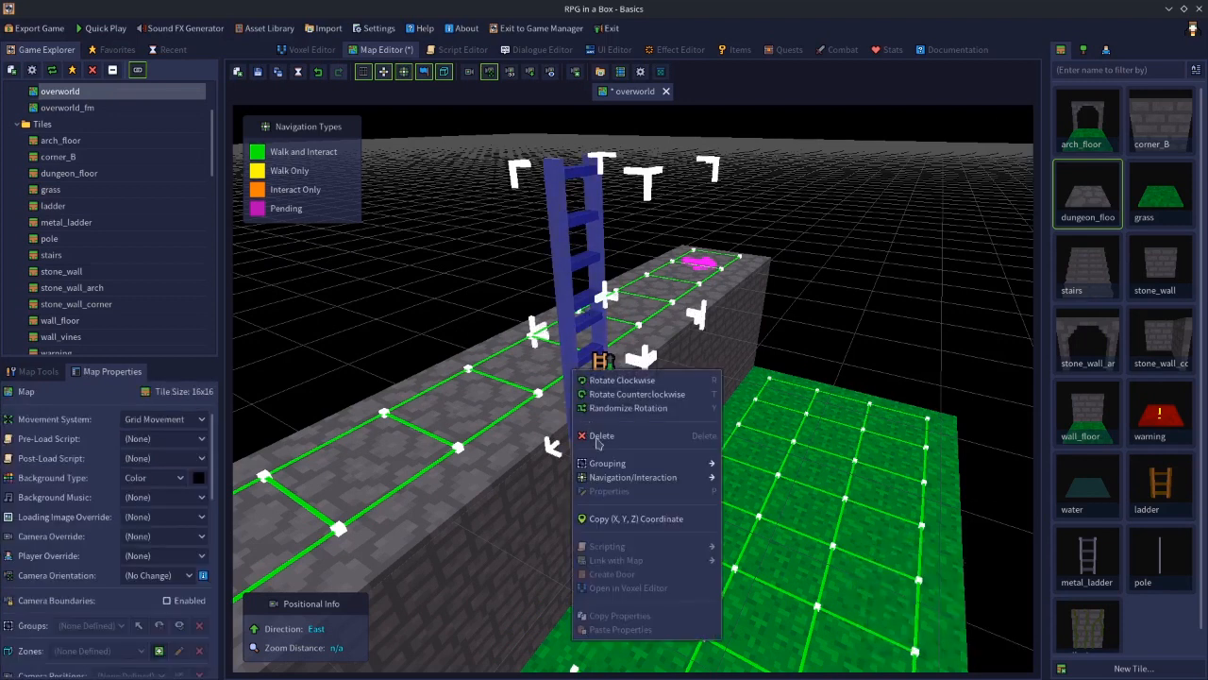
pyautogui.click(564, 234)
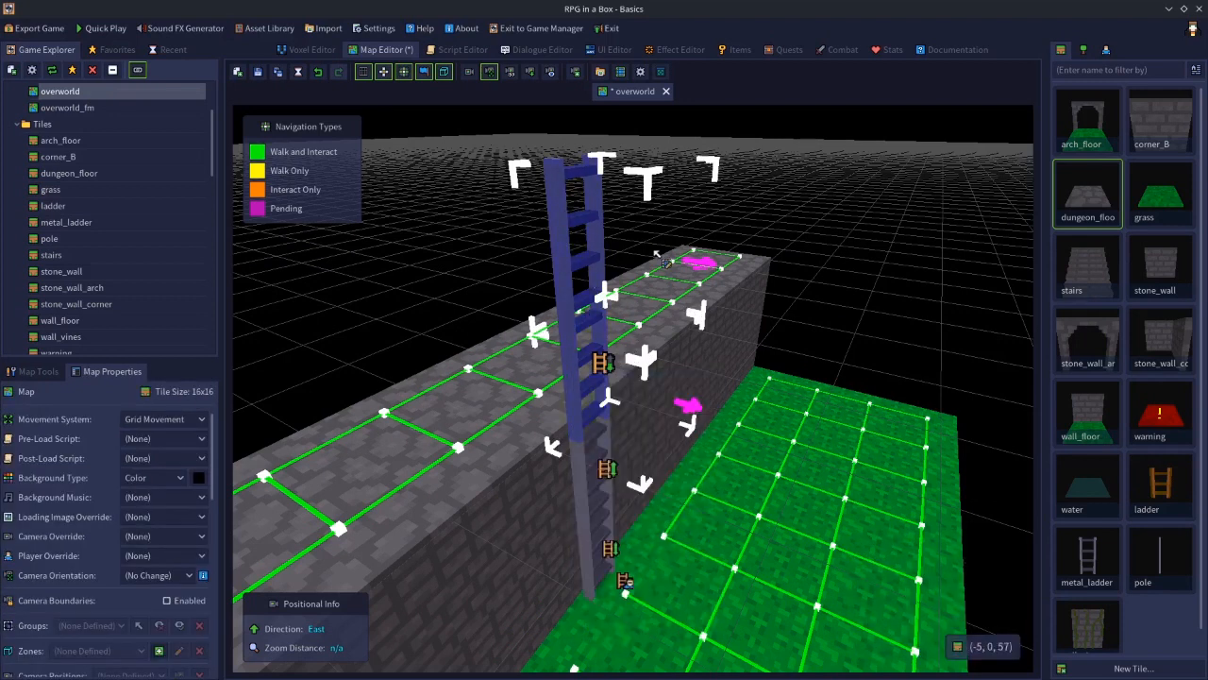
pyautogui.click(564, 205)
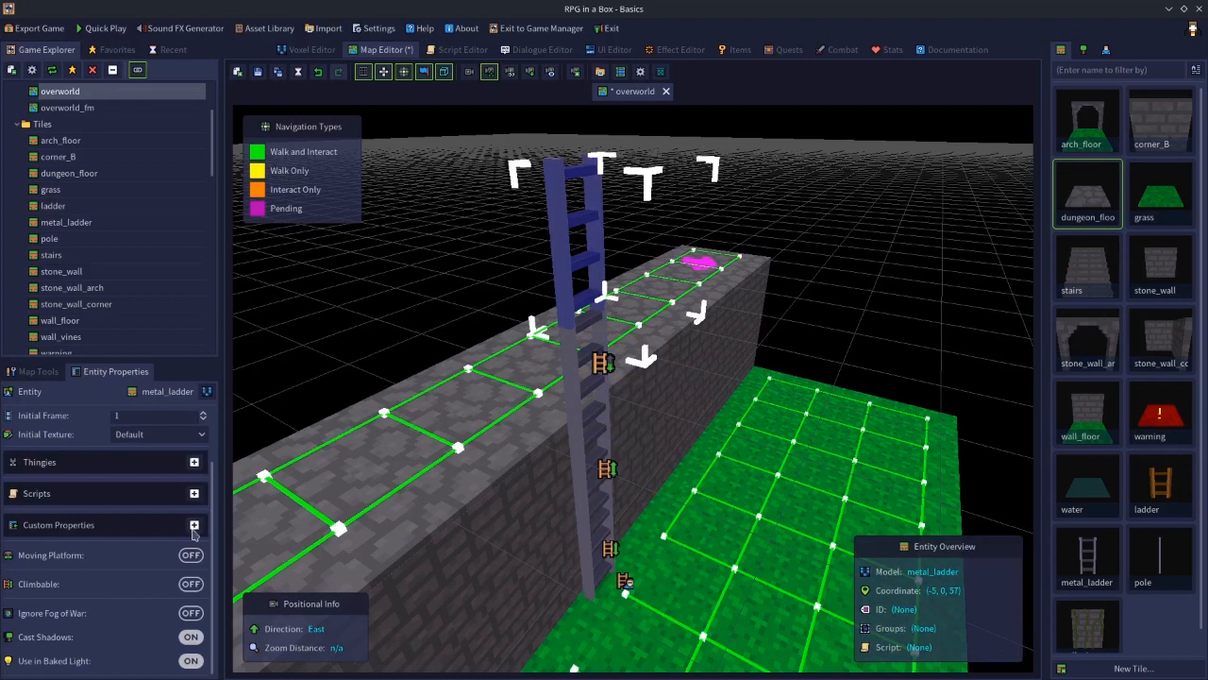
pyautogui.click(191, 583)
pyautogui.click(863, 281)
pyautogui.click(554, 221)
pyautogui.keyDown('shift'); pyautogui.click(570, 375); pyautogui.keyUp('shift')
pyautogui.rightClick(570, 376)
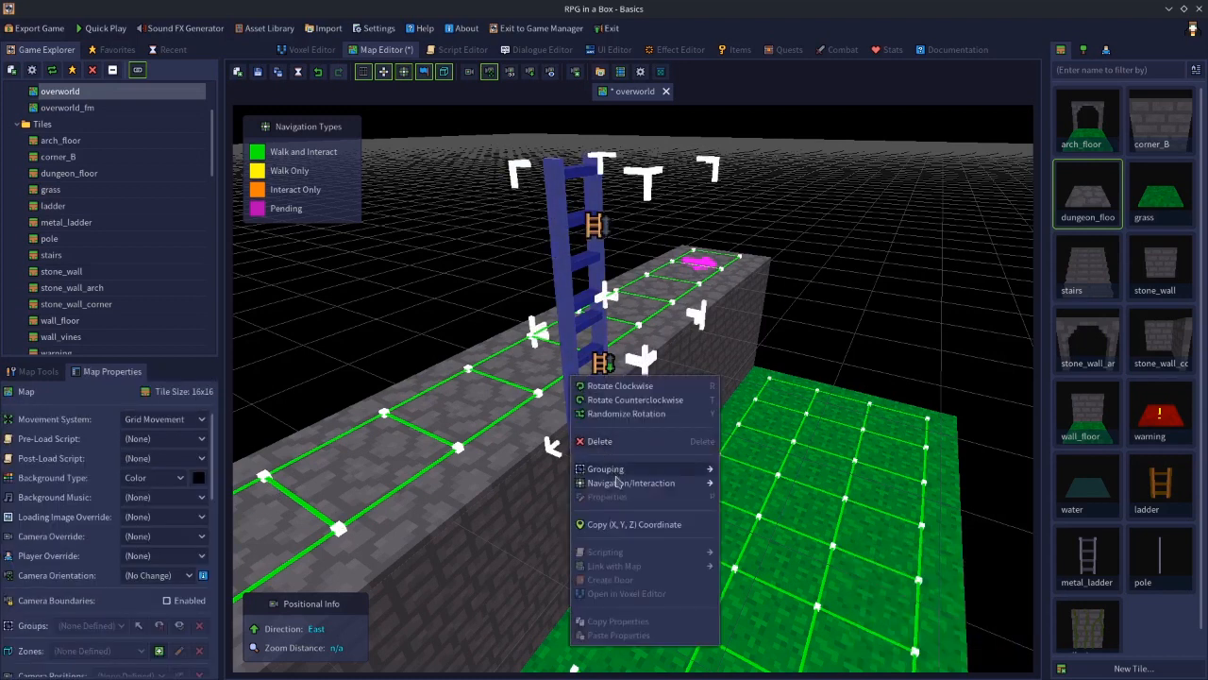
pyautogui.moveTo(624, 482)
pyautogui.click(741, 483)
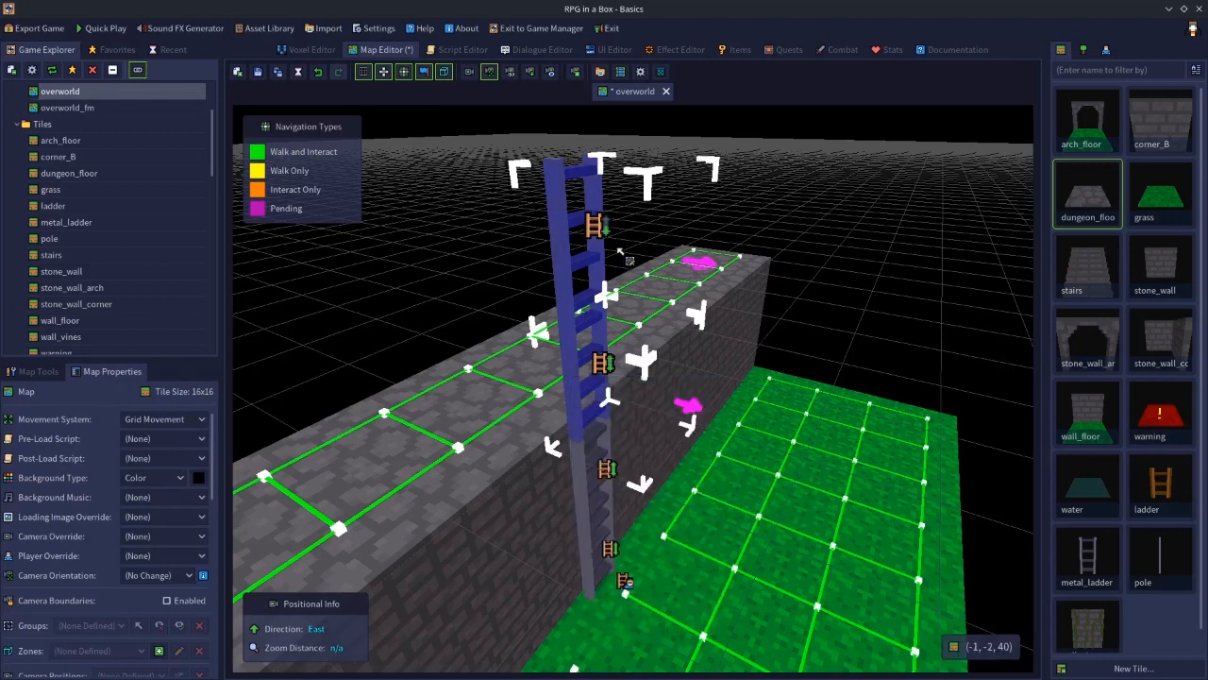
pyautogui.click(543, 400)
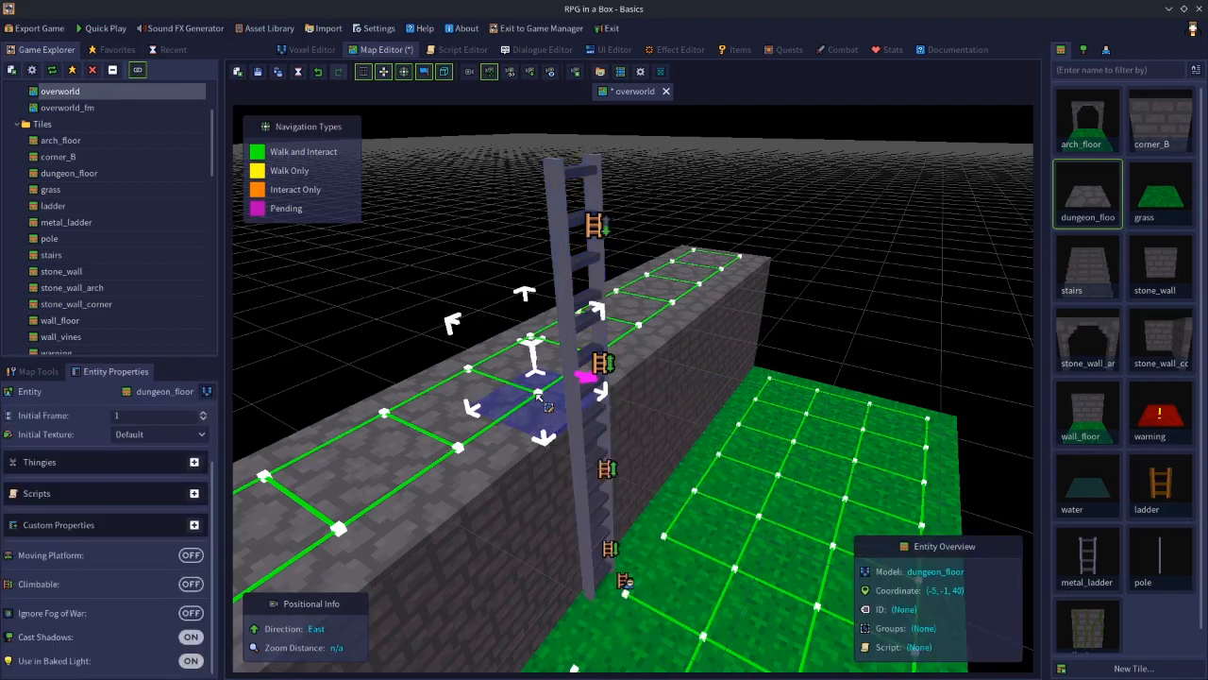
# Set the navigation interaction of the layer 57 ladder tile to Climb
pyautogui.click(564, 209)
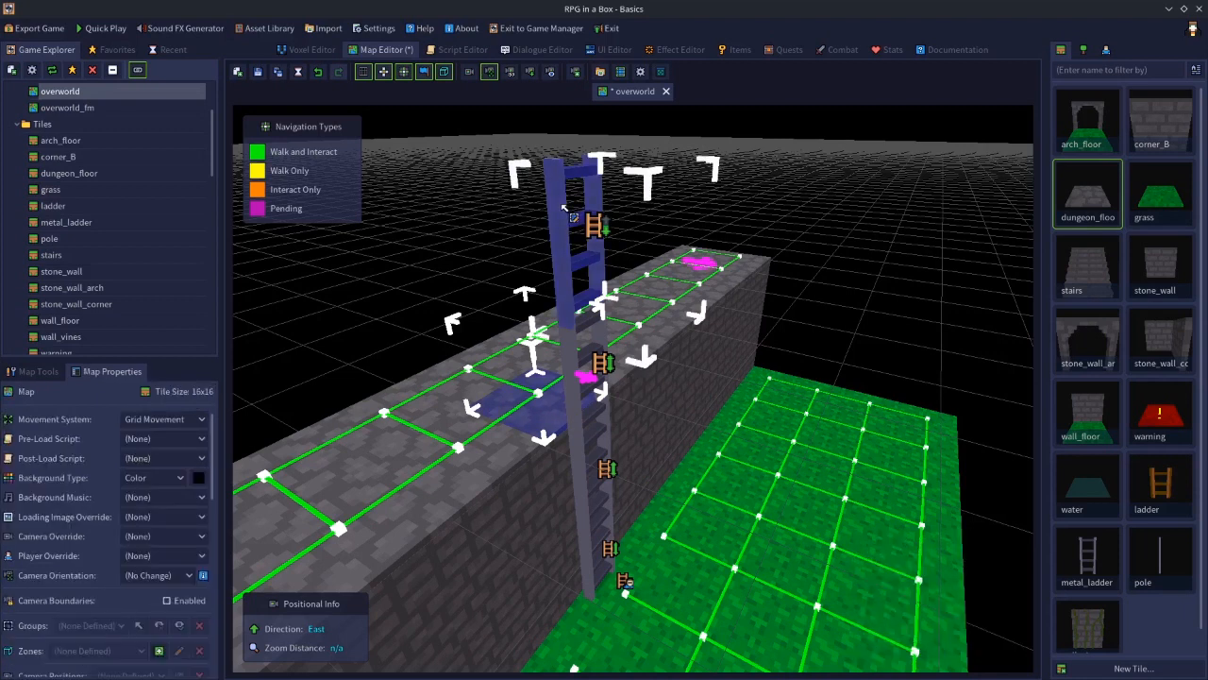
pyautogui.rightClick(565, 209)
pyautogui.moveTo(670, 314)
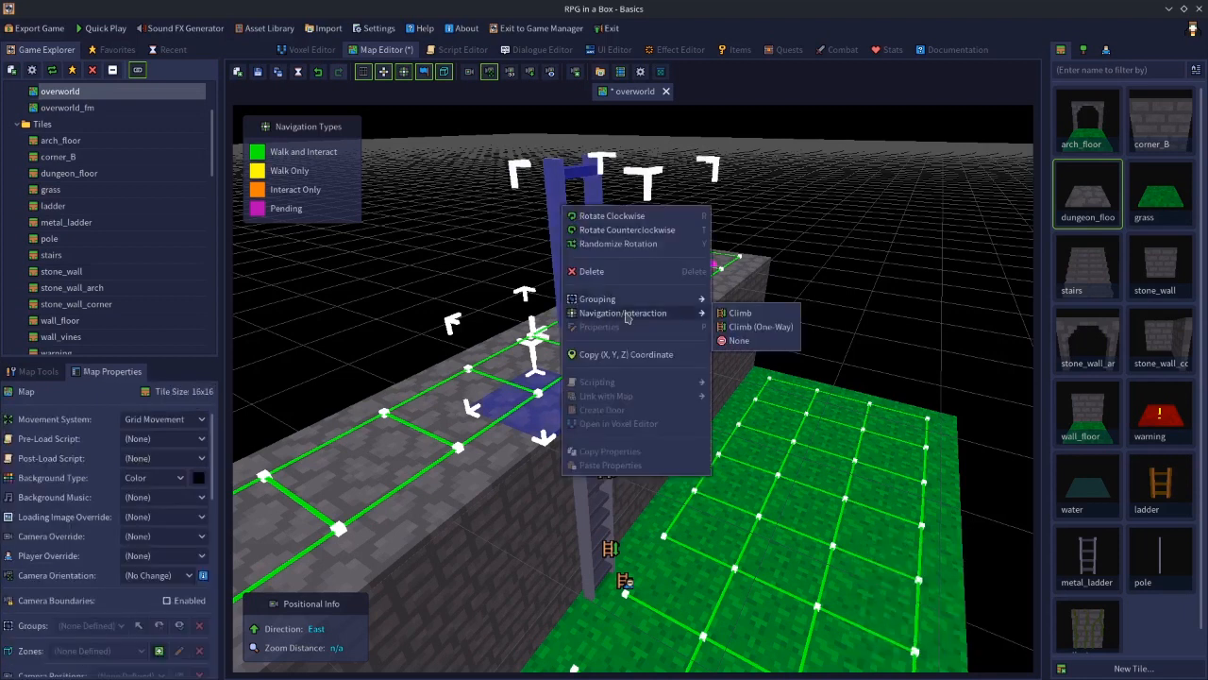
pyautogui.click(737, 313)
pyautogui.click(808, 323)
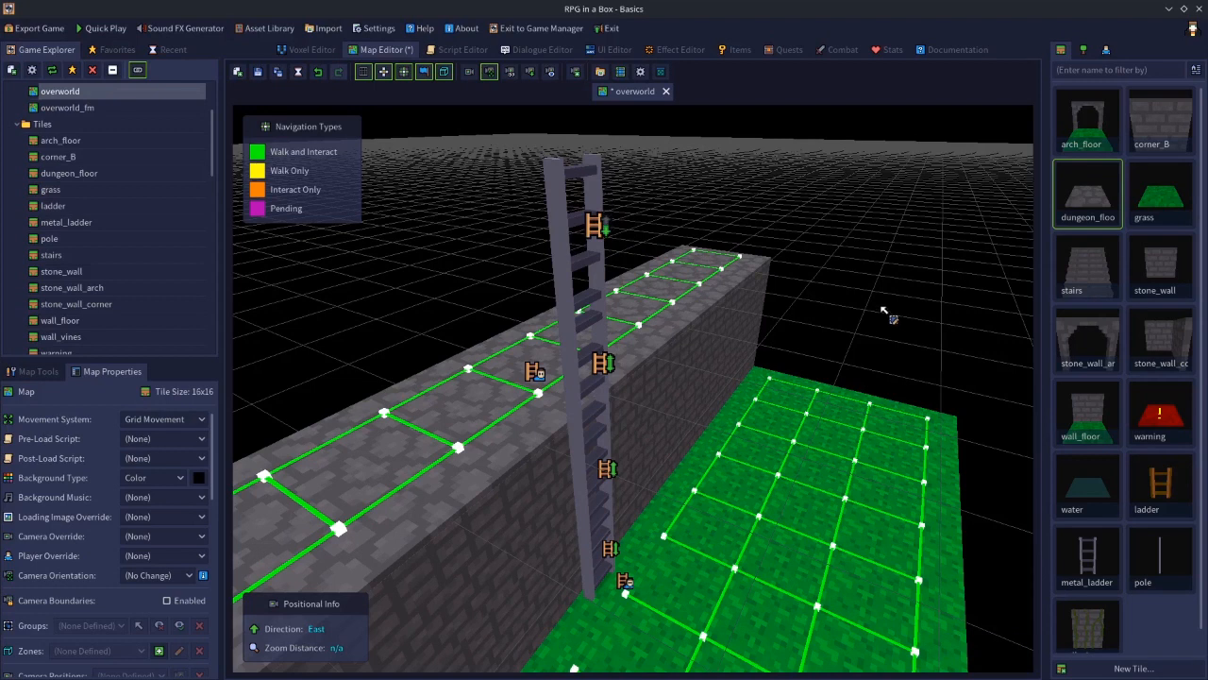
# Save the map and quick-play it, climbing the ladder from the grass up onto the wall top
pyautogui.click(258, 73)
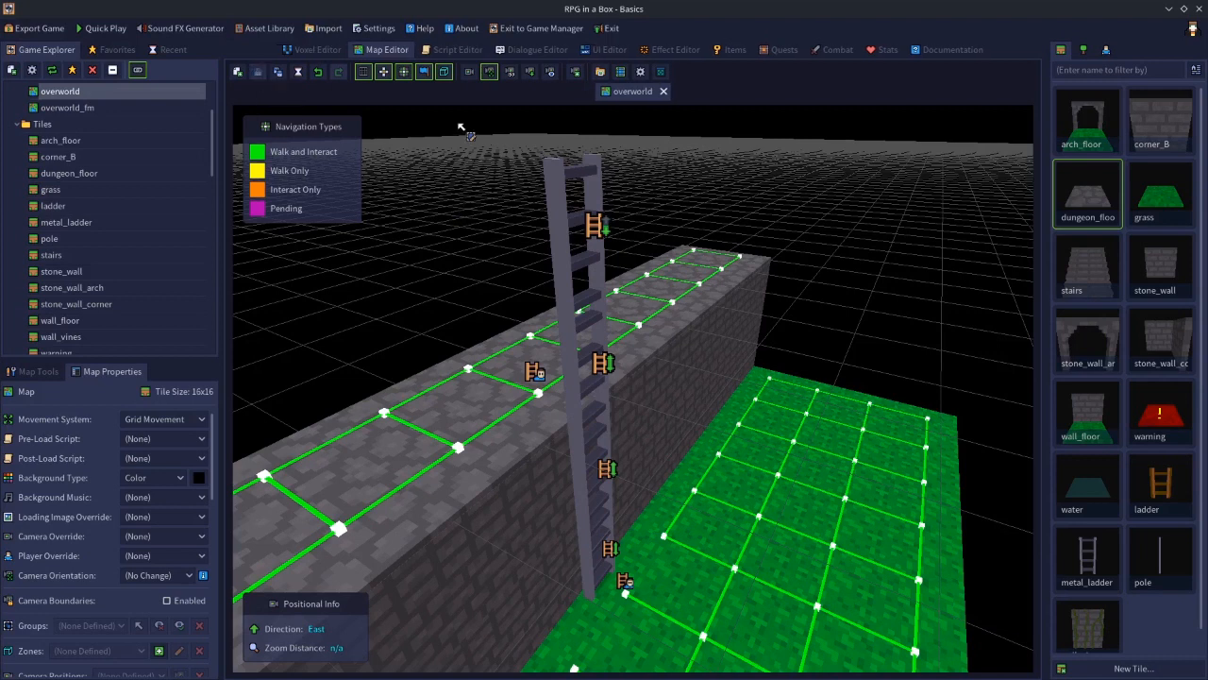
pyautogui.click(125, 29)
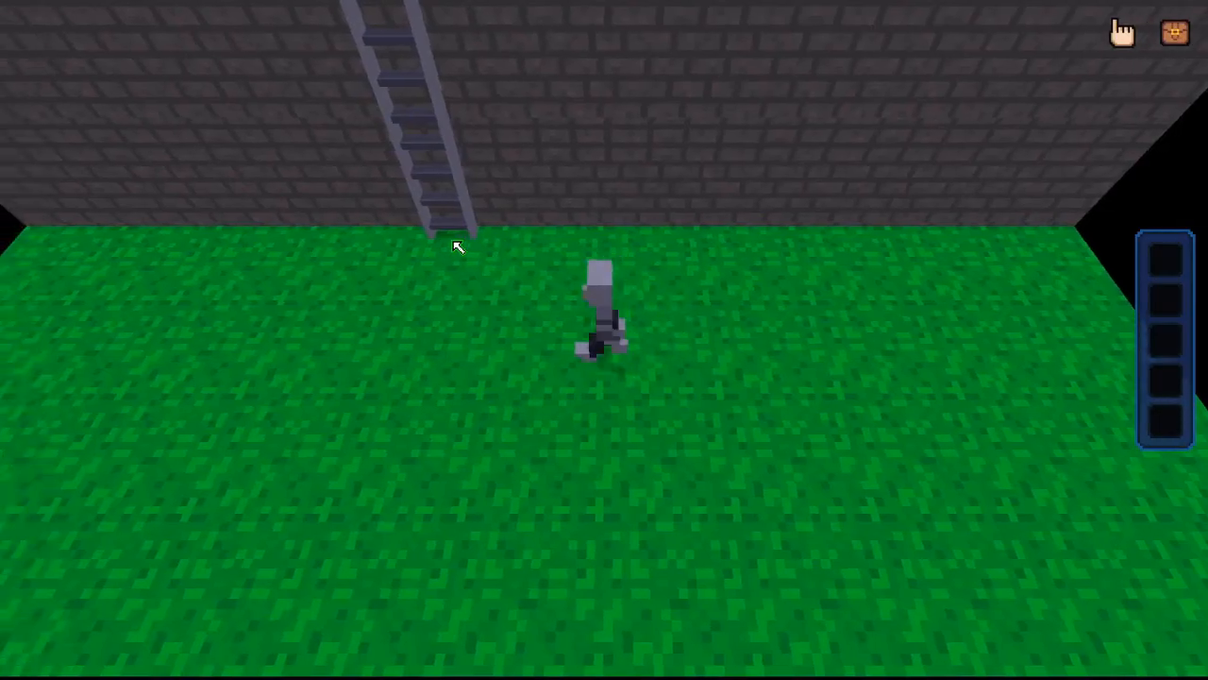
pyautogui.press('Up')
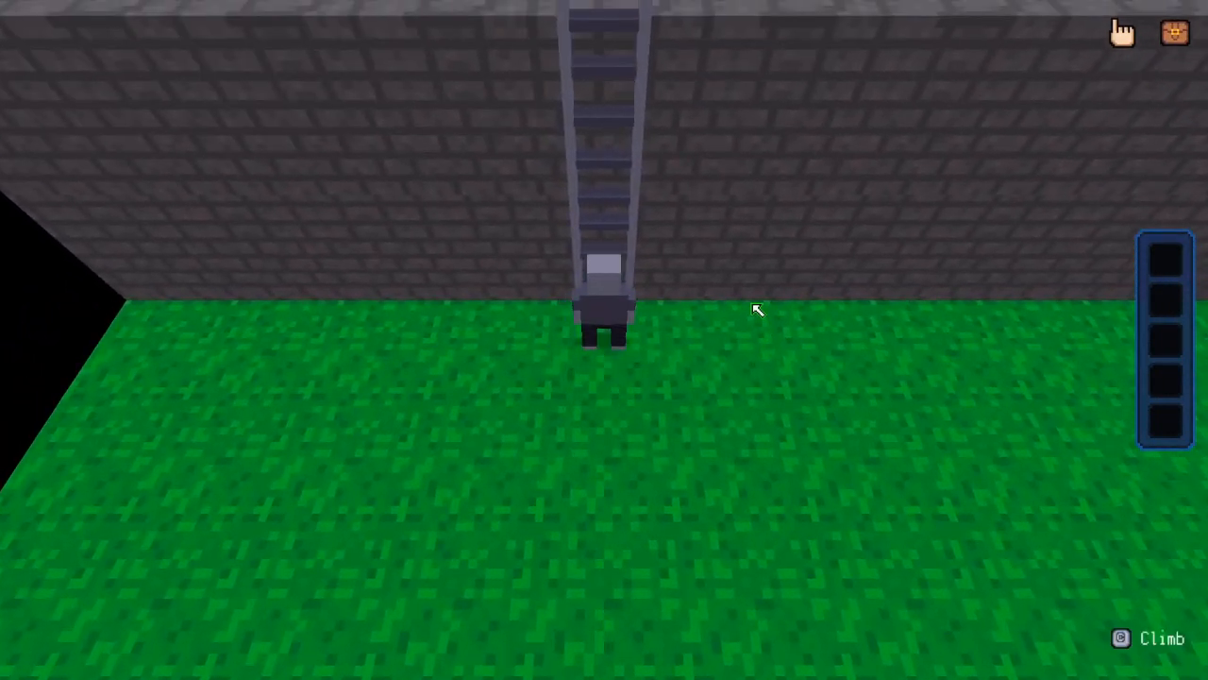
pyautogui.press('Up')
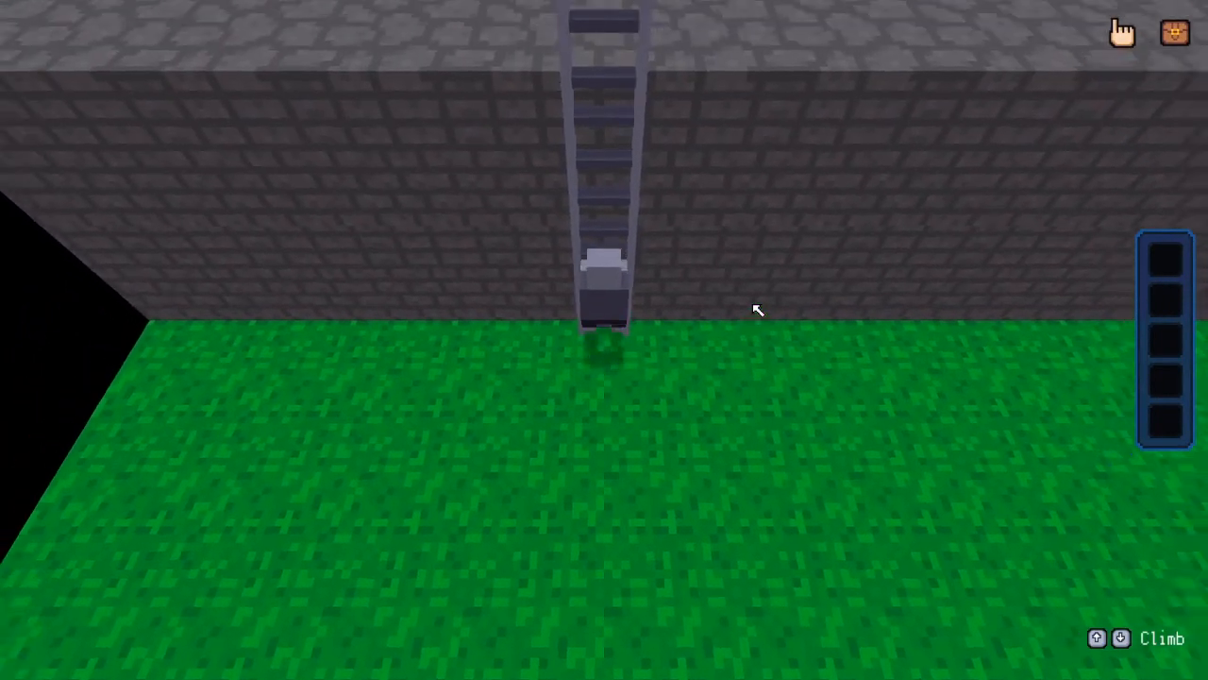
pyautogui.press('Up')
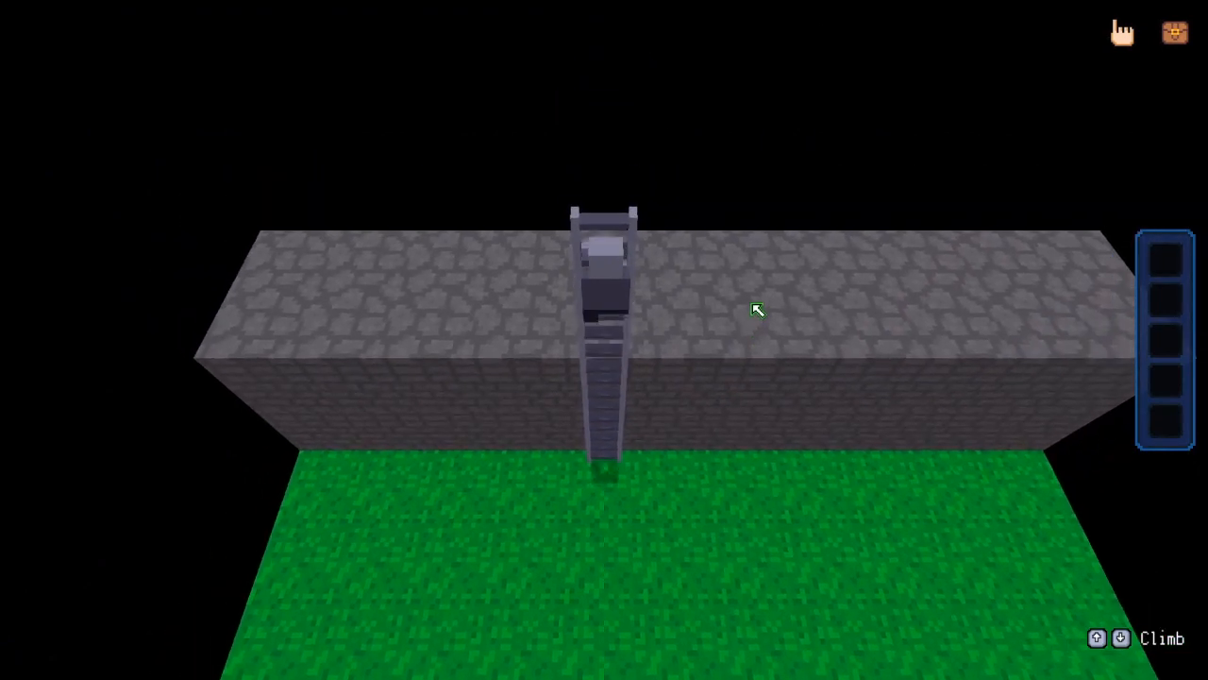
pyautogui.press('Up')
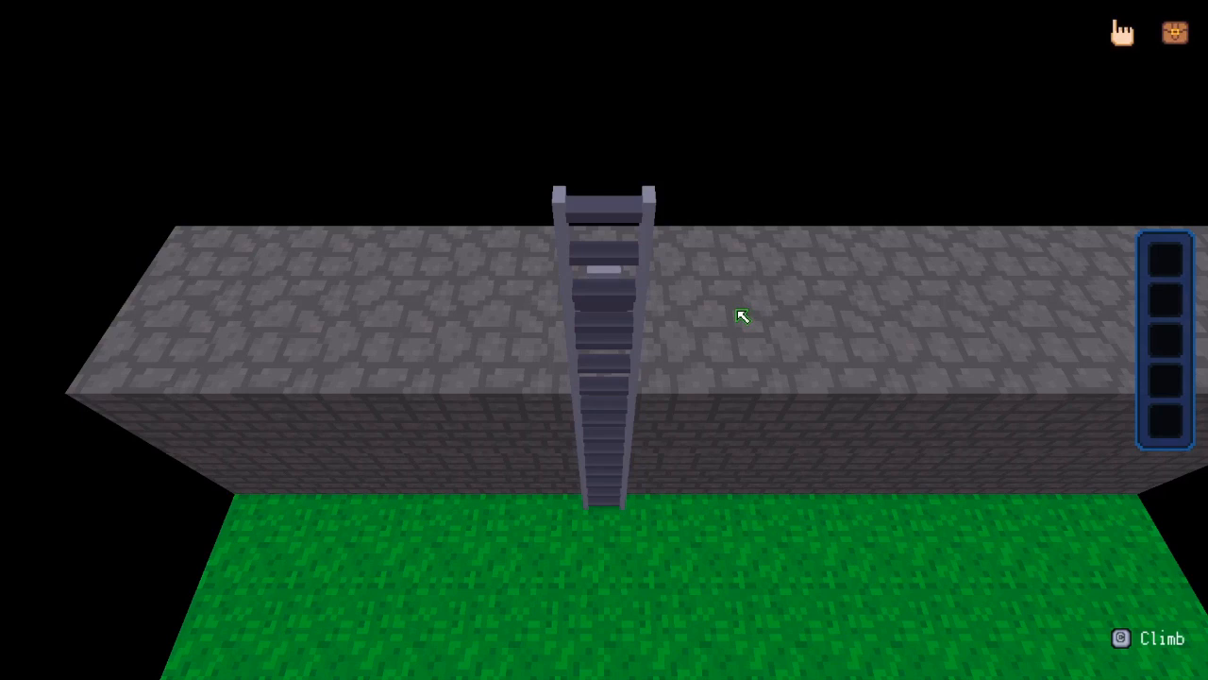
# Walk along the wall top and repeatedly re-enter the ladder to test climbing, then exit the playtest
pyautogui.press('Right')
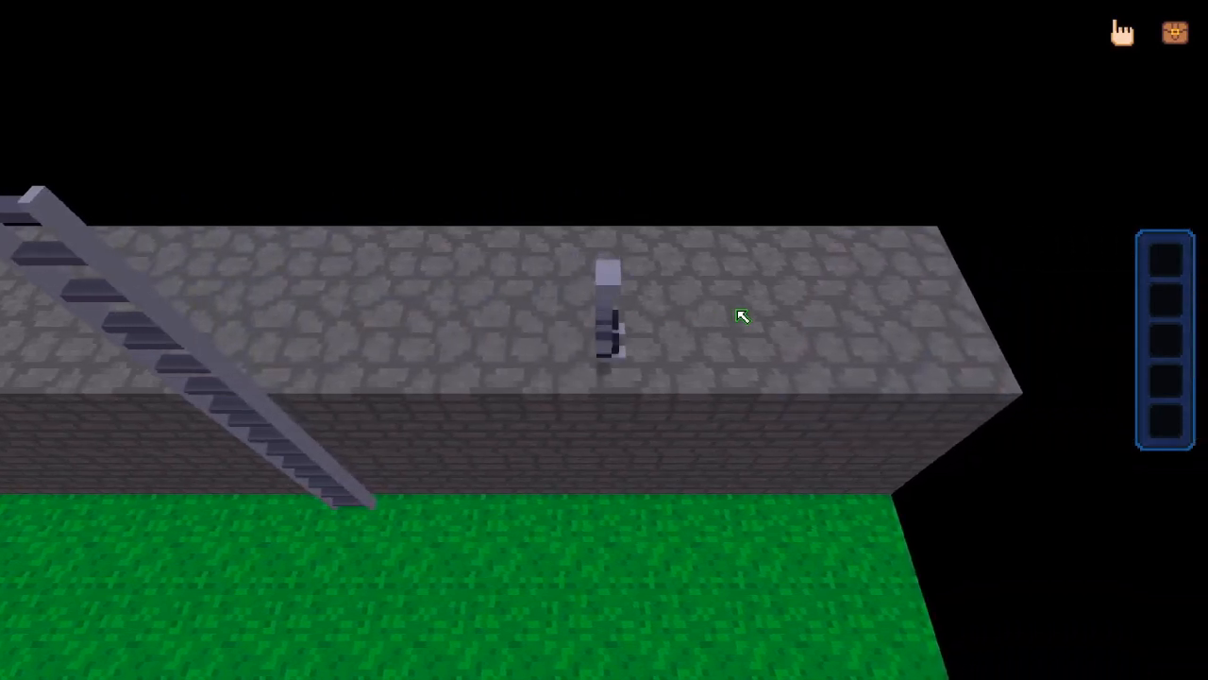
pyautogui.press('Left')
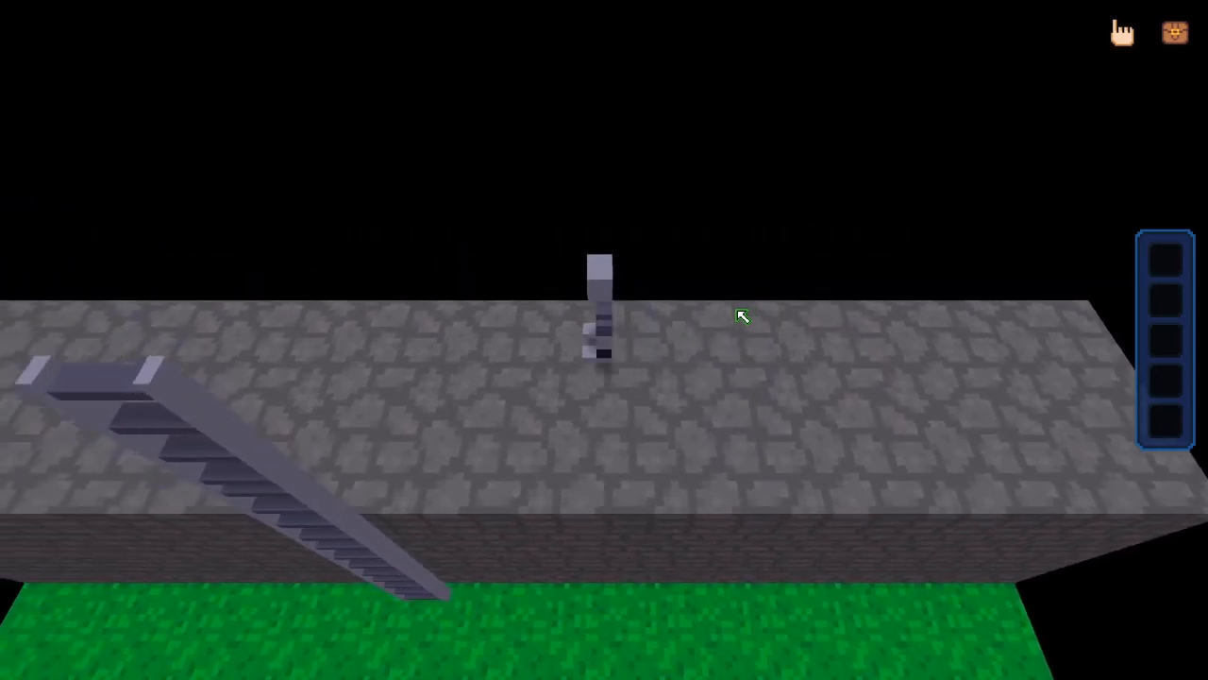
pyautogui.press('Left')
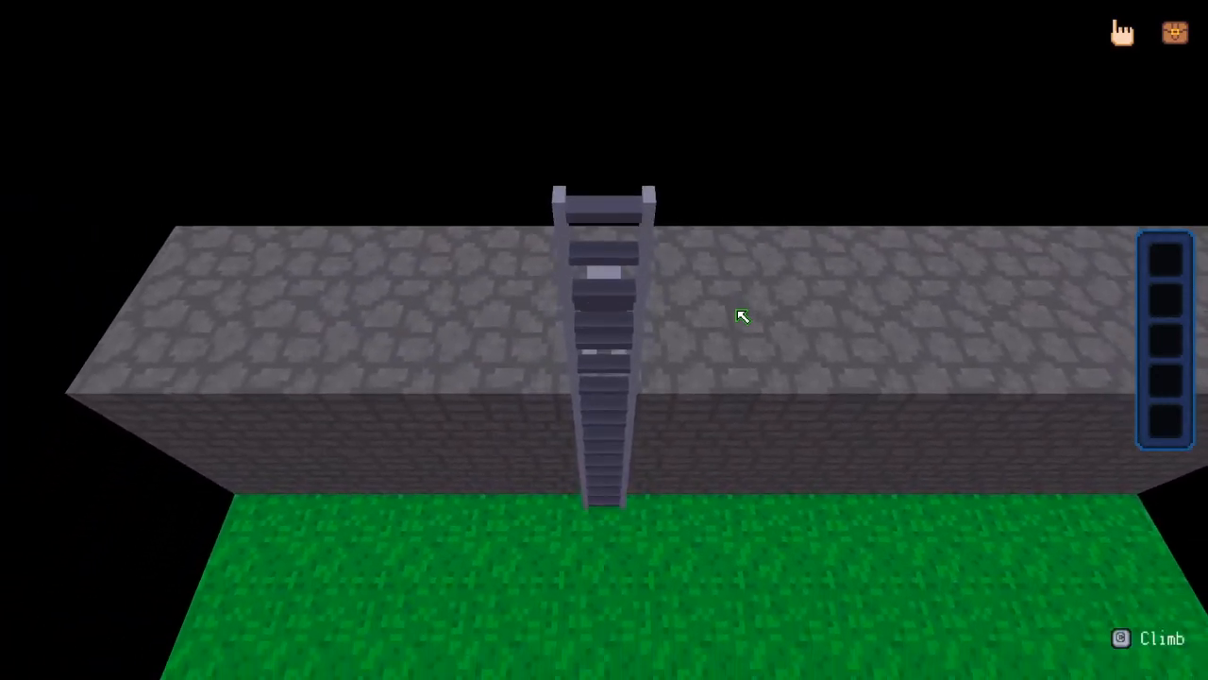
pyautogui.press('c')
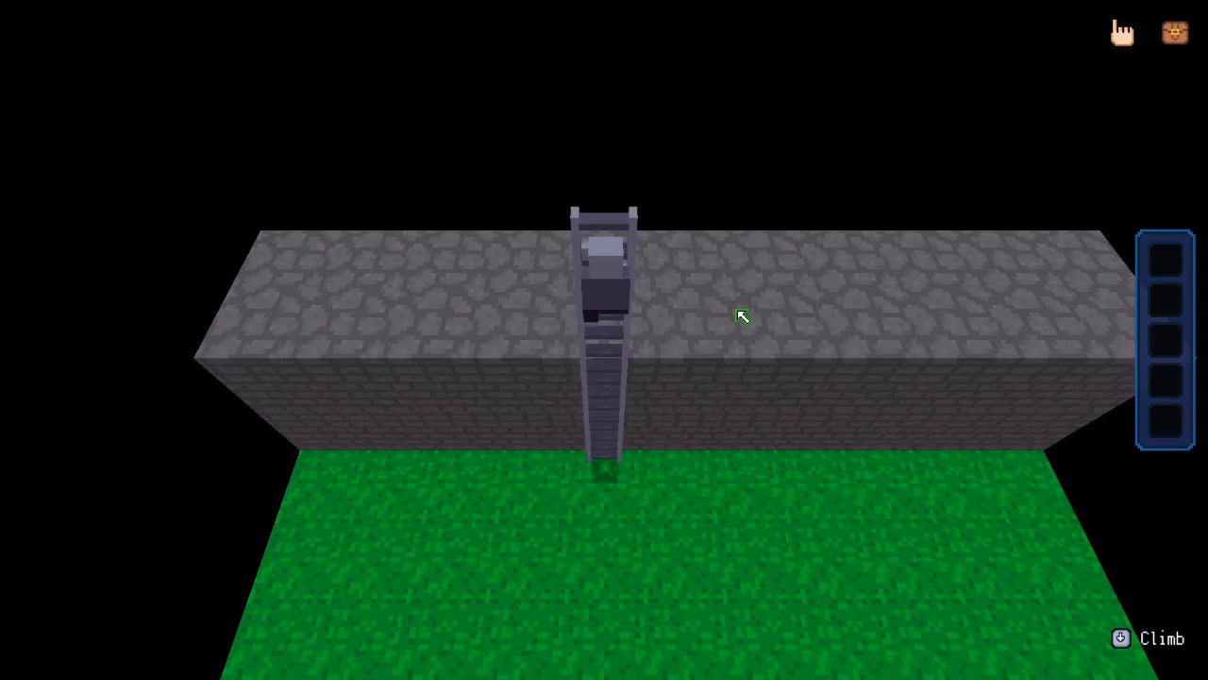
pyautogui.press('Up')
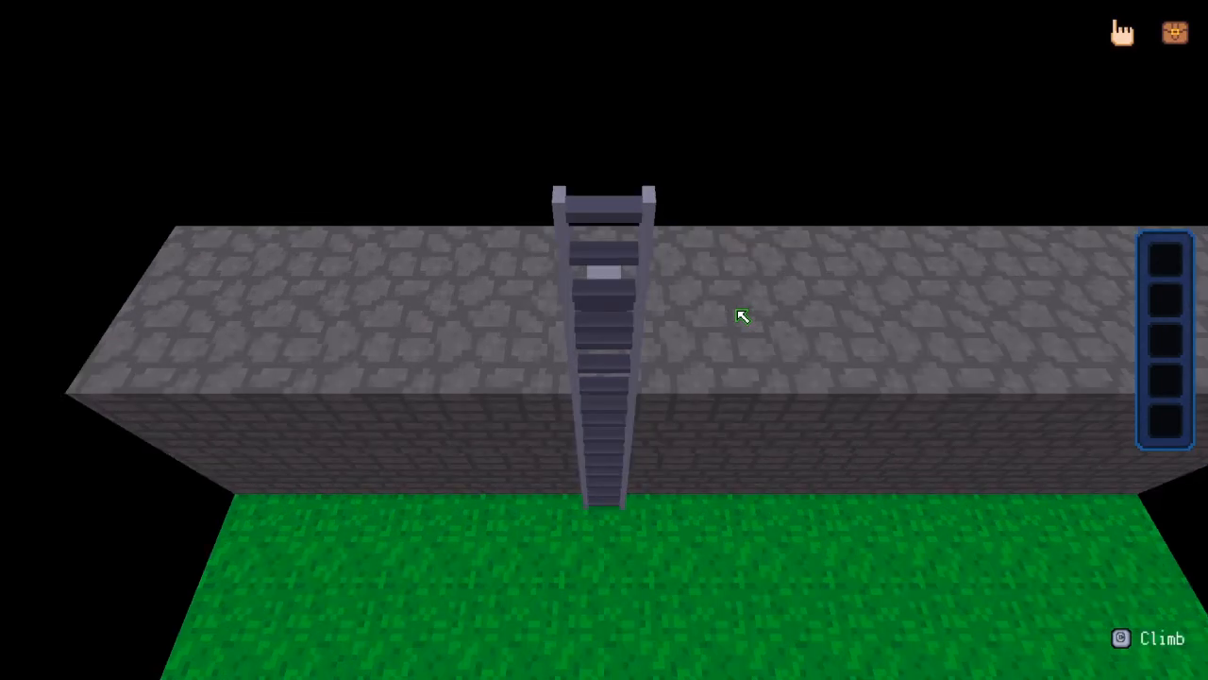
pyautogui.press('c')
pyautogui.press('Up')
pyautogui.press('c')
pyautogui.press('Up')
pyautogui.press('c')
pyautogui.press('Up')
pyautogui.press('c')
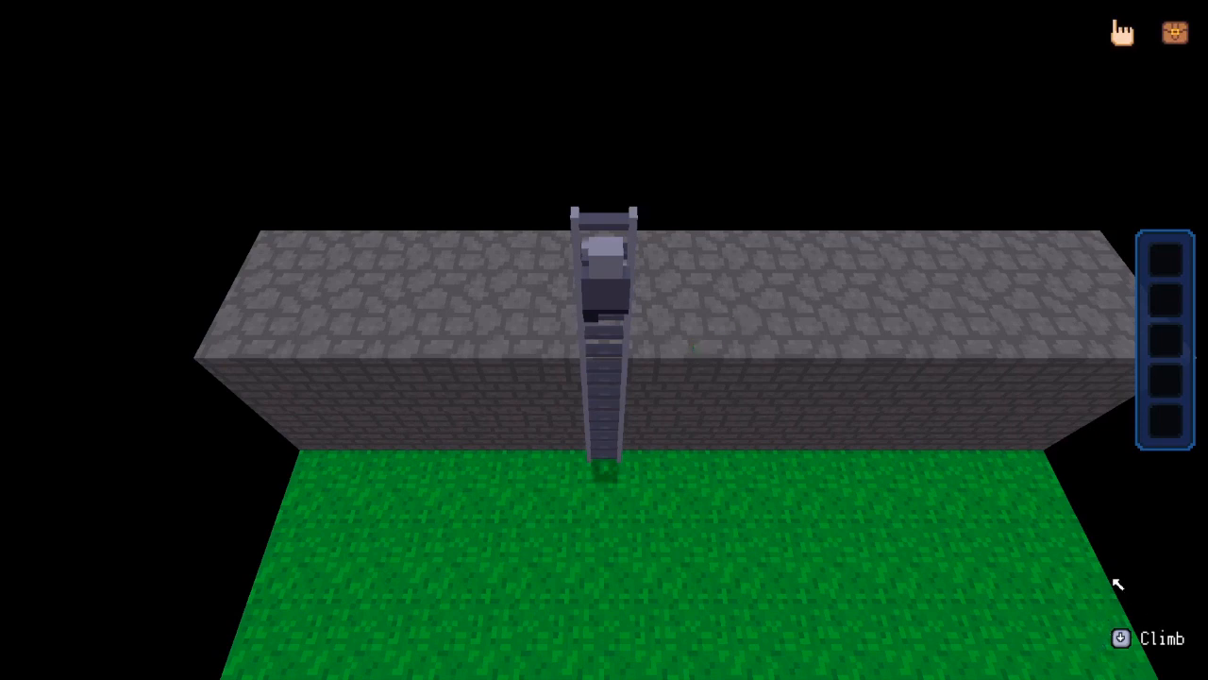
pyautogui.press('Up')
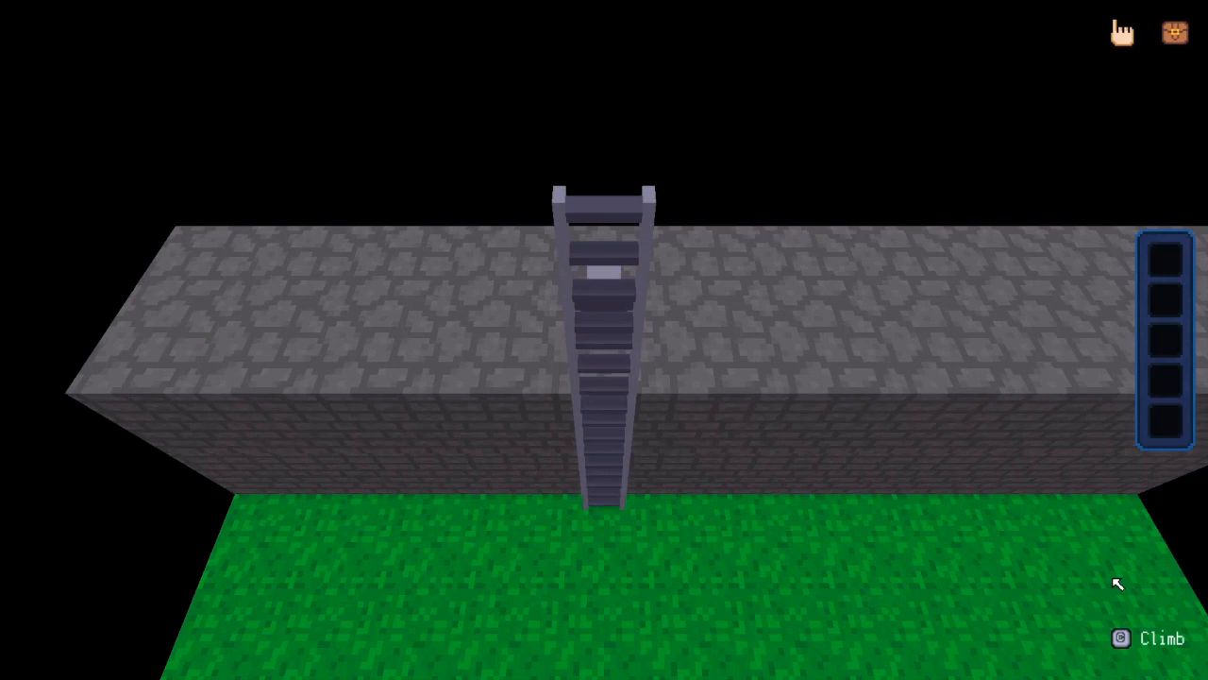
pyautogui.press('Escape')
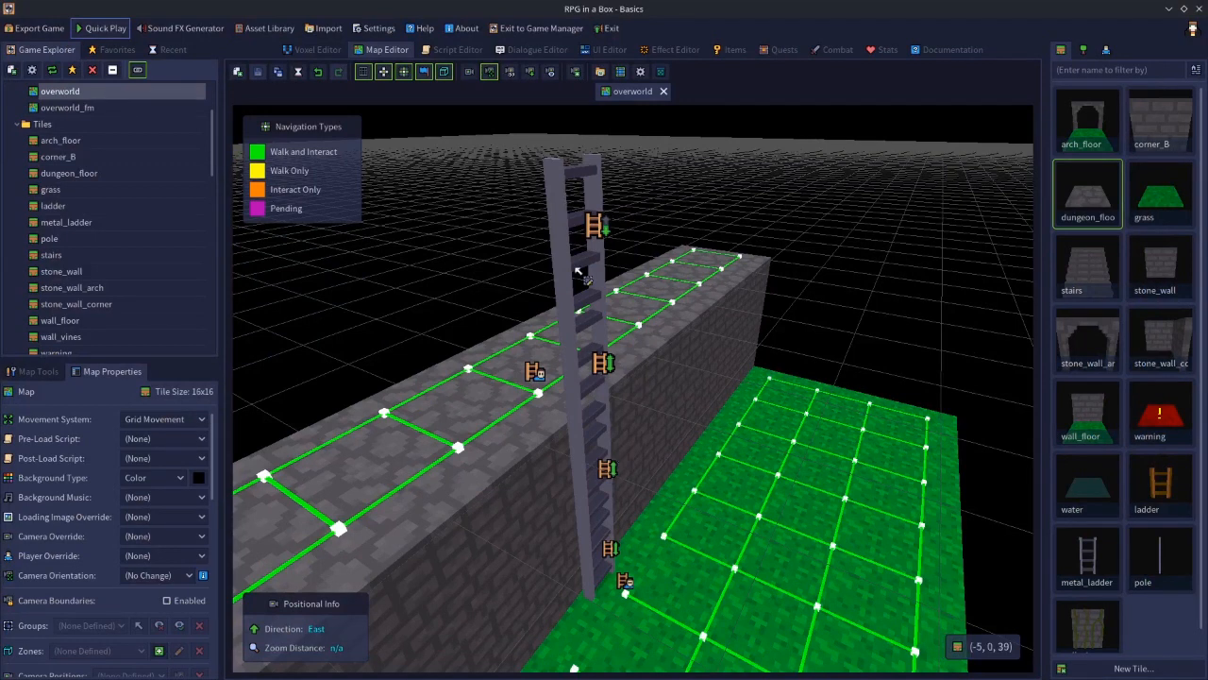
# Delete the metal_ladder tile sticking up above the wall top
pyautogui.click(565, 230)
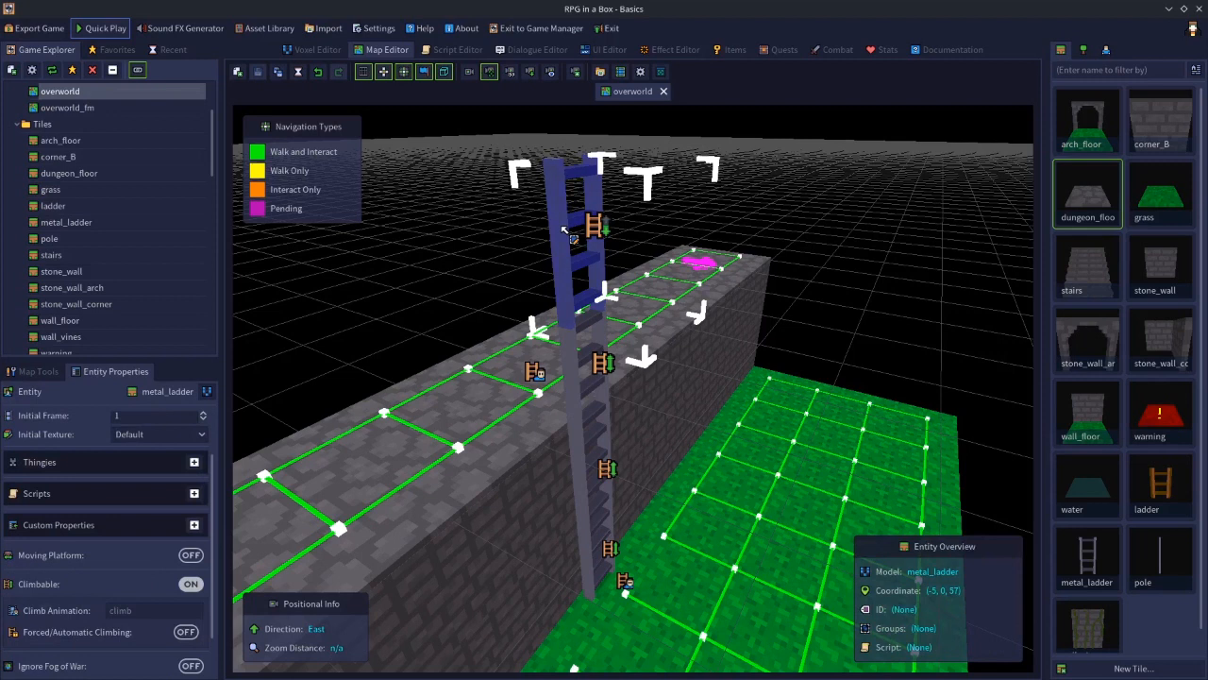
pyautogui.click(535, 403)
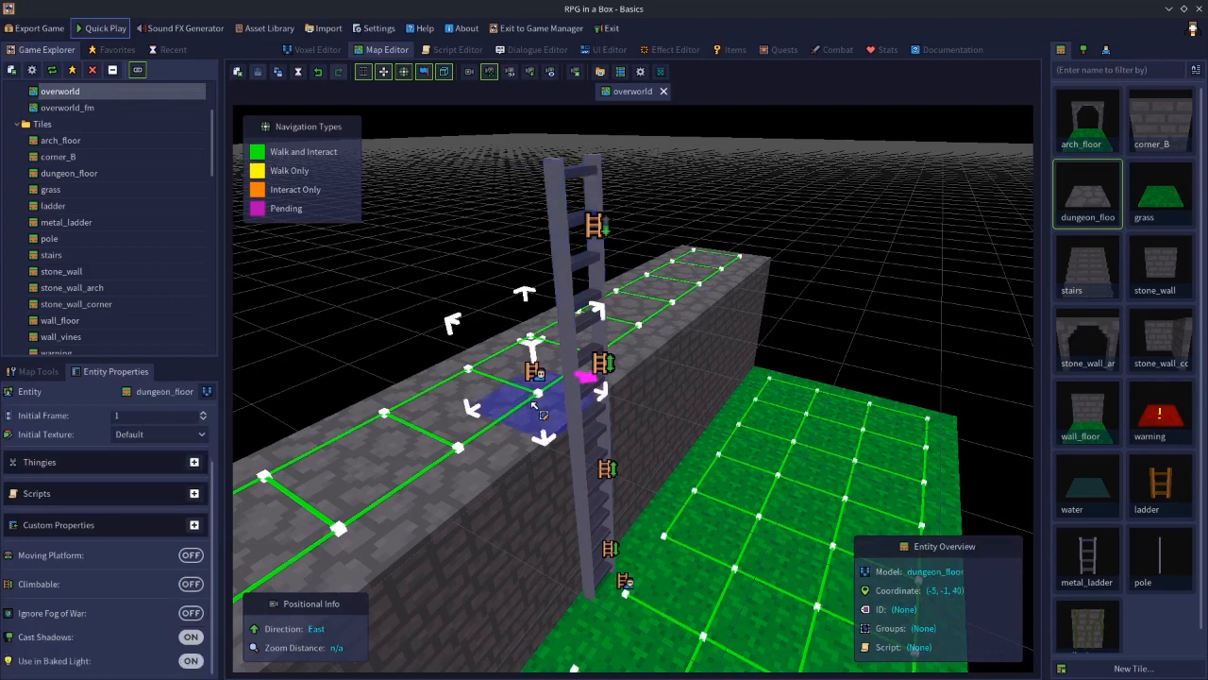
pyautogui.click(561, 206)
pyautogui.press('Delete')
pyautogui.click(576, 372)
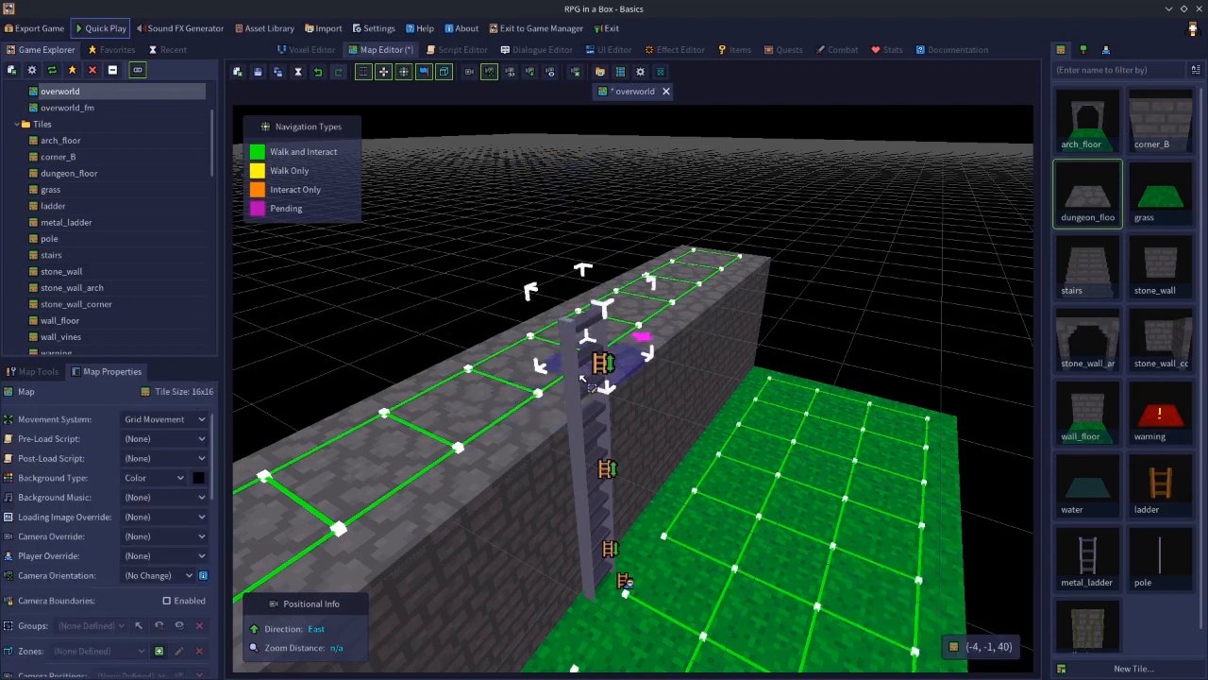
pyautogui.click(836, 292)
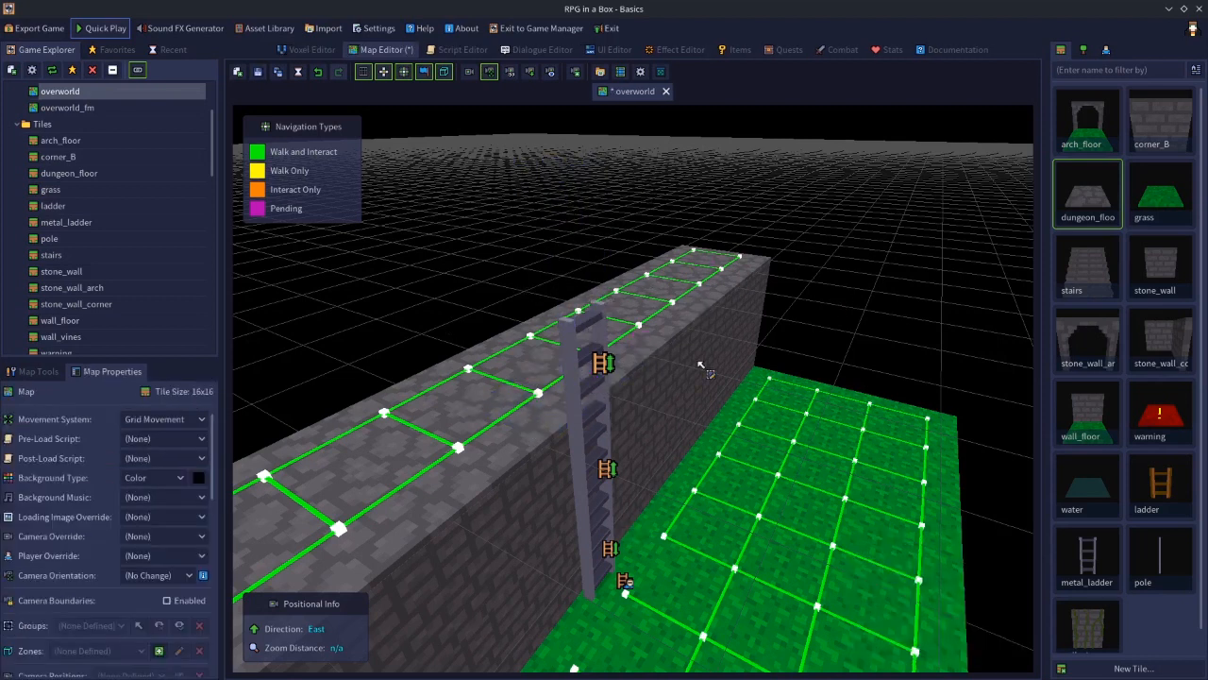
# Delete the dungeon_floor tile on the wall top beside the ladder
pyautogui.click(572, 385)
pyautogui.click(534, 423)
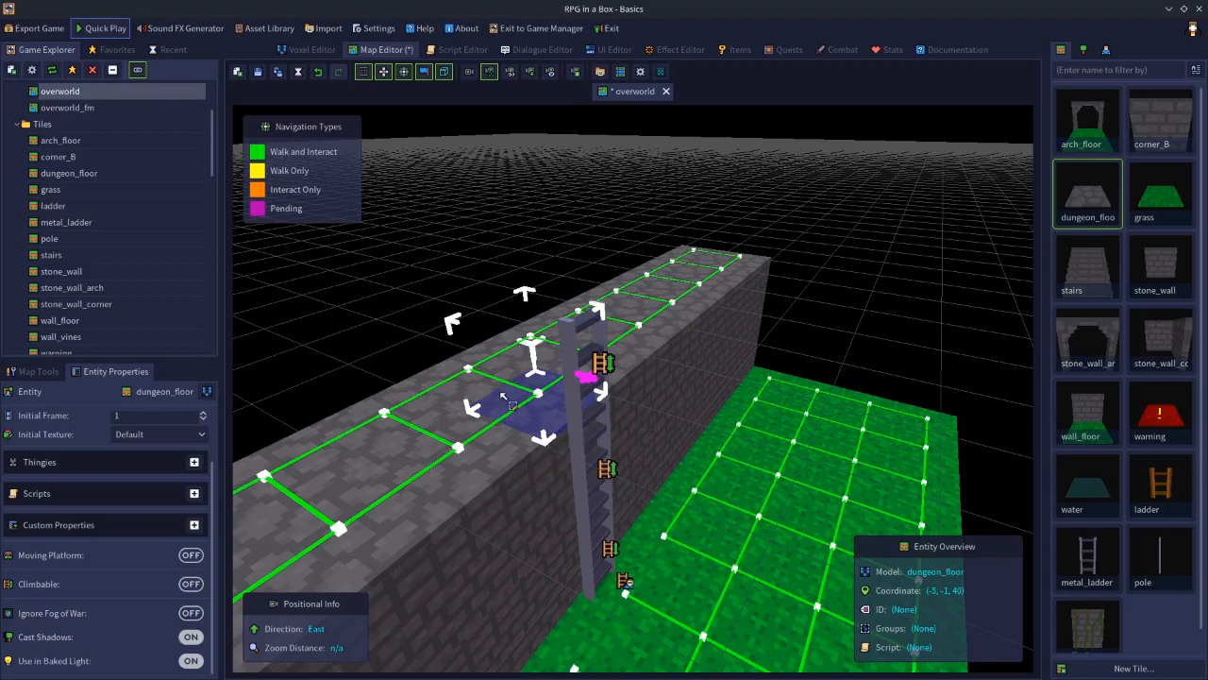
pyautogui.scroll(5, 512, 427)
pyautogui.moveTo(491, 443); pyautogui.dragTo(508, 403, button='right')
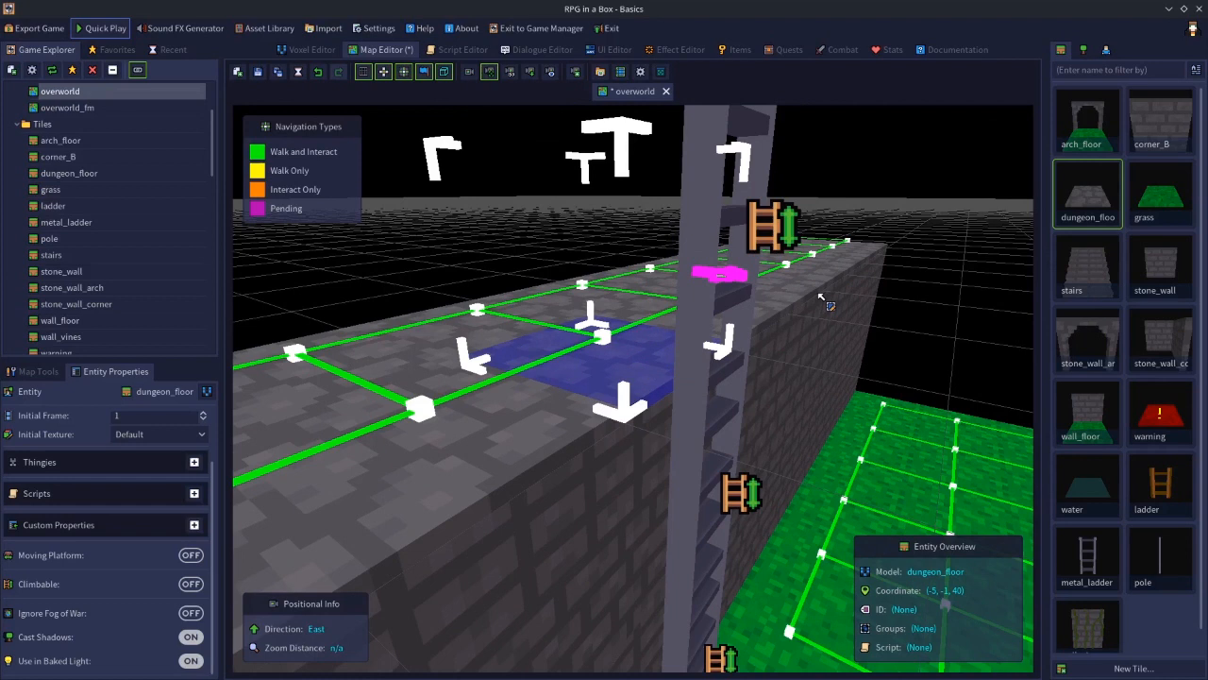
pyautogui.press('Delete')
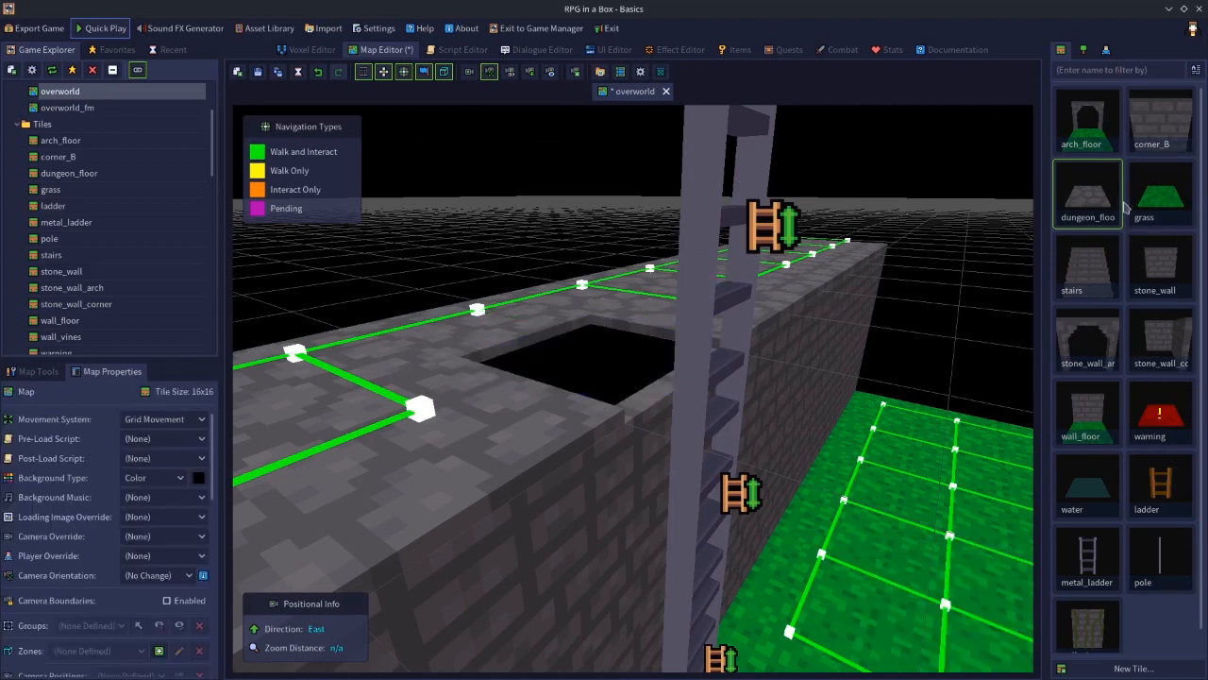
# Place a dungeon_floor tile on layer 38 in the gap in the wall top beside the ladder
pyautogui.click(1093, 213)
pyautogui.click(1012, 146)
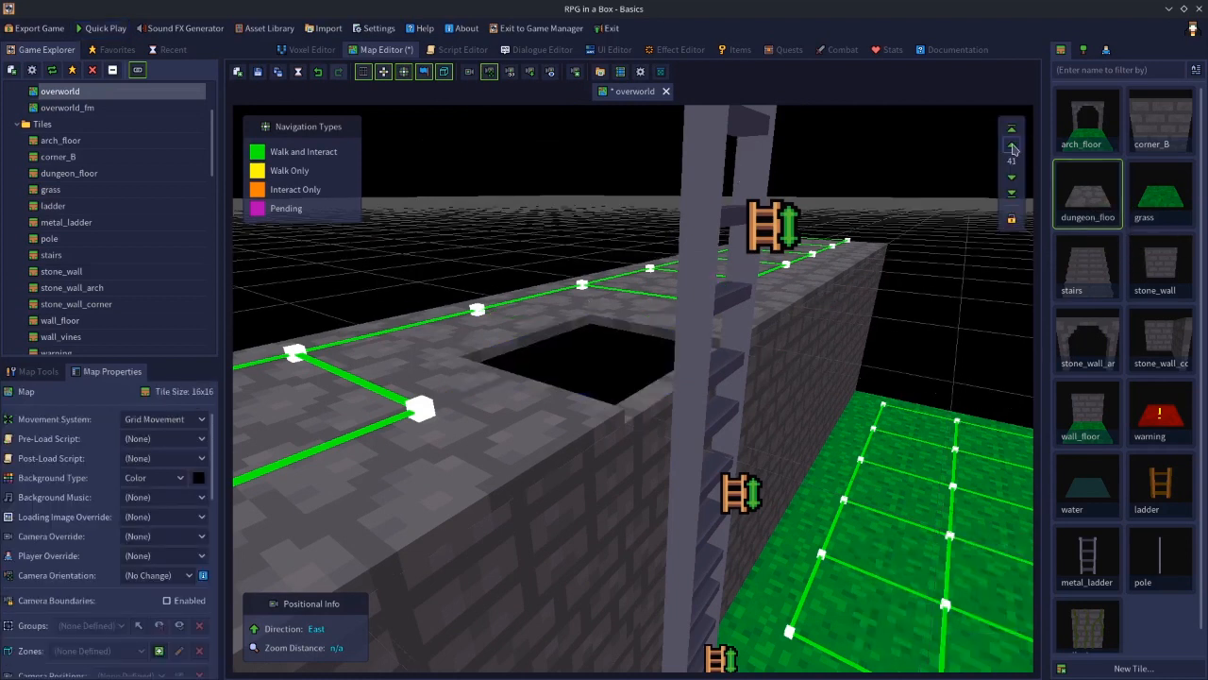
pyautogui.click(1012, 146)
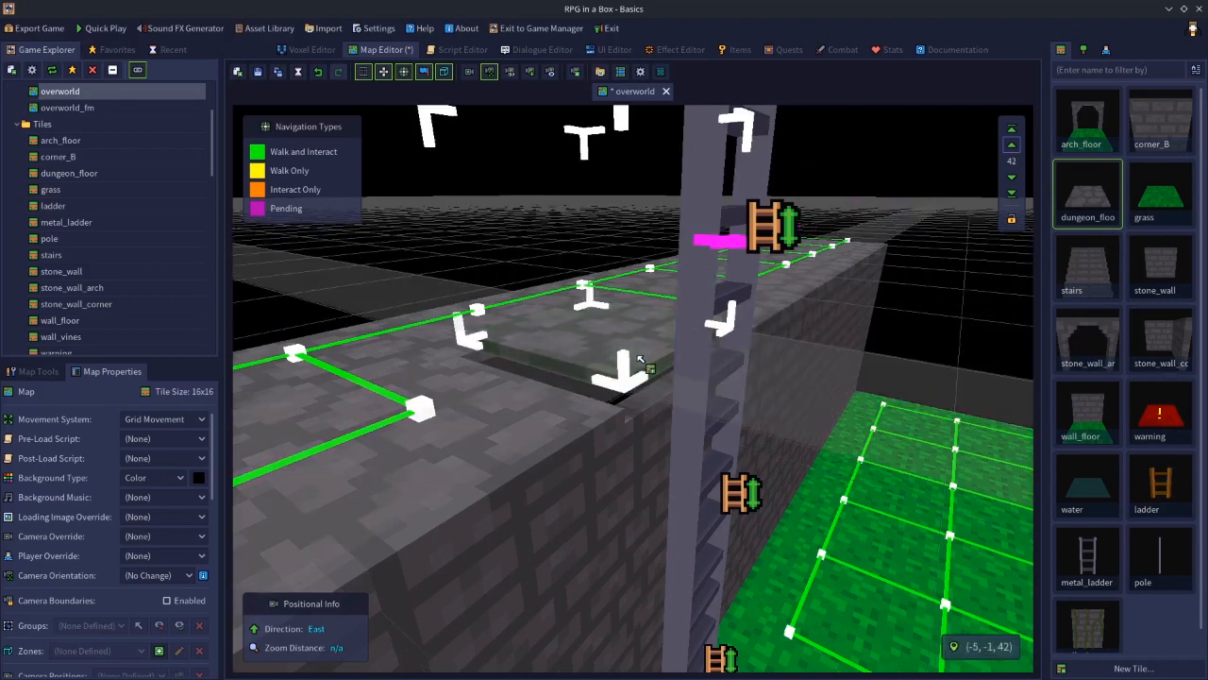
pyautogui.click(1012, 178)
pyautogui.click(1012, 177)
pyautogui.click(1012, 178)
pyautogui.click(1012, 178)
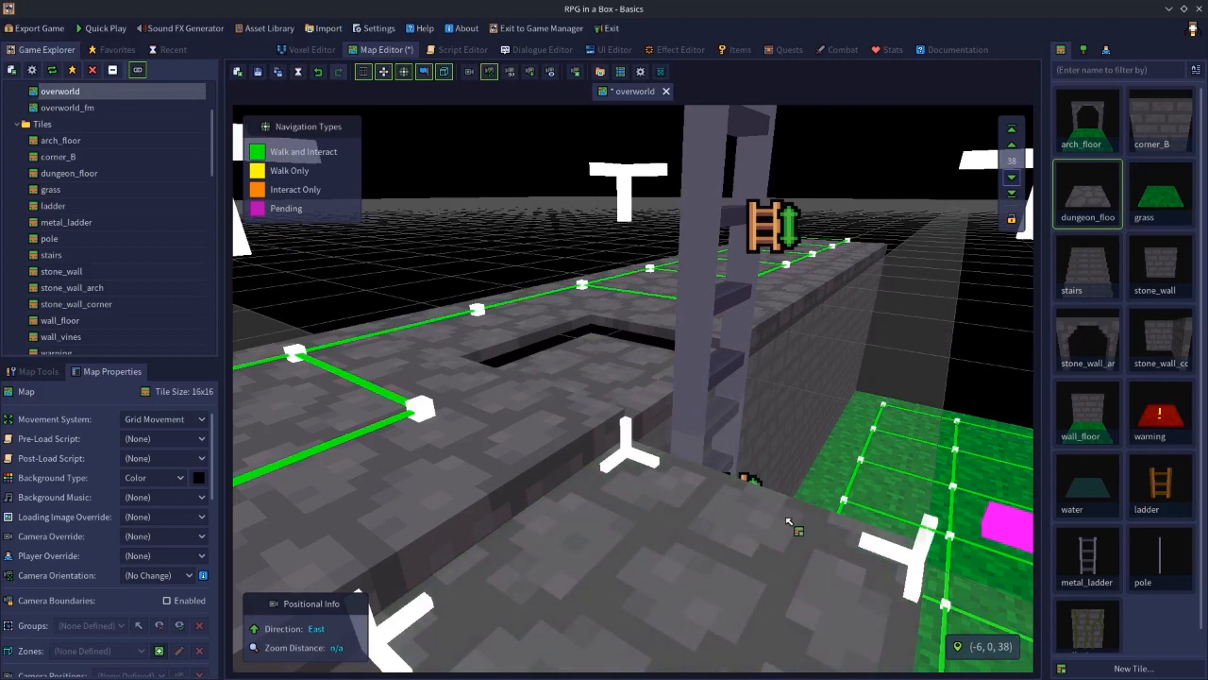
pyautogui.press('n')
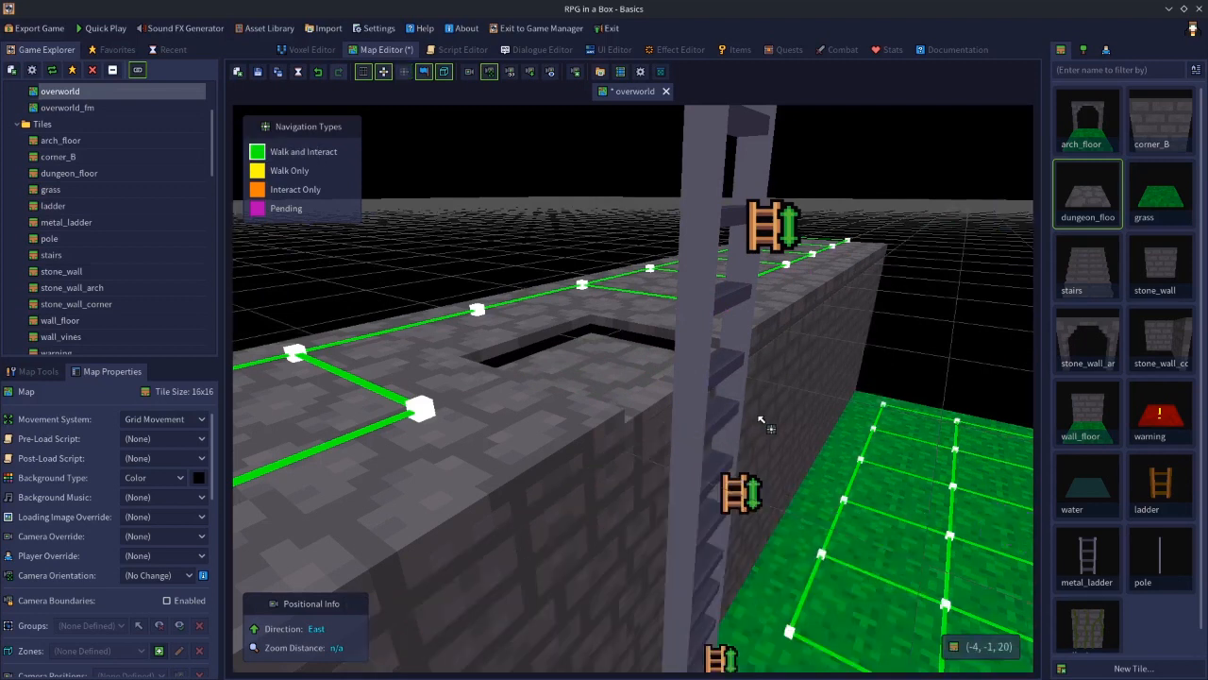
pyautogui.press('s')
pyautogui.moveTo(759, 419); pyautogui.dragTo(723, 441, button='right')
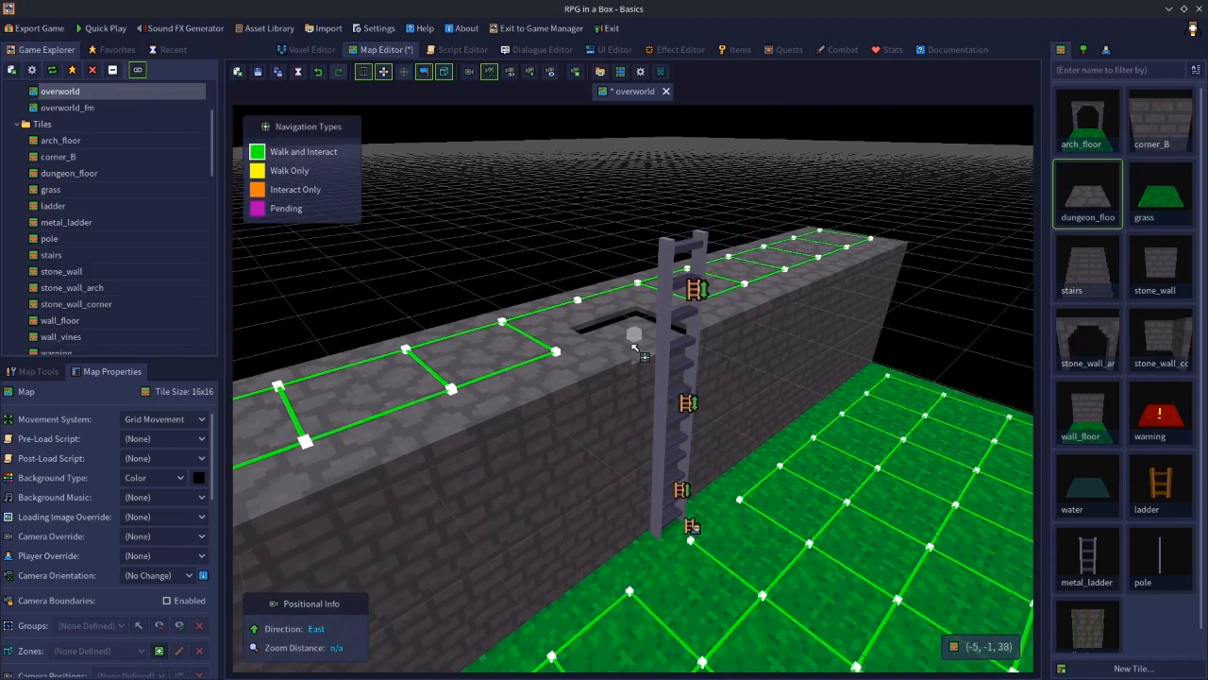
pyautogui.click(634, 350)
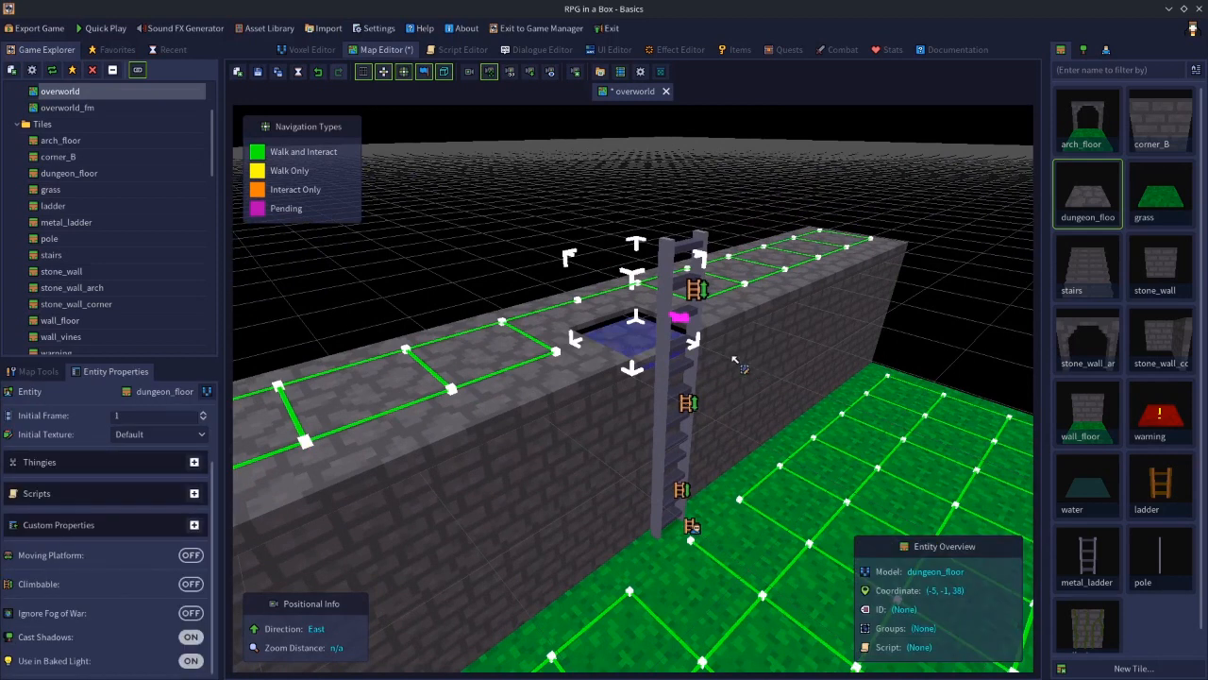
# Set the navigation interaction of the ladder top and the lowered floor tile to Climb
pyautogui.click(672, 295)
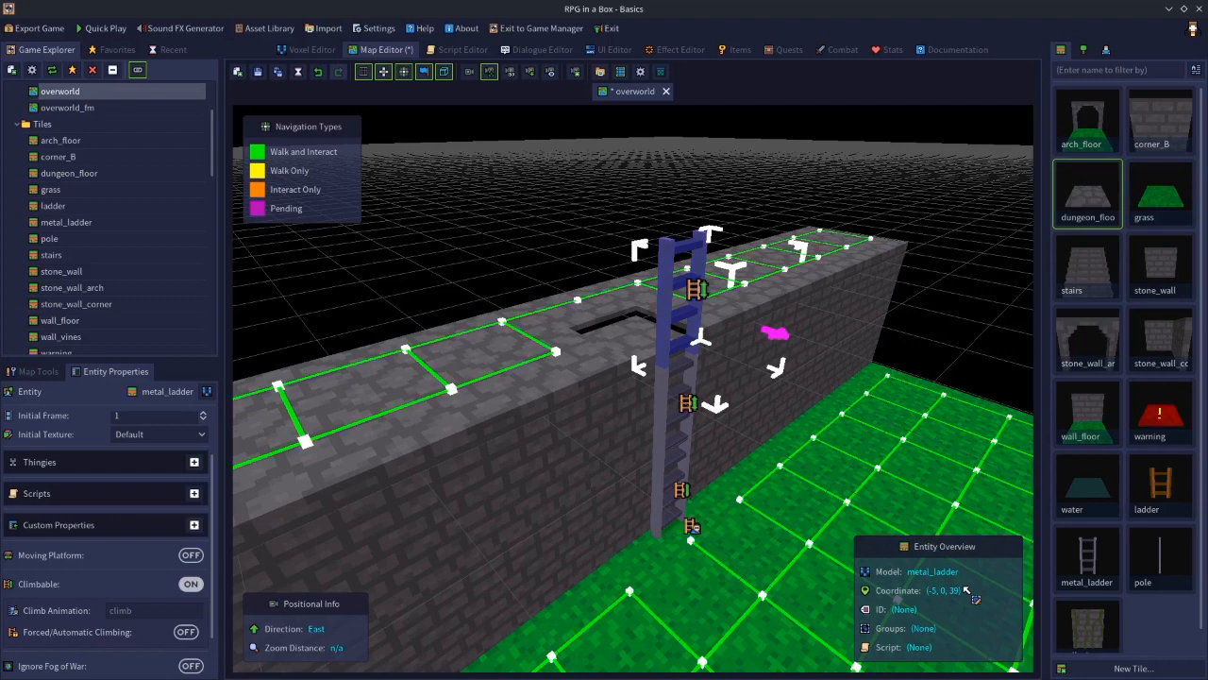
pyautogui.click(631, 345)
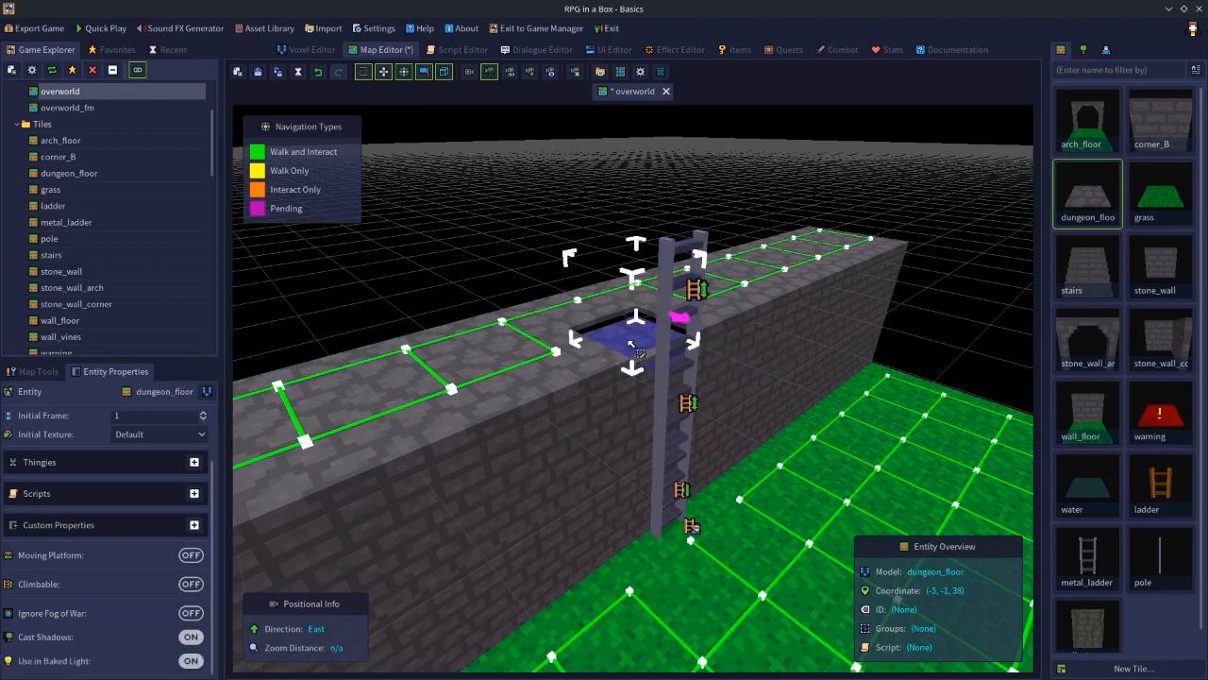
pyautogui.keyDown('shift'); pyautogui.click(664, 273); pyautogui.keyUp('shift')
pyautogui.rightClick(664, 274)
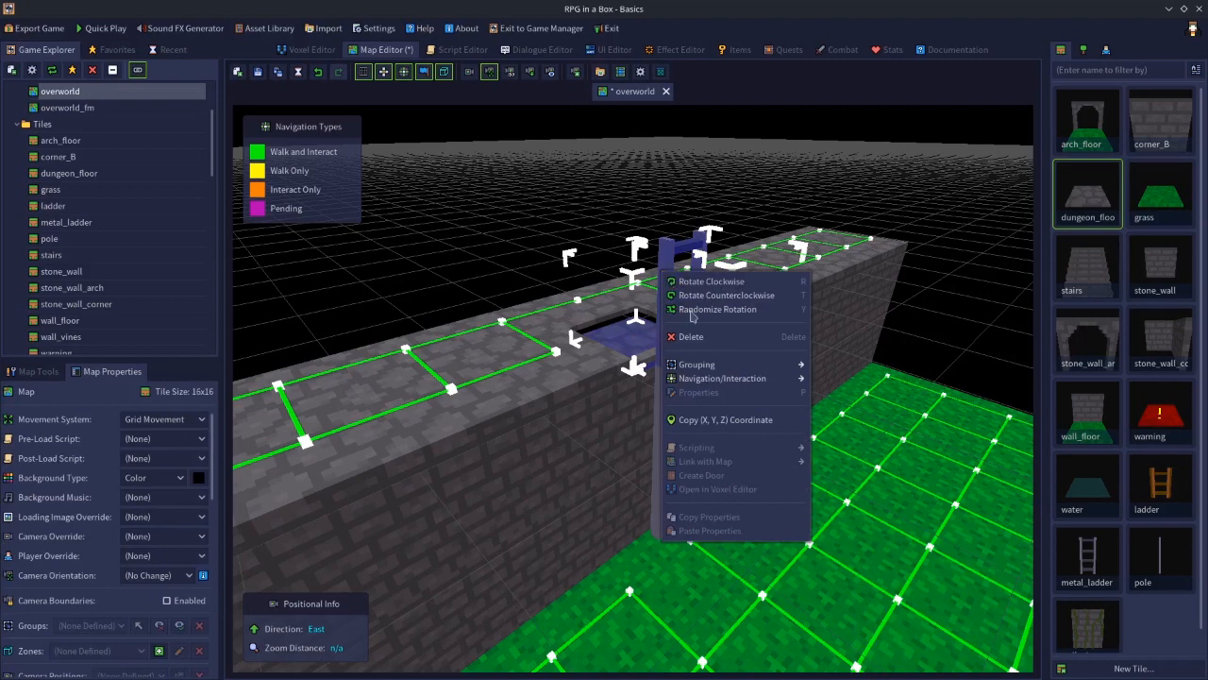
pyautogui.moveTo(755, 379)
pyautogui.click(839, 378)
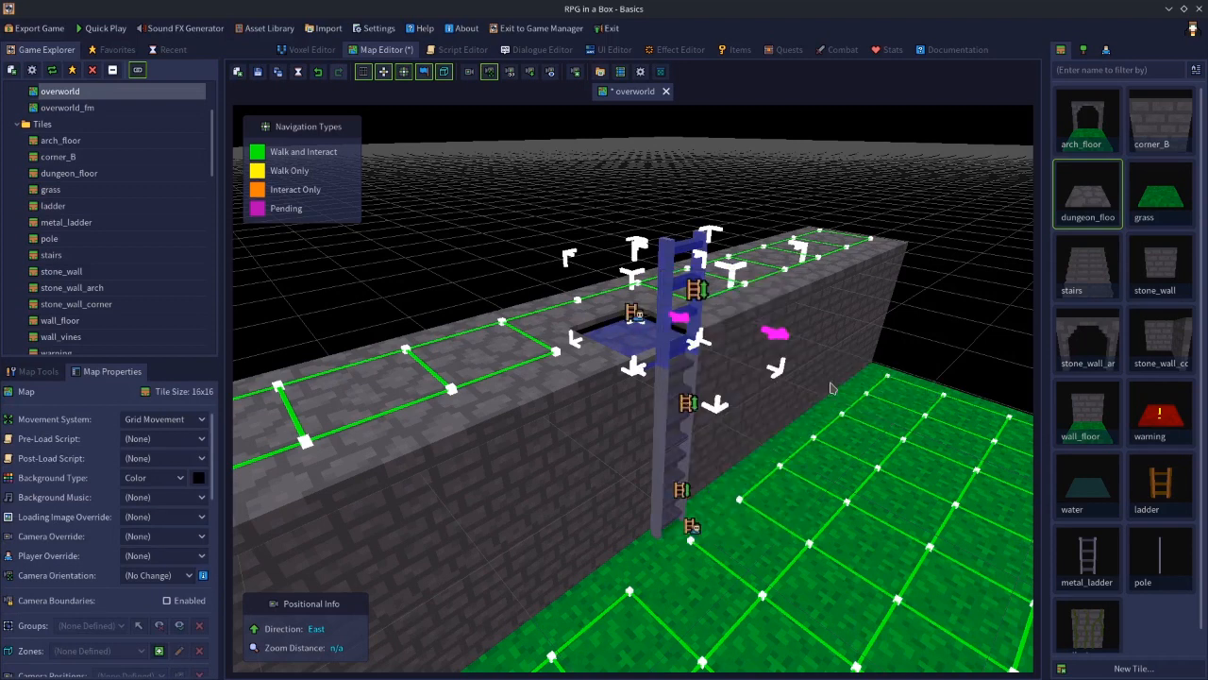
pyautogui.click(970, 353)
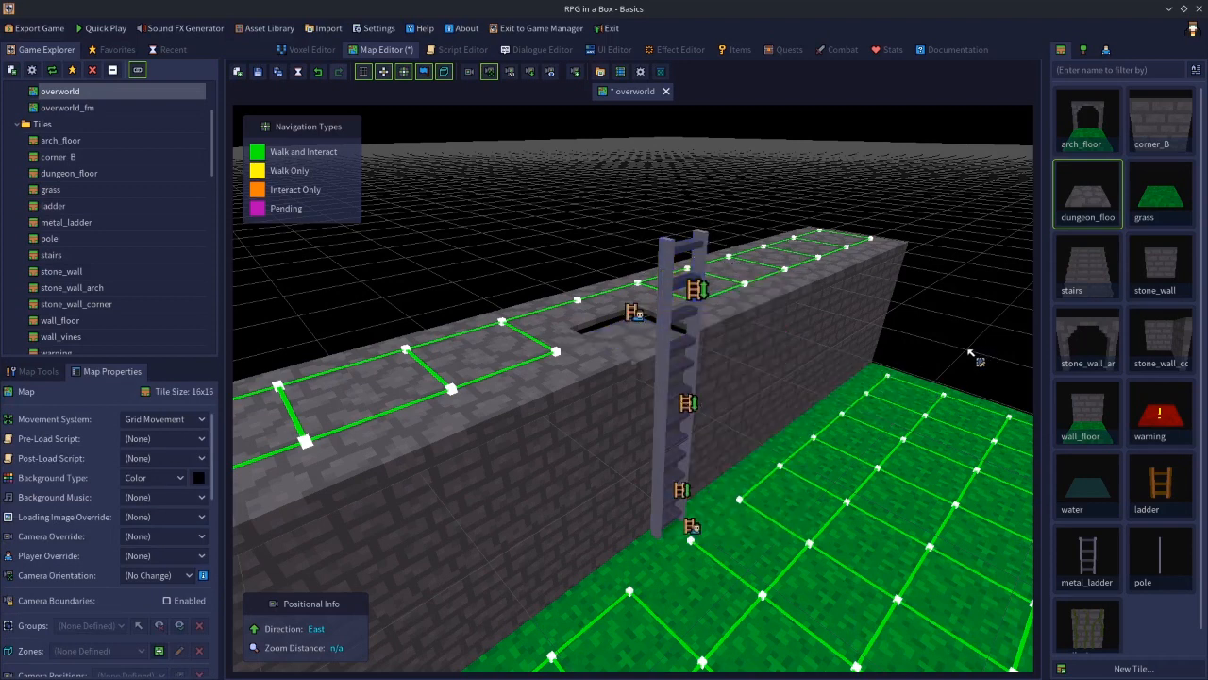
# Save the map and quick-play it again, climbing the ladder up onto the wall
pyautogui.click(257, 72)
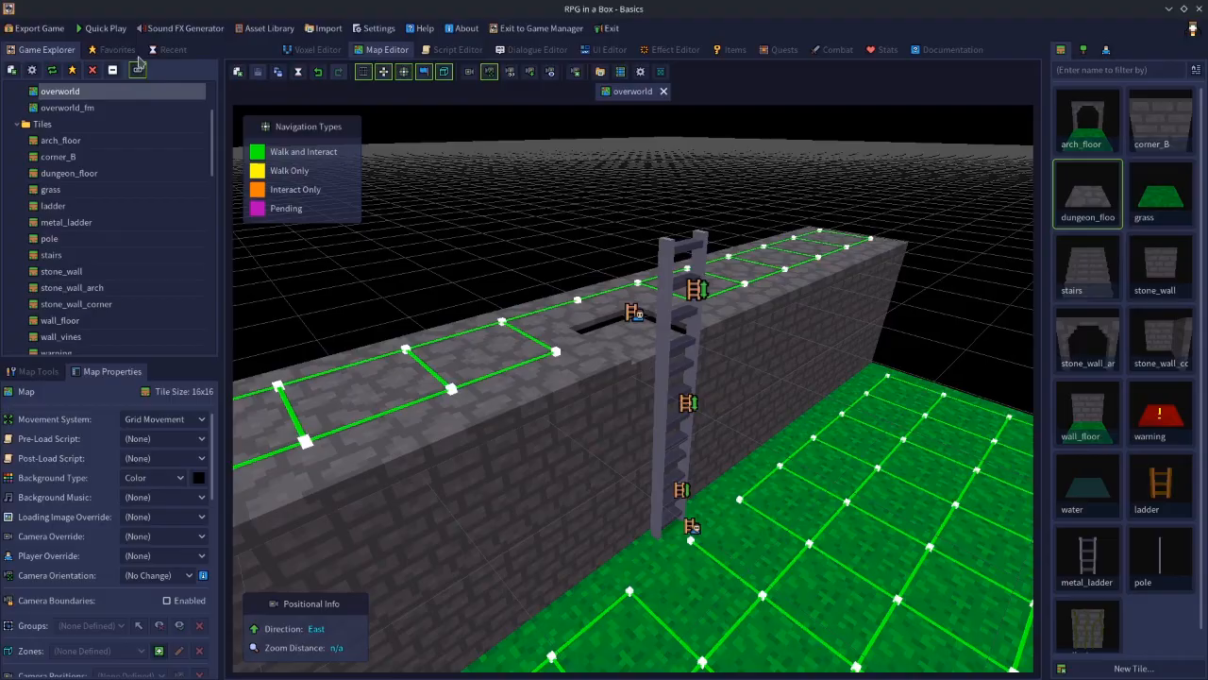
pyautogui.click(86, 35)
pyautogui.press('Up')
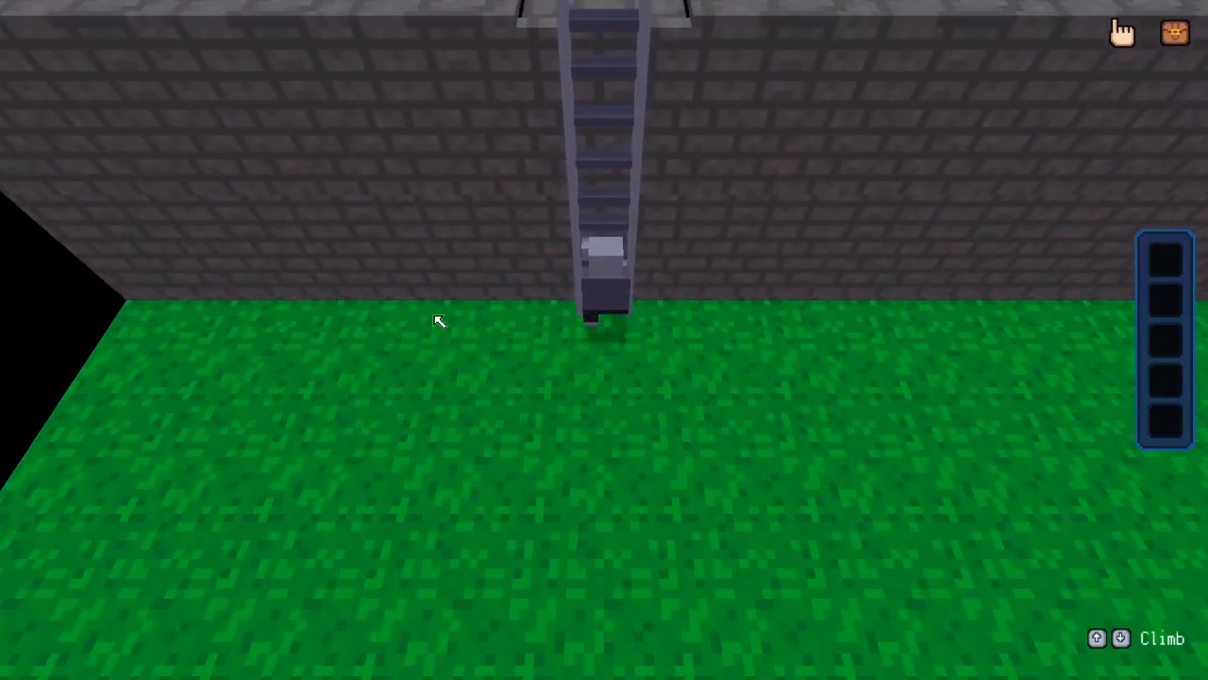
pyautogui.press('Up')
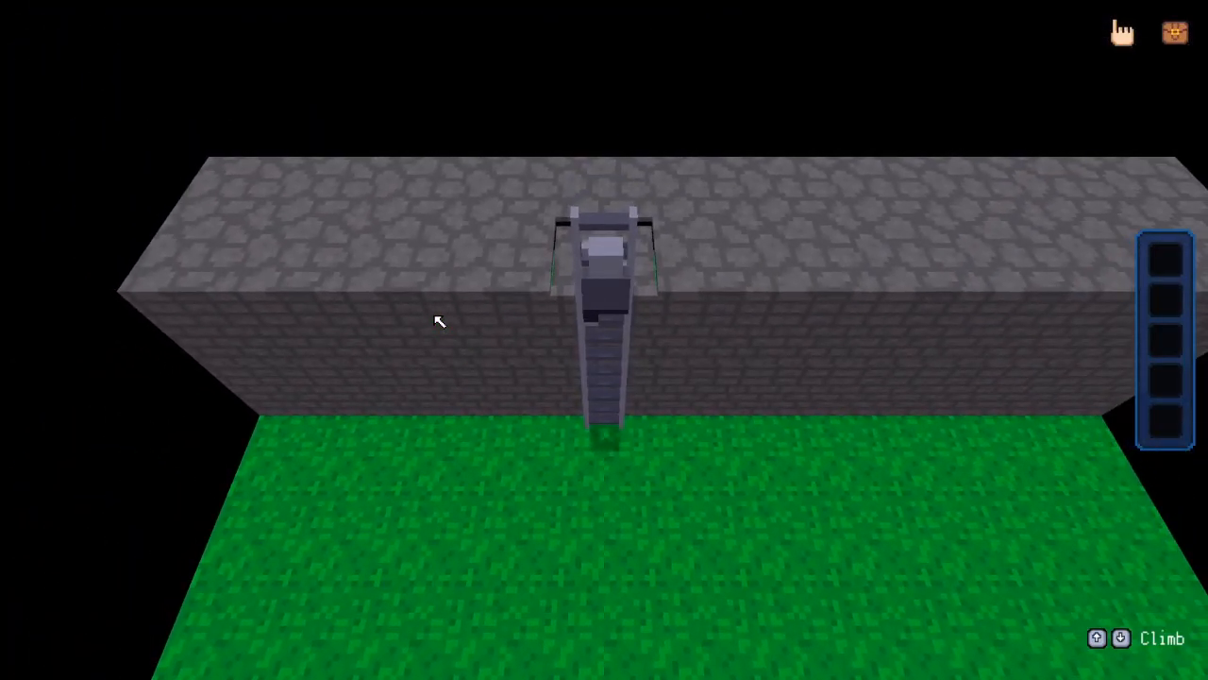
# Keep climbing at the top of the ladder to try getting onto the wall, then leave play mode
pyautogui.press('Up')
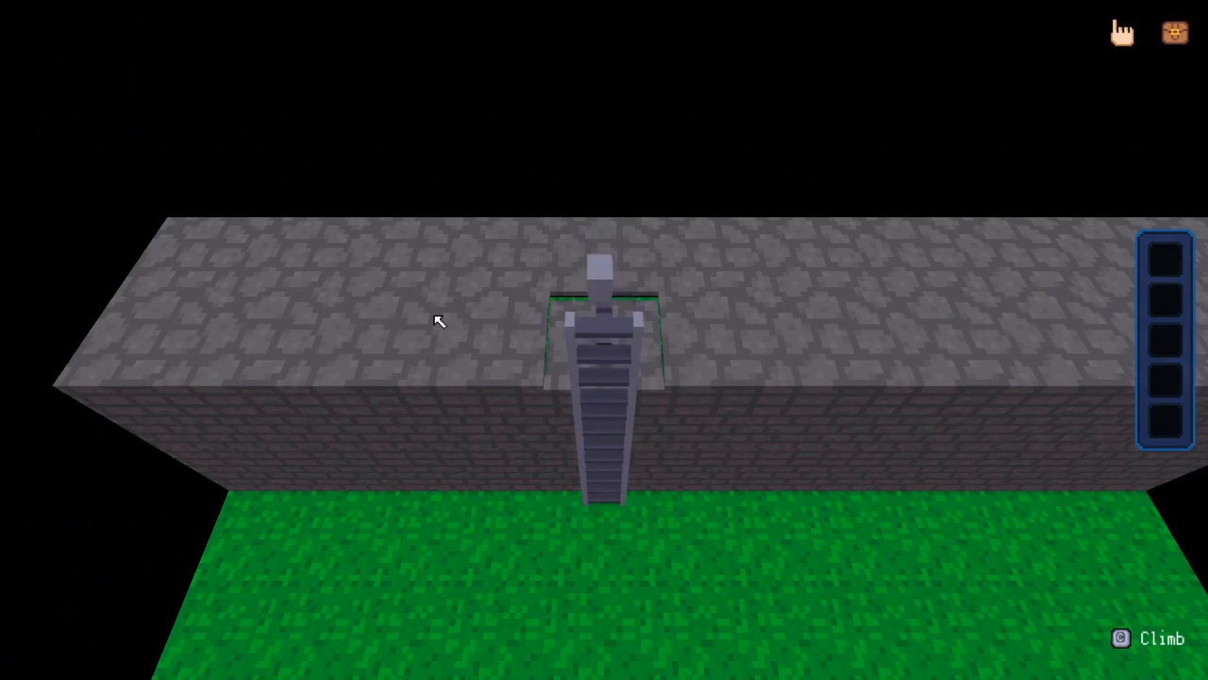
pyautogui.press('c')
pyautogui.press('Up')
pyautogui.press('c')
pyautogui.press('Up')
pyautogui.press('c')
pyautogui.press('Up')
pyautogui.press('c')
pyautogui.press('Up')
pyautogui.press('c')
pyautogui.press('Up')
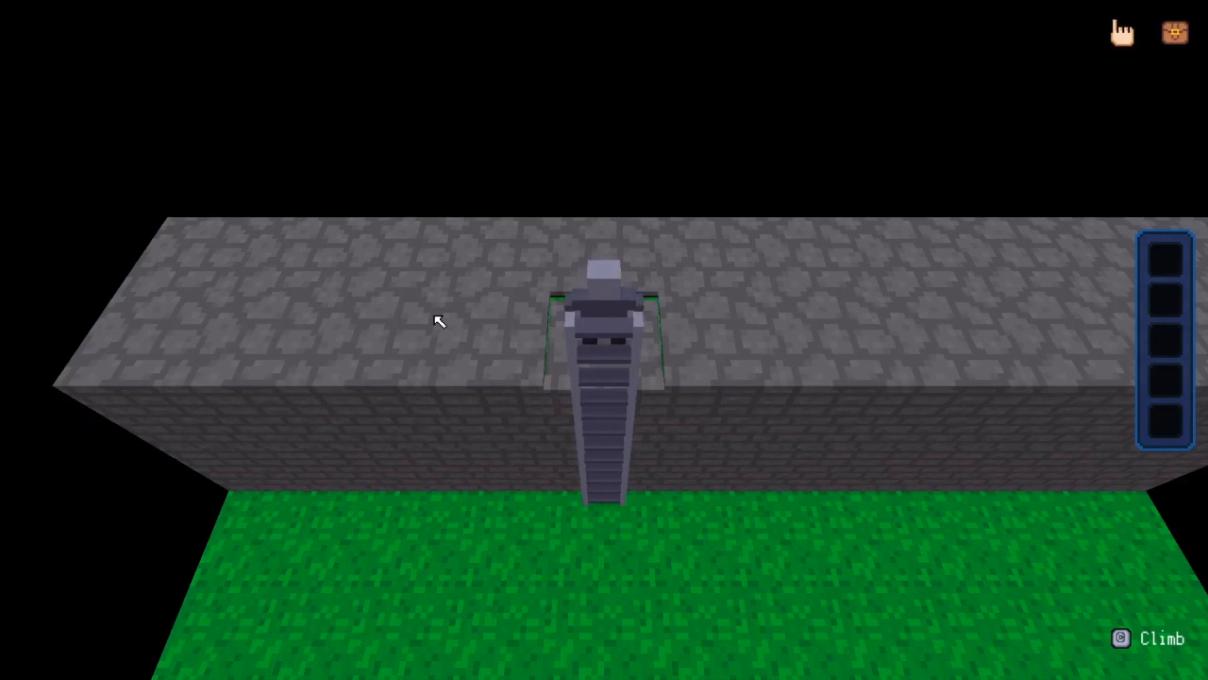
pyautogui.press('Escape')
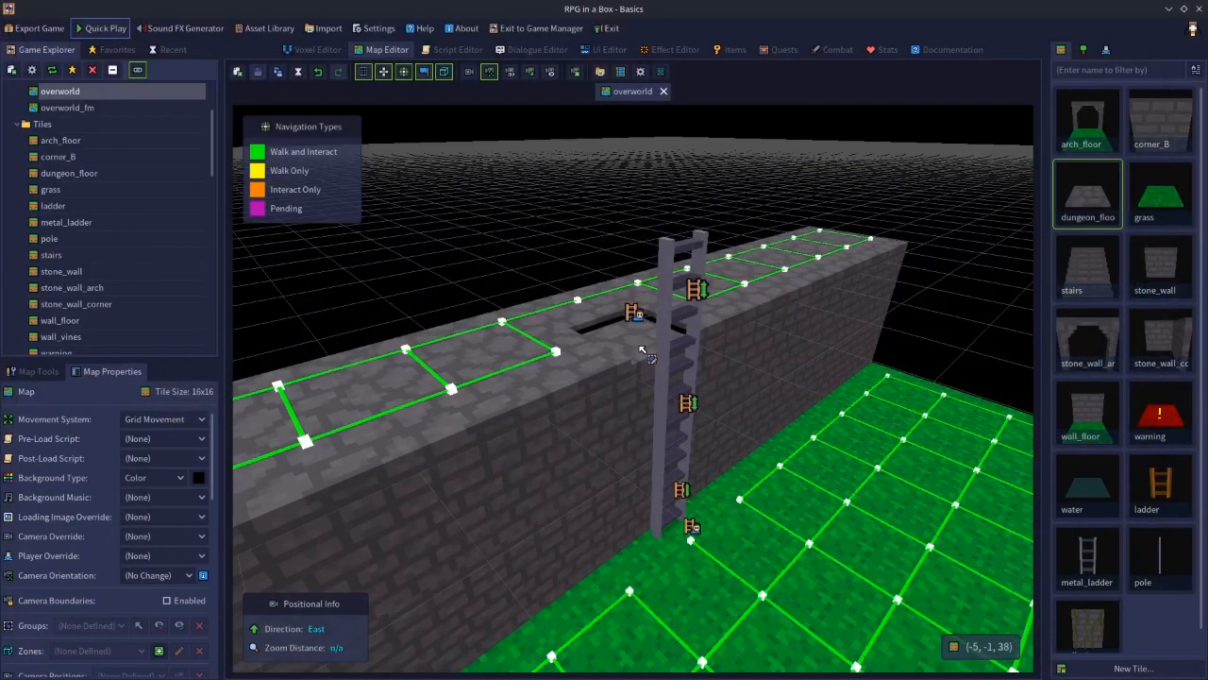
# Delete the lowered dungeon_floor tile on layer 38 beside the ladder top
pyautogui.click(645, 352)
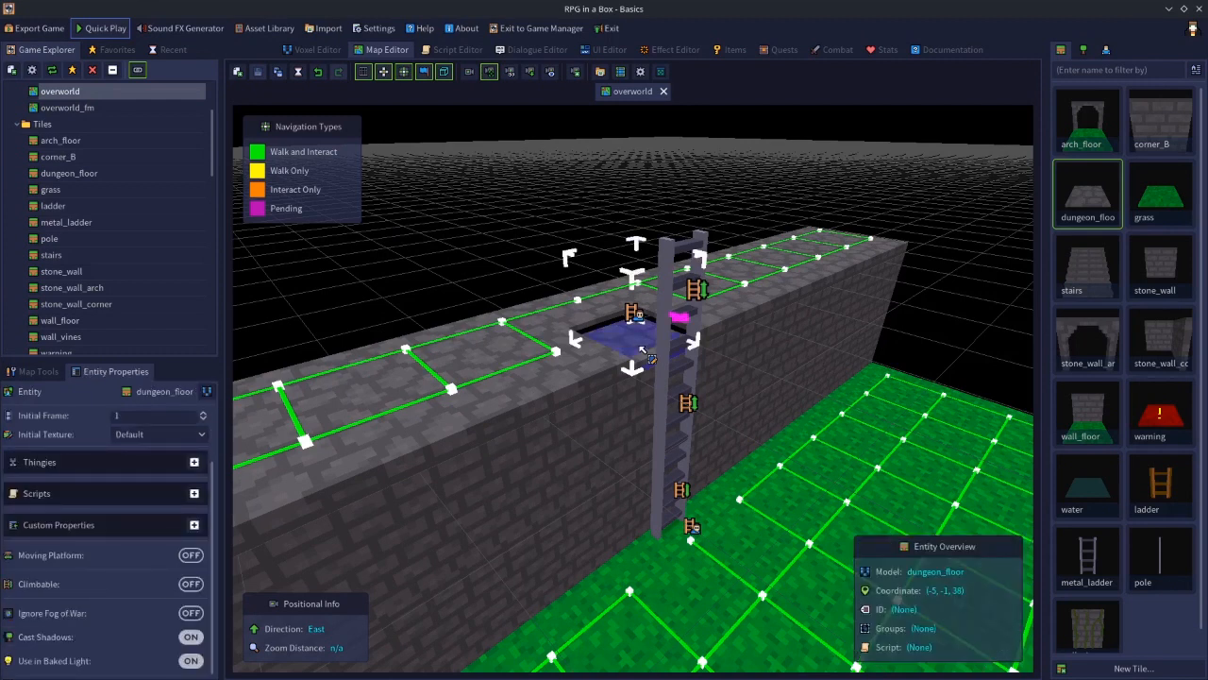
pyautogui.press('Delete')
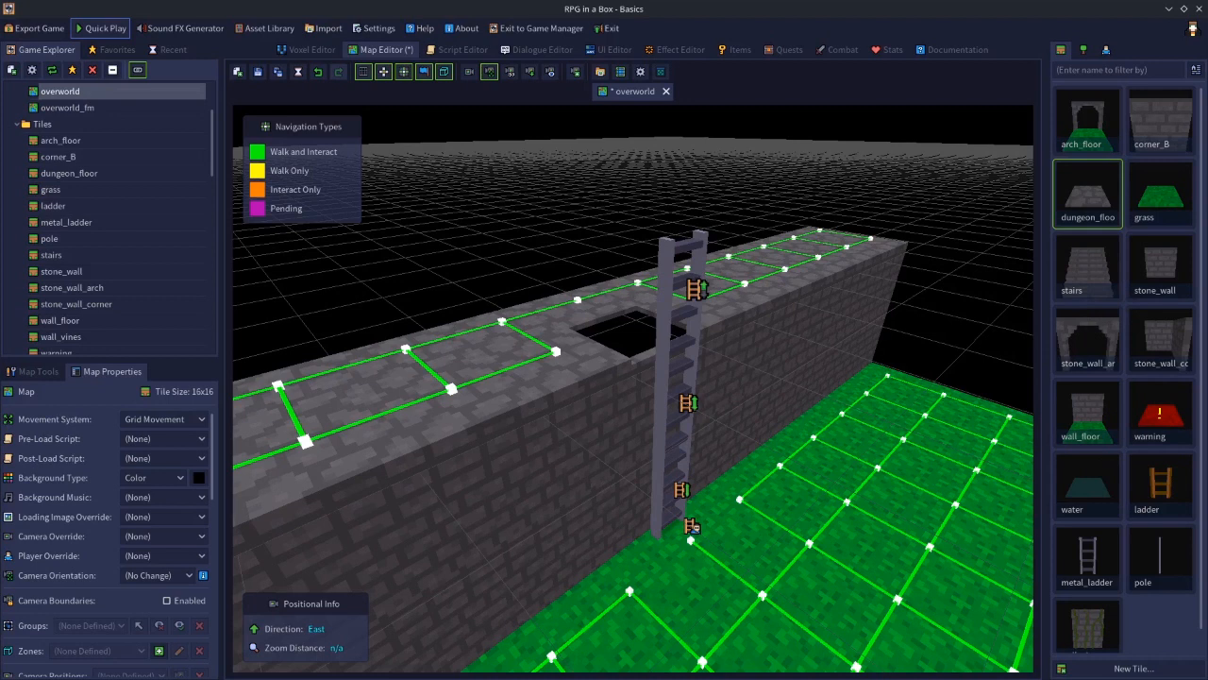
# Place a dungeon_floor tile on layer 39 in the gap in the wall top beside the ladder
pyautogui.click(1093, 194)
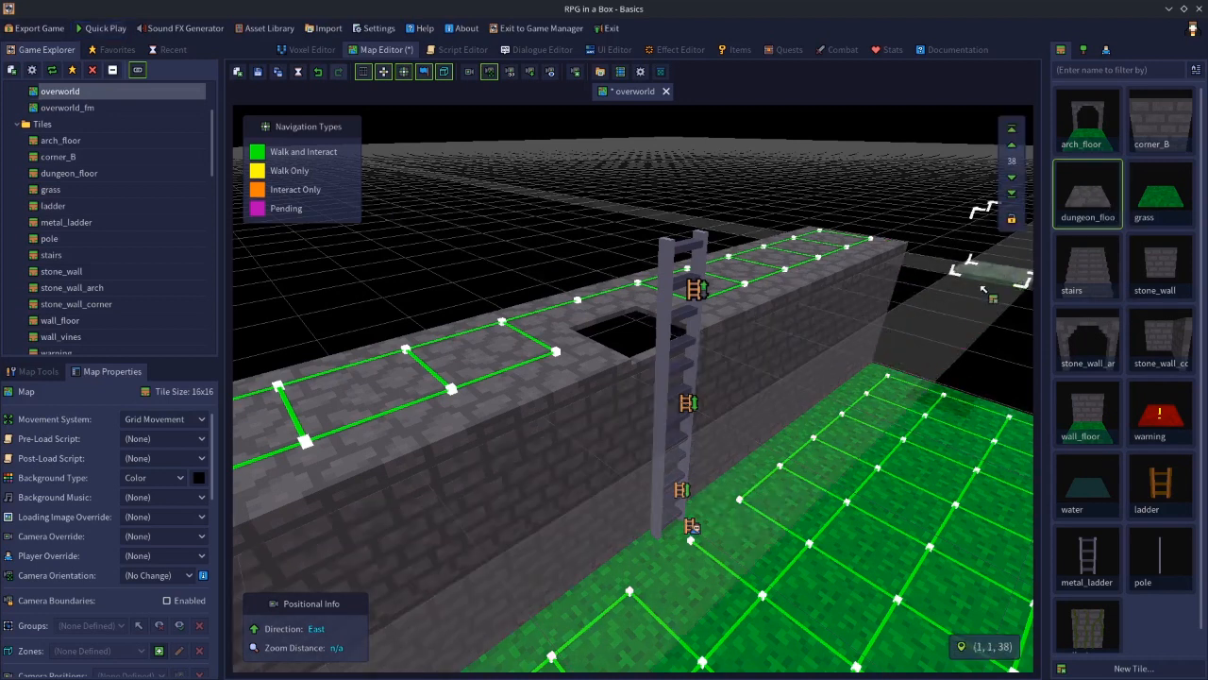
pyautogui.click(1011, 145)
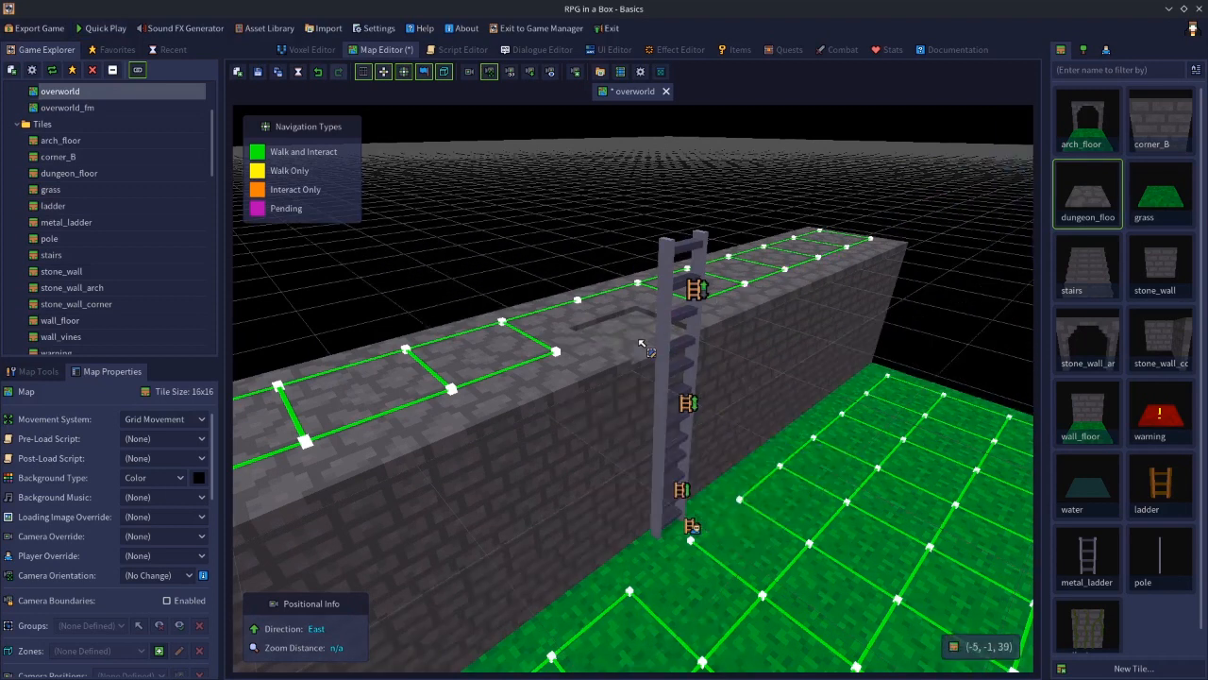
pyautogui.click(648, 348)
# Set the navigation interaction of the ladder segments and the new floor tile to Climb
pyautogui.click(678, 278)
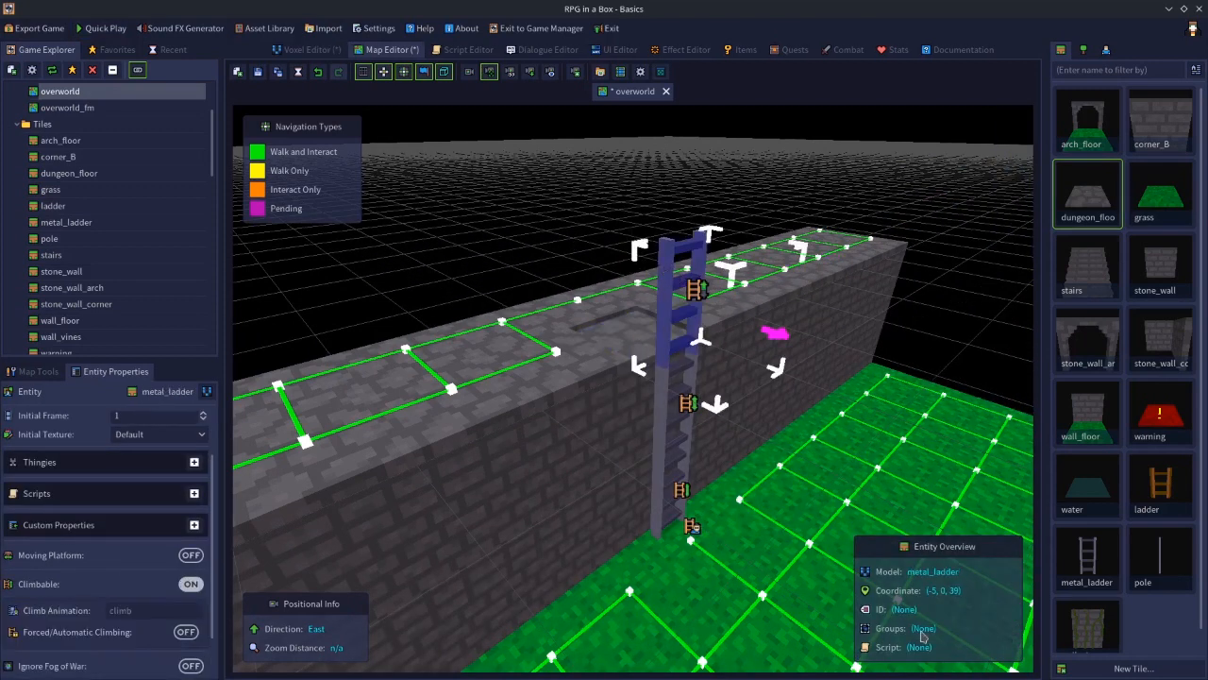
pyautogui.click(635, 333)
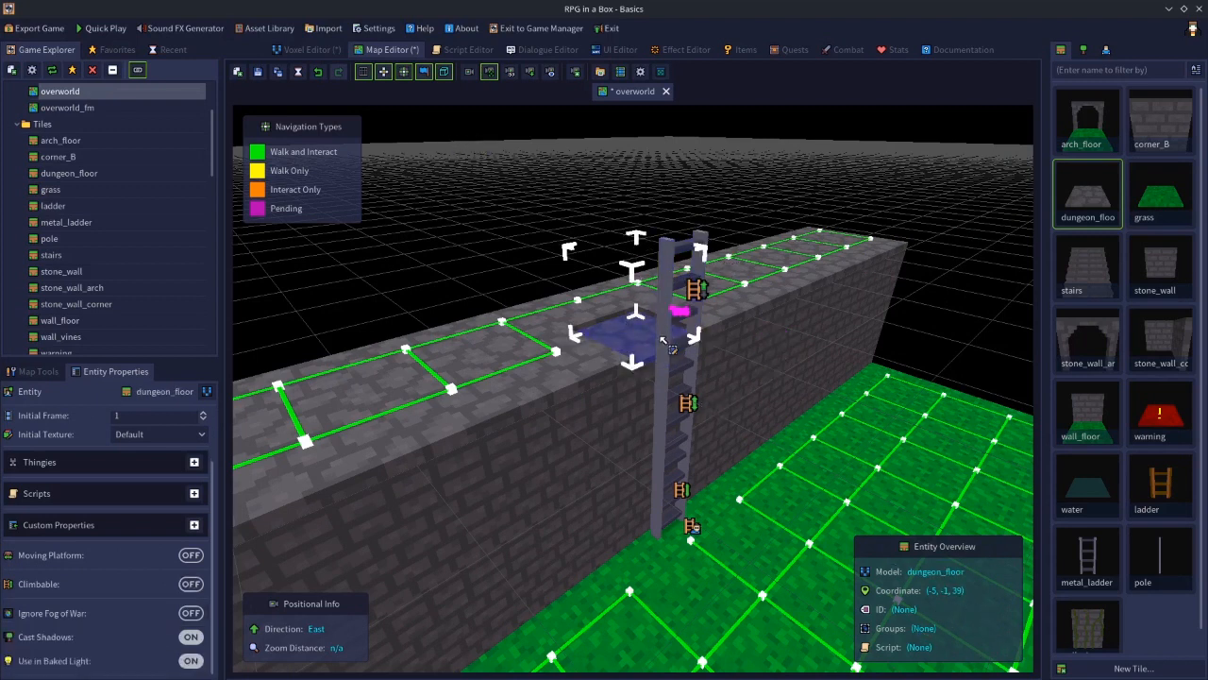
pyautogui.click(665, 272)
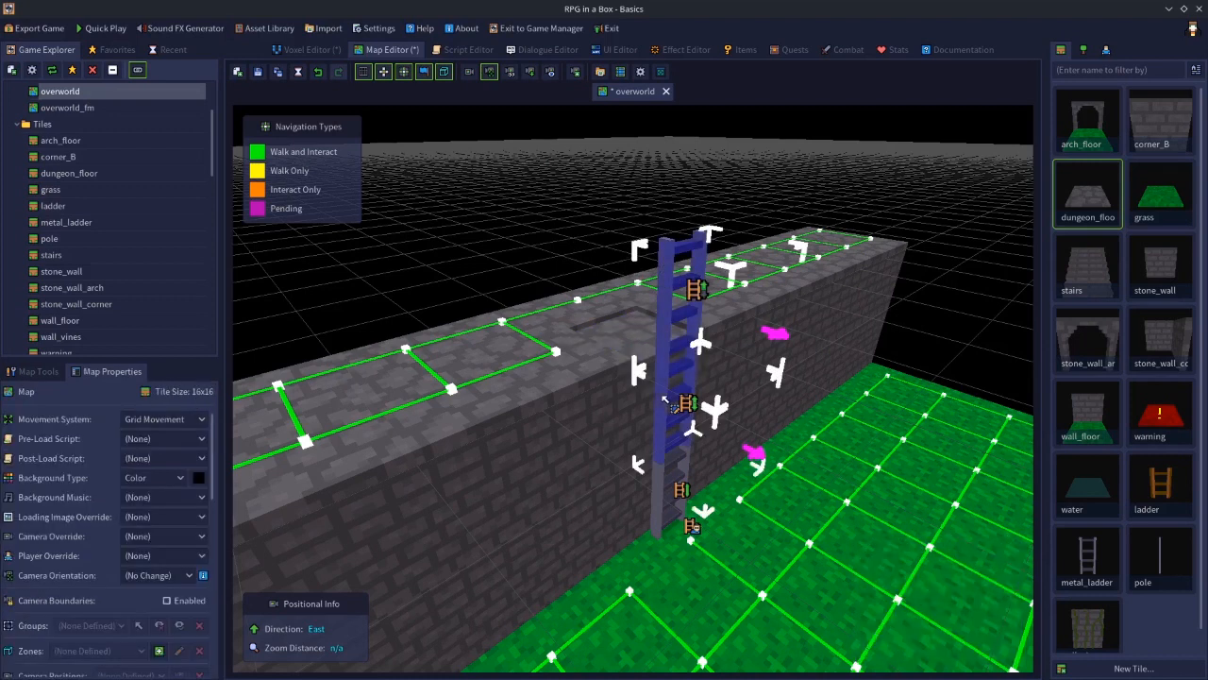
pyautogui.rightClick(665, 397)
pyautogui.moveTo(779, 505)
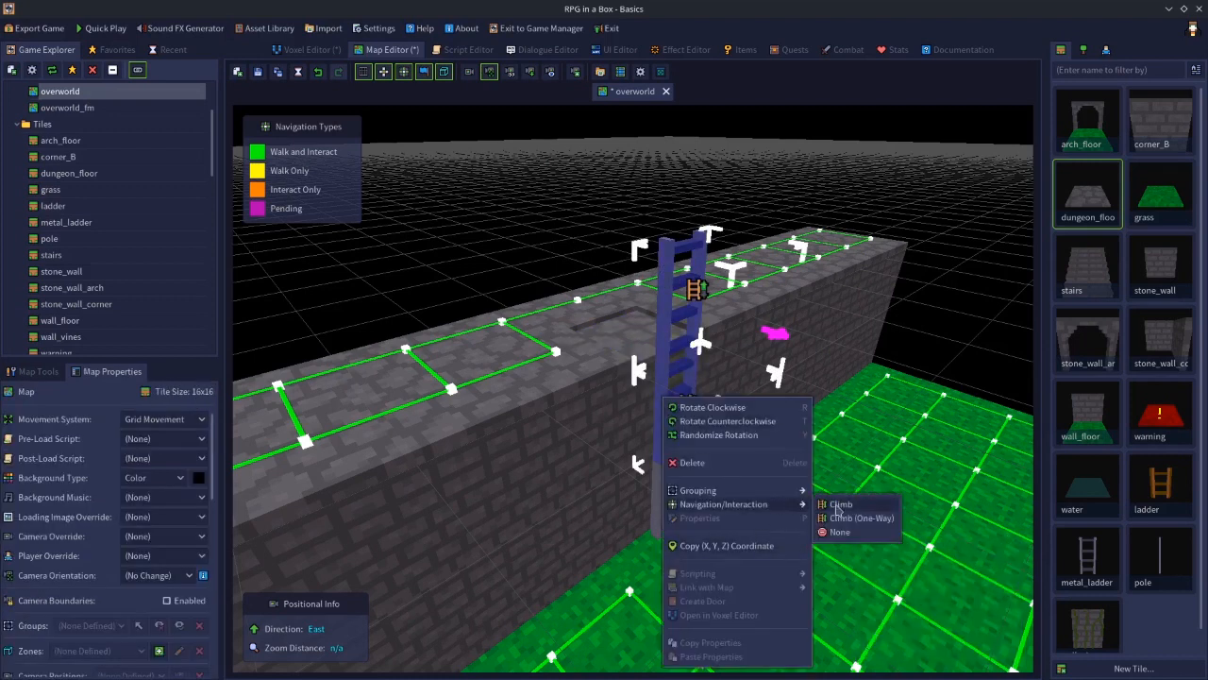
pyautogui.click(836, 508)
pyautogui.click(615, 323)
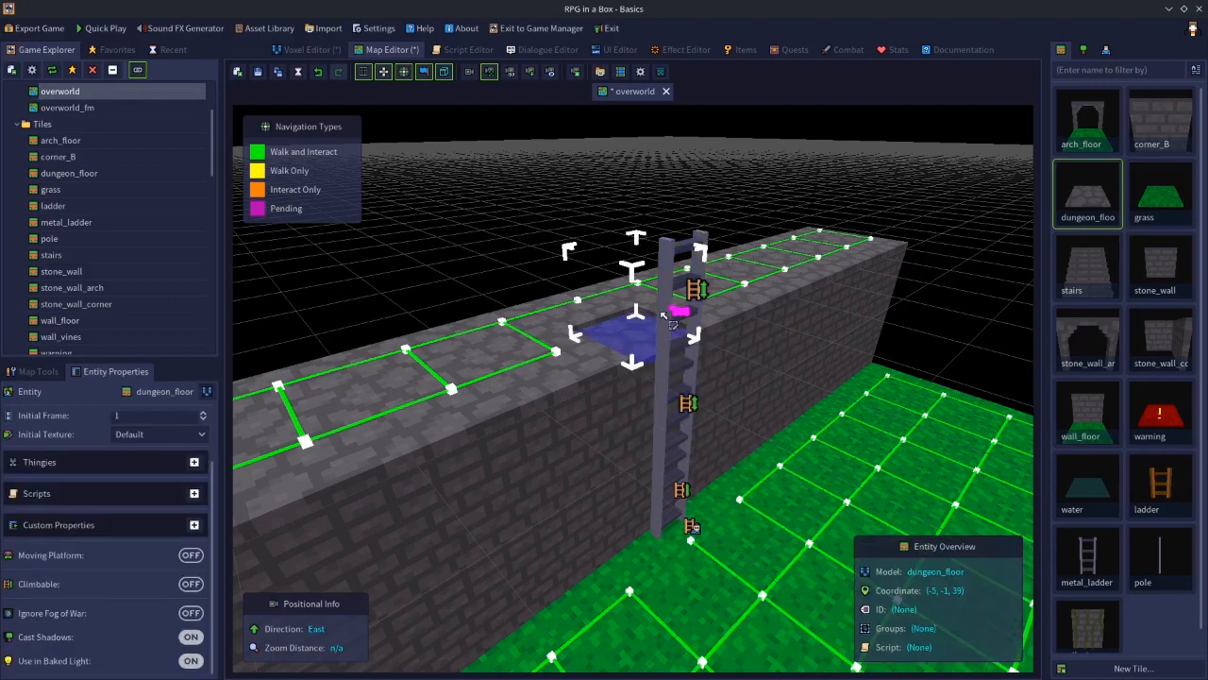
pyautogui.keyDown('shift'); pyautogui.click(663, 267); pyautogui.keyUp('shift')
pyautogui.rightClick(662, 267)
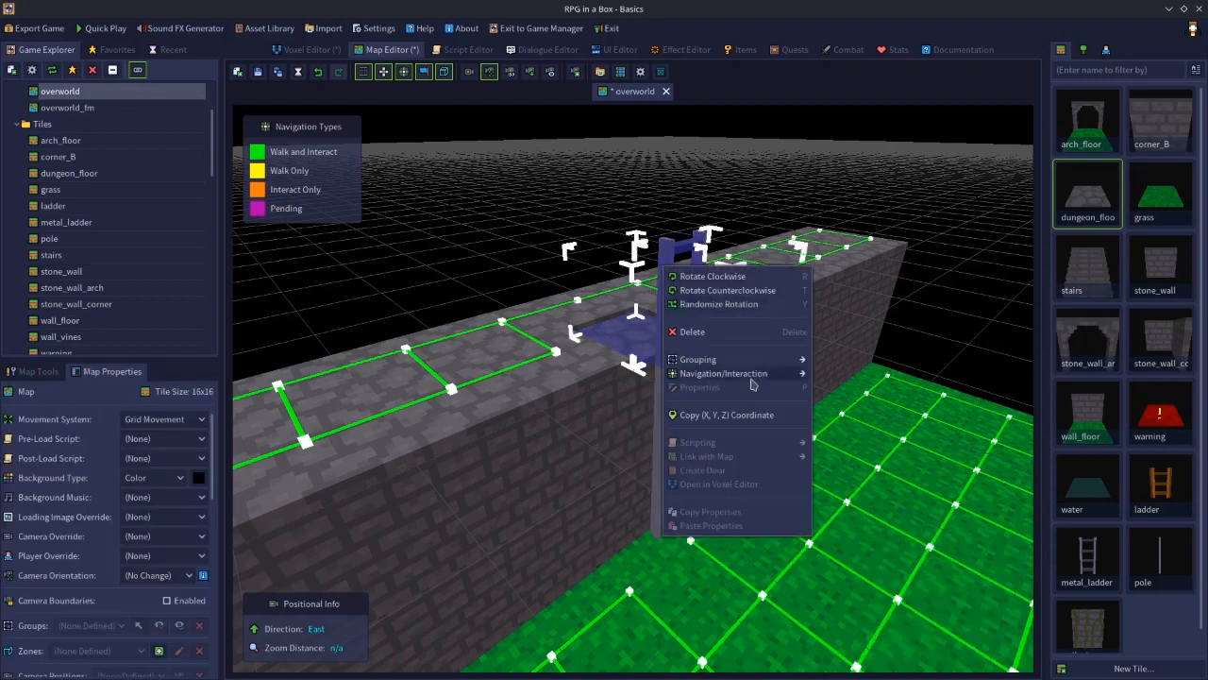
pyautogui.moveTo(764, 374)
pyautogui.click(836, 376)
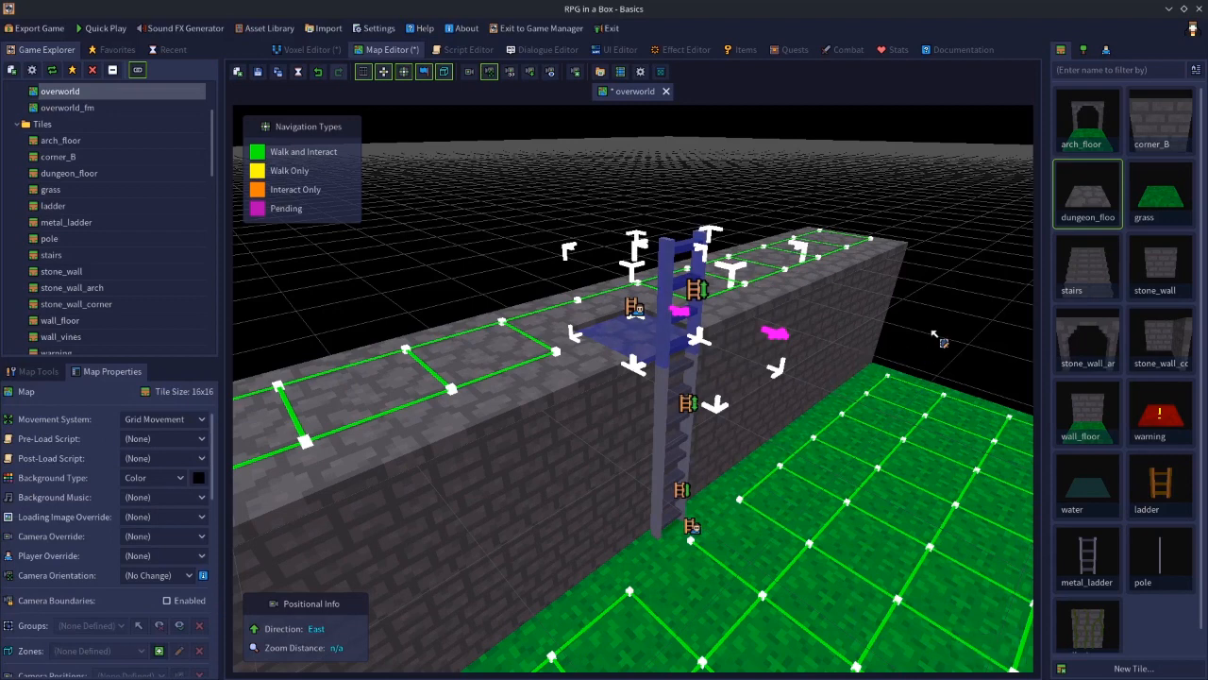
pyautogui.click(944, 342)
# Save the map and quick-play it, climbing up and down the ladder before exiting
pyautogui.click(258, 73)
pyautogui.click(104, 30)
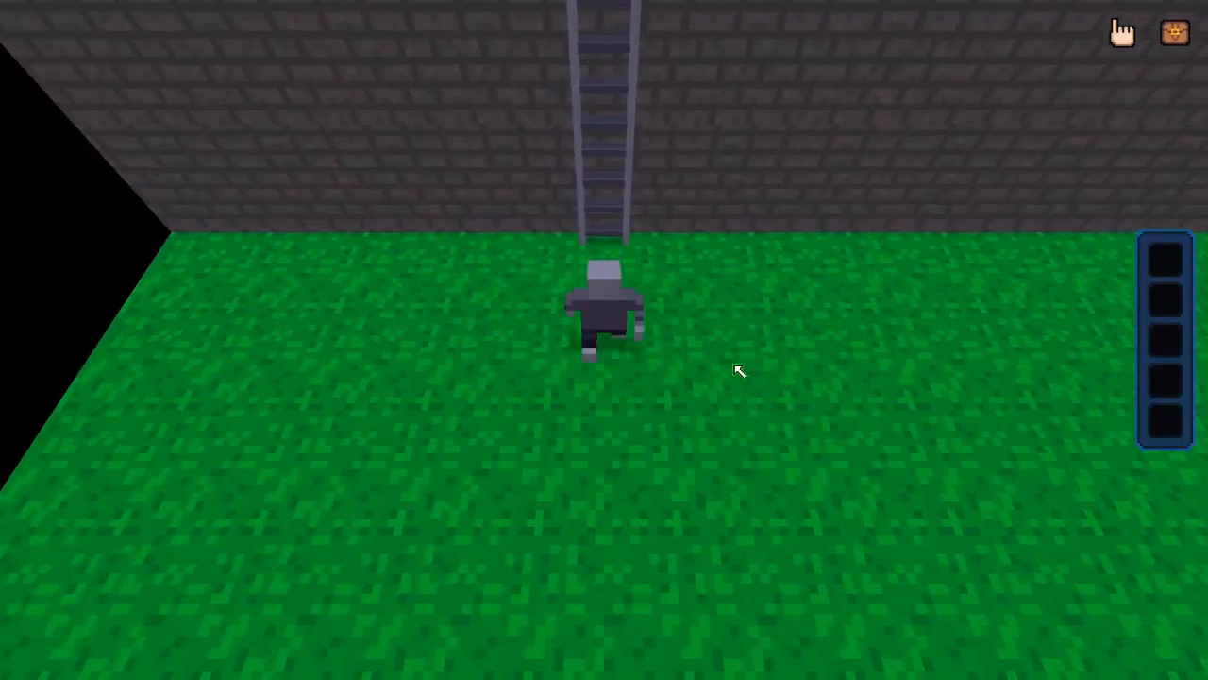
pyautogui.press('Up')
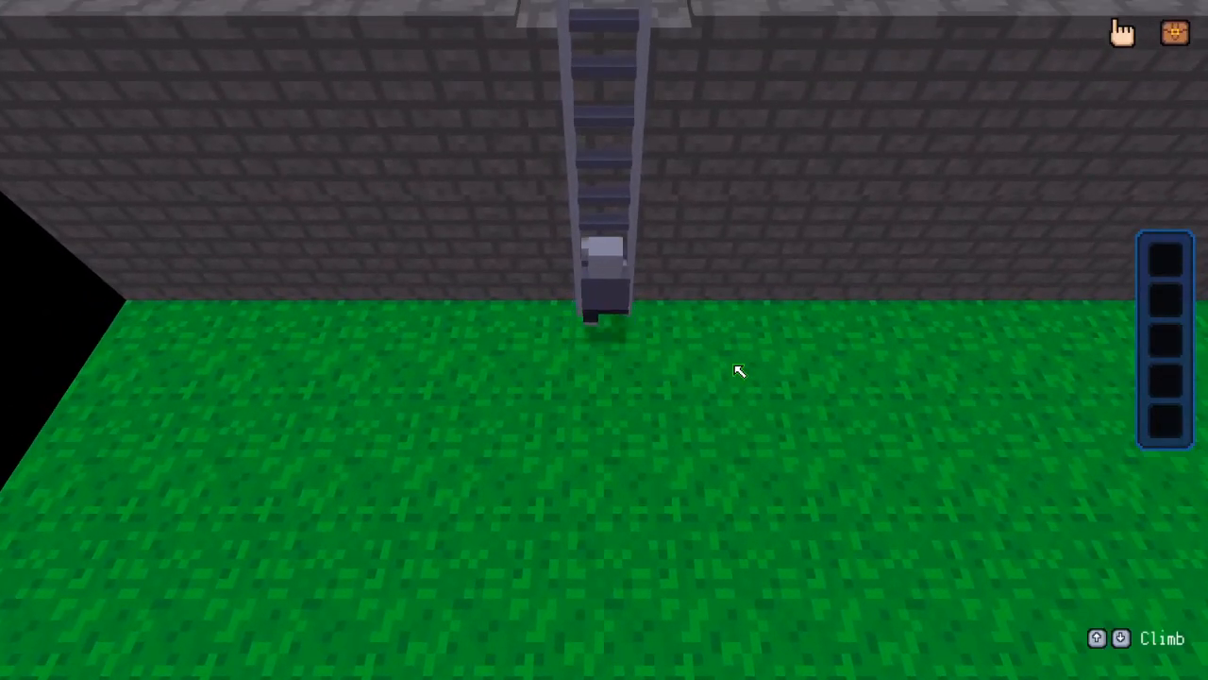
pyautogui.press('Up')
pyautogui.press('Down')
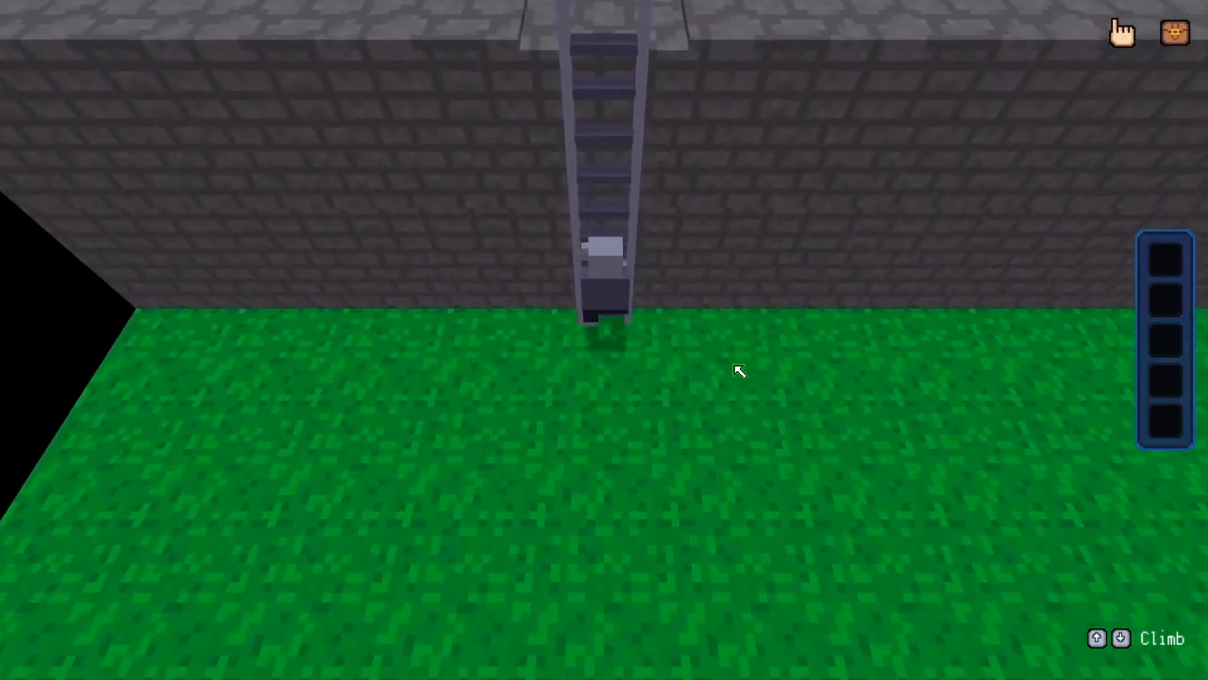
pyautogui.press('Down')
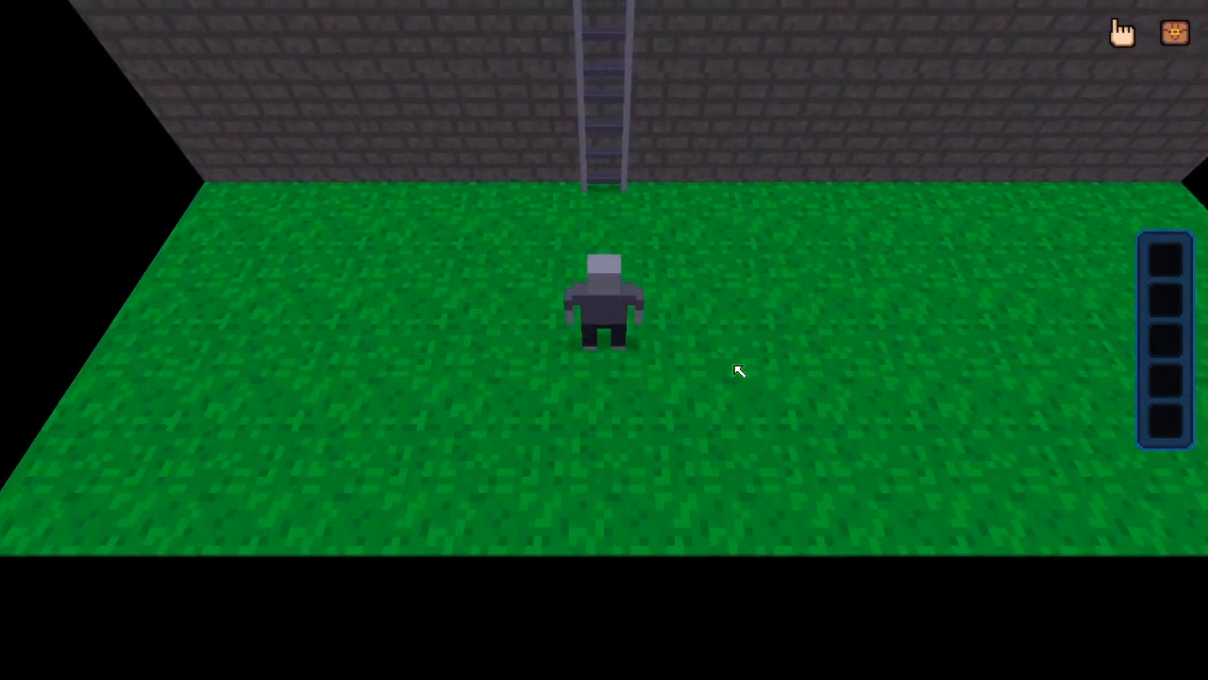
pyautogui.press('Up')
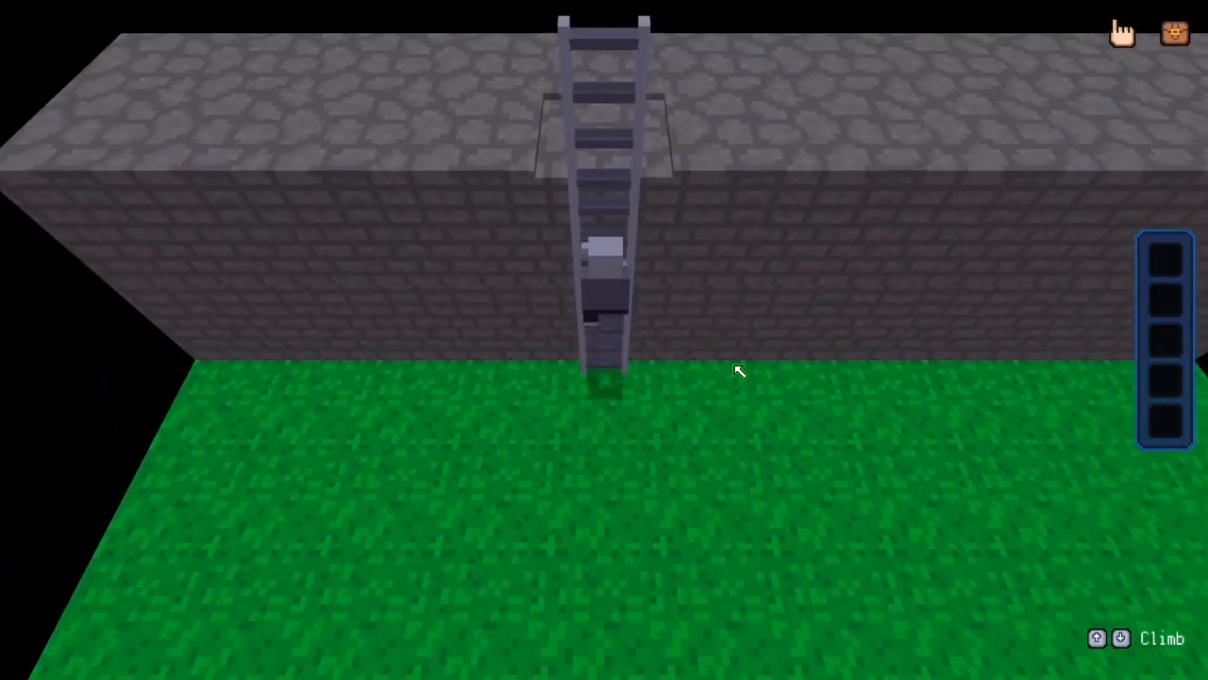
pyautogui.press('Up')
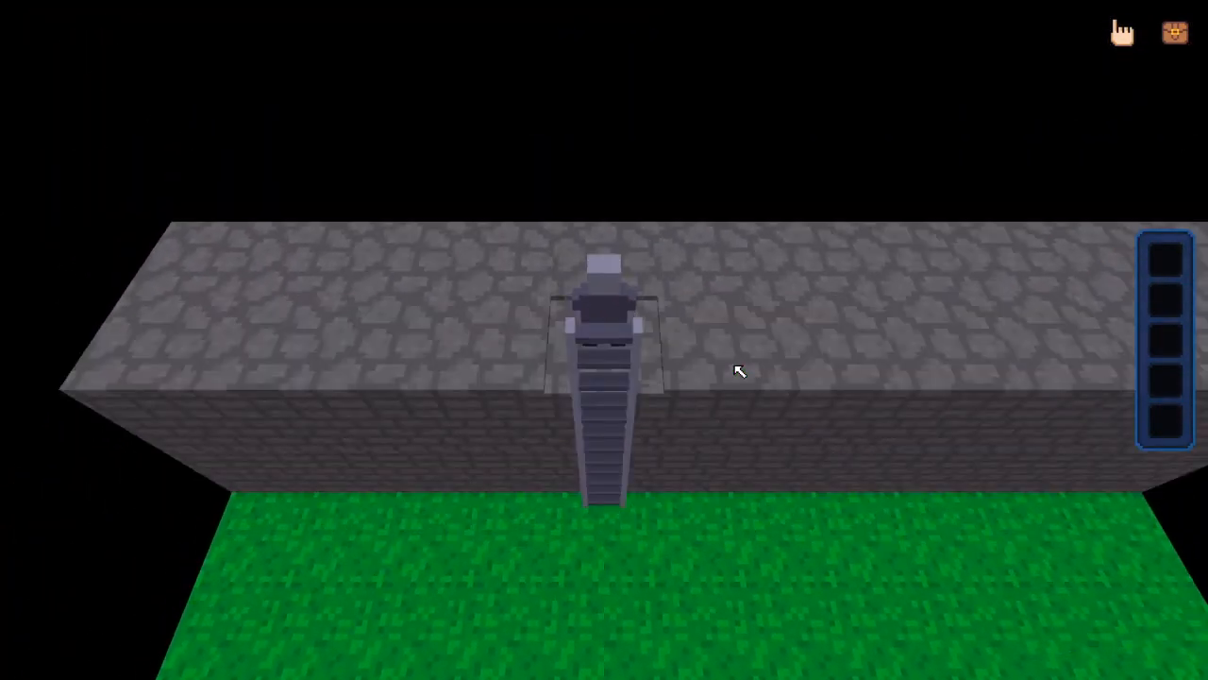
pyautogui.press('Down')
pyautogui.press('Escape')
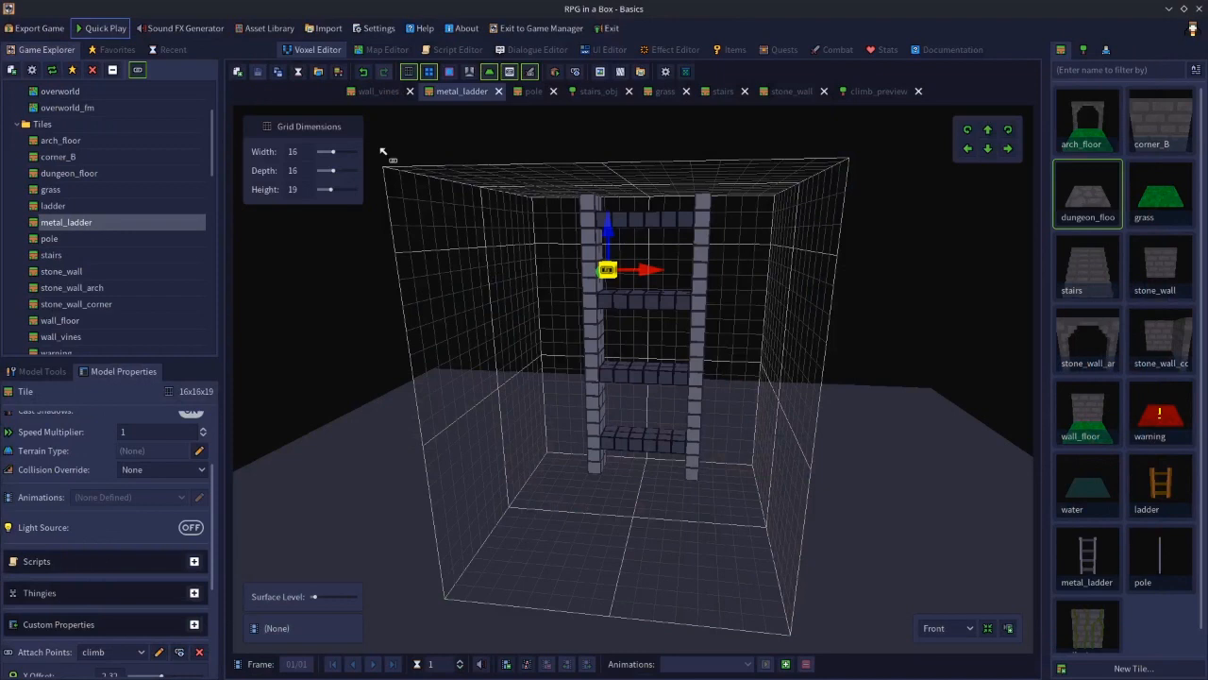
# In the map editor, delete the ladder's top segment together with the floor tile beside it
pyautogui.click(382, 50)
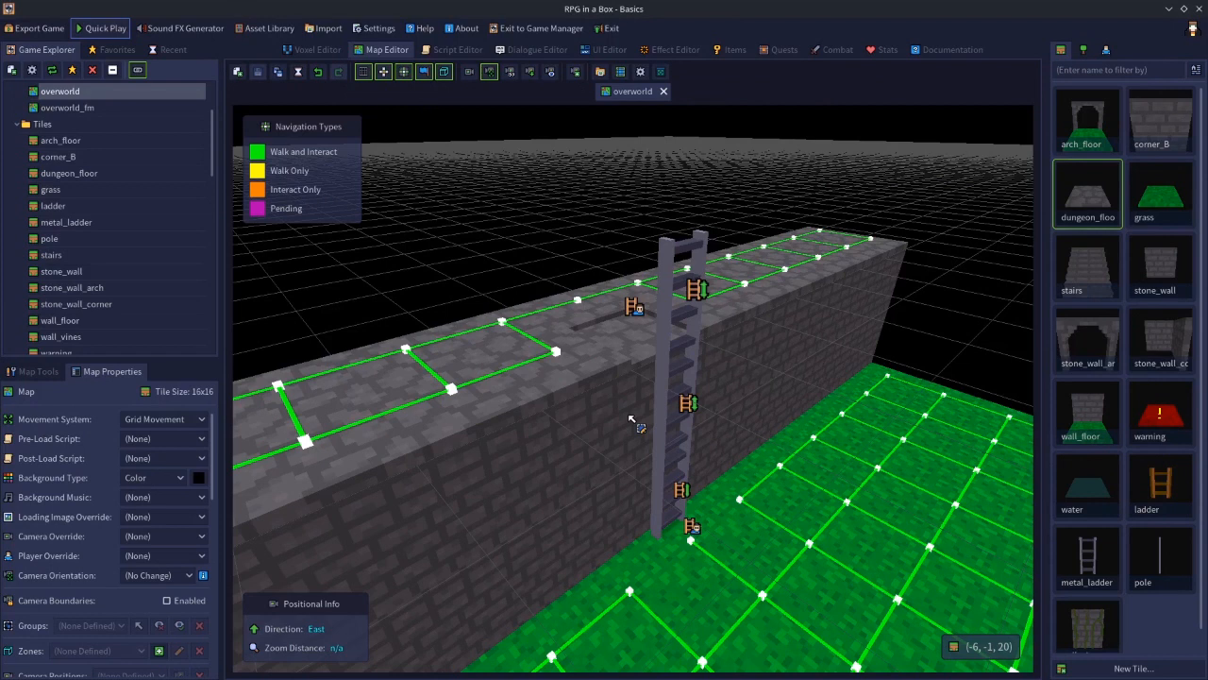
pyautogui.click(643, 339)
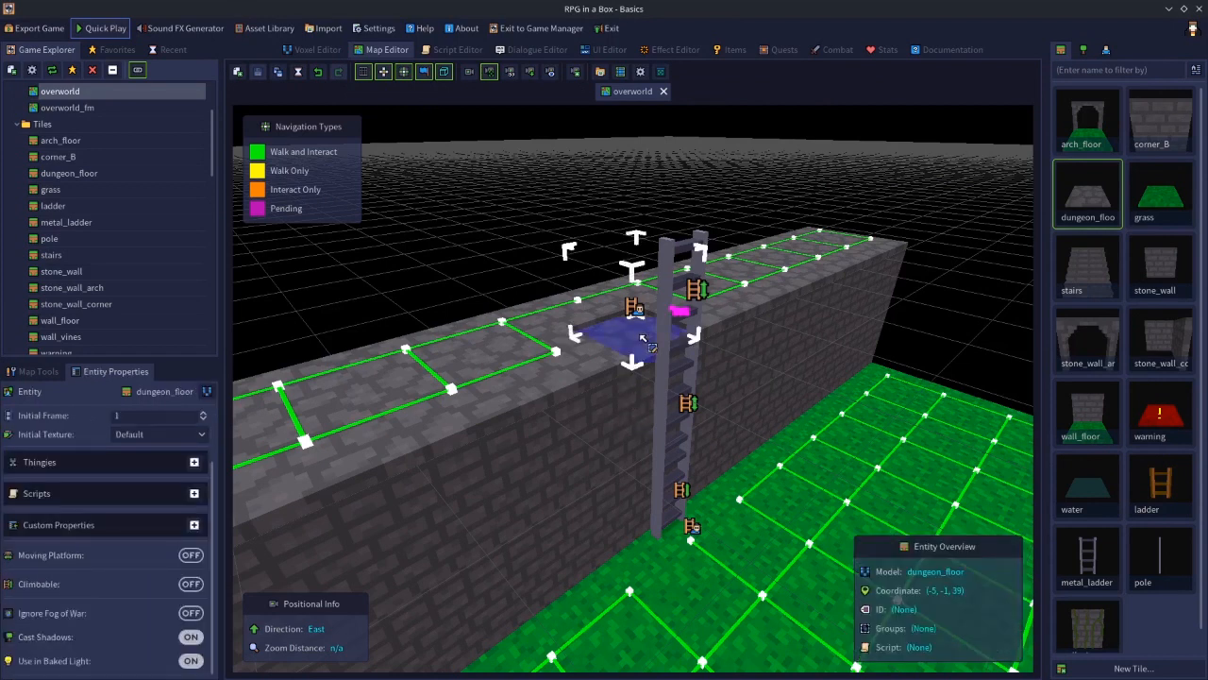
pyautogui.click(669, 286)
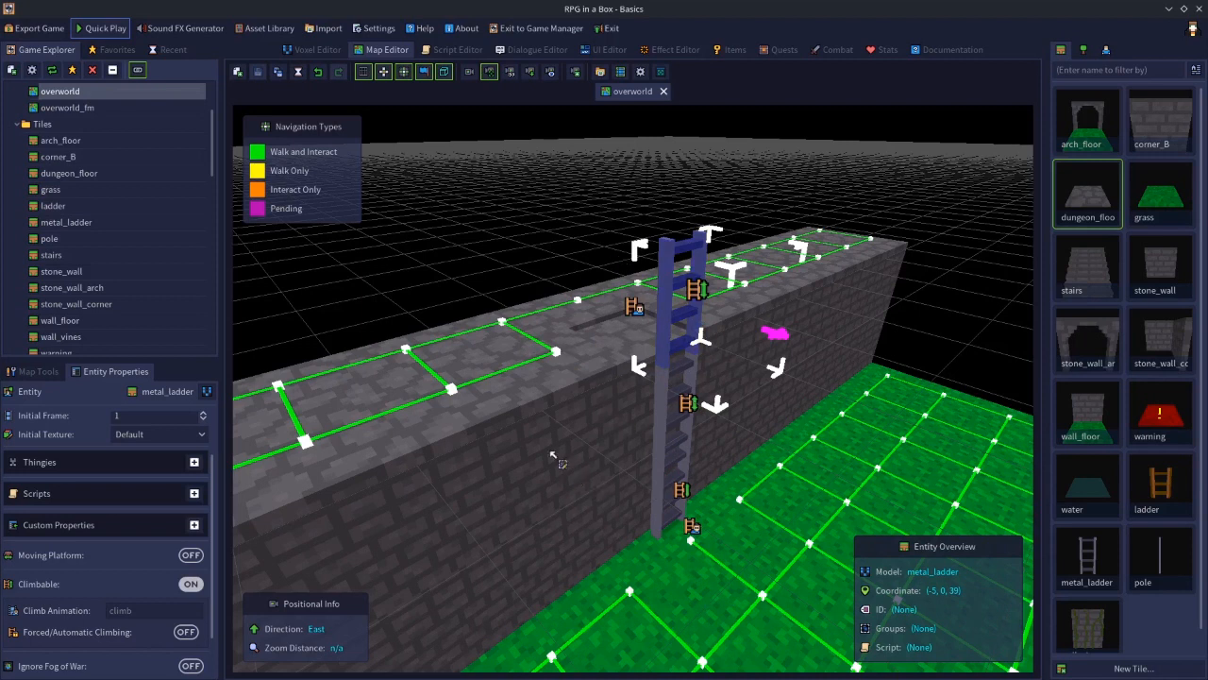
pyautogui.click(637, 343)
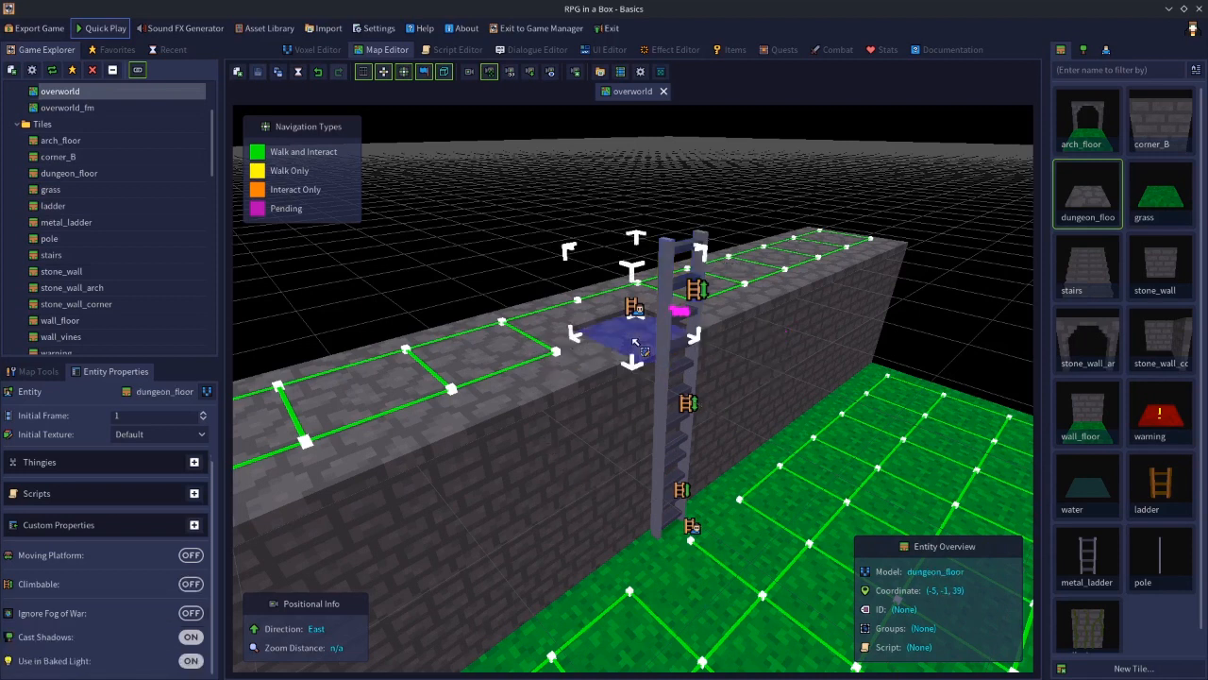
pyautogui.press('Delete')
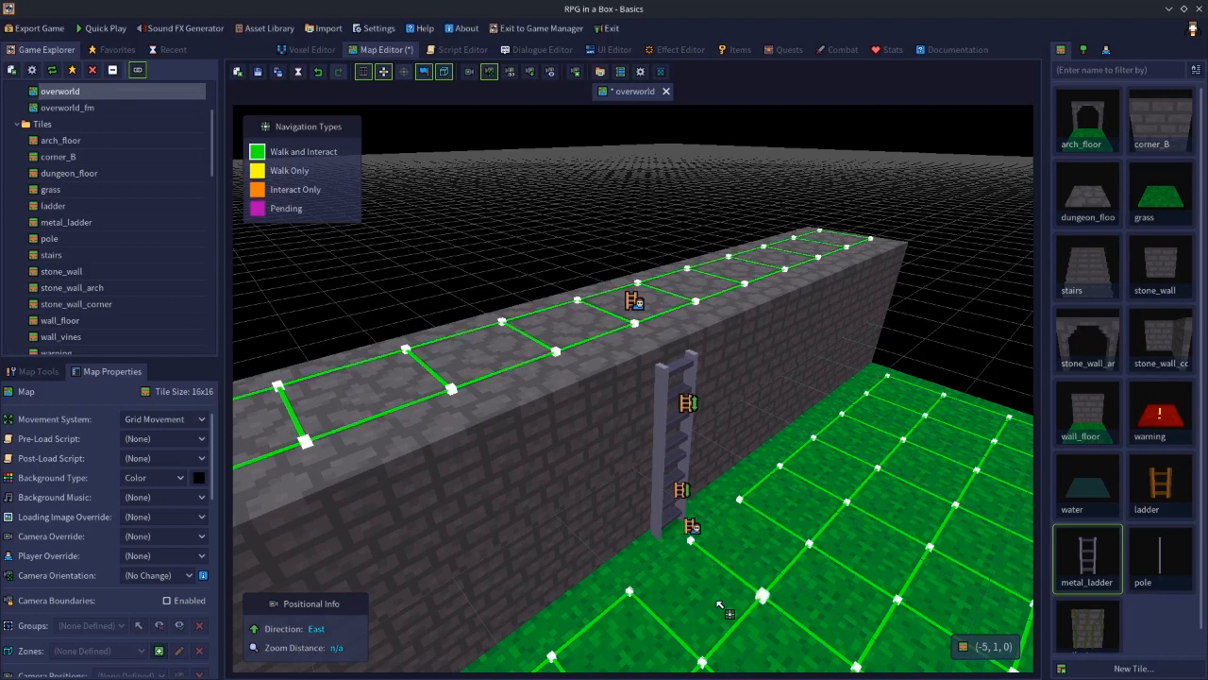
# Open the pole tile in the voxel editor and turn off its Passable property
pyautogui.doubleClick(1161, 564)
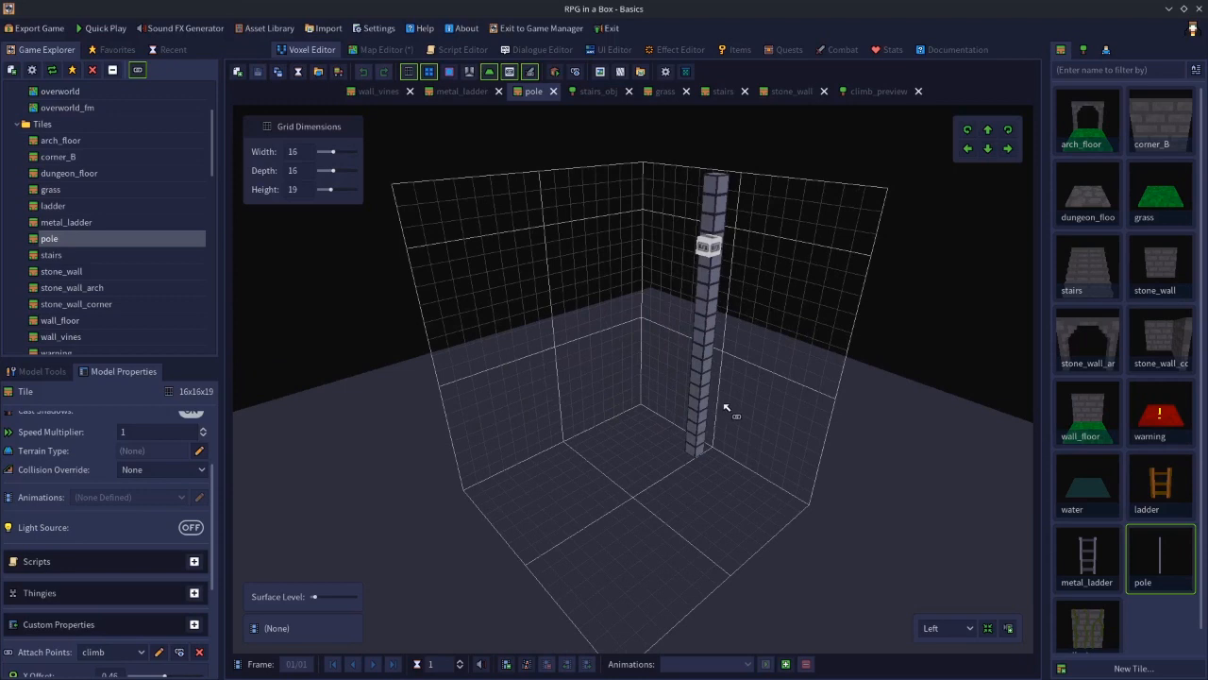
pyautogui.moveTo(725, 406); pyautogui.dragTo(759, 376, button='middle')
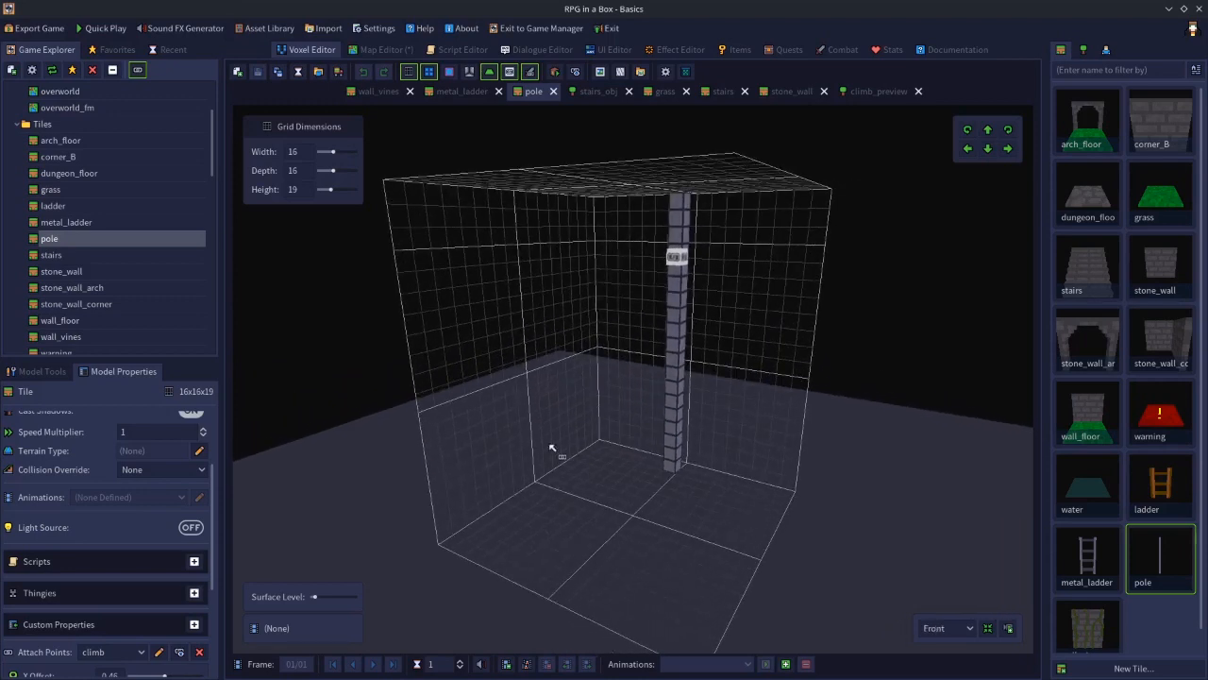
pyautogui.scroll(3, 216, 491)
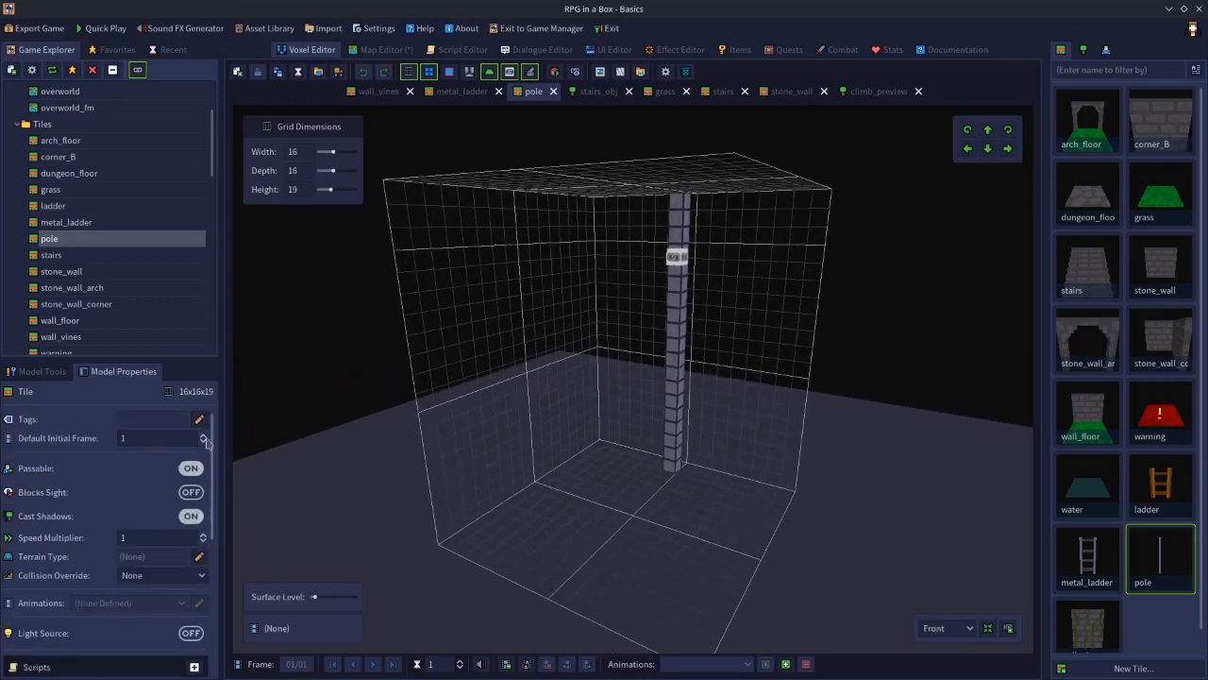
pyautogui.click(188, 470)
pyautogui.moveTo(586, 320); pyautogui.dragTo(587, 325, button='middle')
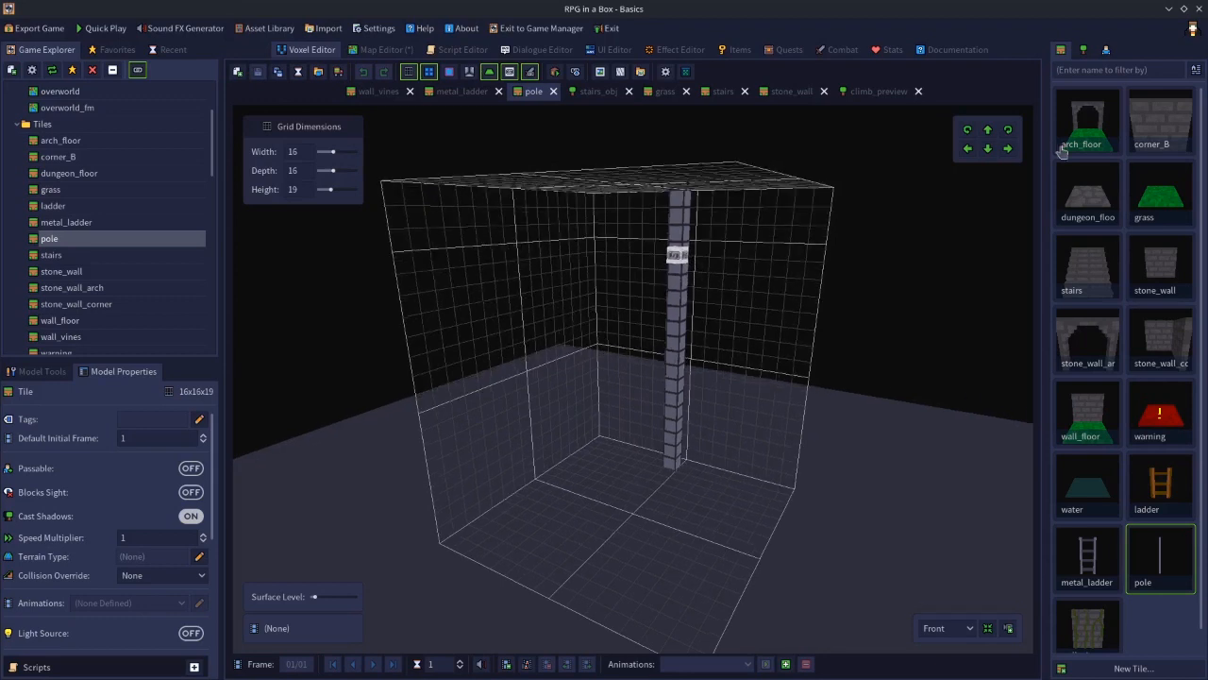
# Open the base_justin character and preview its slide animation from different angles
pyautogui.click(1106, 50)
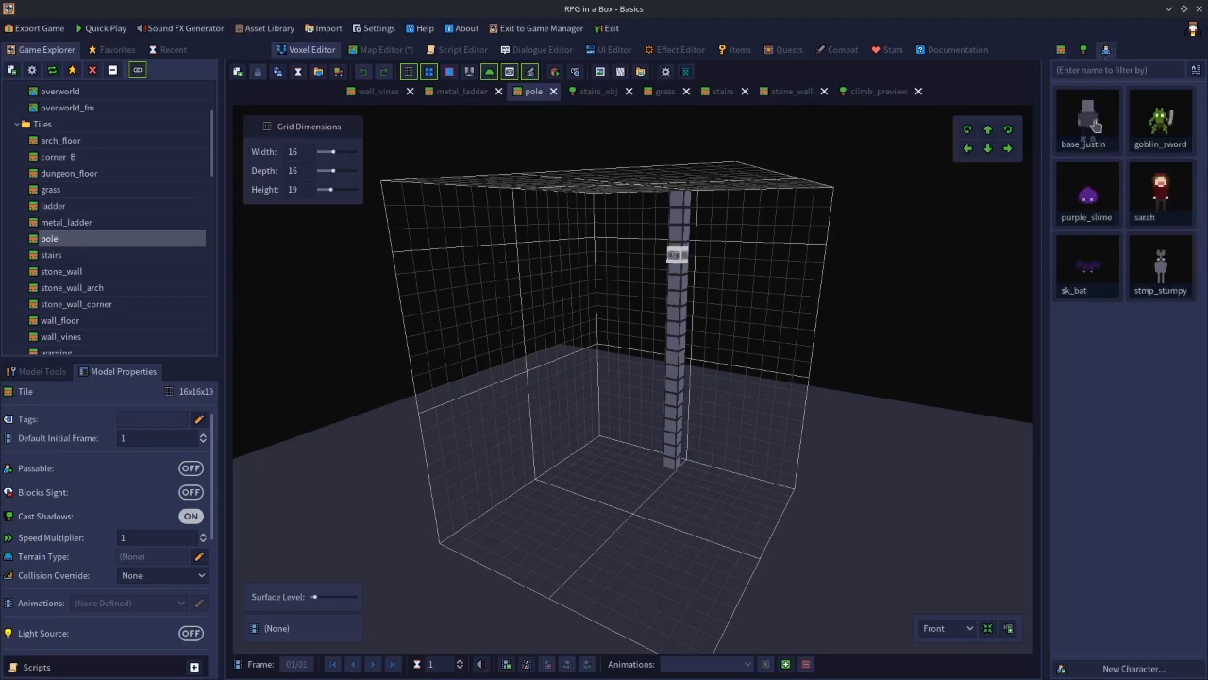
pyautogui.doubleClick(1091, 125)
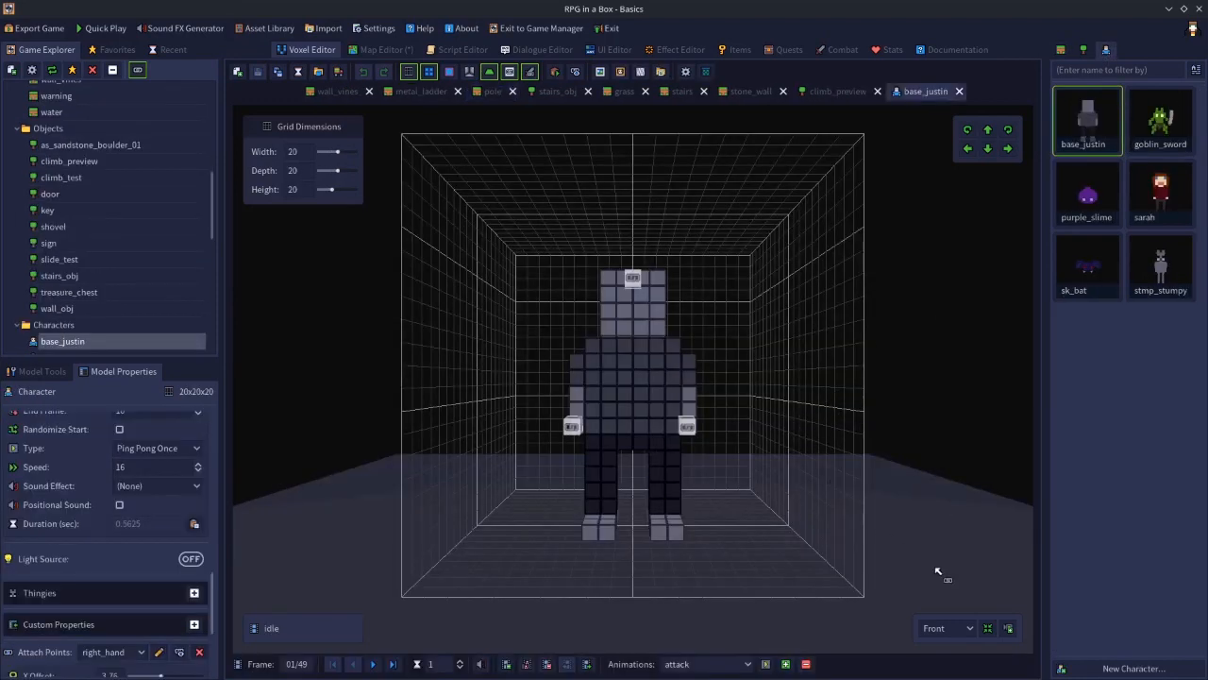
pyautogui.click(738, 666)
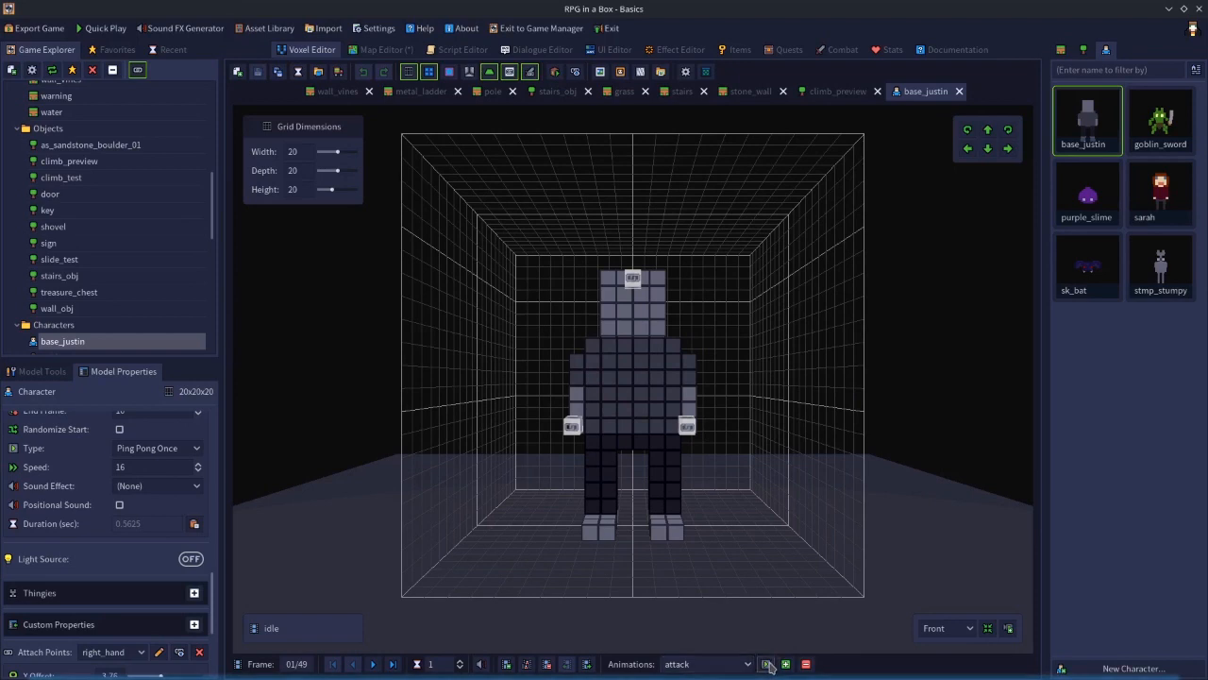
pyautogui.click(809, 608)
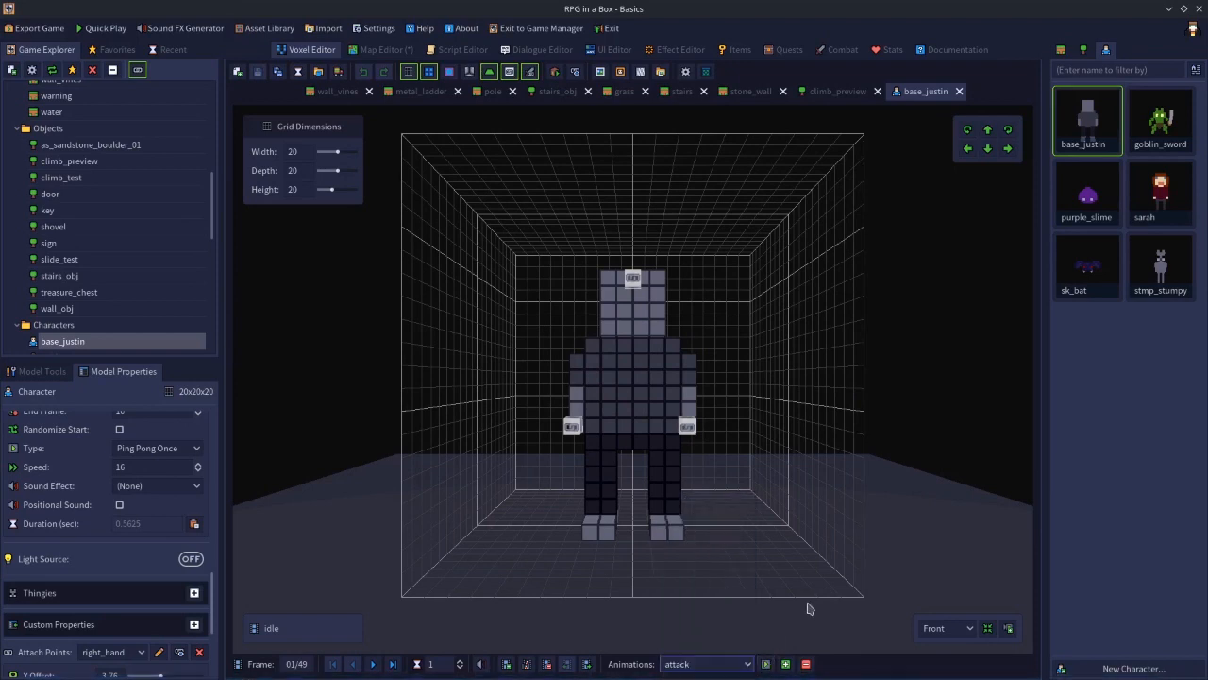
pyautogui.click(735, 661)
pyautogui.click(688, 615)
pyautogui.click(765, 663)
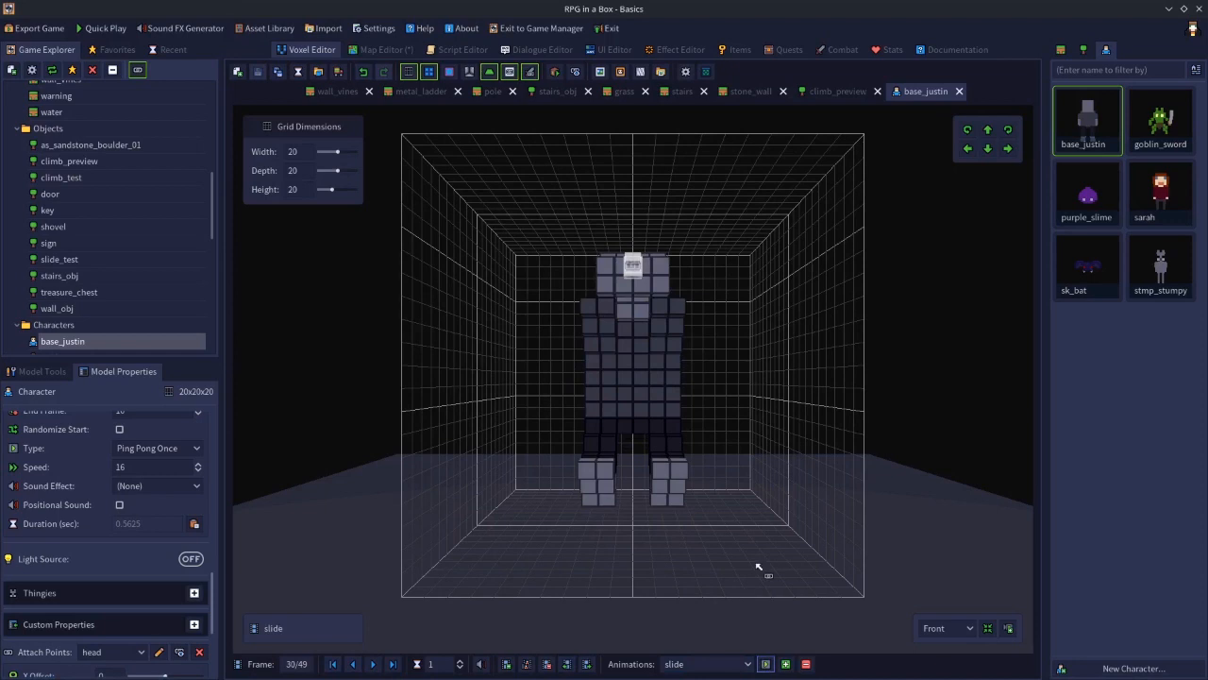
pyautogui.moveTo(758, 567); pyautogui.dragTo(664, 550, button='right')
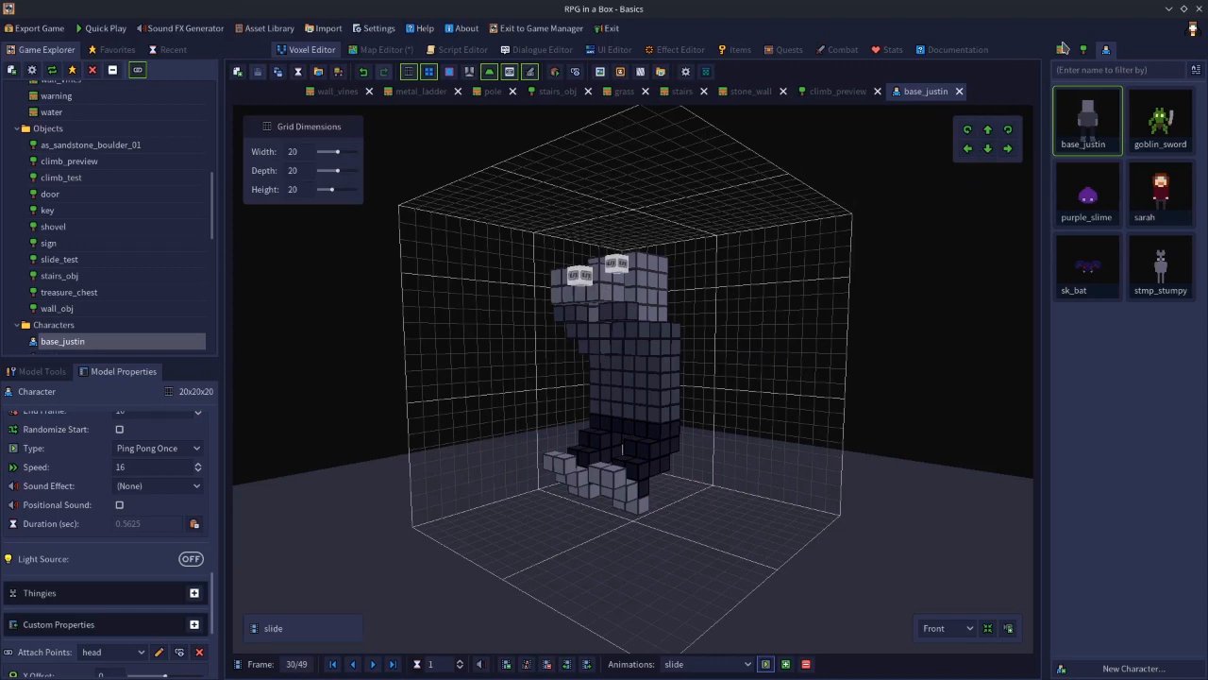
# Attach the slide_test object to the pole's climb attach point, using its climb attach point, to preview the climbing pose
pyautogui.click(1083, 51)
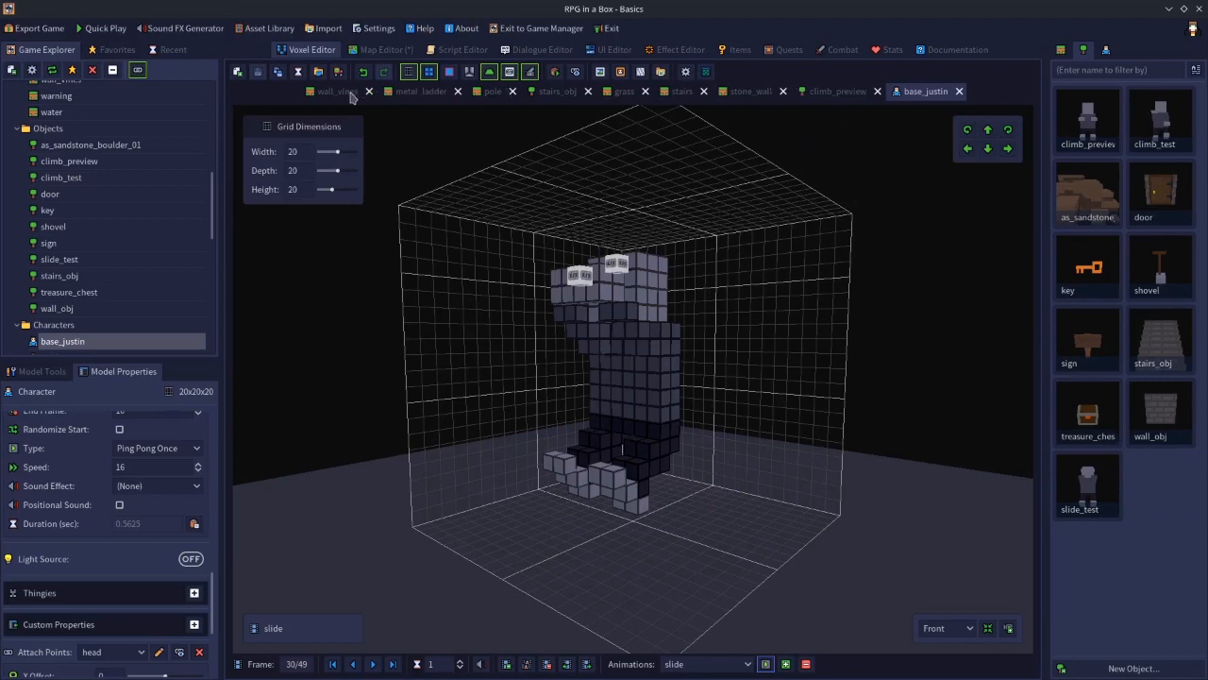
pyautogui.click(499, 93)
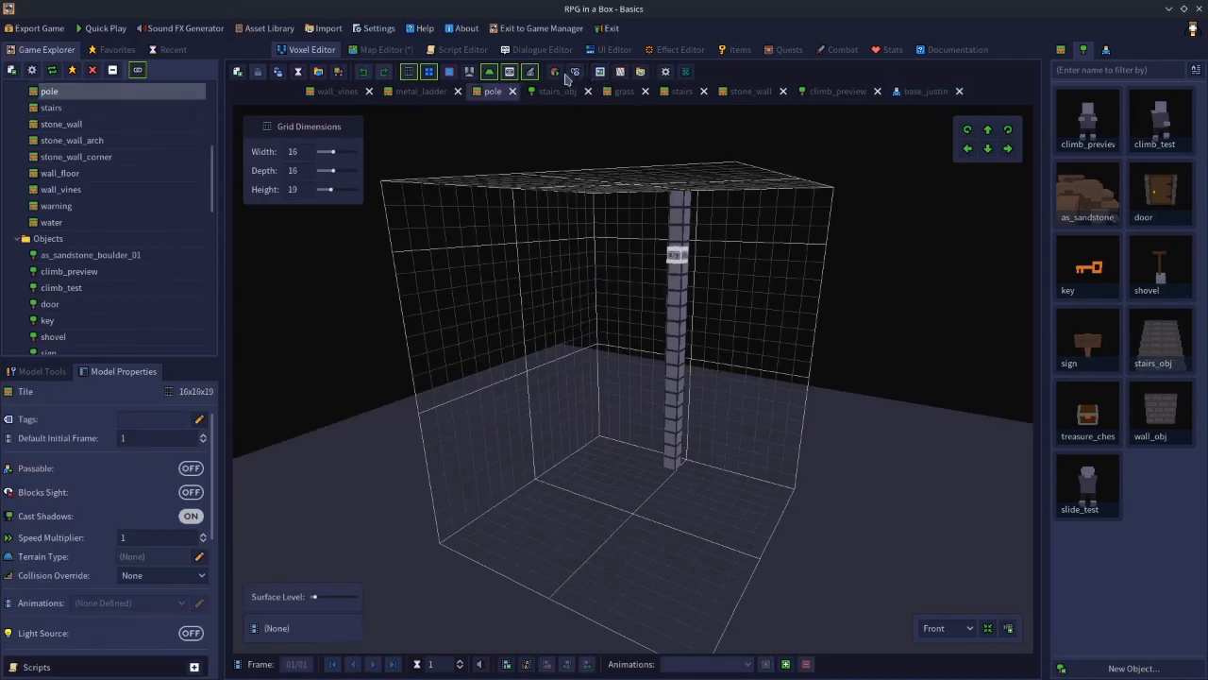
pyautogui.click(575, 73)
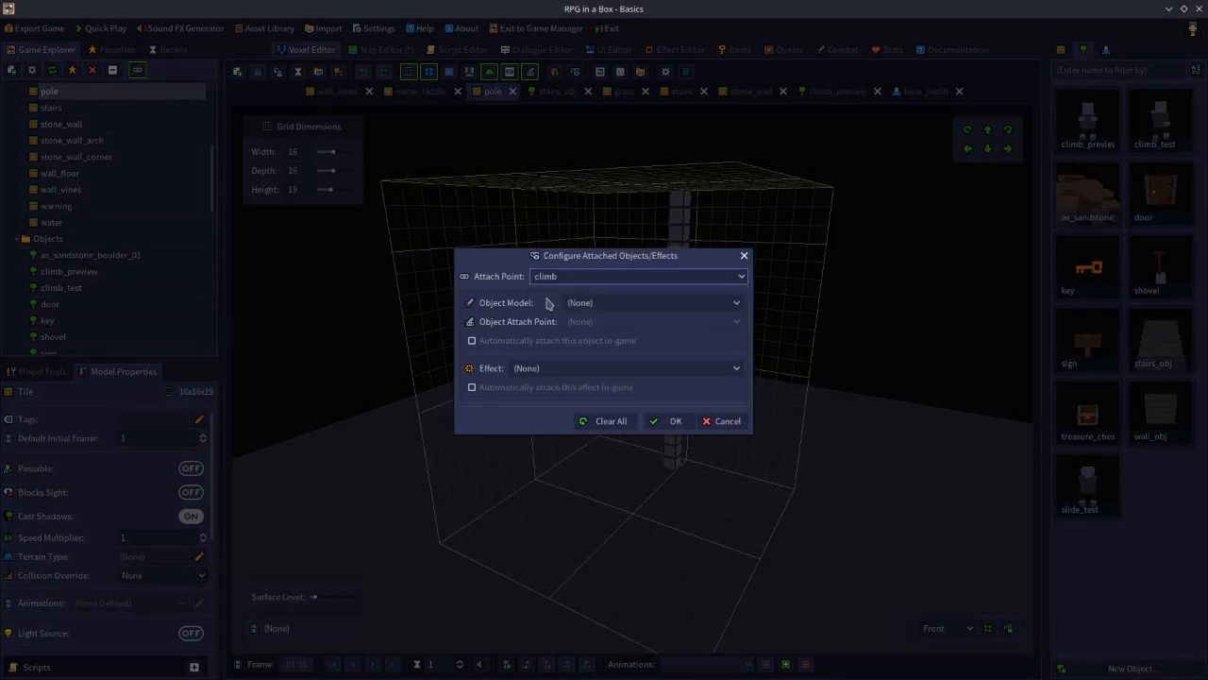
pyautogui.click(578, 303)
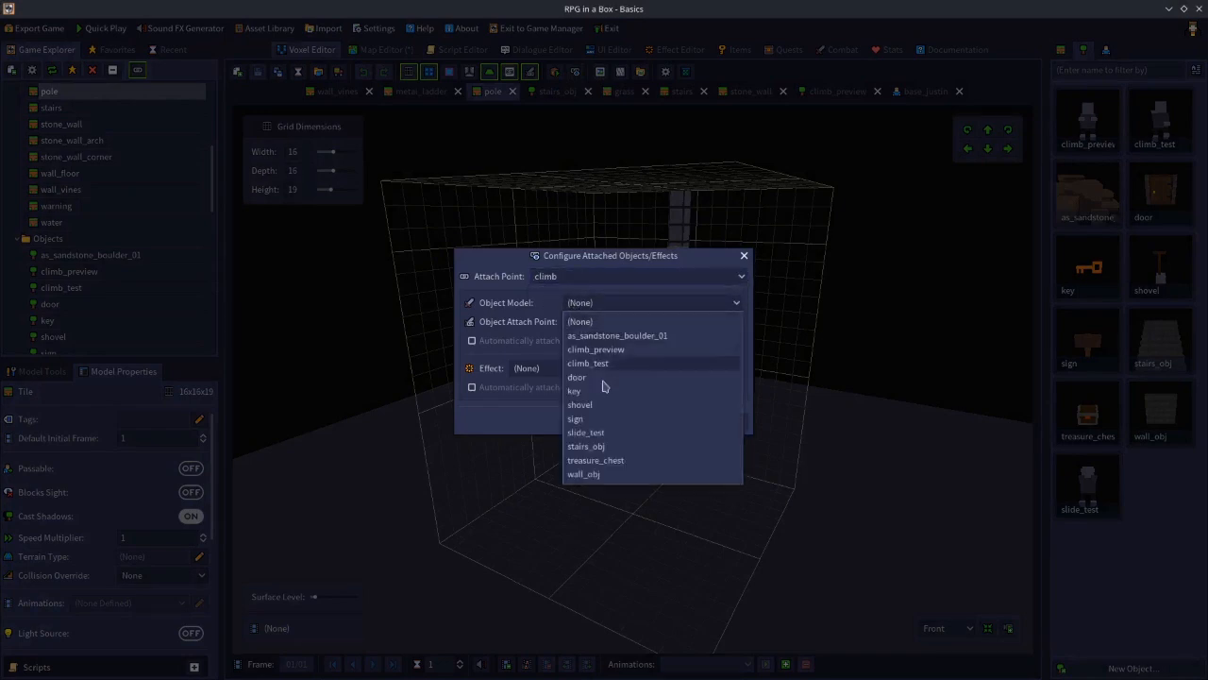
pyautogui.click(595, 433)
pyautogui.click(569, 325)
pyautogui.click(543, 326)
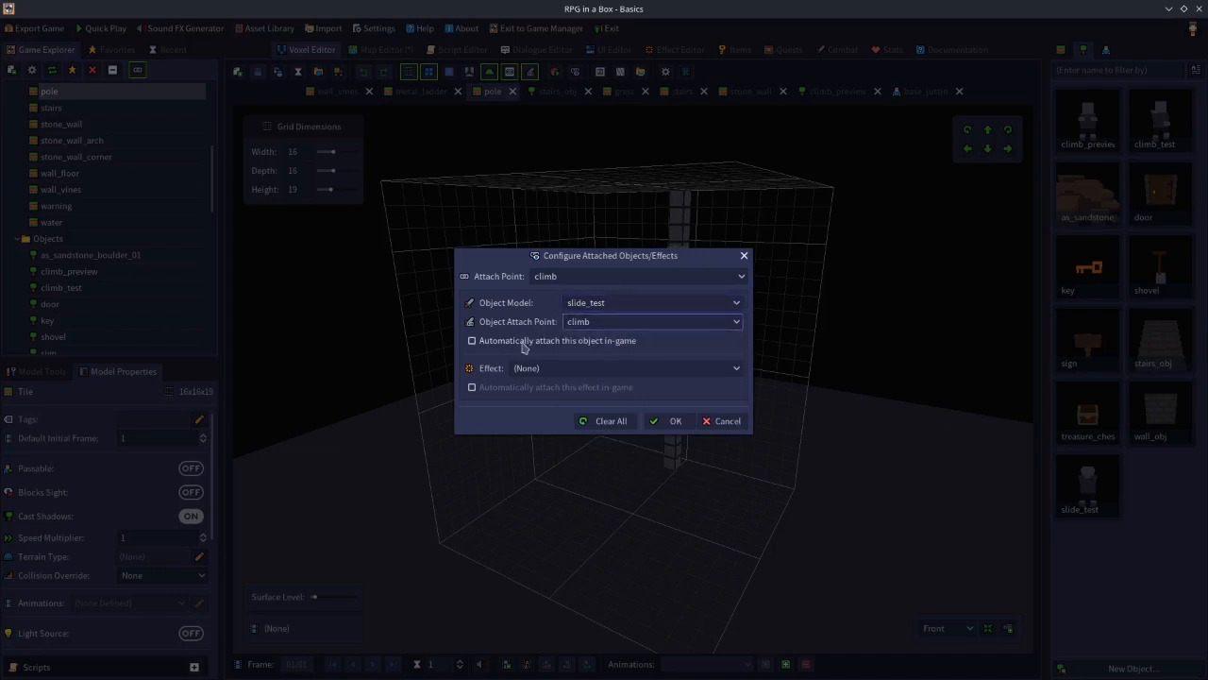
pyautogui.click(676, 421)
pyautogui.moveTo(746, 477); pyautogui.dragTo(448, 417, button='right')
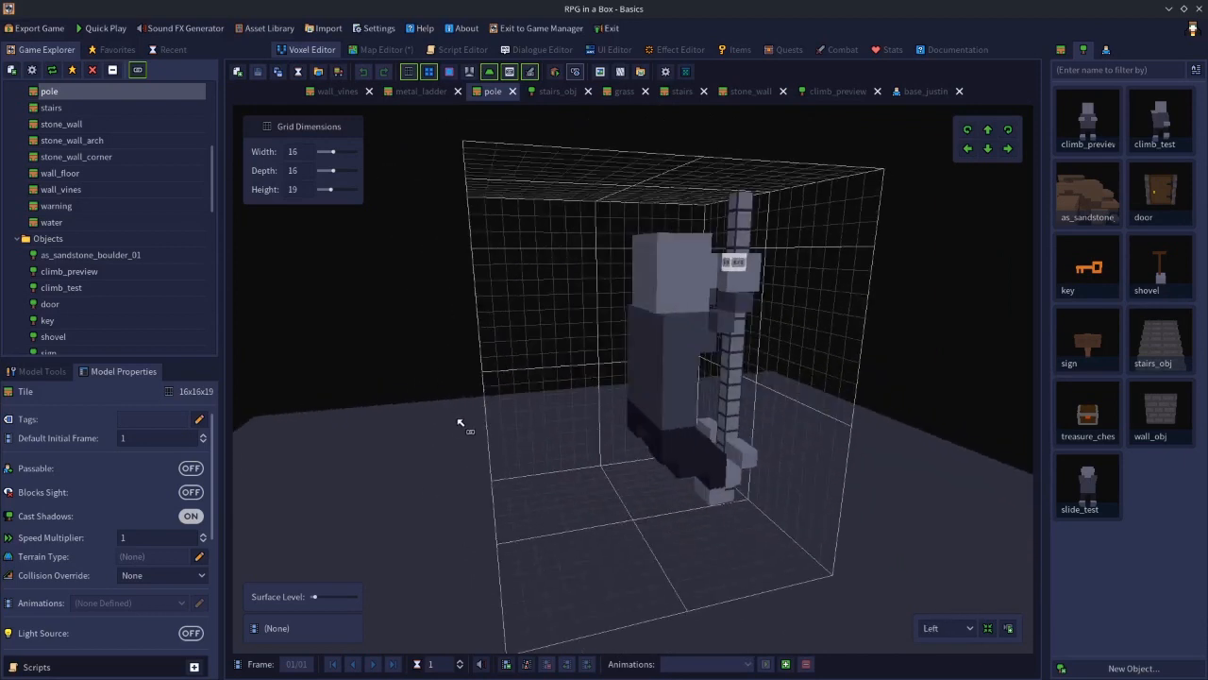
pyautogui.moveTo(661, 404); pyautogui.dragTo(615, 387, button='right')
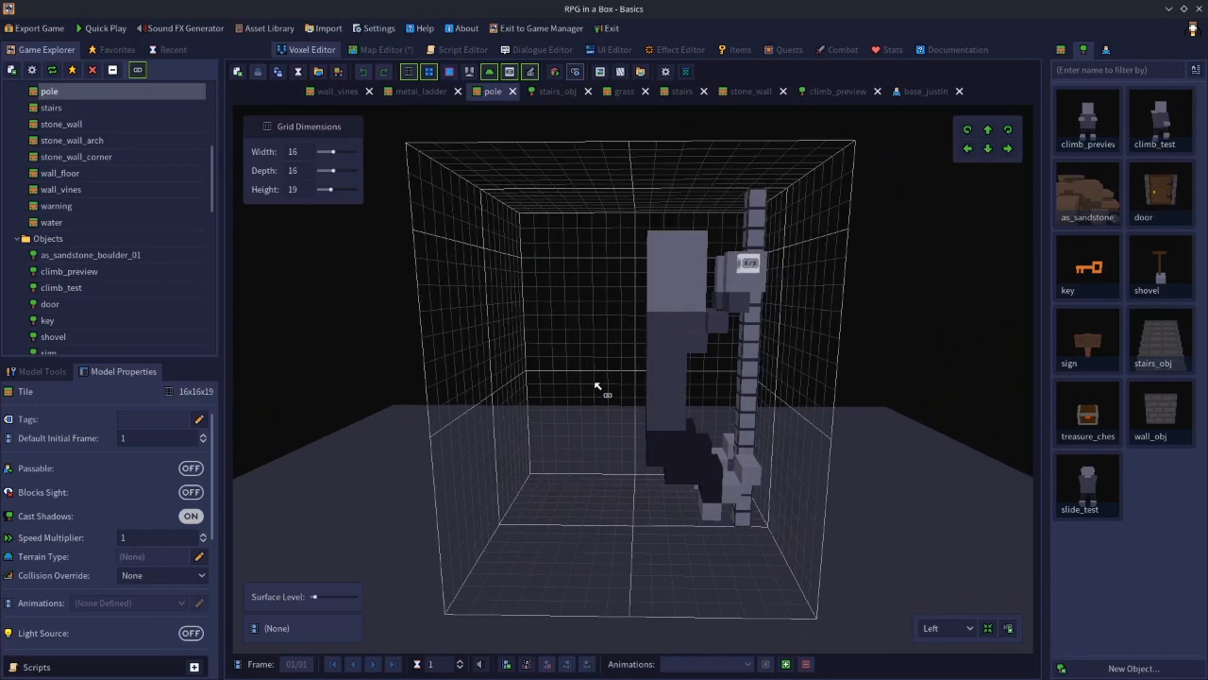
# On the overworld map, place a pole tile on the ground layer beside the wall
pyautogui.click(393, 49)
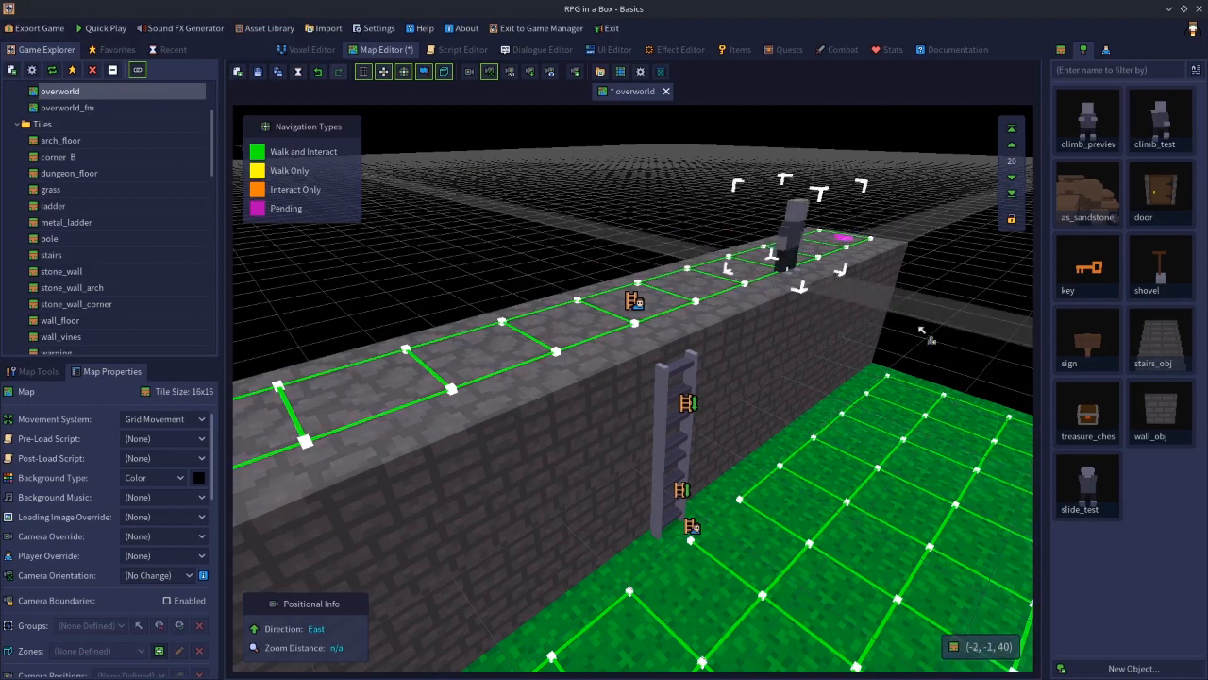
pyautogui.click(1062, 52)
pyautogui.click(1160, 558)
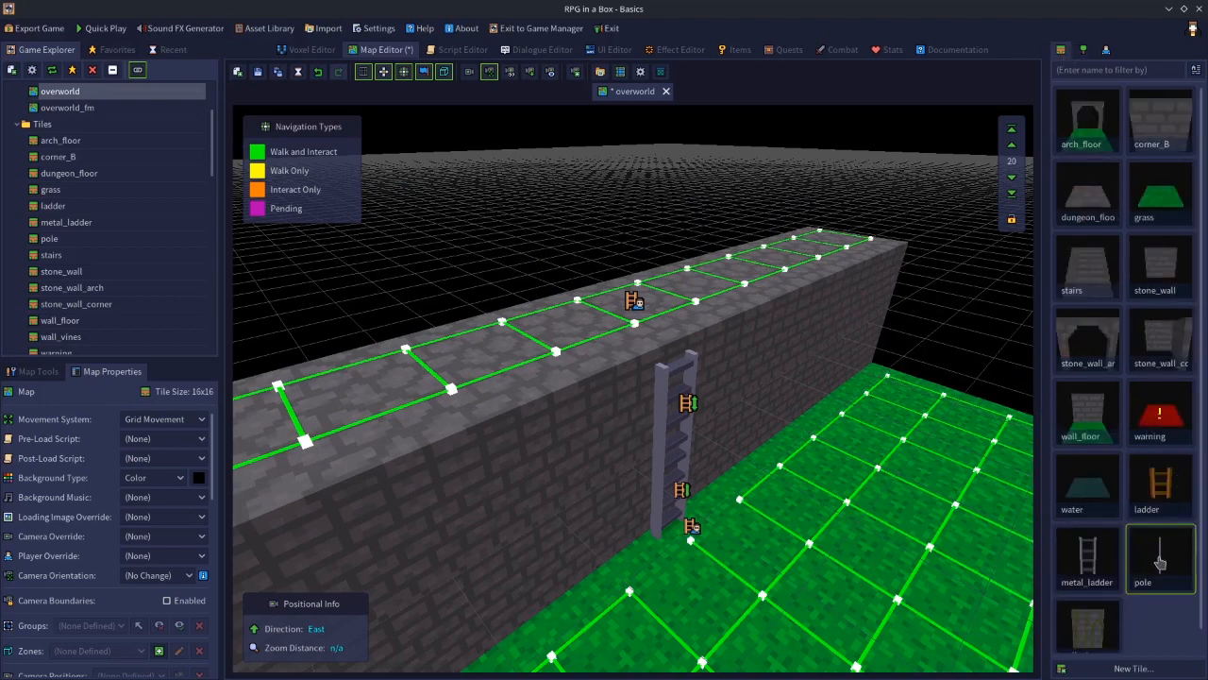
pyautogui.click(1011, 182)
pyautogui.click(1012, 181)
pyautogui.click(1011, 182)
pyautogui.click(1011, 181)
pyautogui.click(1012, 182)
pyautogui.click(1011, 182)
pyautogui.click(1011, 182)
pyautogui.click(1011, 181)
pyautogui.click(1011, 181)
pyautogui.click(1011, 181)
pyautogui.click(1011, 182)
pyautogui.click(1011, 182)
pyautogui.click(1011, 182)
pyautogui.click(1011, 182)
pyautogui.click(1012, 181)
pyautogui.click(1011, 181)
pyautogui.click(1011, 181)
pyautogui.click(1011, 181)
pyautogui.click(1011, 182)
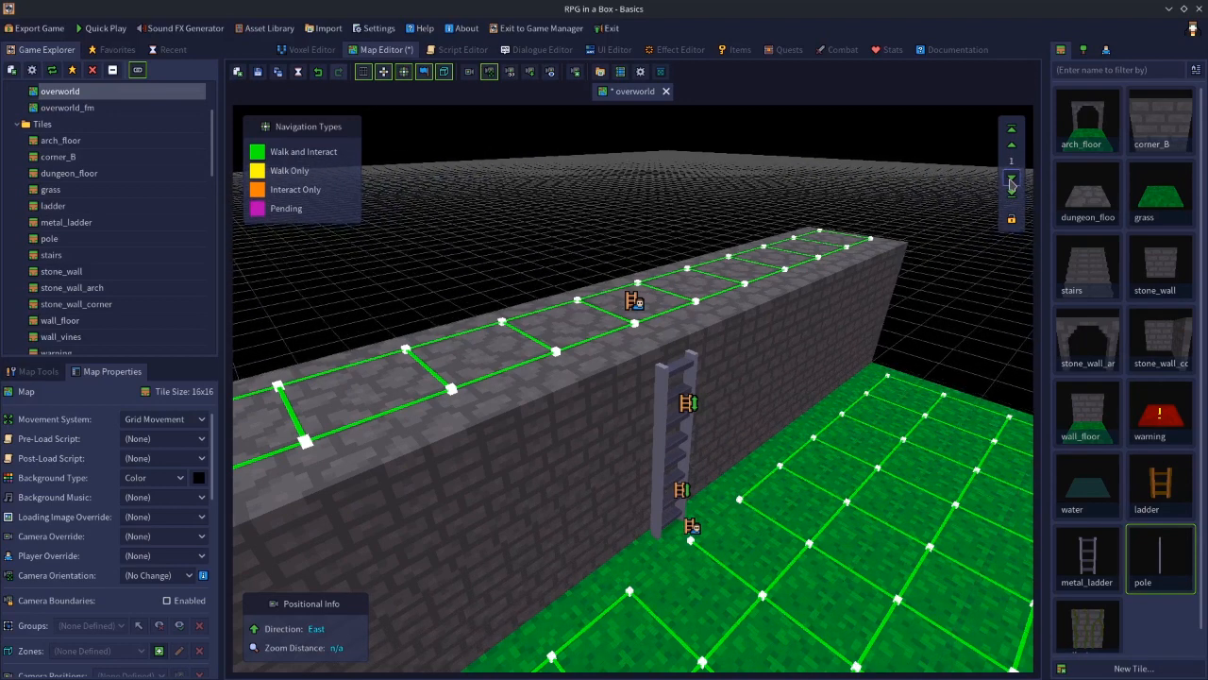
pyautogui.click(835, 417)
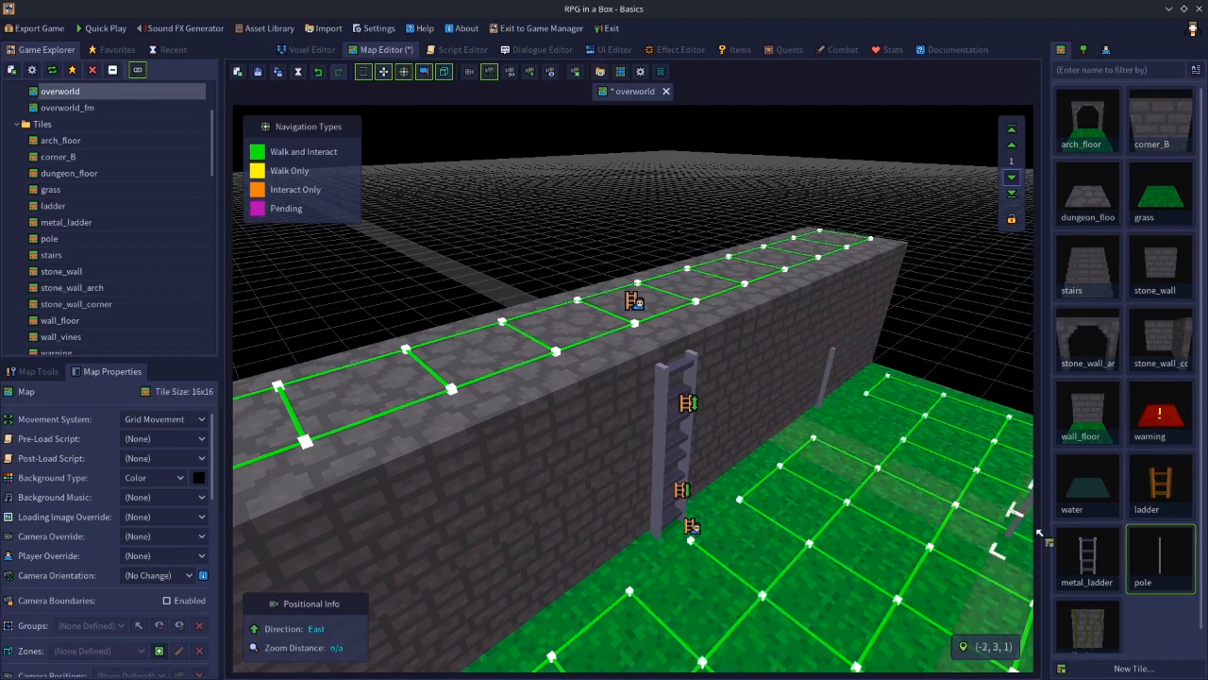
# Stack further pole tiles up the wall side on layers 20 and 39
pyautogui.click(1016, 130)
pyautogui.click(1015, 143)
pyautogui.click(1015, 145)
pyautogui.click(1015, 144)
pyautogui.click(850, 357)
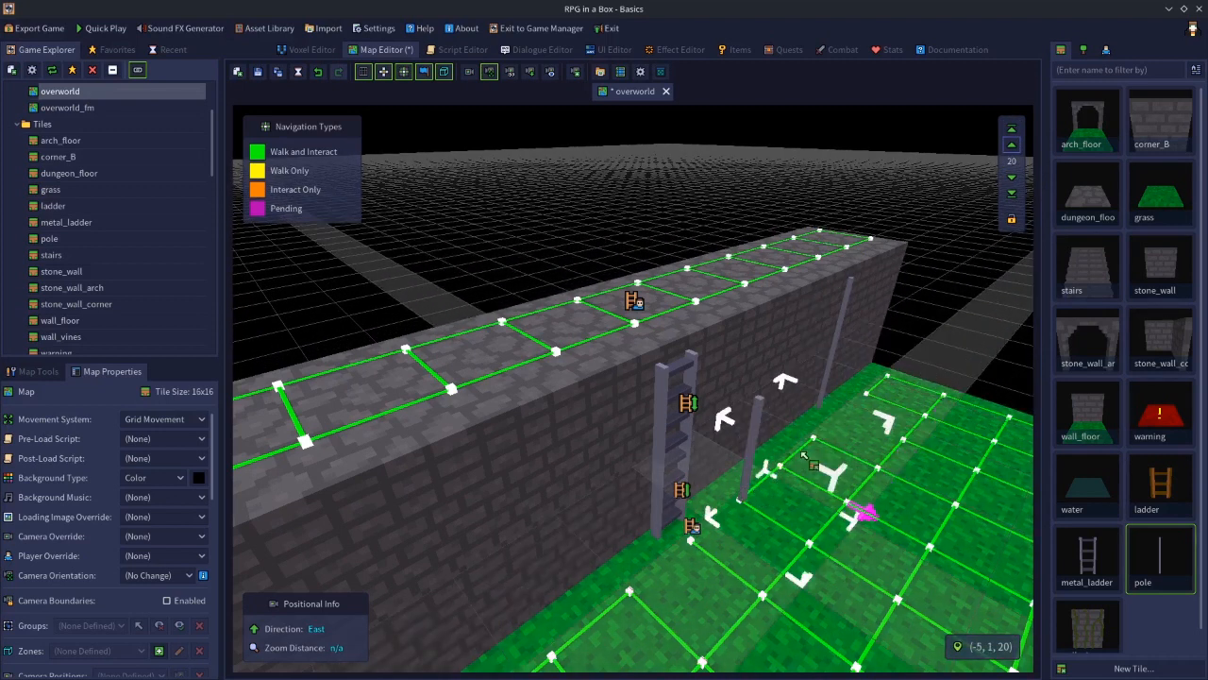
pyautogui.click(1012, 127)
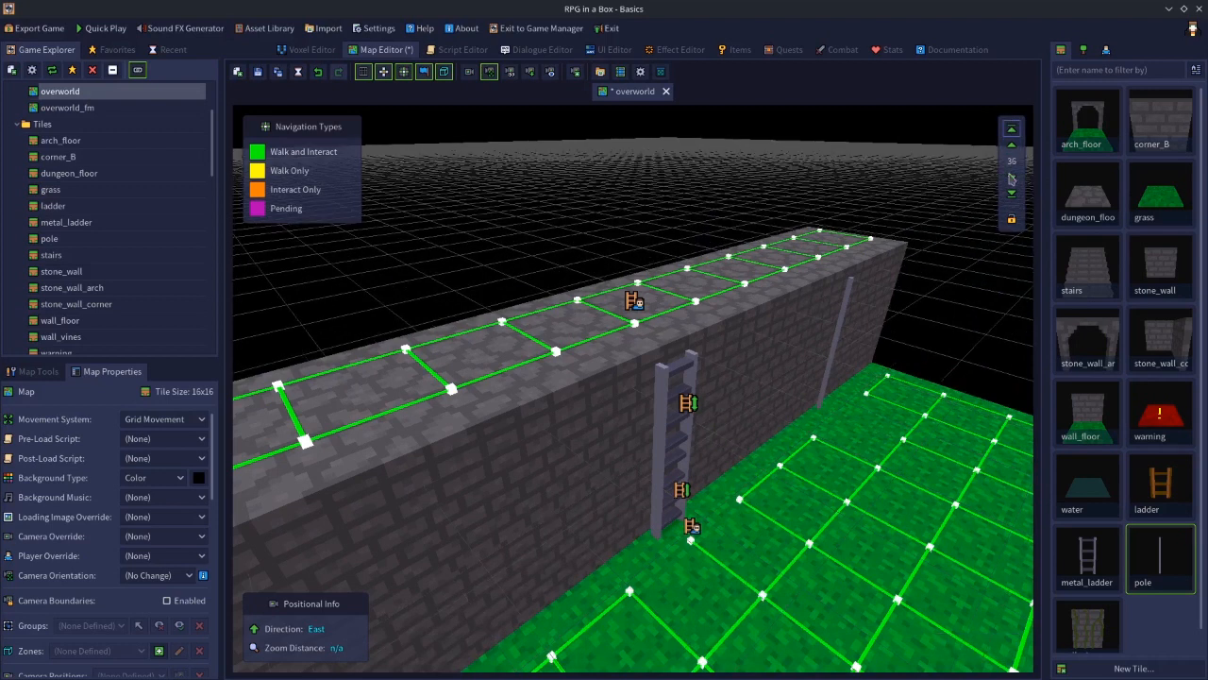
pyautogui.click(1012, 144)
pyautogui.click(1012, 144)
pyautogui.click(1012, 144)
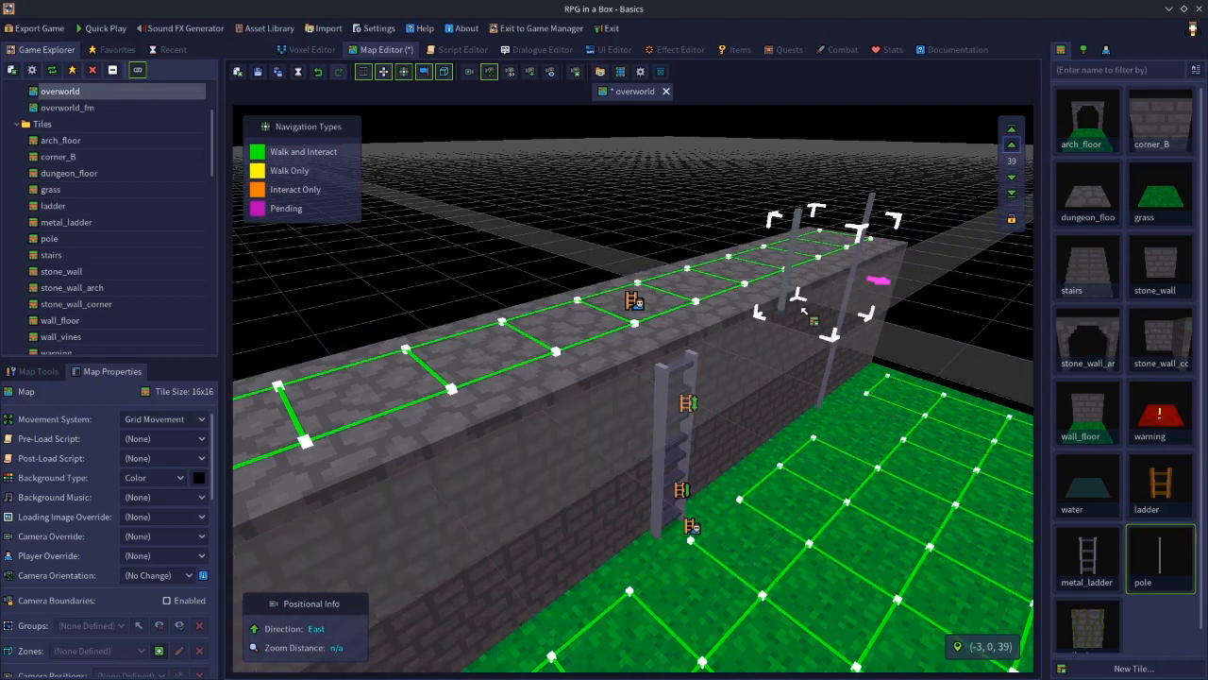
pyautogui.press('s')
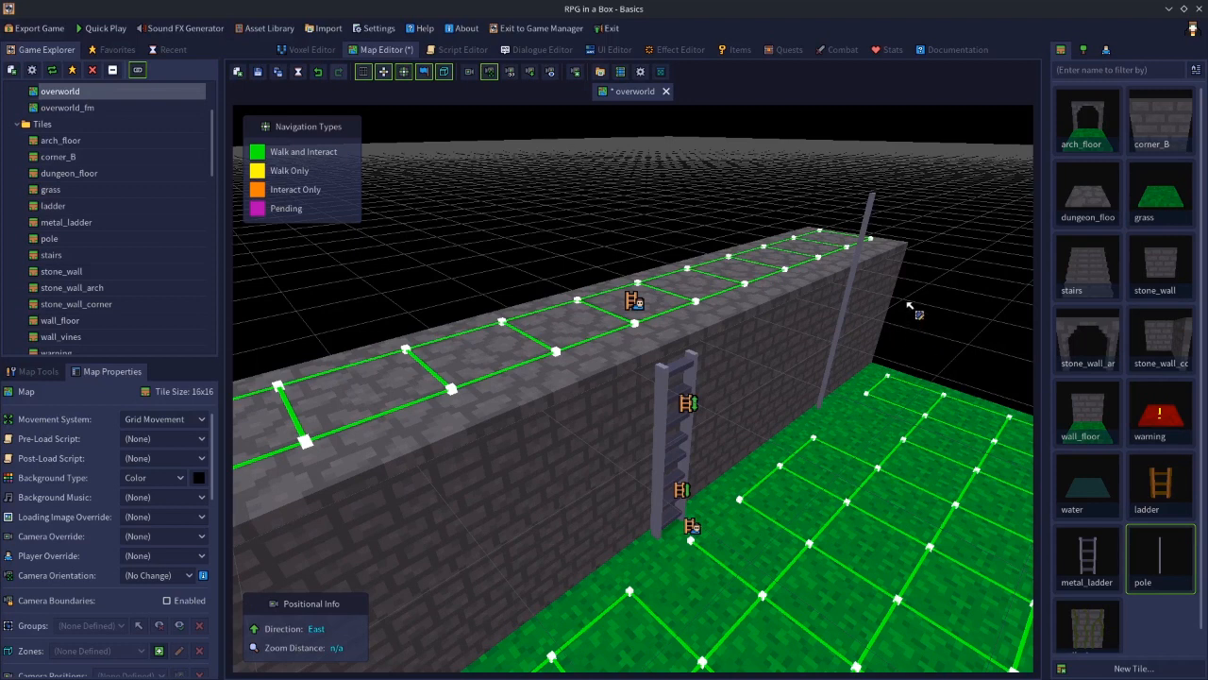
# Turn on Climbable for the top, middle and bottom pole tiles
pyautogui.click(866, 217)
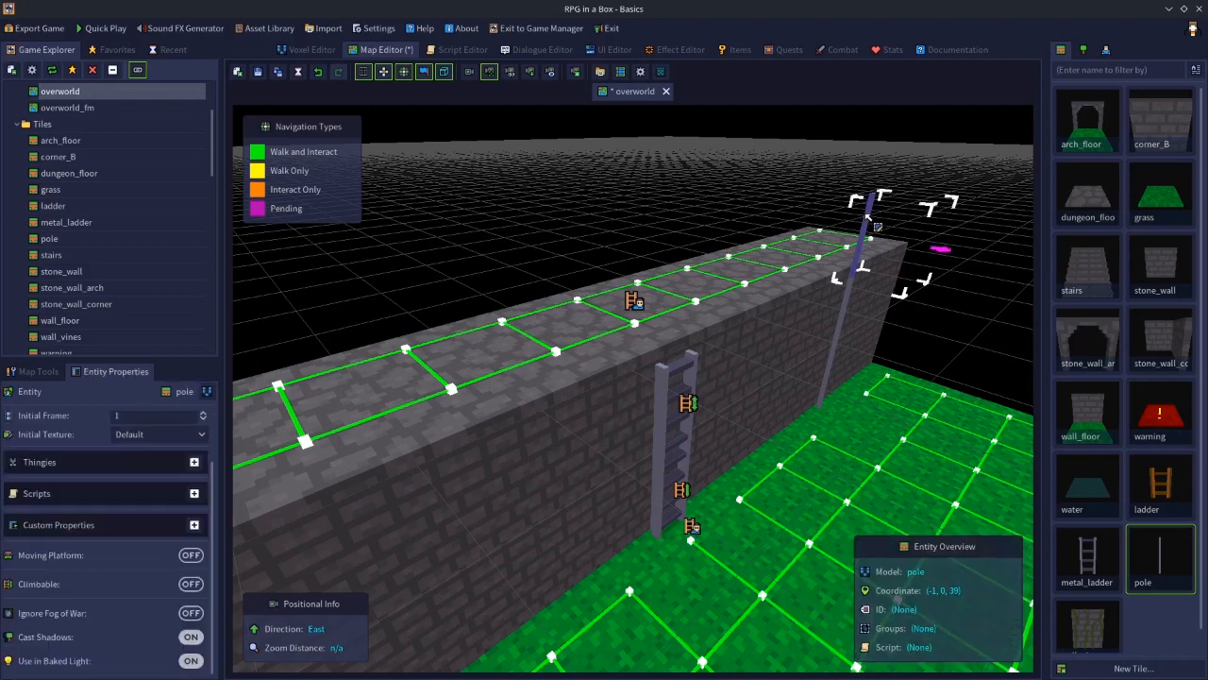
pyautogui.click(189, 584)
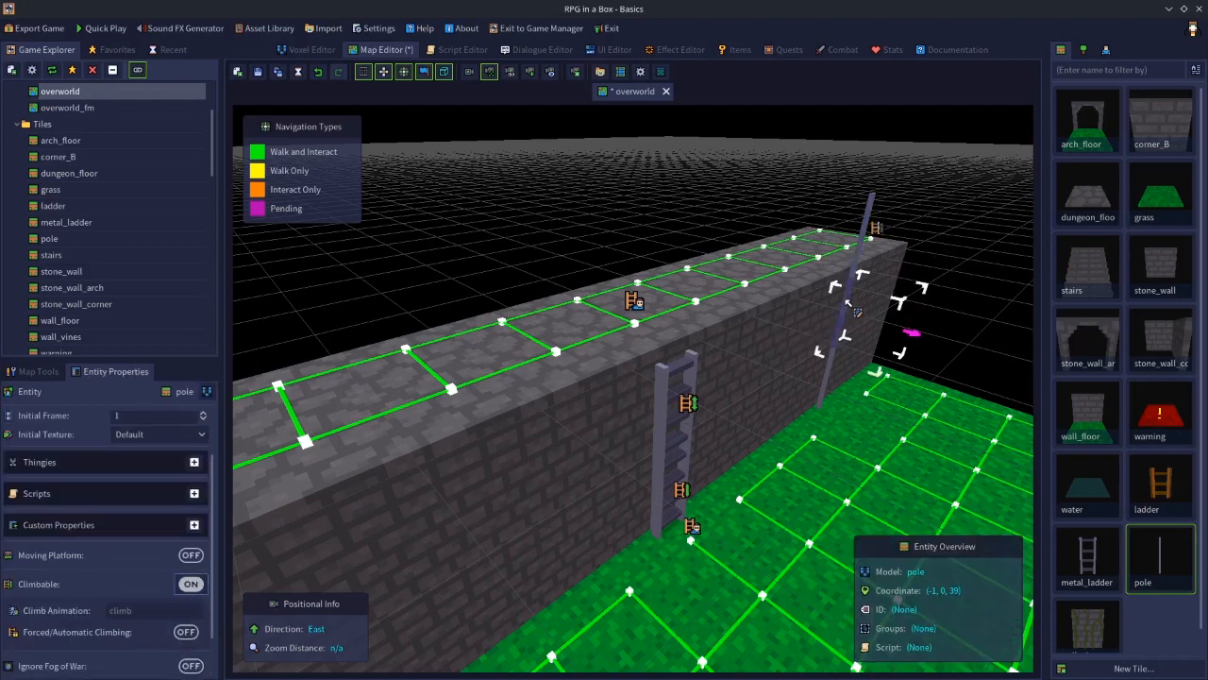
pyautogui.click(847, 301)
pyautogui.click(193, 584)
pyautogui.click(814, 382)
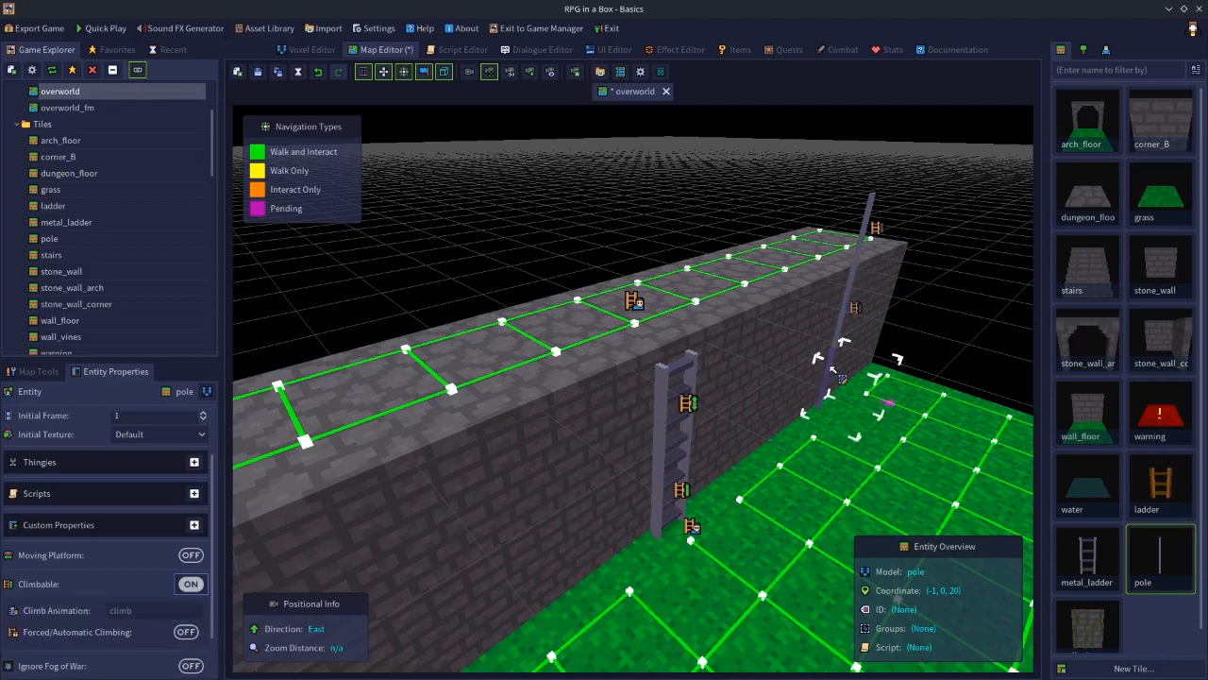
pyautogui.click(188, 583)
# Orbit around the poles and the wall top to examine the climbing setup
pyautogui.moveTo(727, 380); pyautogui.dragTo(803, 389, button='middle')
pyautogui.press('w')
pyautogui.press('s')
pyautogui.click(778, 320)
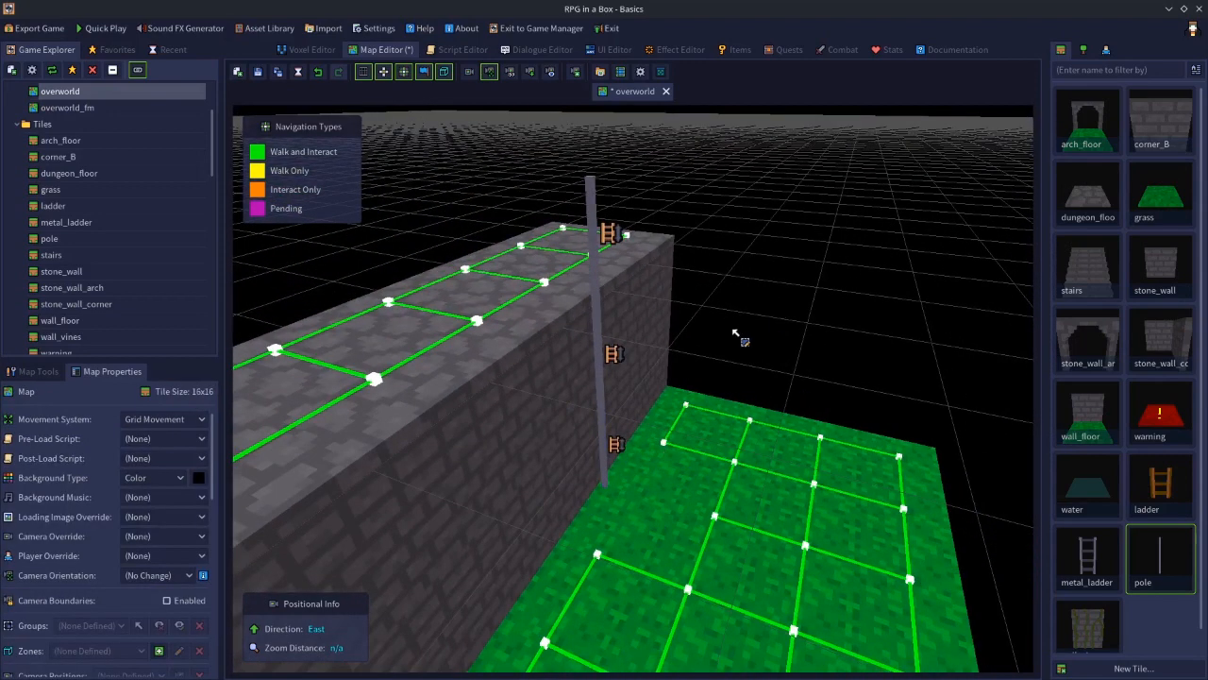
pyautogui.press('s')
pyautogui.moveTo(761, 329); pyautogui.dragTo(618, 379, button='middle')
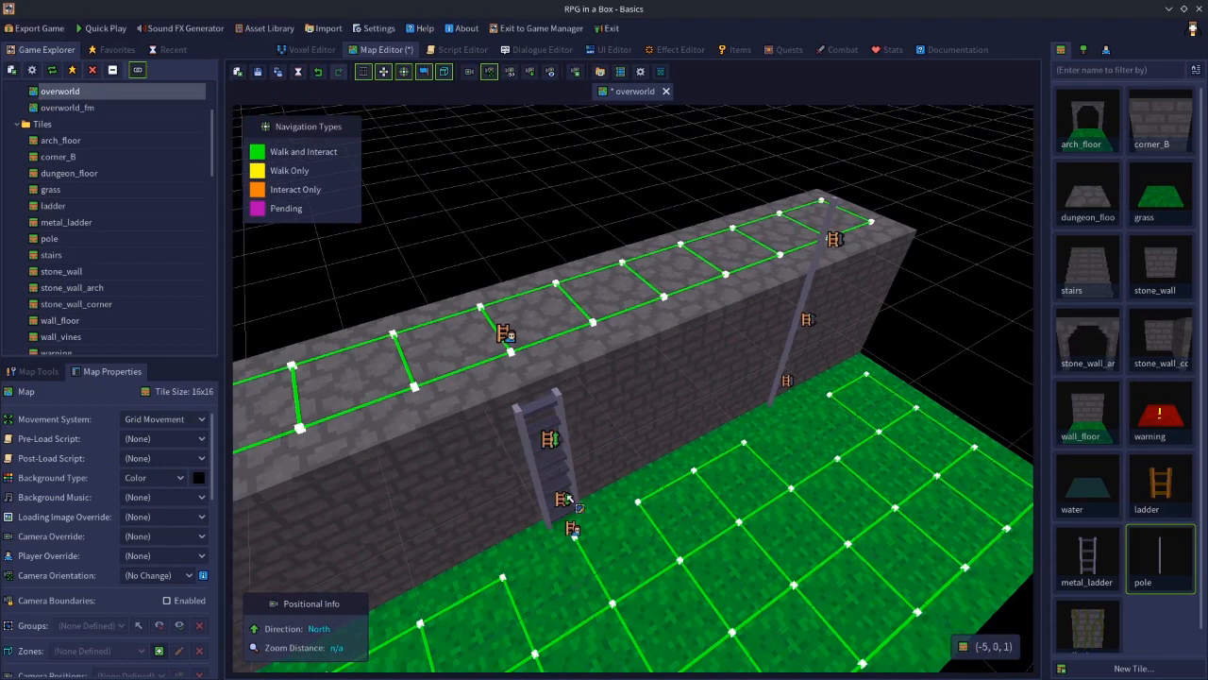
pyautogui.moveTo(571, 505); pyautogui.dragTo(692, 415, button='middle')
pyautogui.press('a')
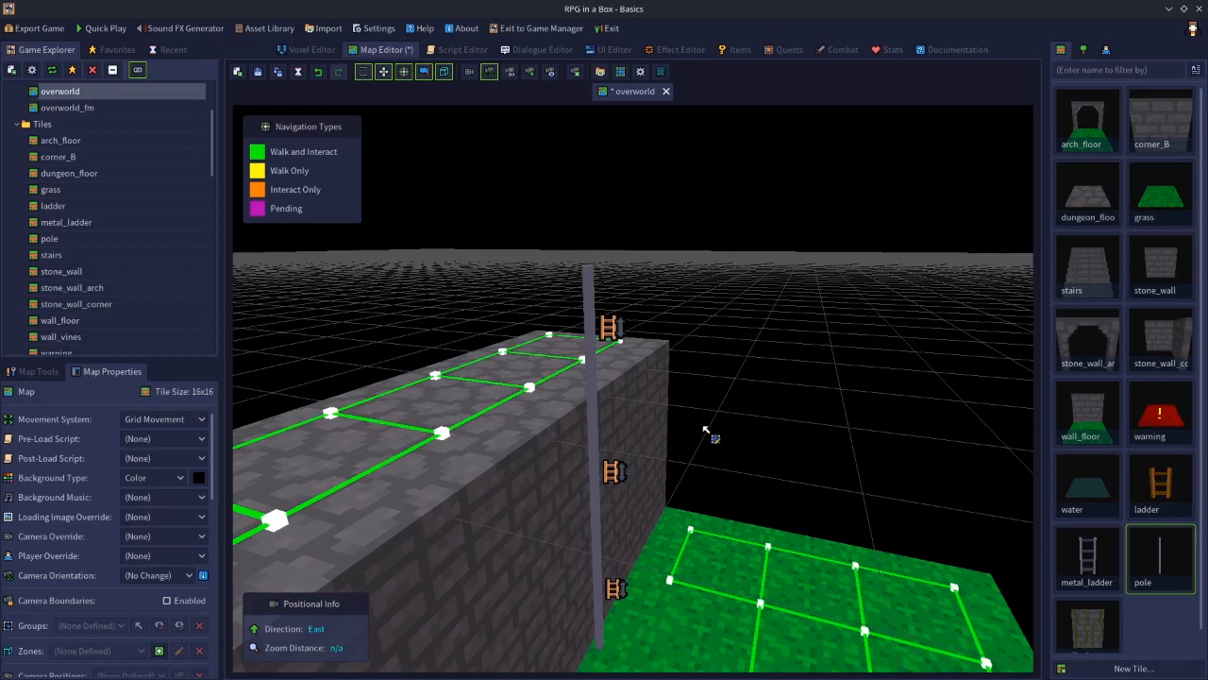
# Set the navigation of the wall-top floor tile and the top pole segment to Climb (One-Way)
pyautogui.click(523, 416)
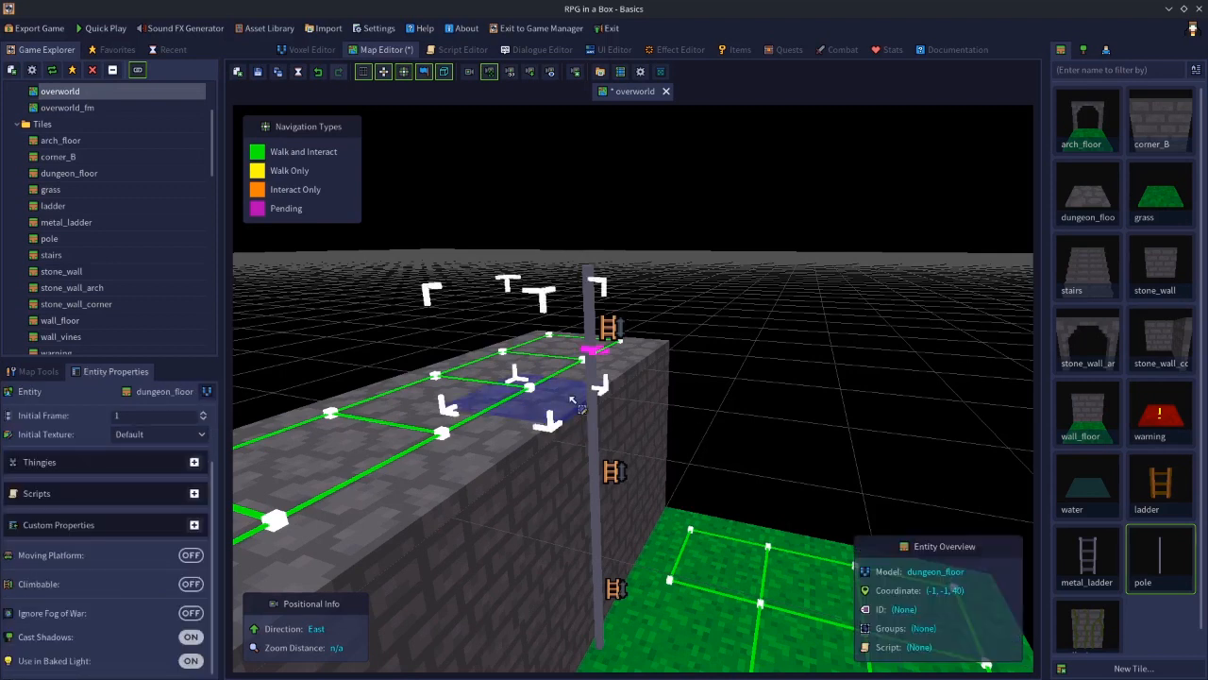
pyautogui.keyDown('shift'); pyautogui.click(593, 289); pyautogui.keyUp('shift')
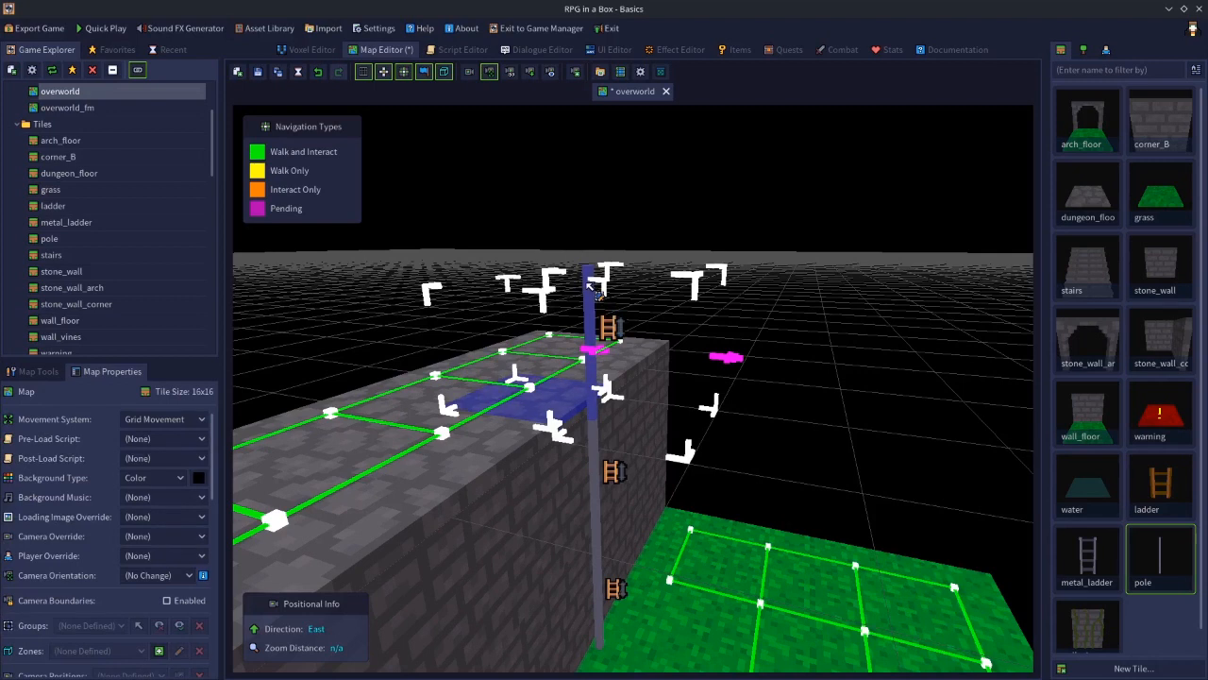
pyautogui.rightClick(595, 290)
pyautogui.moveTo(647, 401)
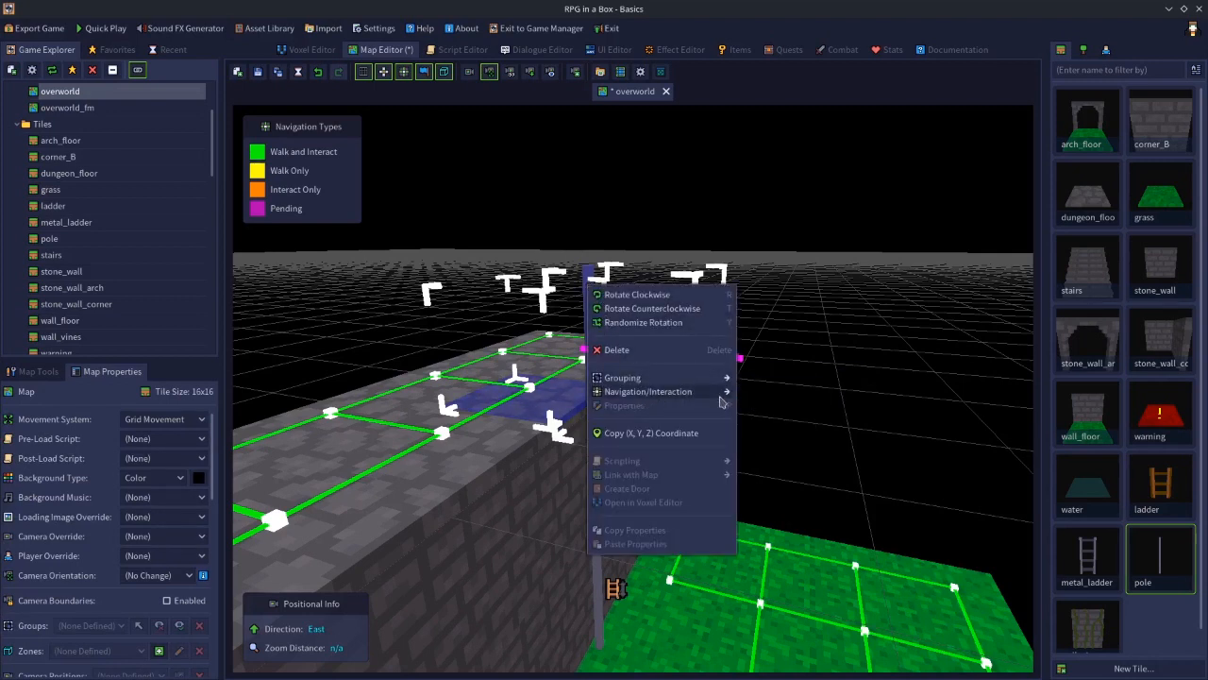
pyautogui.moveTo(727, 394)
pyautogui.click(787, 406)
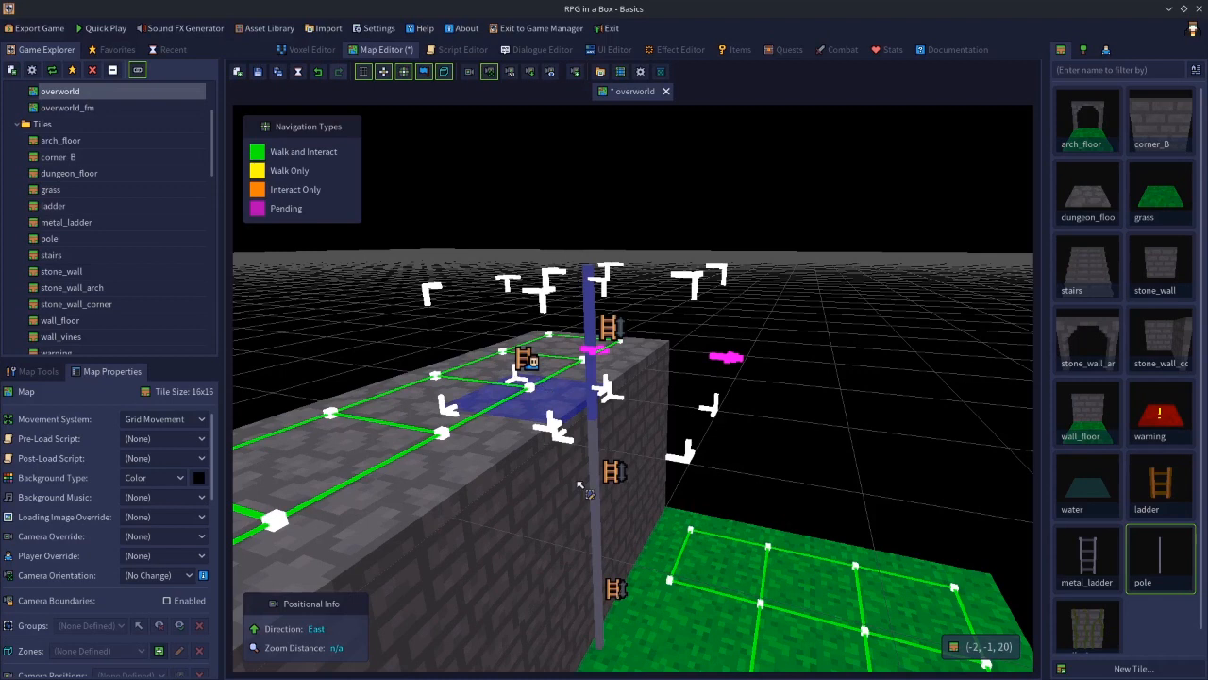
# Set the upper and middle pole segments' navigation to Climb (One-Way)
pyautogui.click(594, 312)
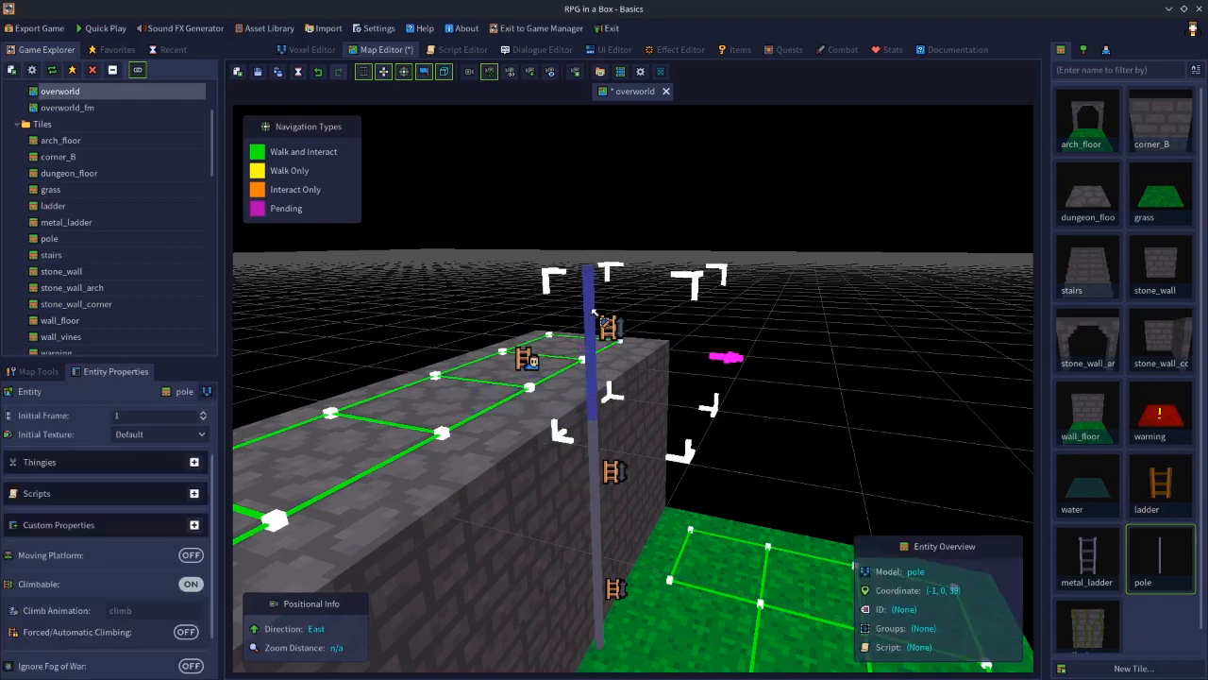
pyautogui.click(593, 467)
pyautogui.rightClick(592, 467)
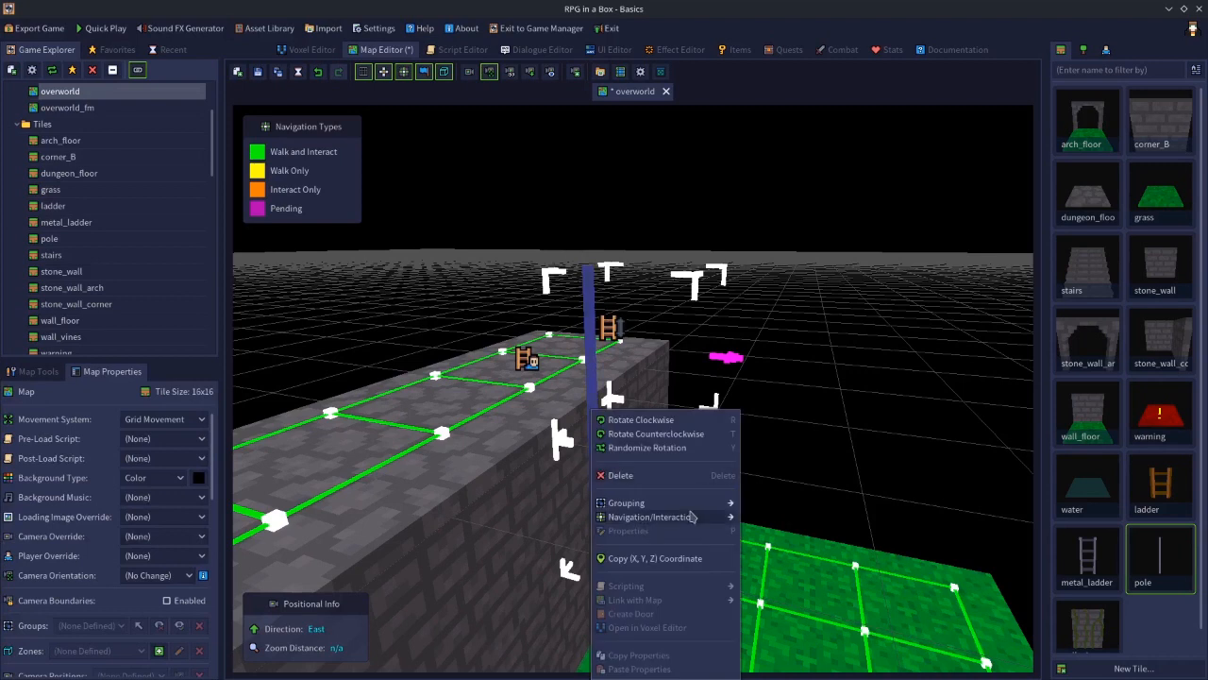
pyautogui.moveTo(703, 517)
pyautogui.click(791, 531)
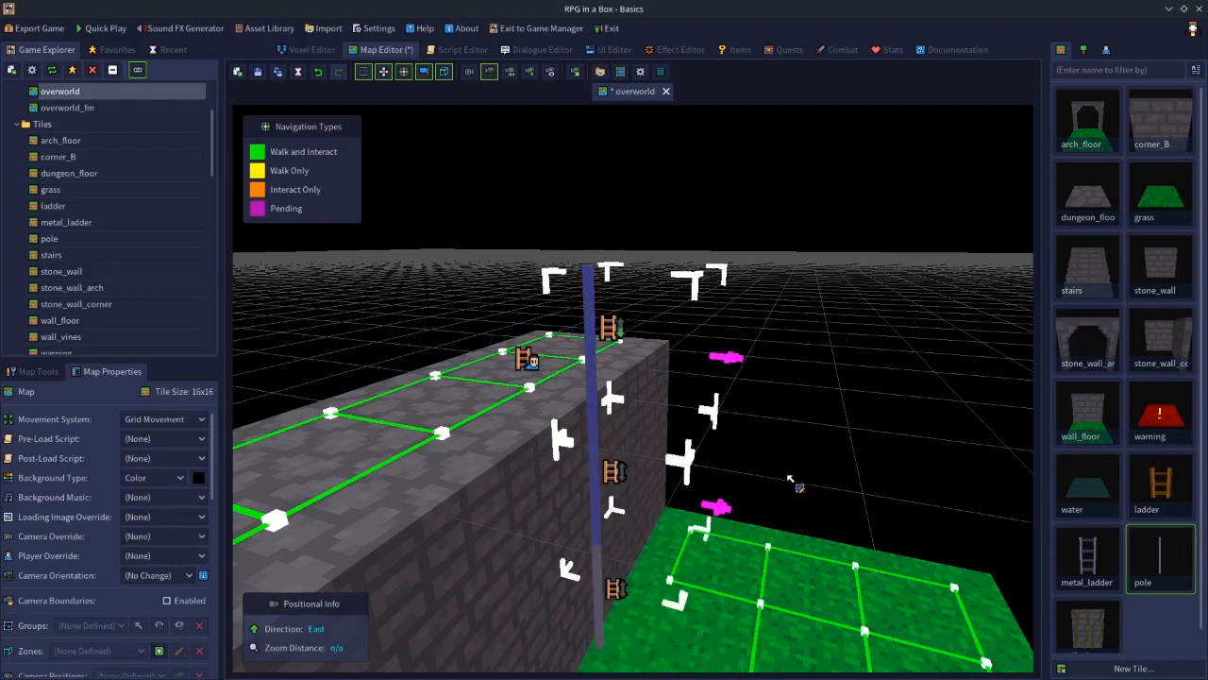
# Set the middle and lower pole segments' navigation to Climb (One-Way)
pyautogui.moveTo(791, 479); pyautogui.dragTo(786, 597, button='middle')
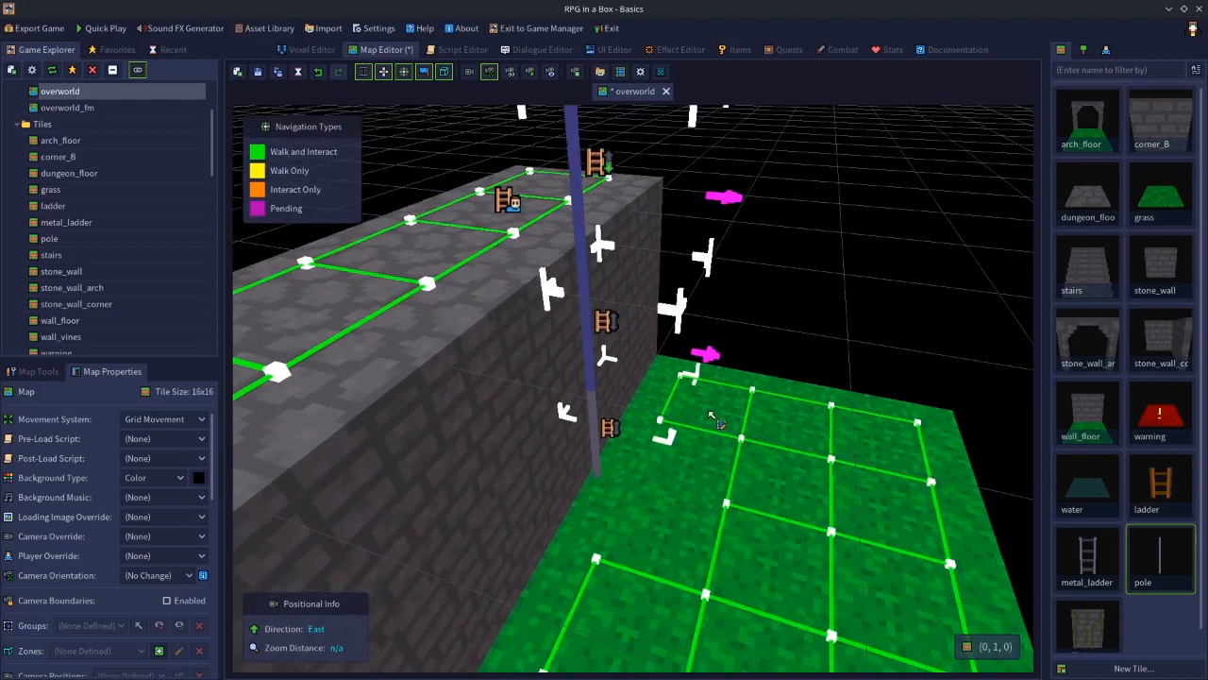
pyautogui.click(592, 306)
pyautogui.keyDown('shift'); pyautogui.click(597, 427); pyautogui.keyUp('shift')
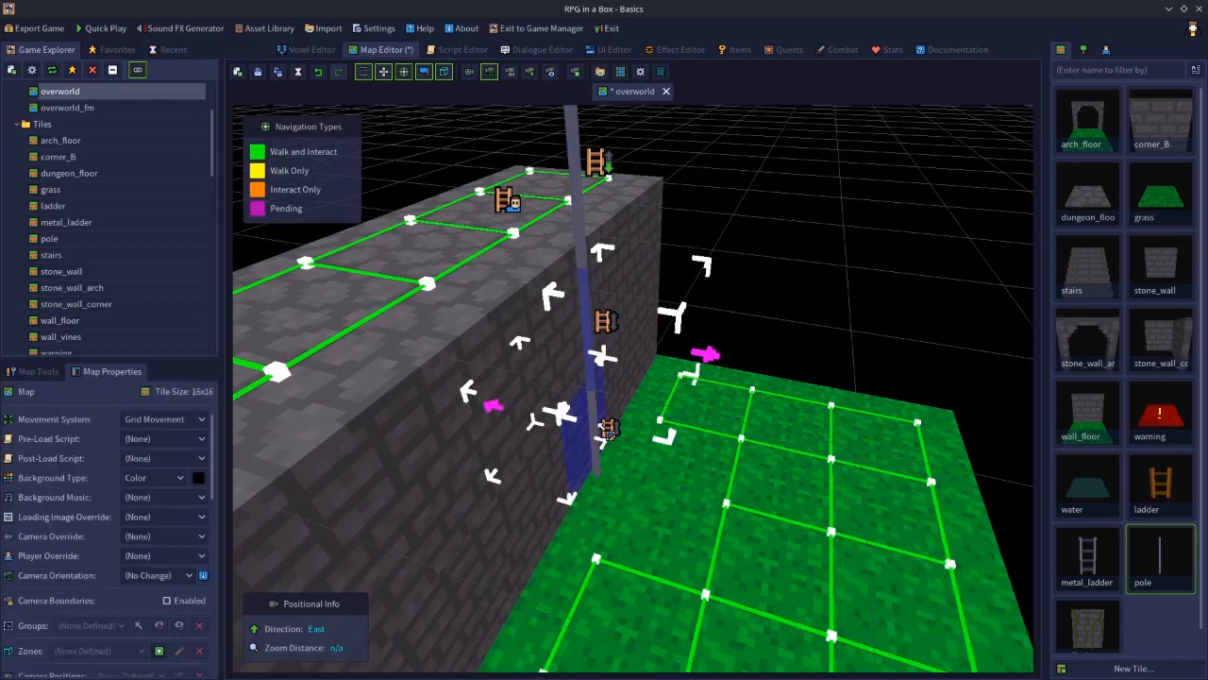
pyautogui.click(834, 339)
pyautogui.click(590, 300)
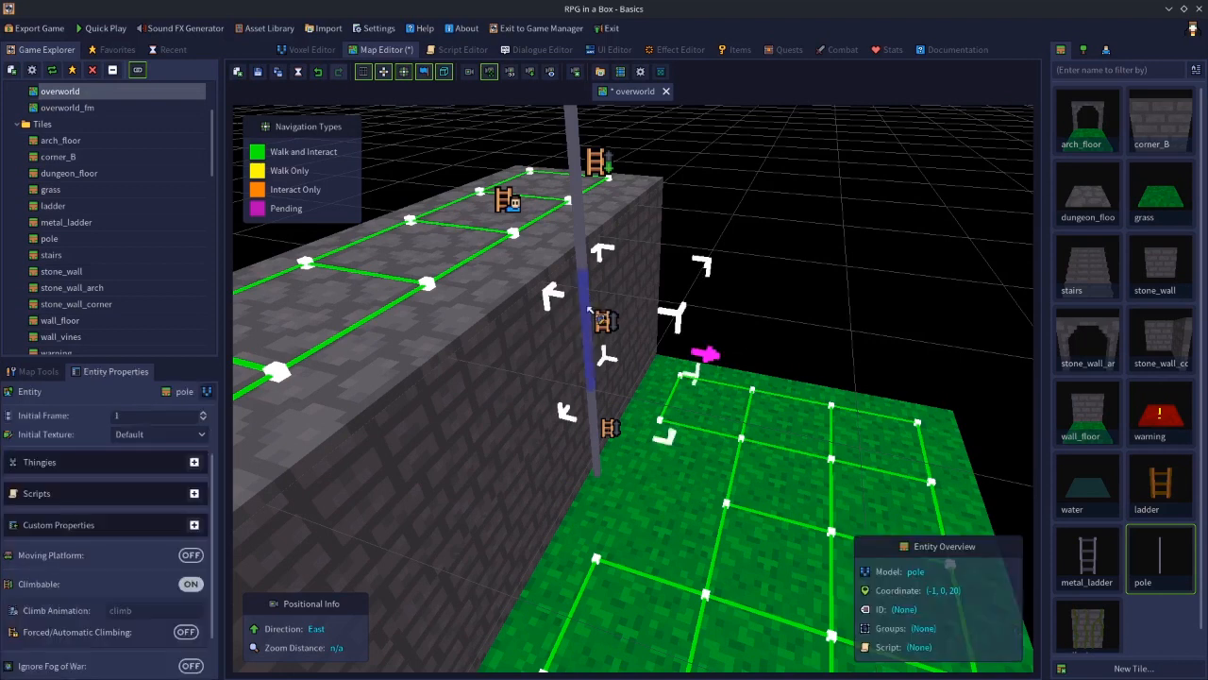
pyautogui.keyDown('shift'); pyautogui.click(595, 416); pyautogui.keyUp('shift')
pyautogui.rightClick(595, 409)
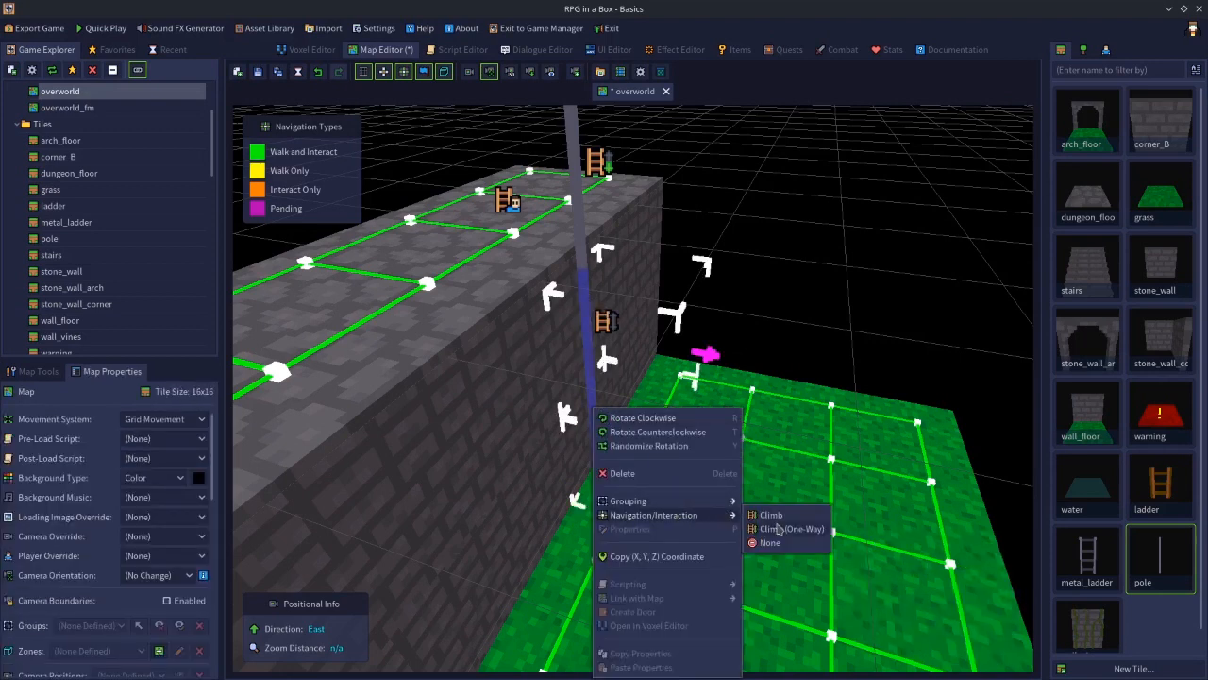
pyautogui.click(805, 533)
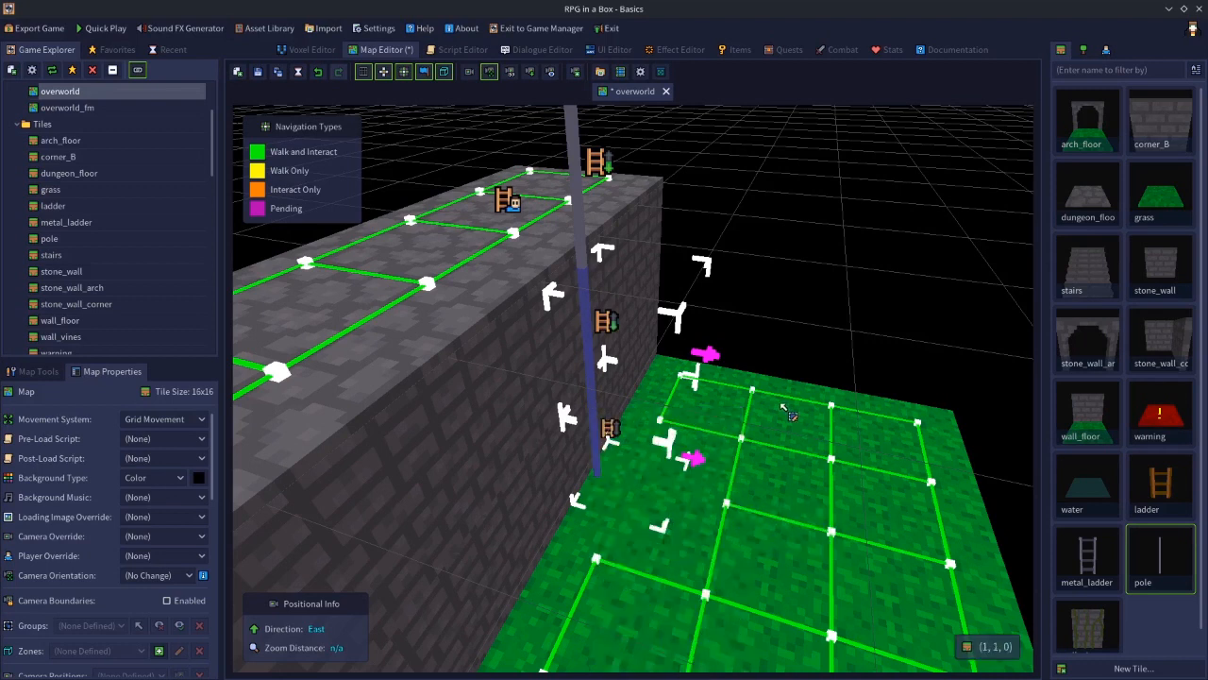
pyautogui.click(791, 325)
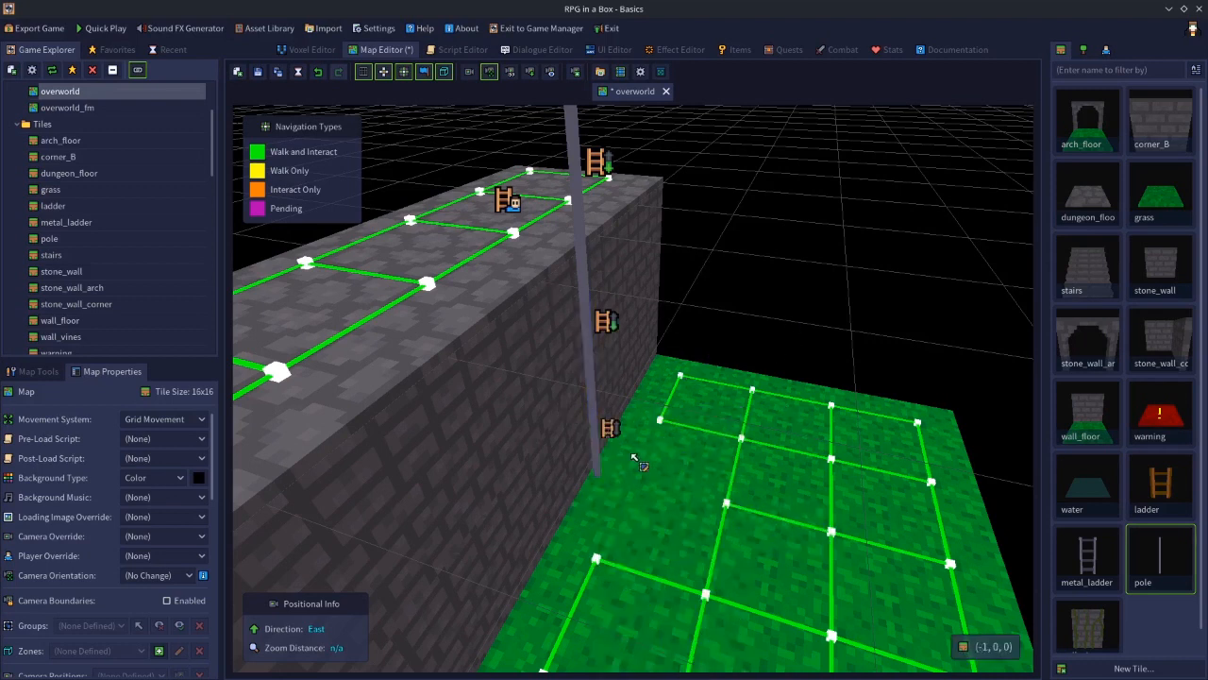
# Set the bottom pole segment and the ground tile beside it to Climb (One-Way)
pyautogui.click(598, 450)
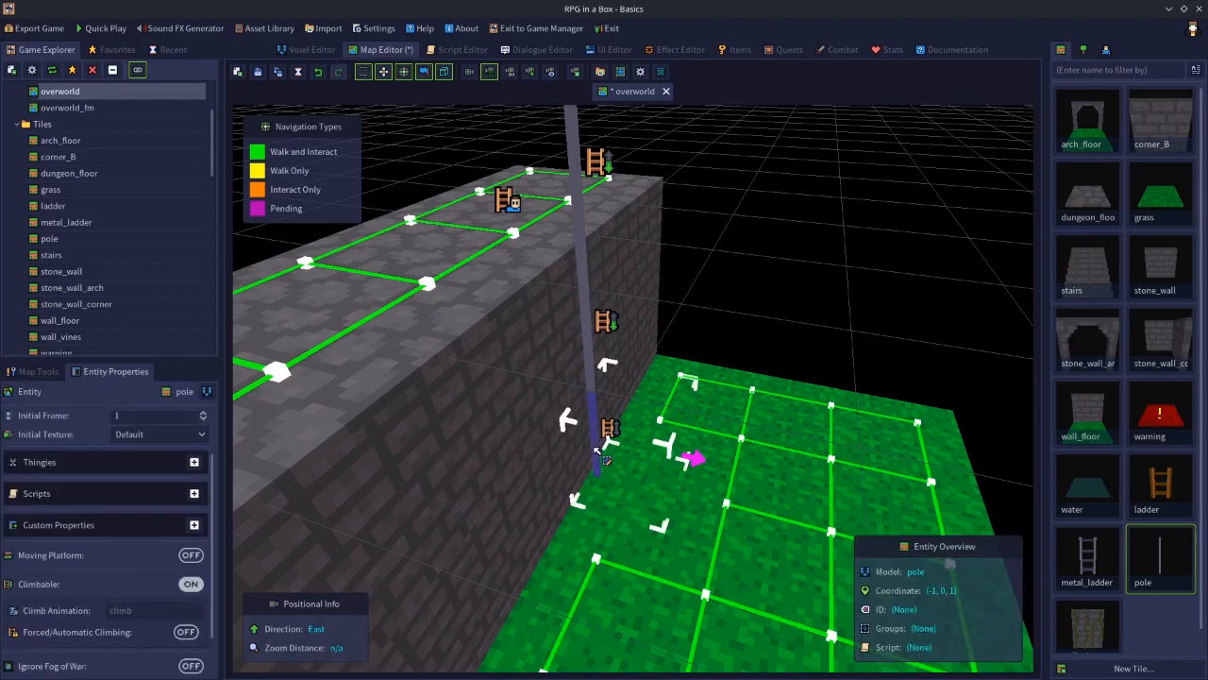
pyautogui.rightClick(642, 489)
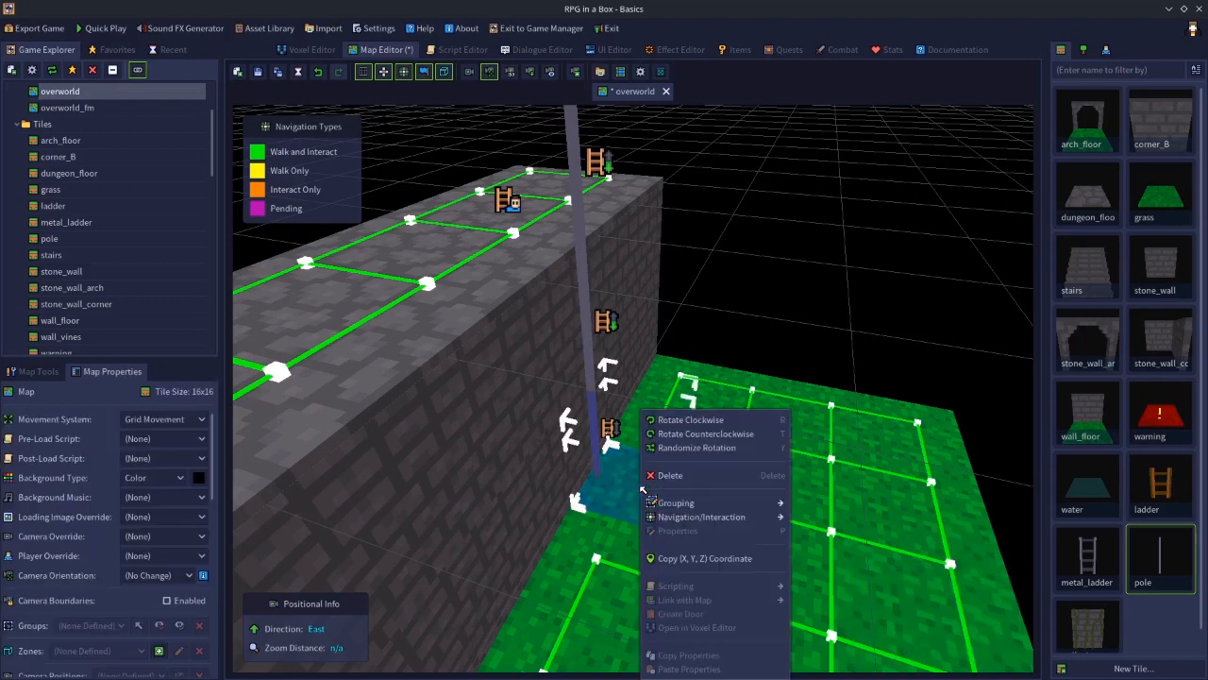
pyautogui.moveTo(732, 519)
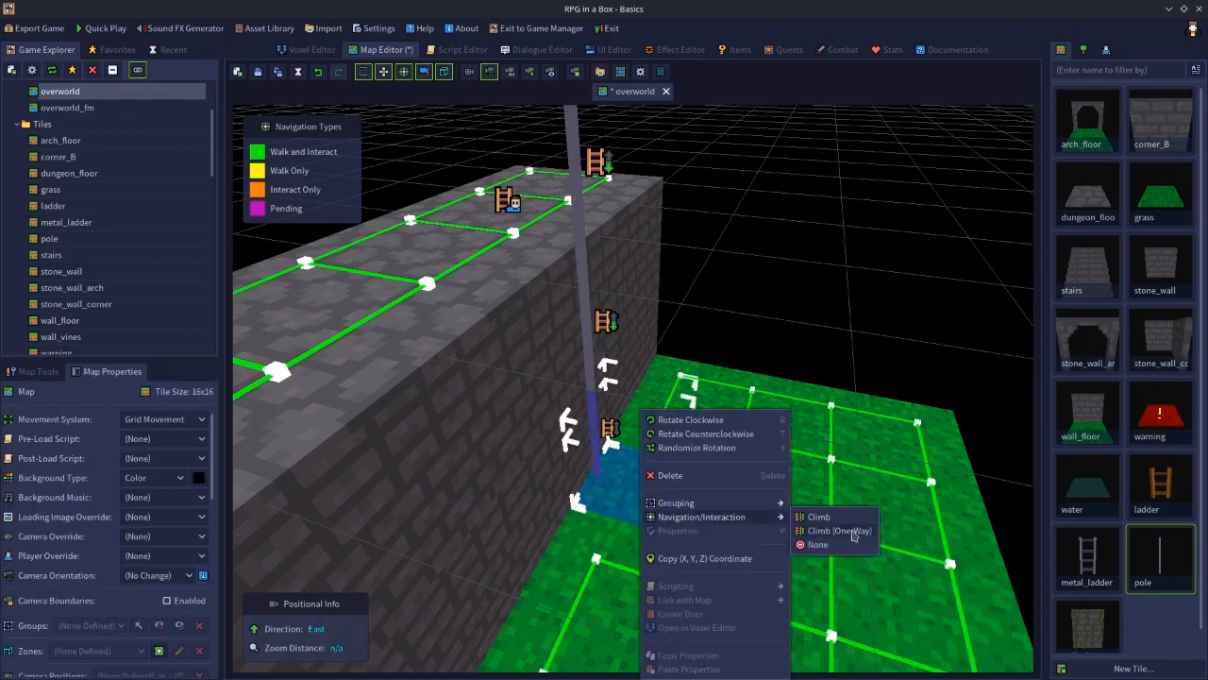
pyautogui.click(840, 531)
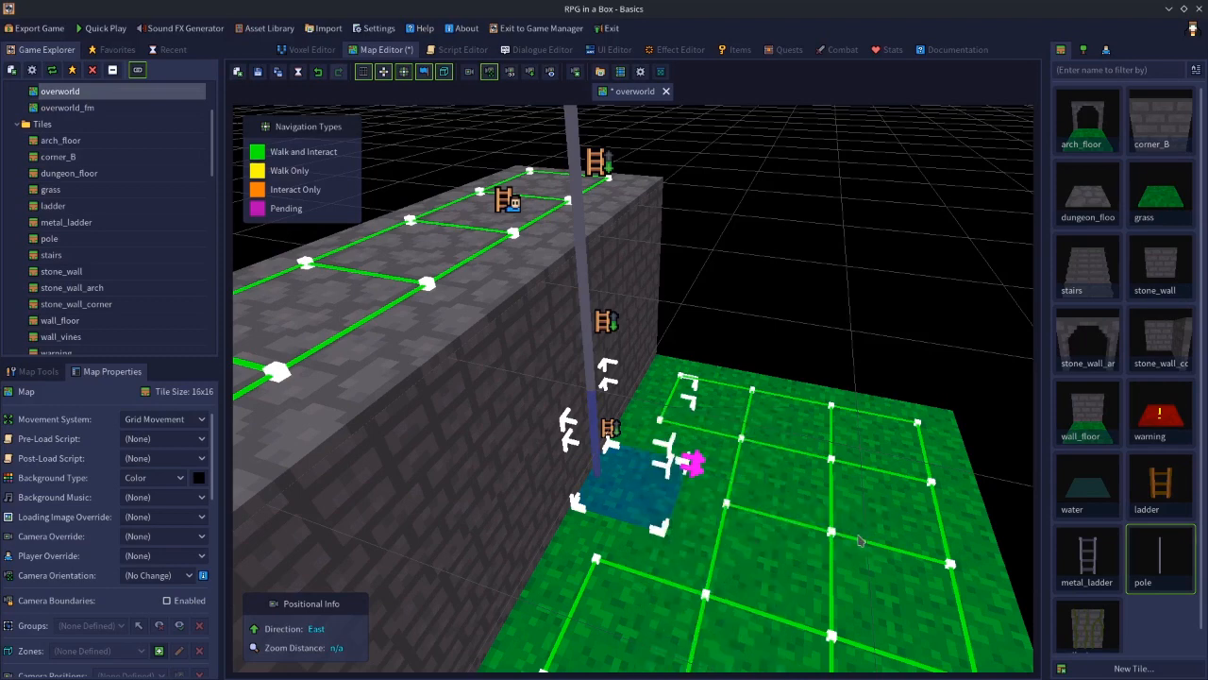
pyautogui.press('s')
pyautogui.press('d')
pyautogui.moveTo(821, 322); pyautogui.dragTo(751, 274, button='middle')
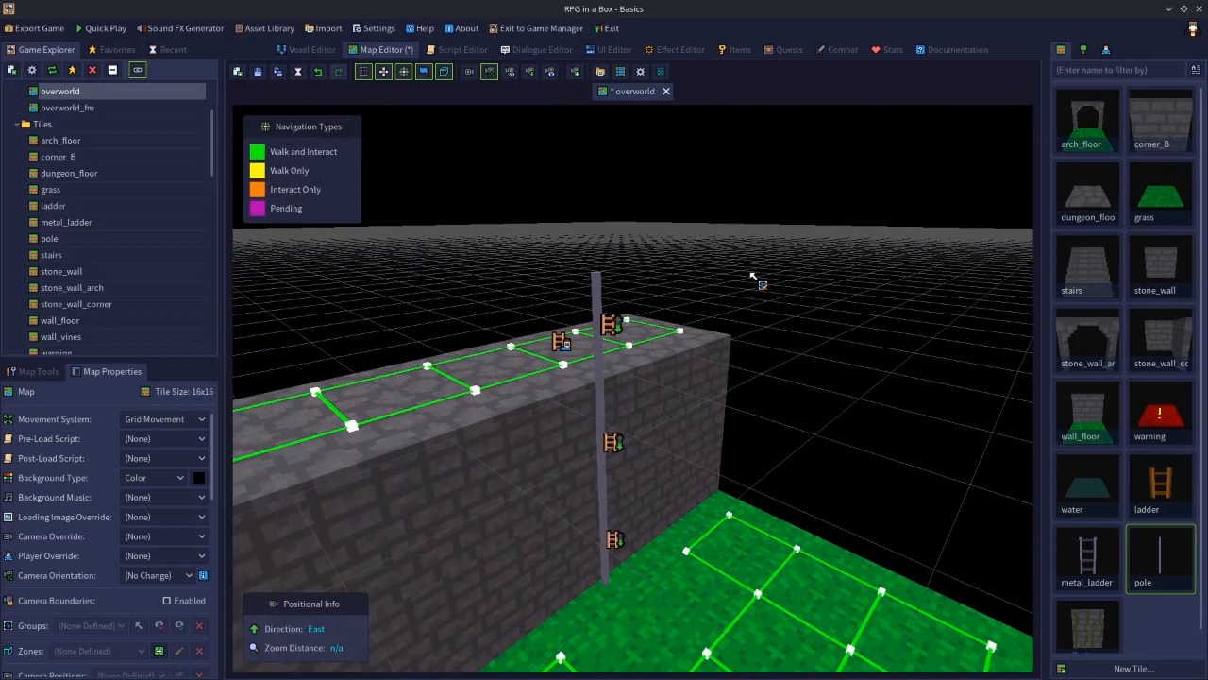
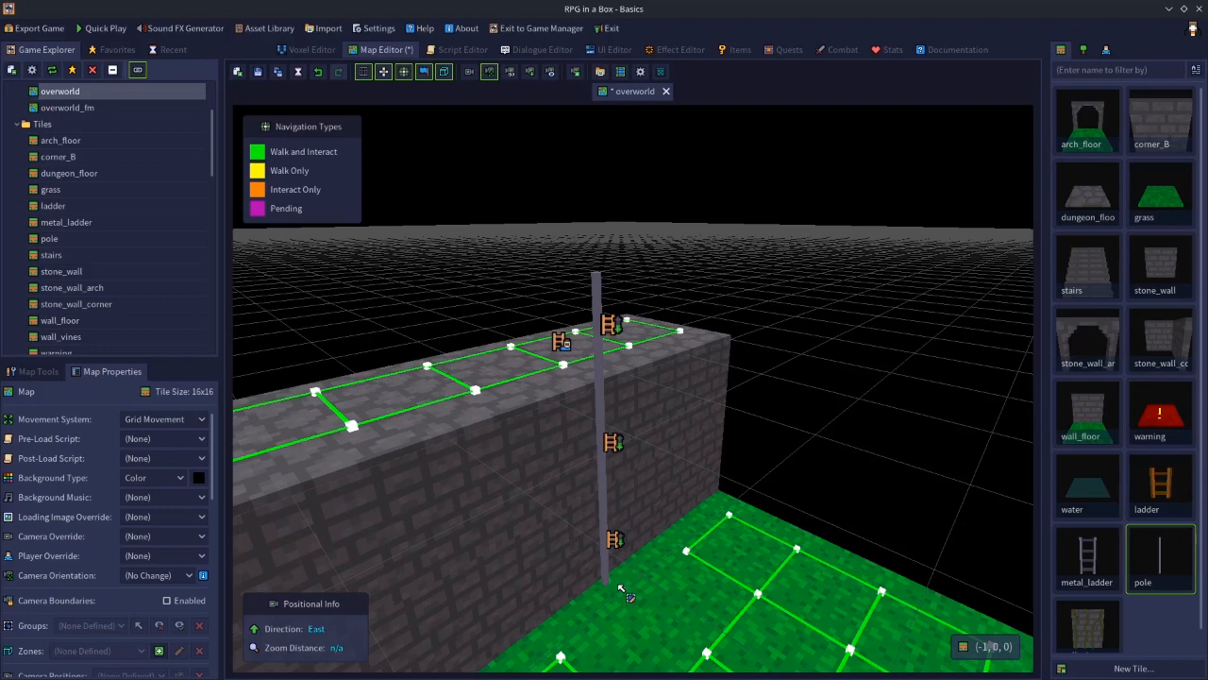
# Turn on Forced/Automatic Climbing for the top pole segment
pyautogui.press('s')
pyautogui.moveTo(815, 474); pyautogui.dragTo(785, 495, button='middle')
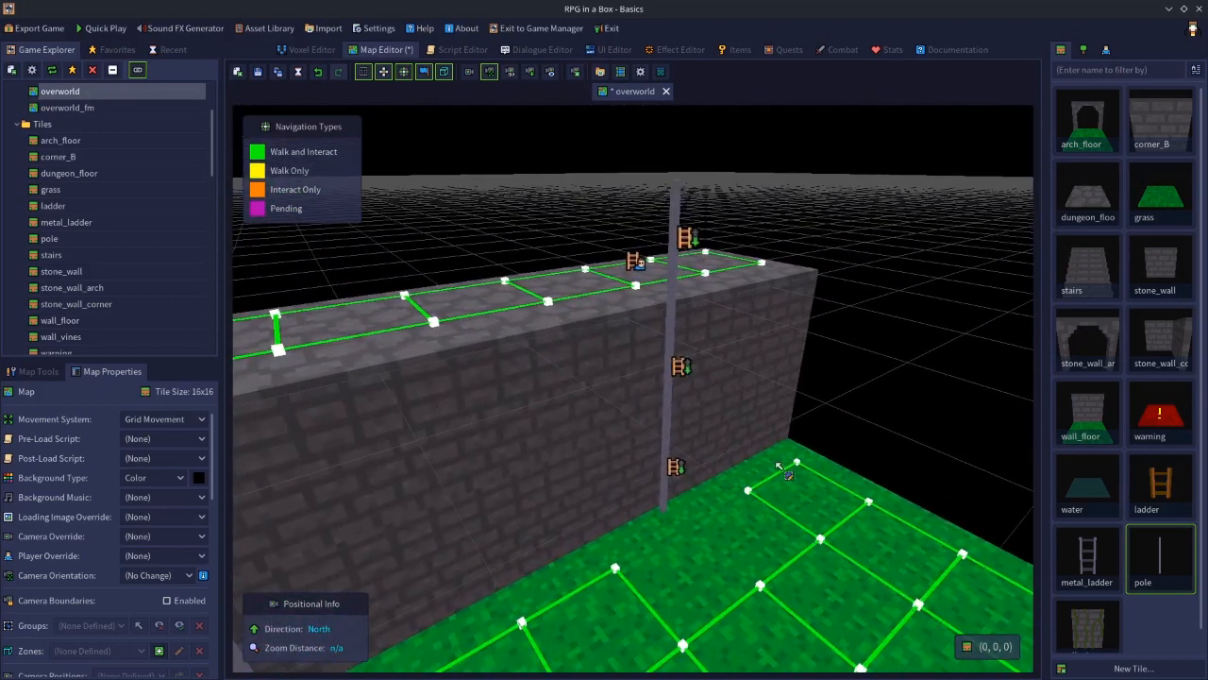
pyautogui.click(678, 210)
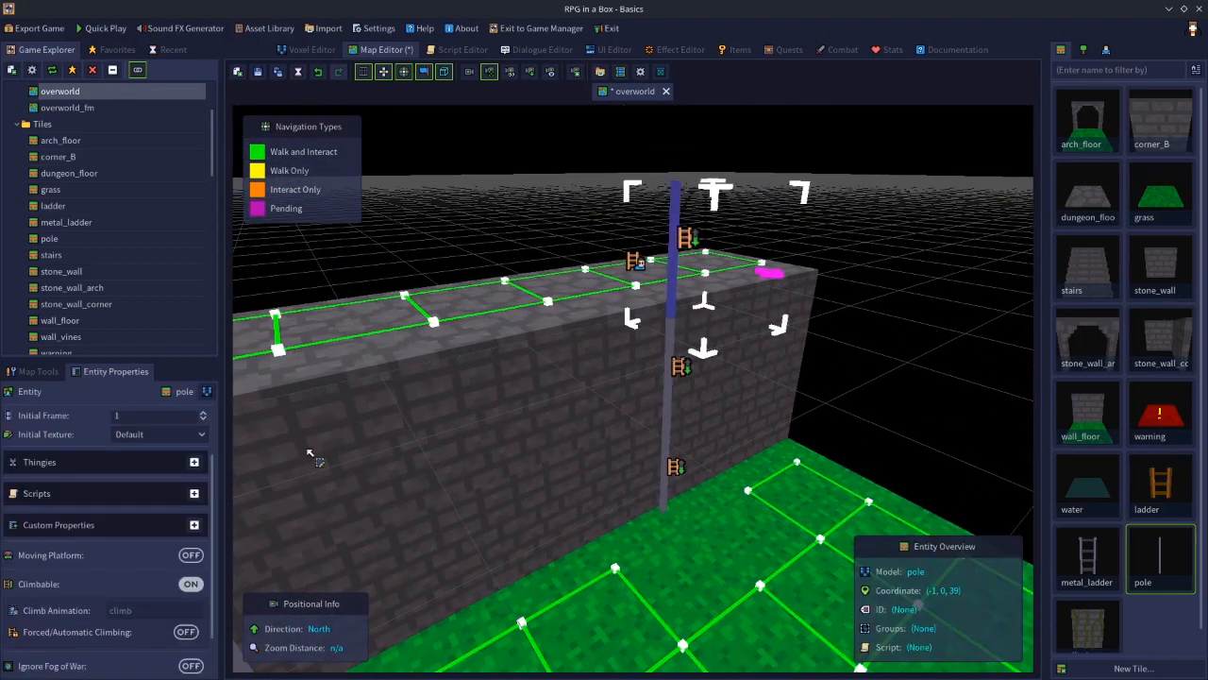
pyautogui.scroll(-3, 213, 578)
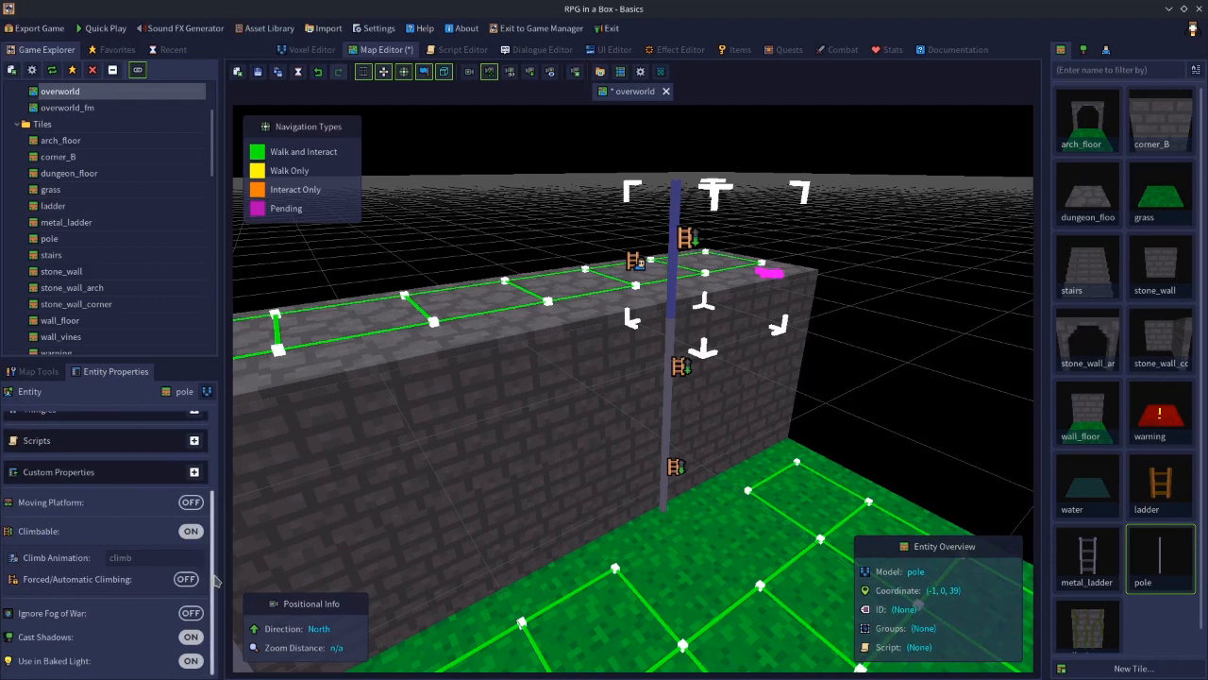
pyautogui.click(186, 578)
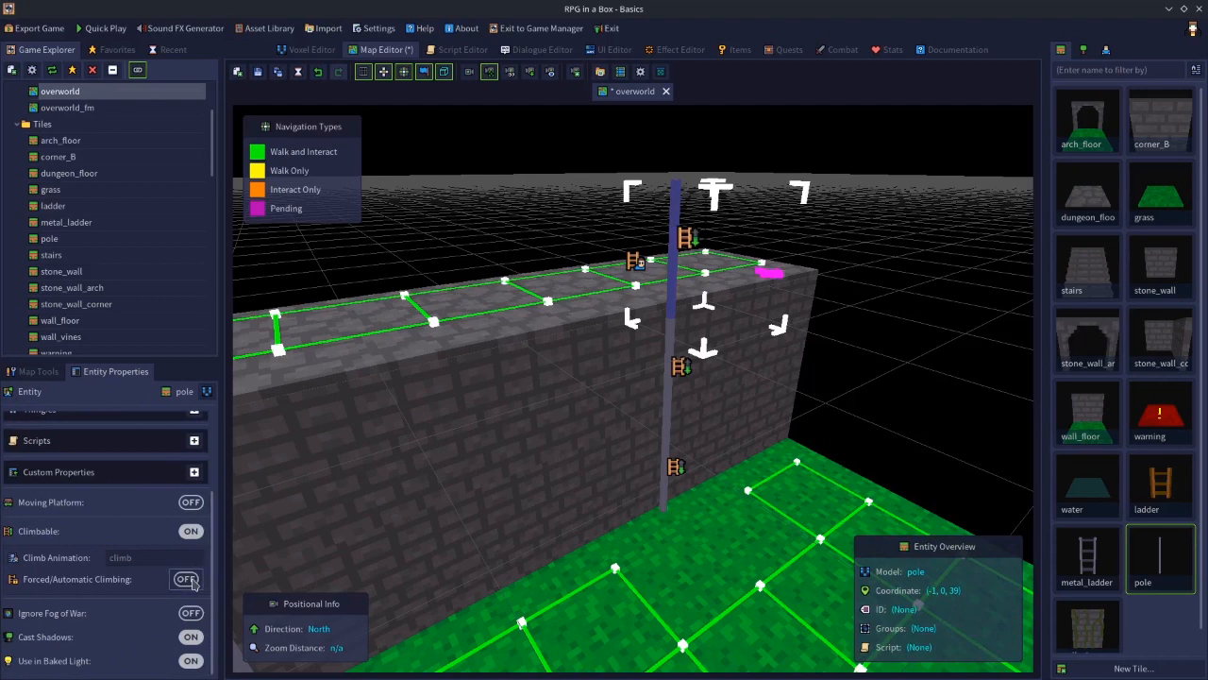
# Turn on Forced/Automatic Climbing for the middle and bottom pole segments
pyautogui.click(669, 350)
pyautogui.click(185, 579)
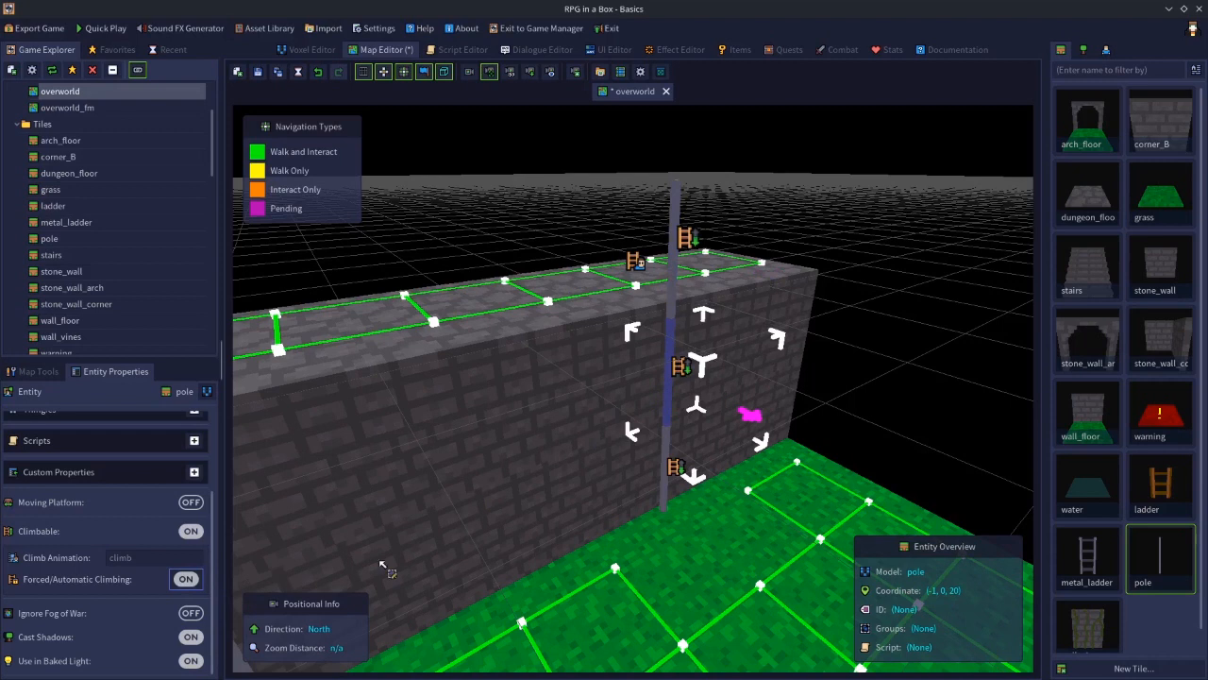
pyautogui.click(673, 445)
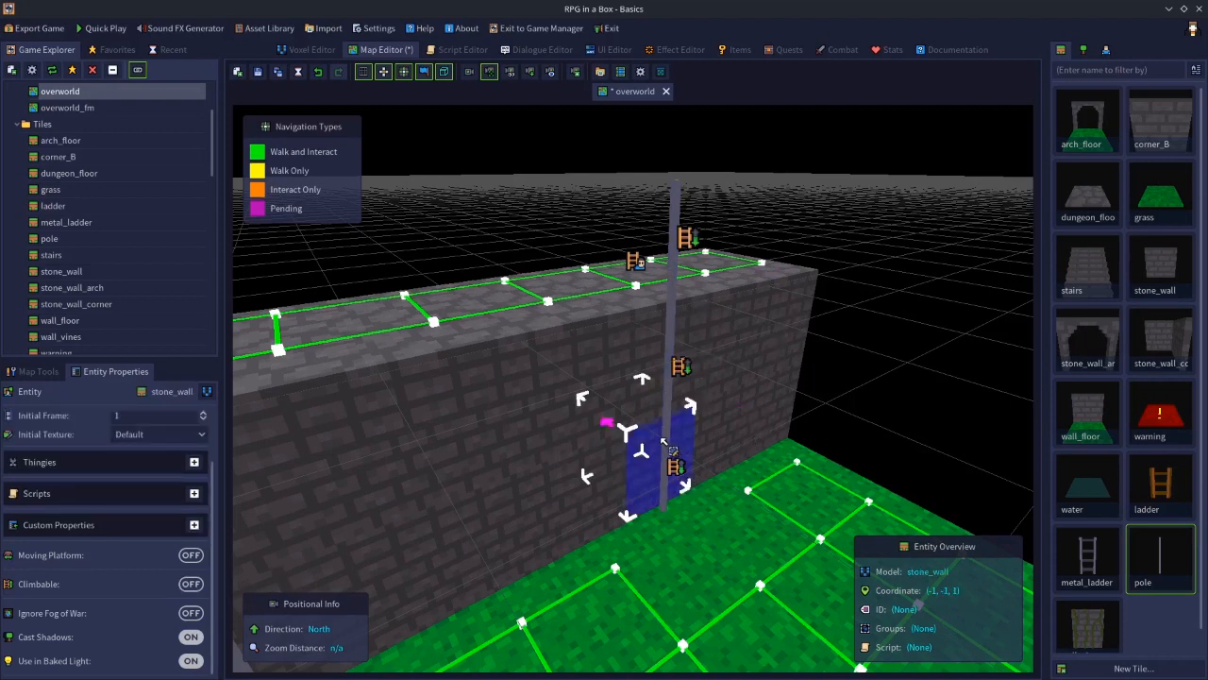
pyautogui.click(665, 443)
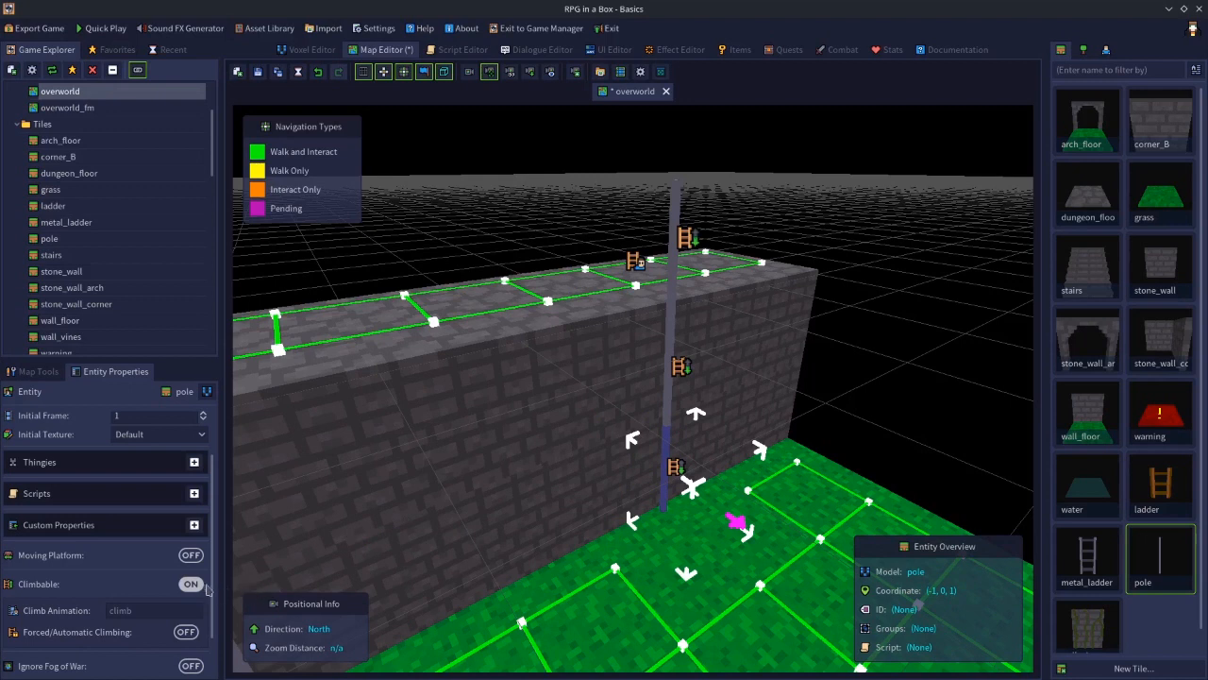
pyautogui.click(185, 632)
# Inspect the climbing properties of each pole segment
pyautogui.click(672, 346)
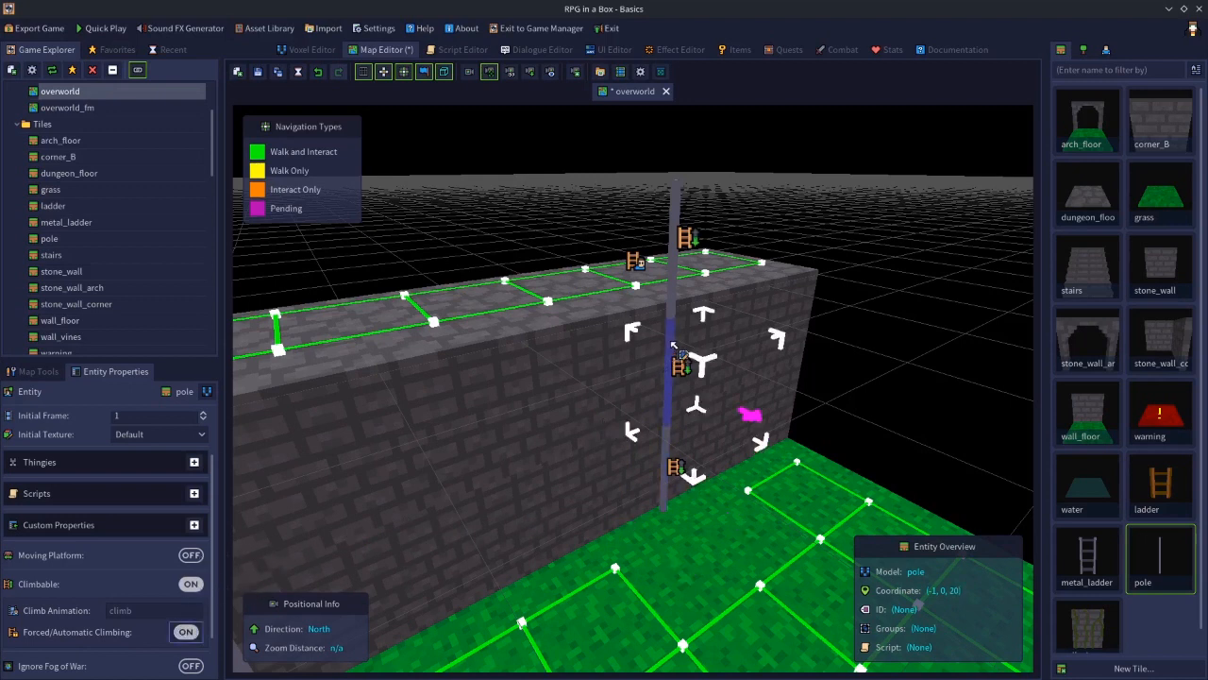
pyautogui.click(676, 286)
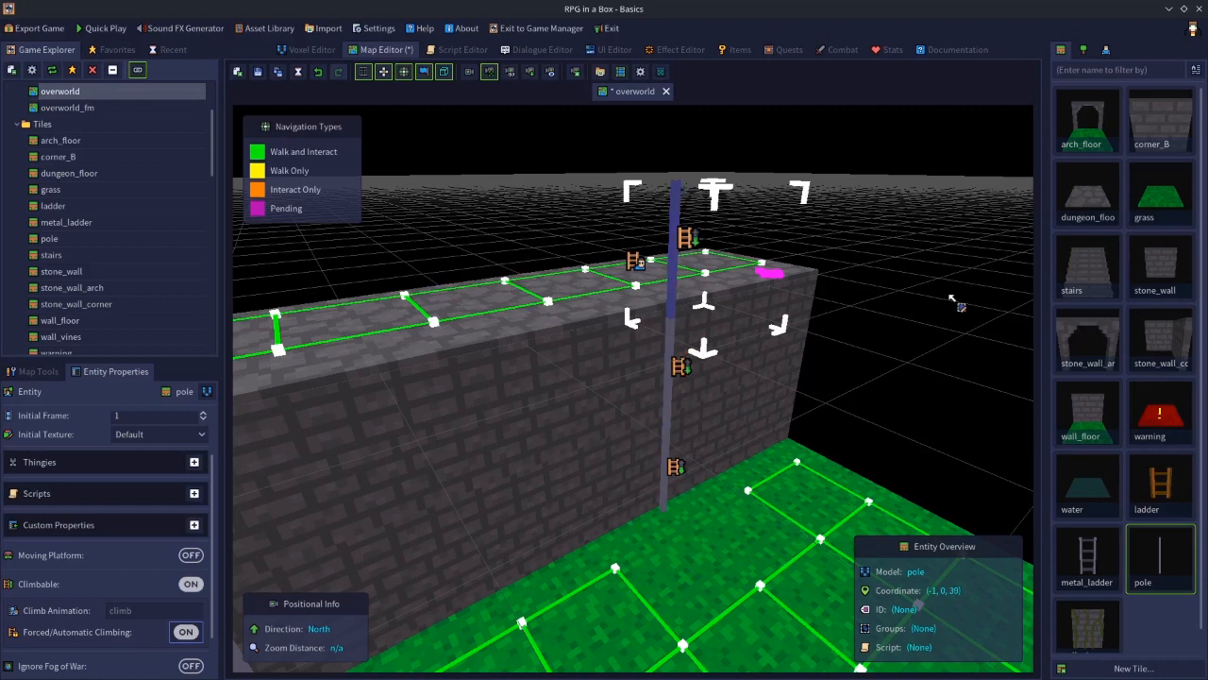
pyautogui.click(953, 303)
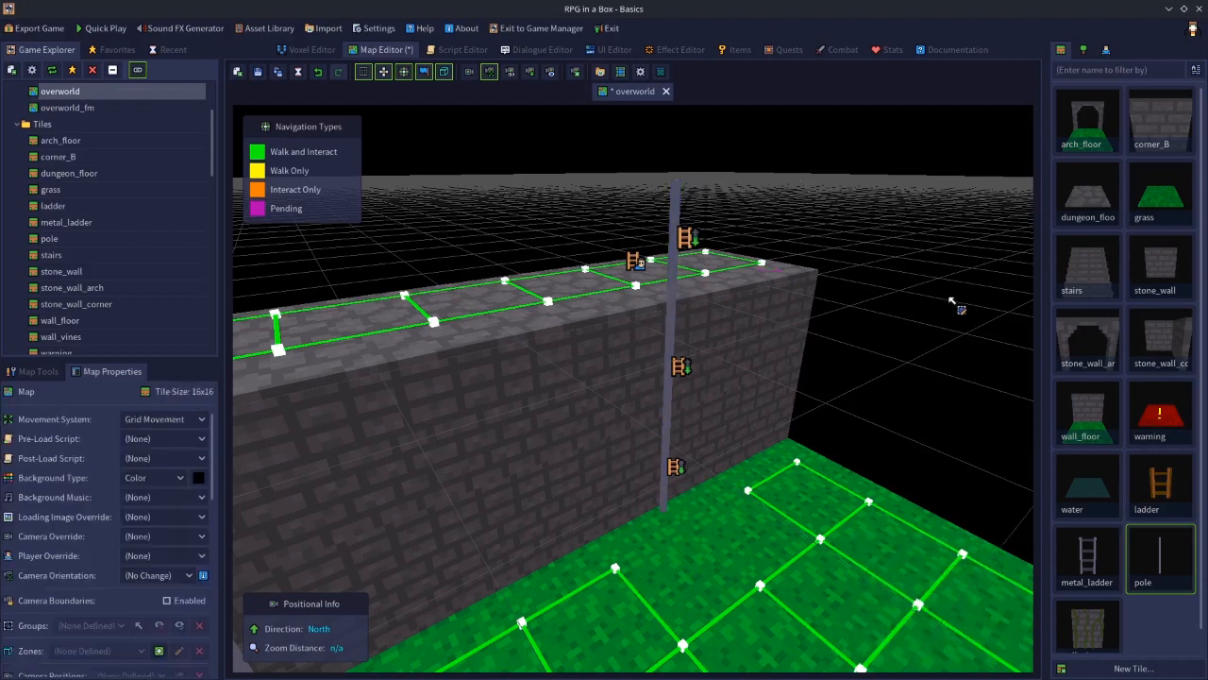
pyautogui.click(673, 337)
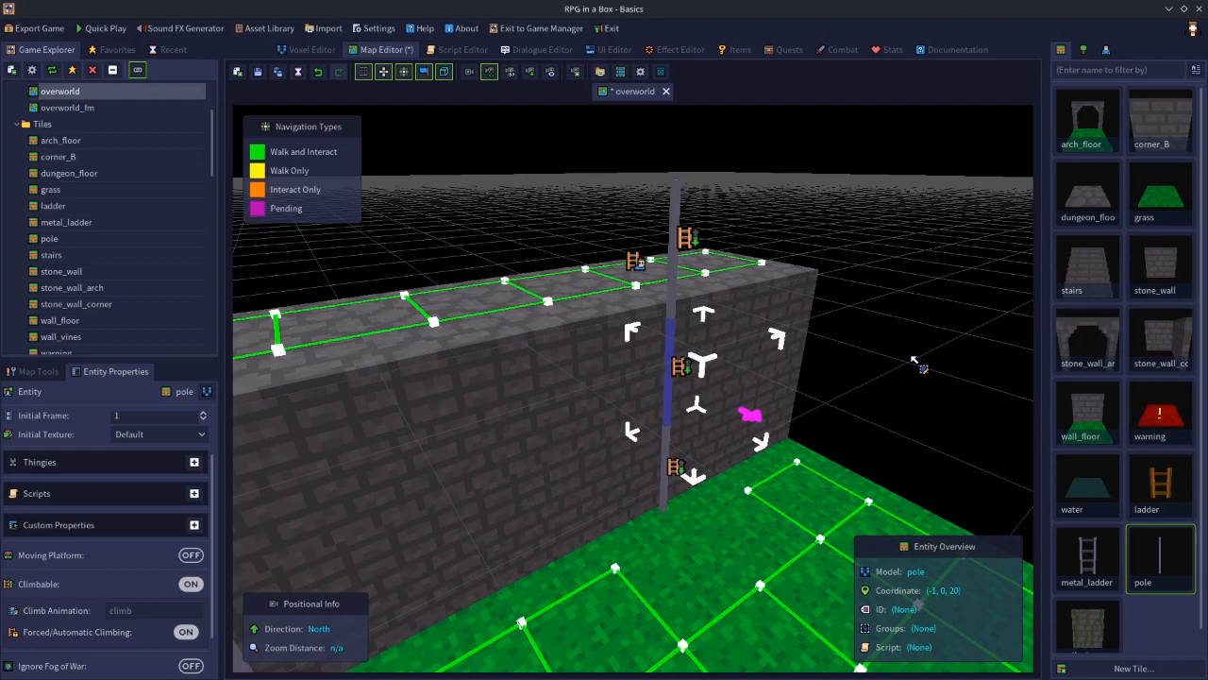
pyautogui.moveTo(914, 361)
pyautogui.mouseDown(button='middle')
pyautogui.moveTo(809, 373)
pyautogui.moveTo(909, 371)
pyautogui.mouseUp(button='middle')
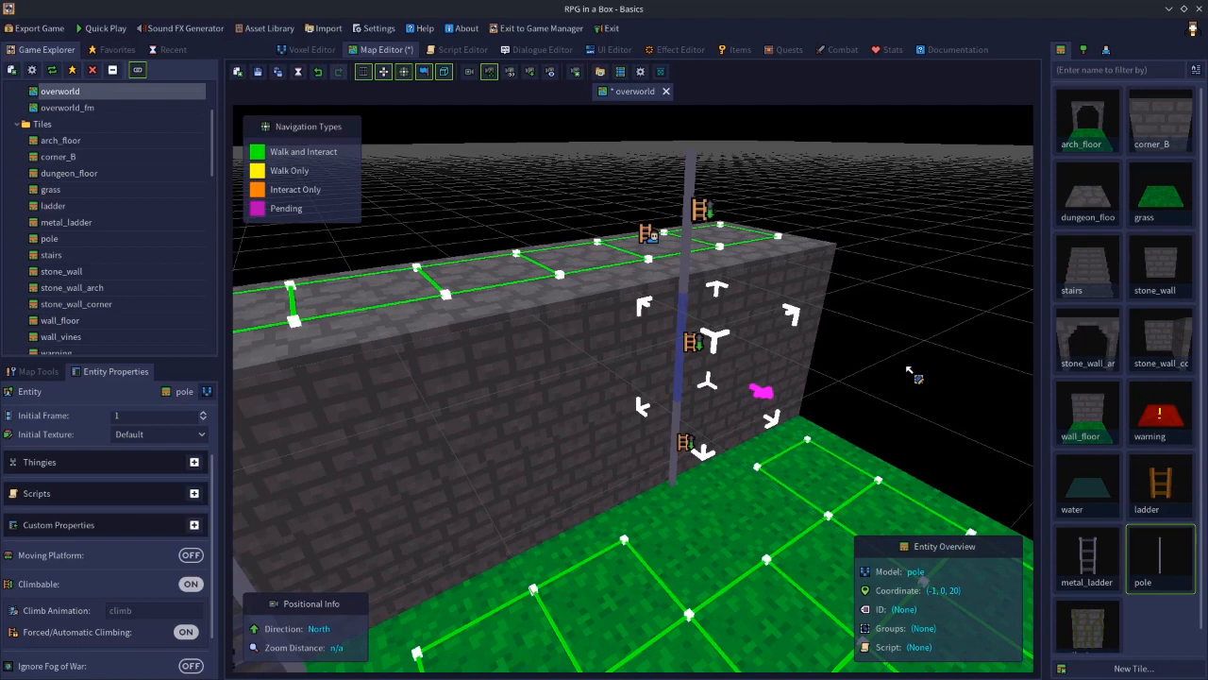
pyautogui.click(1105, 49)
pyautogui.click(1083, 51)
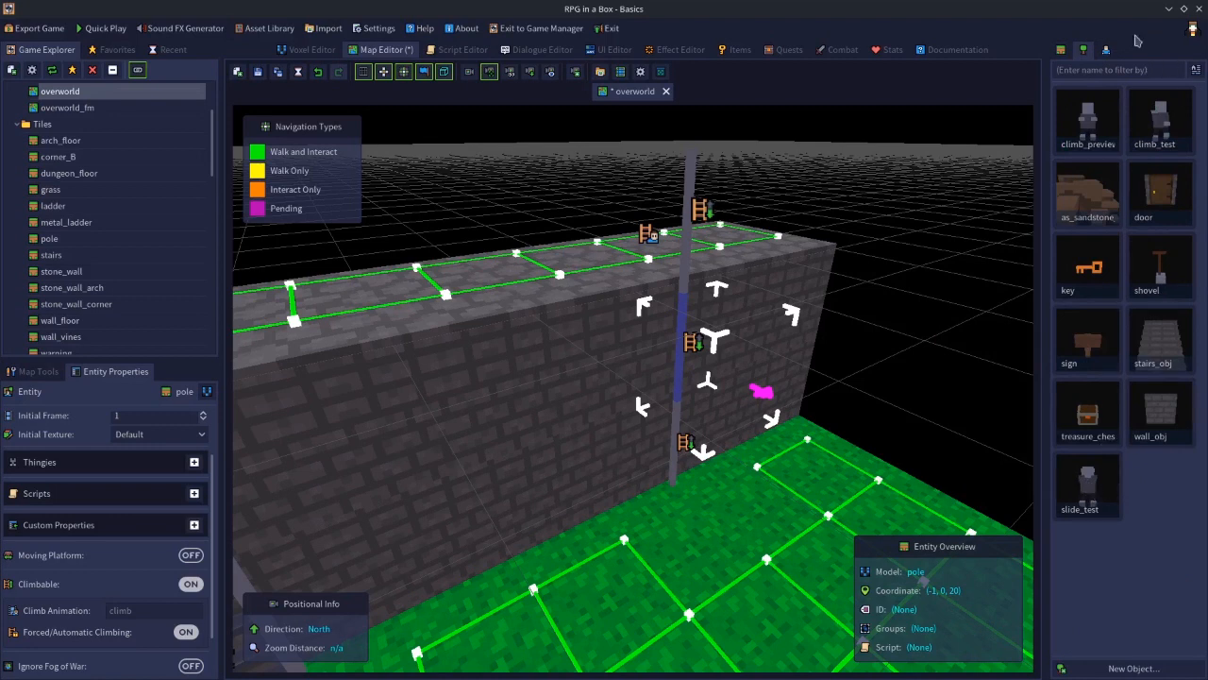
pyautogui.click(1108, 51)
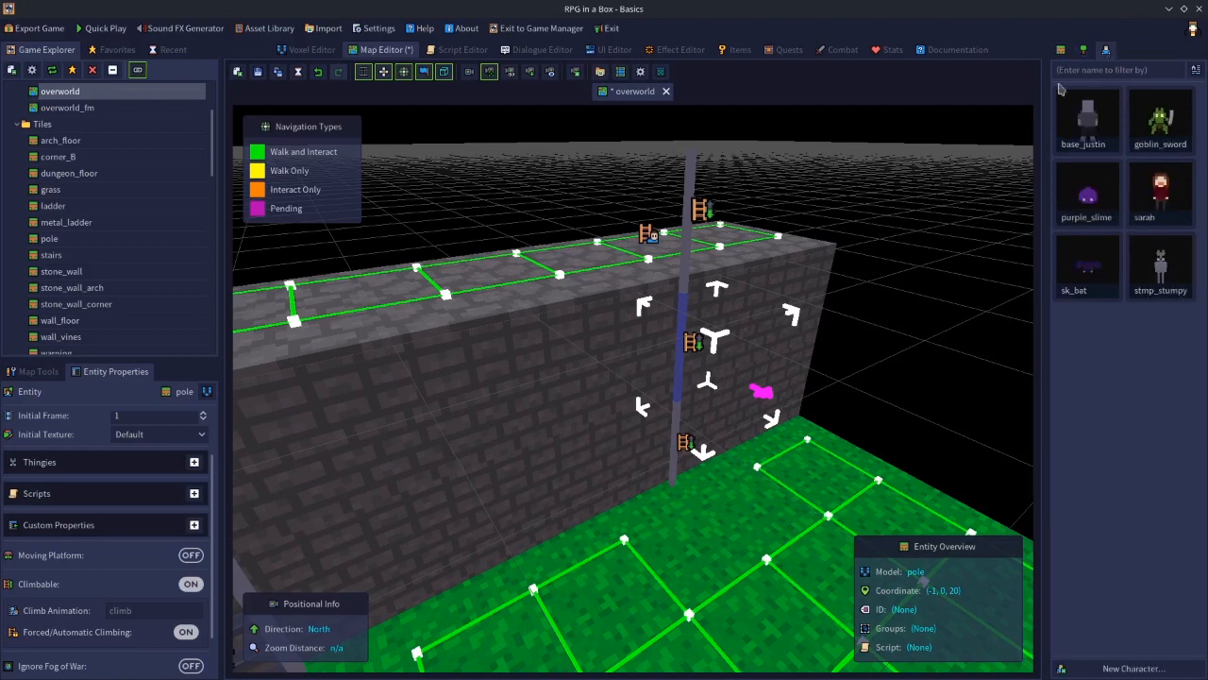
# Set the climb animation of the top and middle pole segments to slide
pyautogui.click(691, 187)
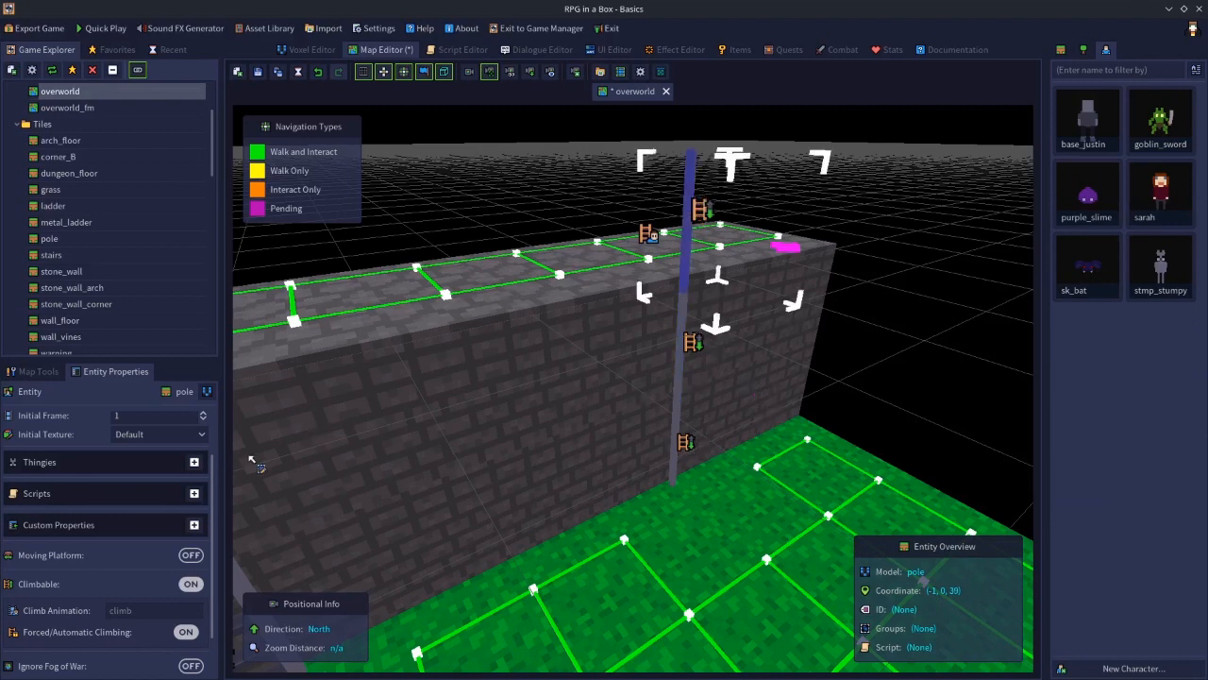
pyautogui.scroll(-2, 95, 586)
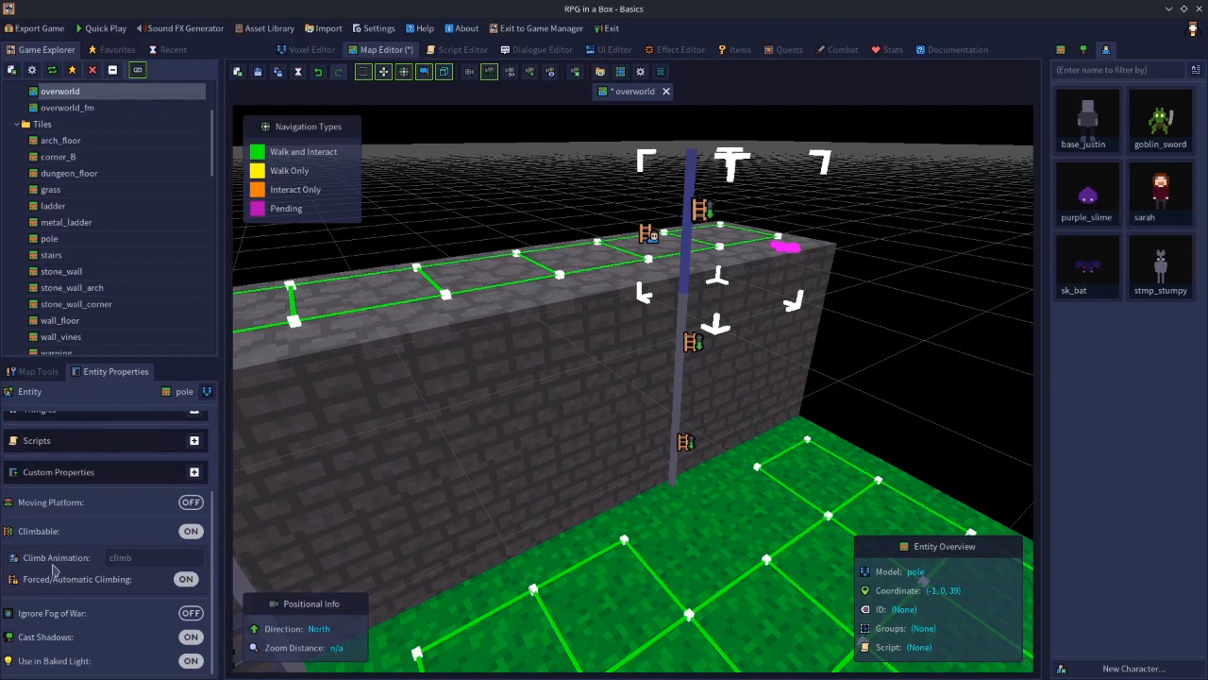
pyautogui.click(137, 557)
pyautogui.click(903, 363)
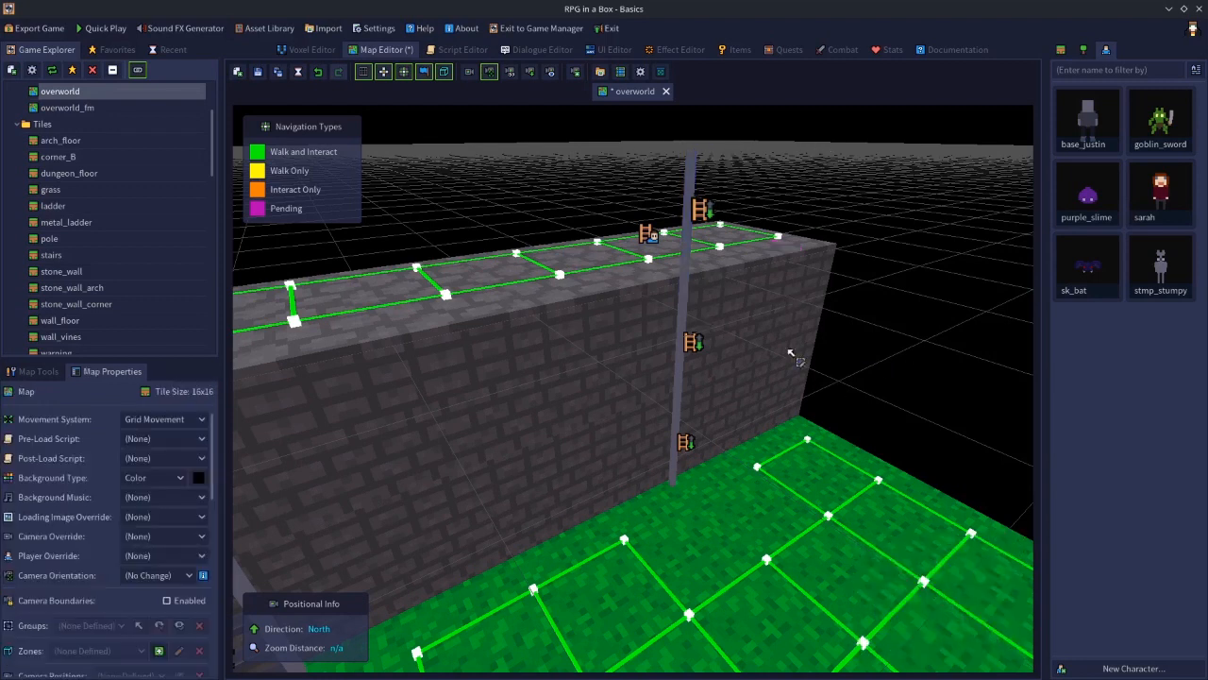
pyautogui.click(692, 316)
pyautogui.click(171, 556)
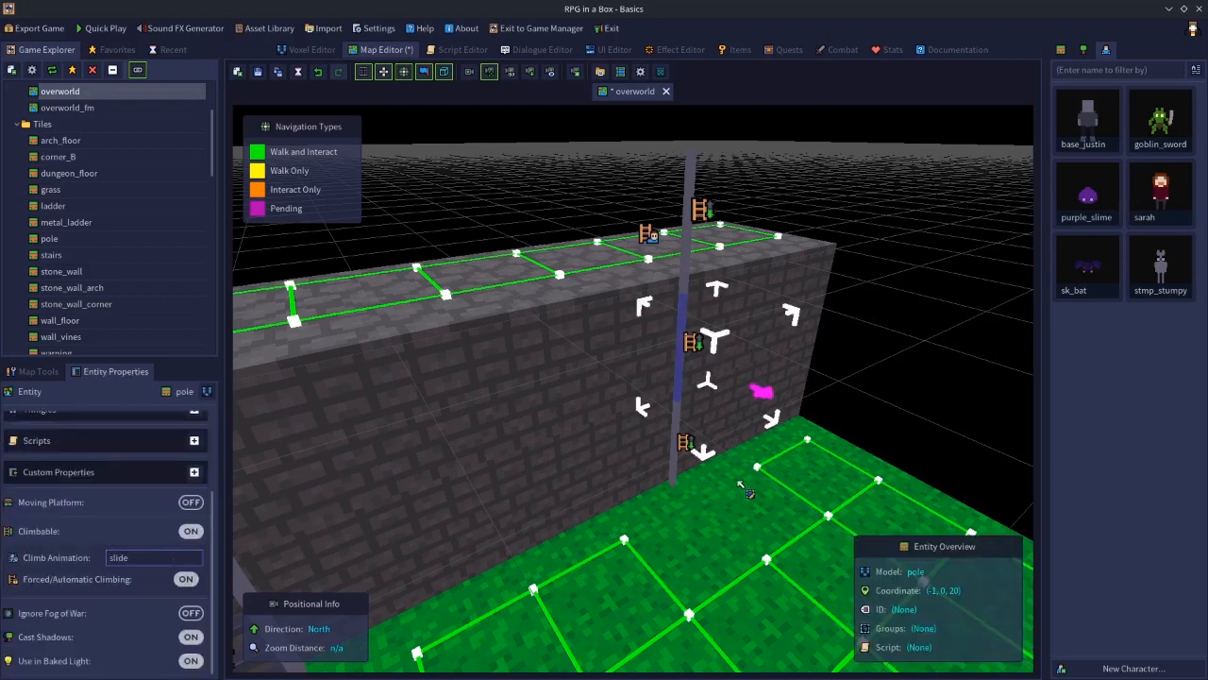
pyautogui.click(853, 413)
# Set the bottom pole segment's climb animation to slide and recheck all three segments
pyautogui.click(675, 425)
pyautogui.click(166, 556)
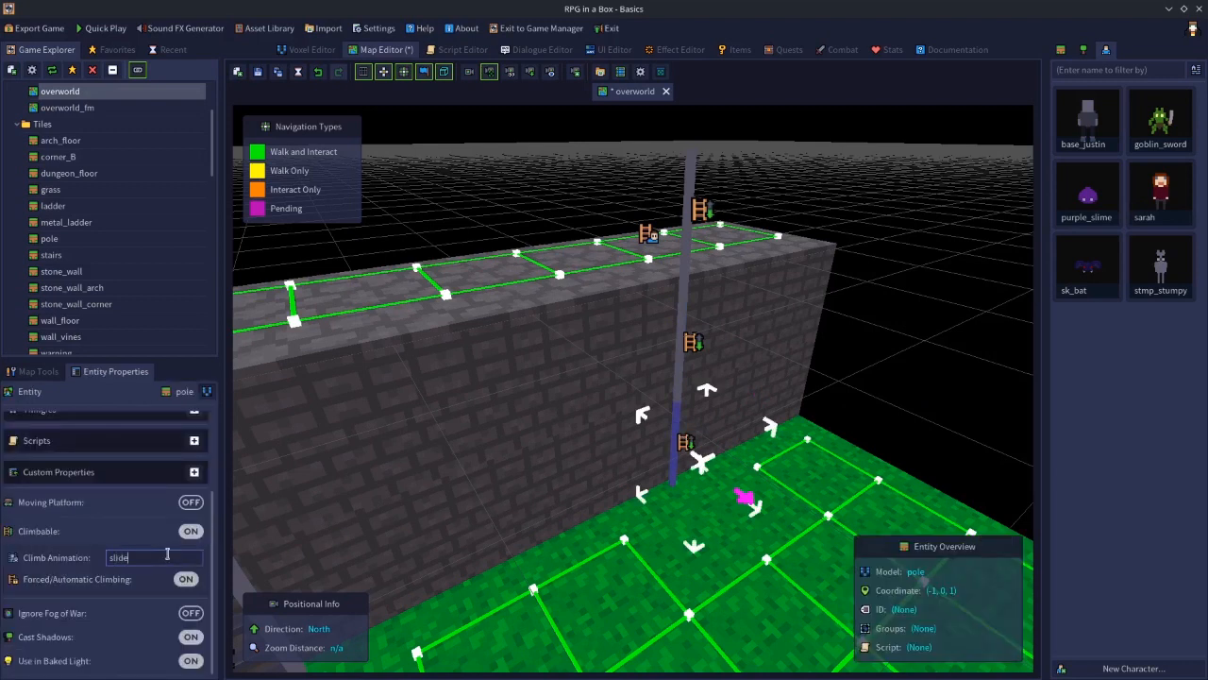
pyautogui.click(979, 385)
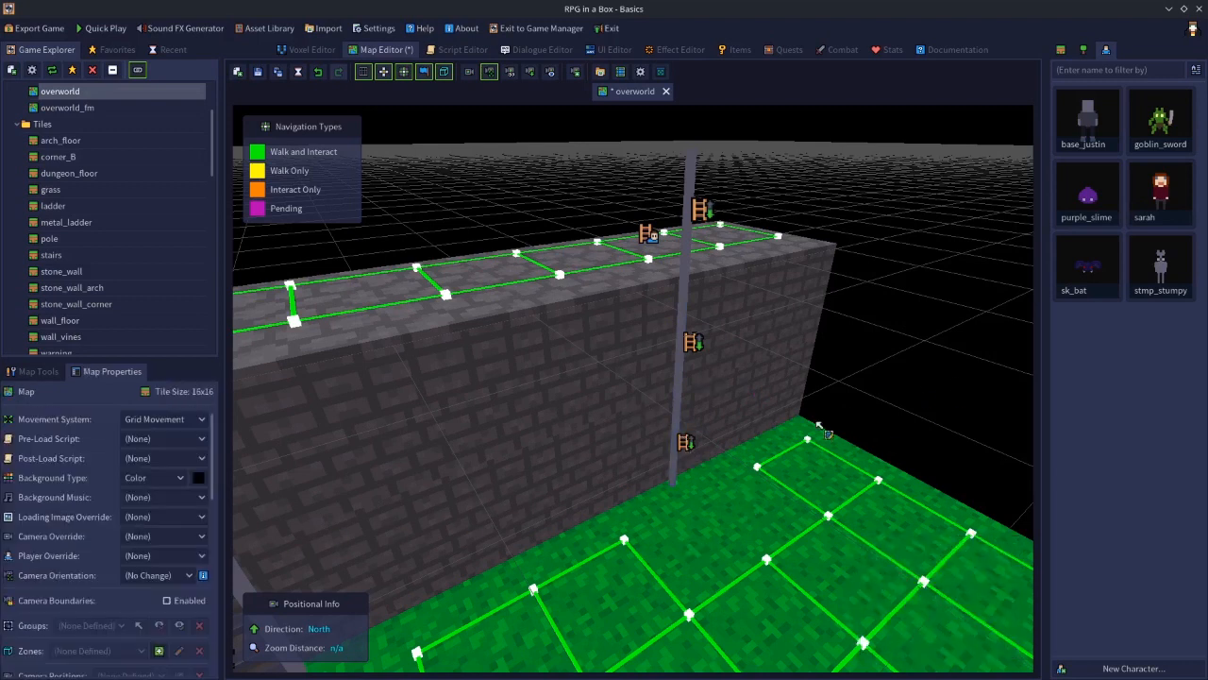
pyautogui.click(677, 436)
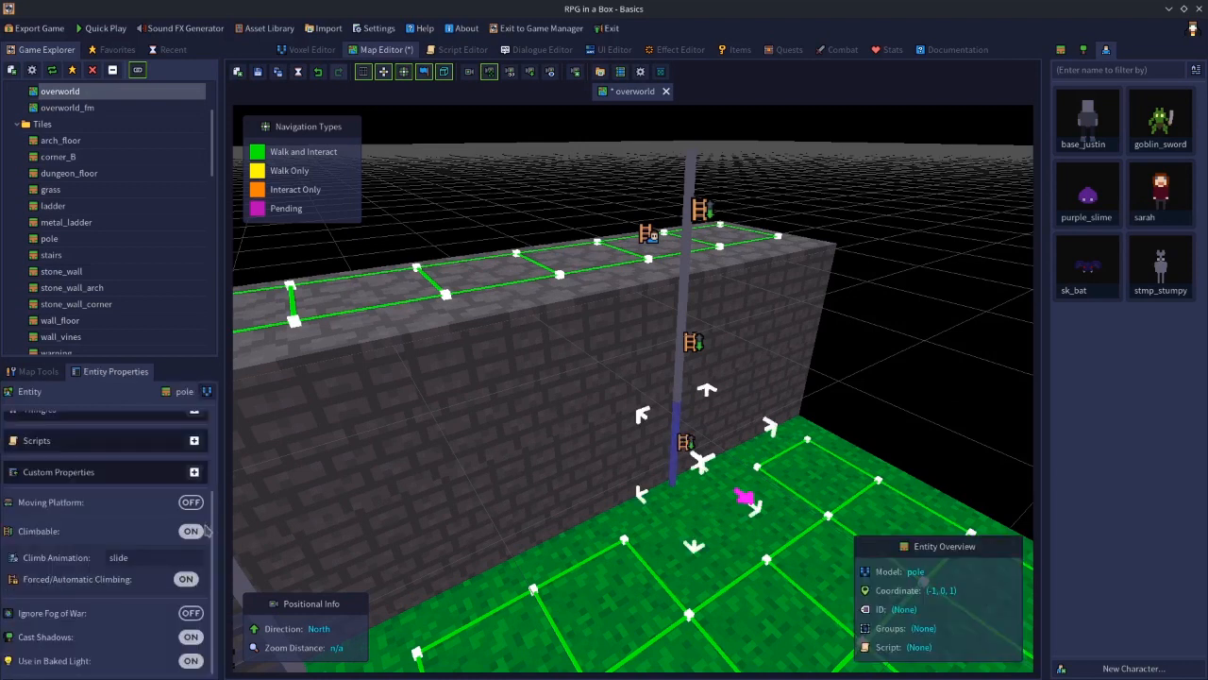
pyautogui.click(695, 341)
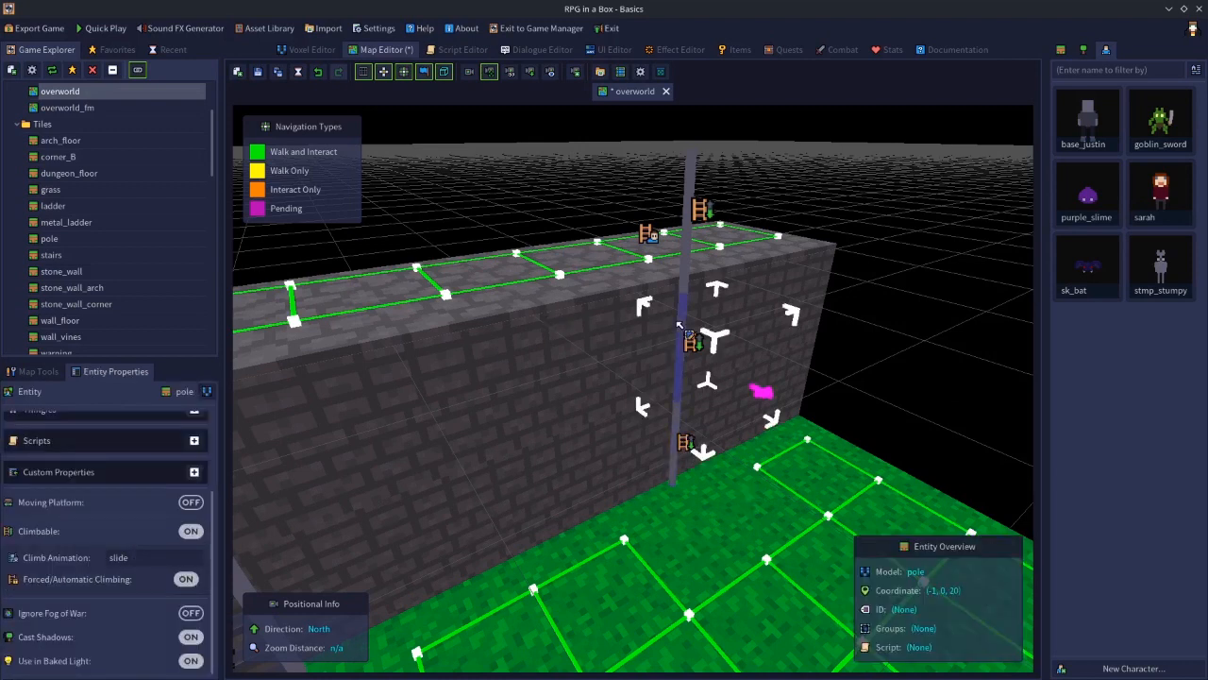
pyautogui.click(693, 201)
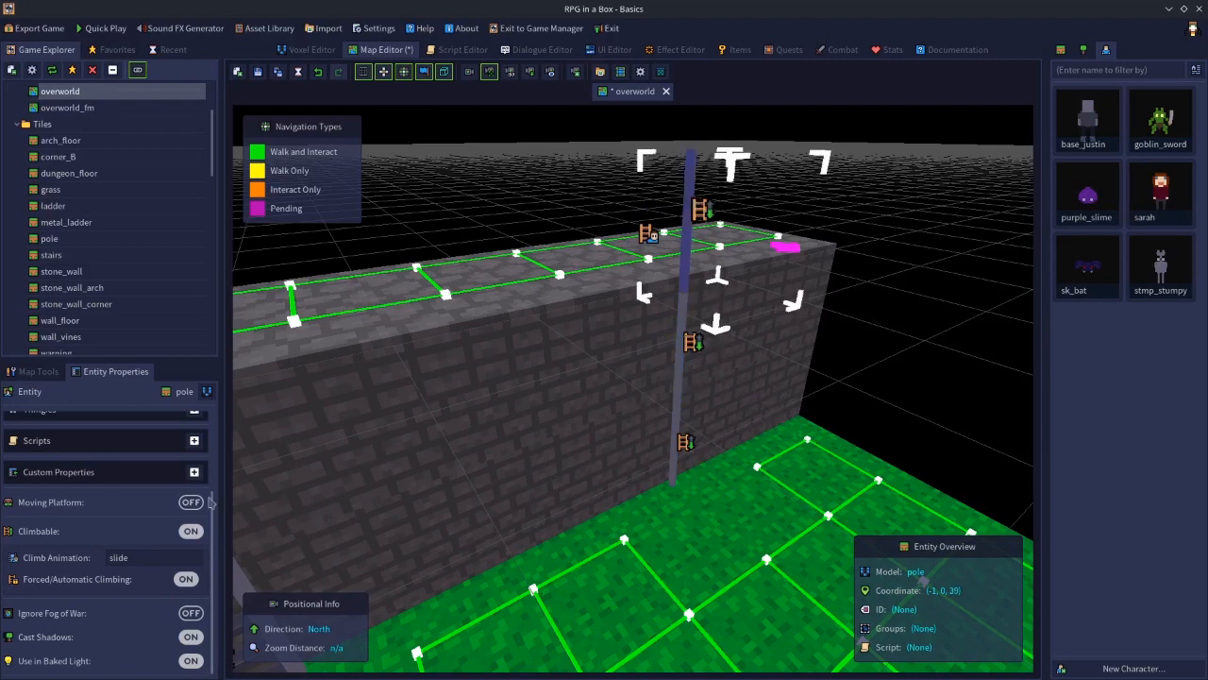
pyautogui.click(873, 351)
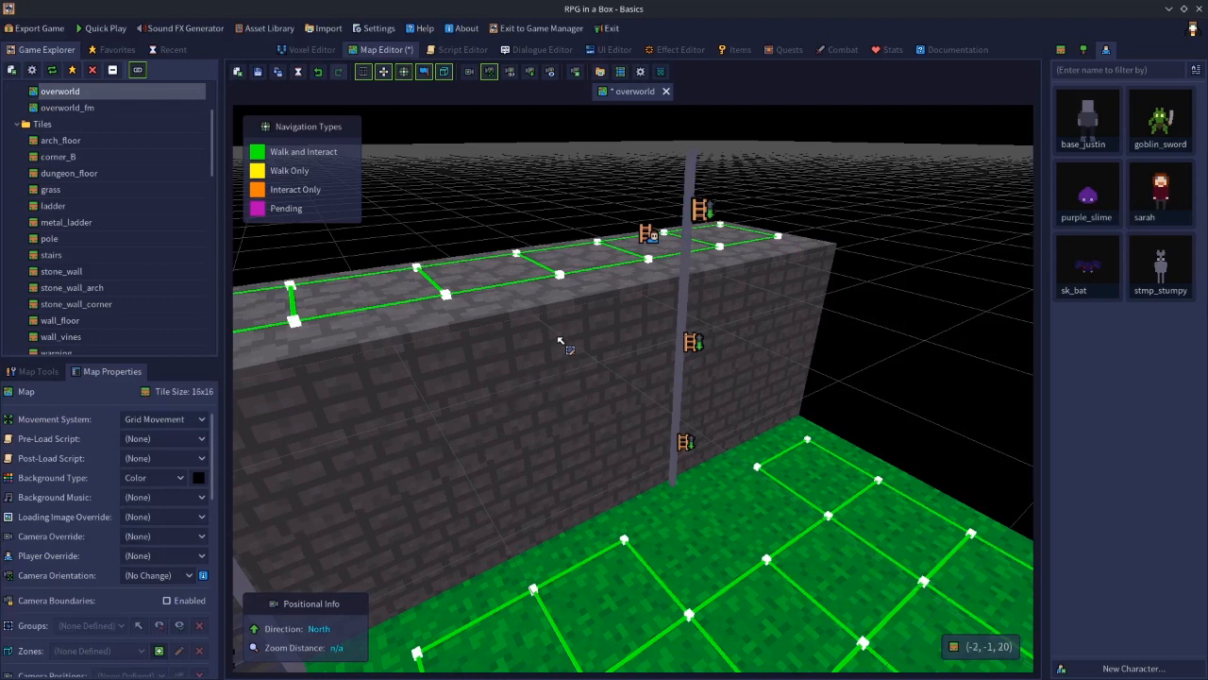
# Save the overworld map
pyautogui.moveTo(821, 356); pyautogui.dragTo(478, 340, button='middle')
pyautogui.scroll(3, 536, 422)
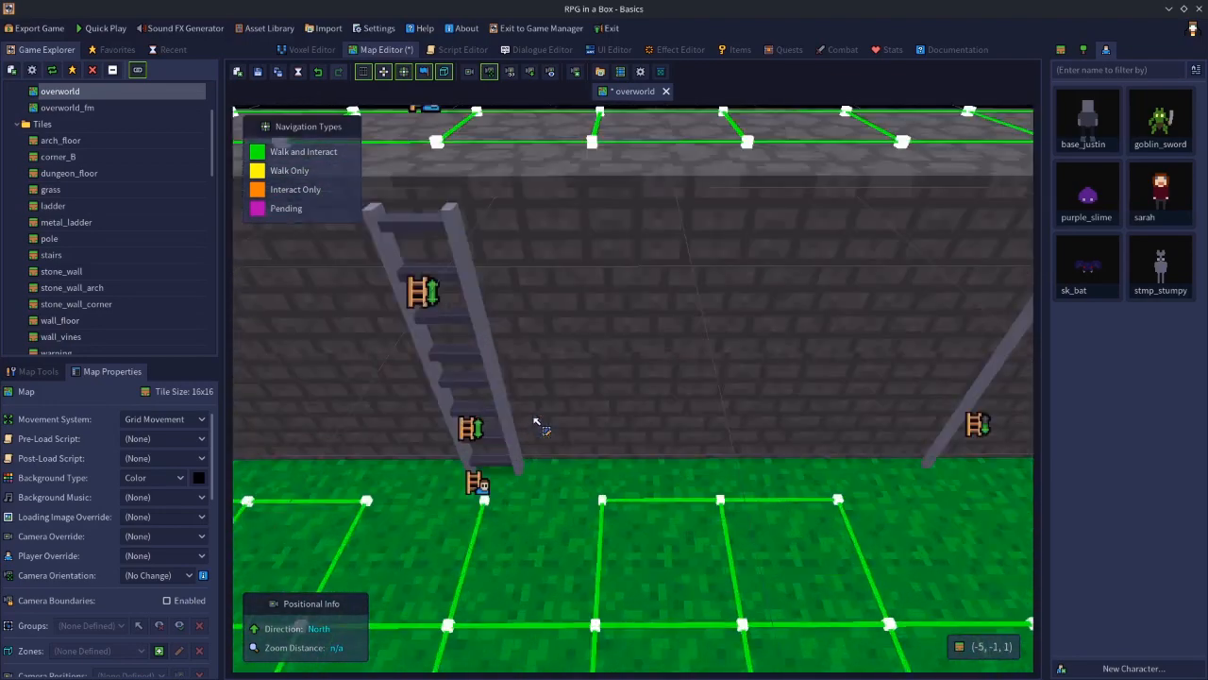
pyautogui.moveTo(535, 423); pyautogui.dragTo(569, 410)
pyautogui.press('s')
pyautogui.moveTo(569, 409); pyautogui.dragTo(652, 404, button='middle')
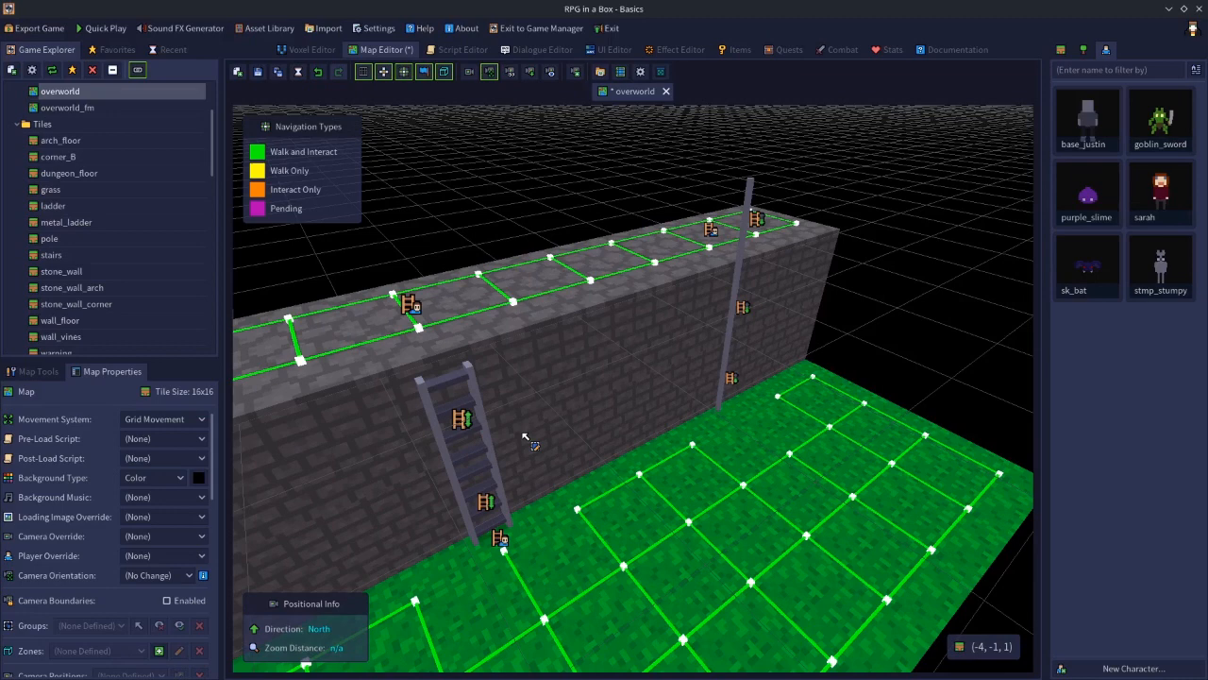
pyautogui.moveTo(526, 436); pyautogui.dragTo(516, 403, button='middle')
pyautogui.click(258, 71)
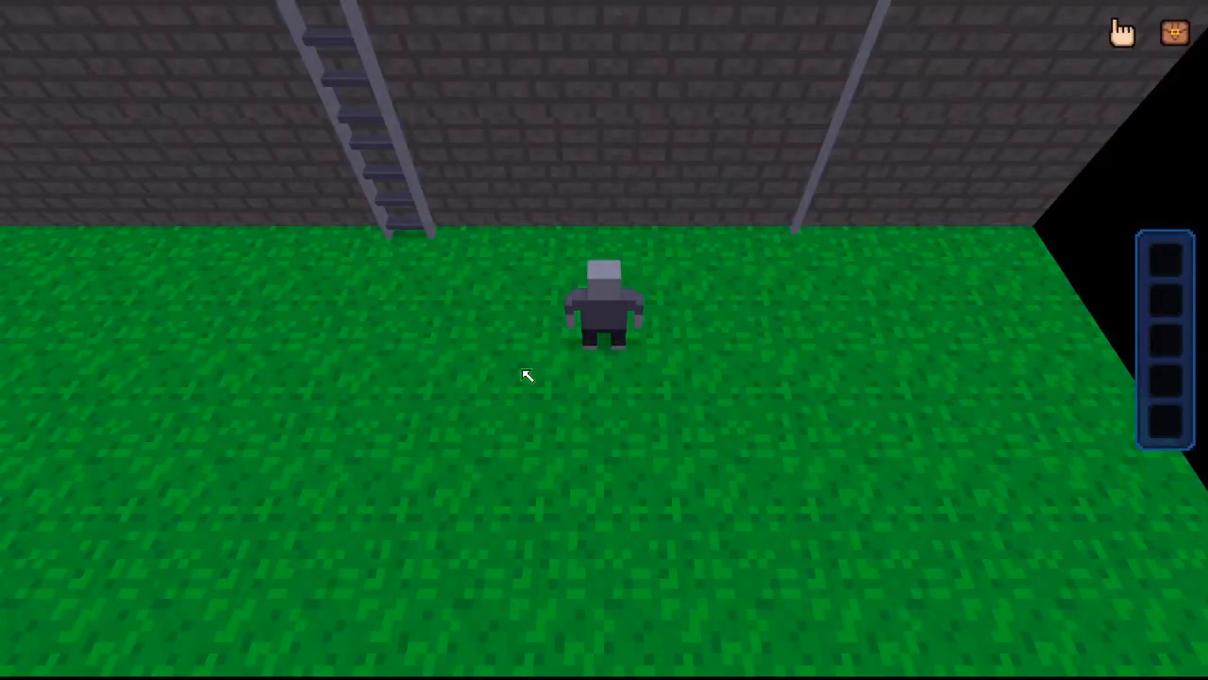
# In the game preview, climb the ladder and walk along the wall top to the pole
pyautogui.press('Up')
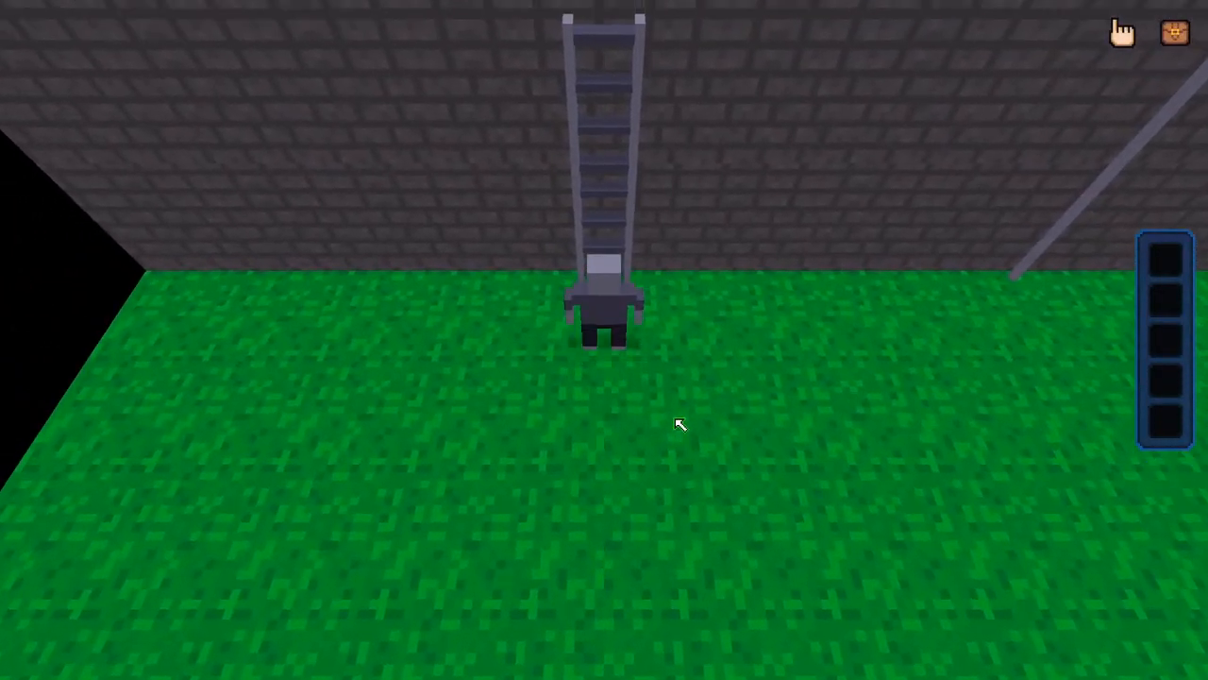
pyautogui.press('Up')
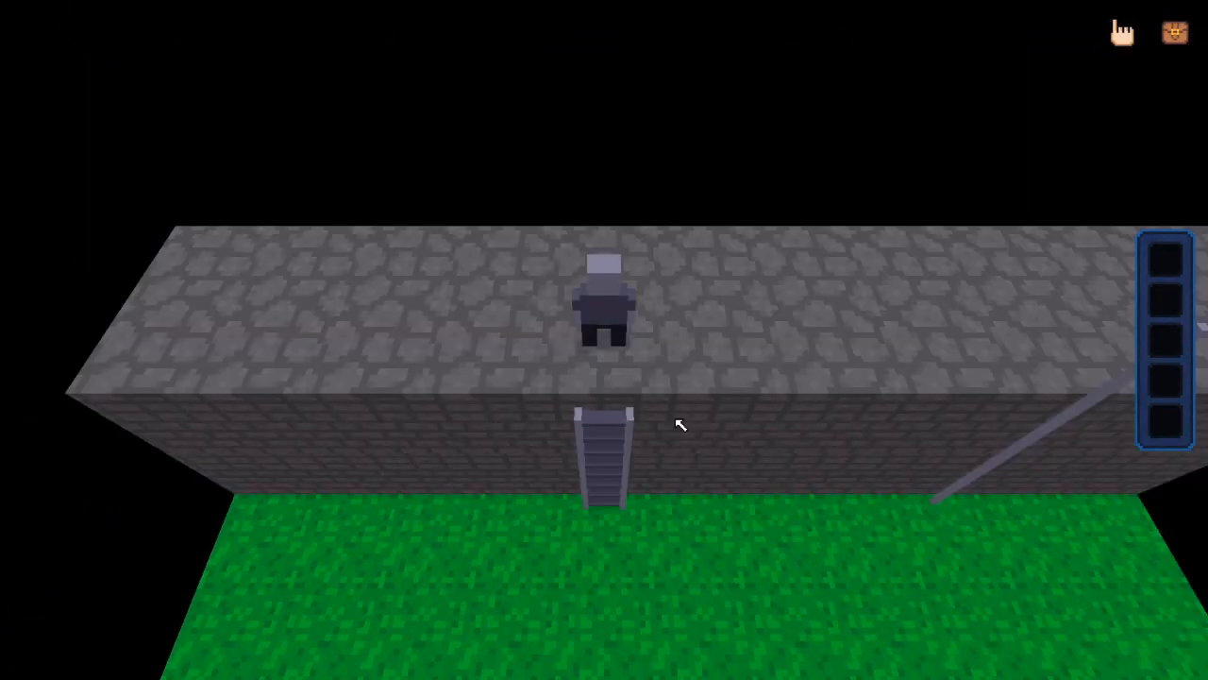
pyautogui.press('d')
pyautogui.press('w')
pyautogui.press('d')
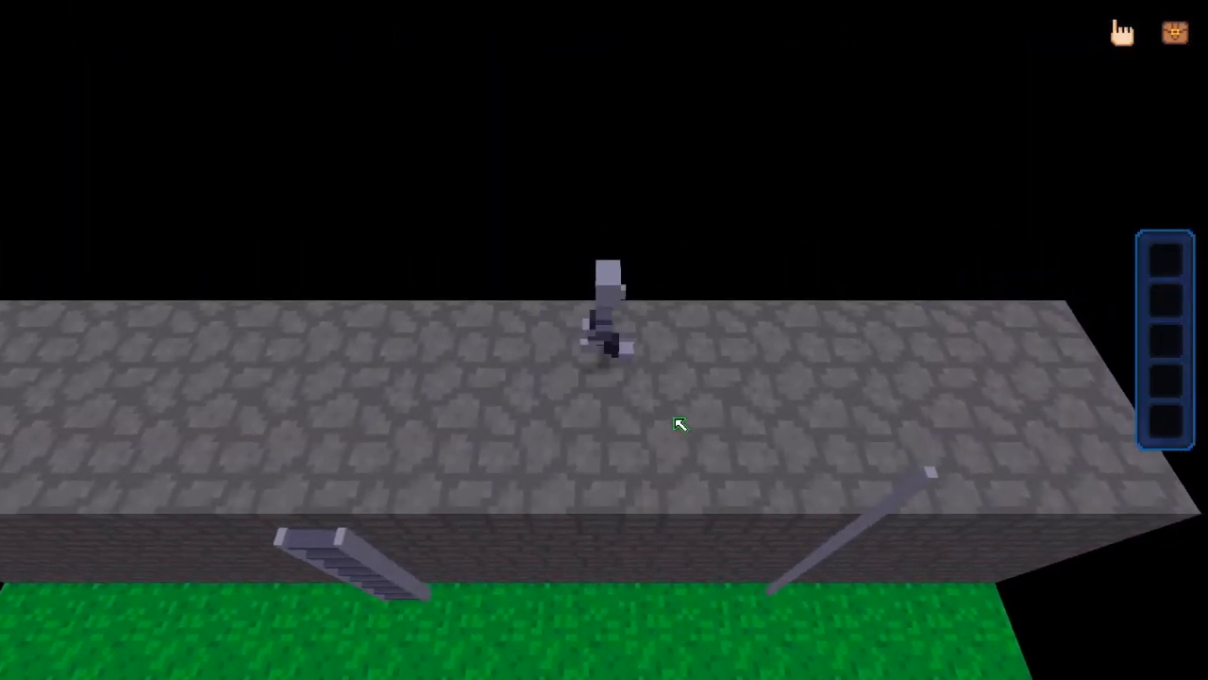
pyautogui.press('d')
pyautogui.press('s')
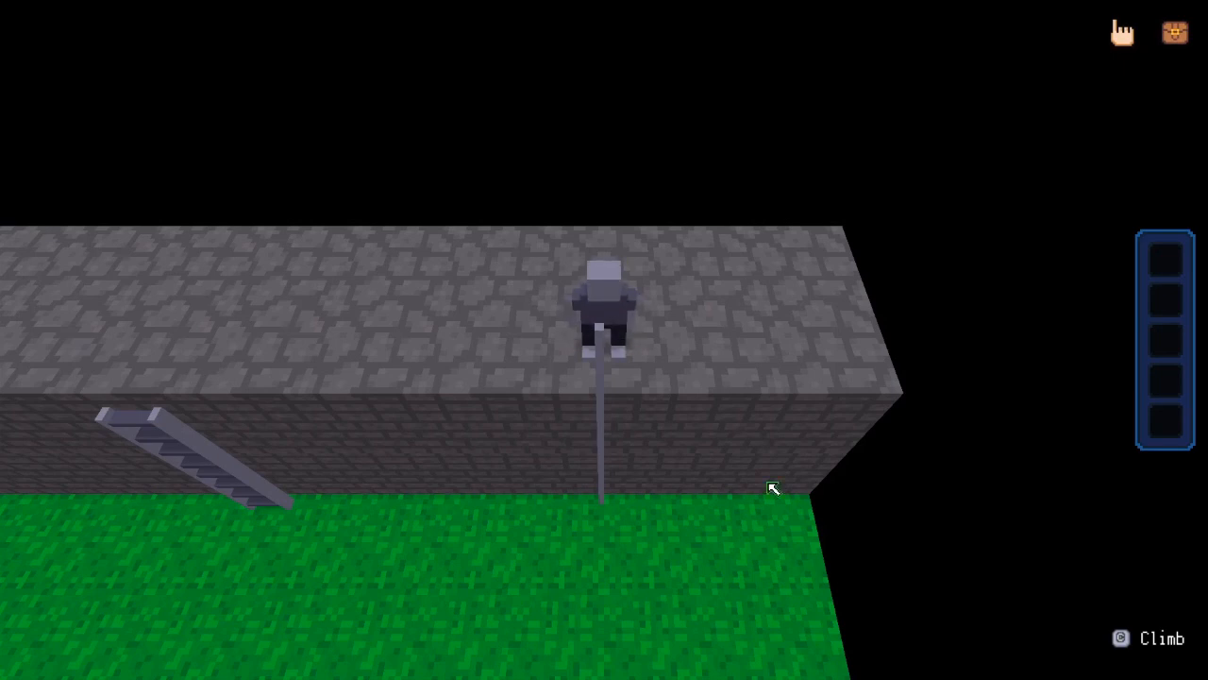
# Slide down the pole to the ground and walk around to test the climb
pyautogui.press('c')
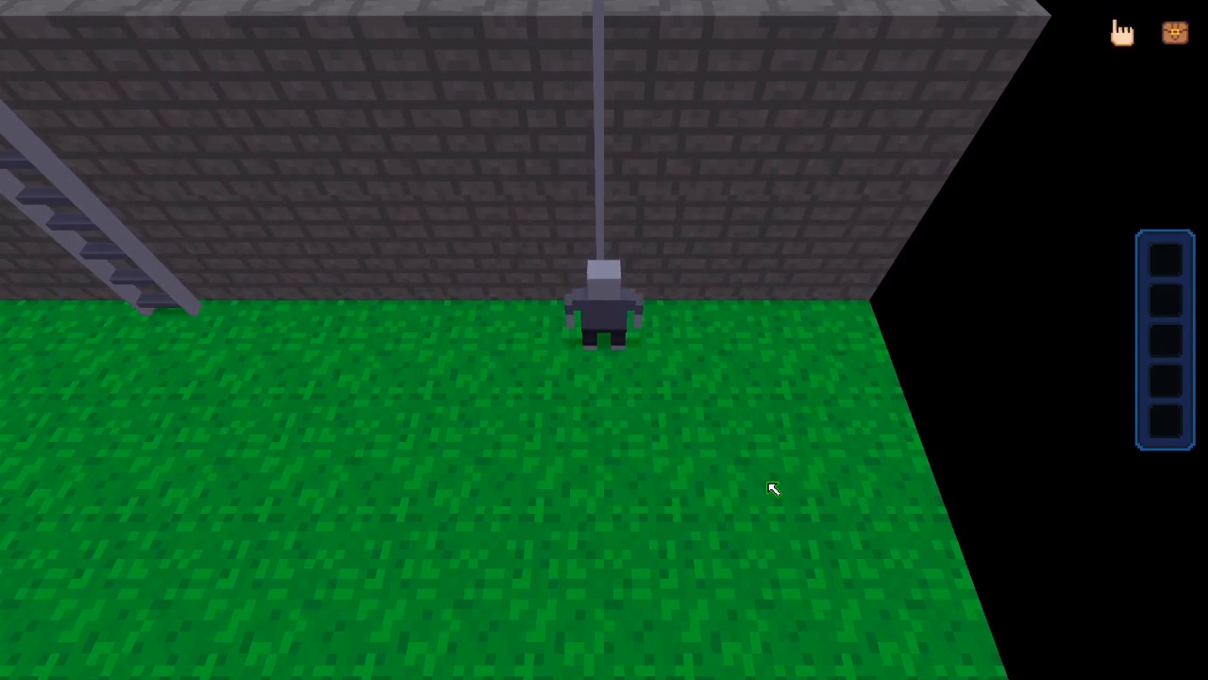
pyautogui.press('s')
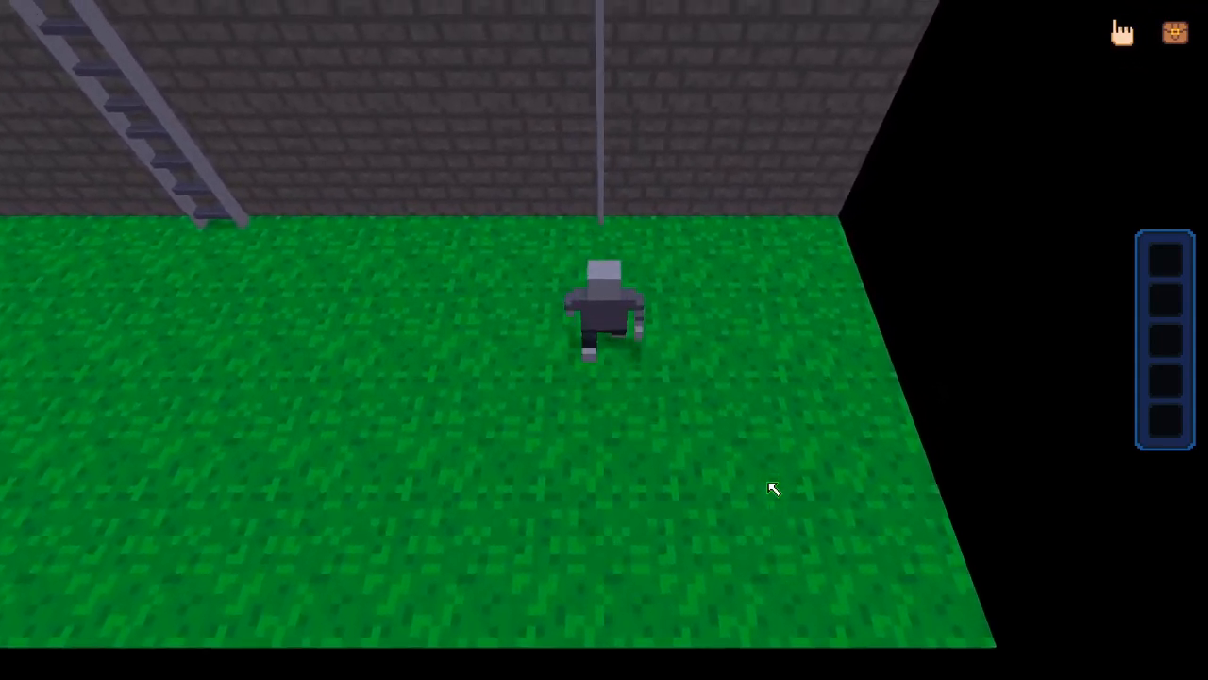
pyautogui.press('w')
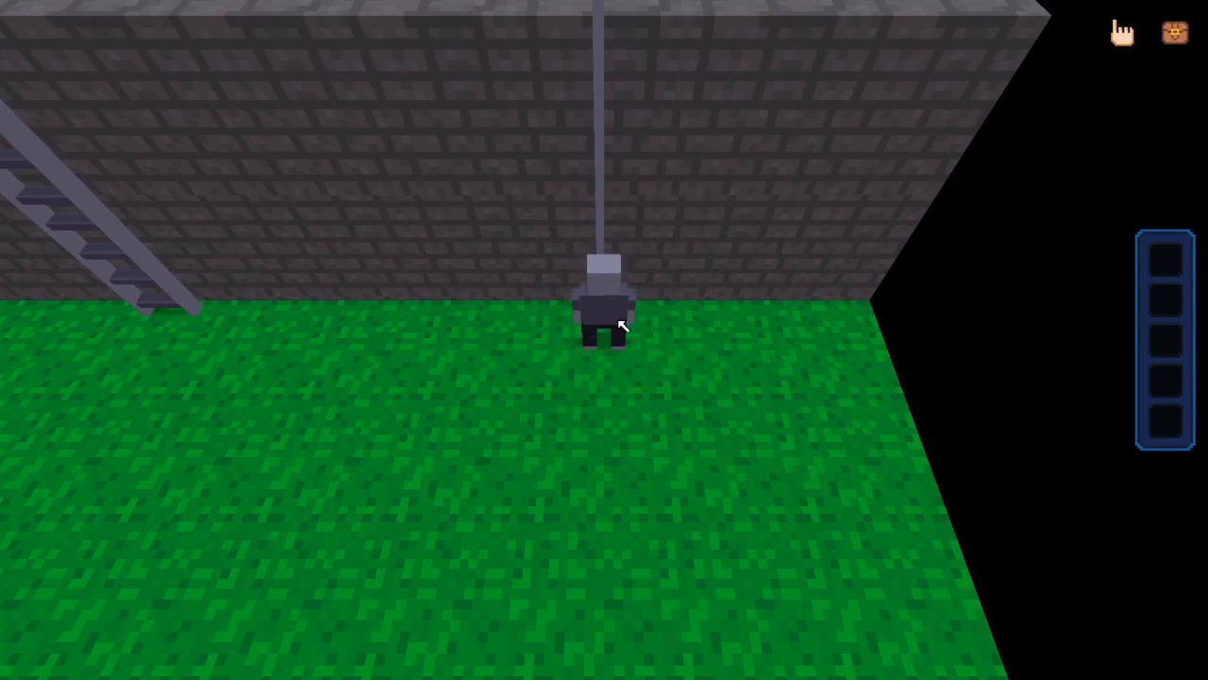
pyautogui.press('s')
pyautogui.press('a')
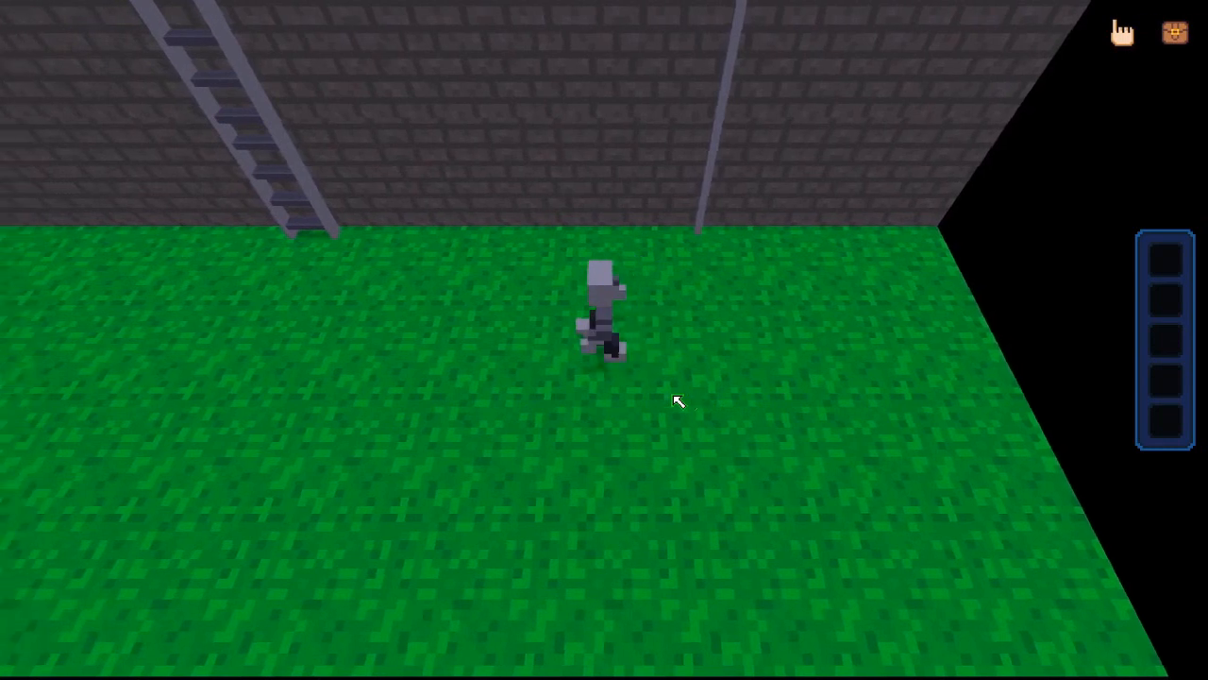
# In the game preview, walk up to the ladder, climb partway up and climb back down
pyautogui.press('w')
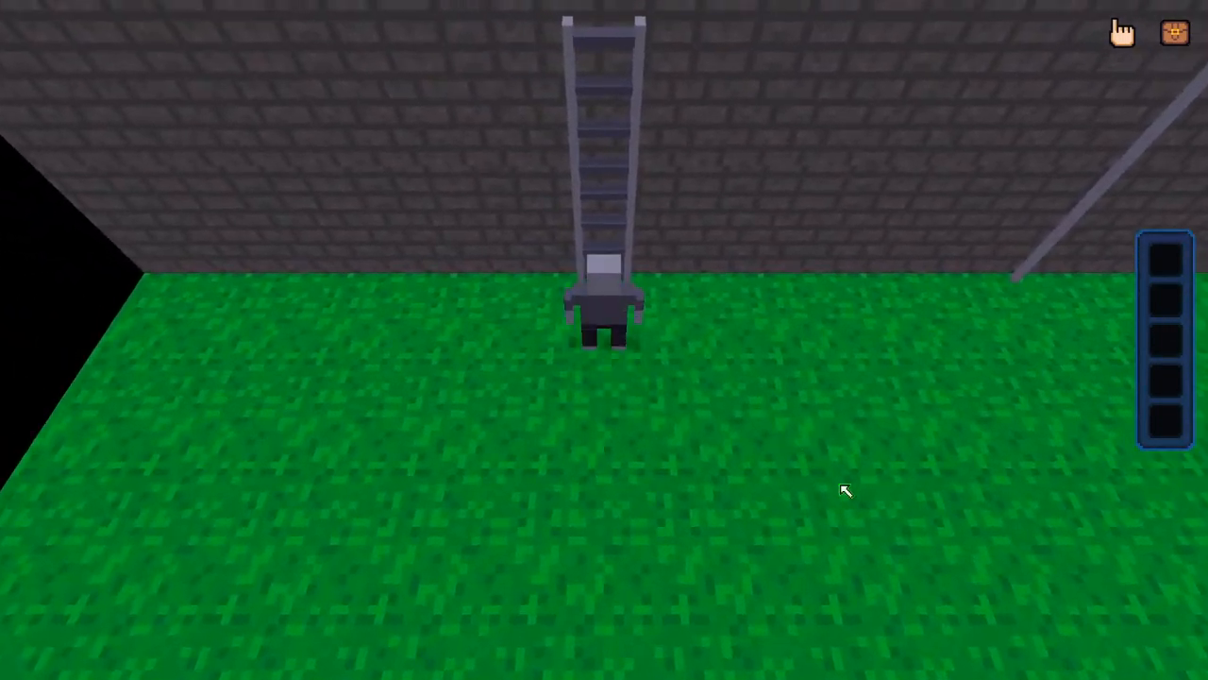
pyautogui.press('w')
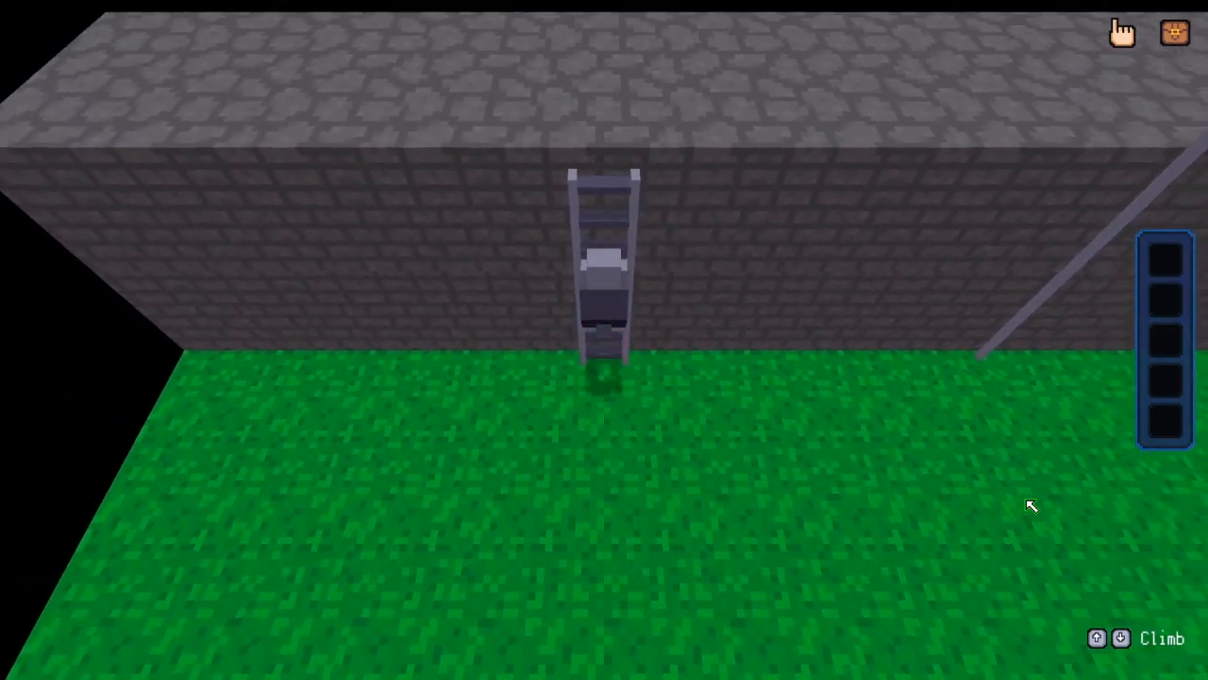
pyautogui.press('s')
pyautogui.press('s')
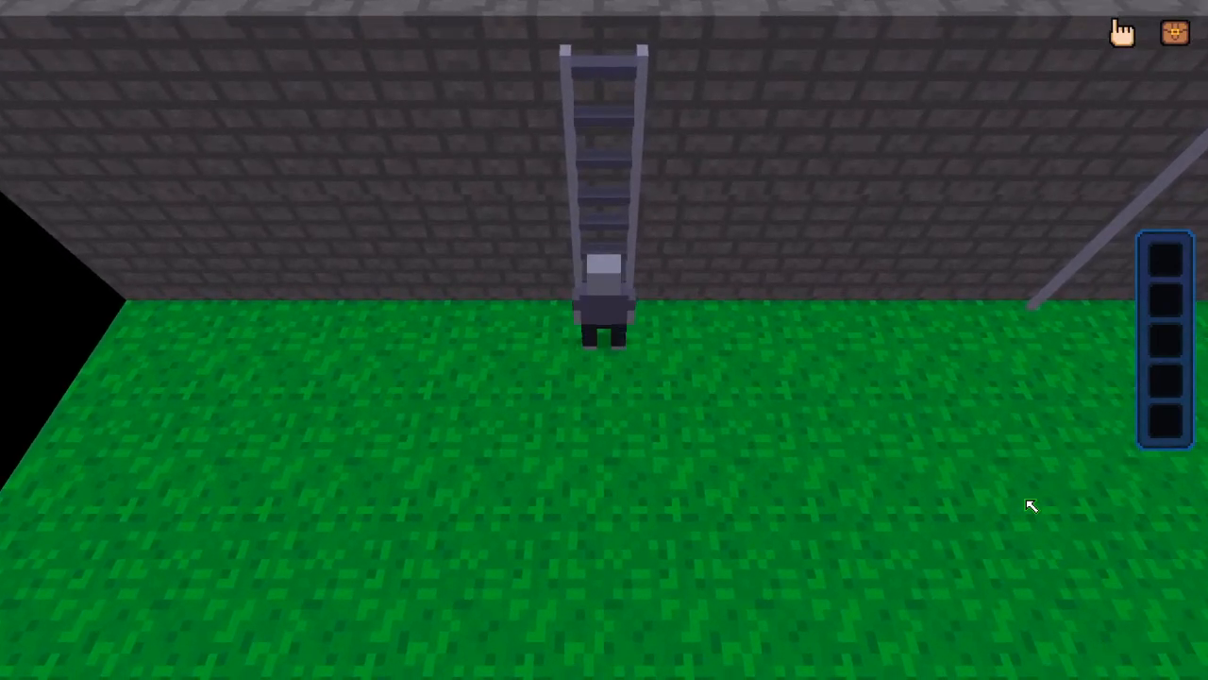
pyautogui.press('w')
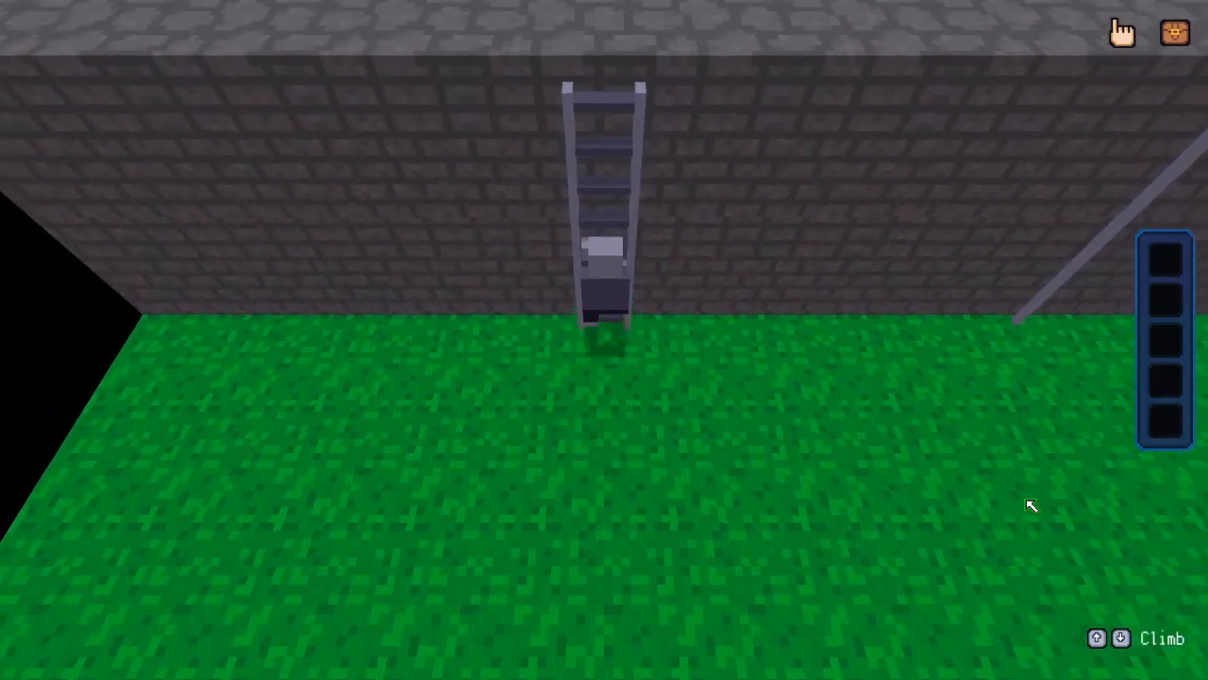
# Climb the ladder onto the wall top, walk to the pole, slide down it and leave the preview
pyautogui.press('d')
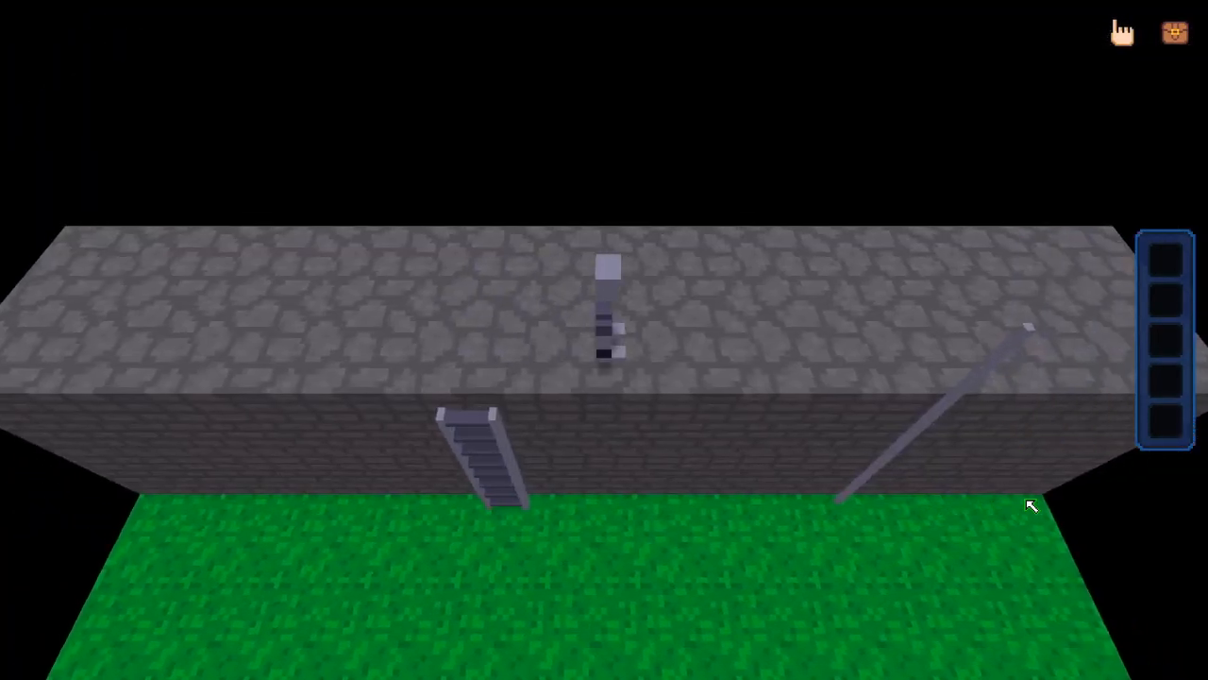
pyautogui.press('d')
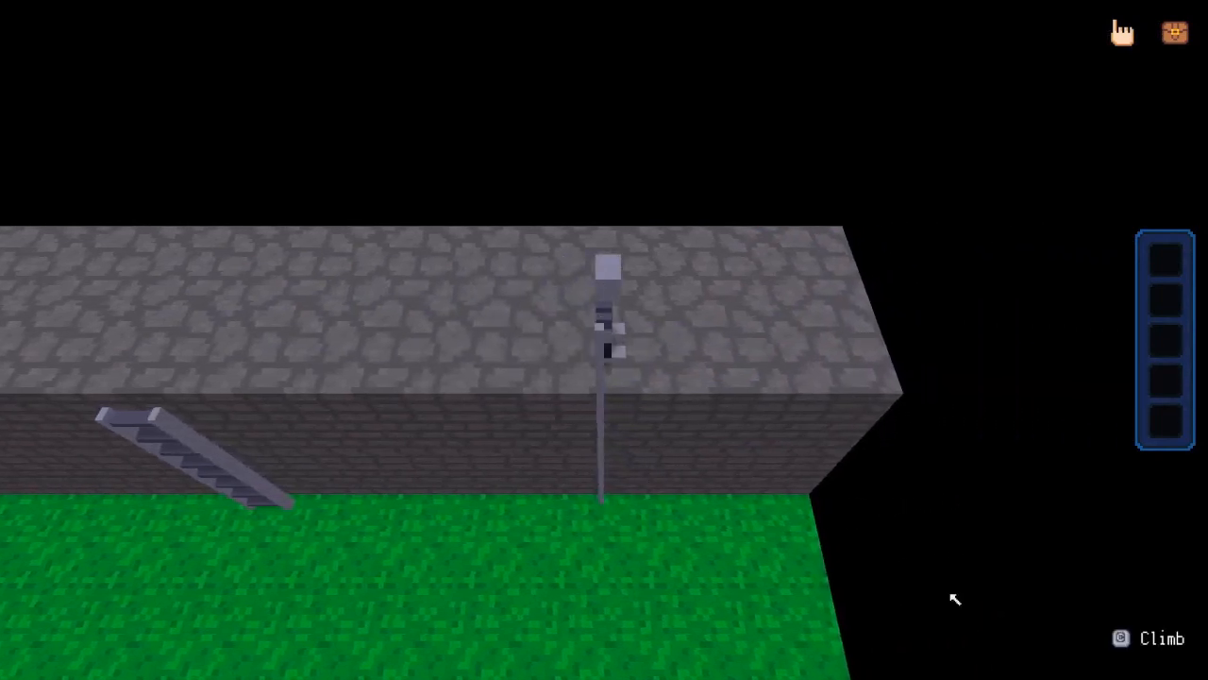
pyautogui.press('c')
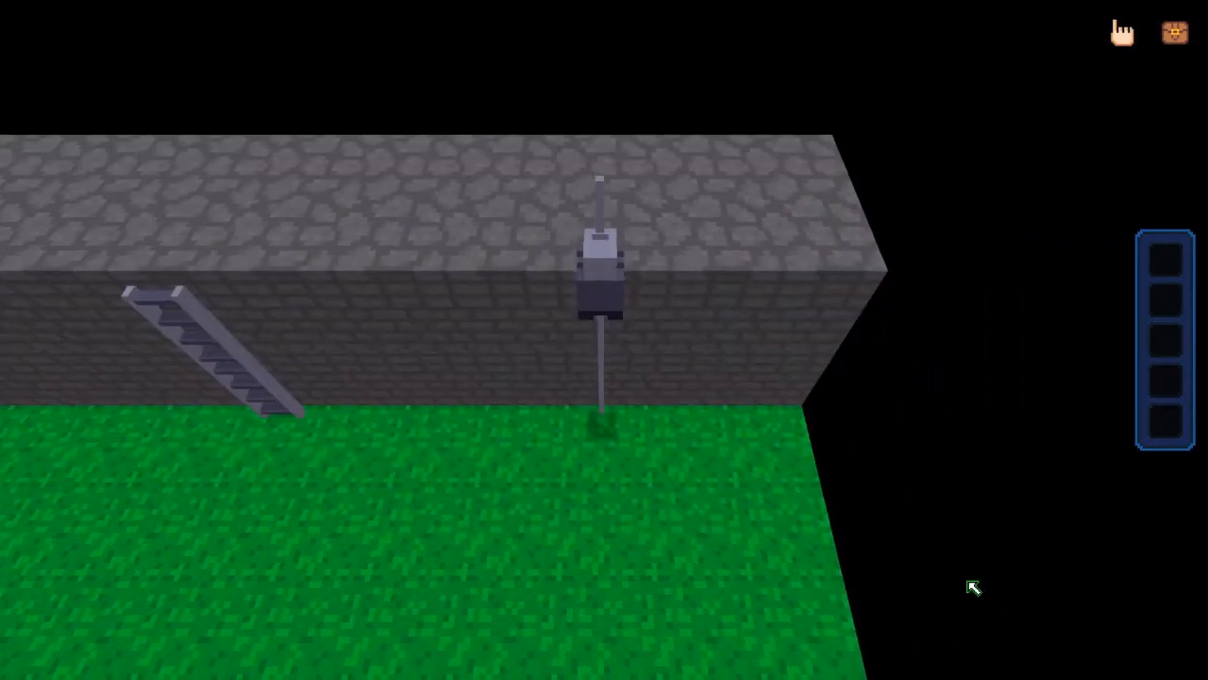
pyautogui.press('s')
pyautogui.press('s')
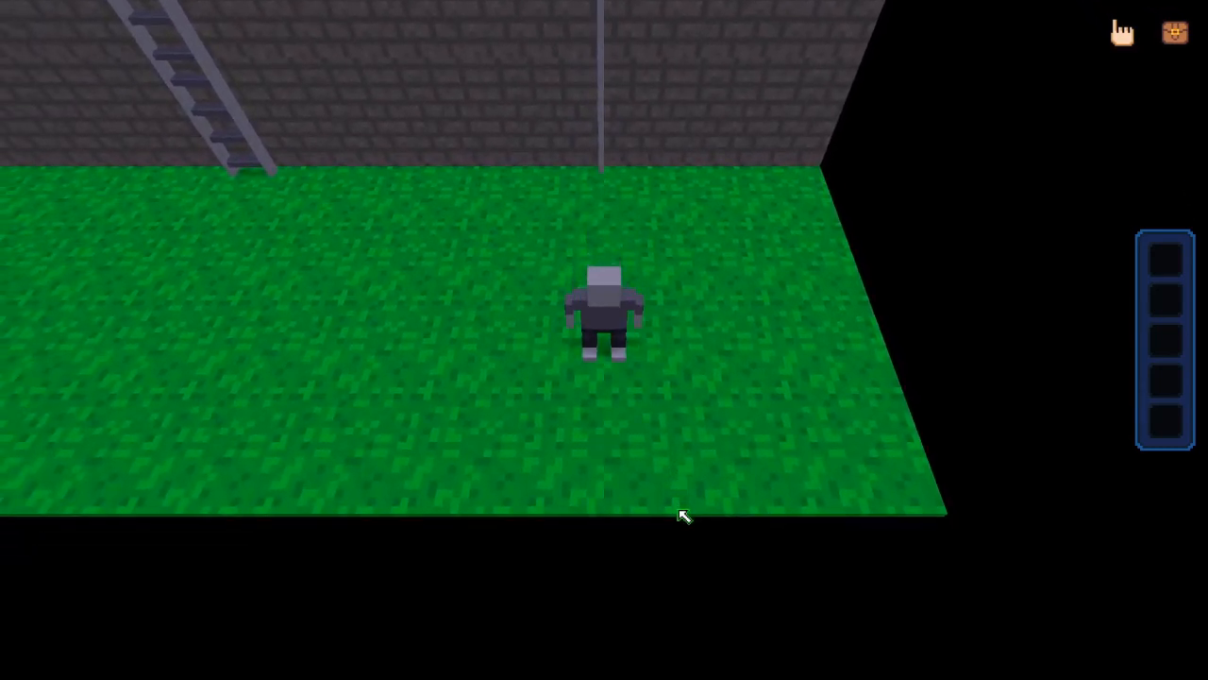
pyautogui.press('Escape')
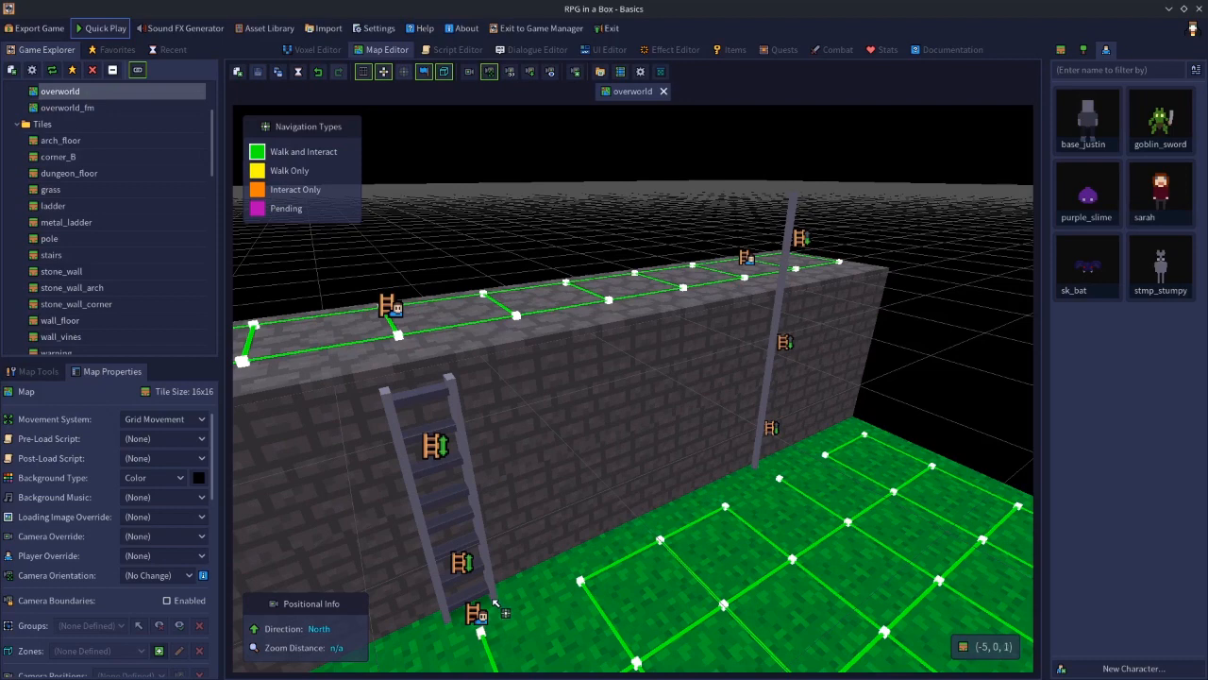
# Delete the old ladder segments, the wall-top floor tile above it and the ground tile below it
pyautogui.moveTo(590, 552); pyautogui.dragTo(651, 589, button='middle')
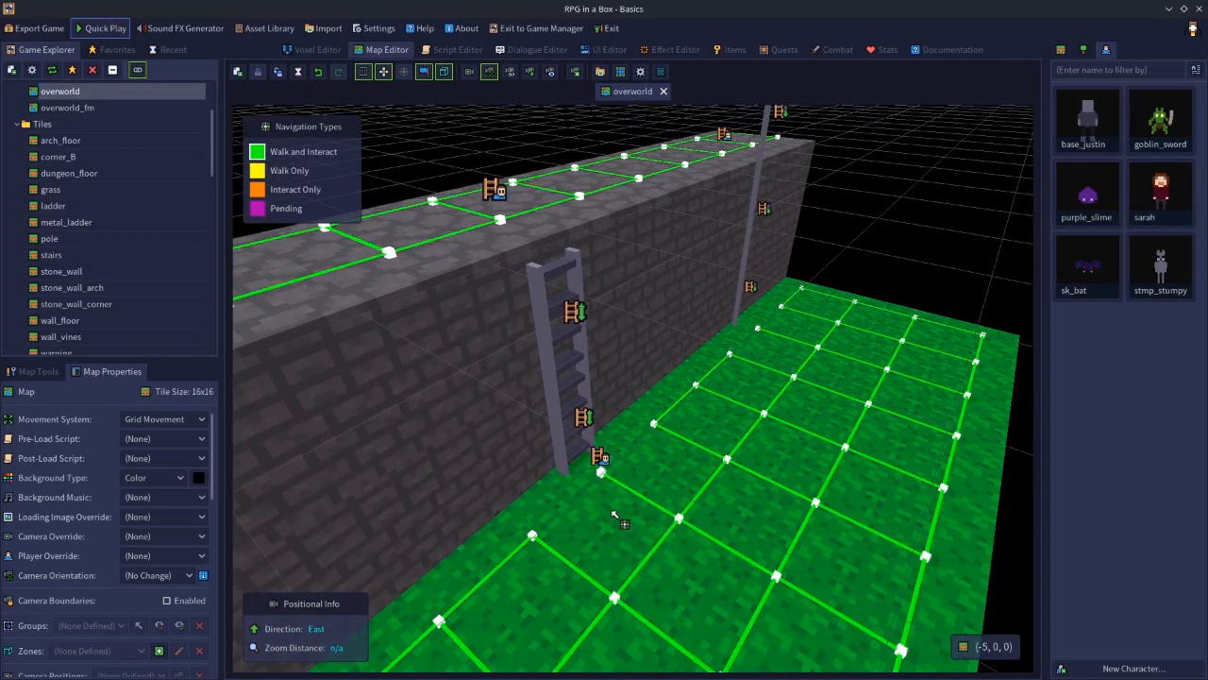
pyautogui.click(510, 243)
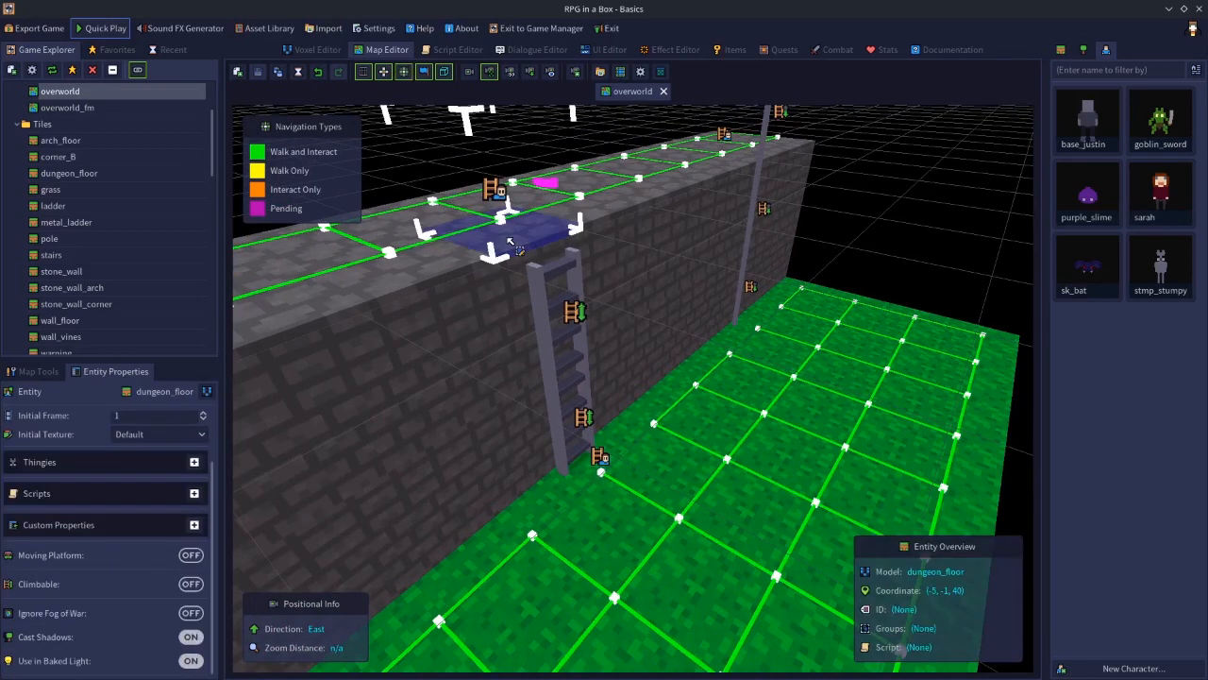
pyautogui.press('Delete')
pyautogui.click(609, 484)
pyautogui.press('Delete')
pyautogui.click(570, 427)
pyautogui.press('Delete')
pyautogui.click(567, 317)
pyautogui.press('Delete')
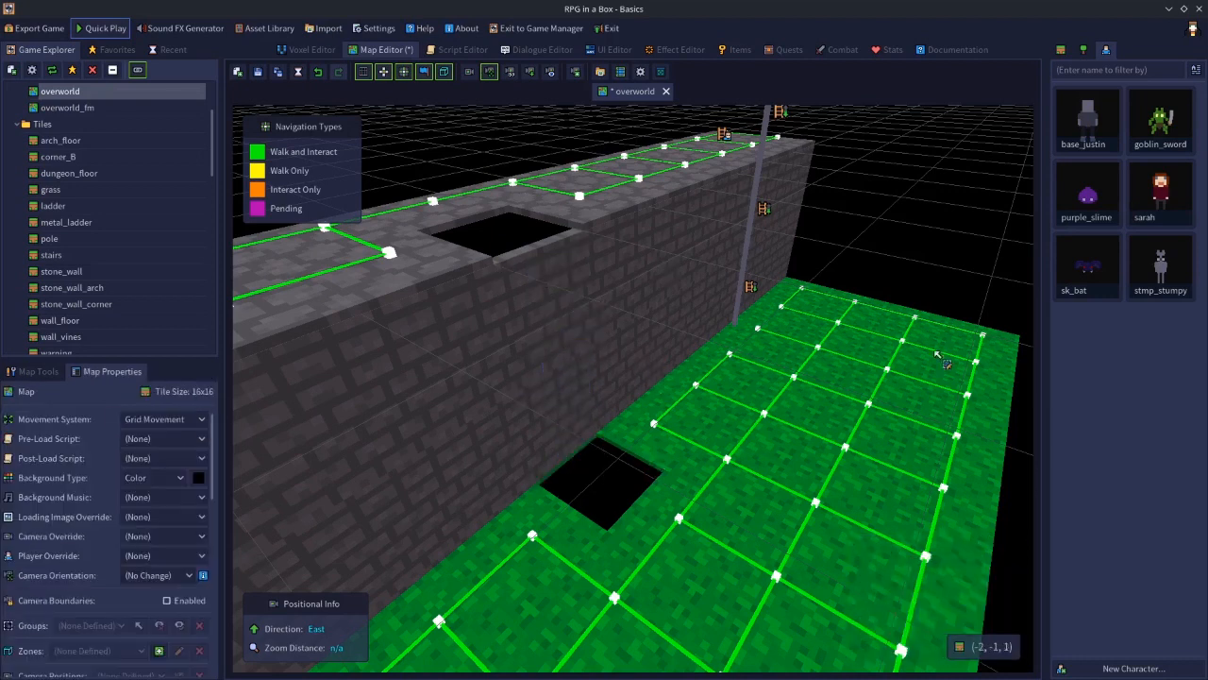
# Fill the gap in the wall top with a dungeon_floor tile
pyautogui.click(1062, 49)
pyautogui.click(1161, 194)
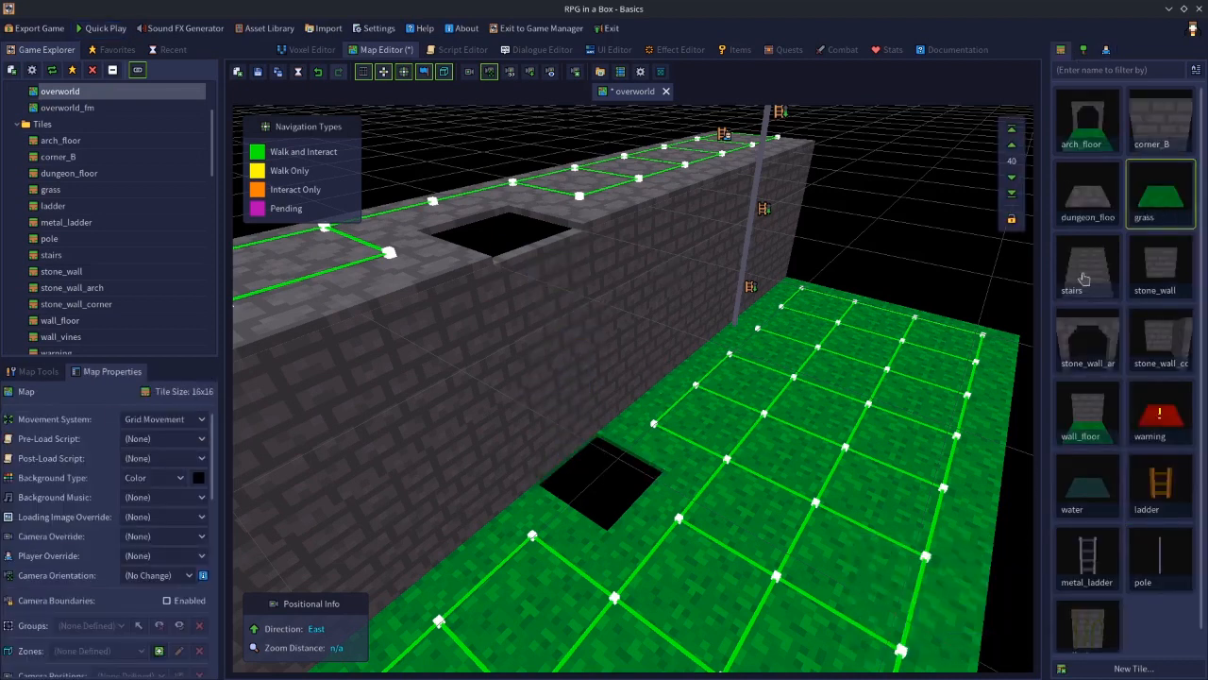
pyautogui.click(1088, 194)
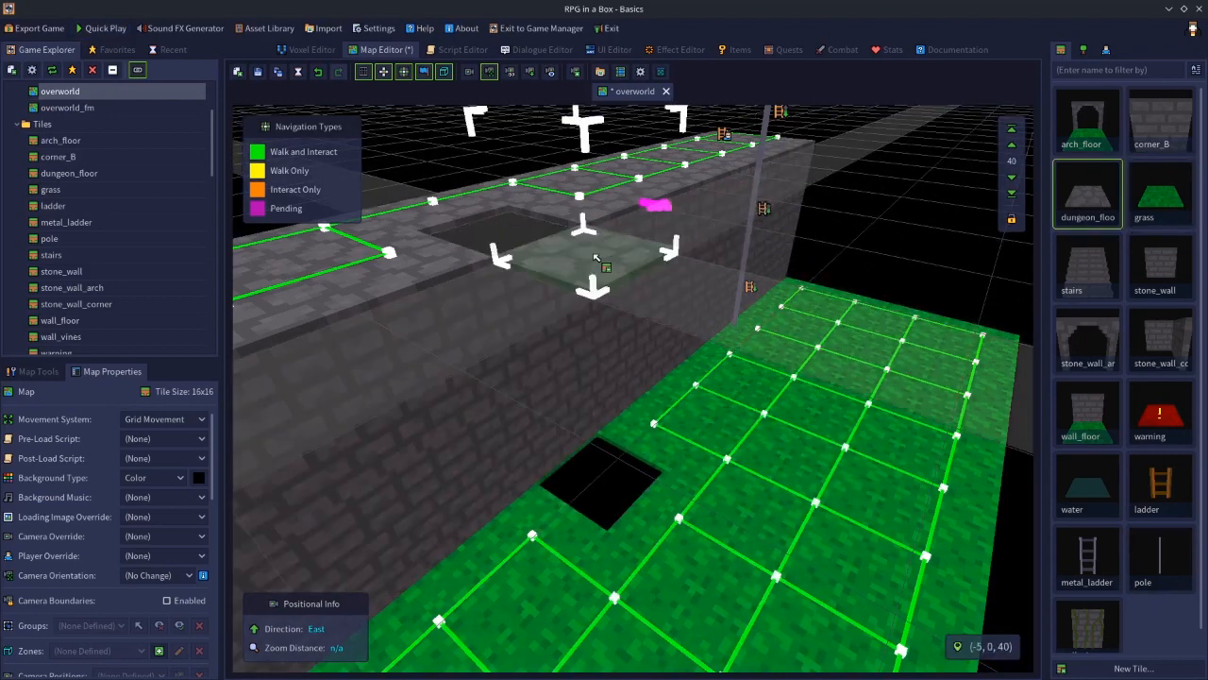
pyautogui.click(1162, 194)
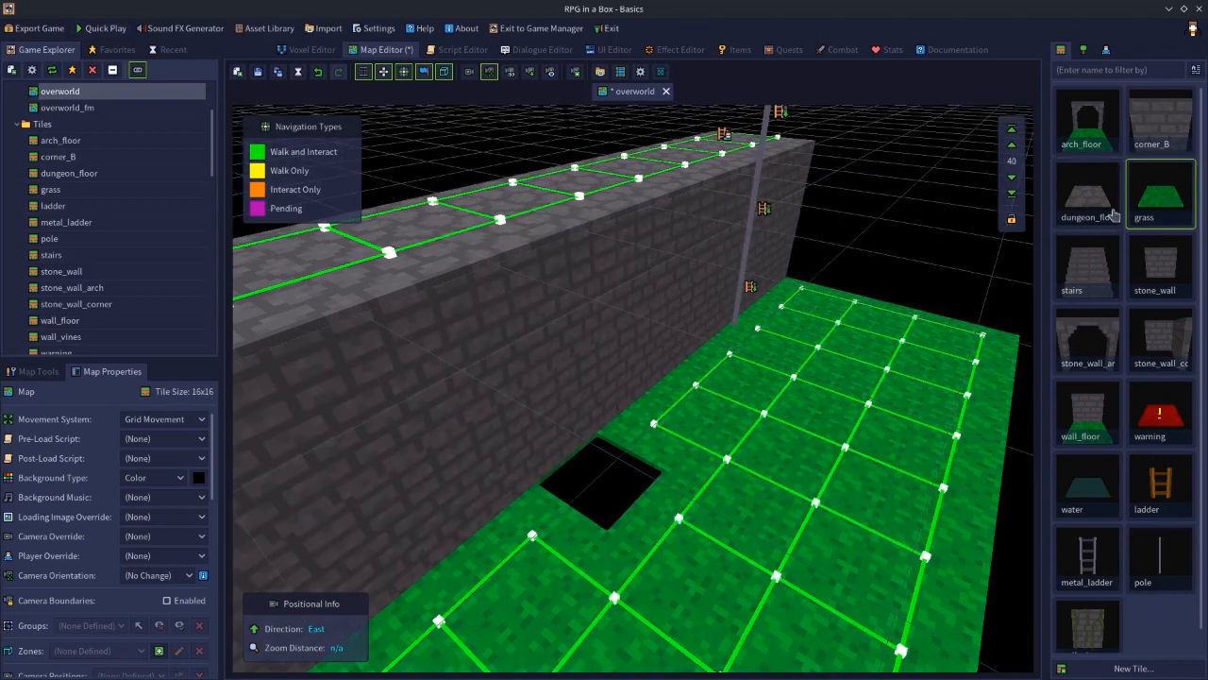
# Fill the hole in the ground below the wall with a grass tile on layer 0
pyautogui.click(1017, 196)
pyautogui.click(1017, 196)
pyautogui.click(1017, 197)
pyautogui.click(1017, 197)
pyautogui.click(1012, 136)
pyautogui.click(1012, 137)
pyautogui.click(1012, 181)
pyautogui.click(1012, 181)
pyautogui.click(1012, 181)
pyautogui.click(1012, 182)
pyautogui.click(1012, 182)
pyautogui.click(1012, 182)
pyautogui.click(1012, 181)
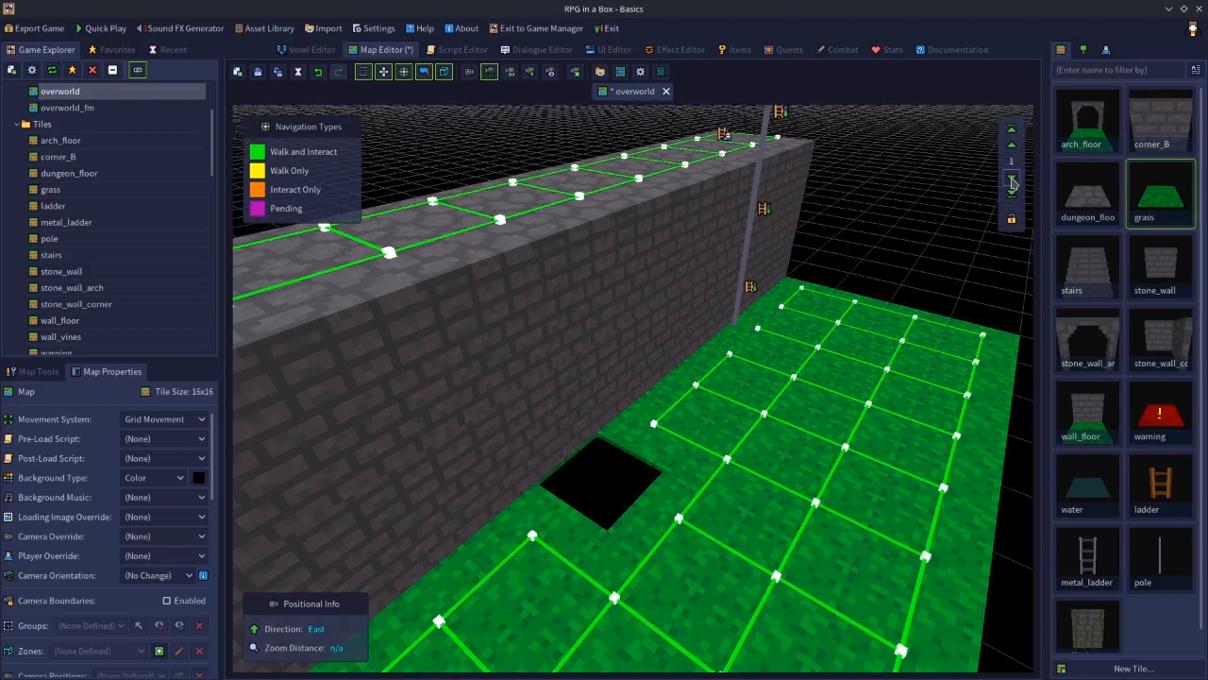
pyautogui.click(1012, 181)
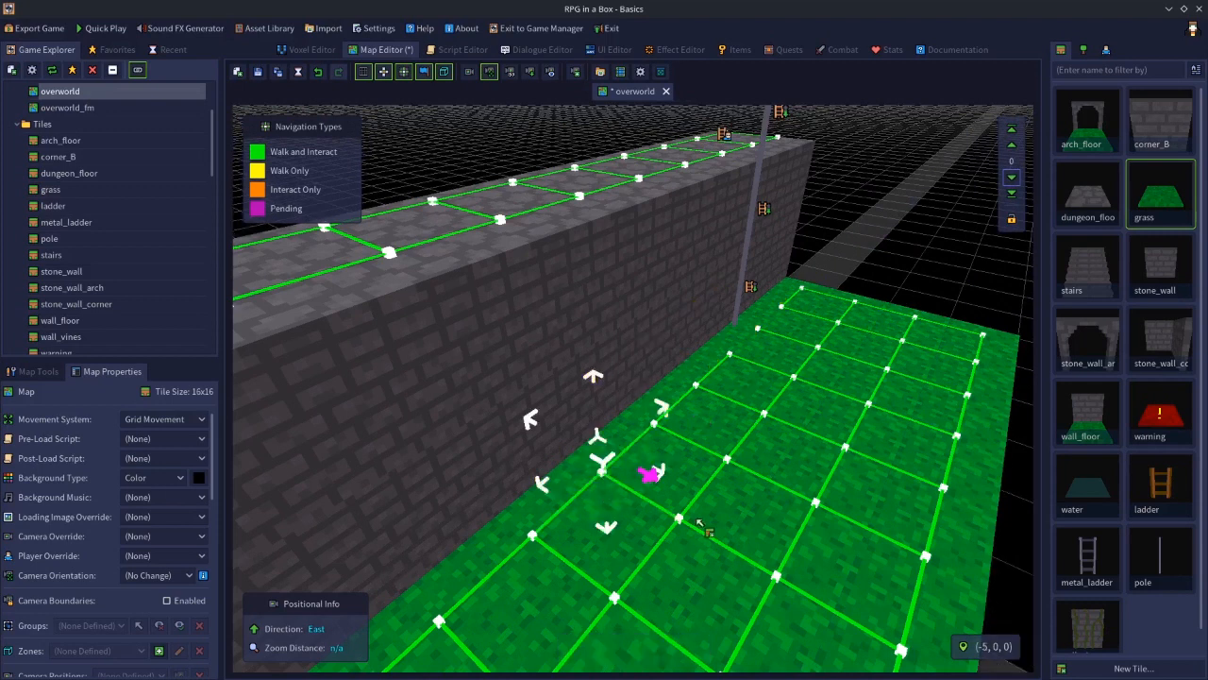
# Place a metal_ladder against the wall and switch Climbable on for its segments
pyautogui.click(1081, 566)
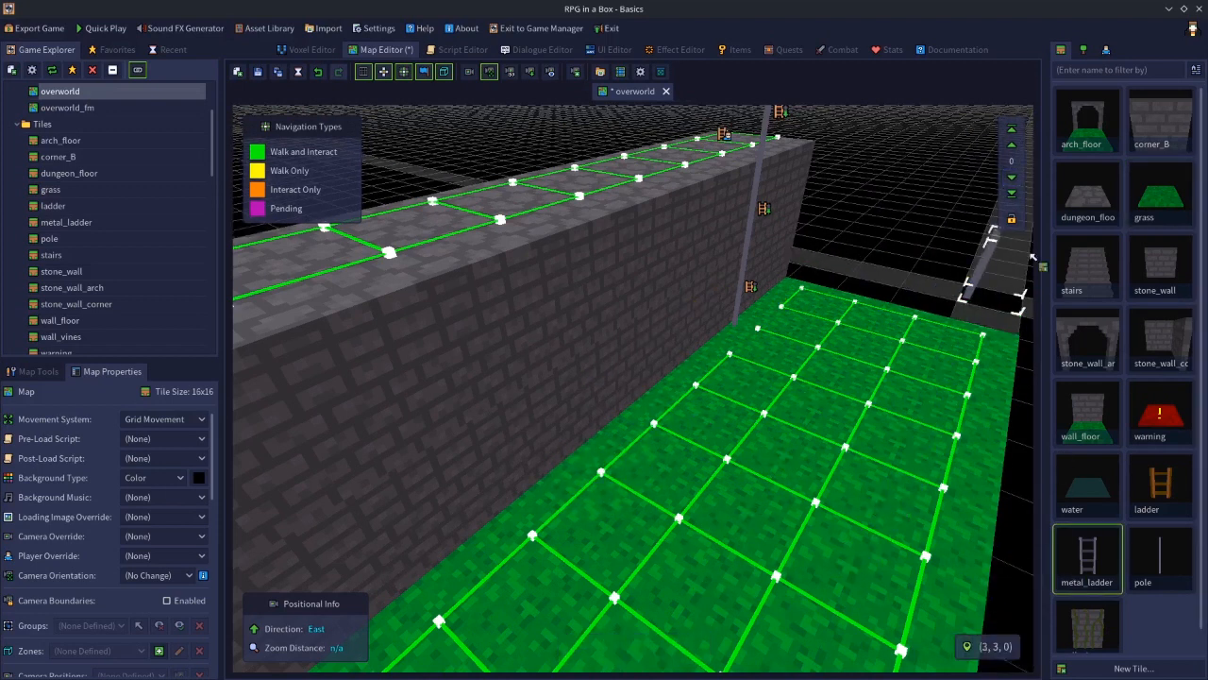
pyautogui.click(1012, 144)
pyautogui.click(555, 507)
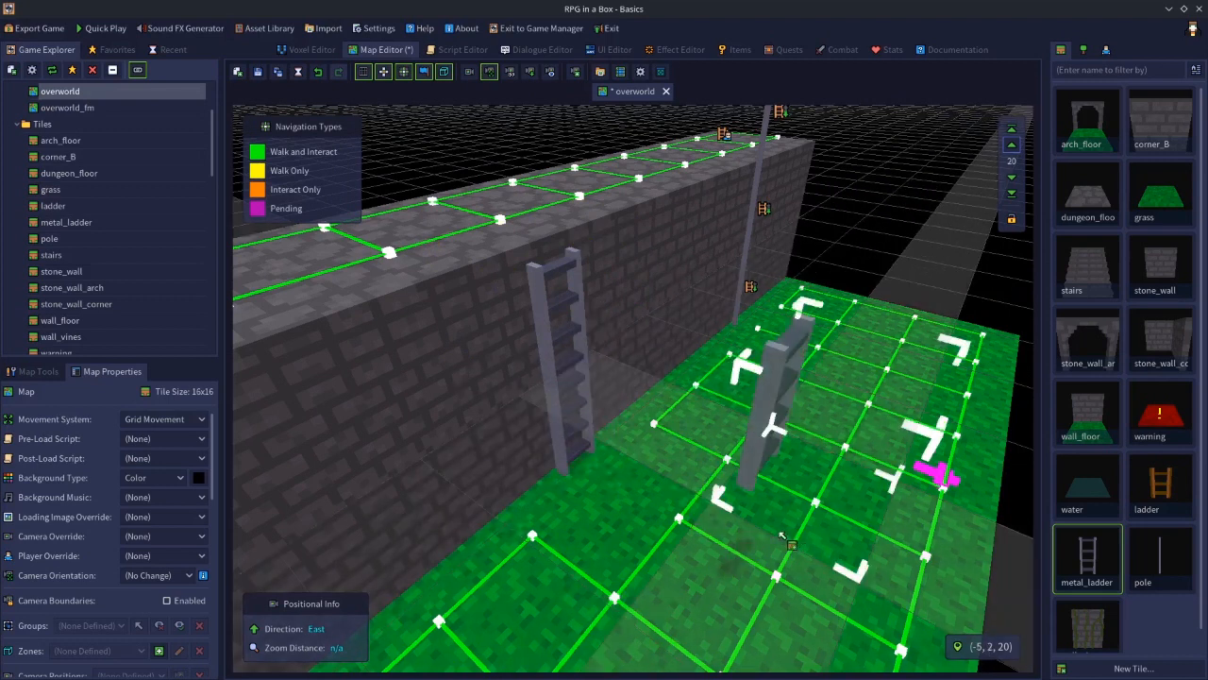
pyautogui.click(560, 404)
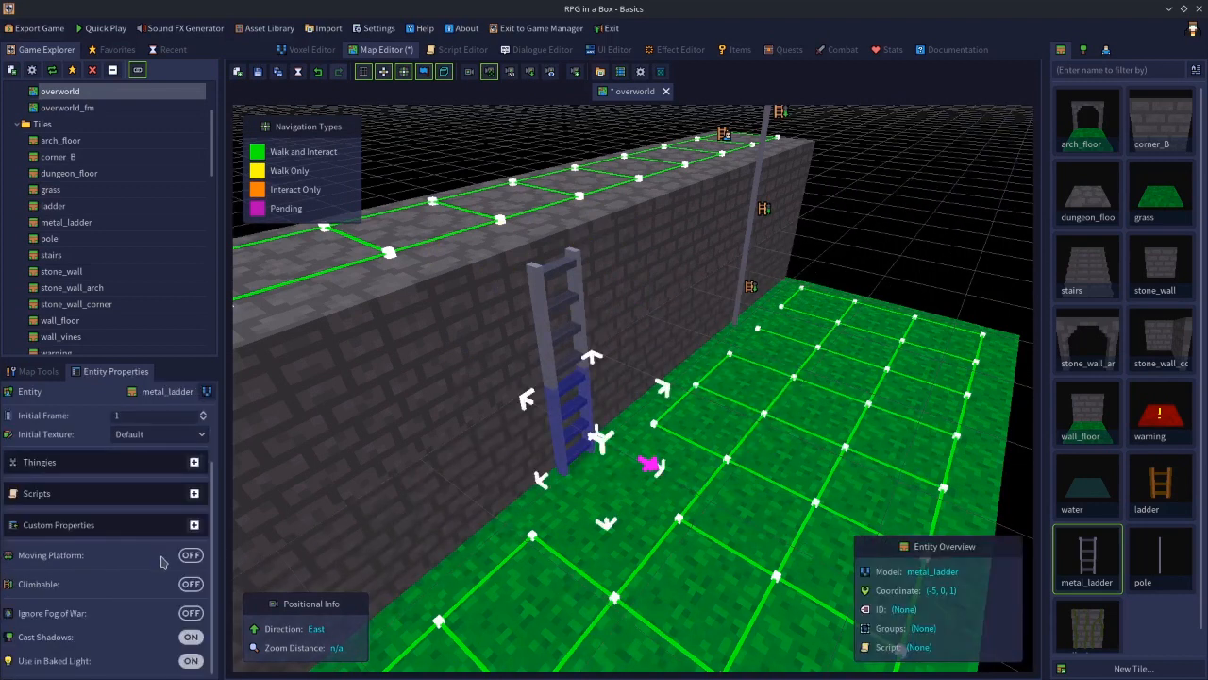
pyautogui.click(556, 327)
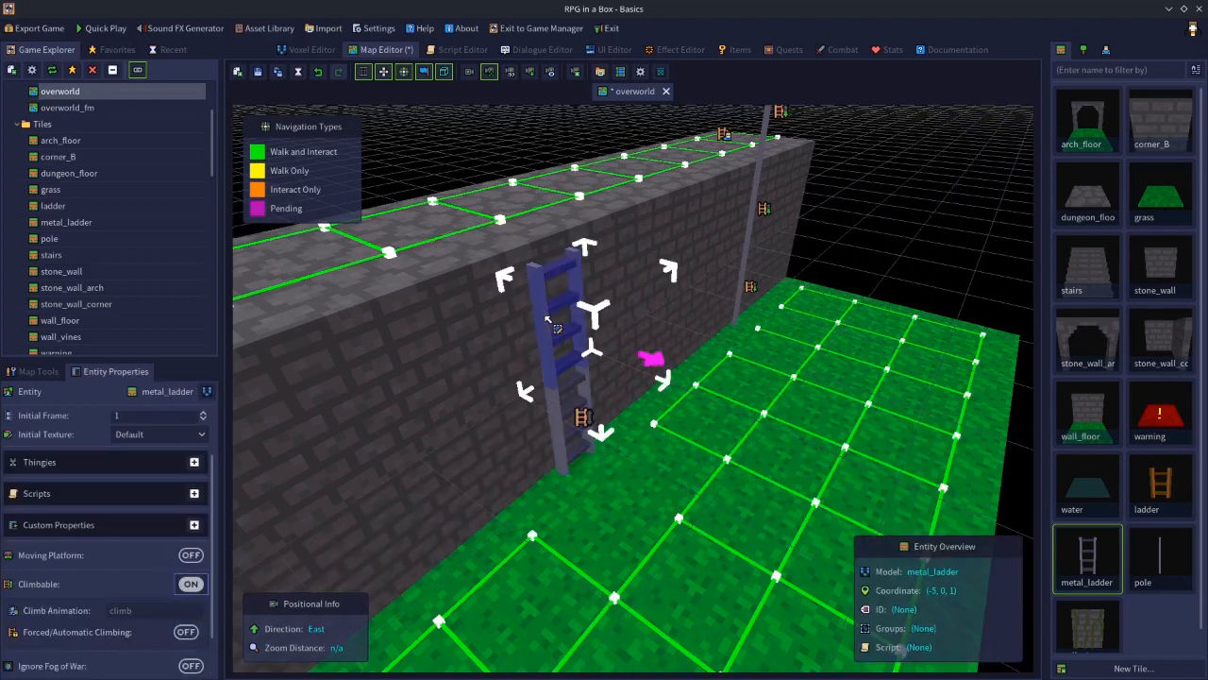
pyautogui.click(191, 584)
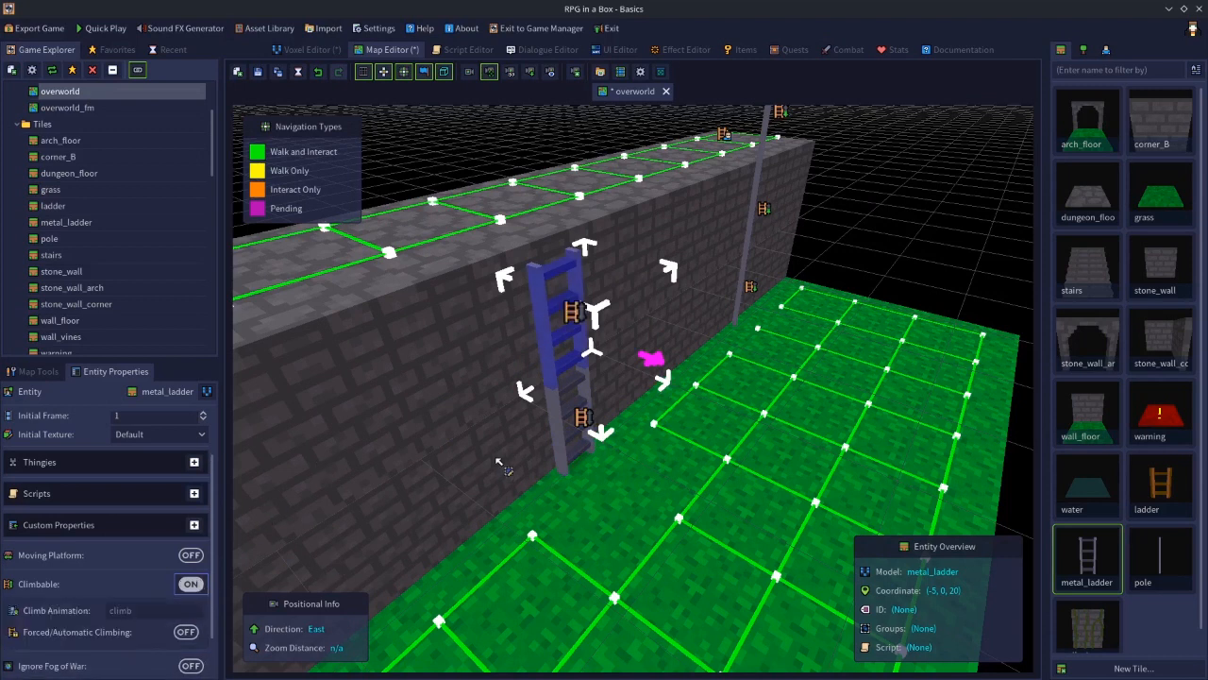
# Set Climb navigation on the bottom metal_ladder segment
pyautogui.click(615, 498)
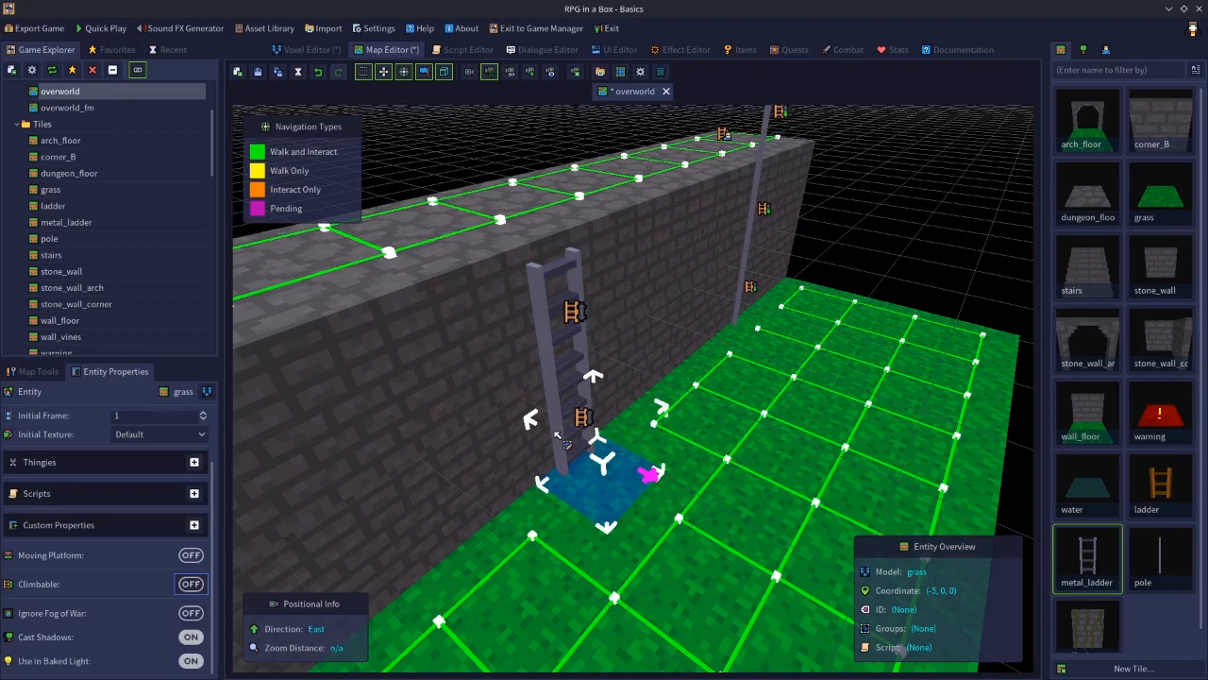
pyautogui.click(565, 442)
pyautogui.rightClick(557, 416)
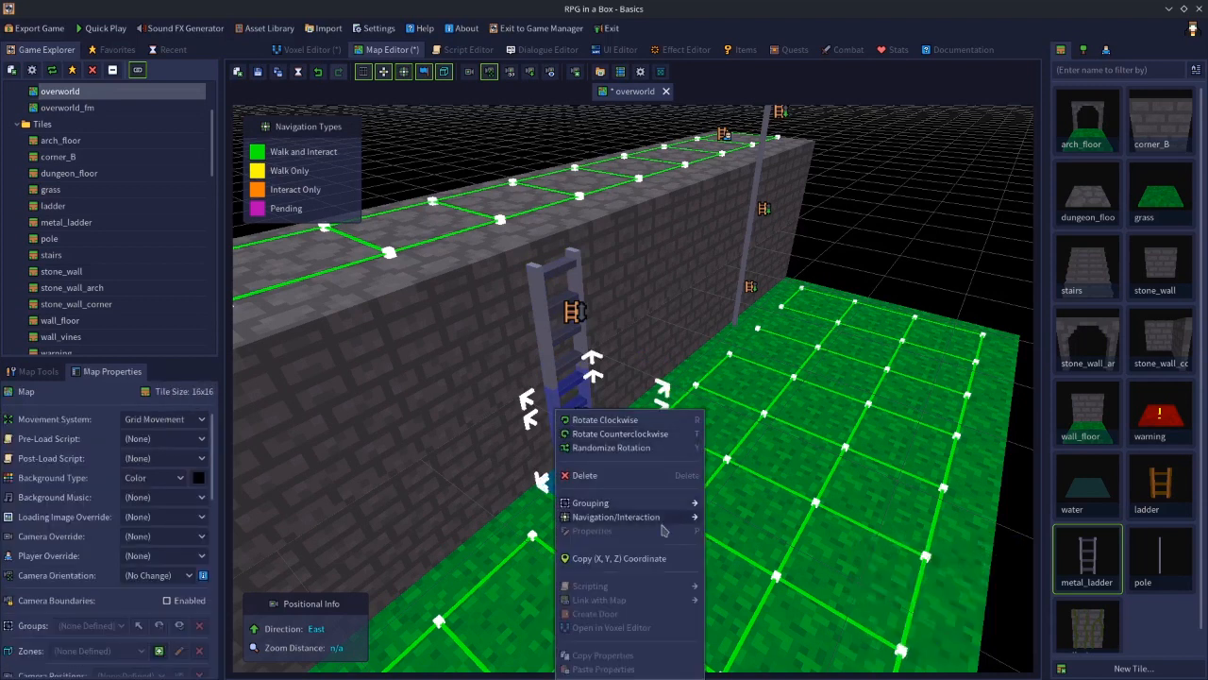
pyautogui.moveTo(680, 517)
pyautogui.click(736, 519)
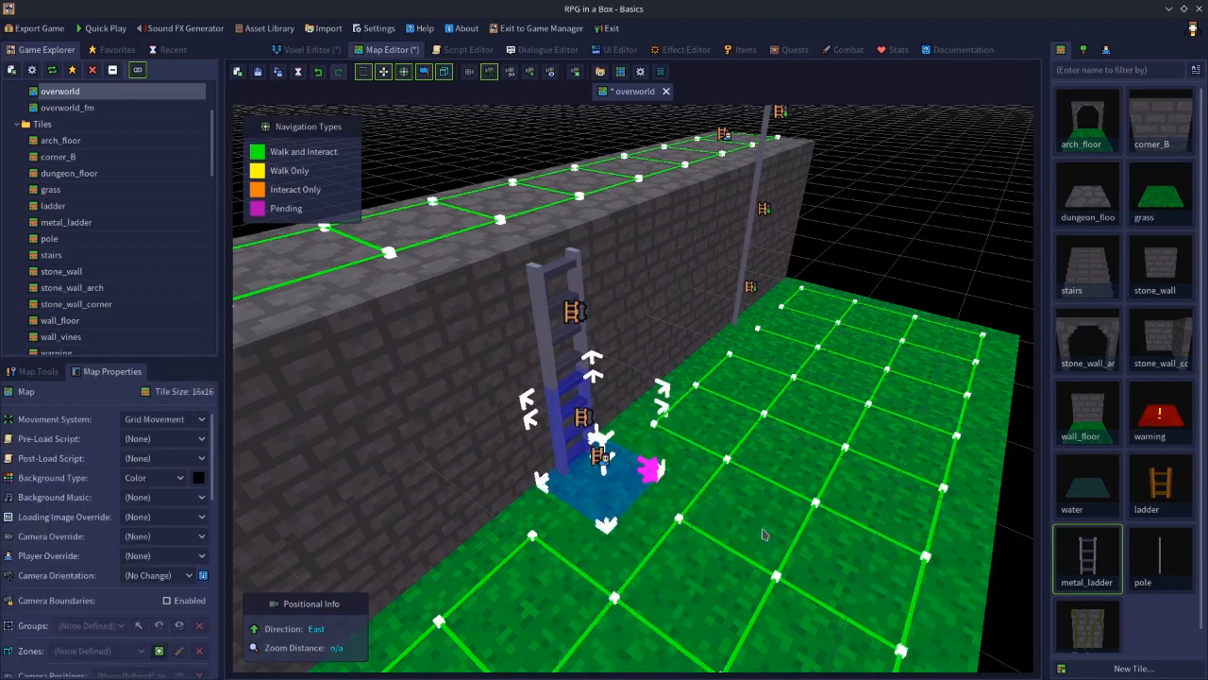
pyautogui.click(557, 410)
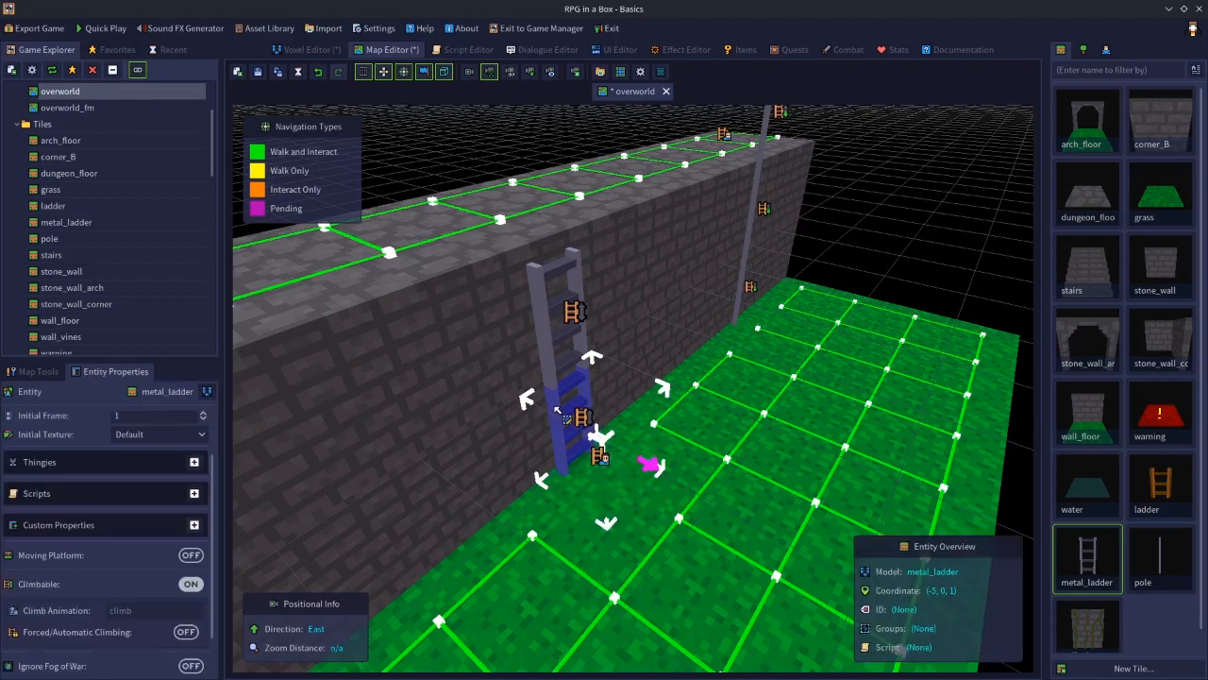
# Set Climb navigation on the upper metal_ladder segment
pyautogui.keyDown('shift'); pyautogui.click(543, 318); pyautogui.keyUp('shift')
pyautogui.rightClick(542, 317)
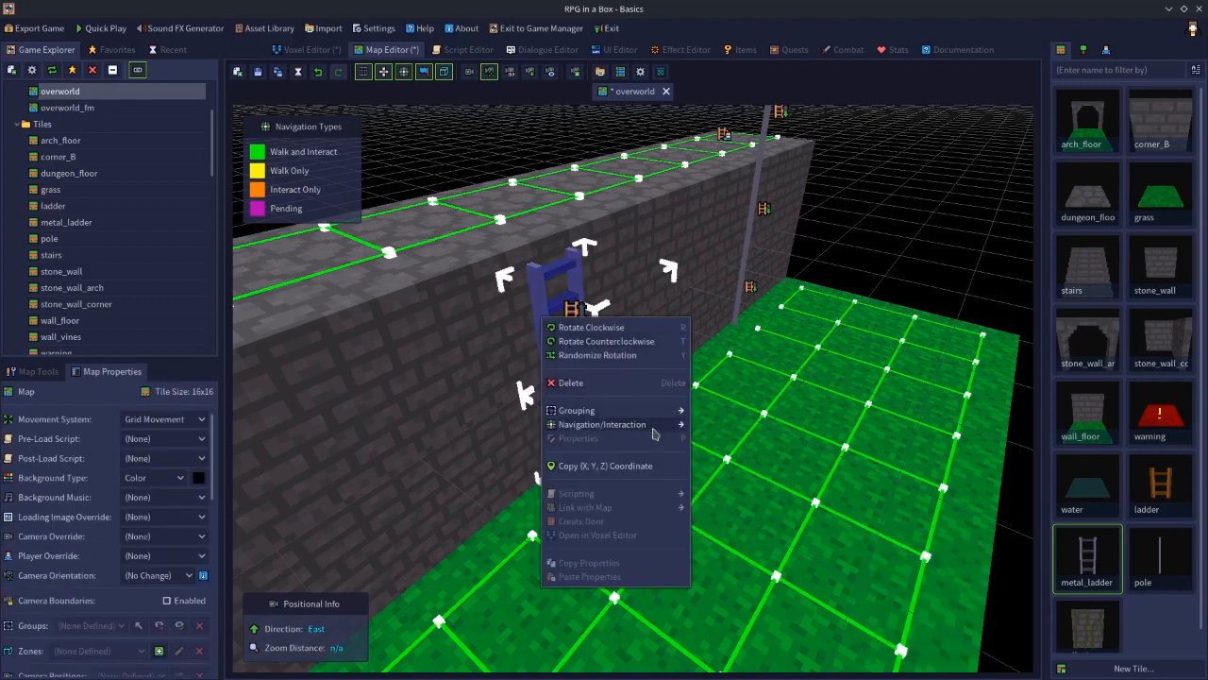
pyautogui.moveTo(665, 424)
pyautogui.click(755, 437)
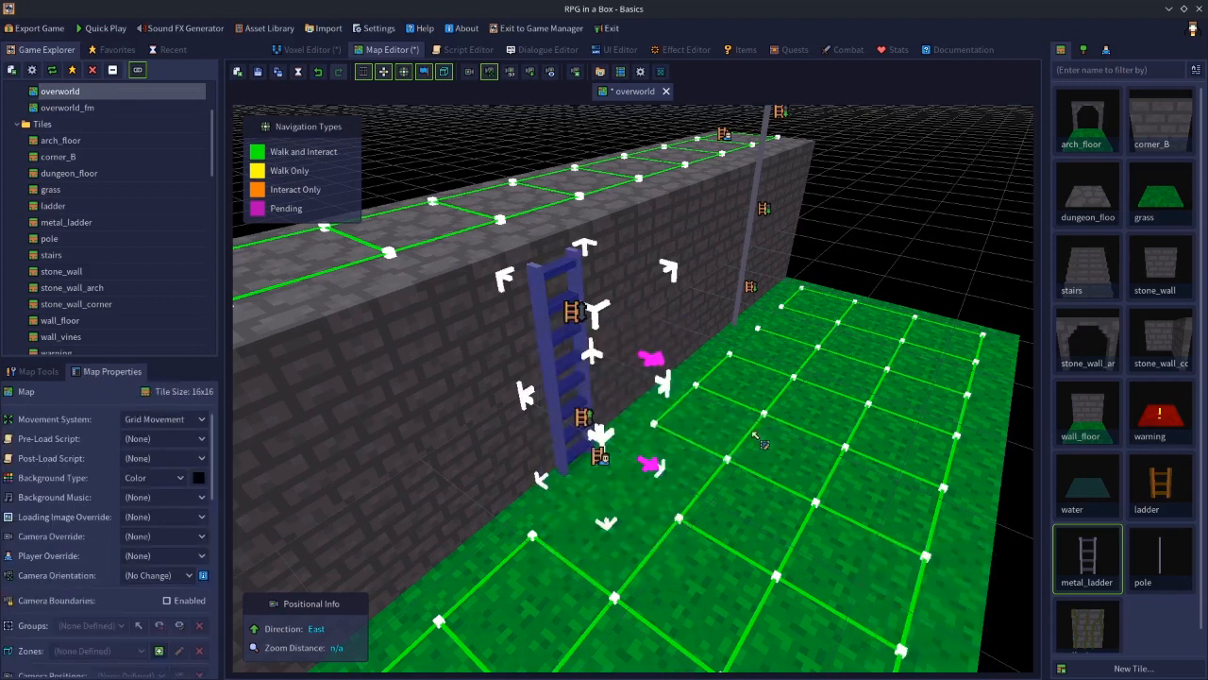
# Set Climb (One-Way) navigation on the wall-top floor tile above the metal ladder
pyautogui.click(547, 304)
pyautogui.click(510, 238)
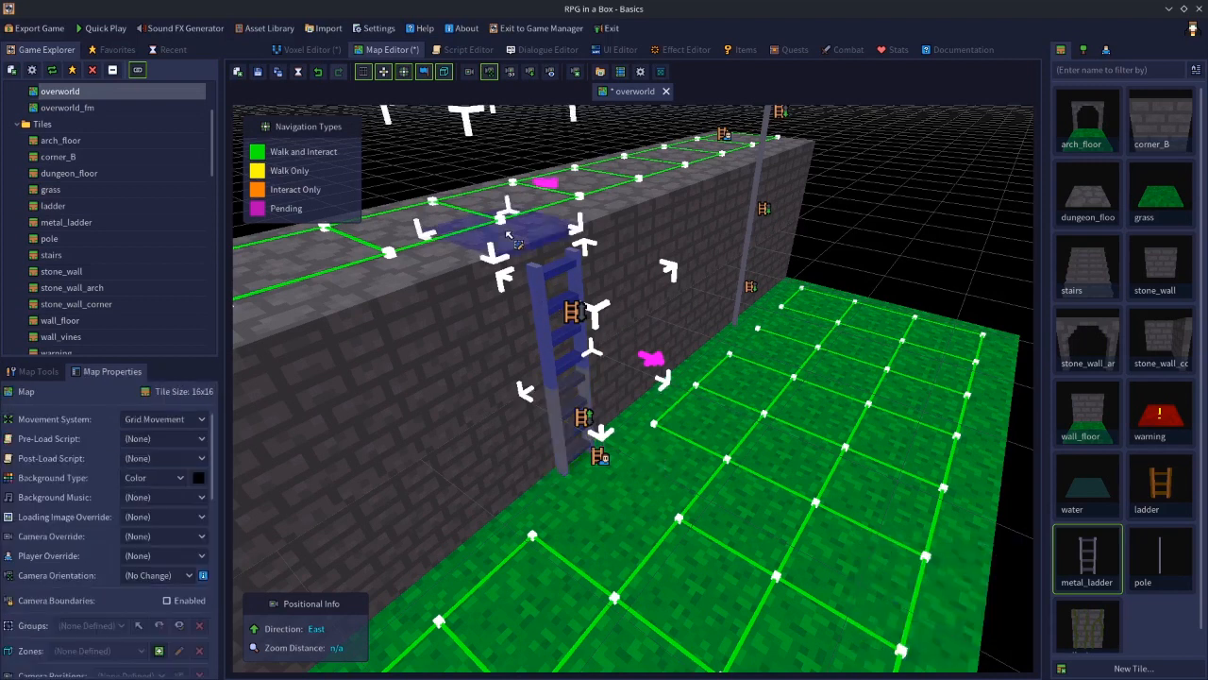
pyautogui.rightClick(510, 237)
pyautogui.moveTo(633, 340)
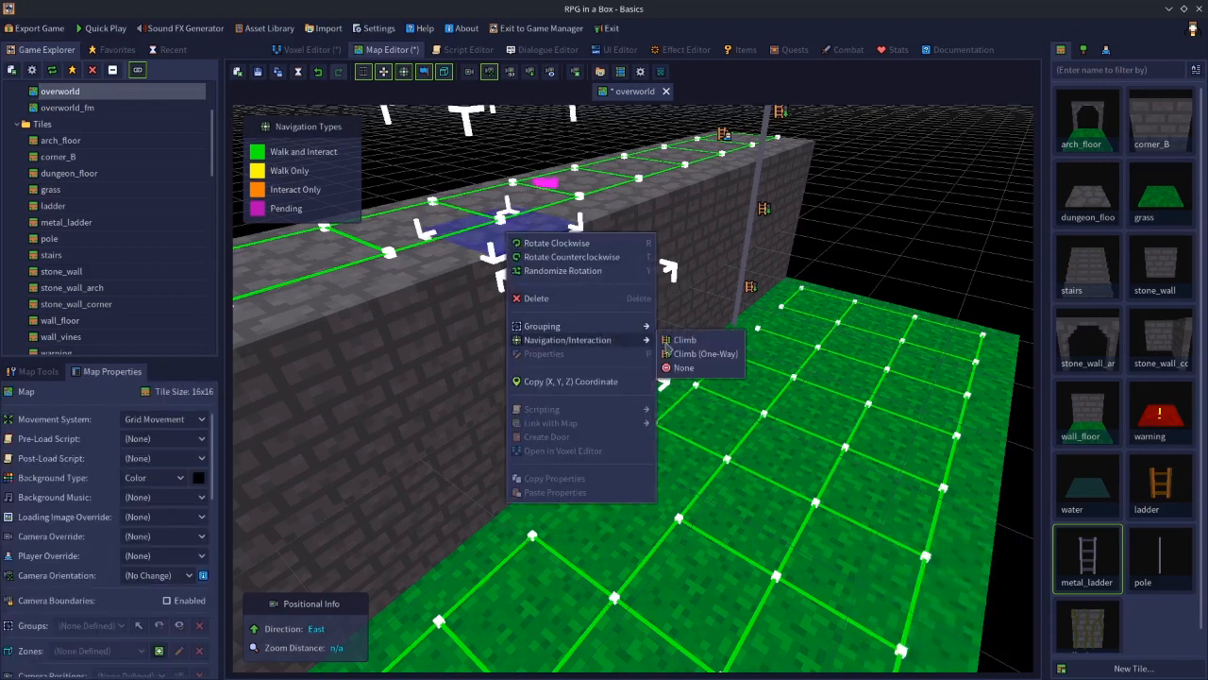
pyautogui.click(718, 357)
pyautogui.click(921, 283)
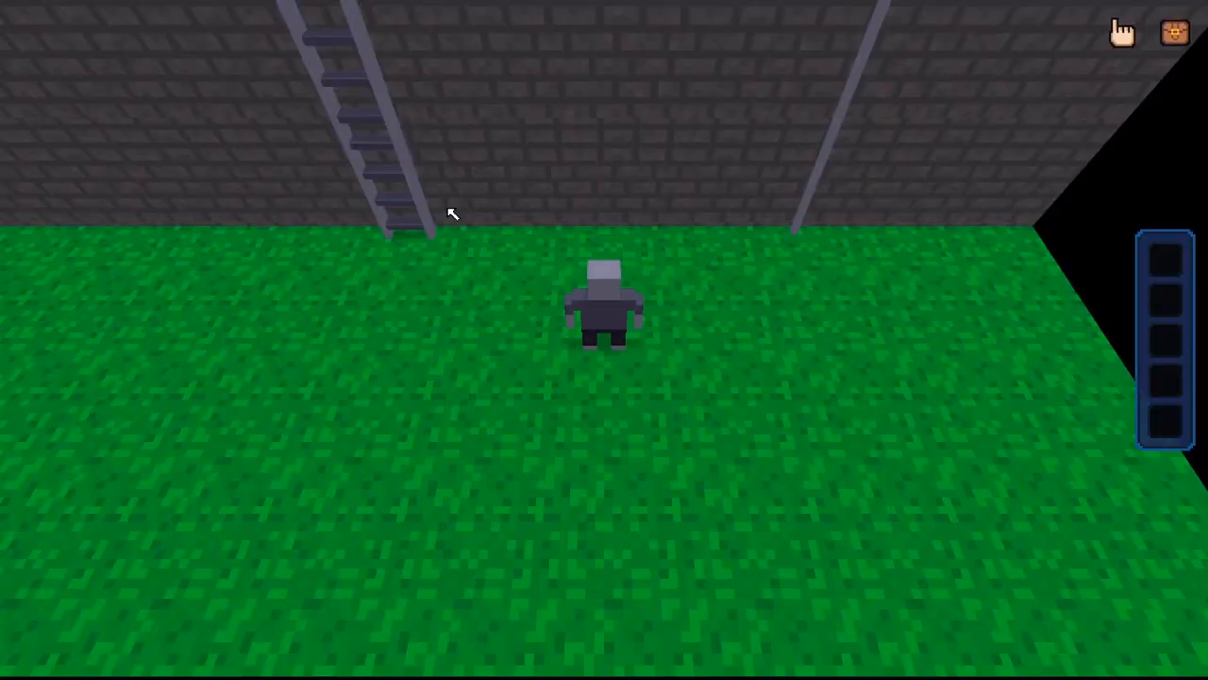
# In the game preview, walk to the metal ladder, climb it and walk along the wall top
pyautogui.press('a')
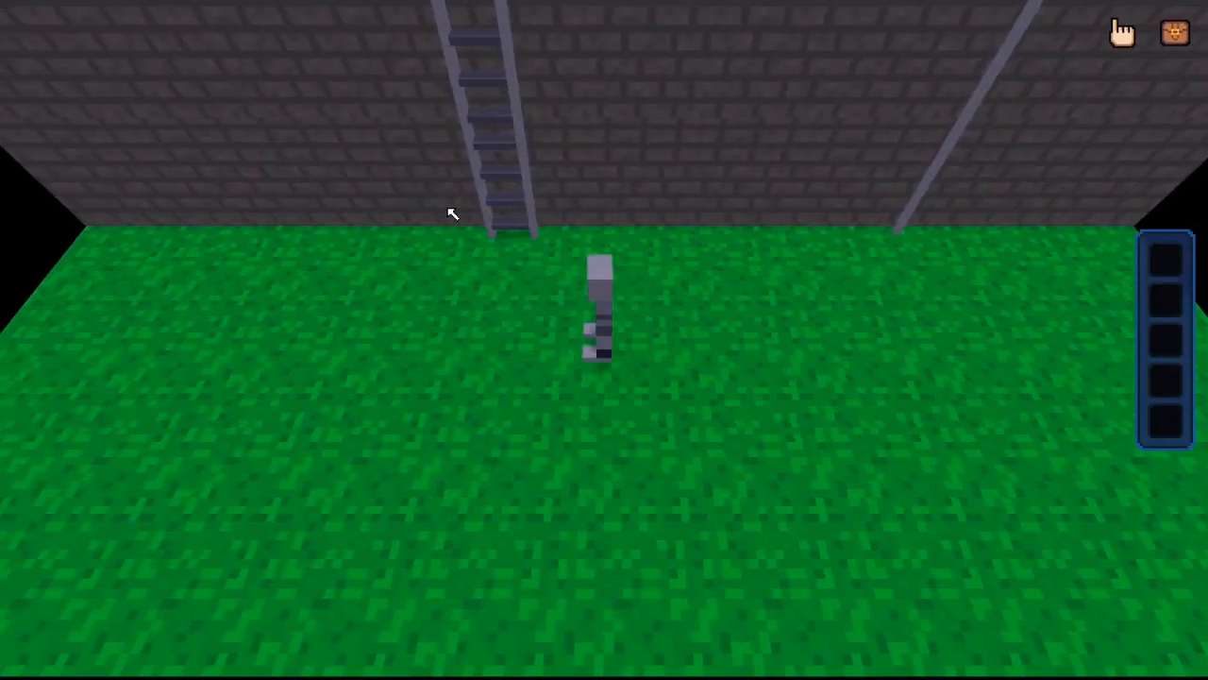
pyautogui.press('w')
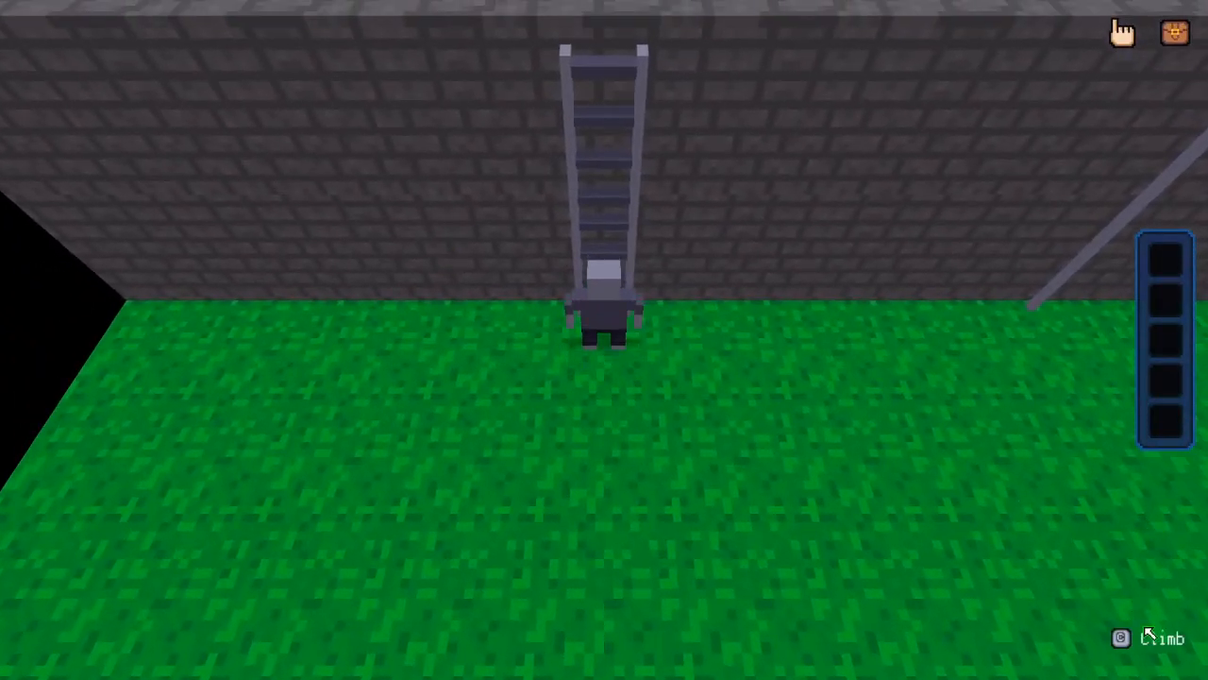
pyautogui.press('c')
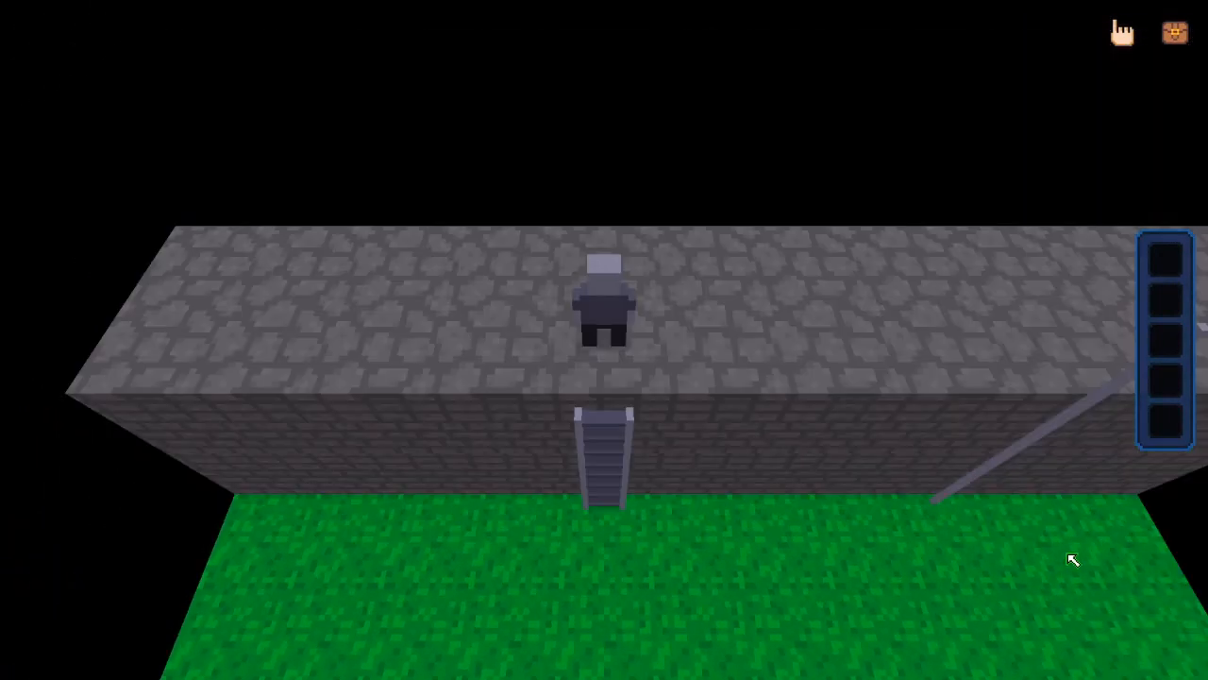
pyautogui.press('a')
pyautogui.press('w')
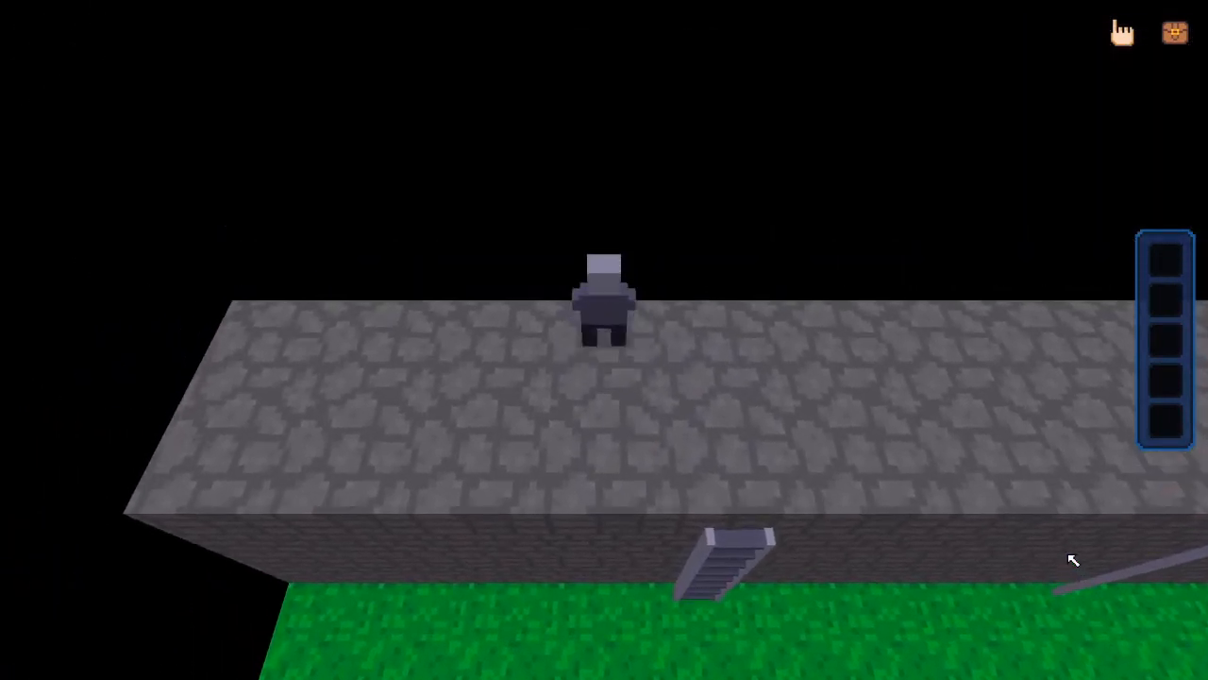
# In the game preview, climb back down from the wall top, walk over toward the pole, and close the preview
pyautogui.press('s')
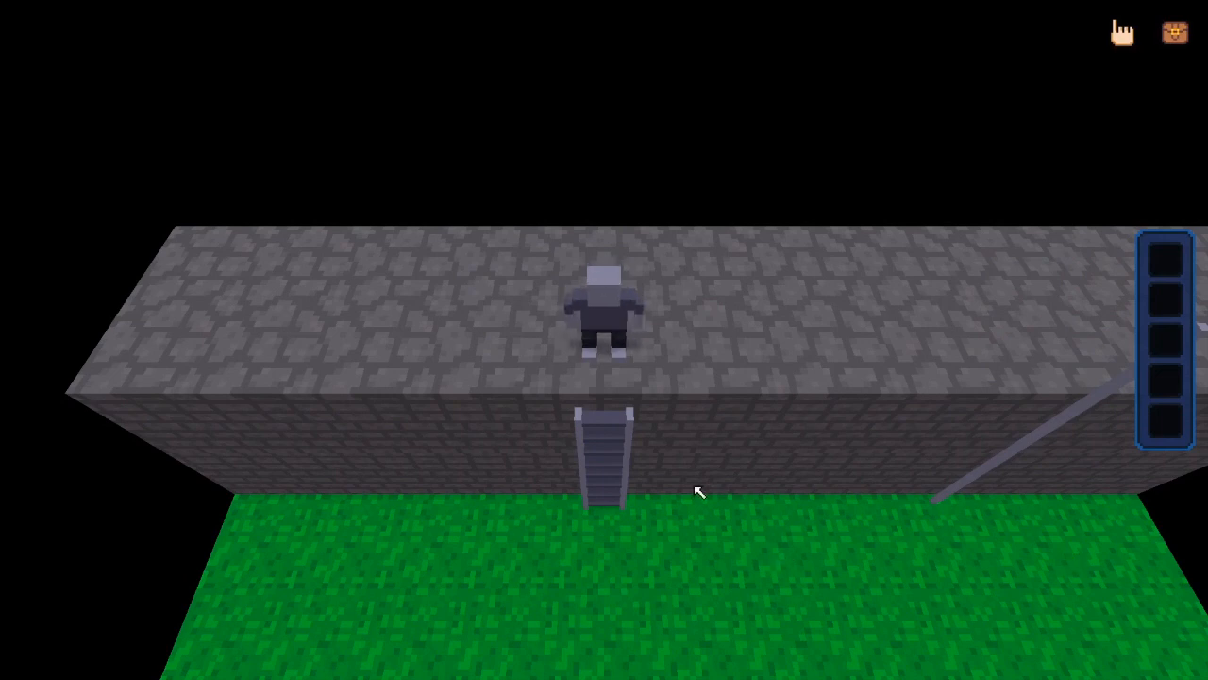
pyautogui.press('w')
pyautogui.press('s')
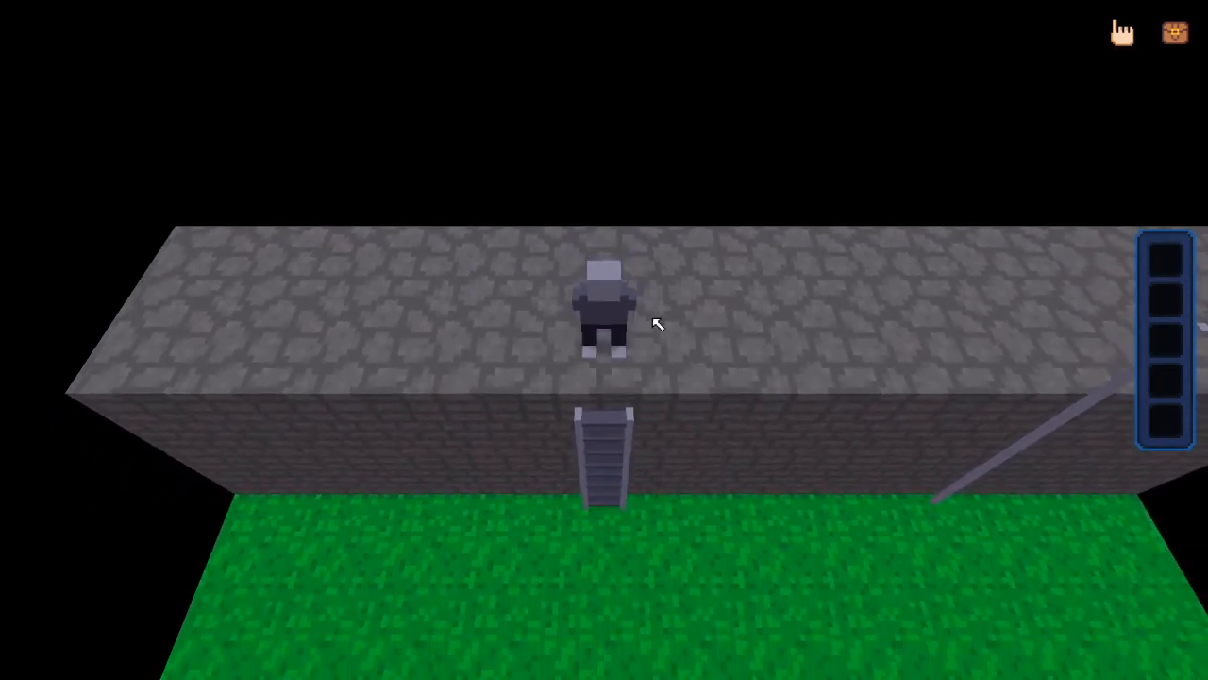
pyautogui.press('d')
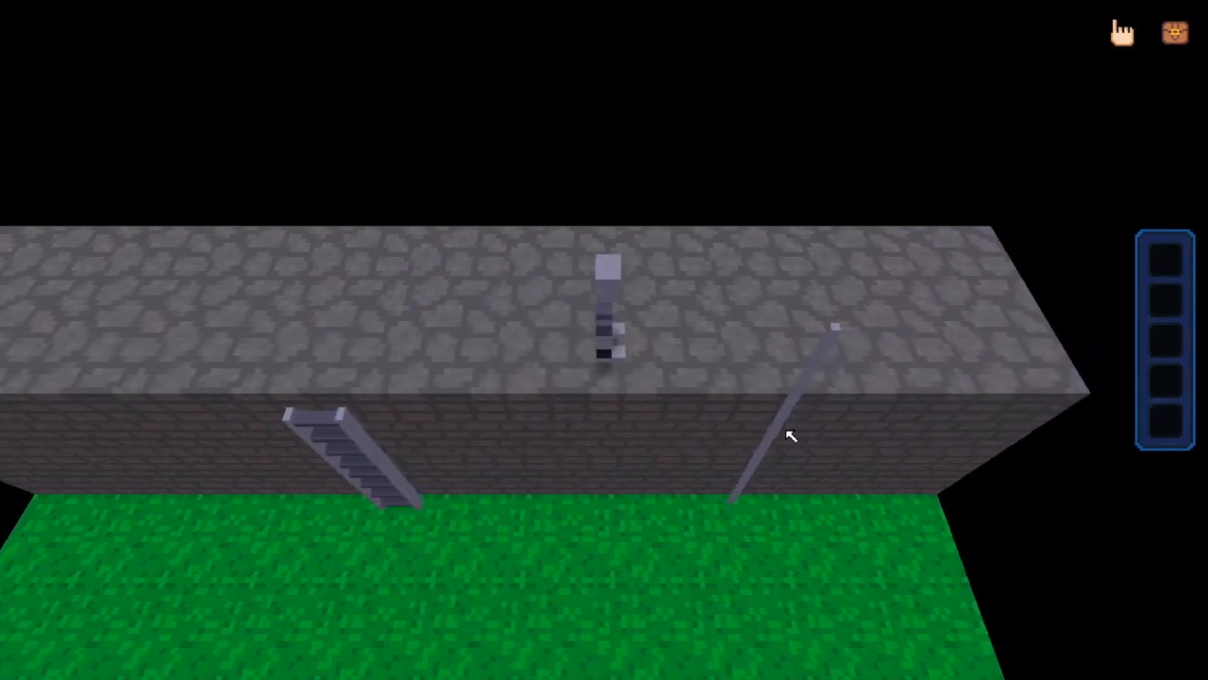
pyautogui.press('d')
pyautogui.press('c')
pyautogui.press('s')
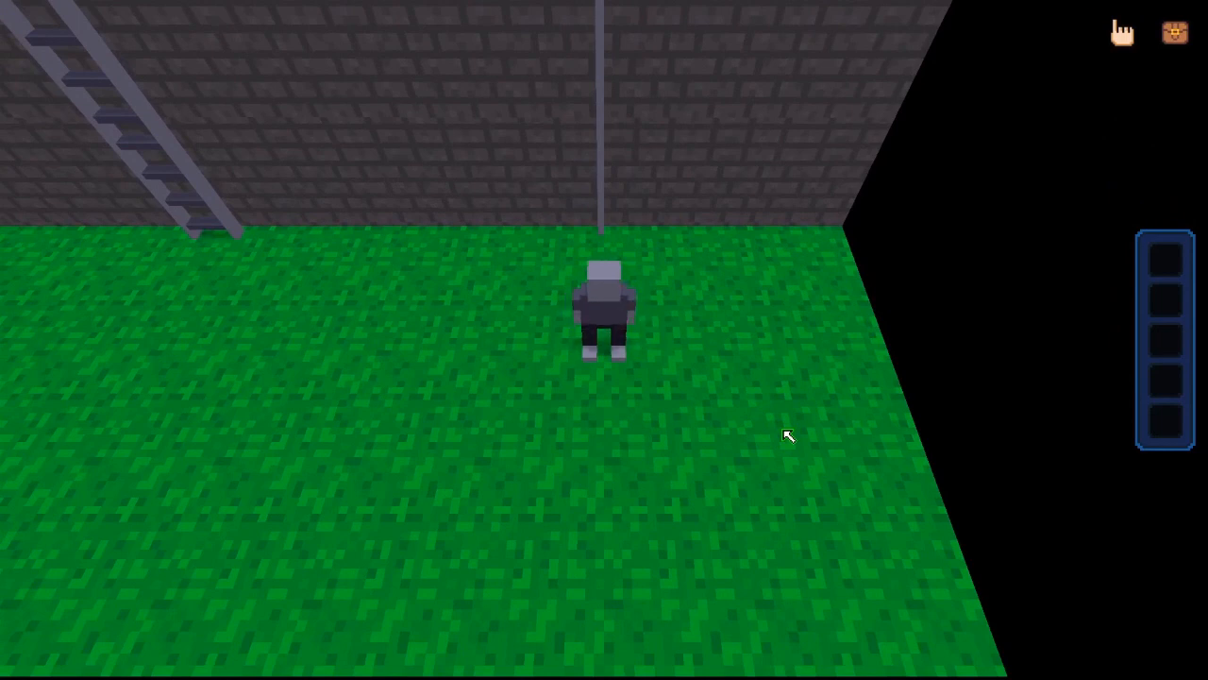
pyautogui.press('Escape')
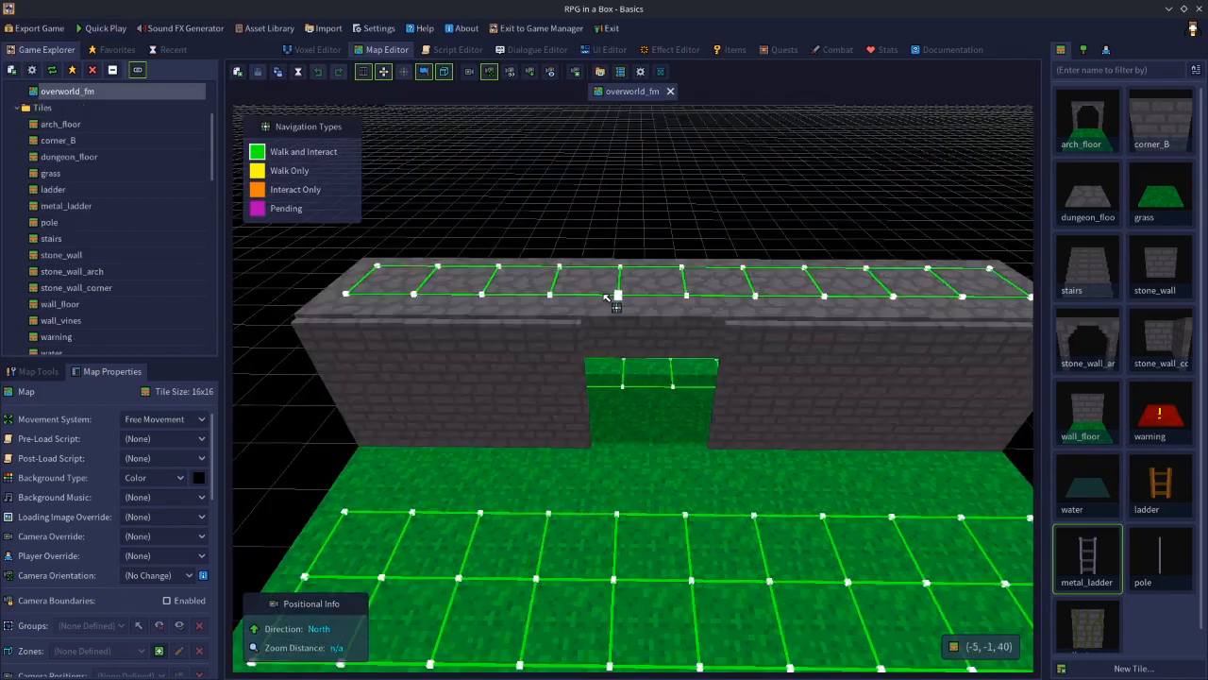
# Open the wall_vines tile and set its collision override to Custom with a cube shape 16 × 1 × 20
pyautogui.scroll(3, 650, 443)
pyautogui.moveTo(649, 442); pyautogui.dragTo(648, 446, button='middle')
pyautogui.scroll(-2, 649, 446)
pyautogui.scroll(-2, 649, 446)
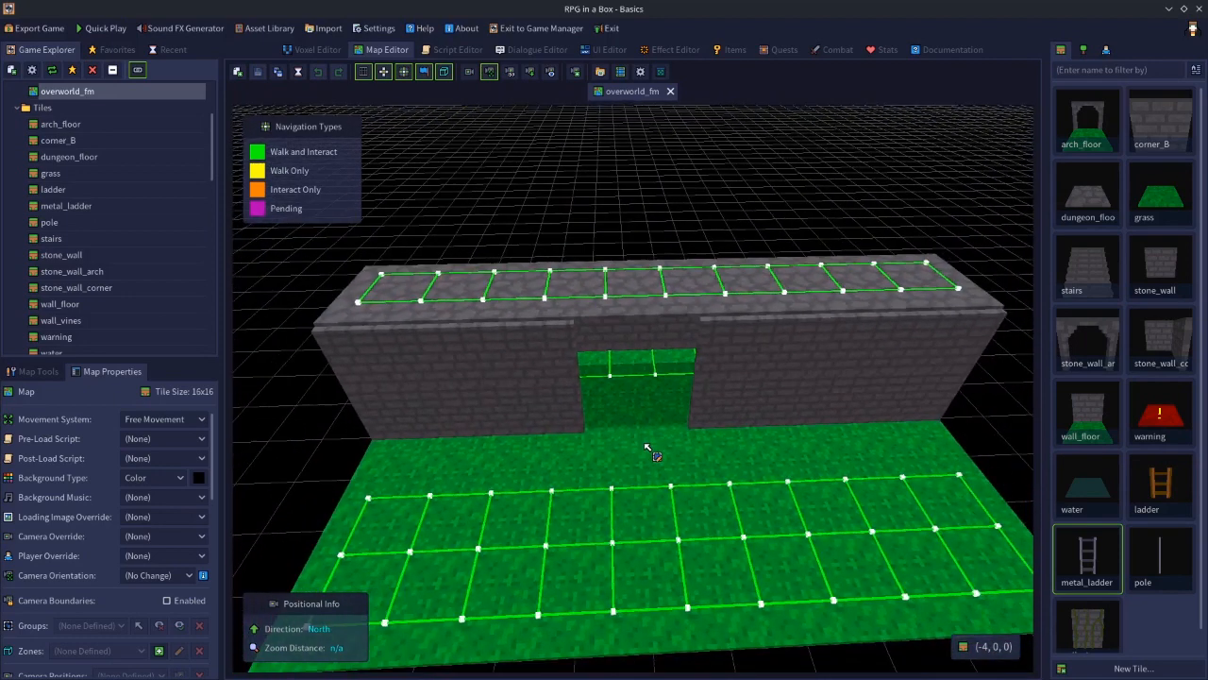
pyautogui.doubleClick(1098, 641)
pyautogui.moveTo(923, 569); pyautogui.dragTo(744, 551, button='right')
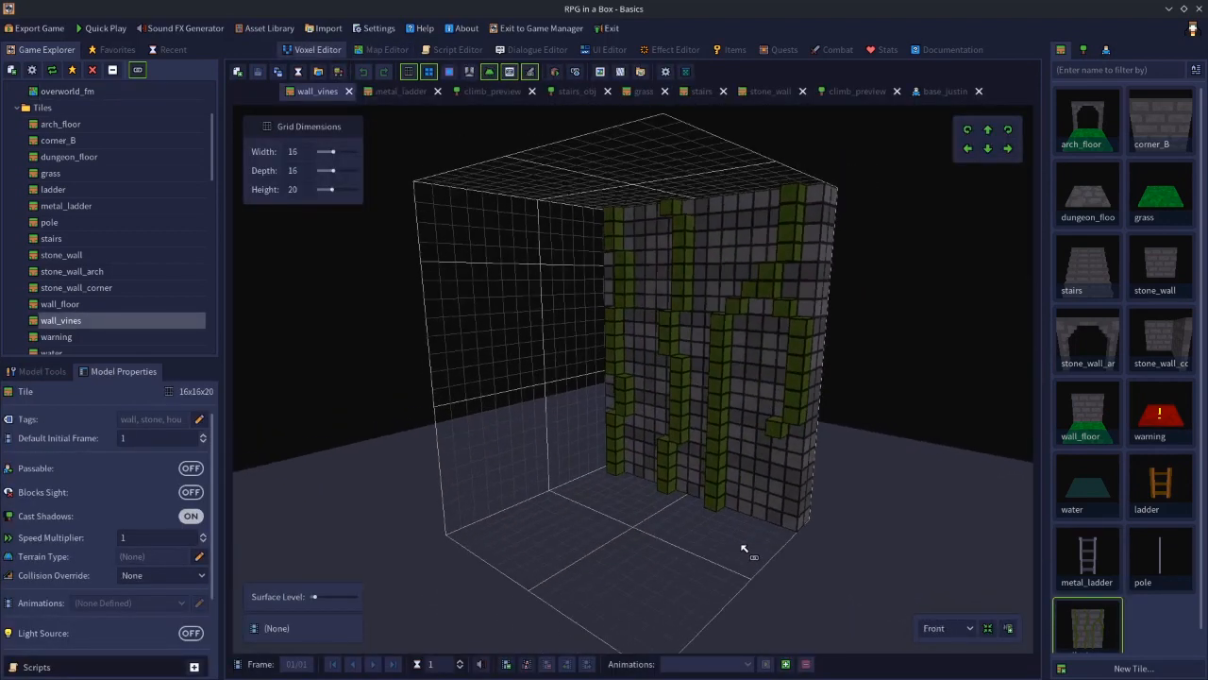
pyautogui.moveTo(737, 549); pyautogui.dragTo(640, 531, button='right')
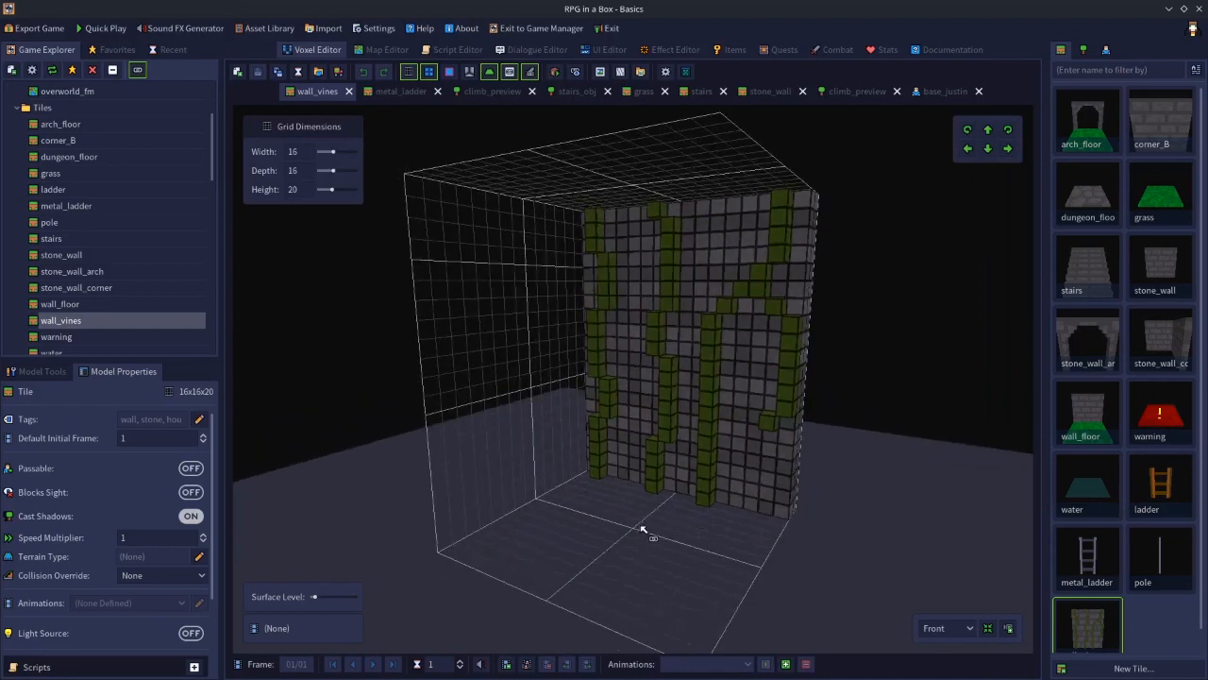
pyautogui.moveTo(647, 403); pyautogui.dragTo(682, 411, button='right')
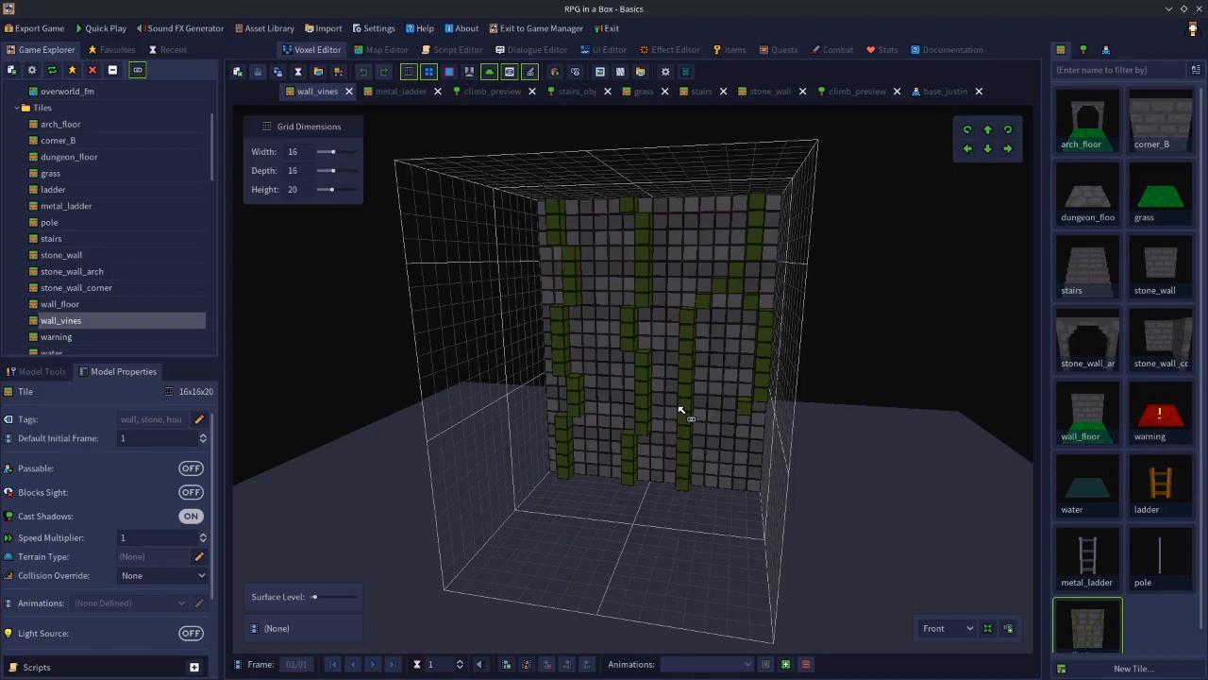
pyautogui.moveTo(680, 410)
pyautogui.mouseDown(button='right')
pyautogui.moveTo(699, 443)
pyautogui.moveTo(714, 437)
pyautogui.moveTo(563, 432)
pyautogui.moveTo(724, 428)
pyautogui.moveTo(646, 428)
pyautogui.moveTo(693, 427)
pyautogui.mouseUp(button='right')
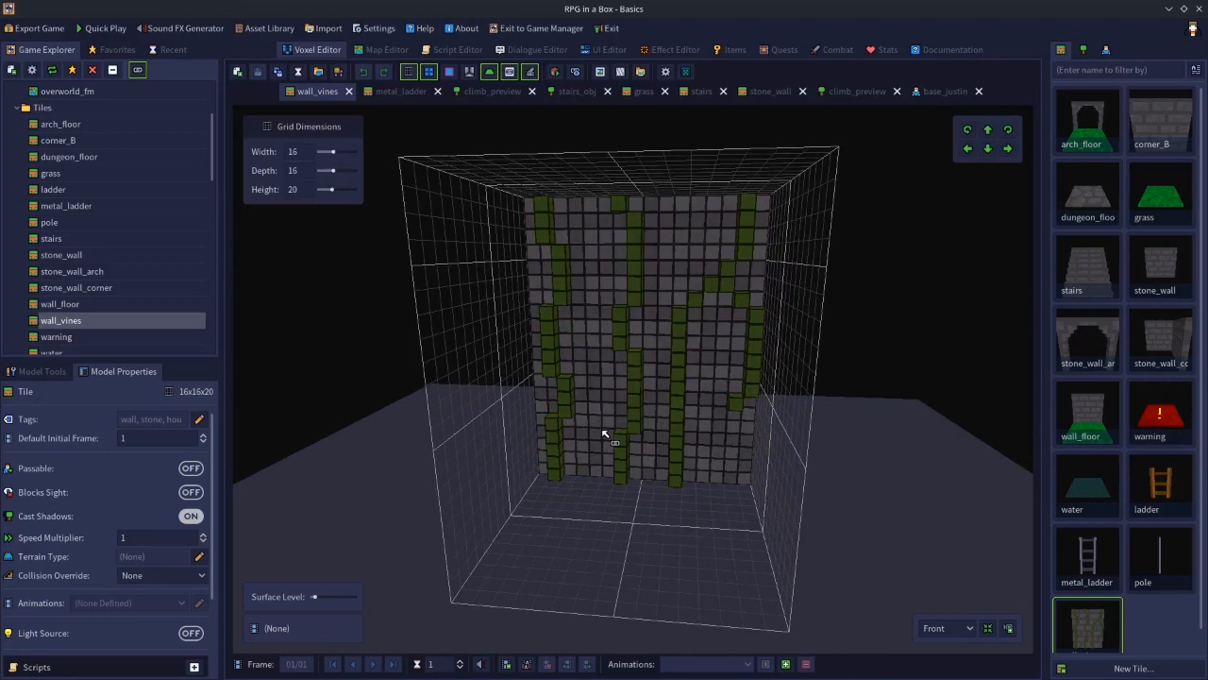
pyautogui.click(139, 575)
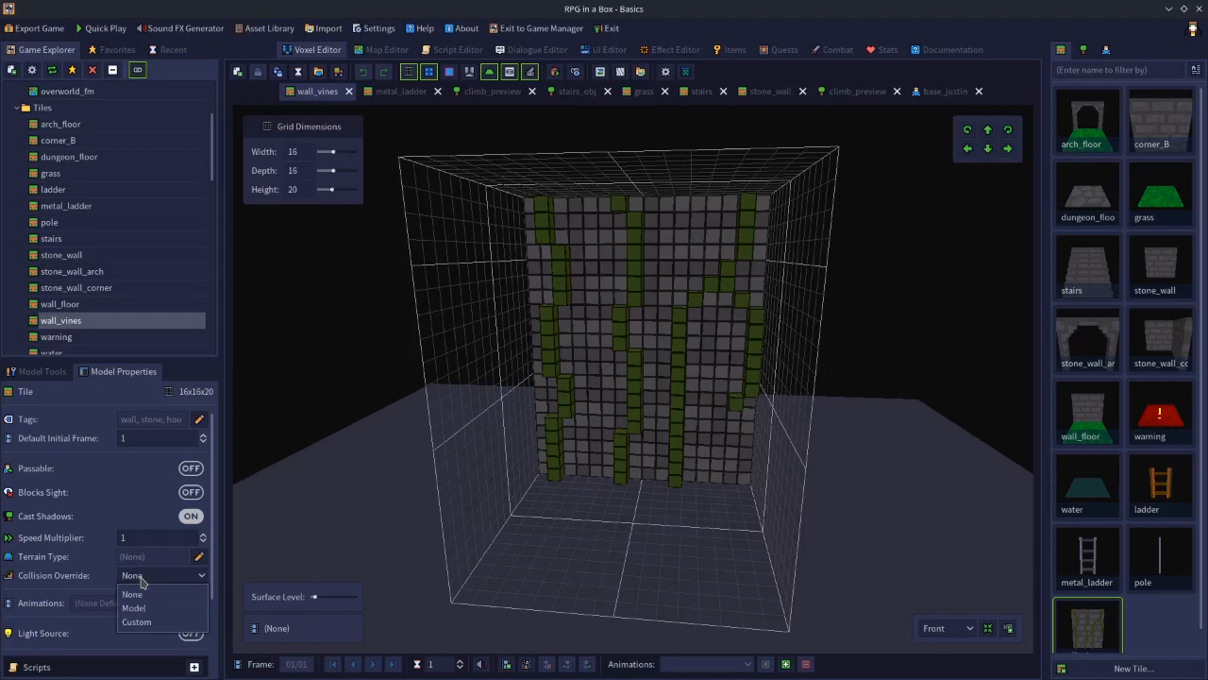
pyautogui.click(137, 622)
pyautogui.click(179, 595)
pyautogui.click(208, 606)
pyautogui.moveTo(605, 525); pyautogui.dragTo(501, 540, button='right')
pyautogui.click(132, 618)
pyautogui.press('Return')
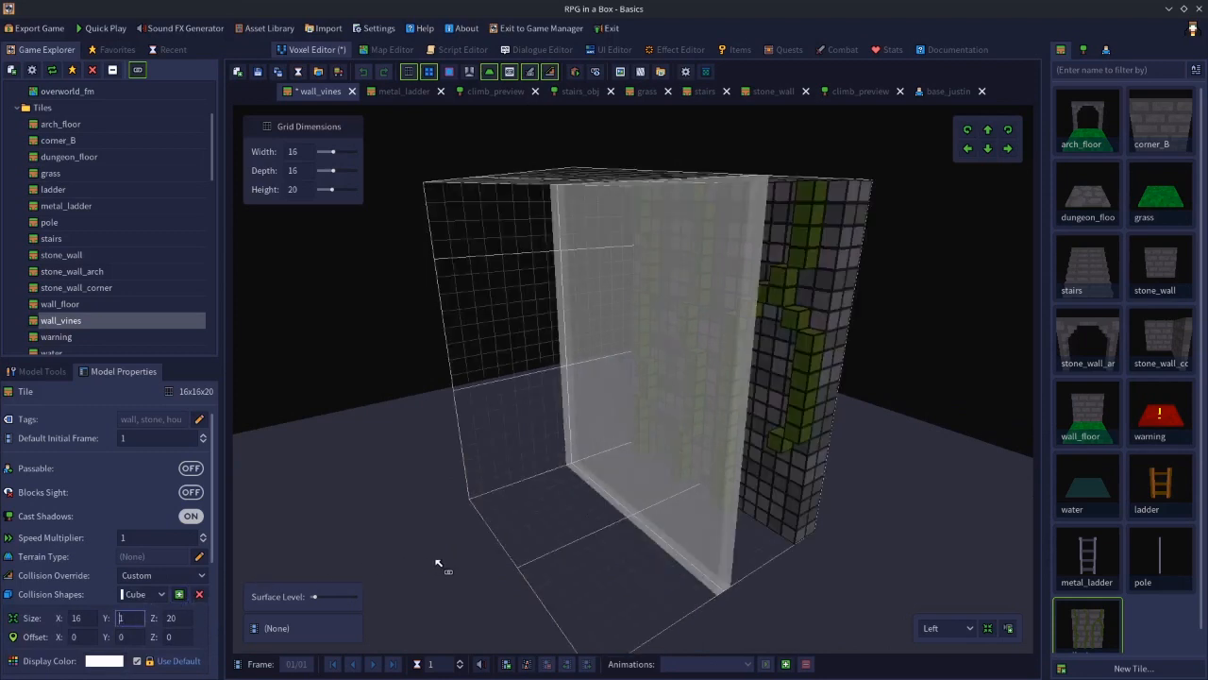
# Set the collision cube's Y offset to -5.6 so it sits against the wall face, and save the model
pyautogui.moveTo(438, 564); pyautogui.dragTo(315, 575, button='right')
pyautogui.click(118, 637)
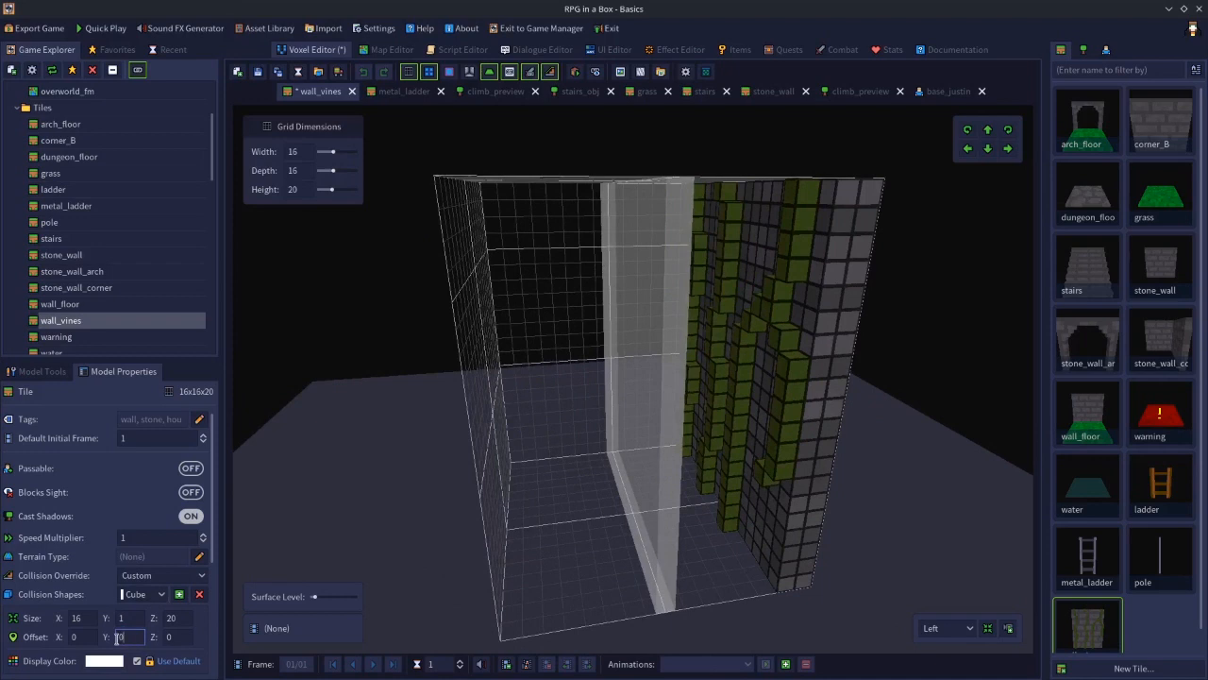
pyautogui.scroll(-14, 133, 636)
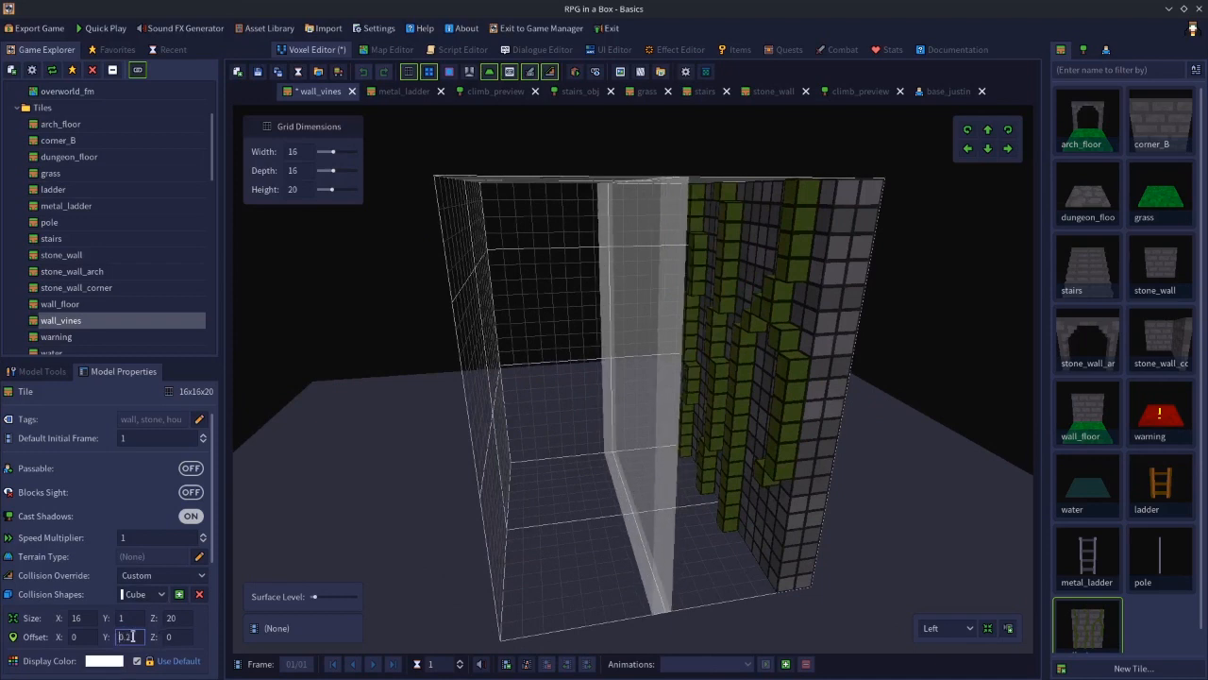
pyautogui.scroll(-20, 133, 637)
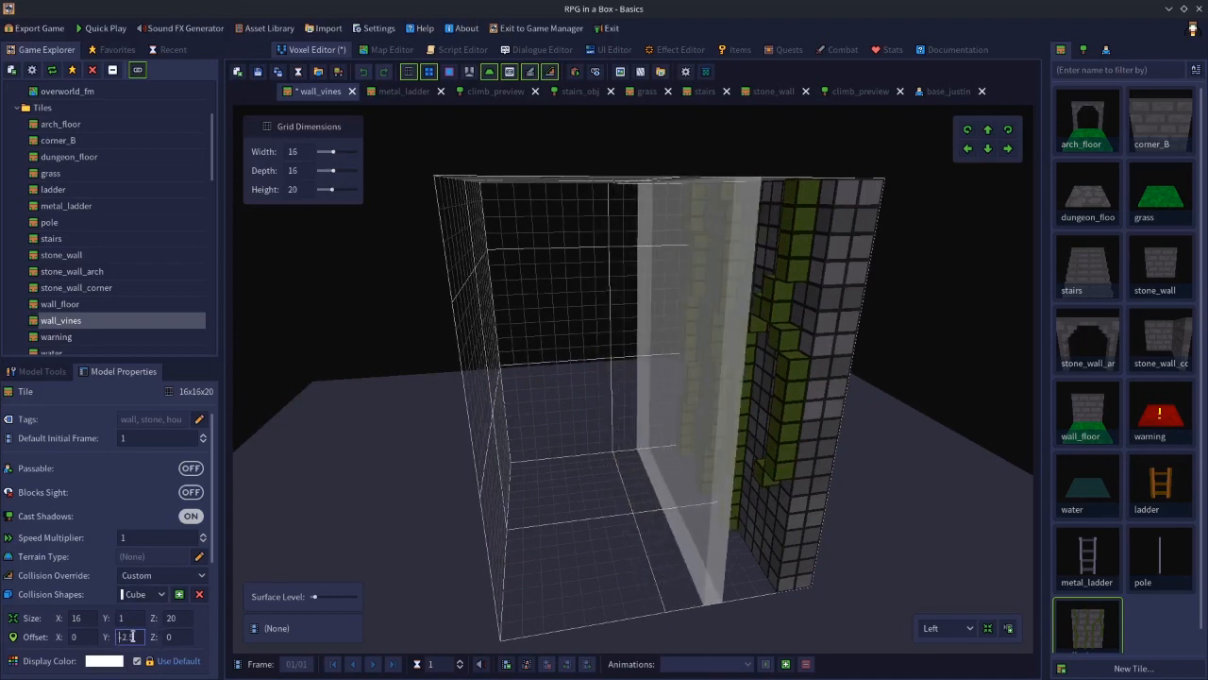
pyautogui.scroll(-10, 133, 636)
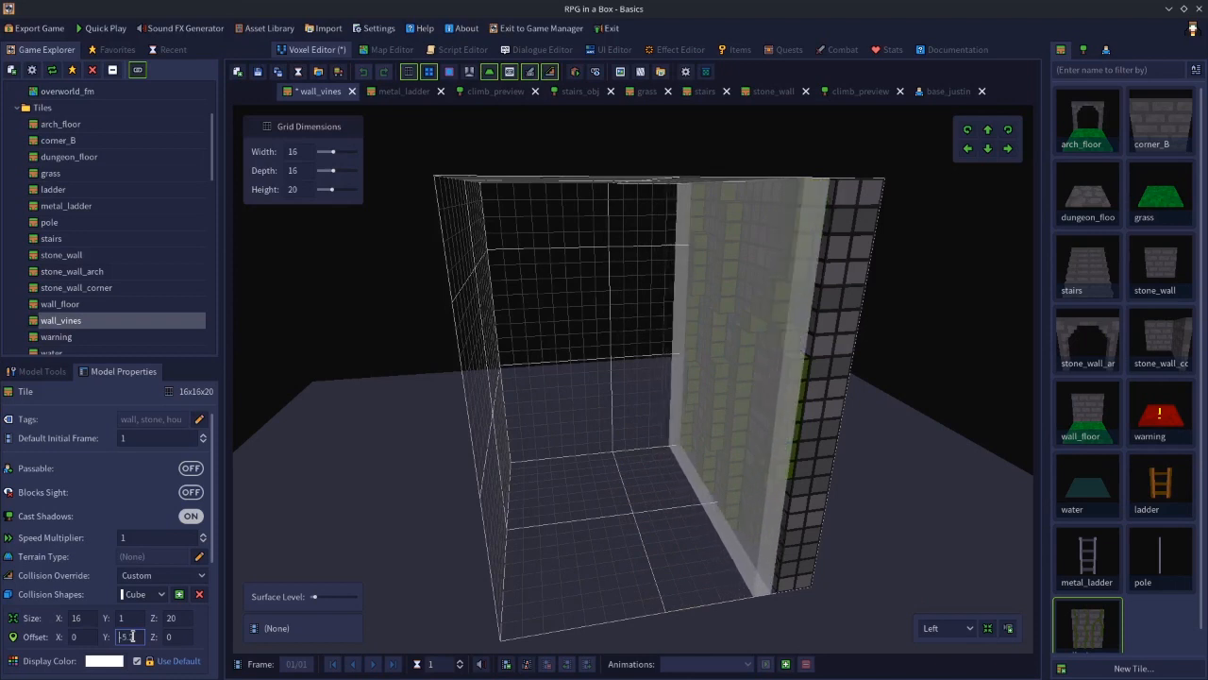
pyautogui.moveTo(503, 531); pyautogui.dragTo(731, 505, button='middle')
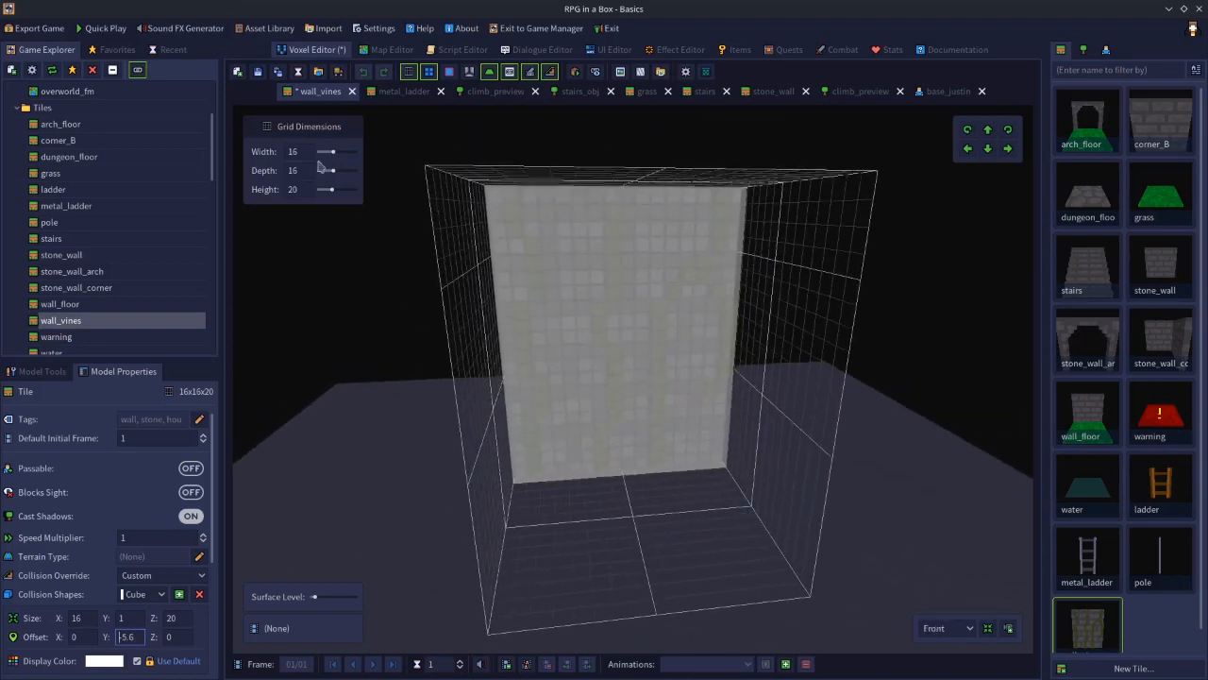
pyautogui.click(258, 73)
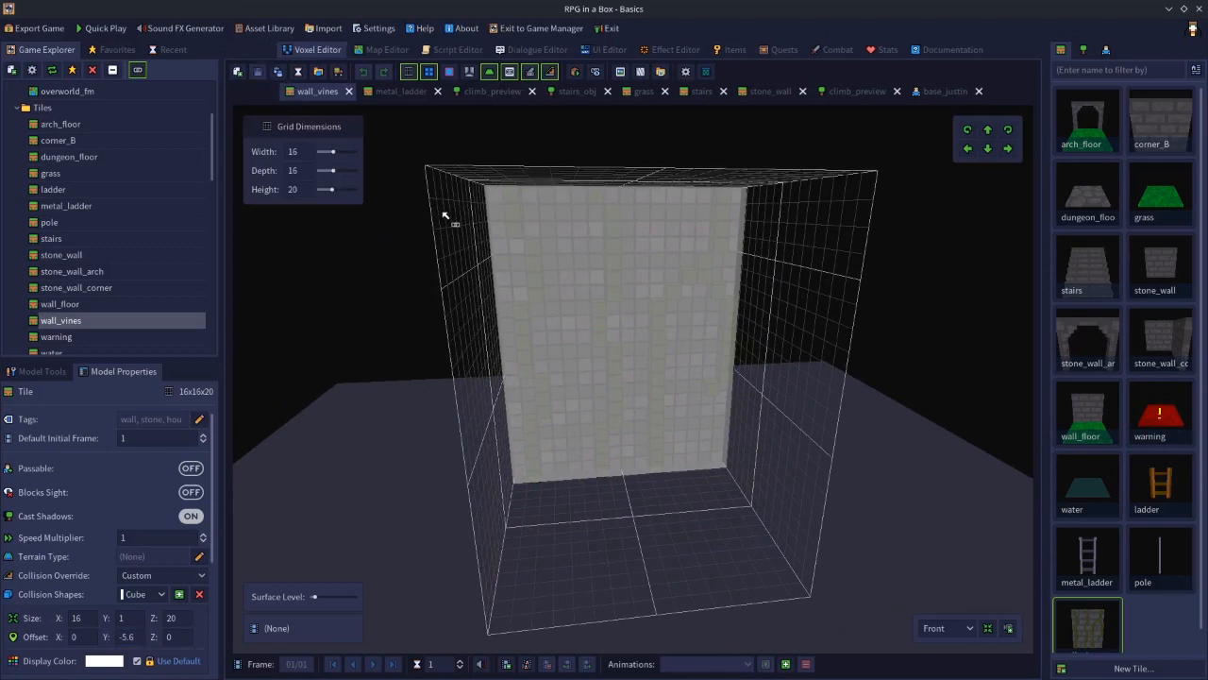
# On the overworld map, place wall_vines tiles on the wall above the arch in two columns at heights 1 and 20
pyautogui.moveTo(785, 315); pyautogui.dragTo(693, 209, button='middle')
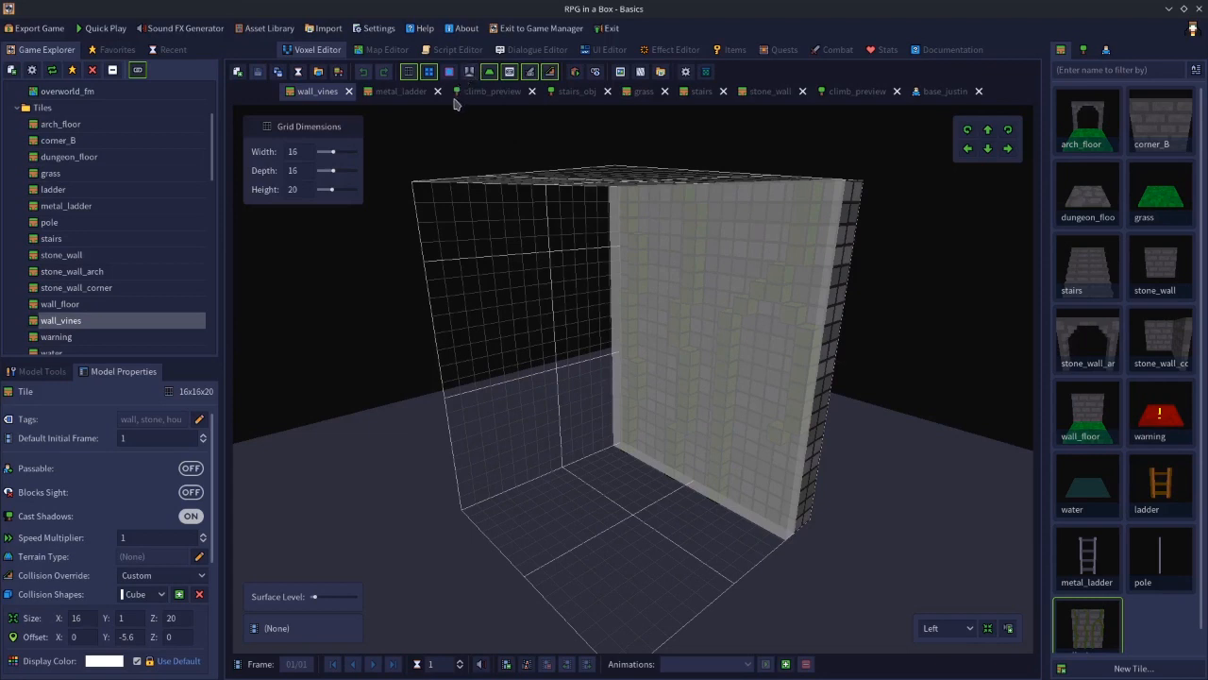
pyautogui.click(385, 50)
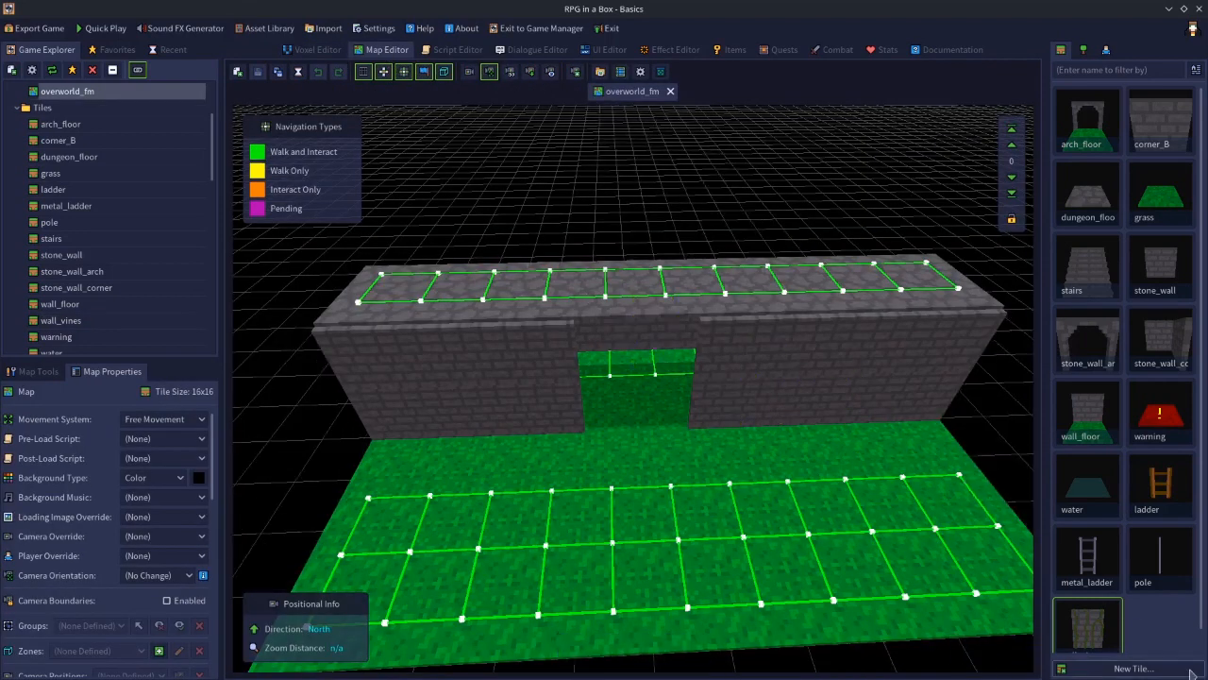
pyautogui.click(1102, 634)
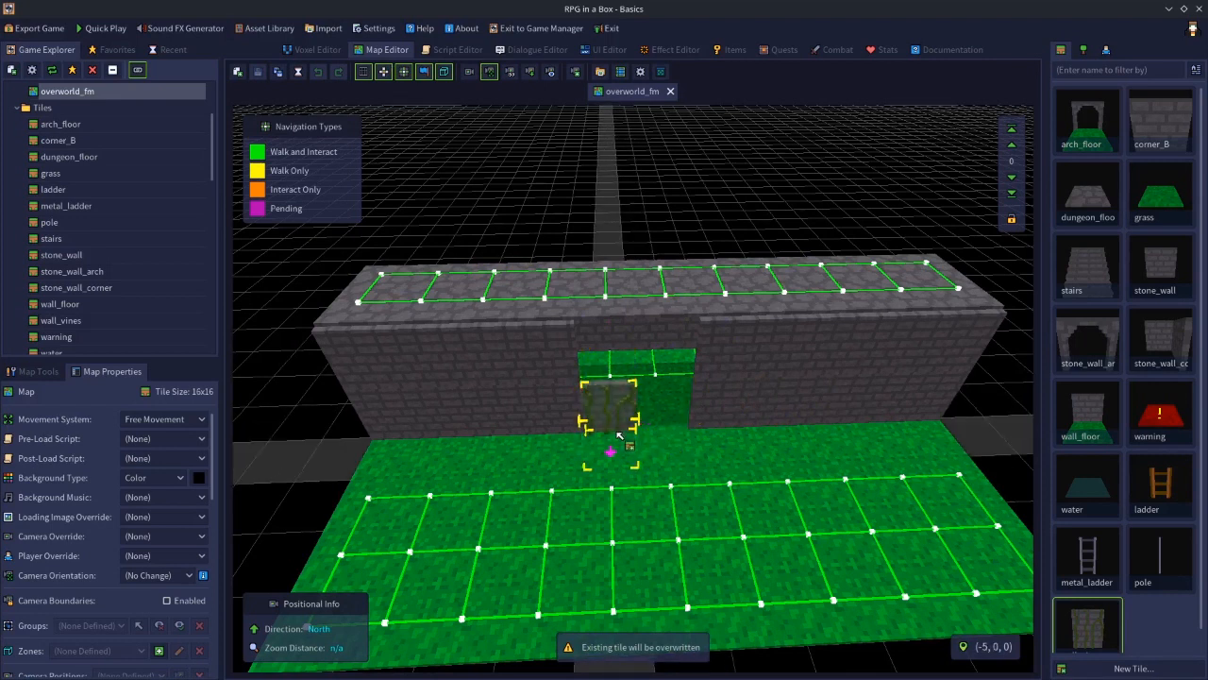
pyautogui.click(1011, 145)
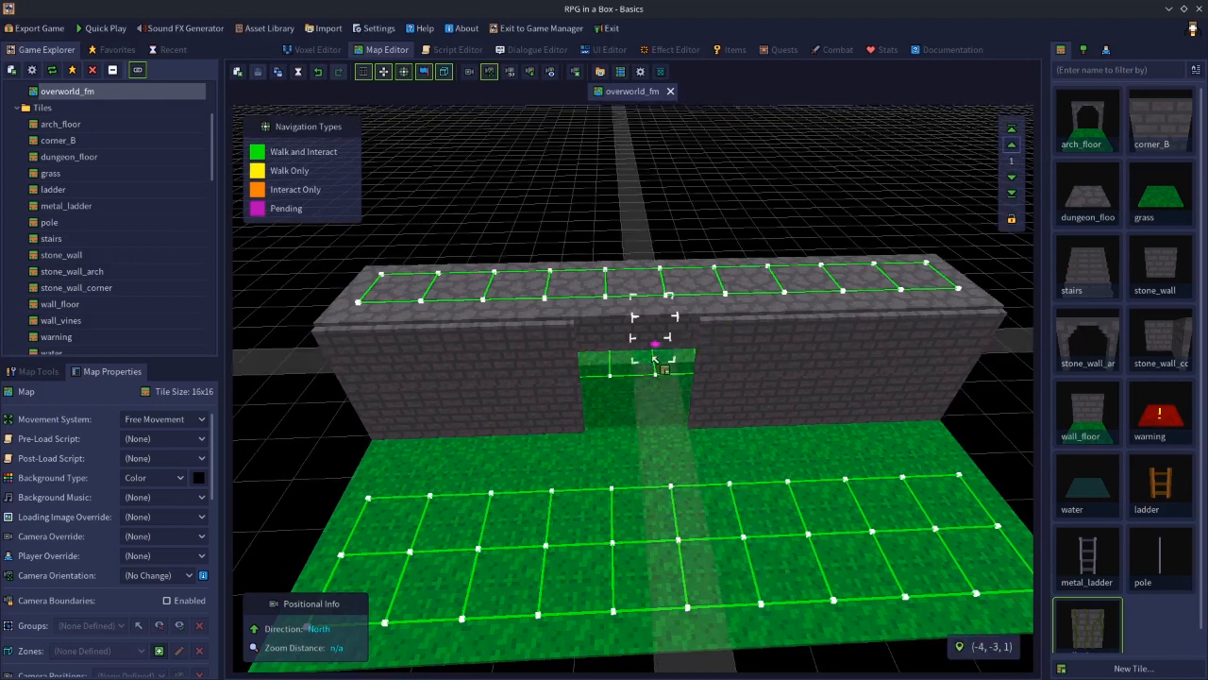
pyautogui.click(666, 439)
pyautogui.click(1013, 131)
pyautogui.click(1011, 149)
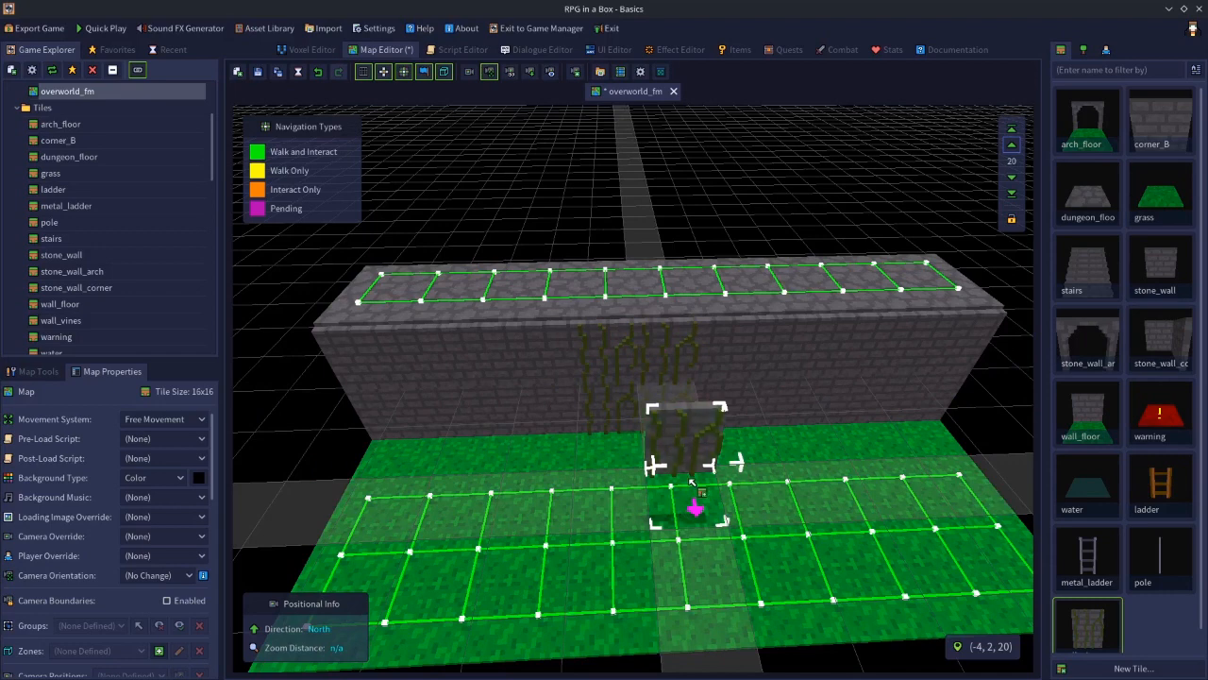
pyautogui.press('Escape')
pyautogui.scroll(4, 680, 406)
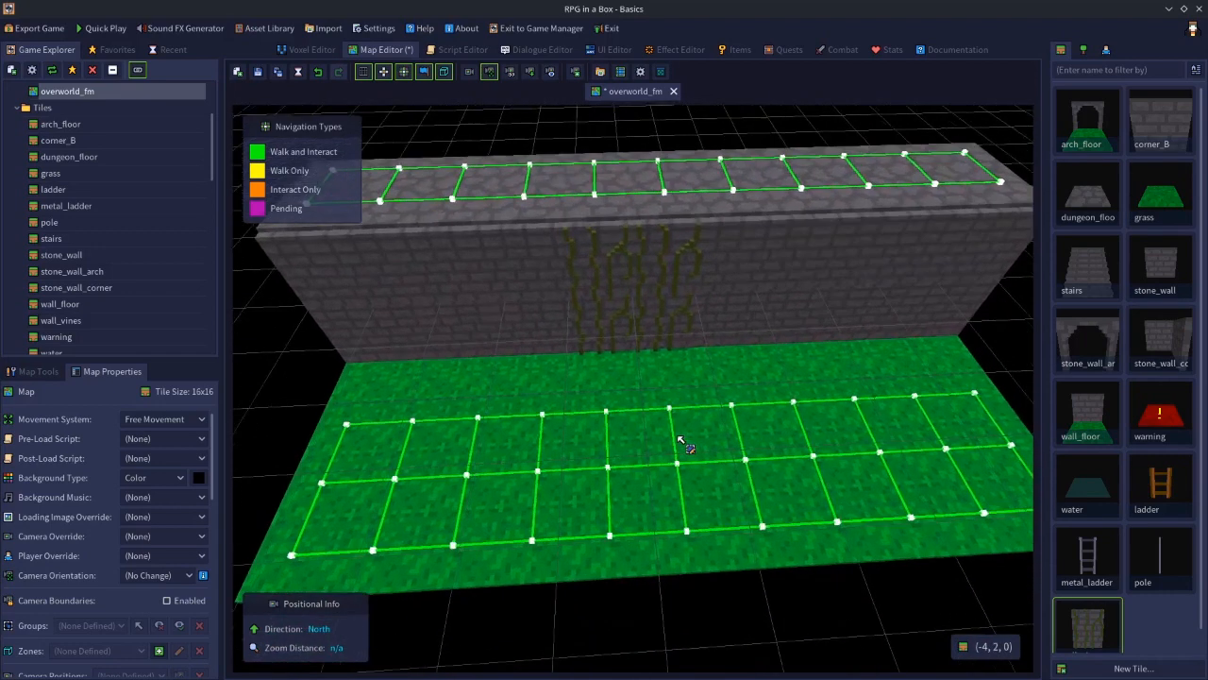
# Turn on Climbable for each placed wall_vines entity and save the map
pyautogui.click(615, 354)
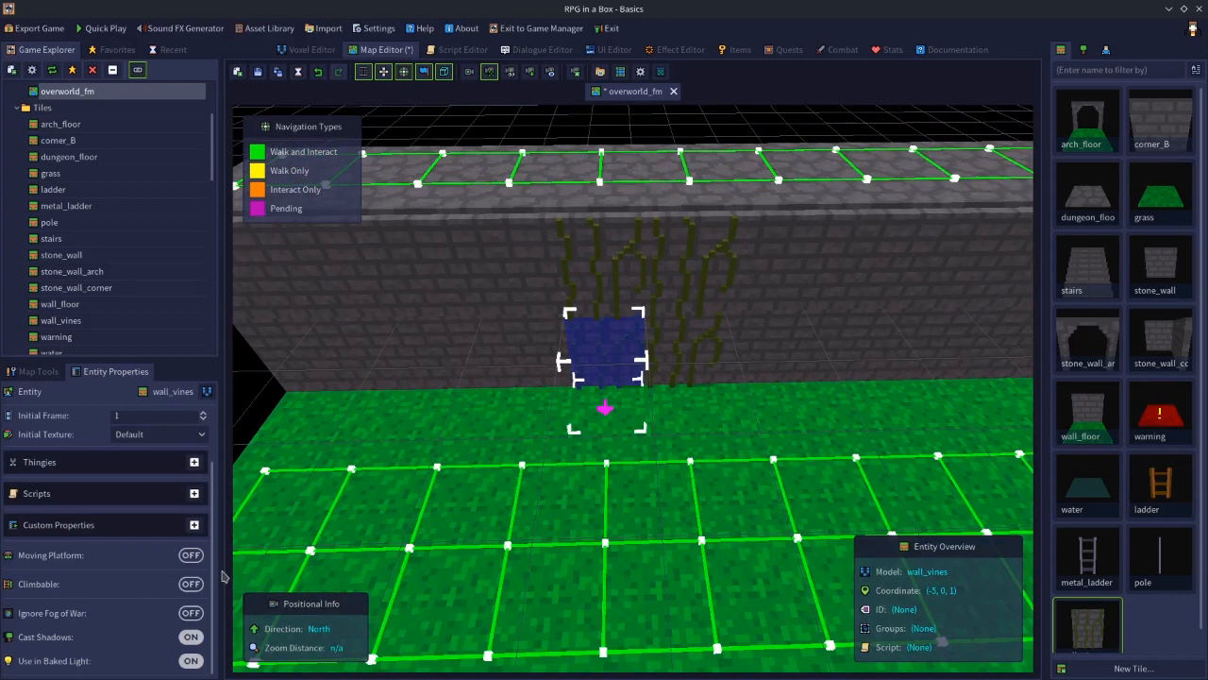
pyautogui.click(650, 360)
pyautogui.click(180, 587)
pyautogui.click(591, 289)
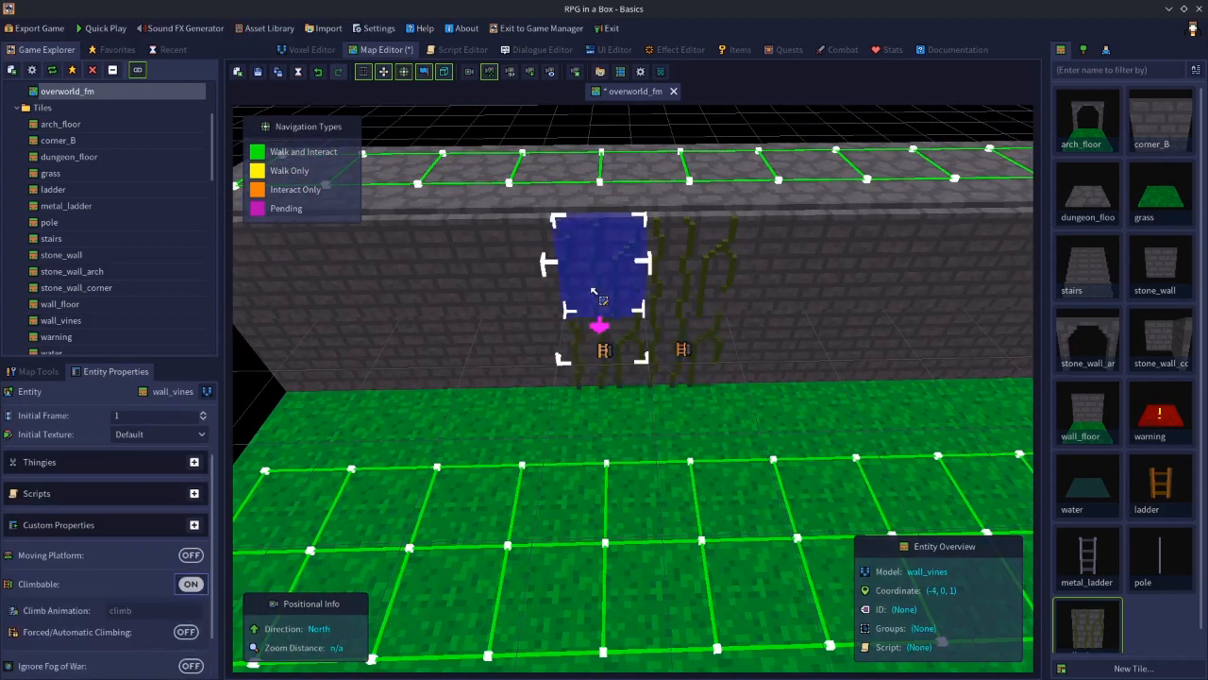
pyautogui.click(191, 583)
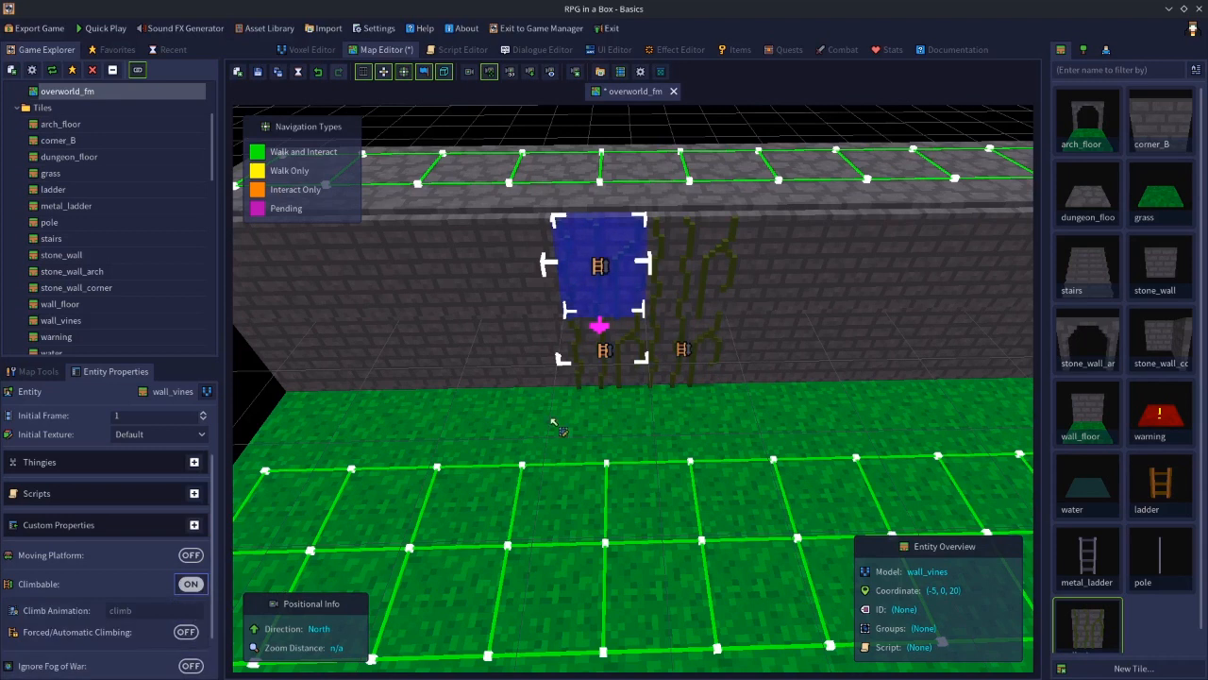
pyautogui.click(708, 276)
pyautogui.click(190, 584)
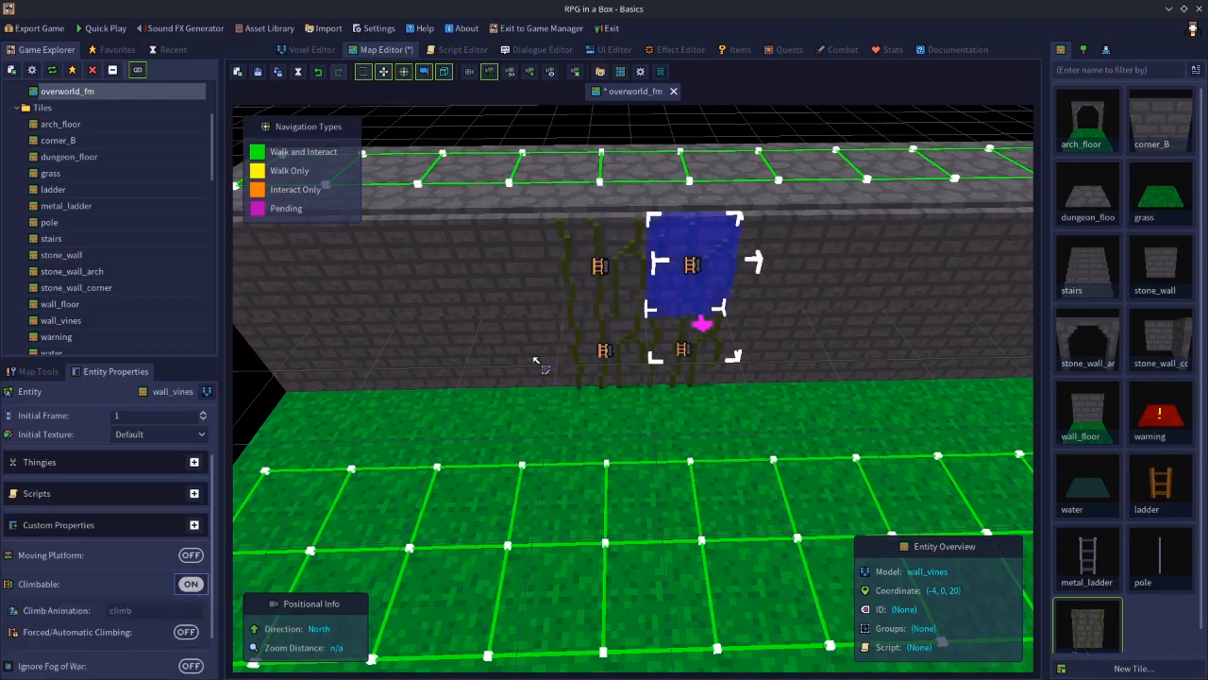
pyautogui.click(259, 73)
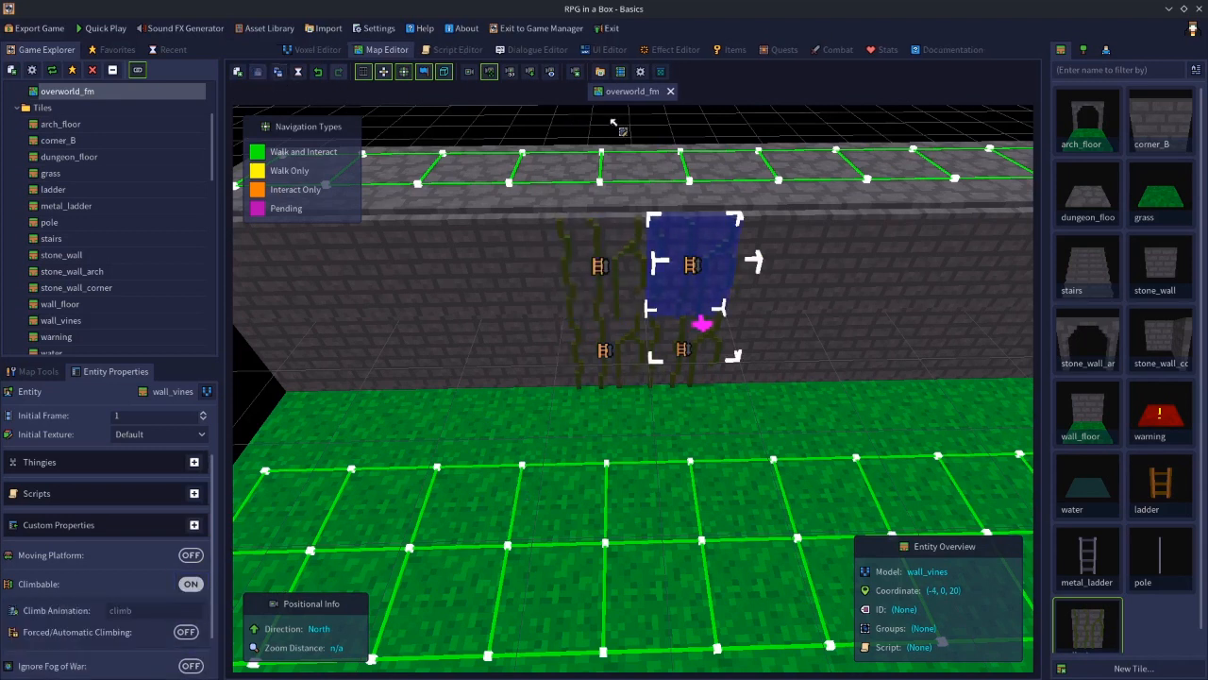
# Select each of the four vine entities to check its Climbable setting
pyautogui.click(638, 128)
pyautogui.moveTo(670, 455); pyautogui.dragTo(673, 427, button='middle')
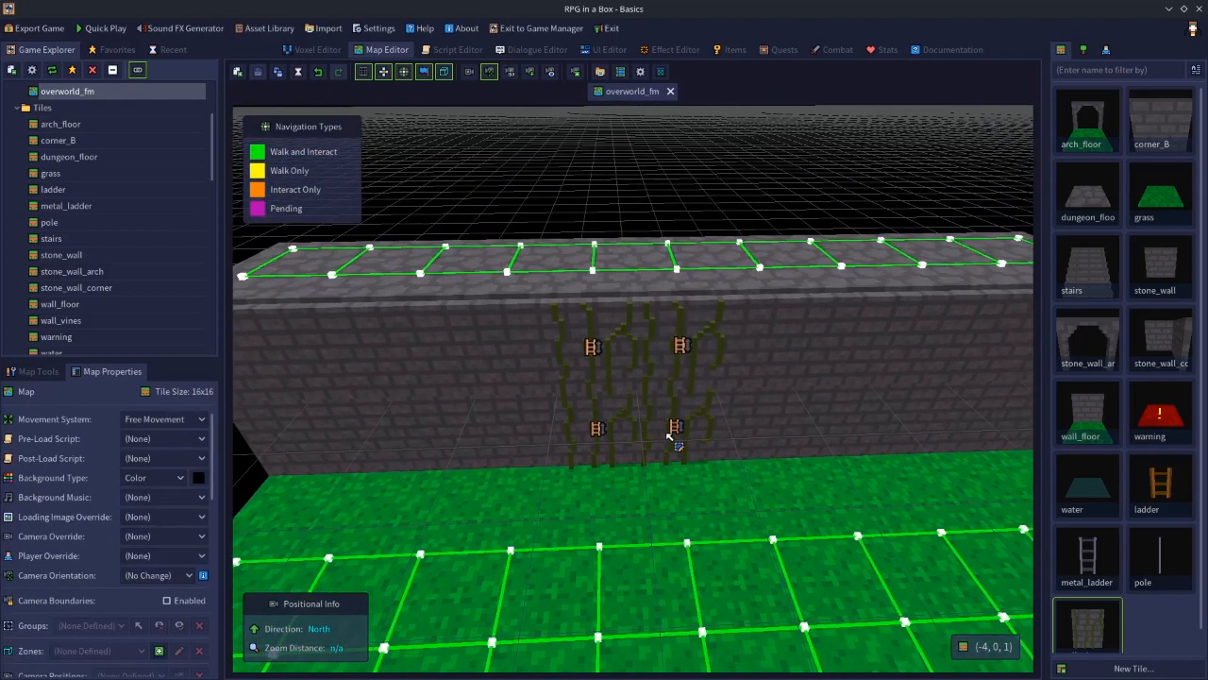
pyautogui.click(611, 354)
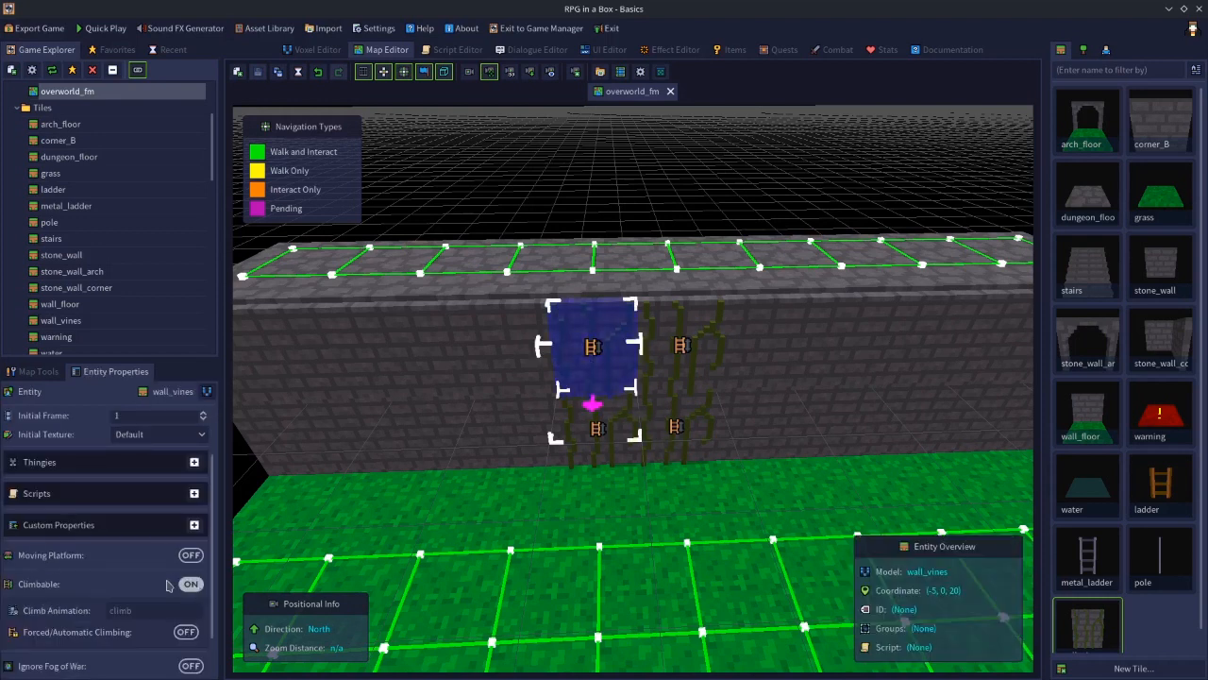
pyautogui.click(679, 355)
pyautogui.click(598, 418)
pyautogui.click(677, 428)
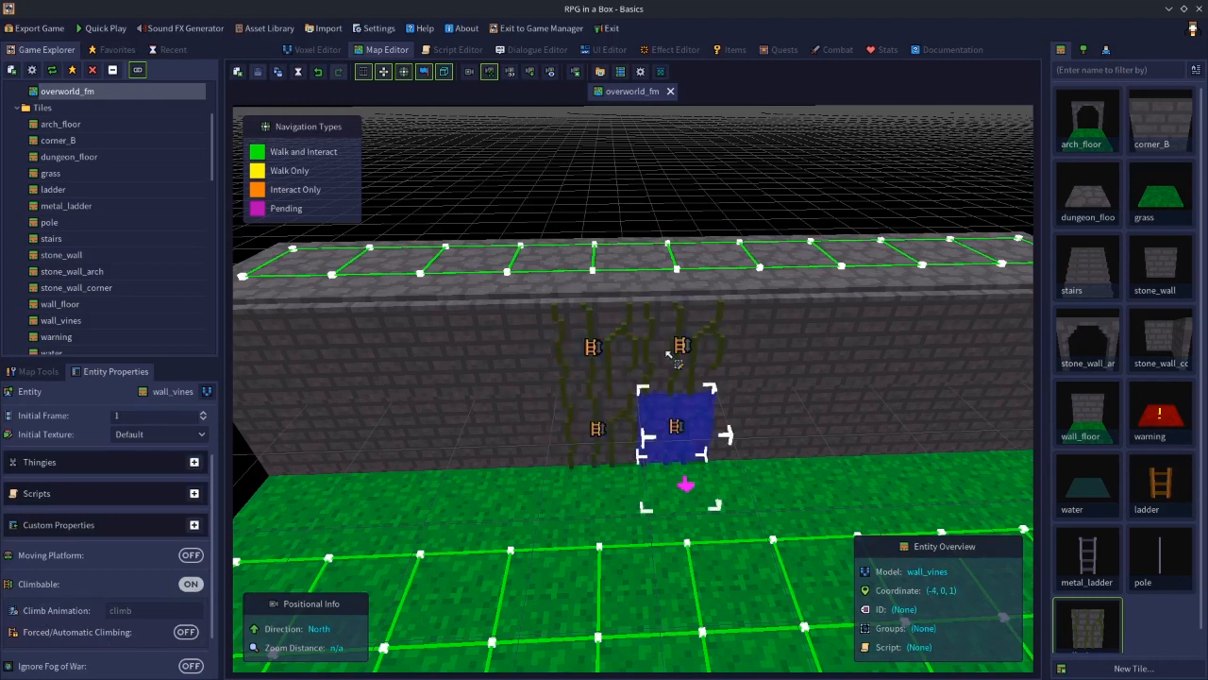
pyautogui.click(663, 215)
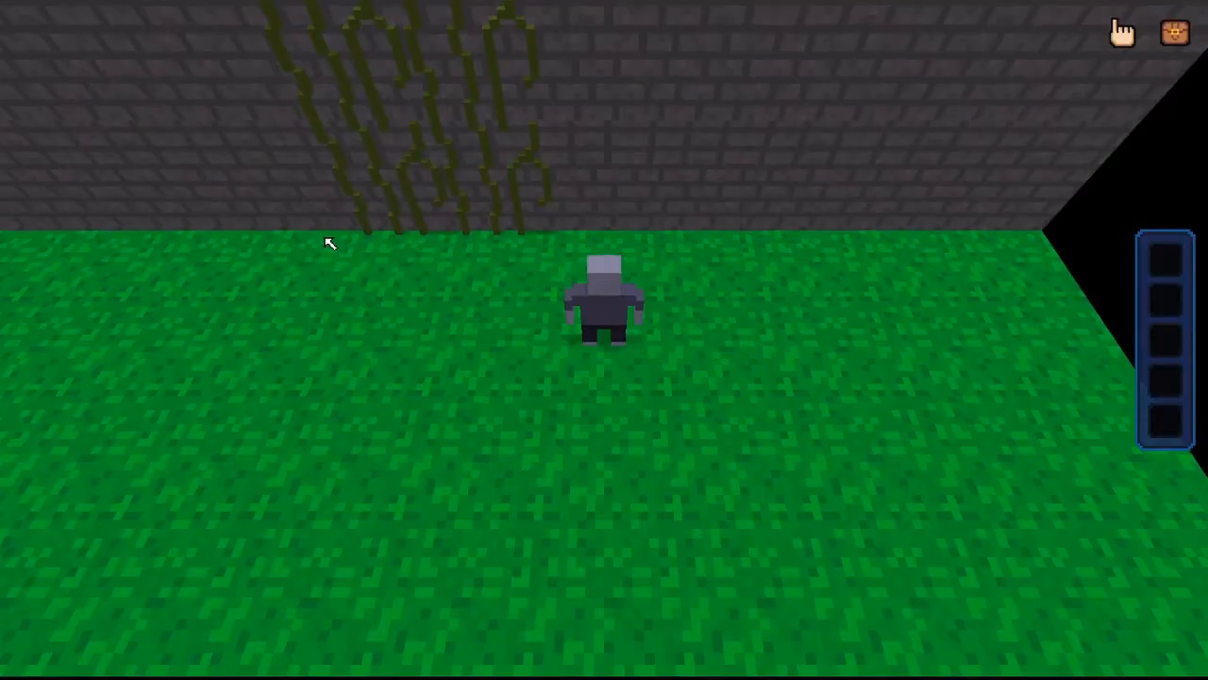
# Launch Quick Play and walk the character around the grass in front of the vine-covered wall
pyautogui.click(121, 32)
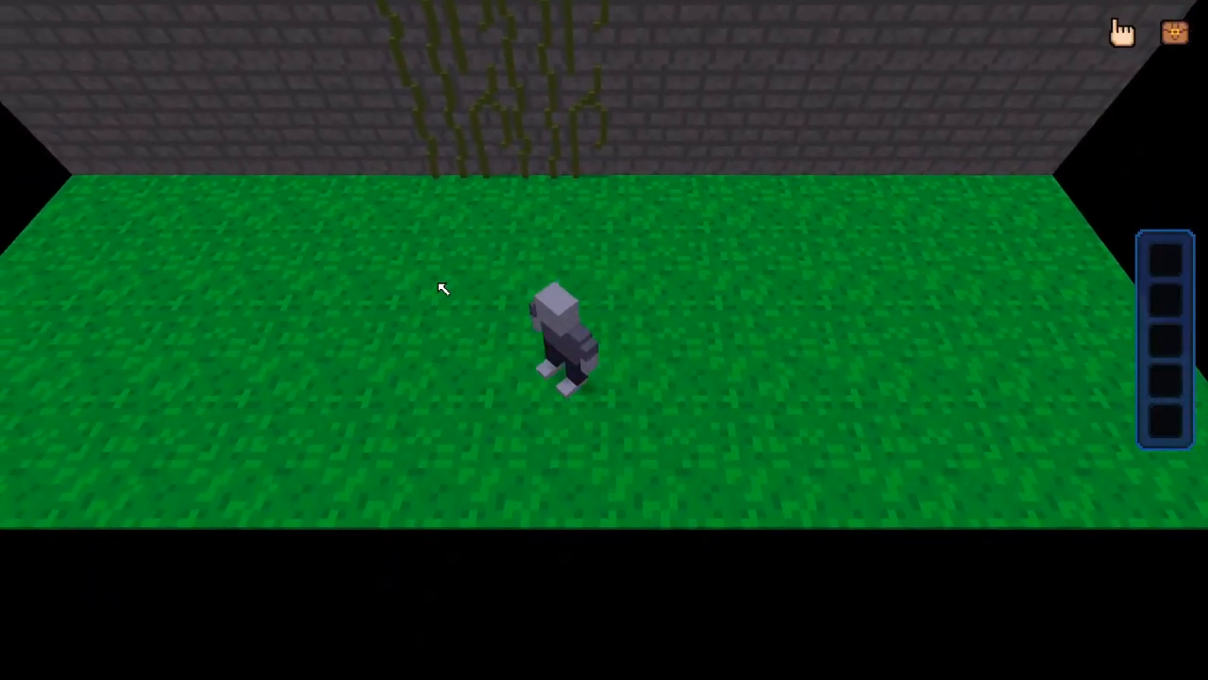
pyautogui.press('w')
pyautogui.press('d')
pyautogui.press('s')
pyautogui.press('a')
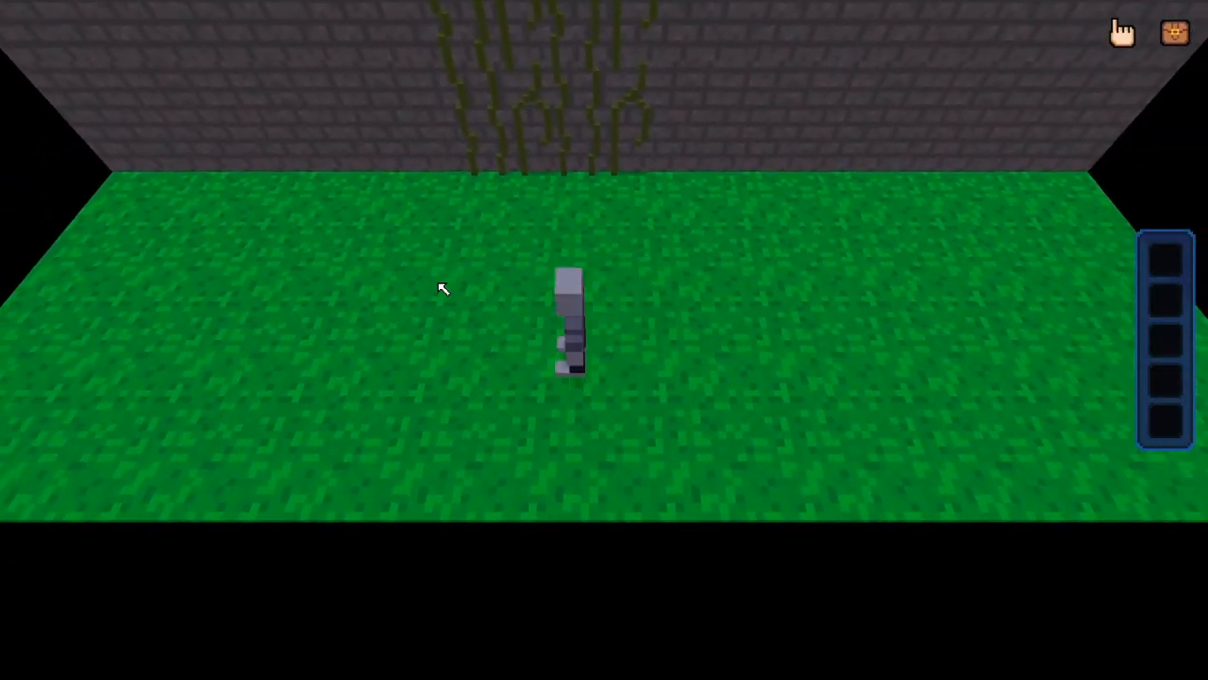
pyautogui.press('w')
pyautogui.press('d')
pyautogui.press('a')
pyautogui.press('s')
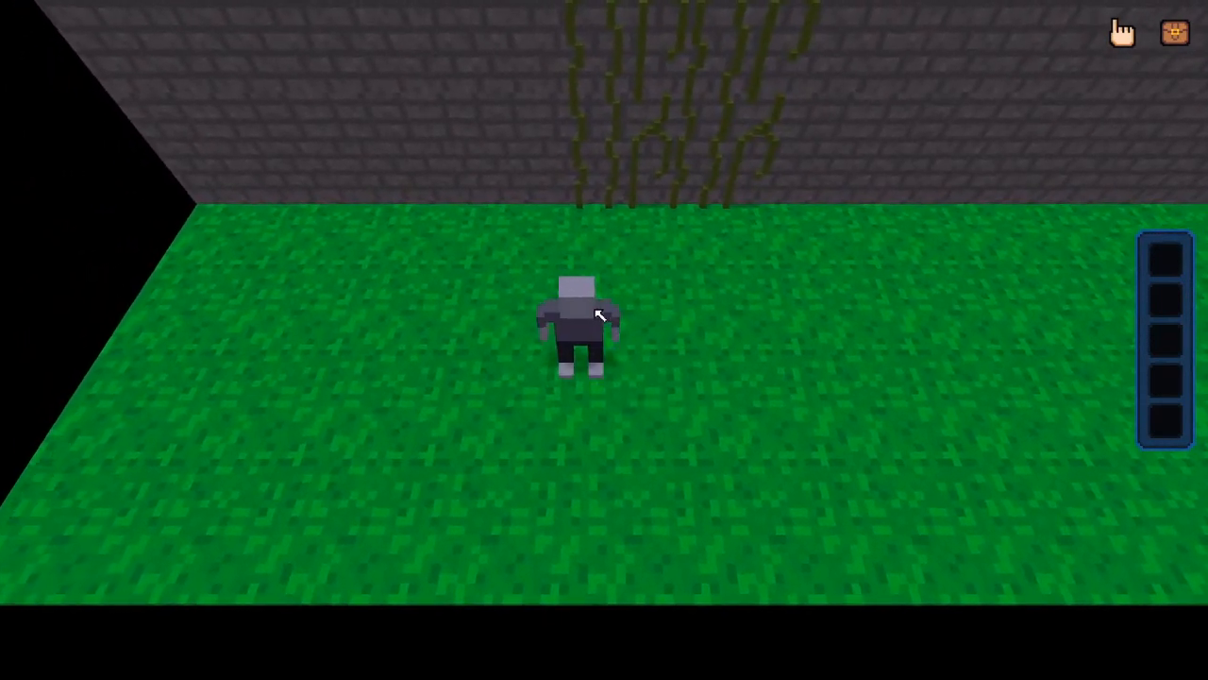
# Walk up to the wall vines, climb them onto the top of the wall, and climb back down to the grass
pyautogui.press('d')
pyautogui.press('w')
pyautogui.press('a')
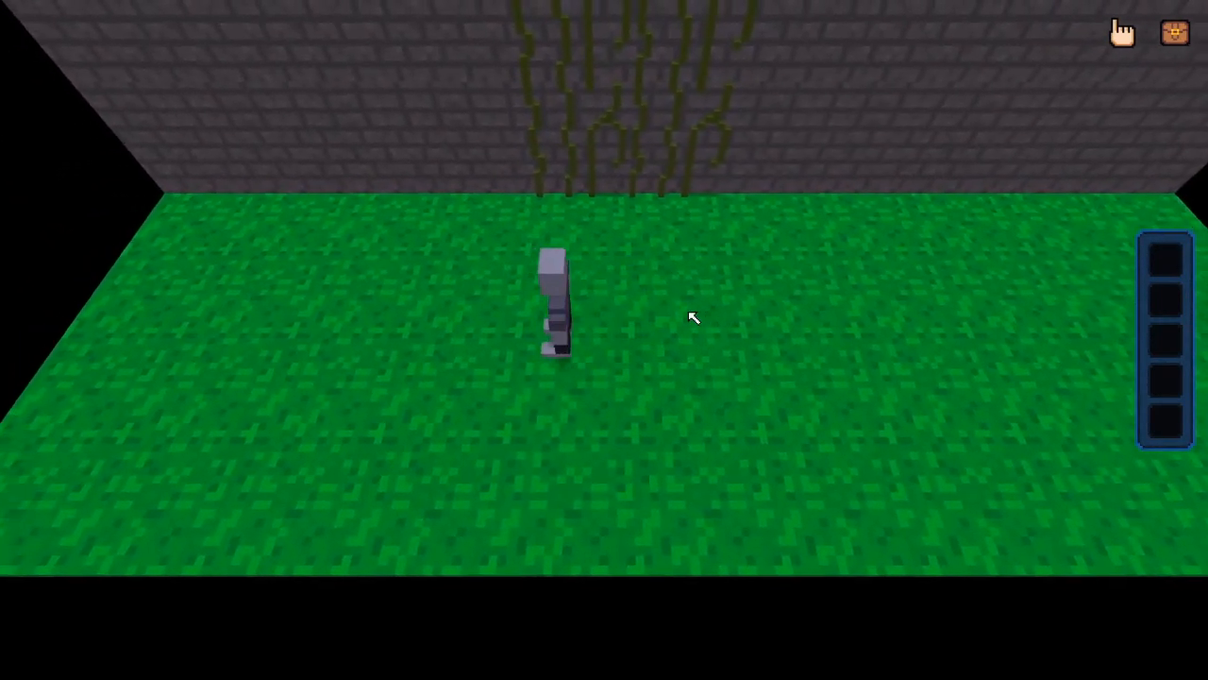
pyautogui.press('s')
pyautogui.press('d')
pyautogui.press('w')
pyautogui.press('w')
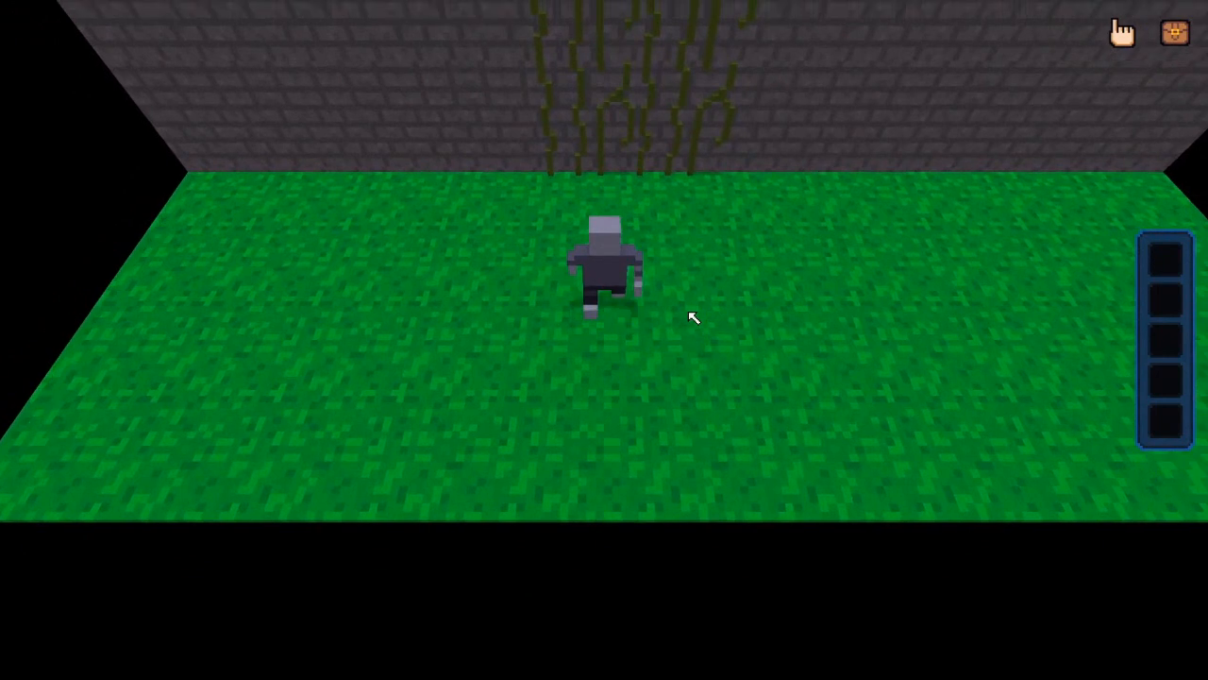
pyautogui.press('w')
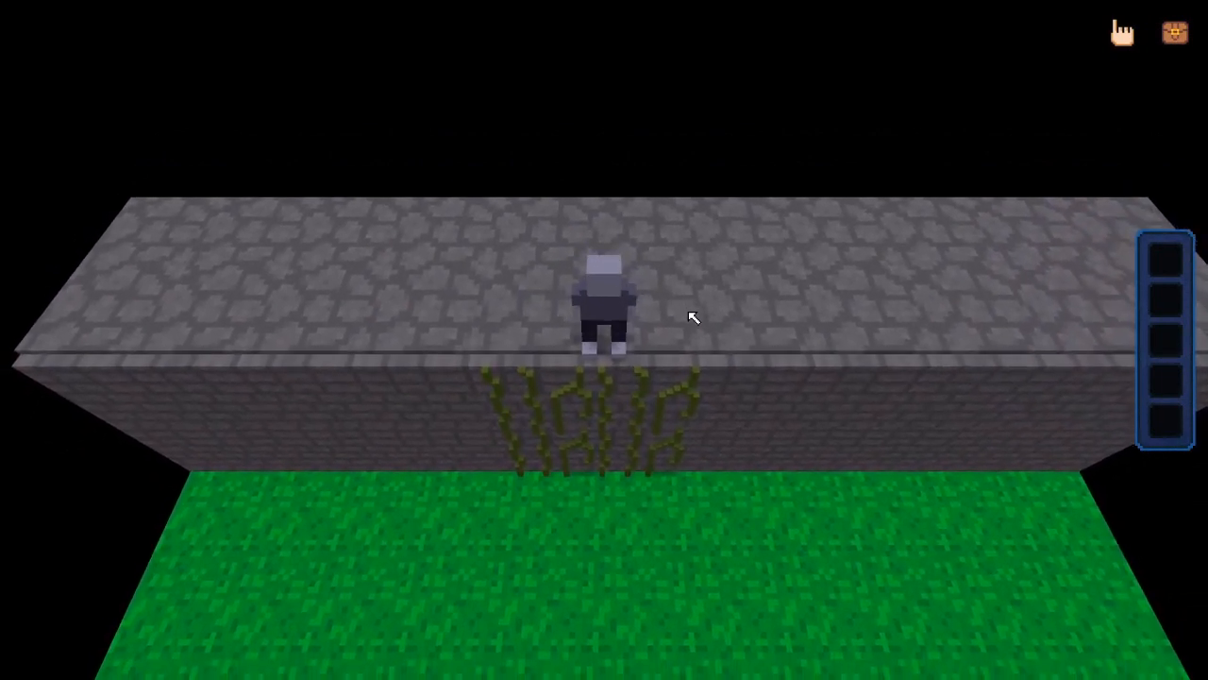
pyautogui.press('w')
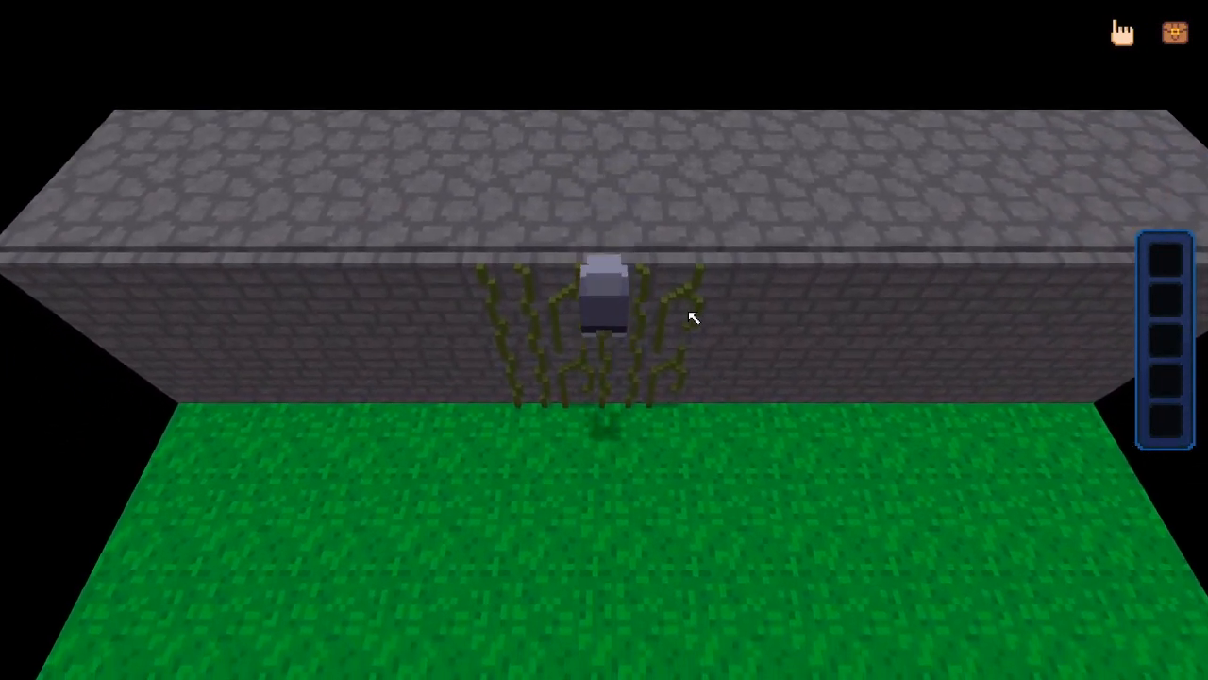
pyautogui.press('s')
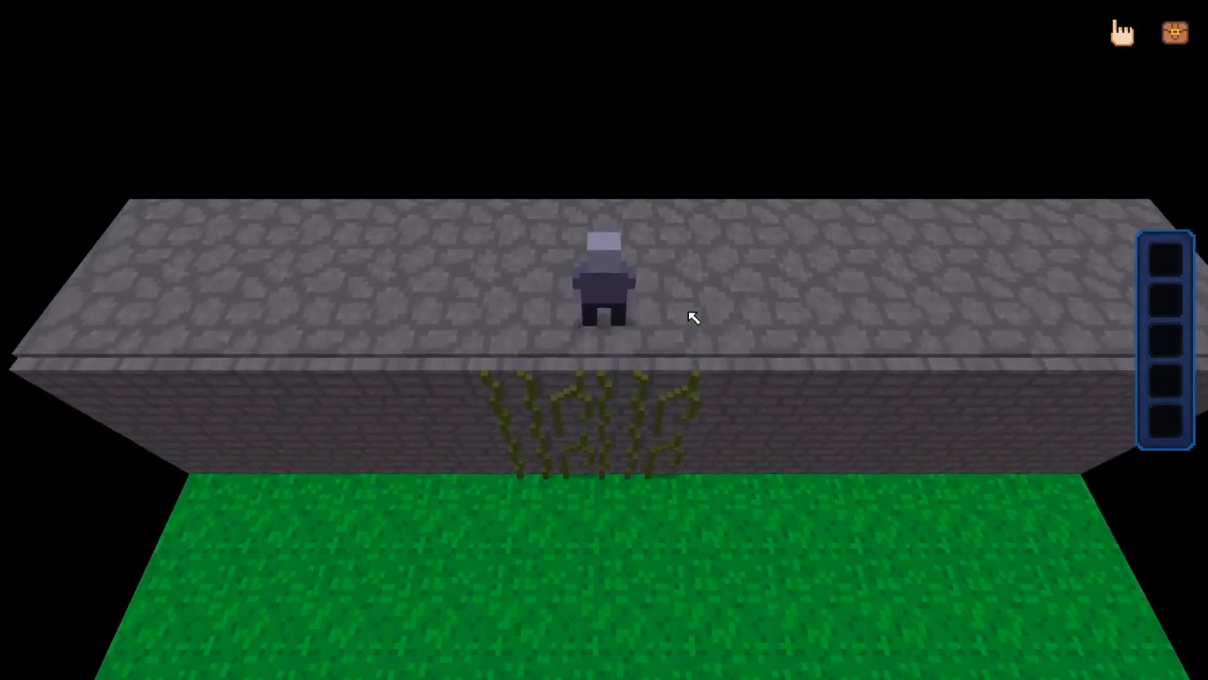
pyautogui.press('w')
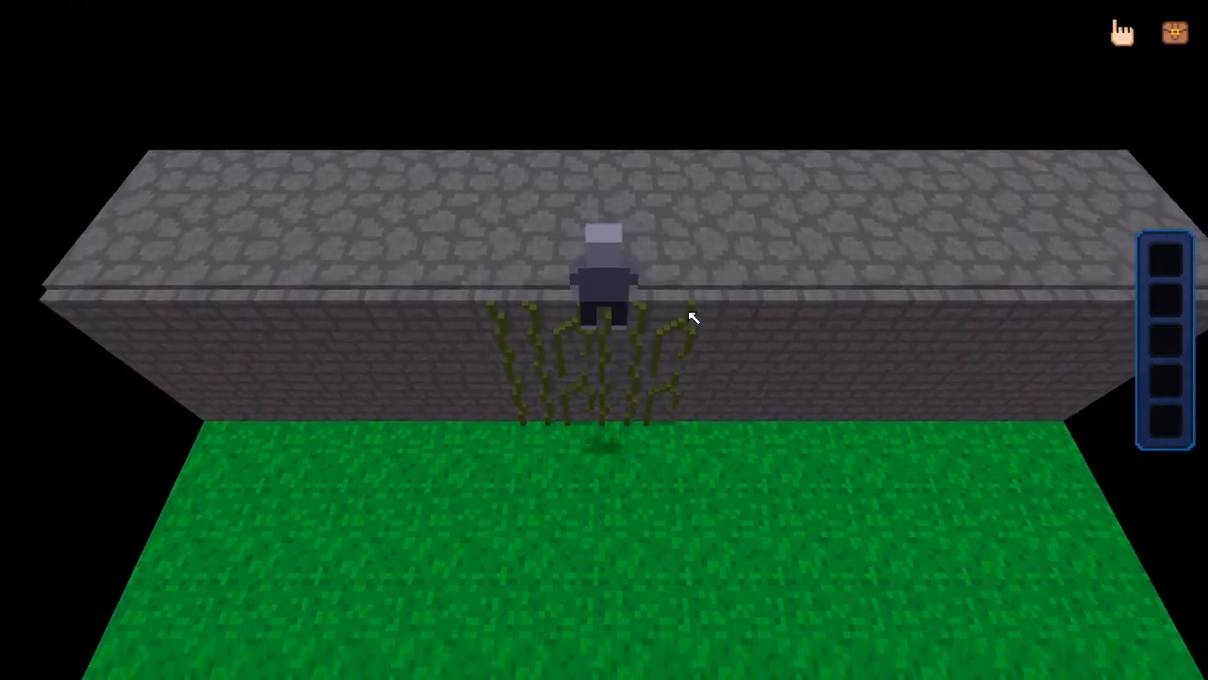
pyautogui.press('s')
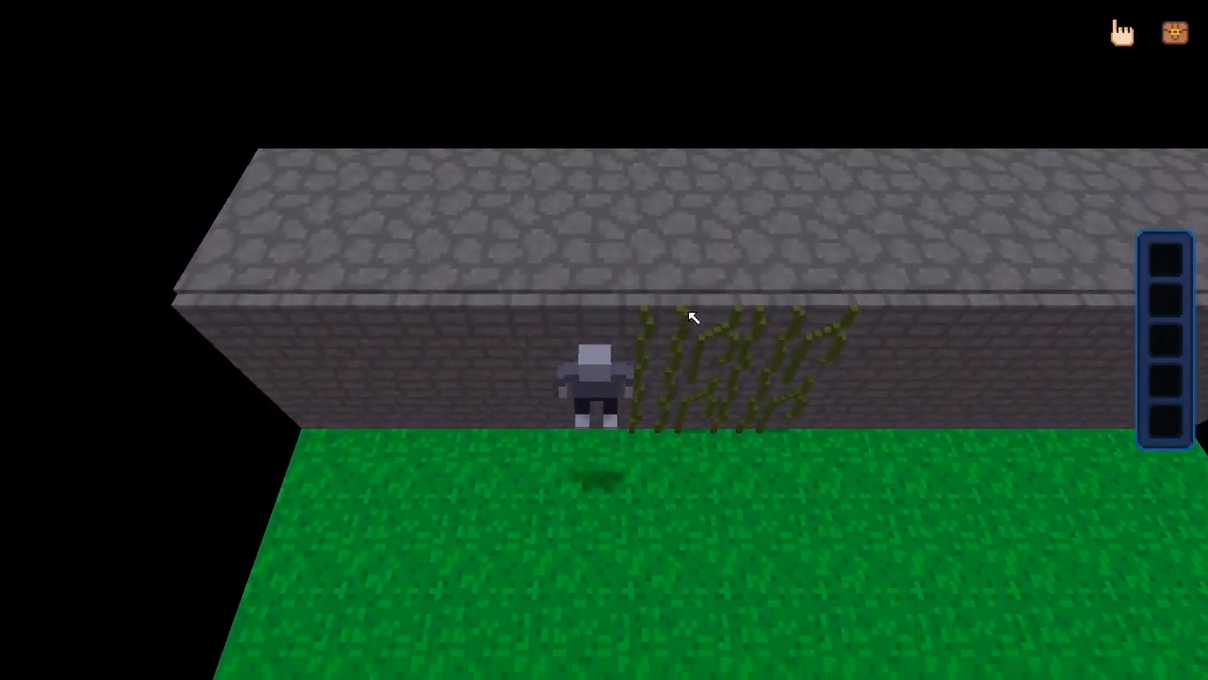
pyautogui.press('s')
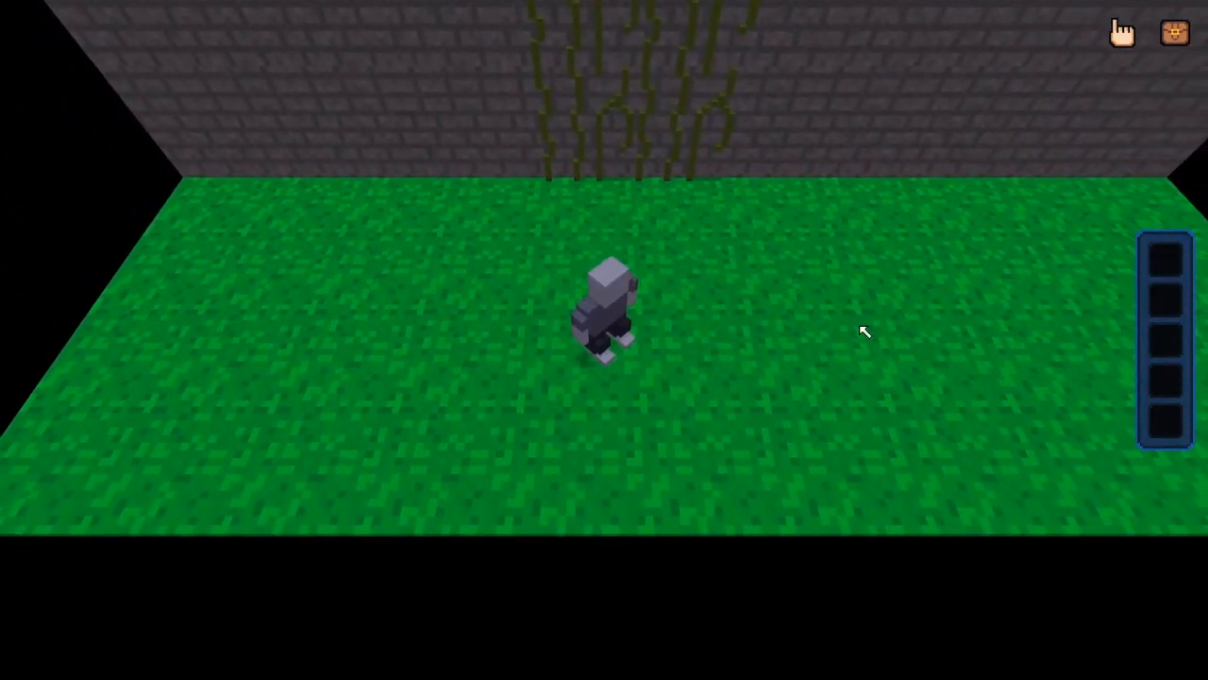
# Climb the vines again, testing reaching the wall top and moving sideways off the vines
pyautogui.press('w')
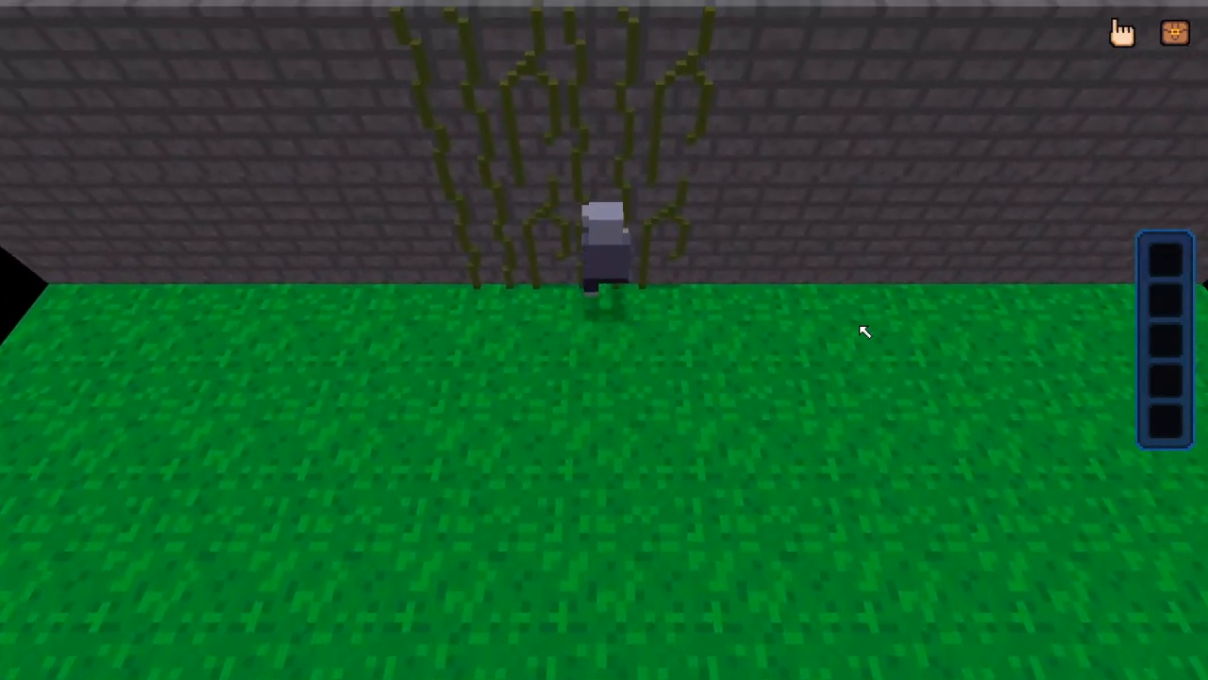
pyautogui.press('w')
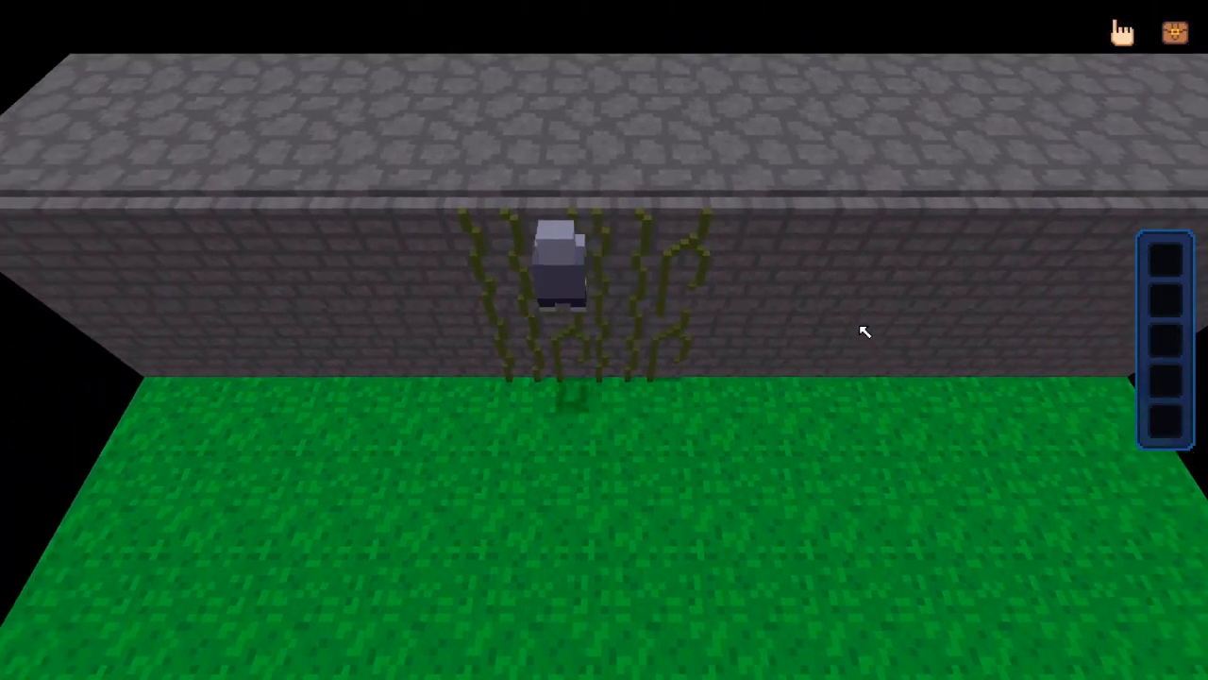
pyautogui.press('w')
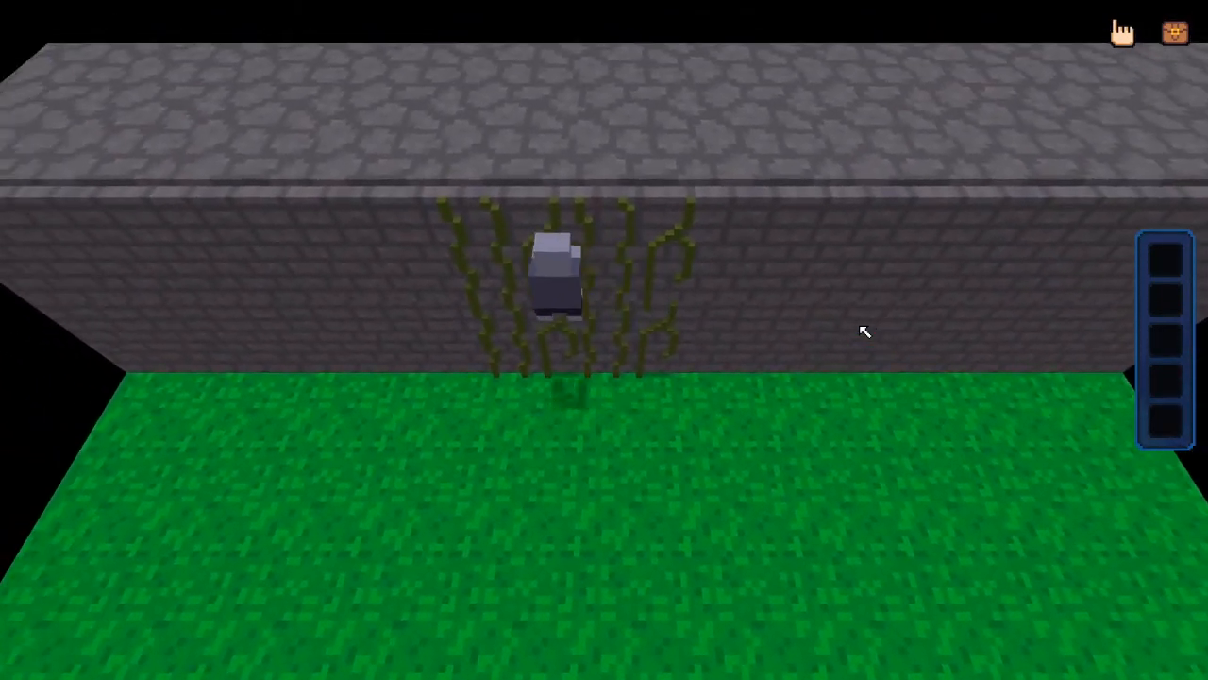
pyautogui.press('w')
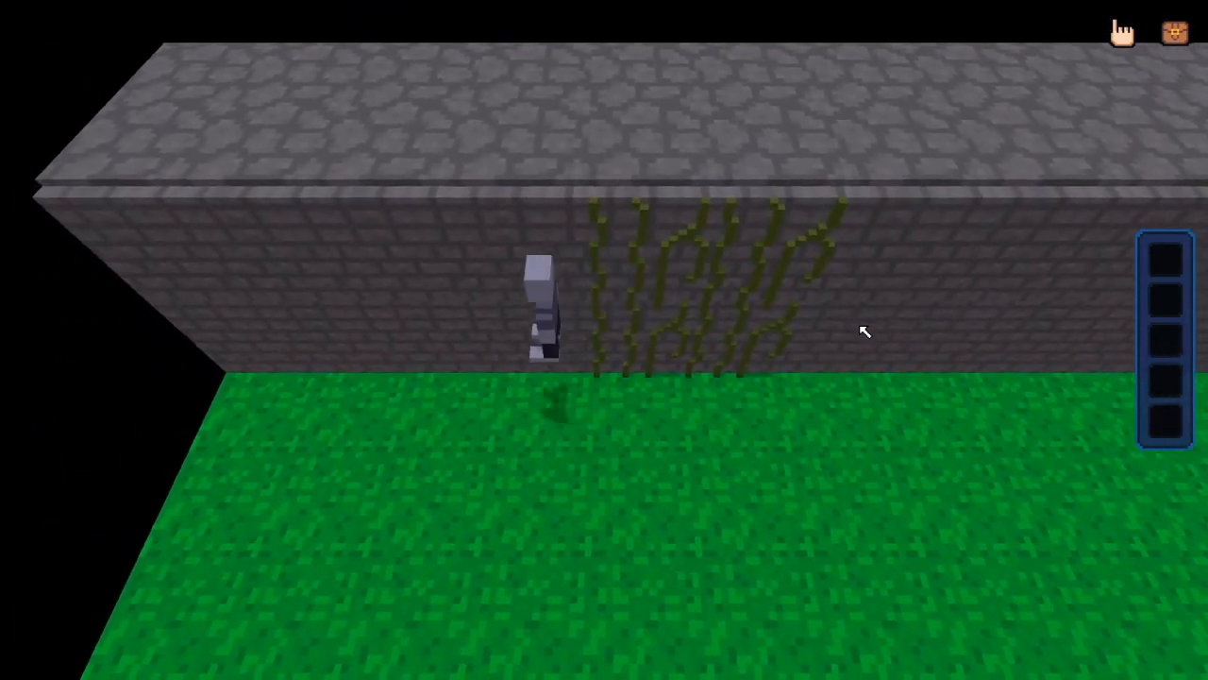
pyautogui.press('w')
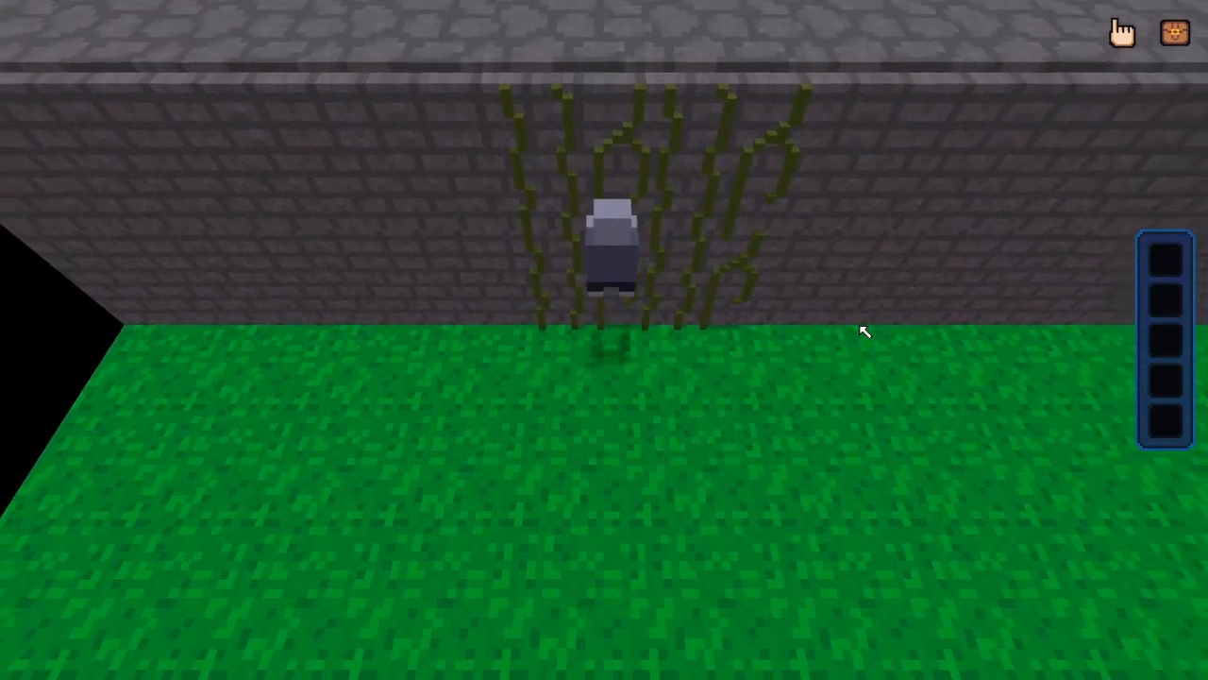
pyautogui.press('s')
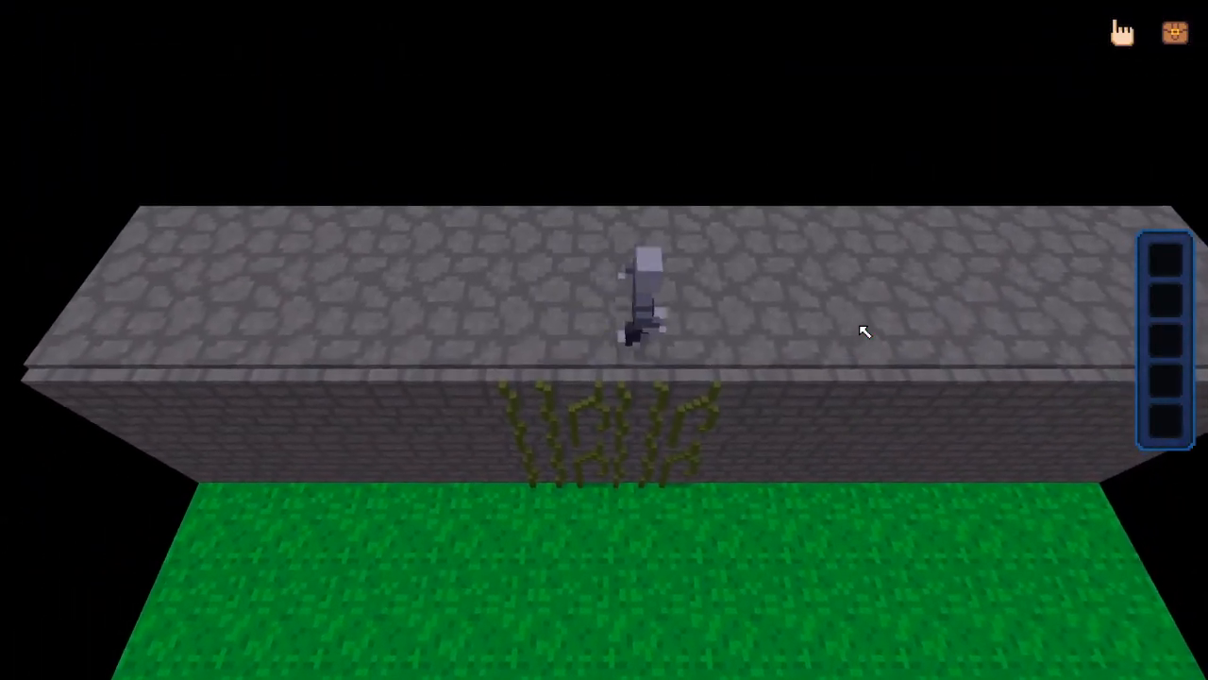
pyautogui.press('w')
pyautogui.press('s')
pyautogui.press('a')
pyautogui.press('w')
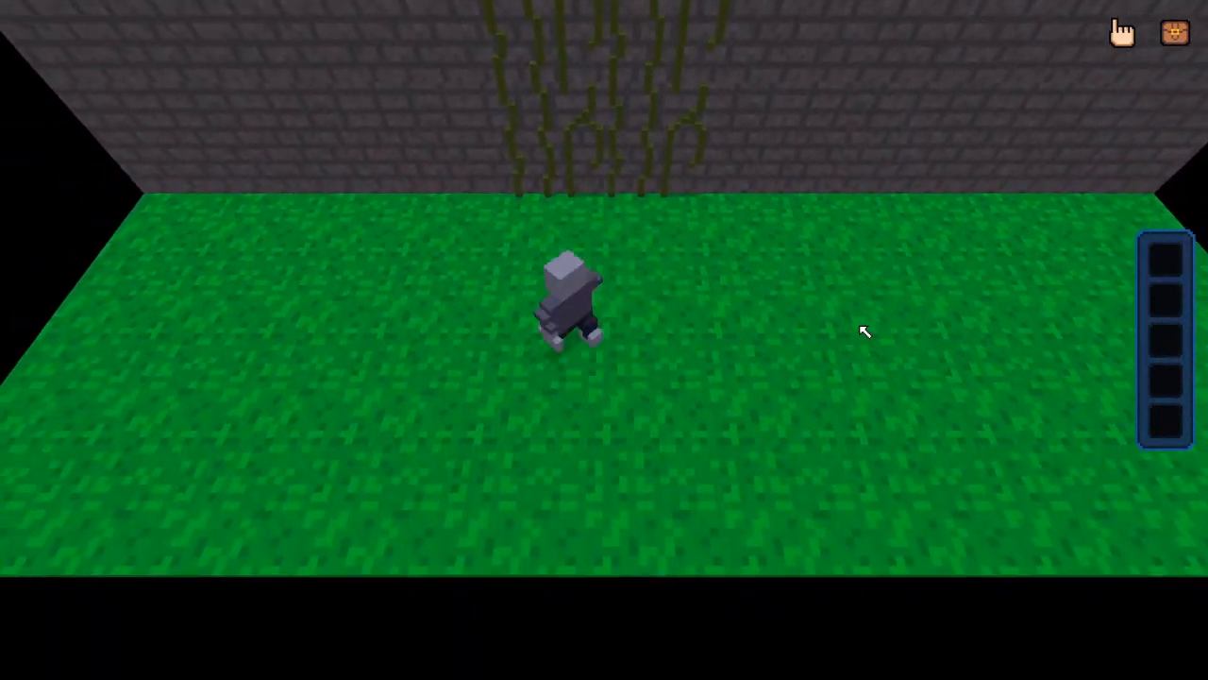
pyautogui.press('w')
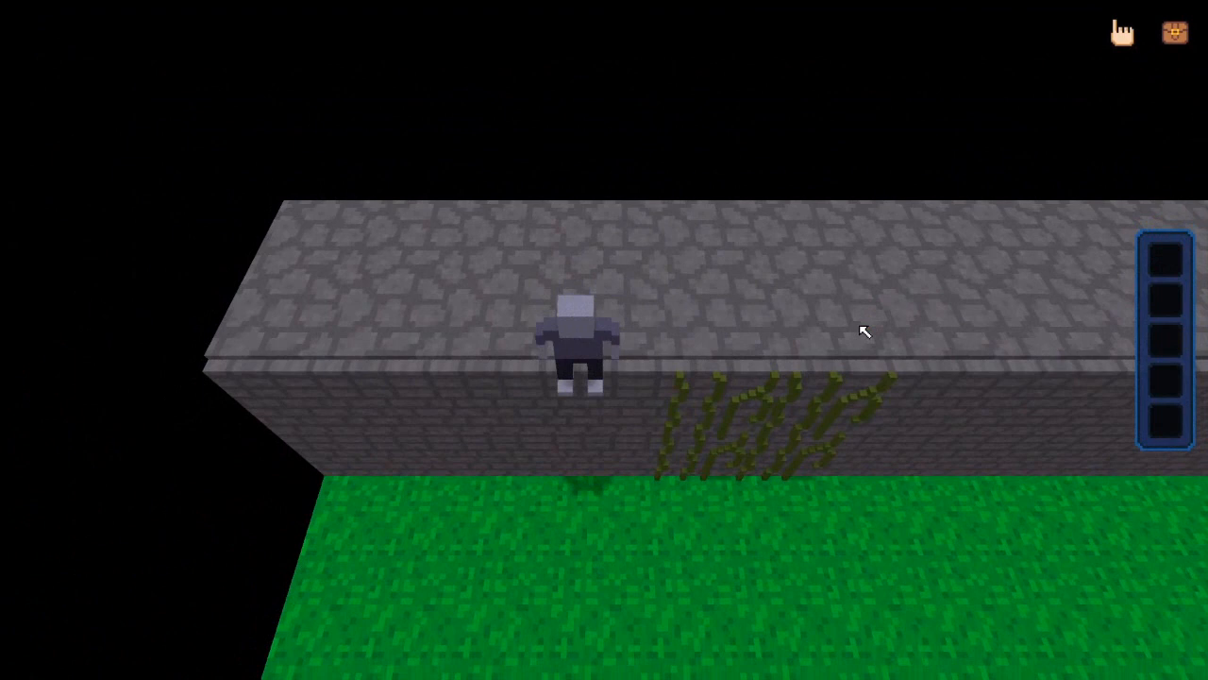
pyautogui.press('s')
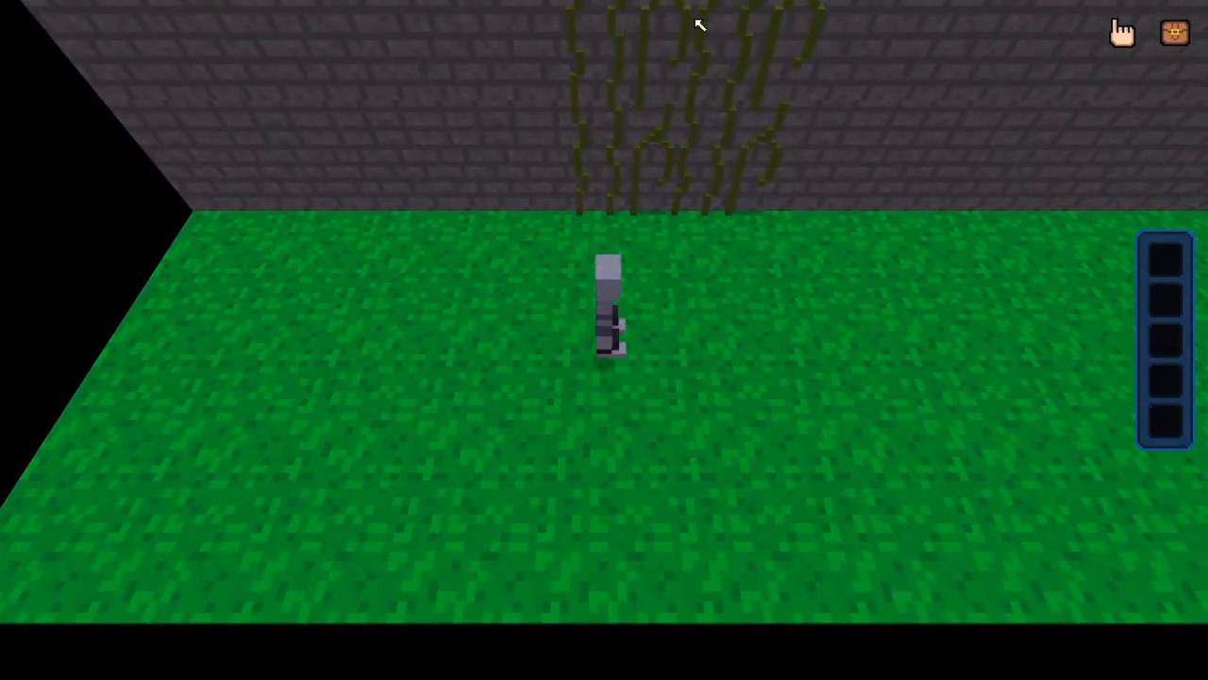
# Climb onto the vines and test moving left, right, up and down while hanging on them
pyautogui.press('w')
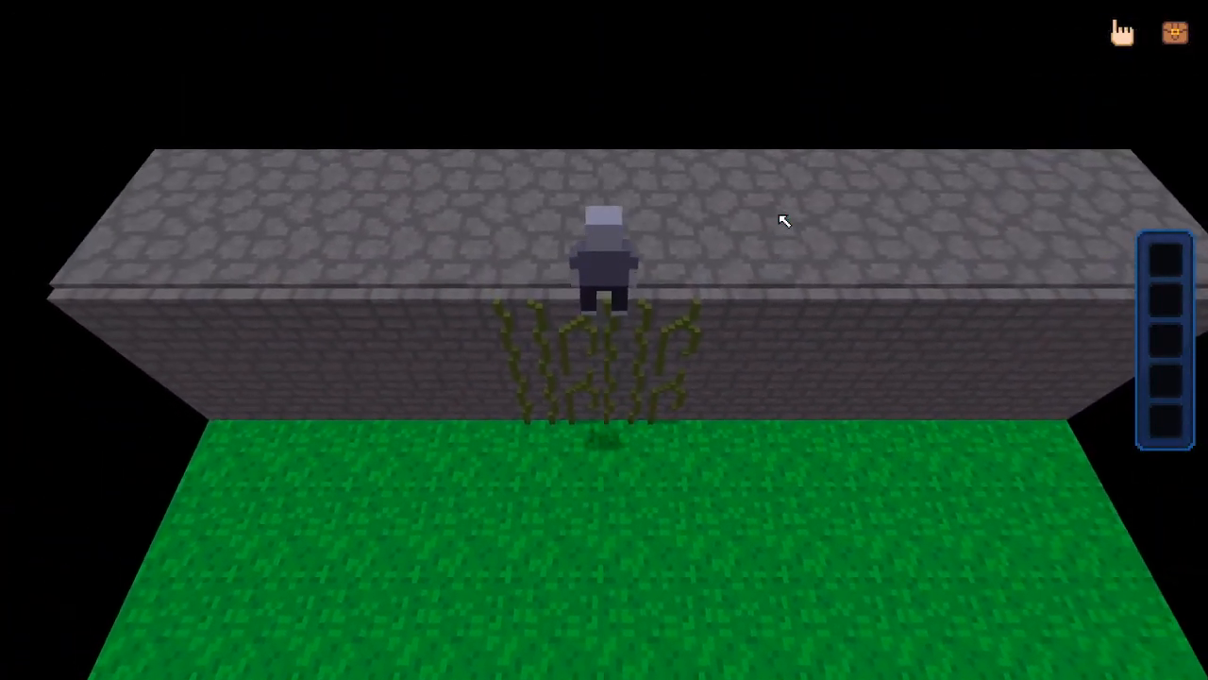
pyautogui.press('a')
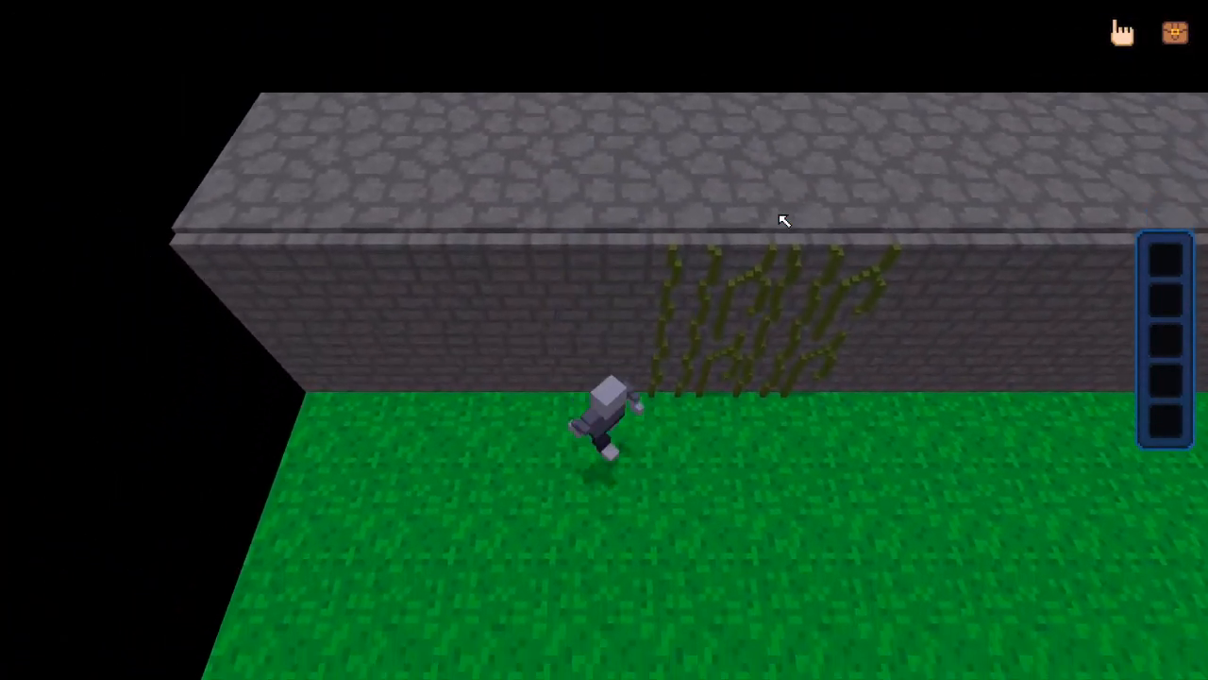
pyautogui.press('w')
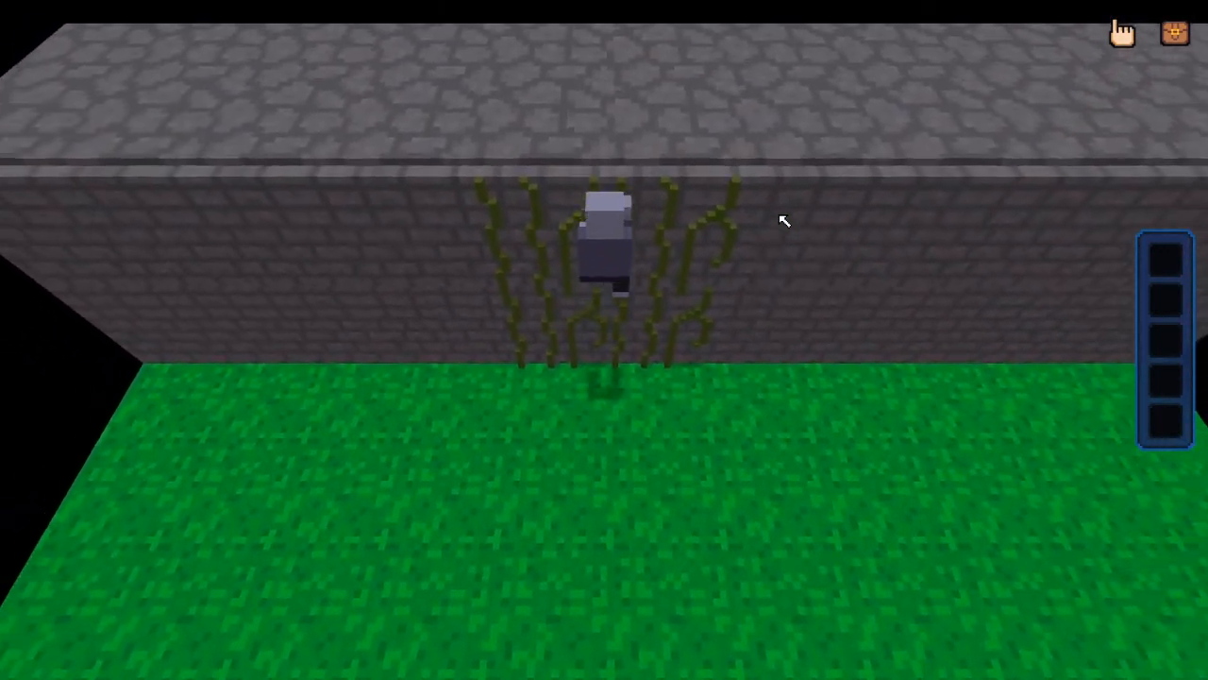
pyautogui.press('w')
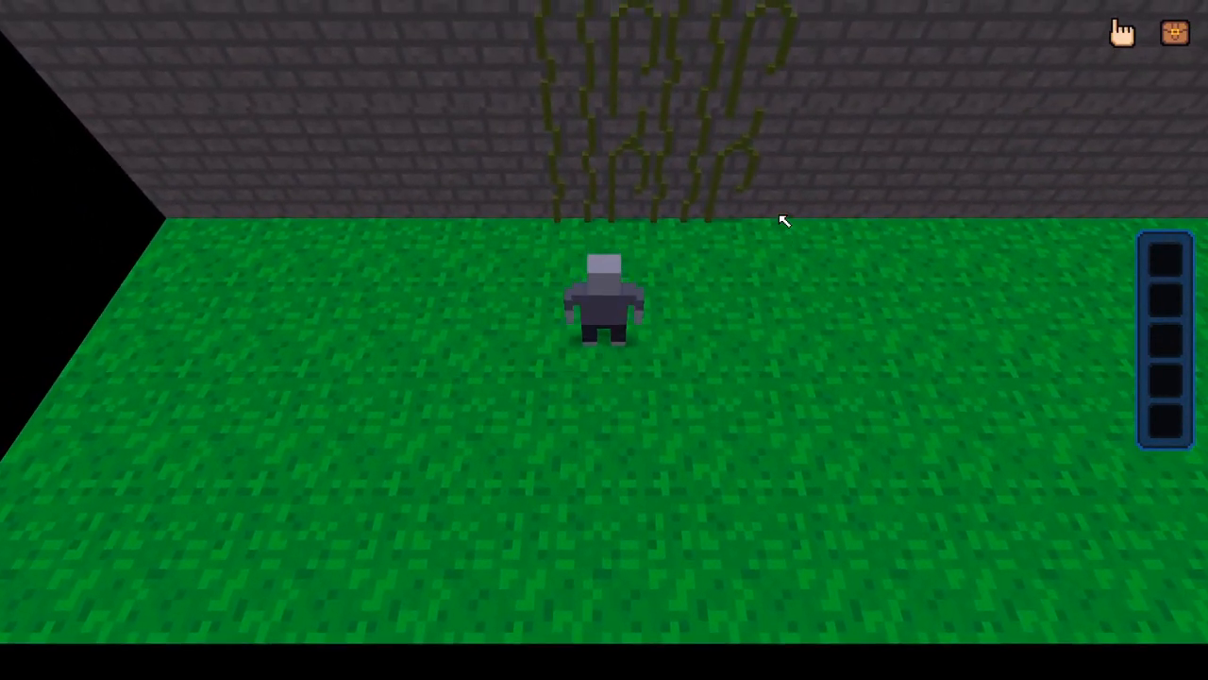
pyautogui.press('d')
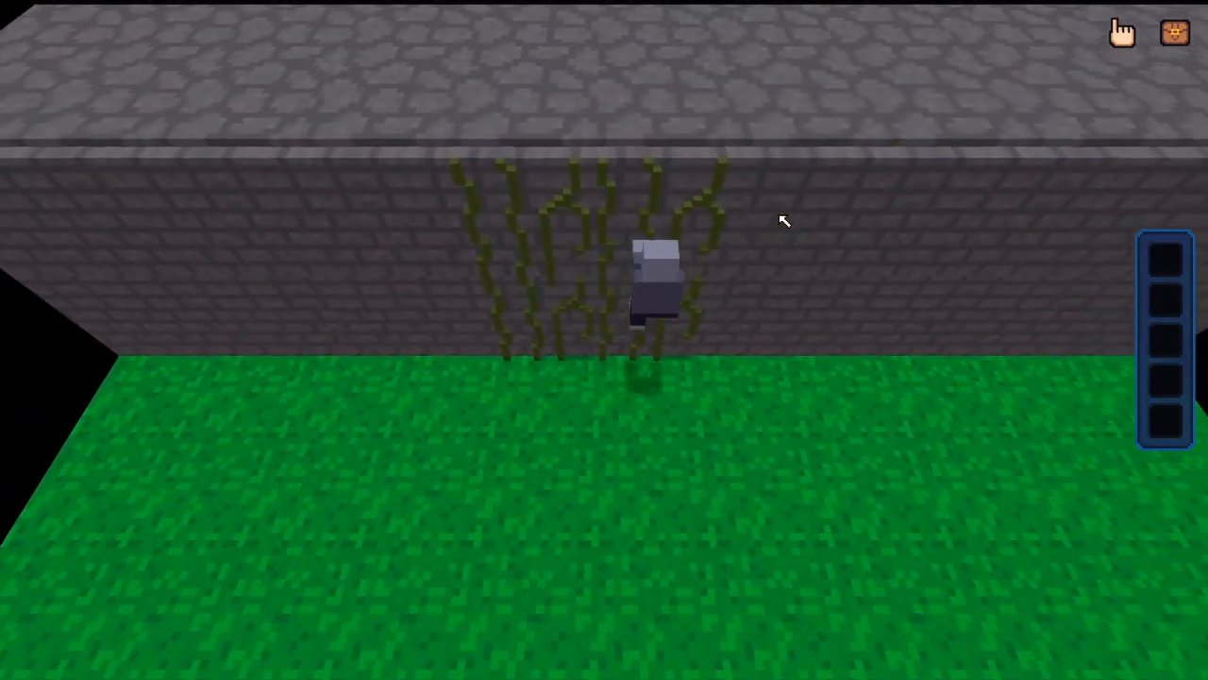
pyautogui.press('w')
pyautogui.press('a')
pyautogui.press('s')
pyautogui.press('d')
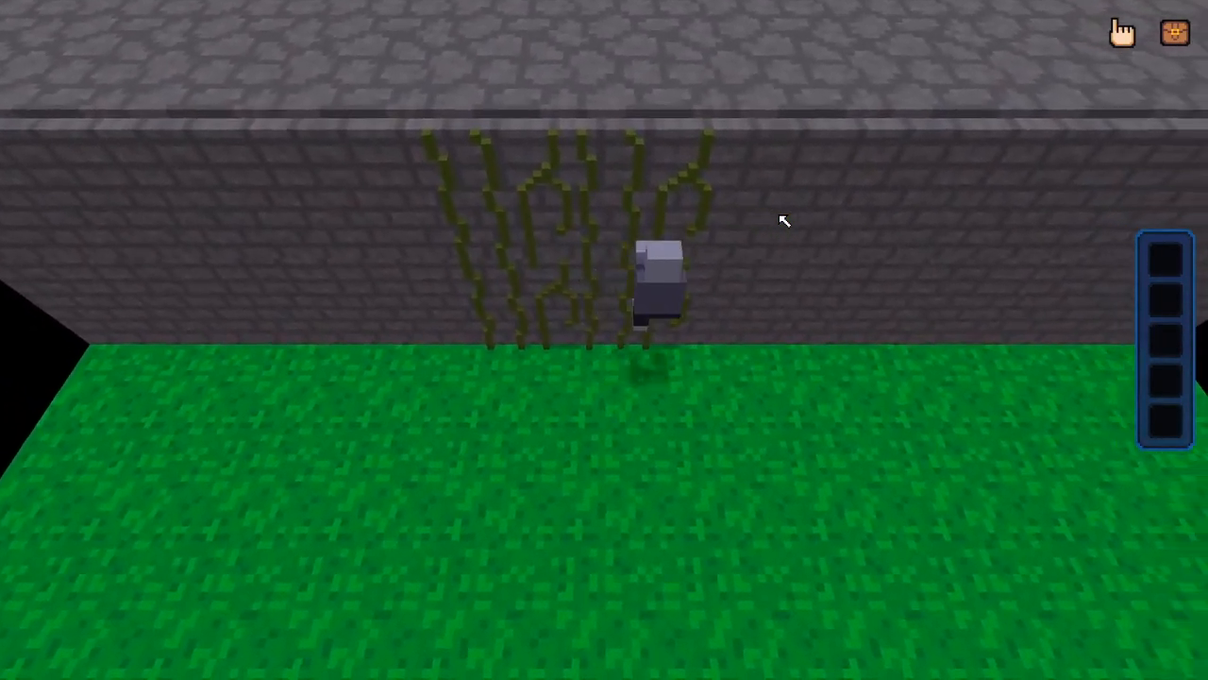
pyautogui.press('w')
pyautogui.press('a')
pyautogui.press('s')
pyautogui.press('d')
pyautogui.press('a')
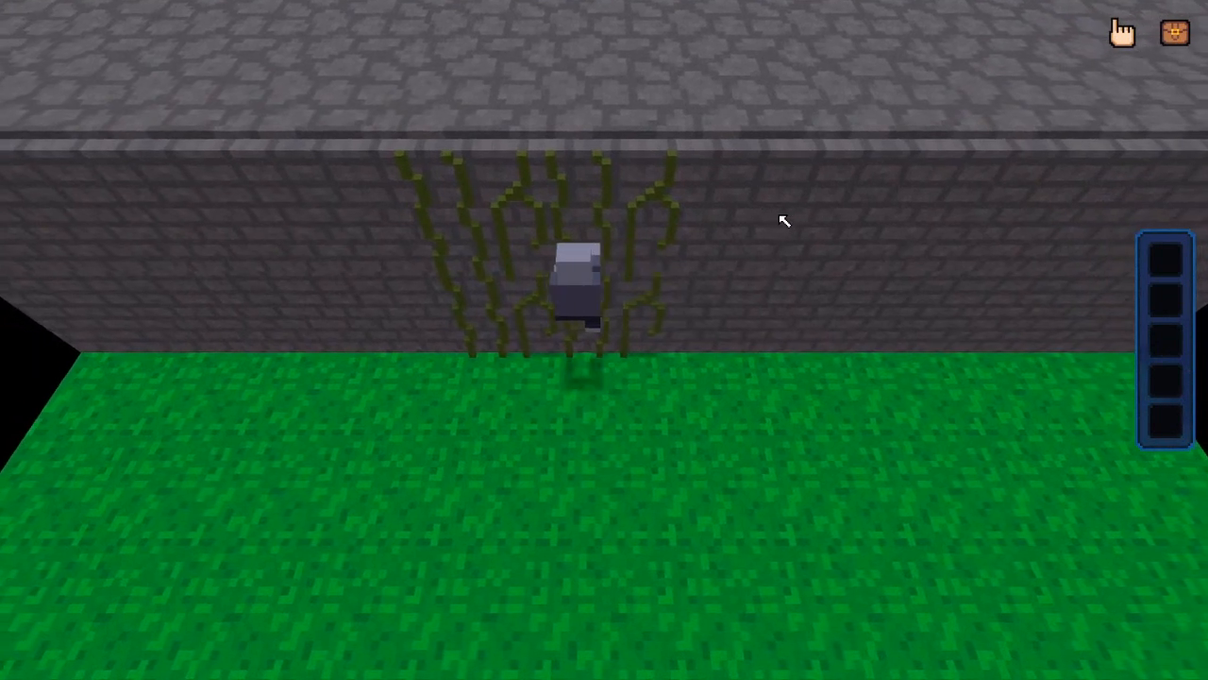
pyautogui.press('d')
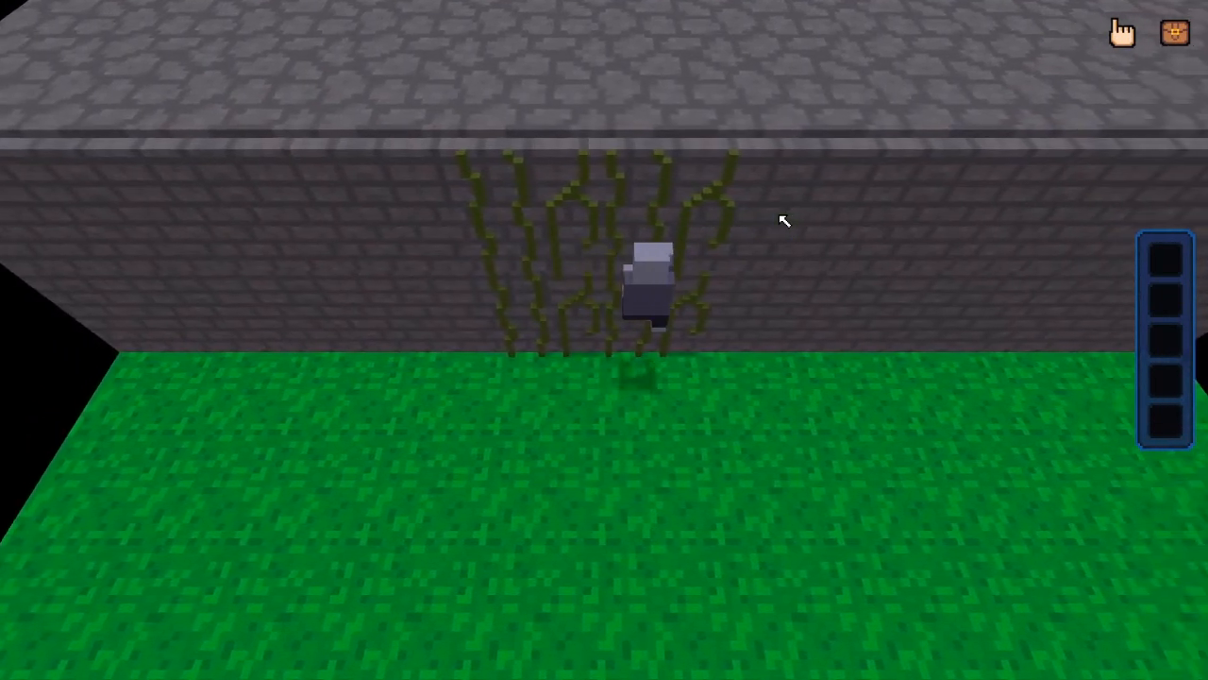
pyautogui.press('s')
pyautogui.press('a')
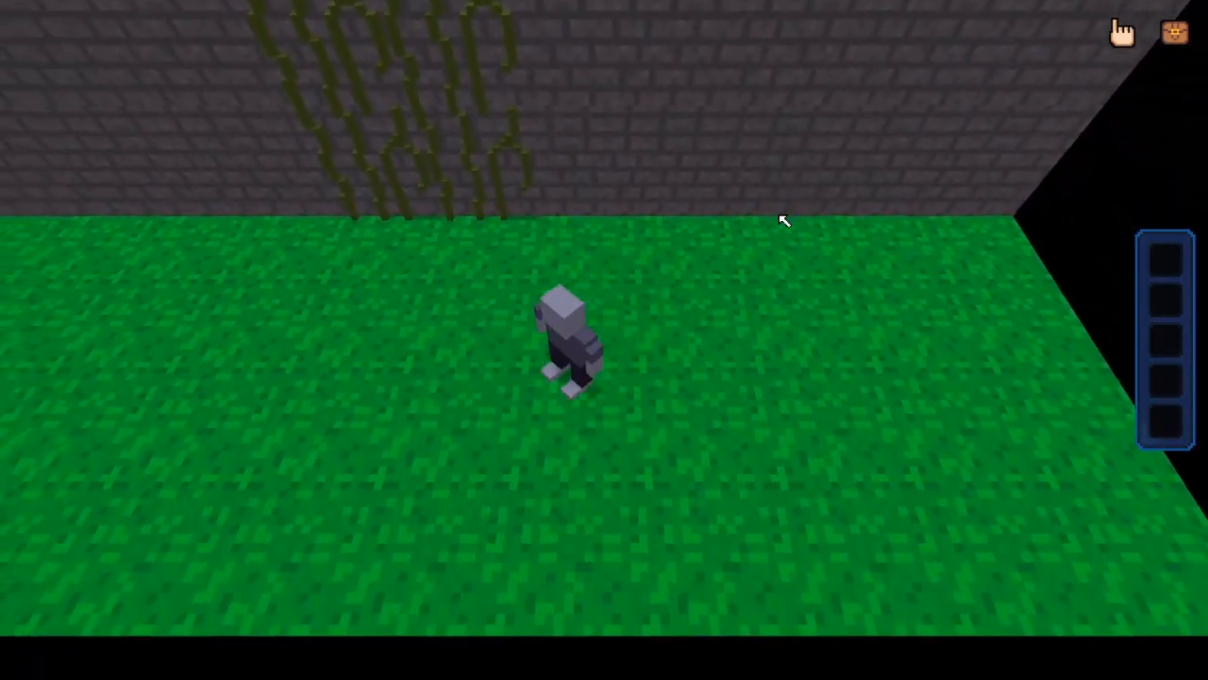
# Test climbing up to the wall's top edge and stepping sideways off the vines along the wall face
pyautogui.press('w')
pyautogui.press('a')
pyautogui.press('s')
pyautogui.press('w')
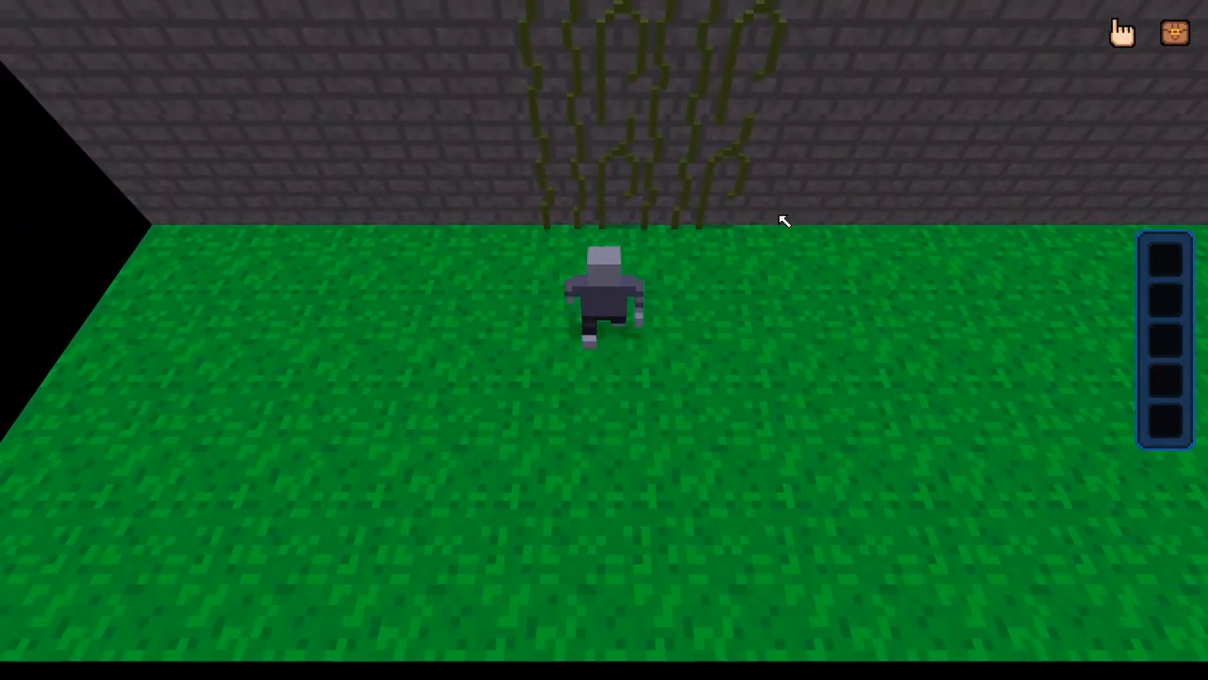
pyautogui.press('w')
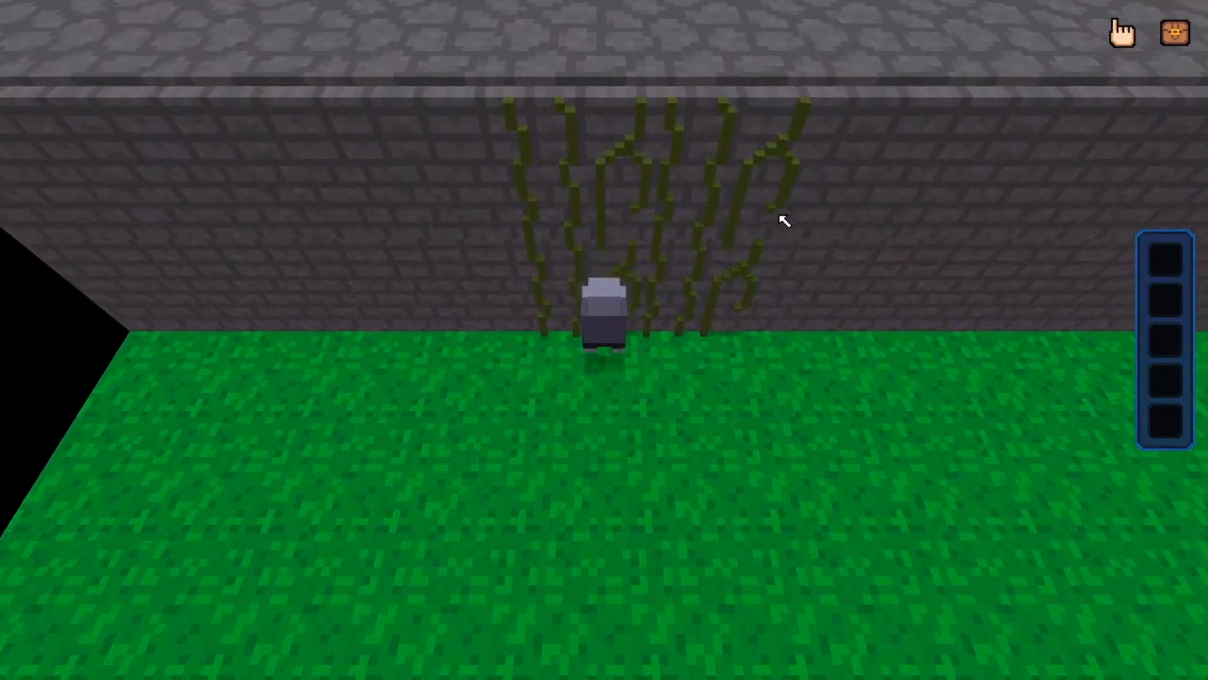
pyautogui.press('s')
pyautogui.press('w')
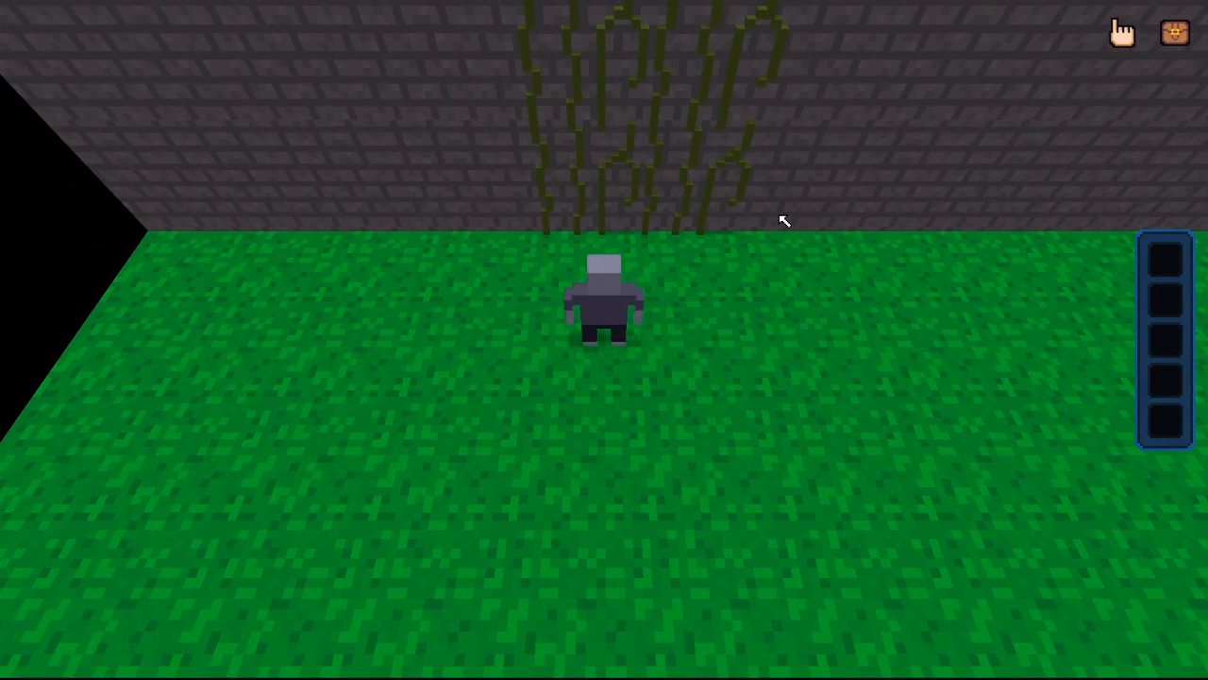
pyautogui.press('w')
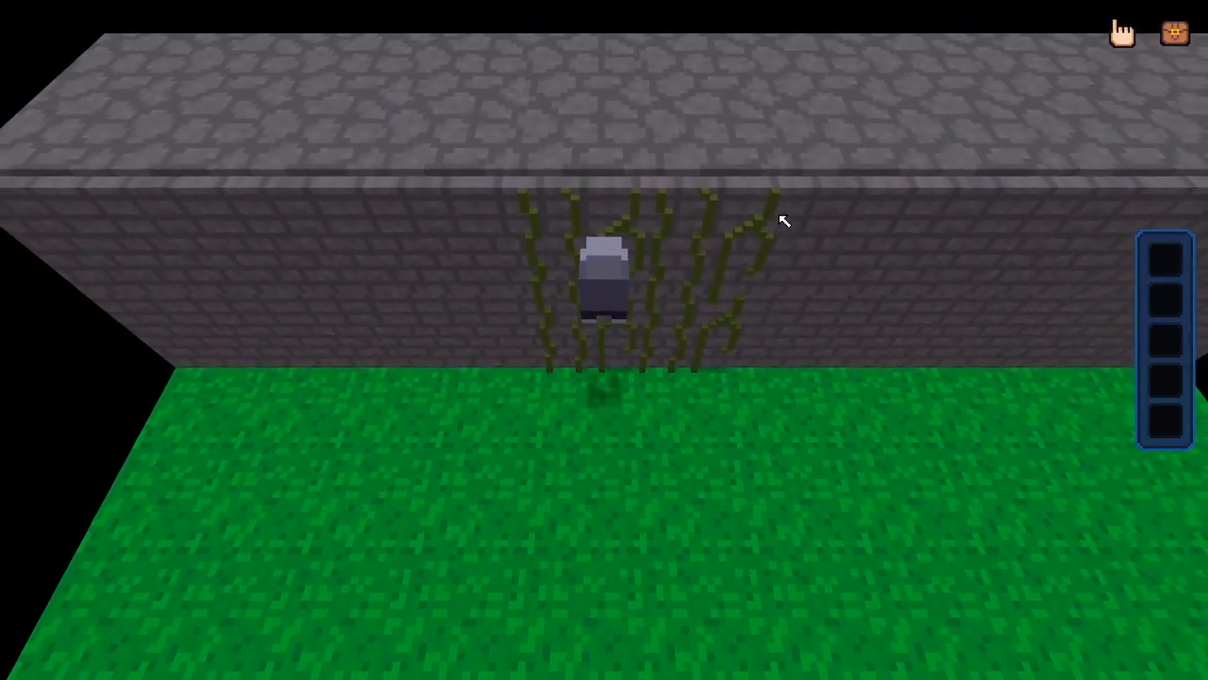
pyautogui.press('w')
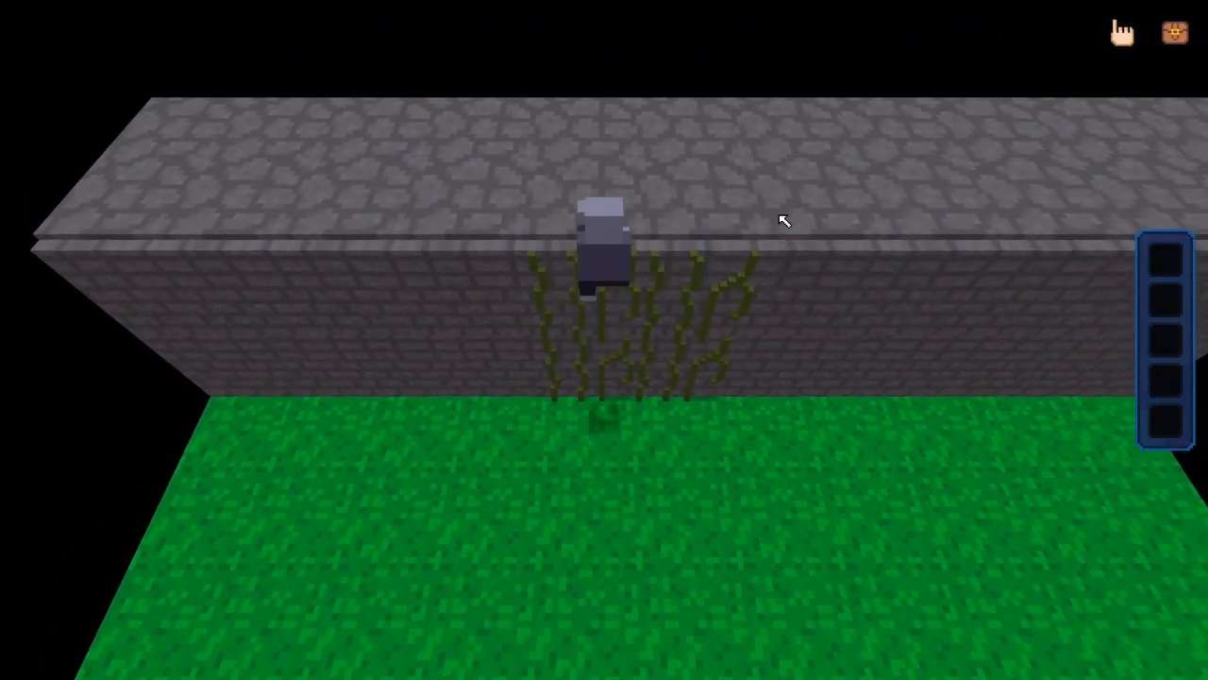
pyautogui.press('a')
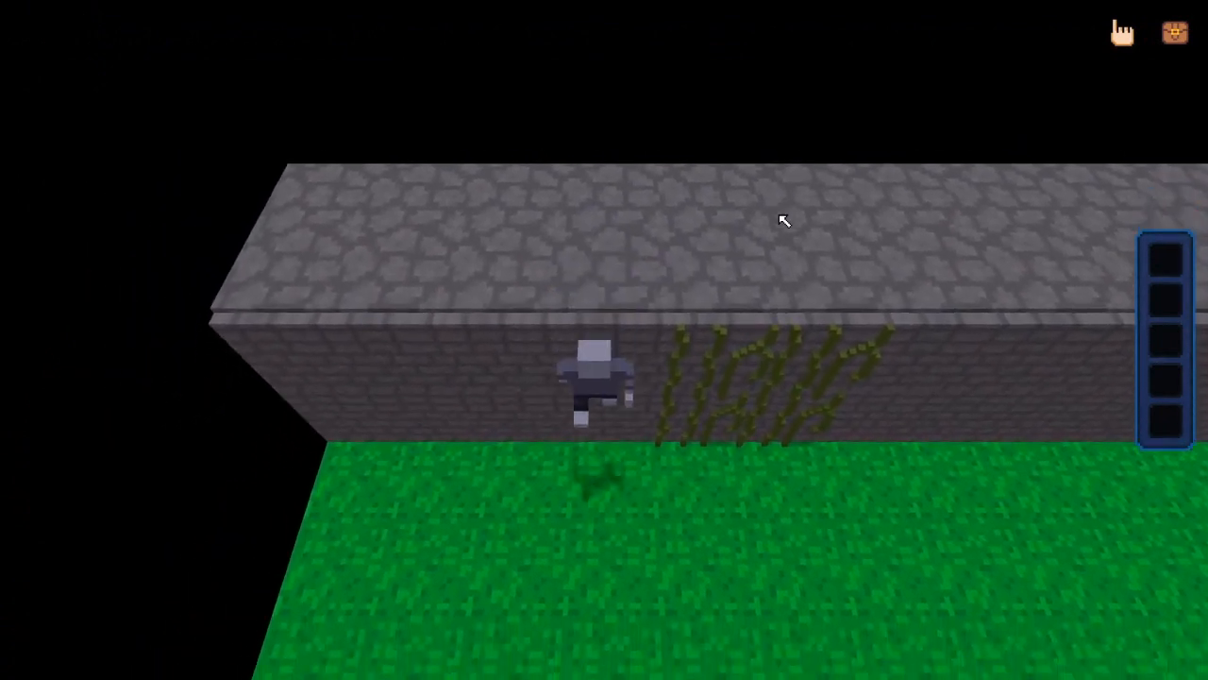
# Step down off the vines onto the grass, walk back to them and climb on, moving in every direction
pyautogui.press('s')
pyautogui.press('d')
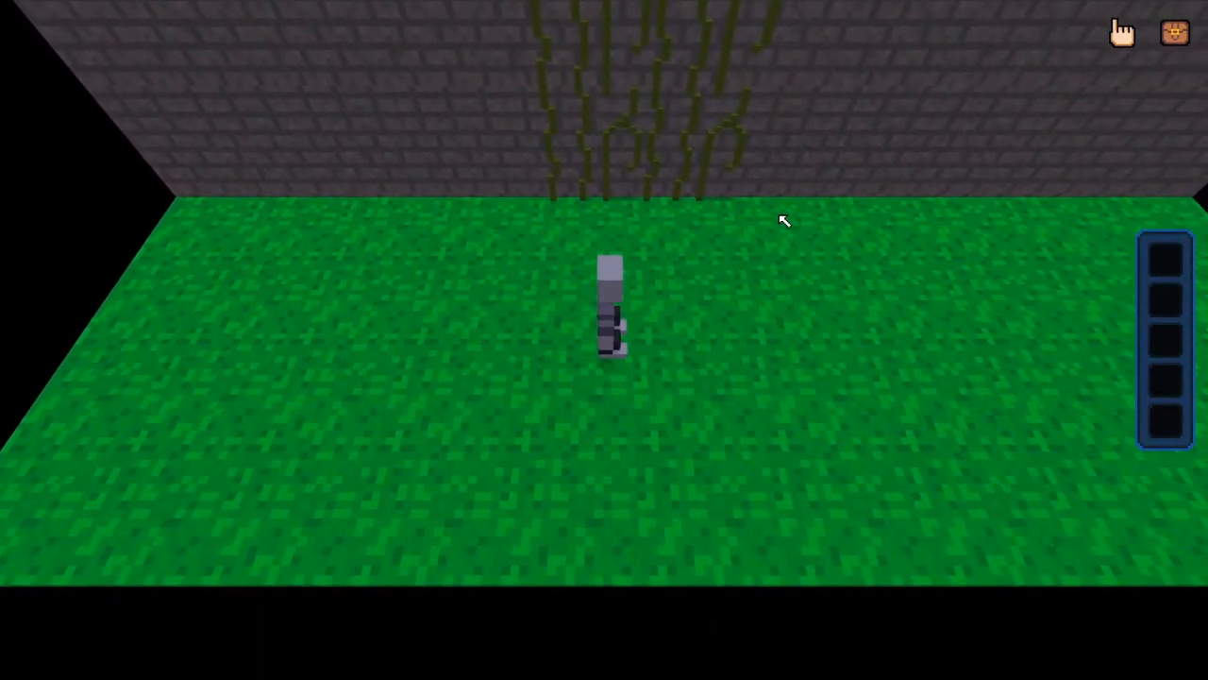
pyautogui.press('w')
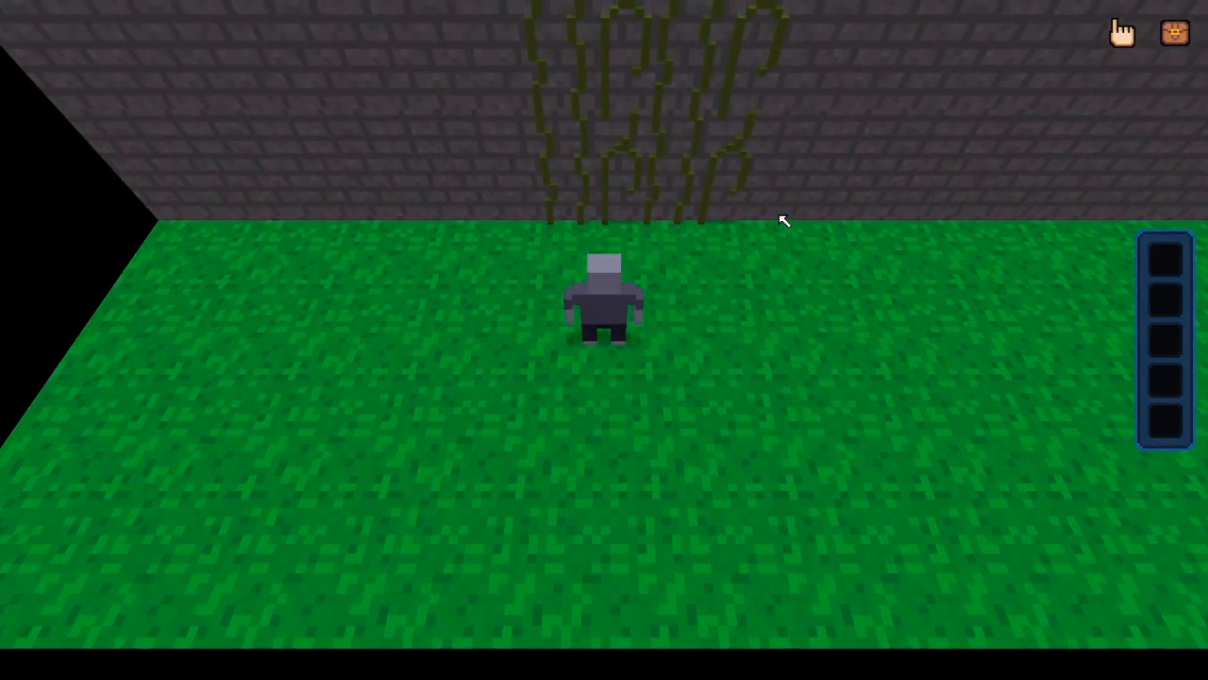
pyautogui.press('w')
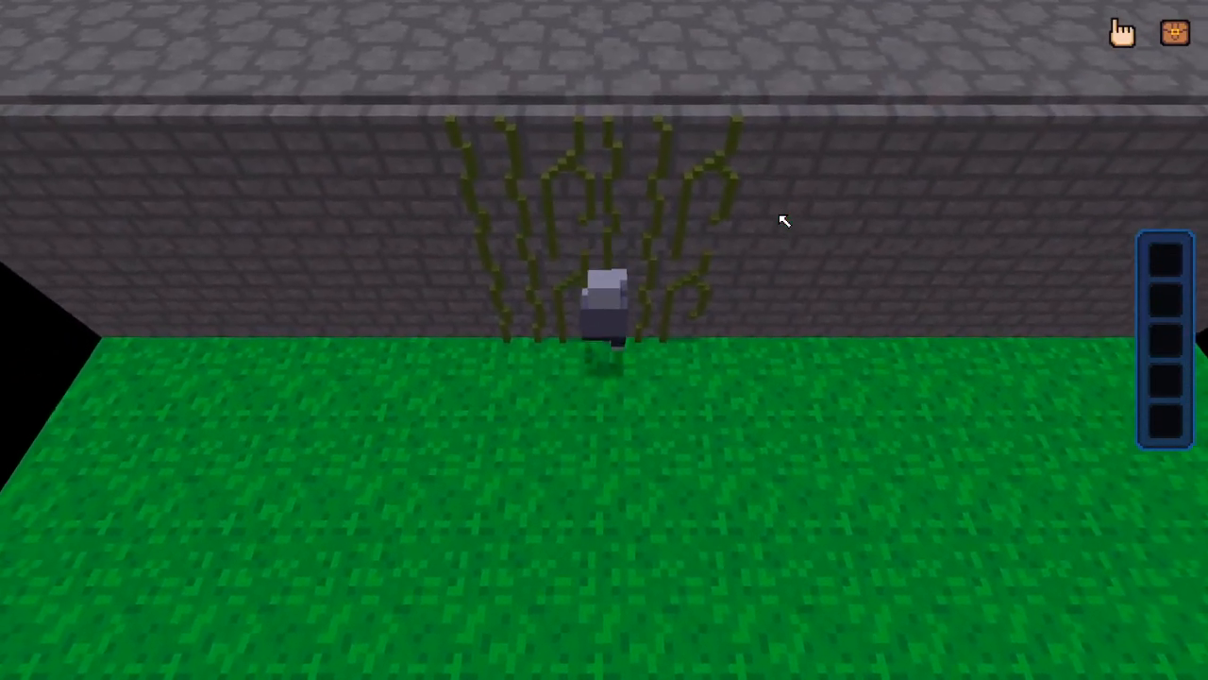
pyautogui.press('a')
pyautogui.press('w')
pyautogui.press('d')
pyautogui.press('s')
pyautogui.press('a')
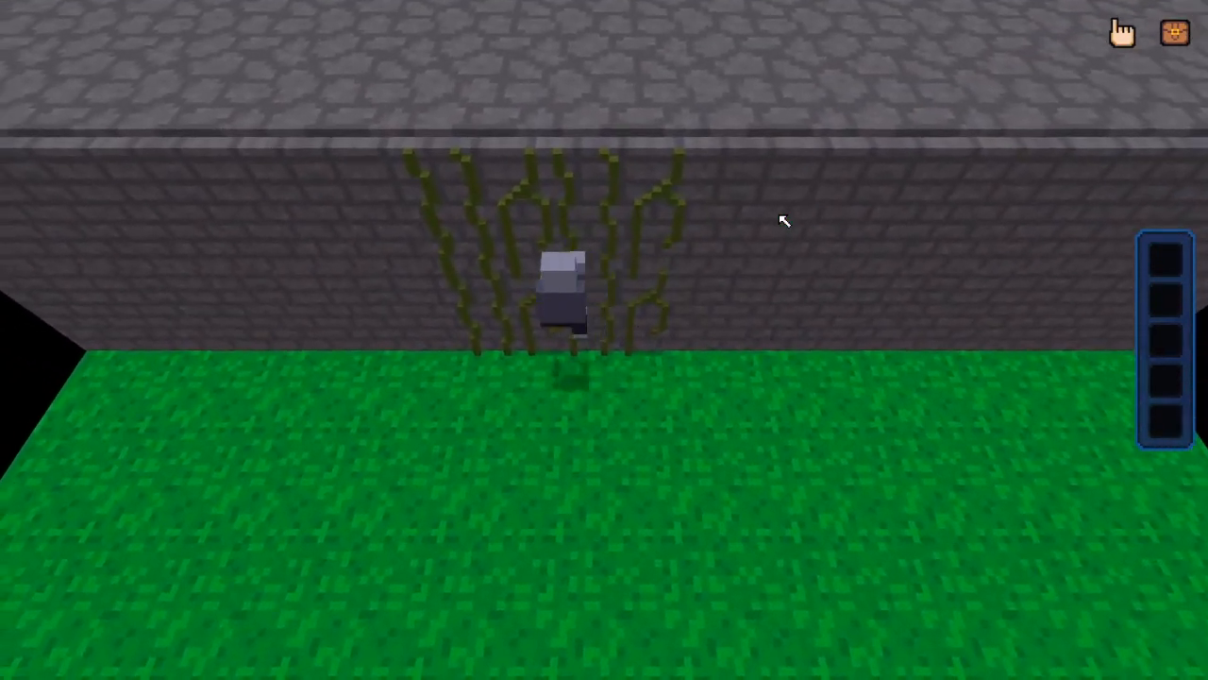
# Climb the vines up to the wall top, climb back down to the grass, and stop the test play
pyautogui.press('w')
pyautogui.press('d')
pyautogui.press('s')
pyautogui.press('a')
pyautogui.press('w')
pyautogui.press('d')
pyautogui.press('s')
pyautogui.press('a')
pyautogui.press('w')
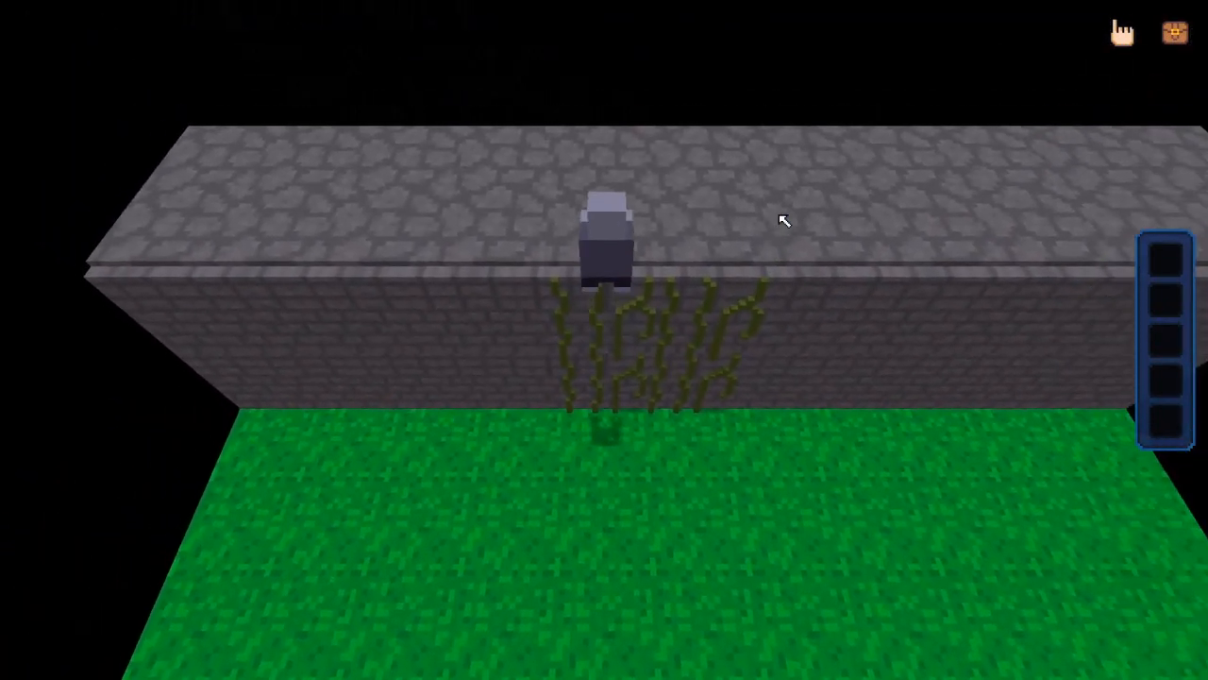
pyautogui.press('s')
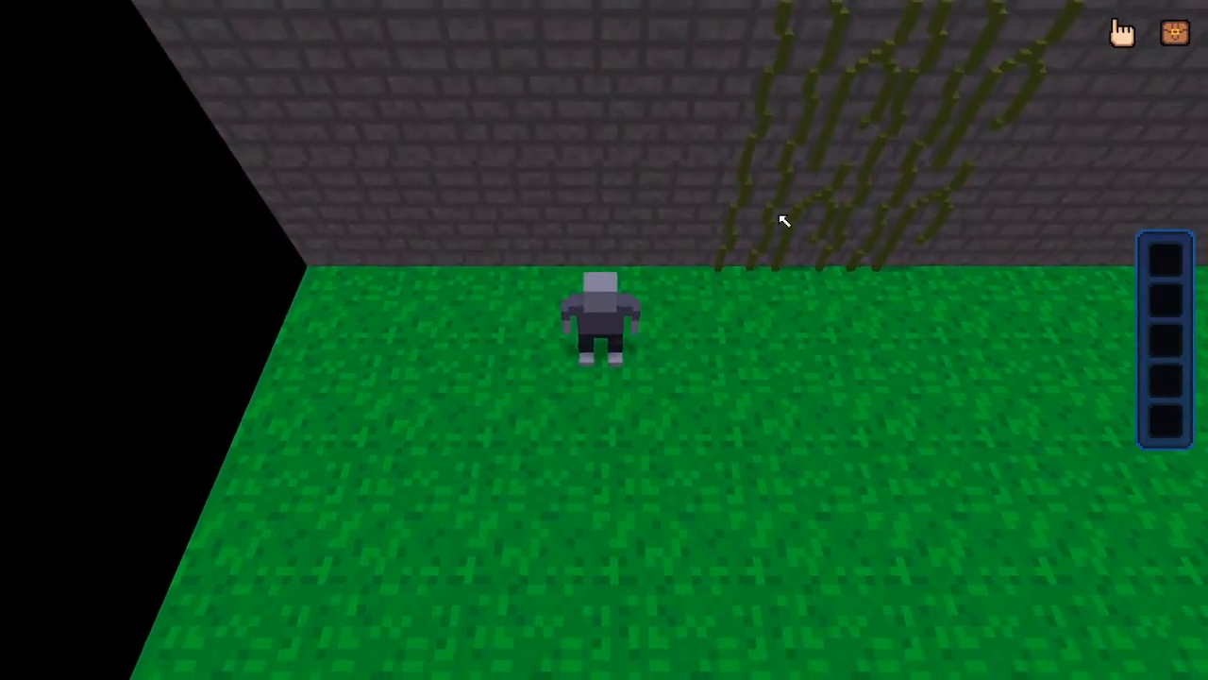
pyautogui.press('Escape')
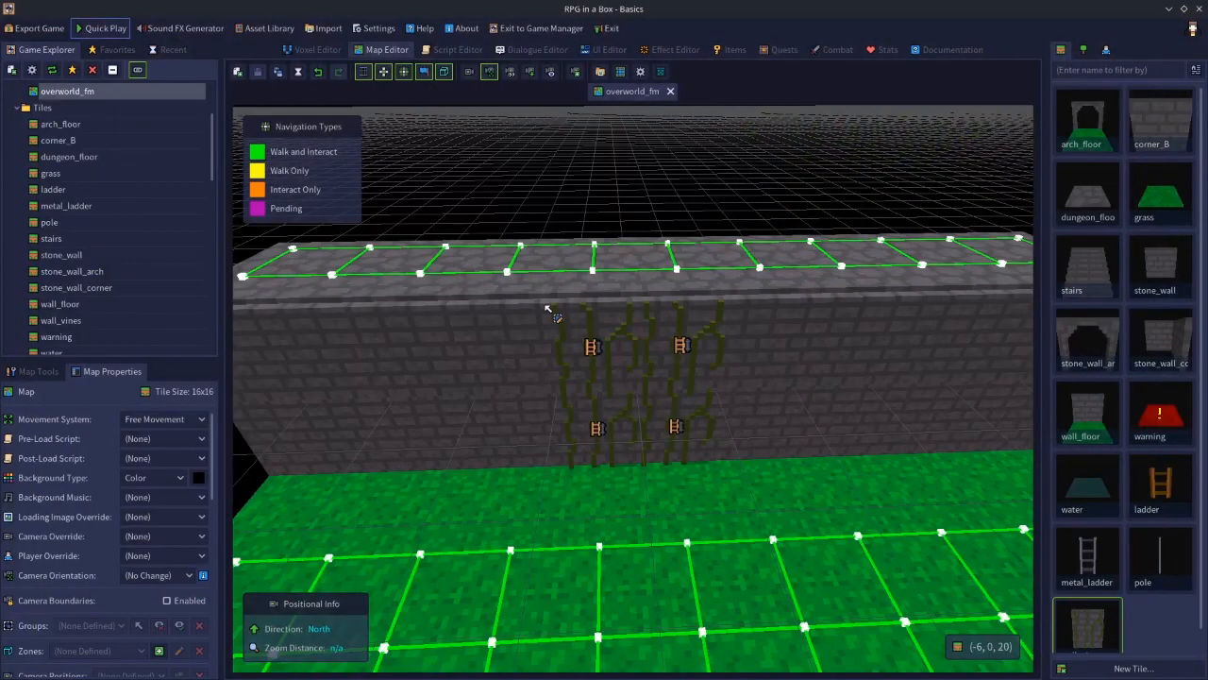
# Select a wall vines entity and inspect its climbing properties and climb animation
pyautogui.click(593, 368)
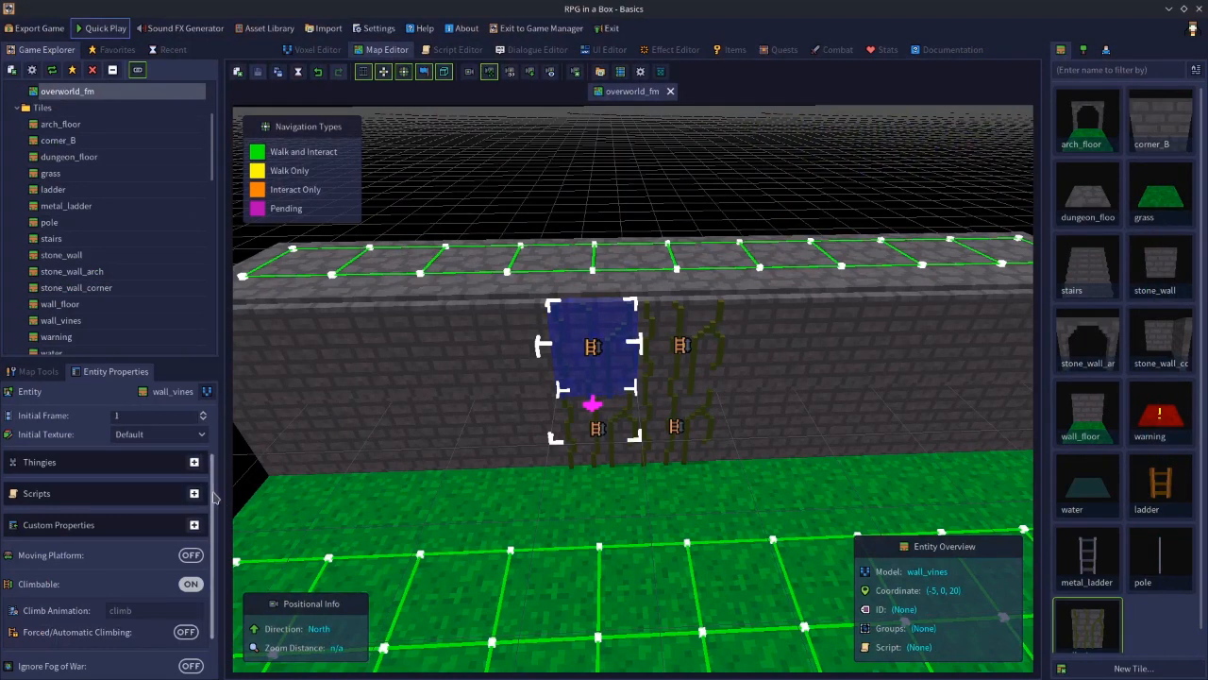
pyautogui.scroll(-2, 148, 578)
pyautogui.click(156, 557)
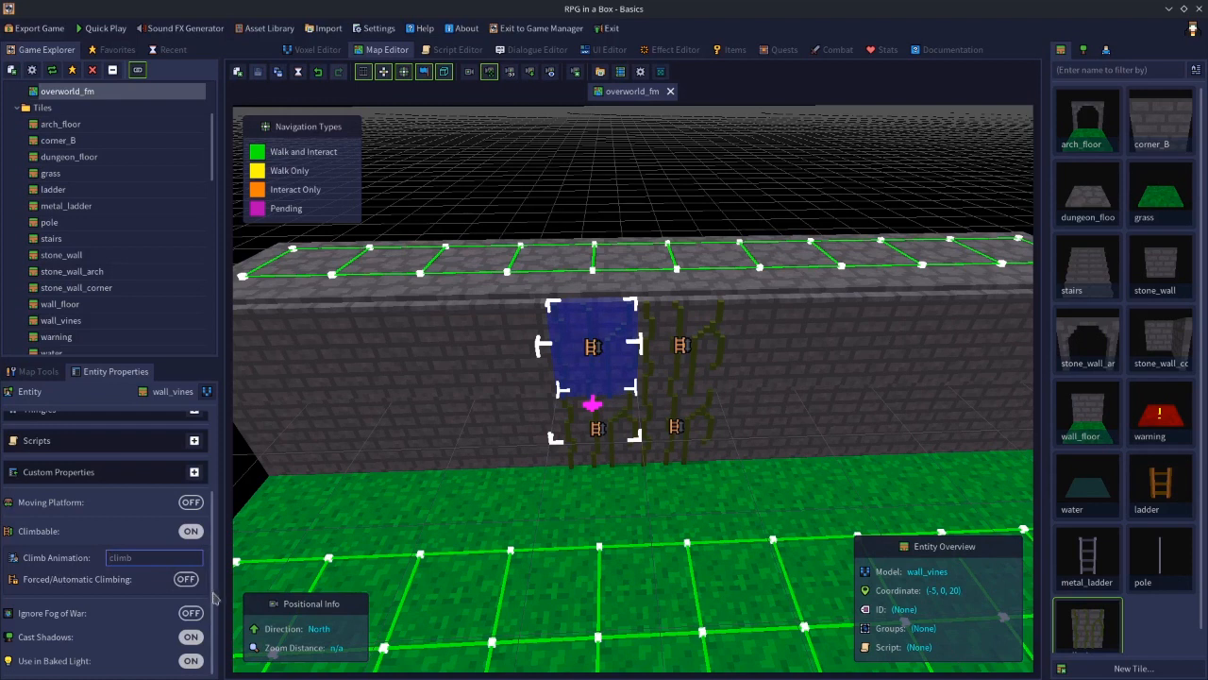
# Examine the navigation and interaction options for single and multiple selected vine entities
pyautogui.rightClick(615, 358)
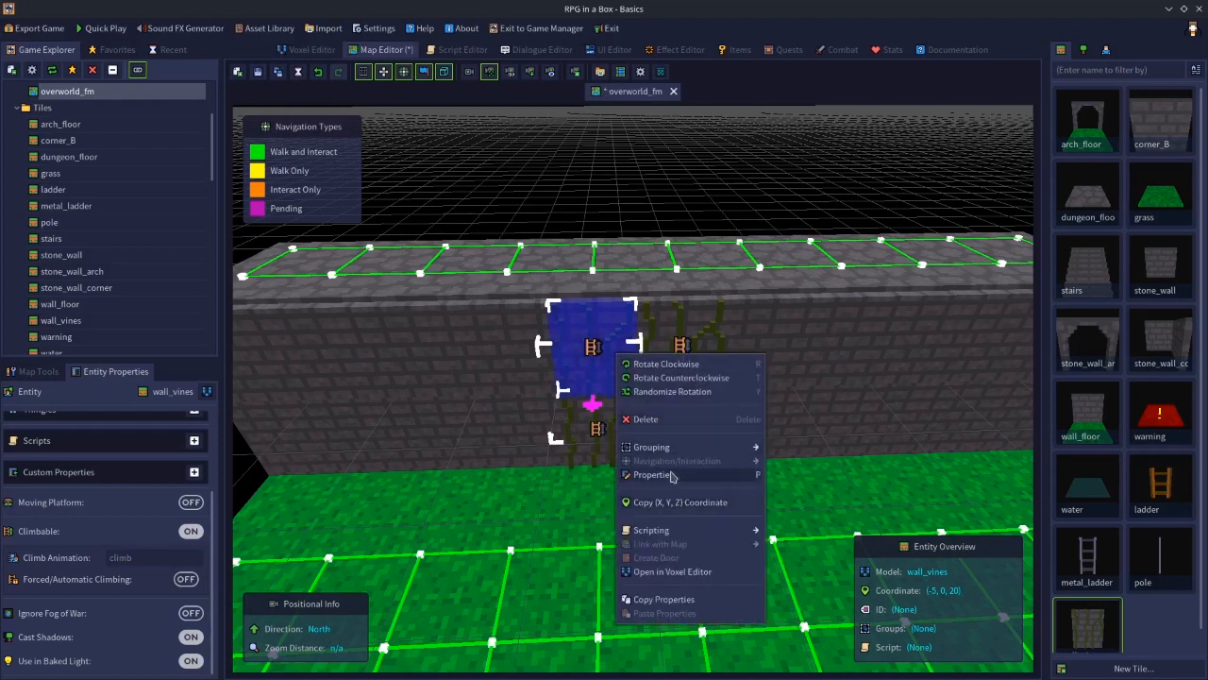
pyautogui.click(585, 429)
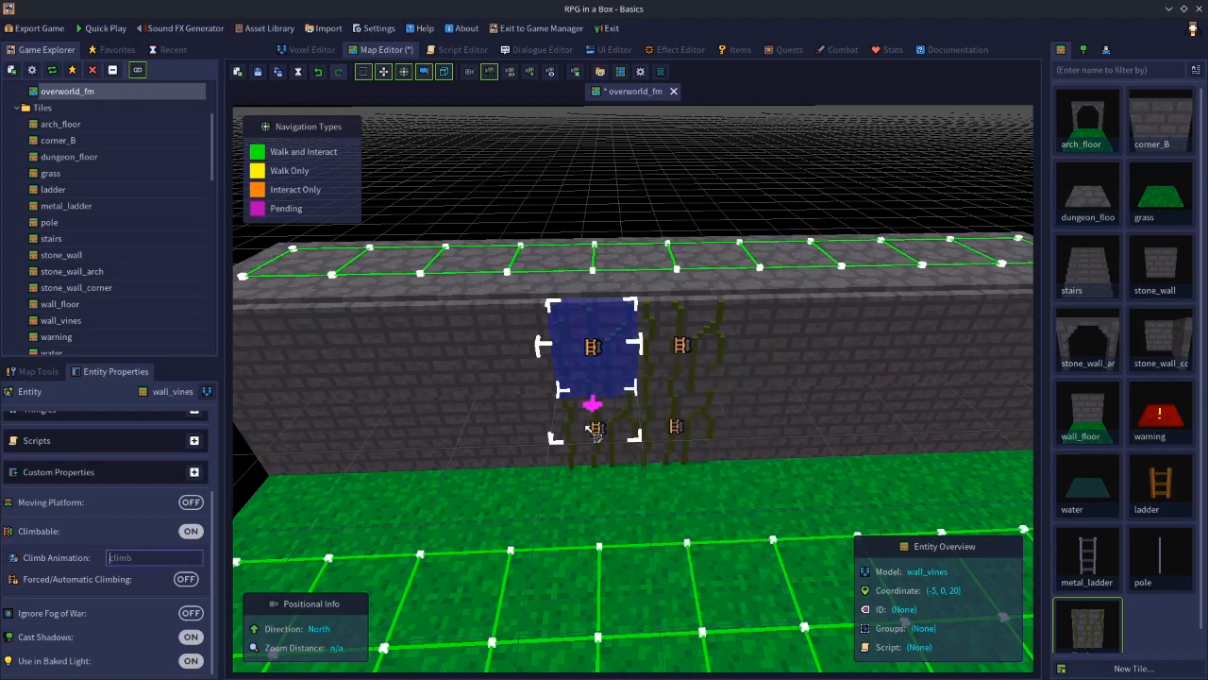
pyautogui.keyDown('shift'); pyautogui.click(688, 370); pyautogui.keyUp('shift')
pyautogui.rightClick(683, 364)
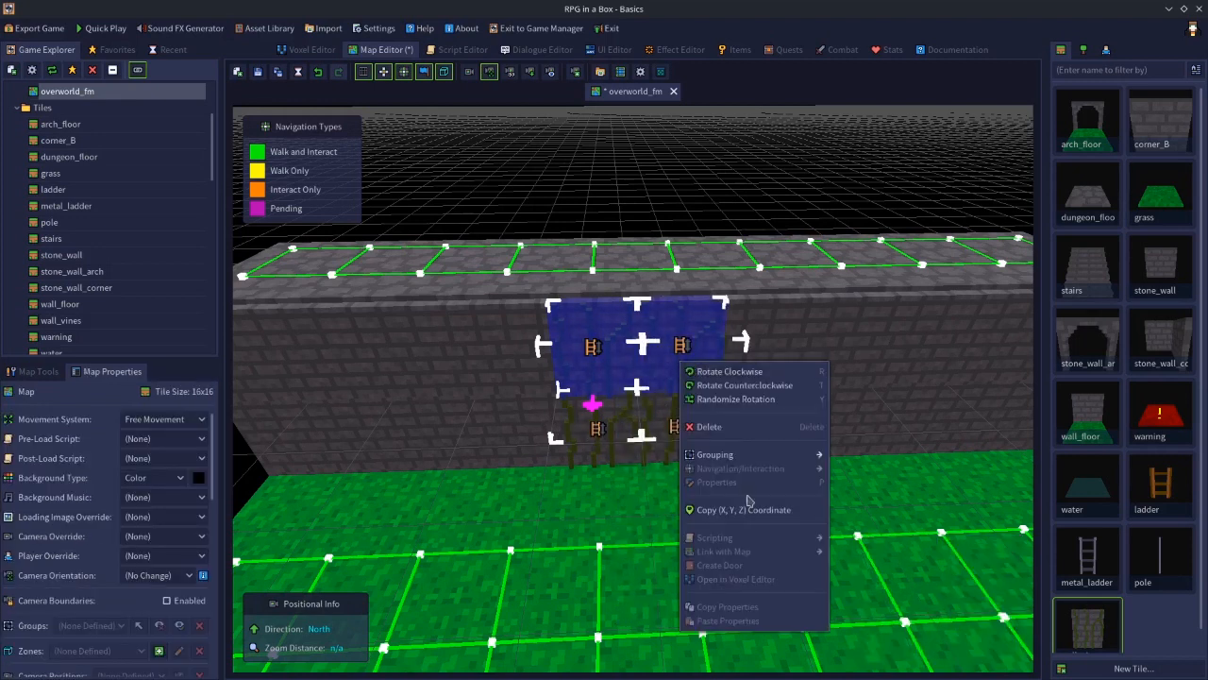
pyautogui.click(605, 439)
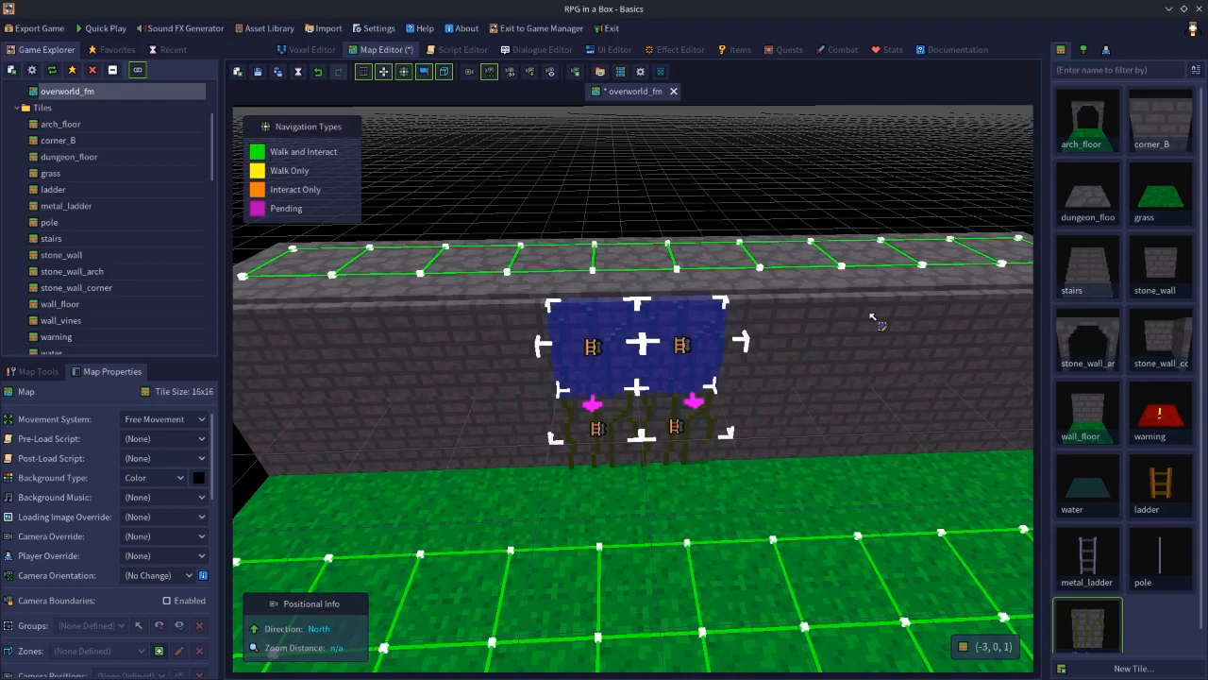
pyautogui.click(692, 284)
pyautogui.click(607, 432)
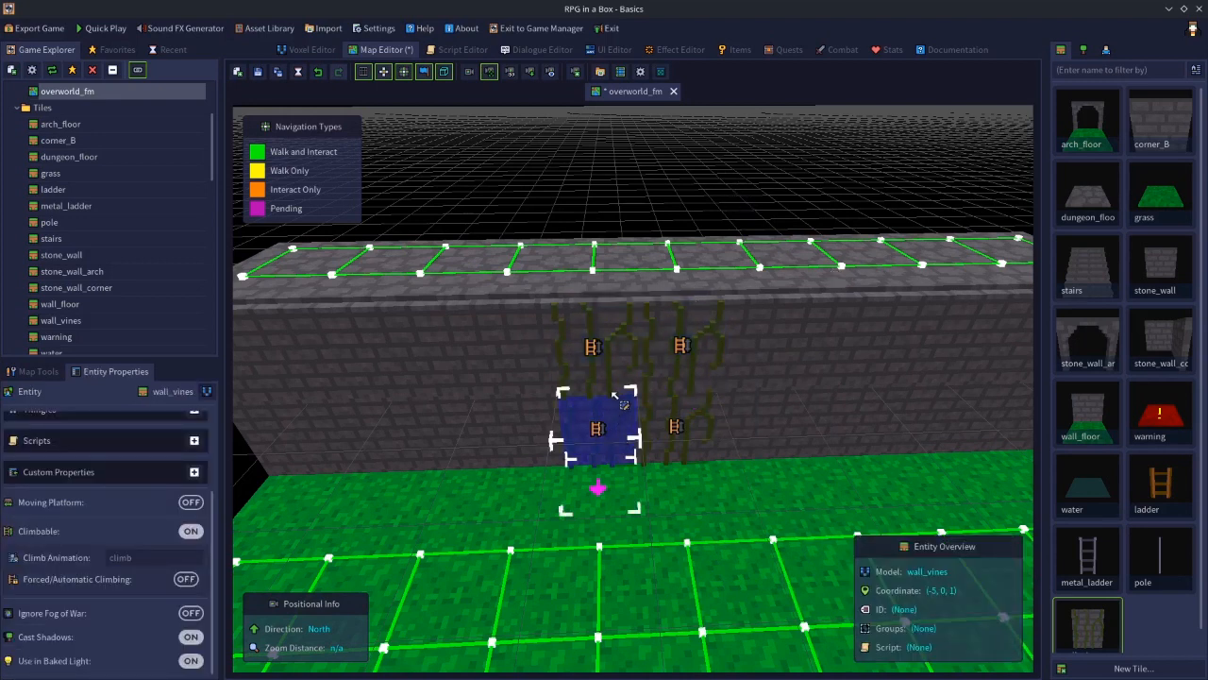
pyautogui.rightClick(615, 366)
pyautogui.moveTo(718, 472)
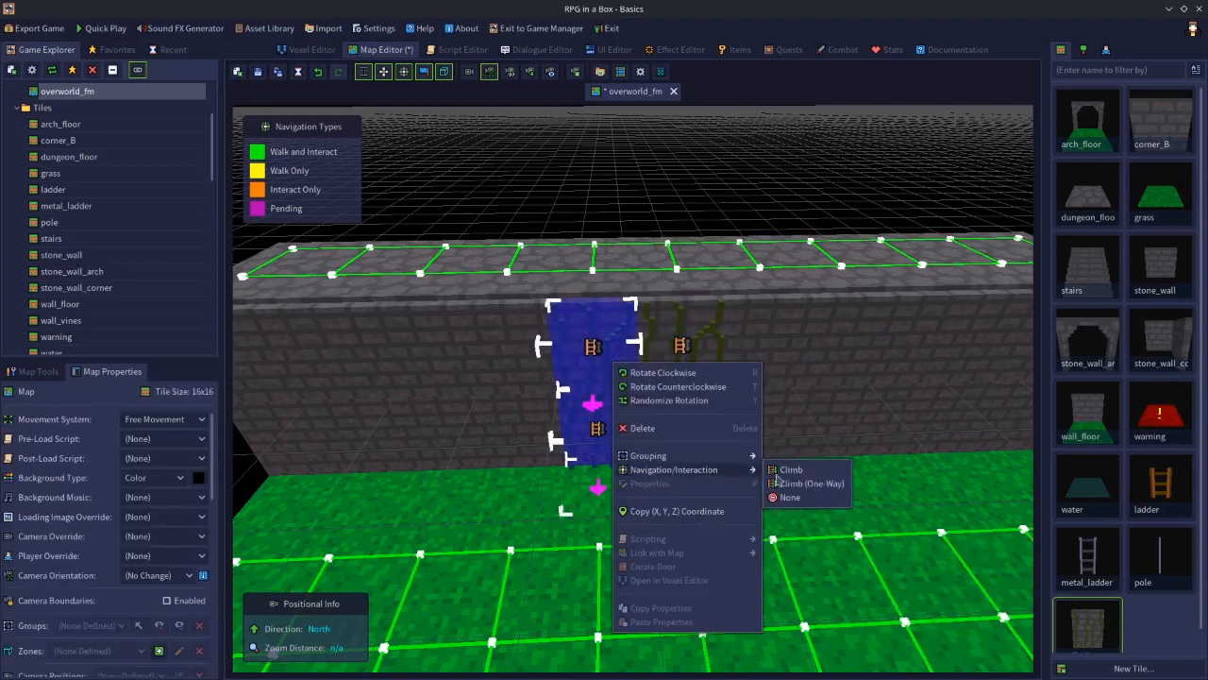
pyautogui.click(659, 162)
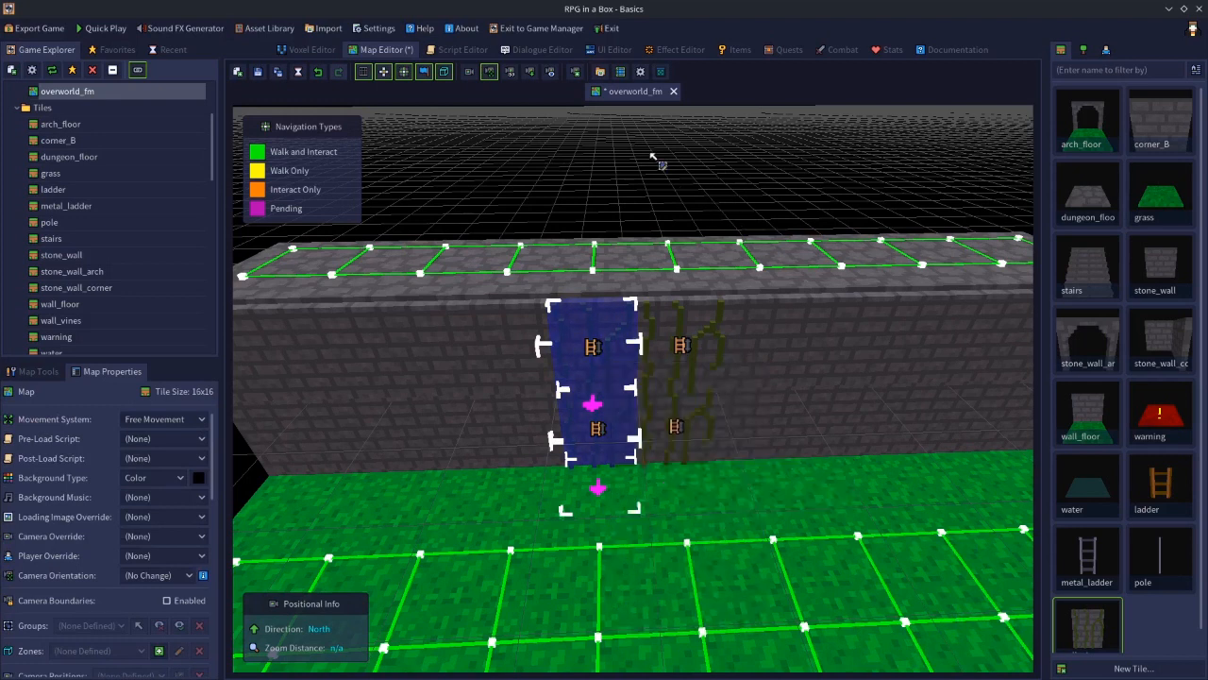
pyautogui.click(672, 203)
pyautogui.click(671, 205)
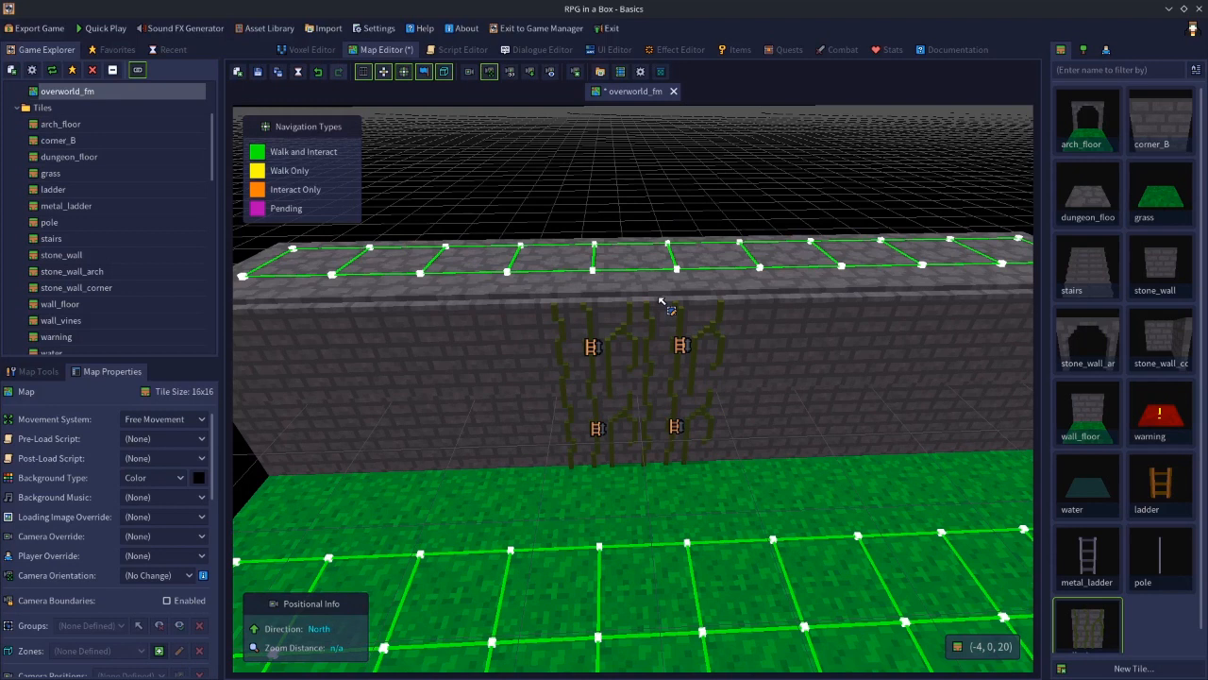
pyautogui.click(585, 376)
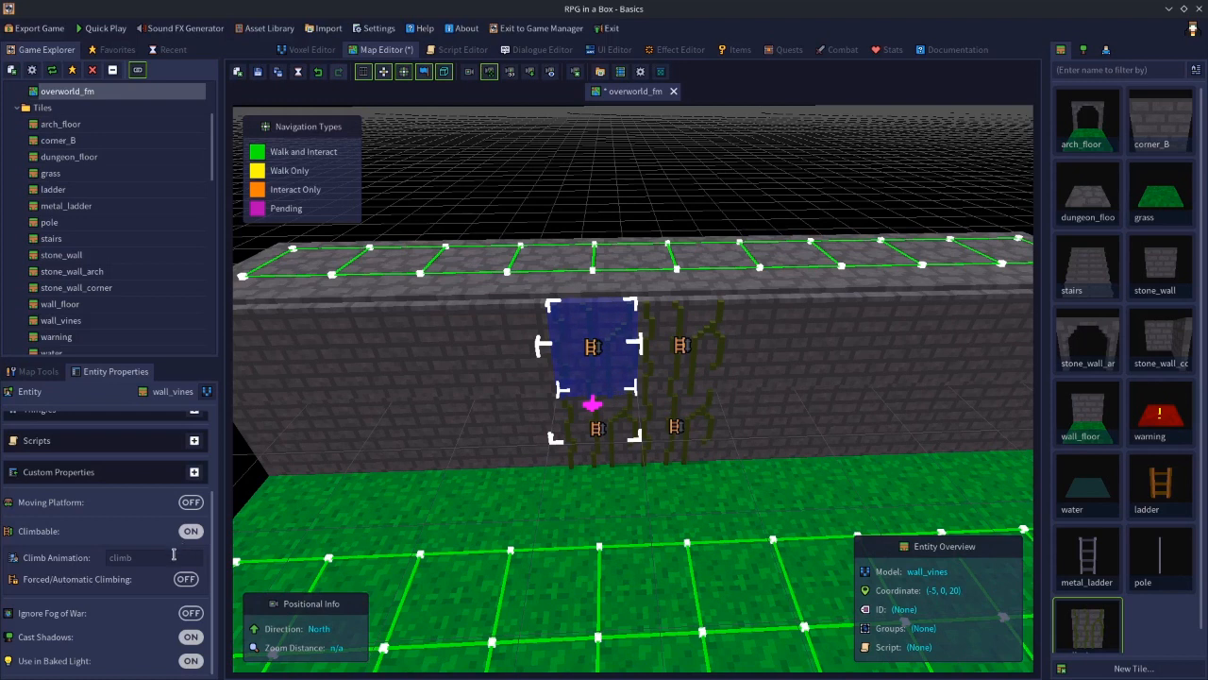
pyautogui.click(576, 172)
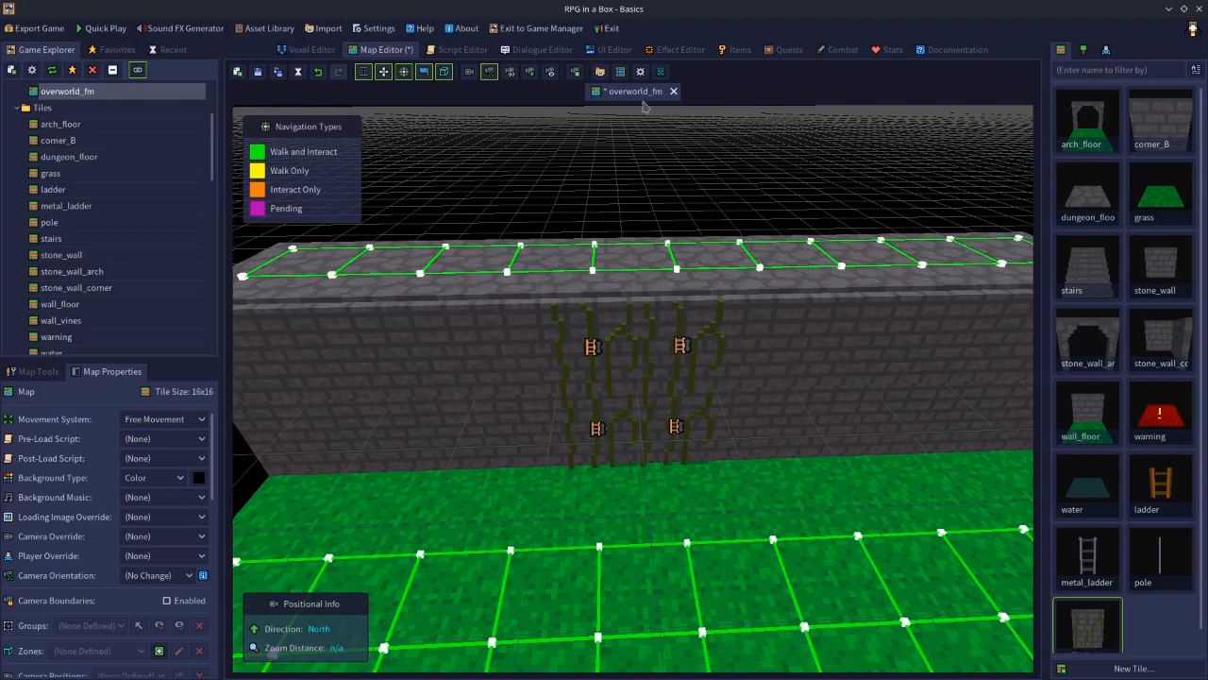
# Look up the Override Animation function in the documentation
pyautogui.click(981, 49)
pyautogui.click(348, 73)
pyautogui.write('overr')
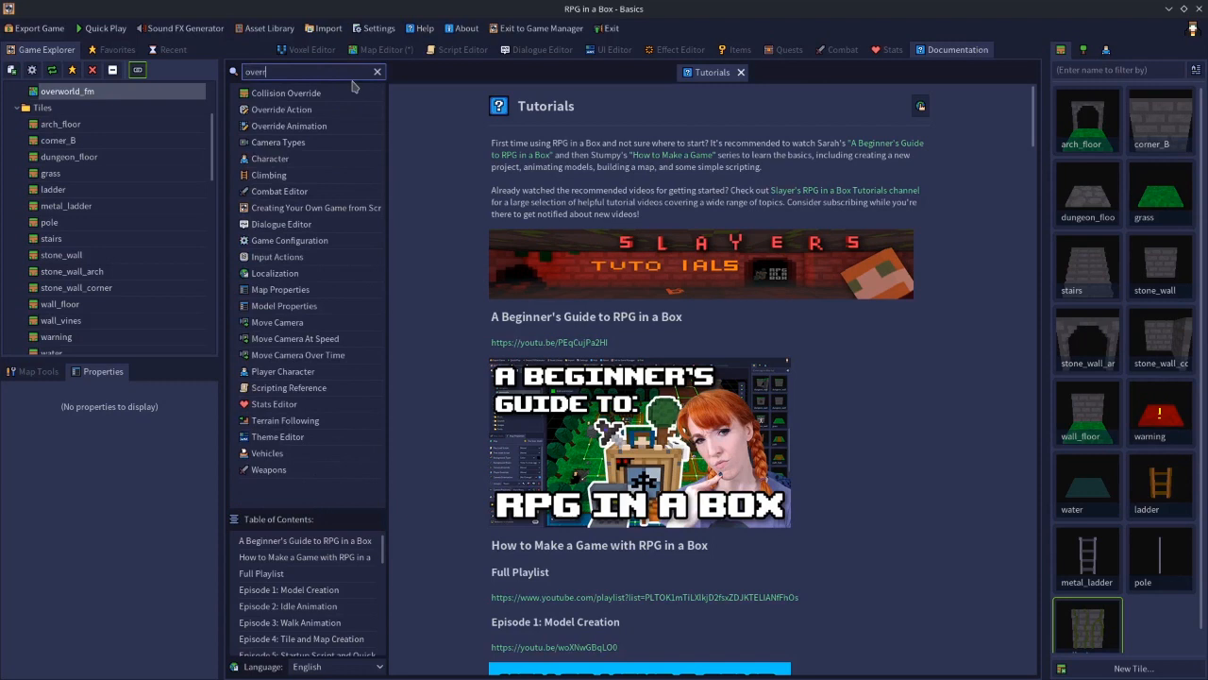
pyautogui.click(292, 125)
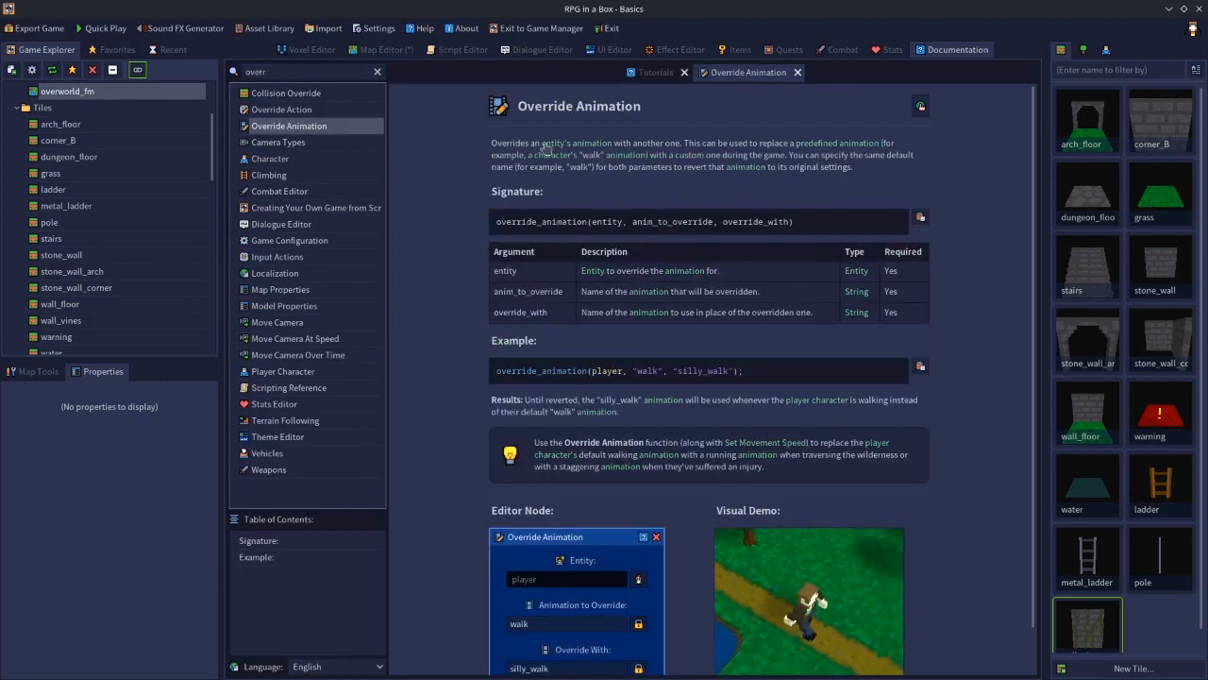
pyautogui.scroll(-1, 755, 369)
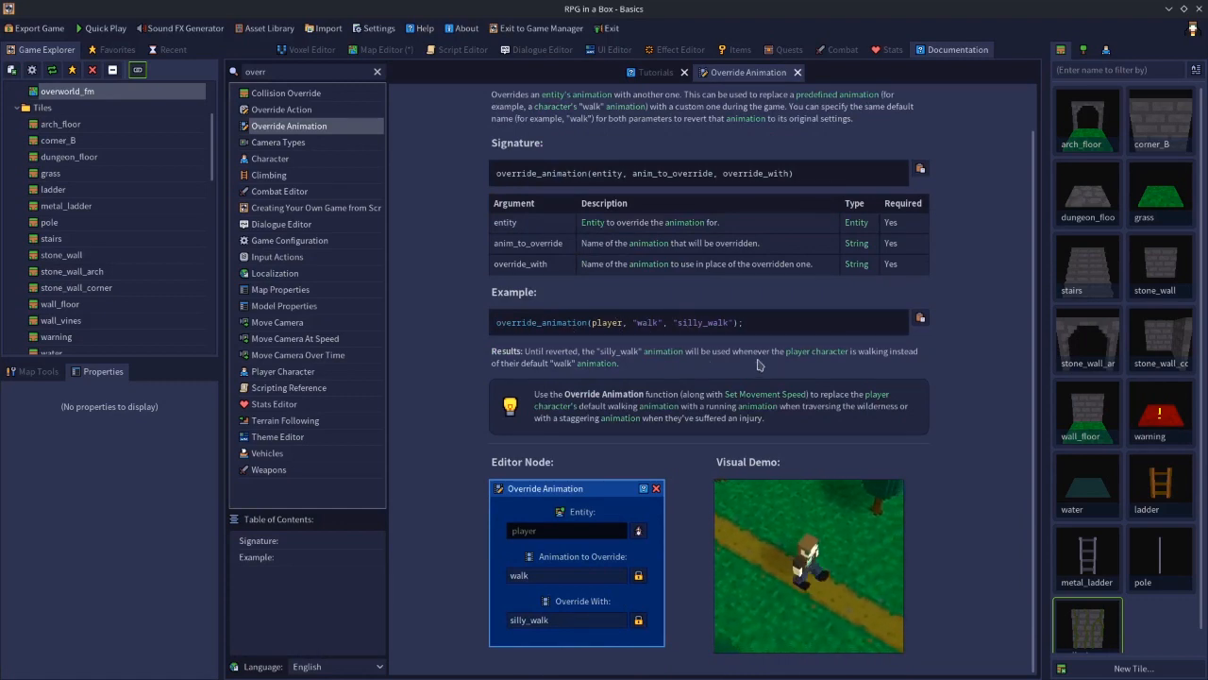
pyautogui.scroll(1, 766, 364)
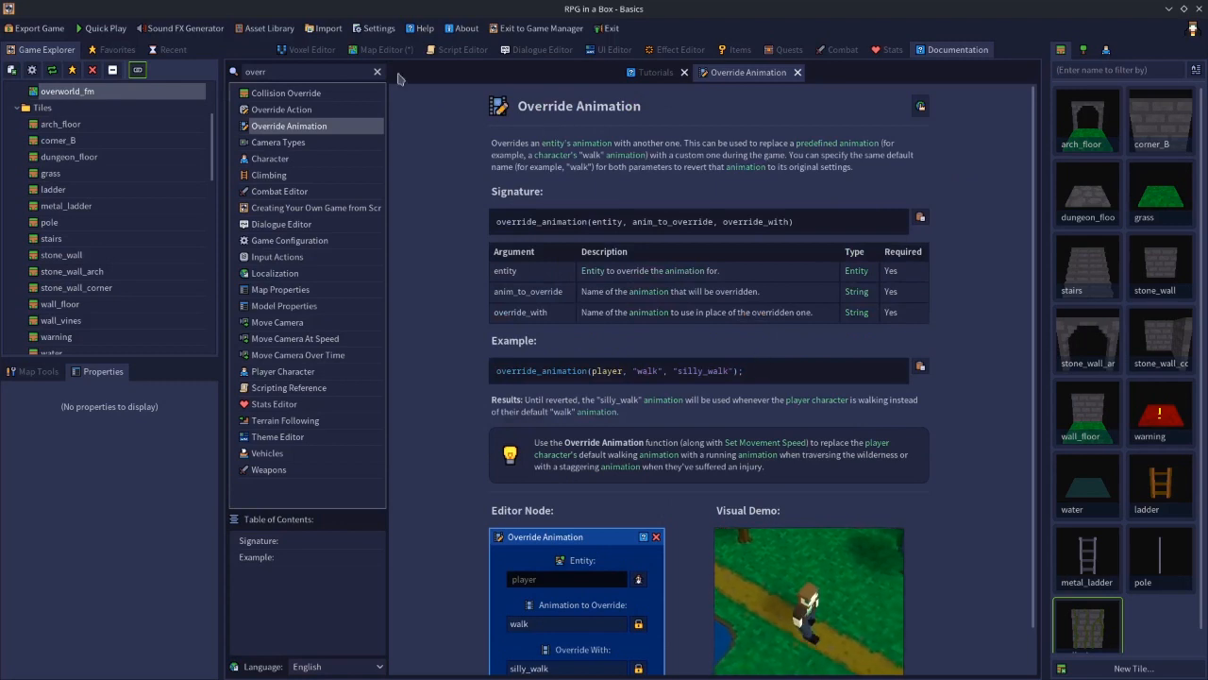
# Add a new zone named climb to the overworld_fm map
pyautogui.click(382, 49)
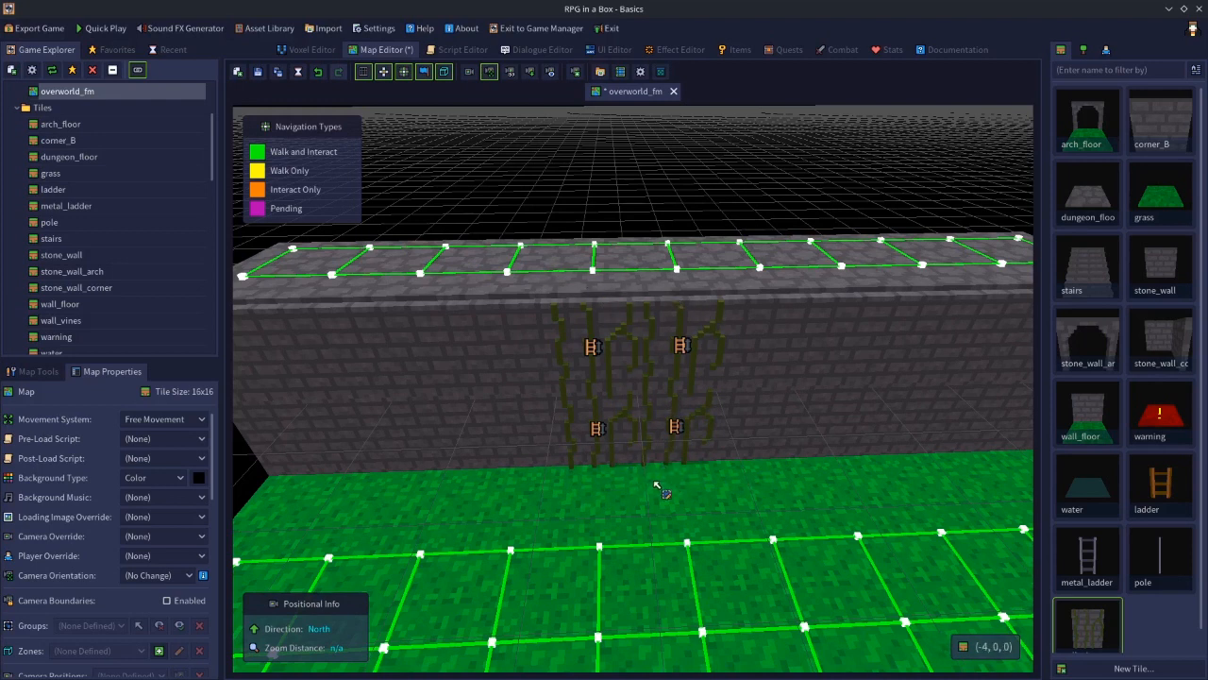
pyautogui.click(40, 371)
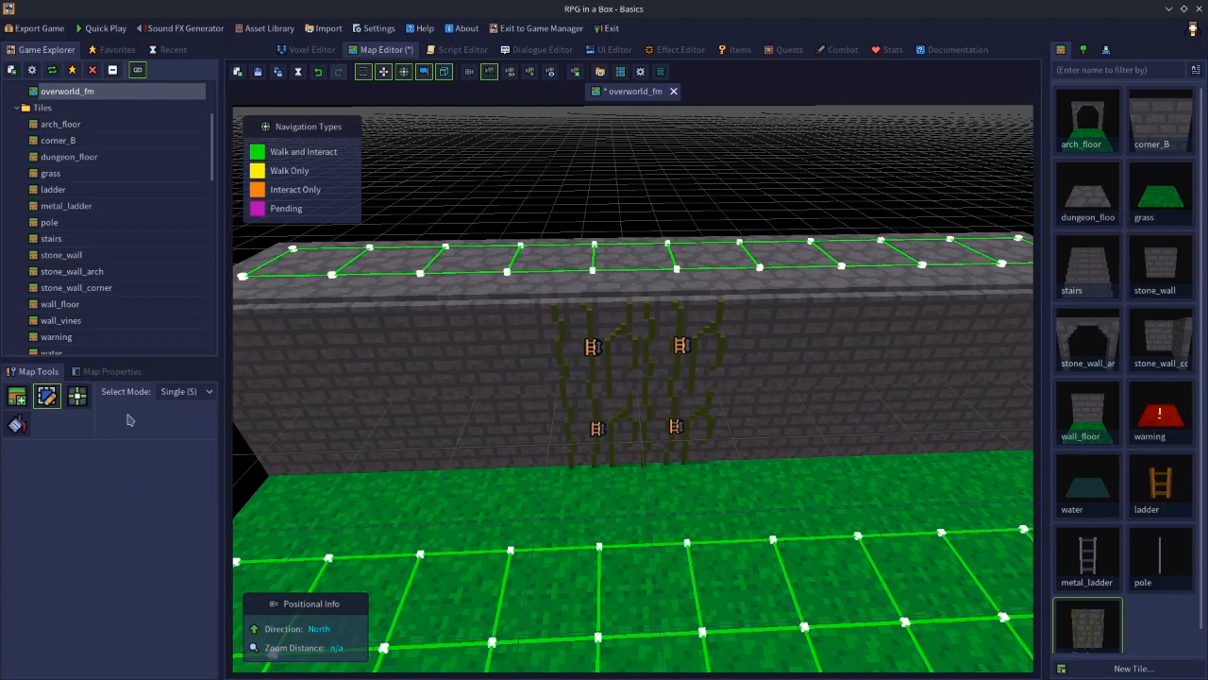
pyautogui.click(104, 374)
pyautogui.scroll(-3, 113, 528)
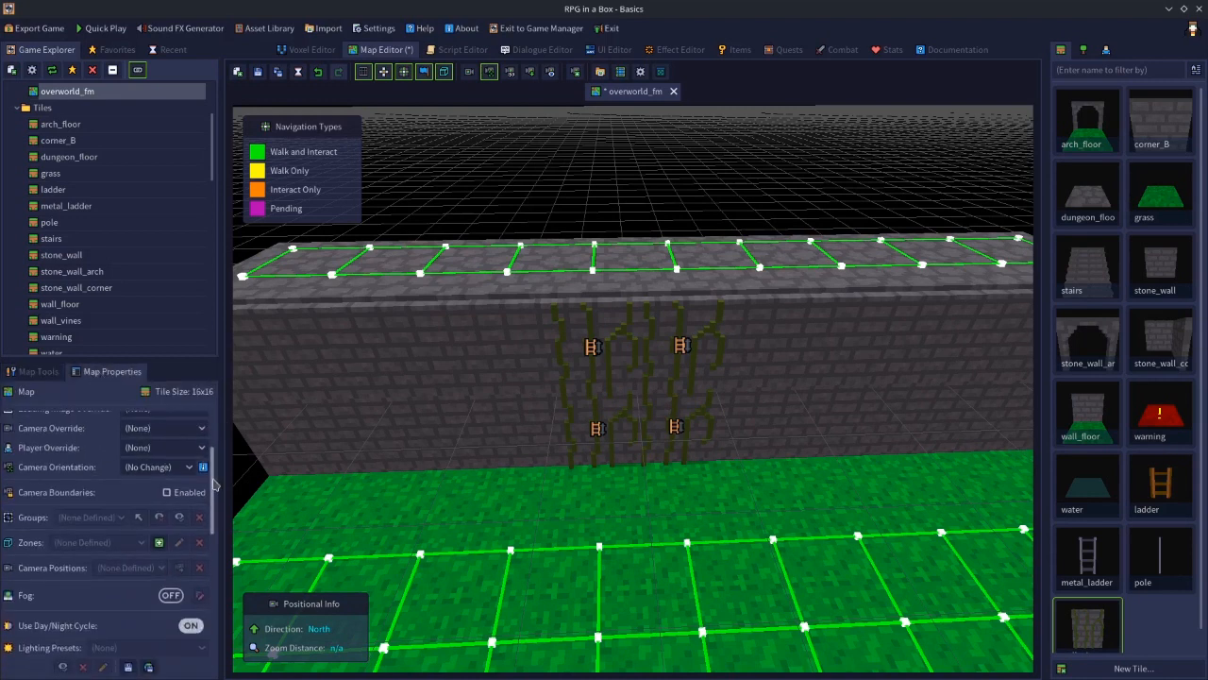
pyautogui.click(158, 535)
pyautogui.write('climb')
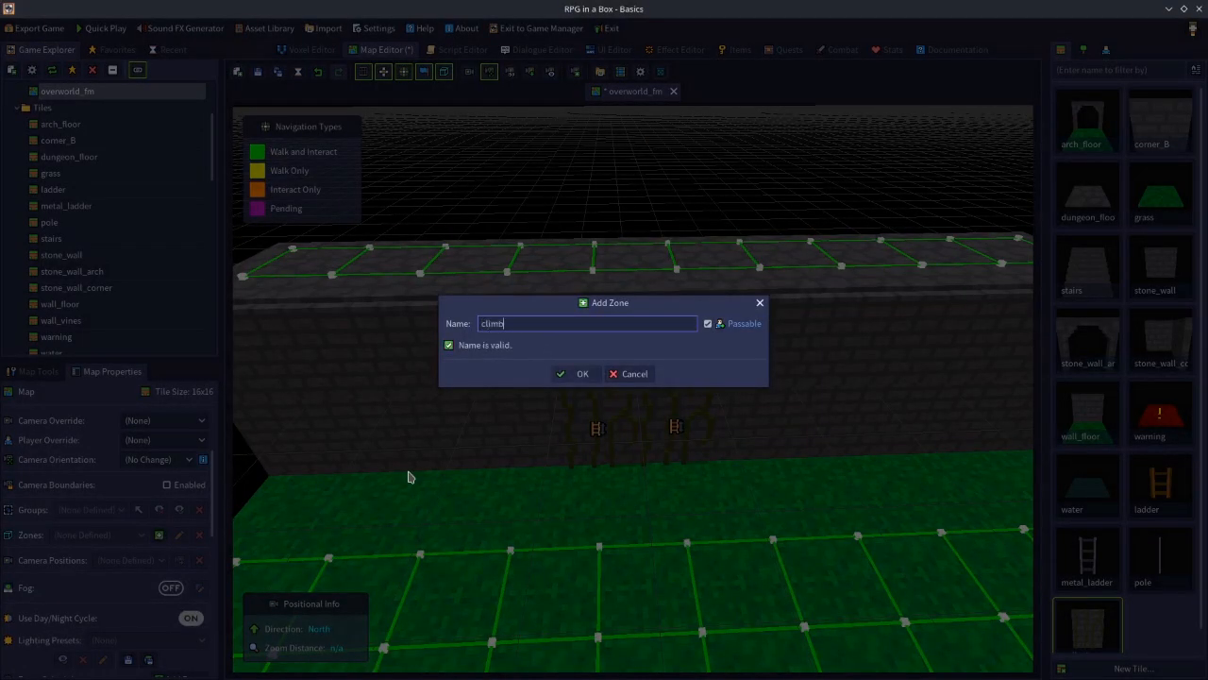
pyautogui.press('Return')
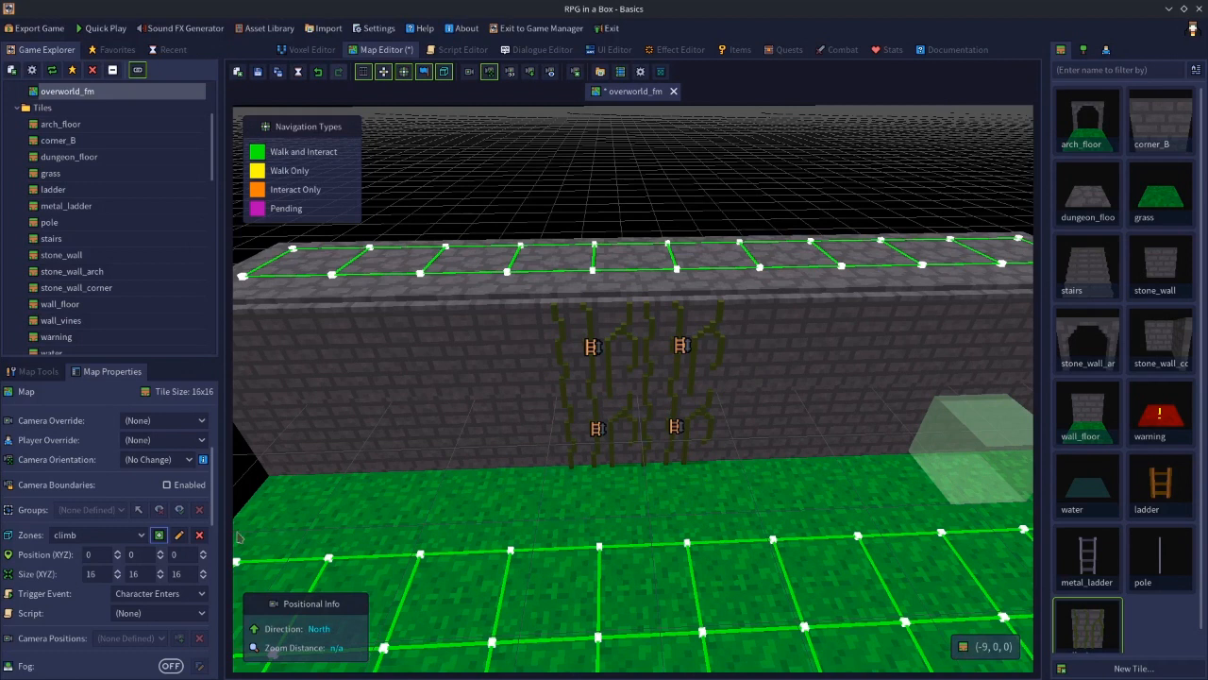
pyautogui.click(127, 614)
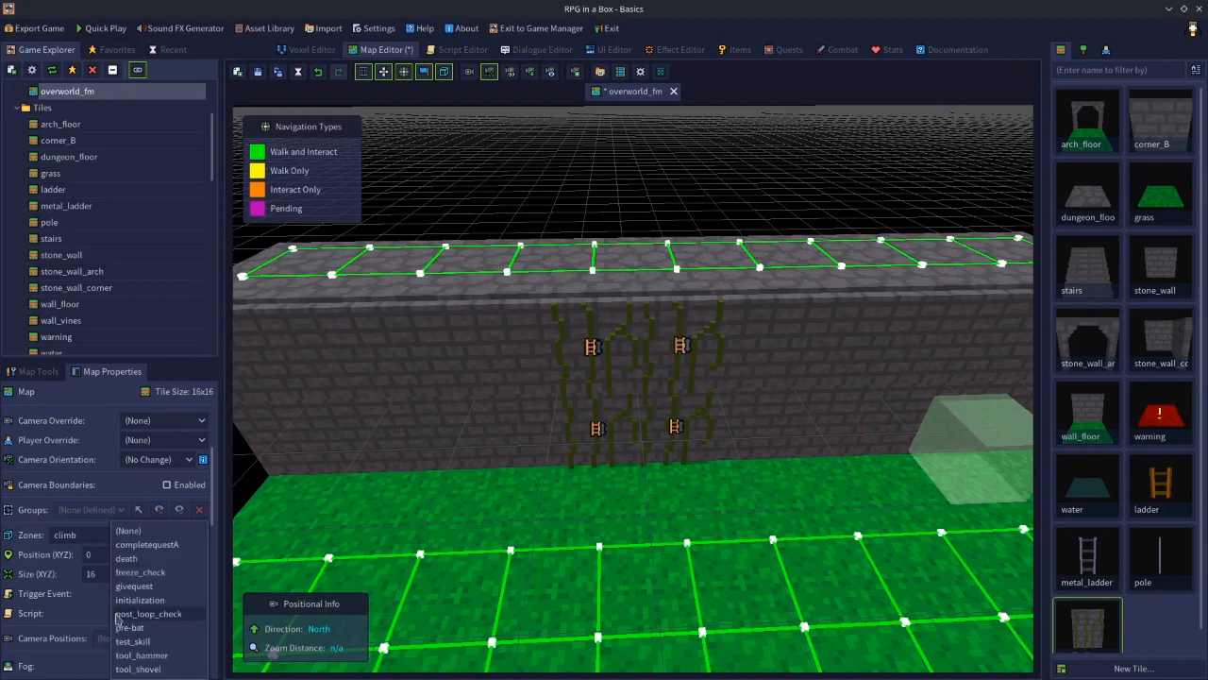
pyautogui.click(283, 636)
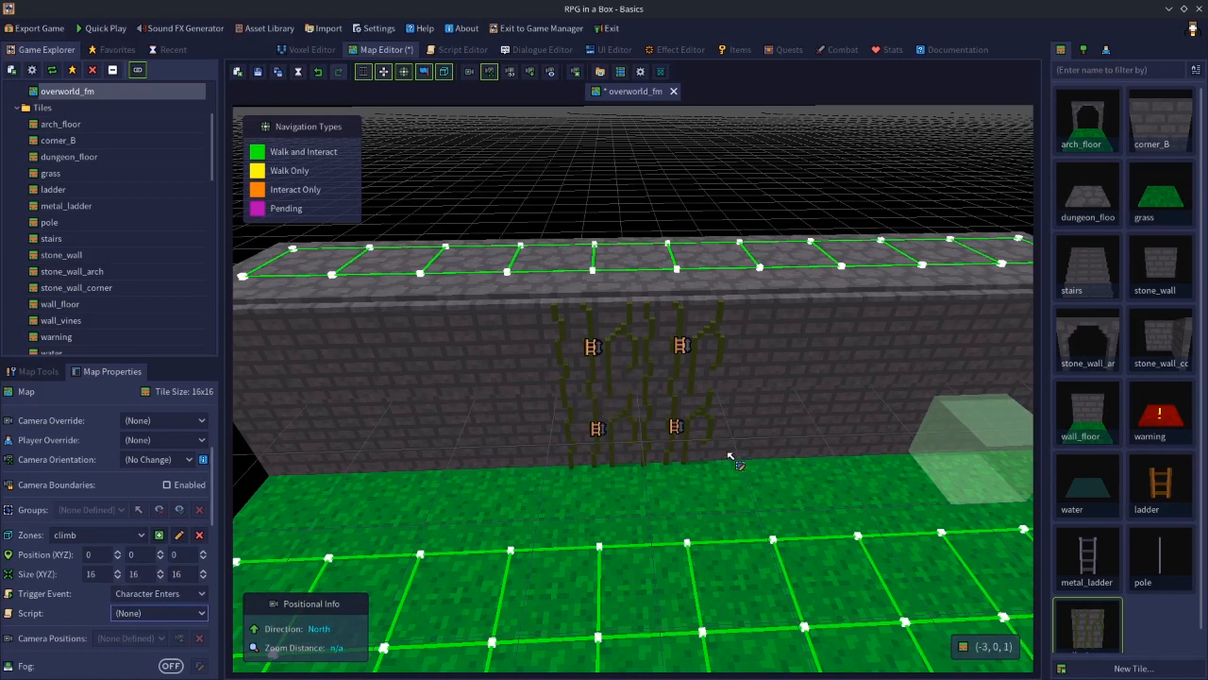
pyautogui.click(528, 462)
pyautogui.click(623, 194)
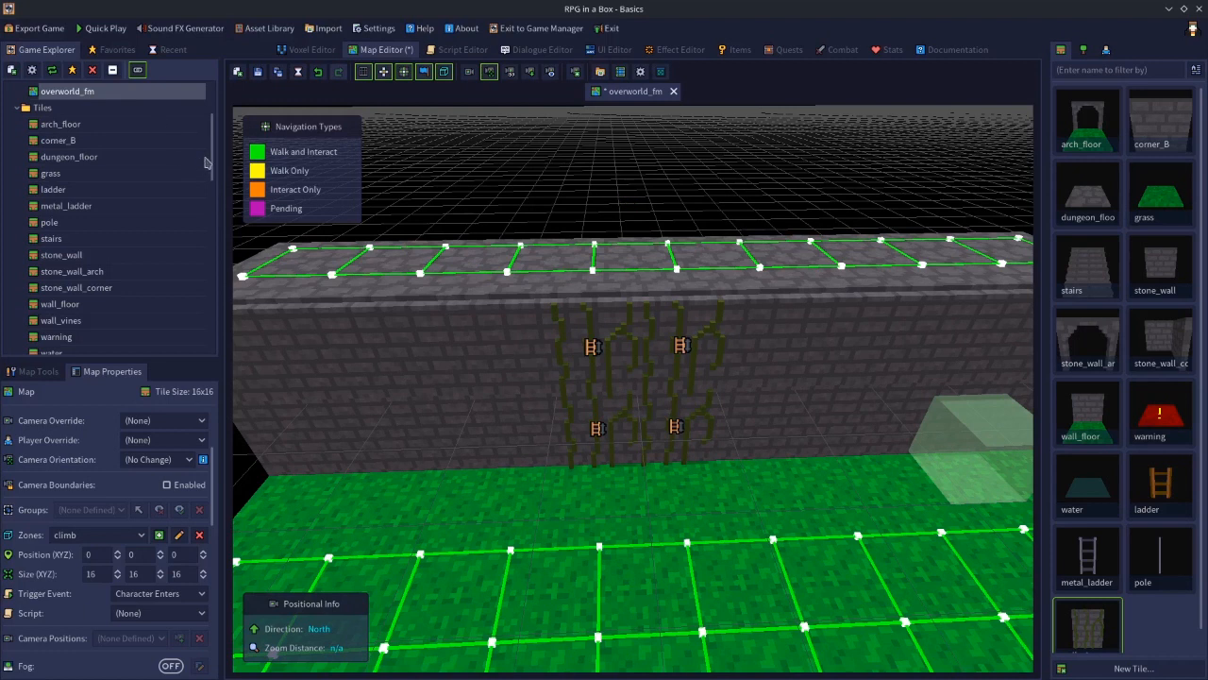
# Review the experimental free-climb ray length settings in the game configuration
pyautogui.scroll(4, 213, 120)
pyautogui.doubleClick(72, 107)
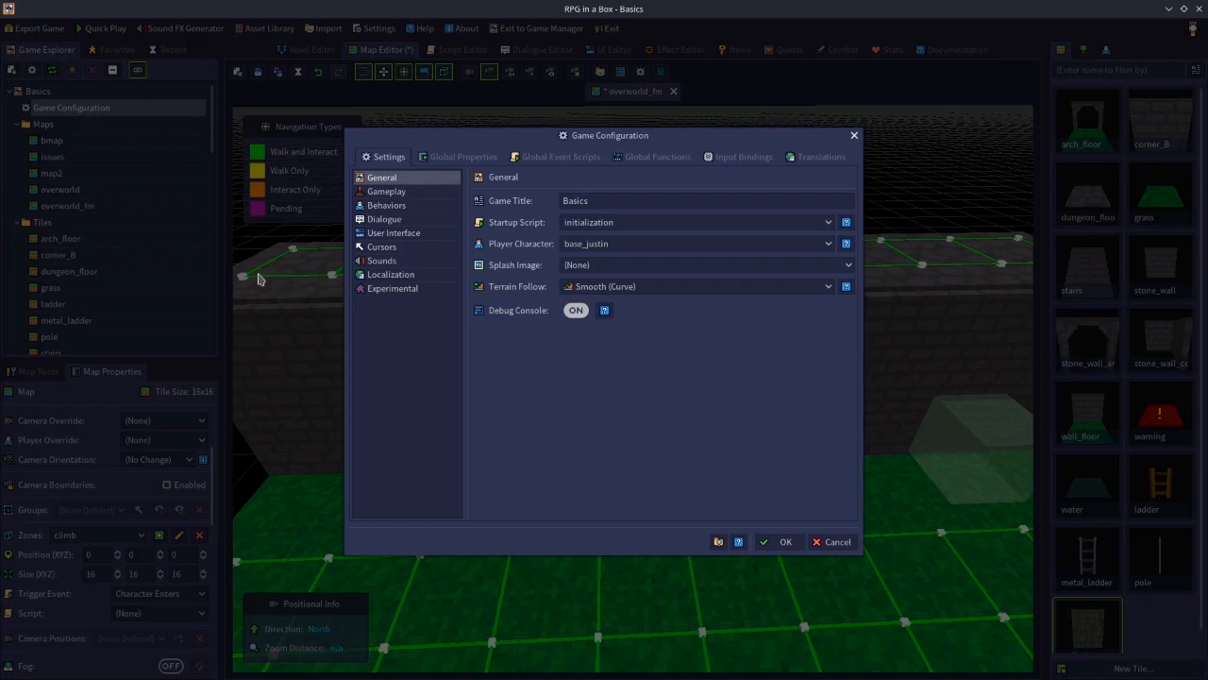
pyautogui.click(378, 289)
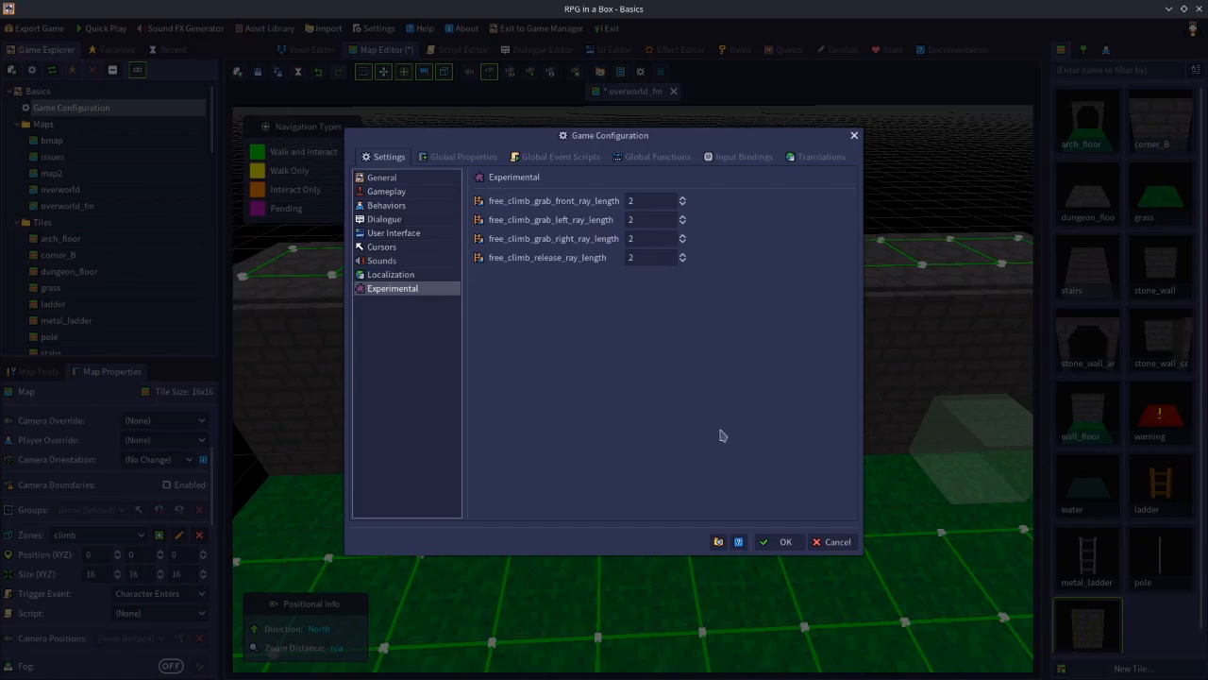
pyautogui.click(831, 546)
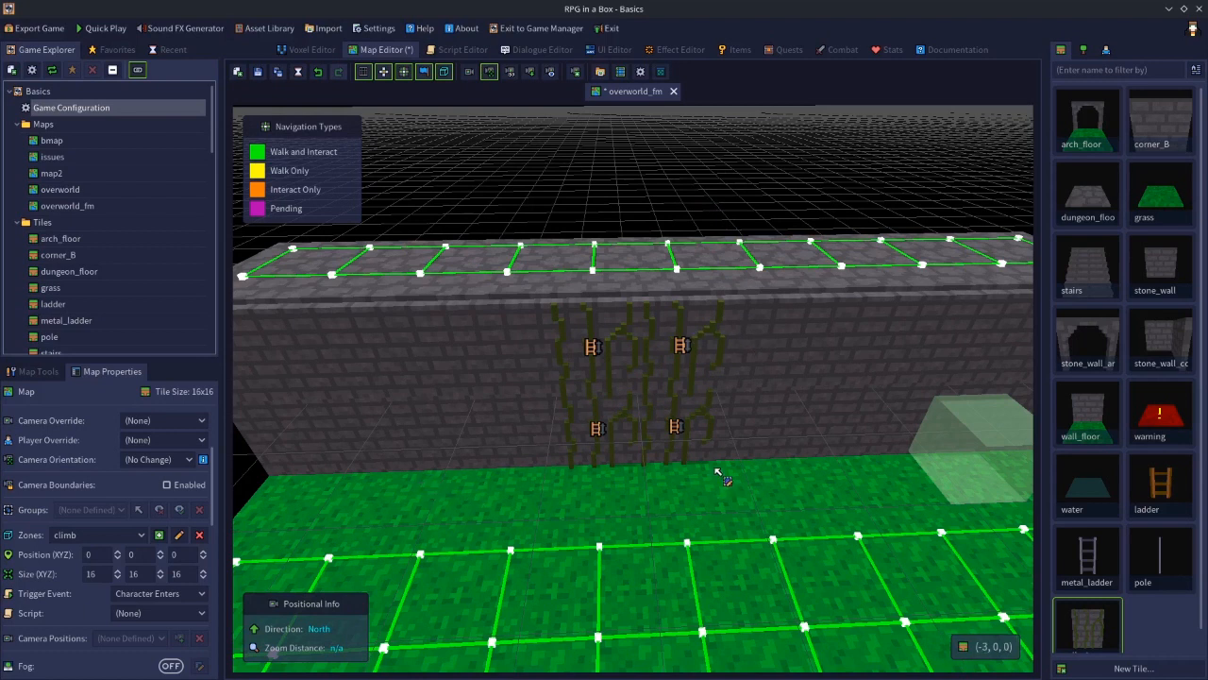
pyautogui.doubleClick(63, 113)
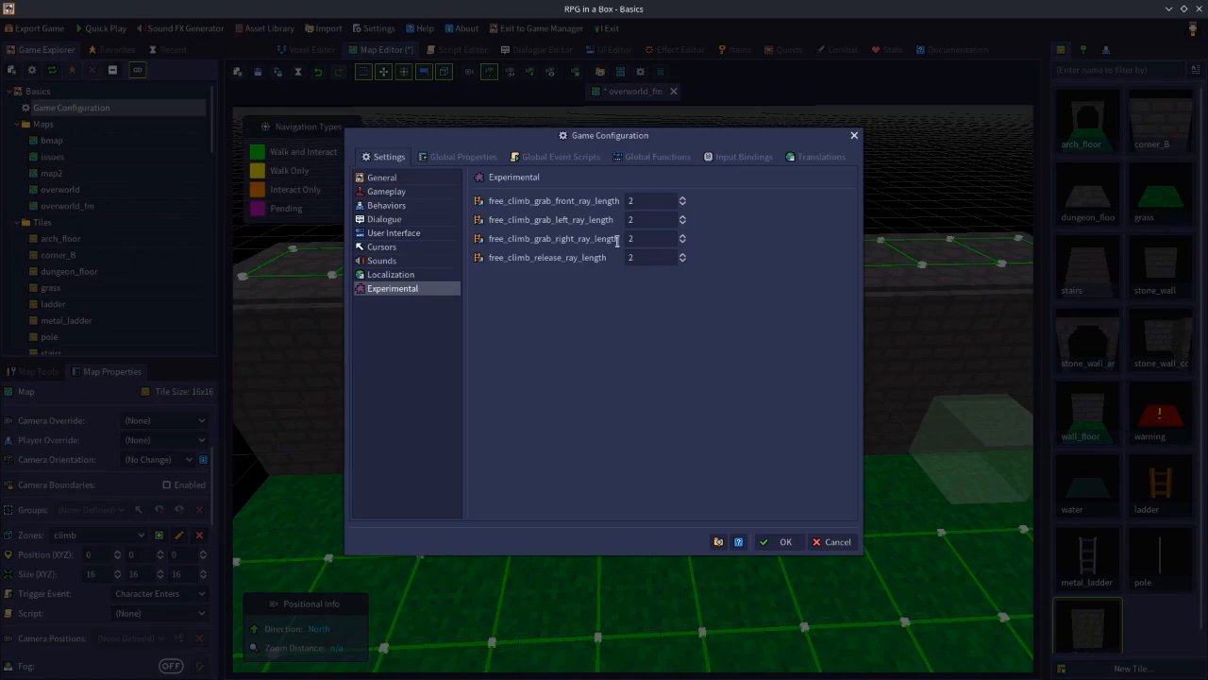
pyautogui.click(832, 542)
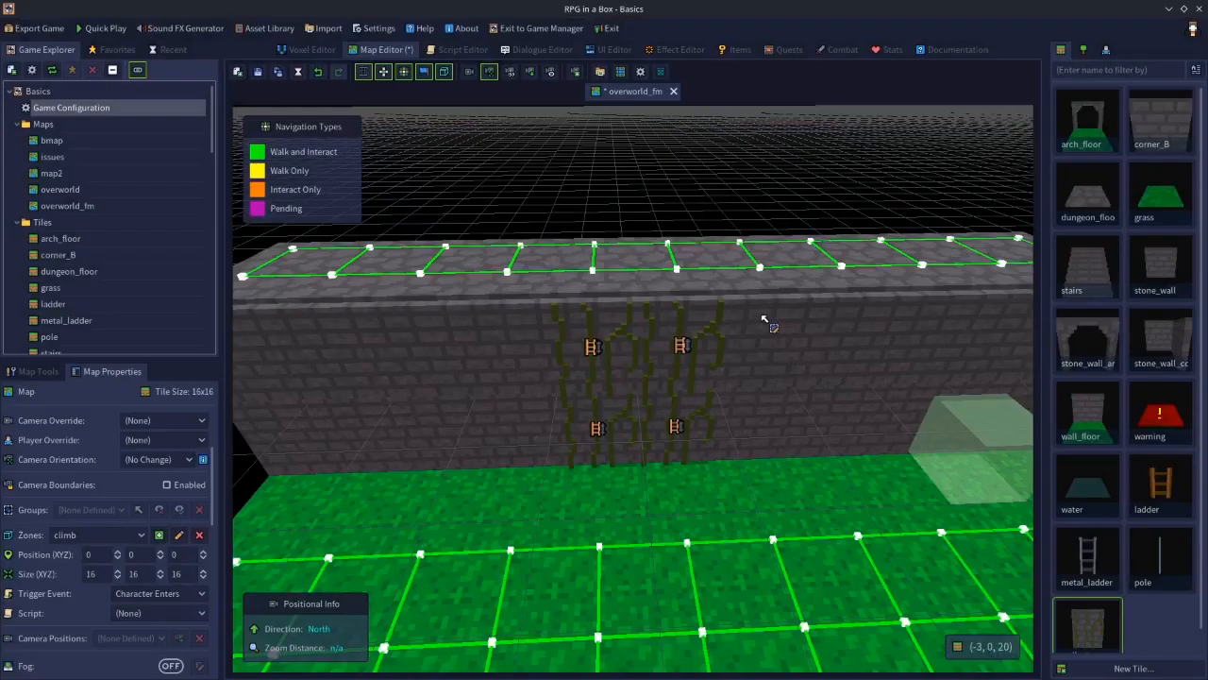